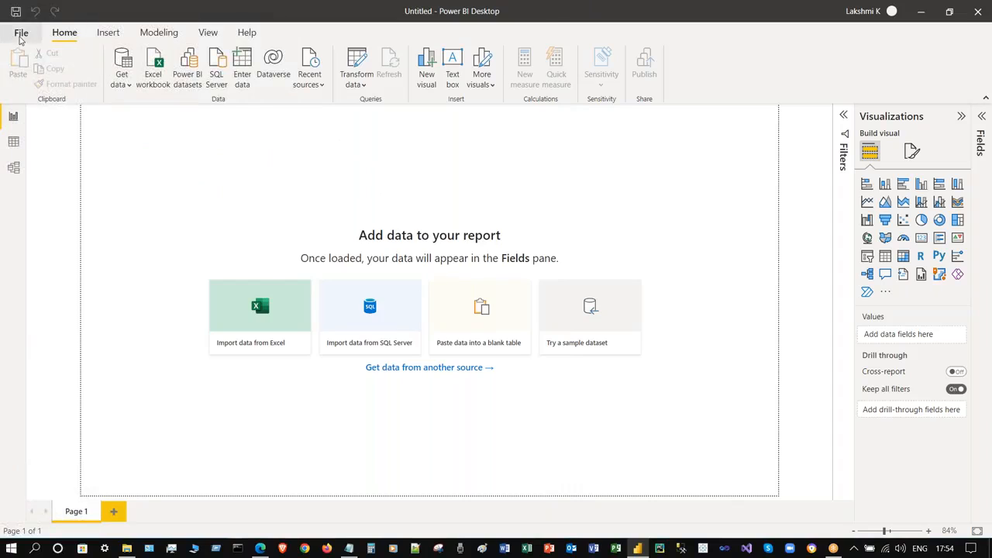
- Browse the File commands view and dismiss the welcome start screen
click(40, 259)
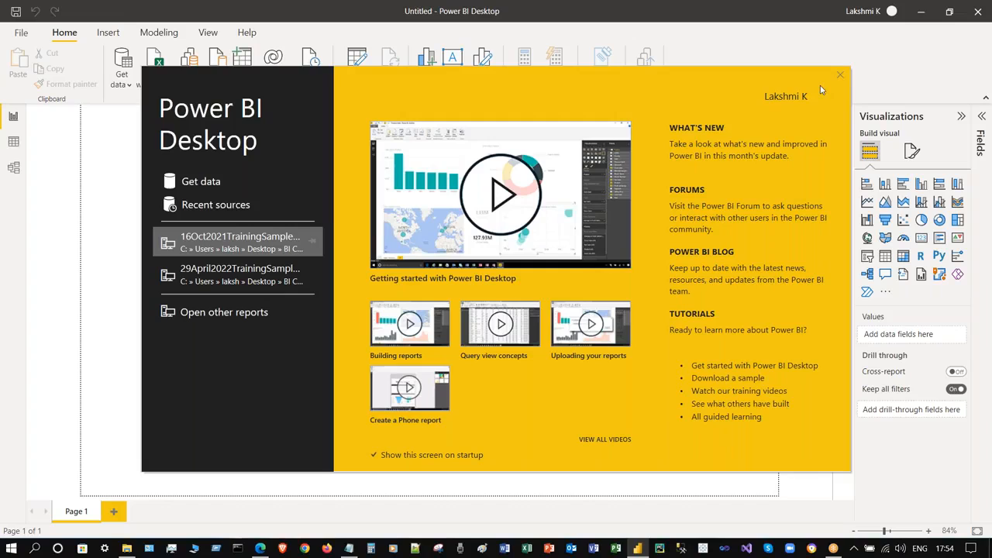
click(839, 76)
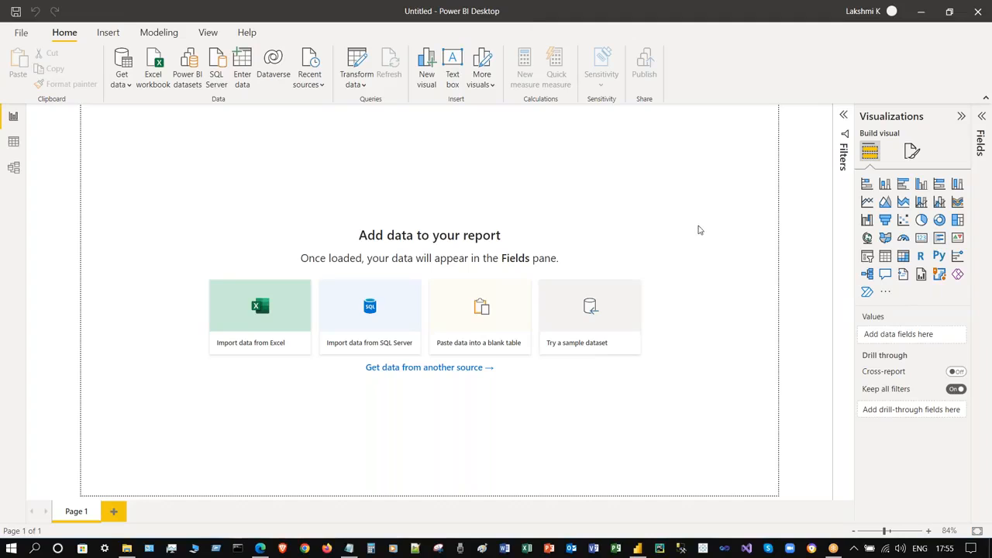
click(12, 30)
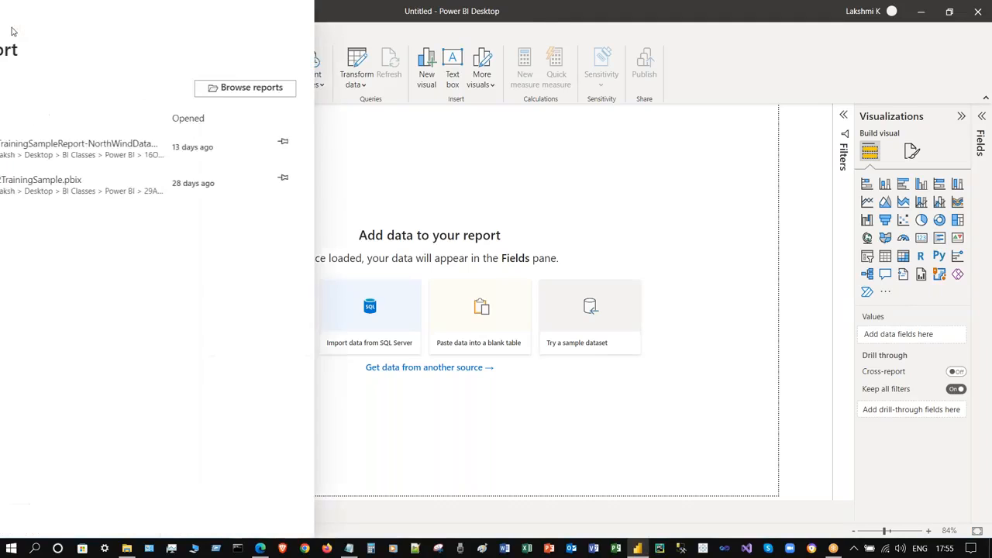
click(729, 236)
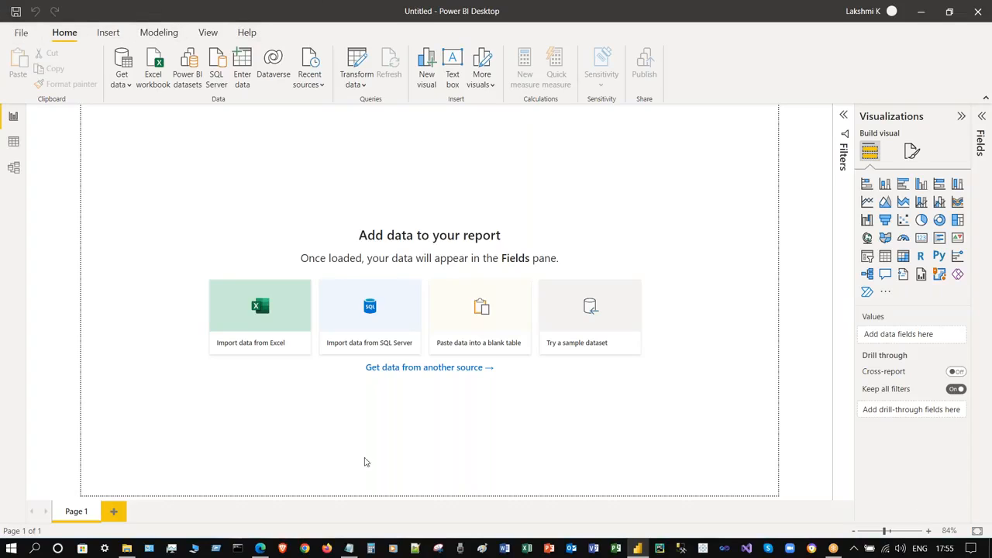
click(21, 34)
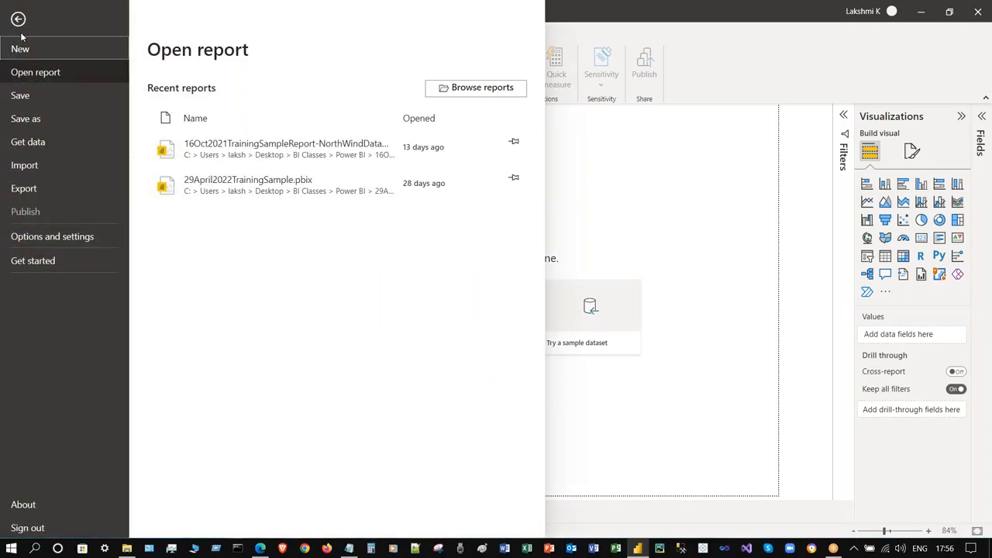
click(647, 139)
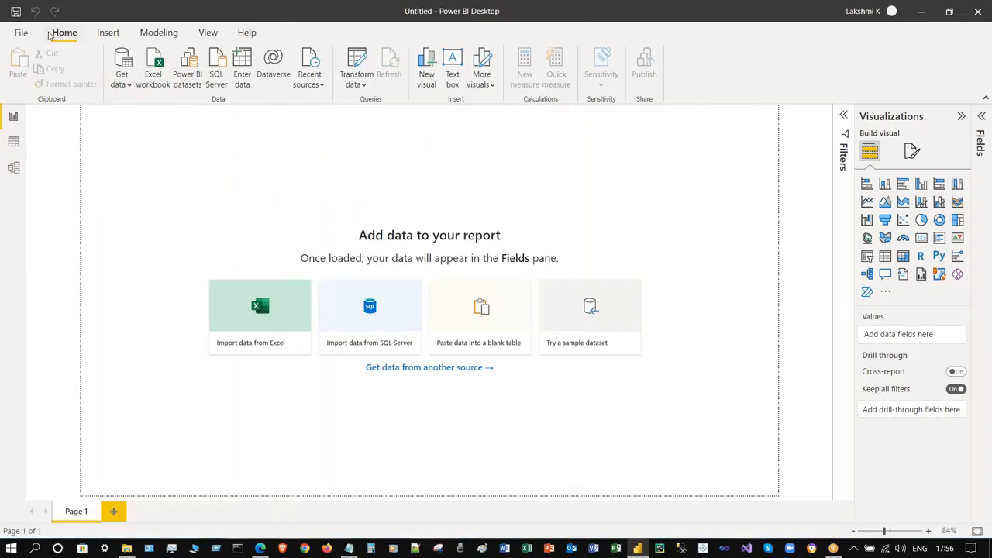
click(21, 32)
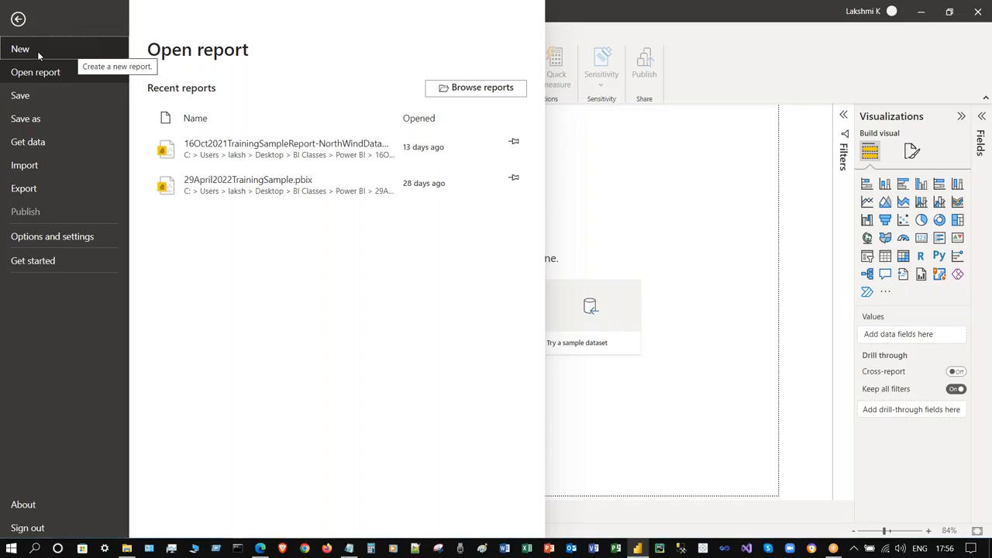
click(666, 430)
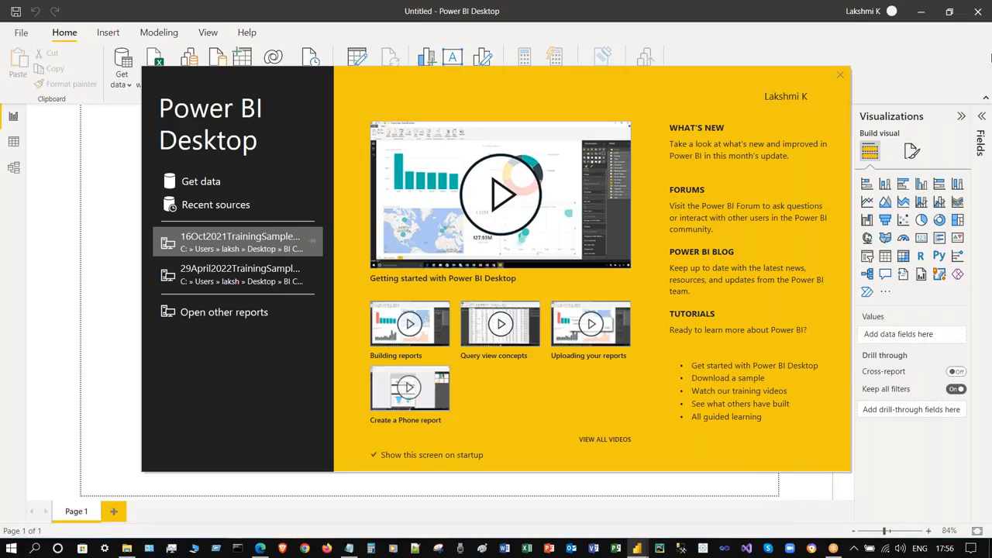
click(840, 75)
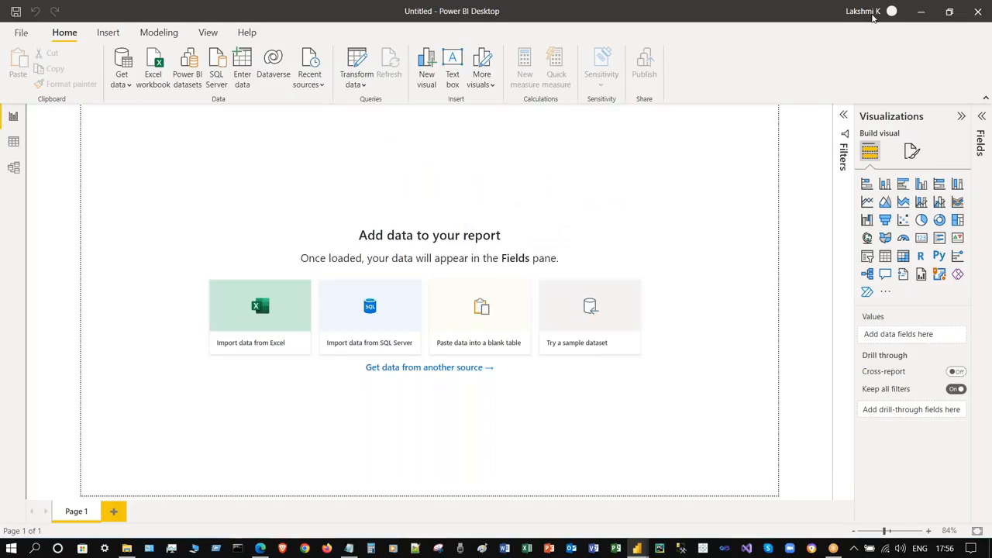
- Check the signed-in account details, then list recent reports including 29April2022TrainingSample.pbix
click(873, 17)
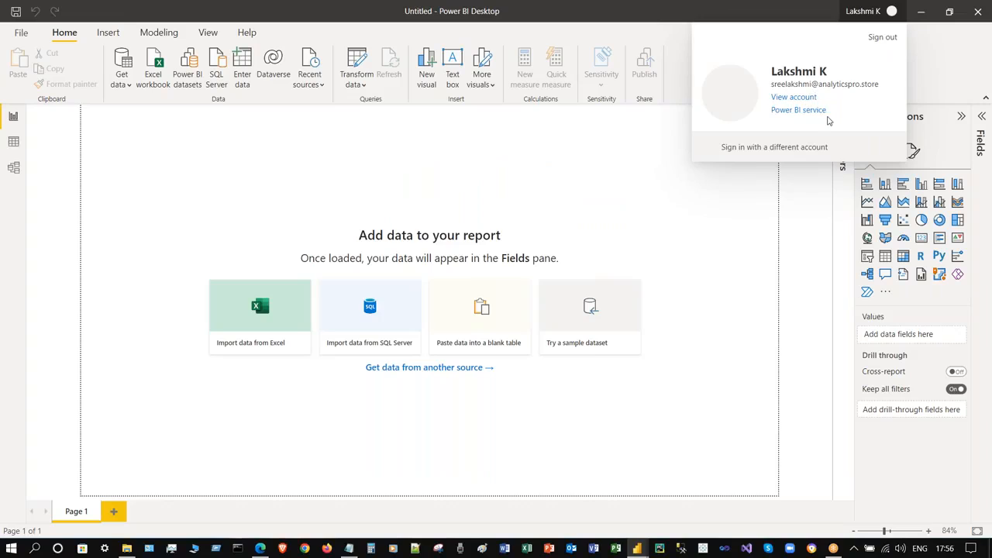
click(948, 62)
click(974, 17)
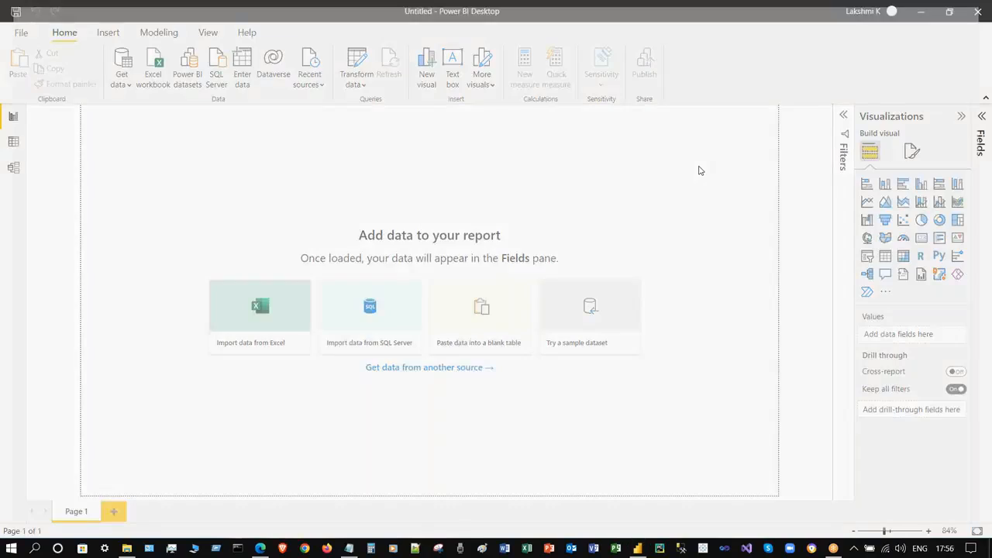
click(21, 32)
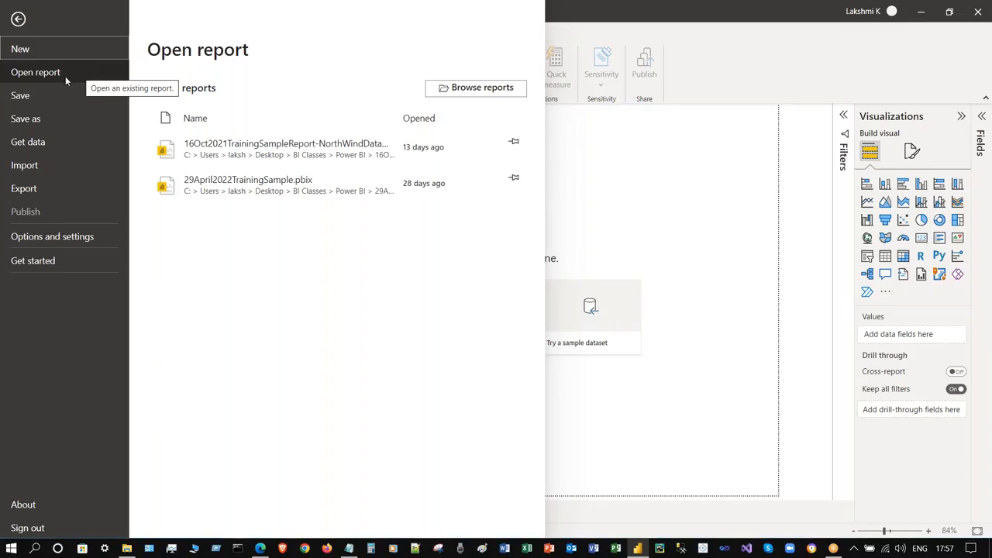
- Save the blank report as 11June2022PowerBITraining, keeping the Power BI file (*.pbix) type
key(Escape)
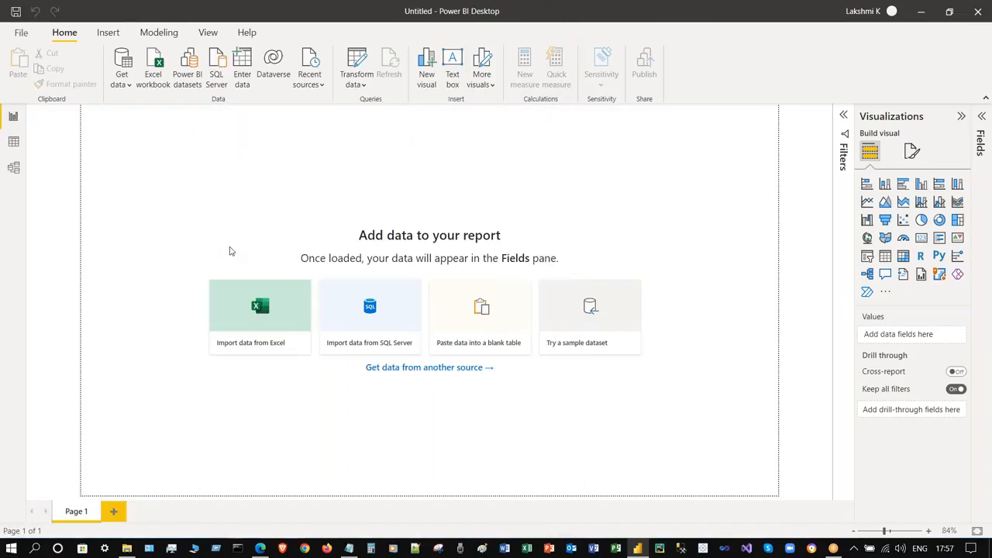
key(ctrl+s)
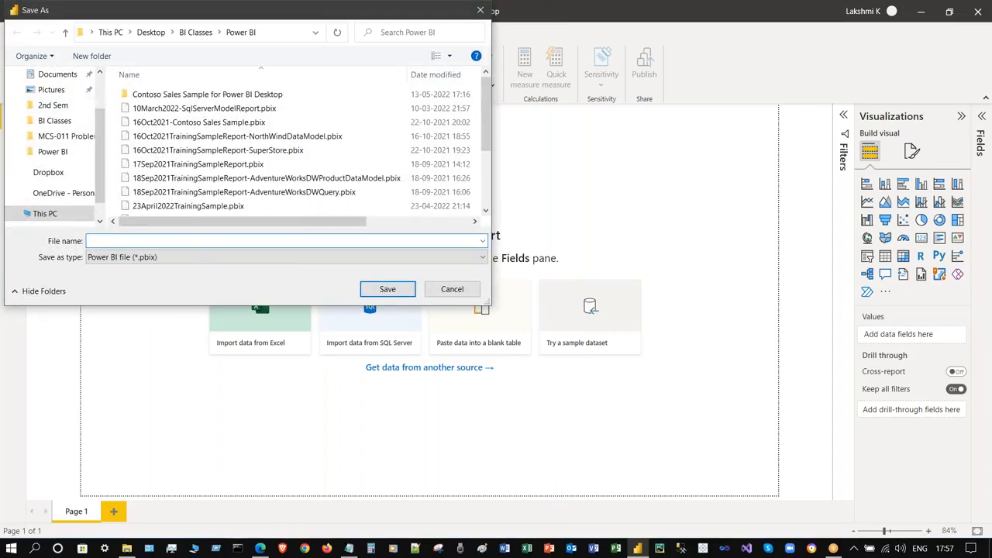
click(211, 257)
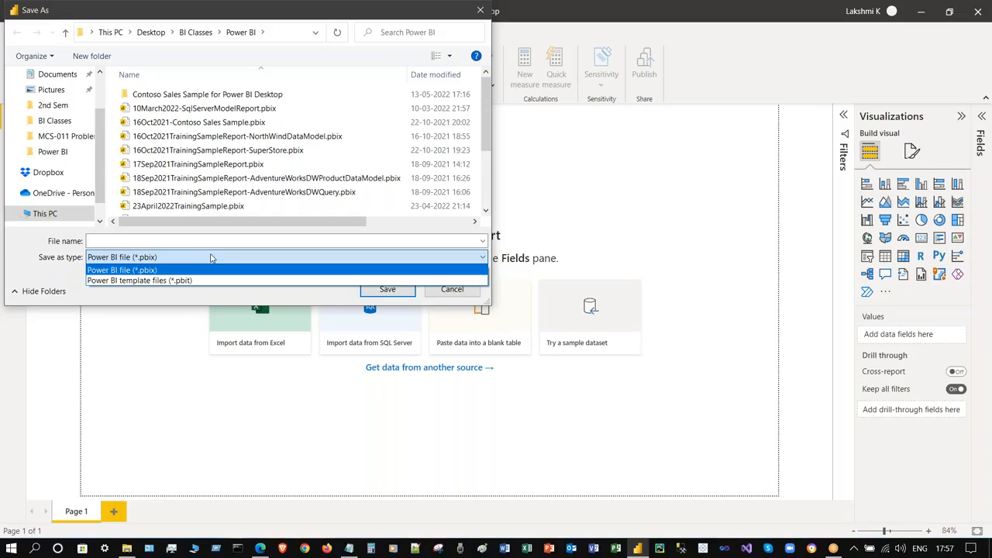
click(211, 258)
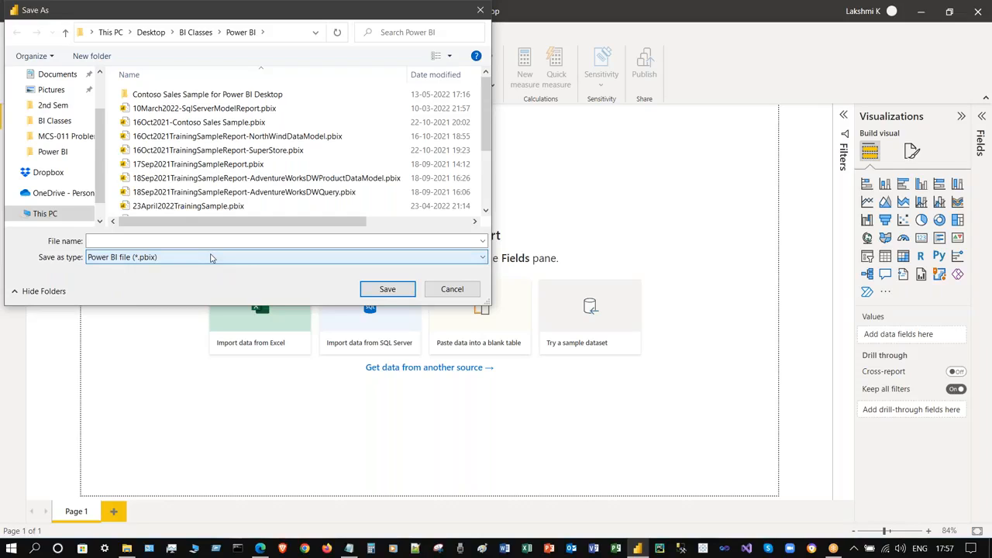
click(172, 242)
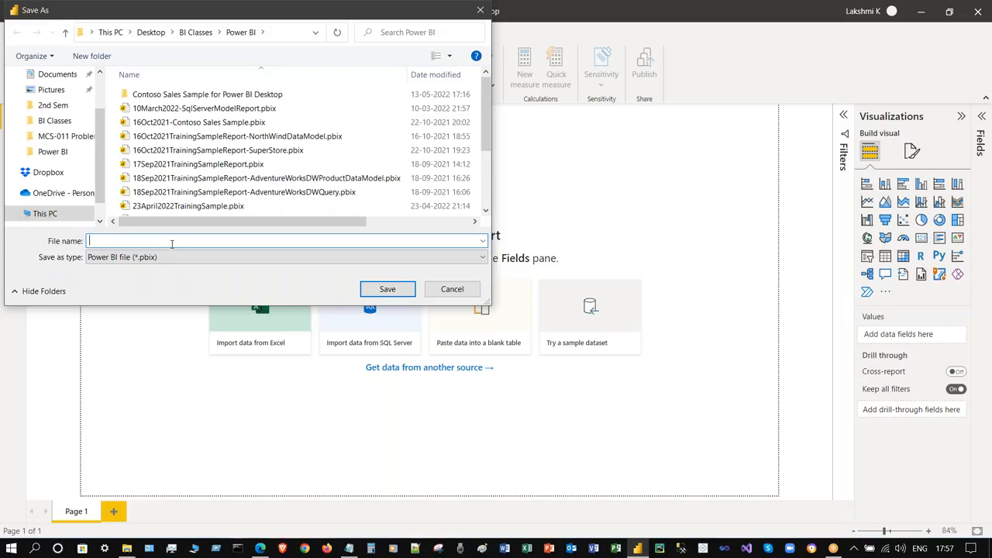
text(11June2022PowerBITraining)
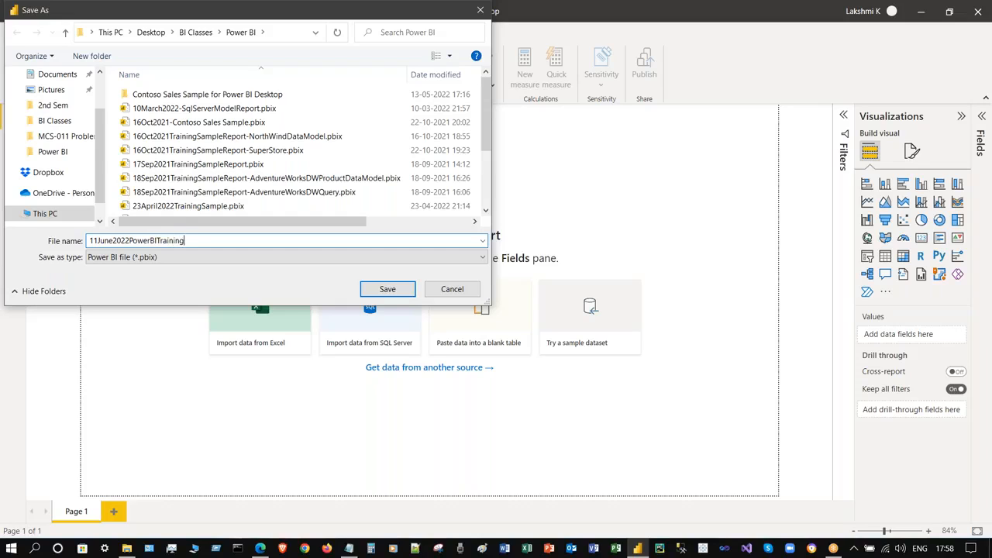
click(381, 291)
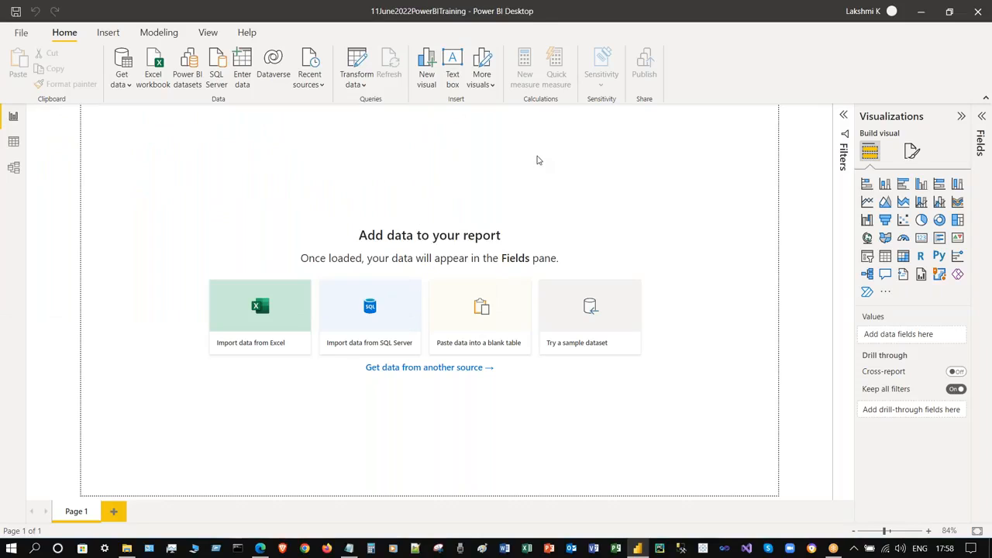
click(21, 32)
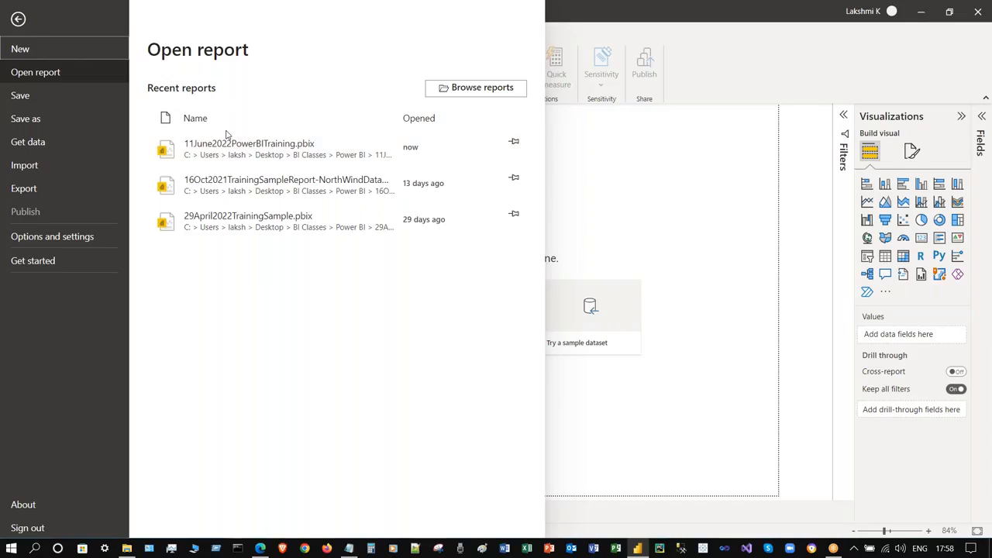
click(478, 91)
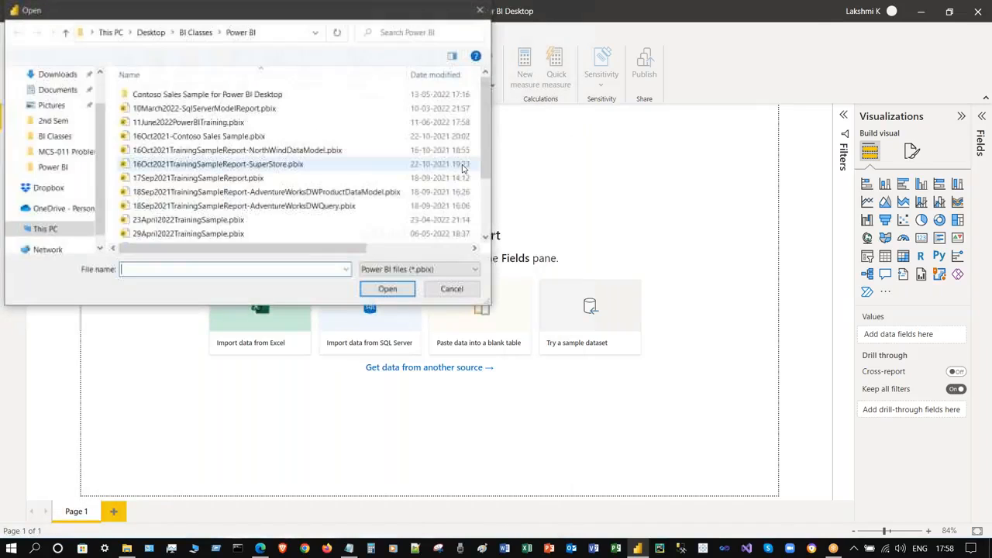
click(449, 288)
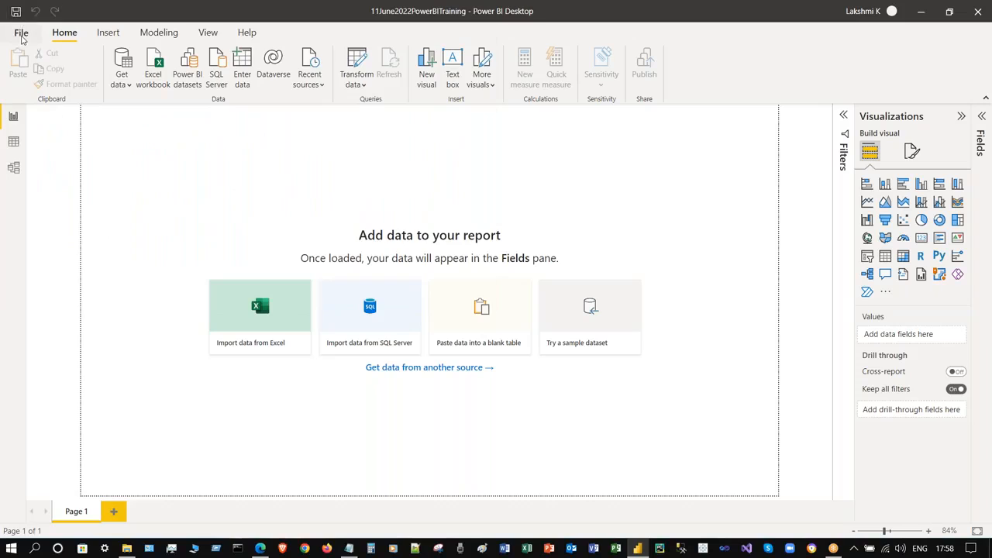
click(16, 33)
click(73, 70)
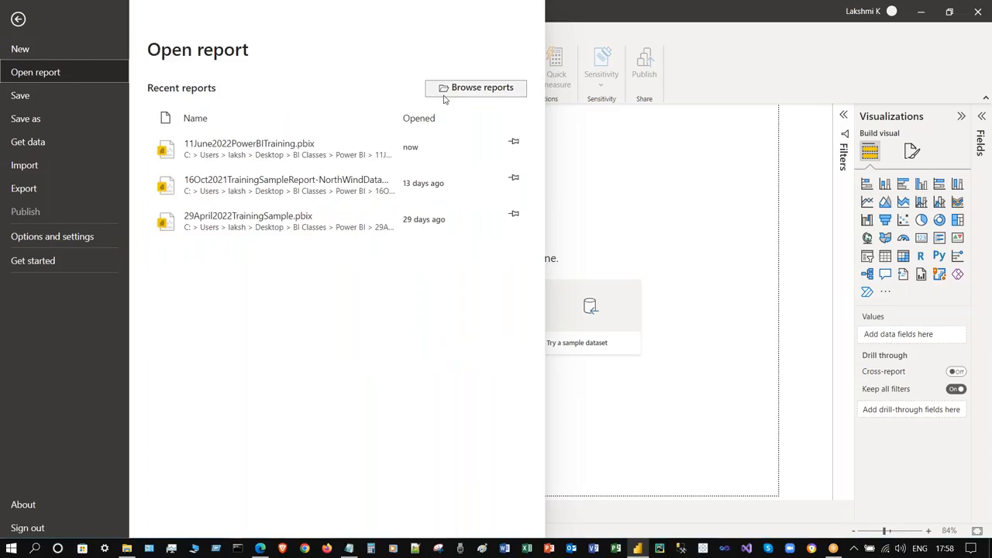
click(53, 117)
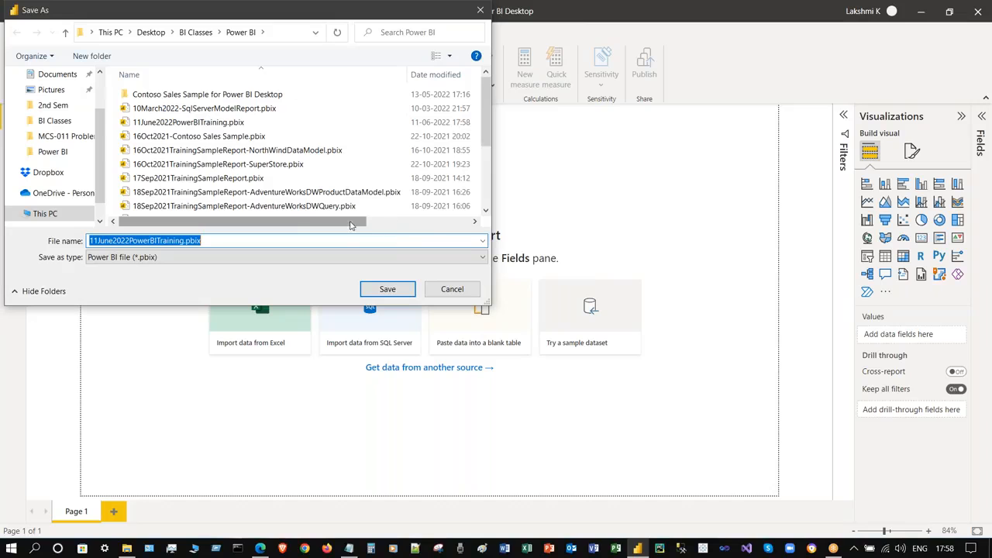
scroll(353, 223, right, 4)
scroll(294, 171, left, 4)
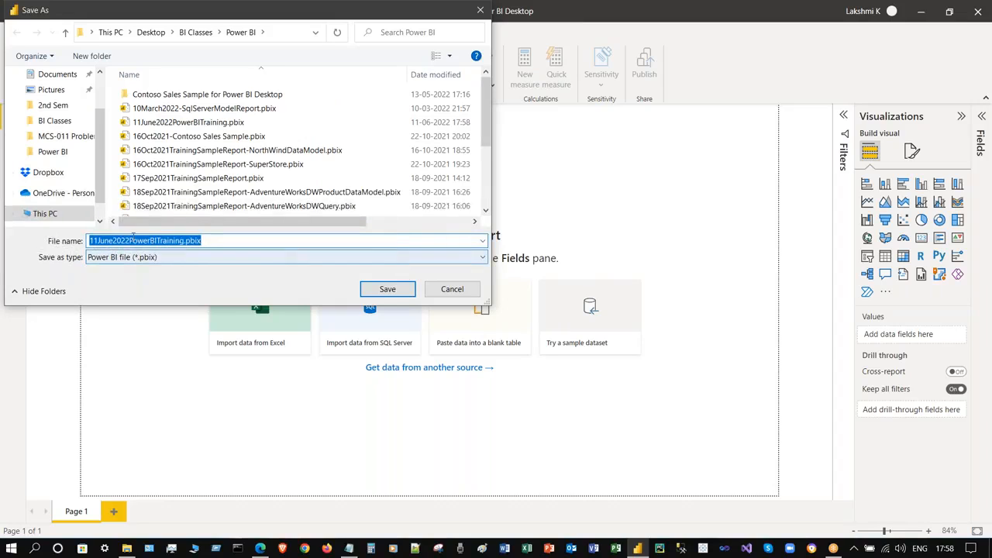
click(453, 289)
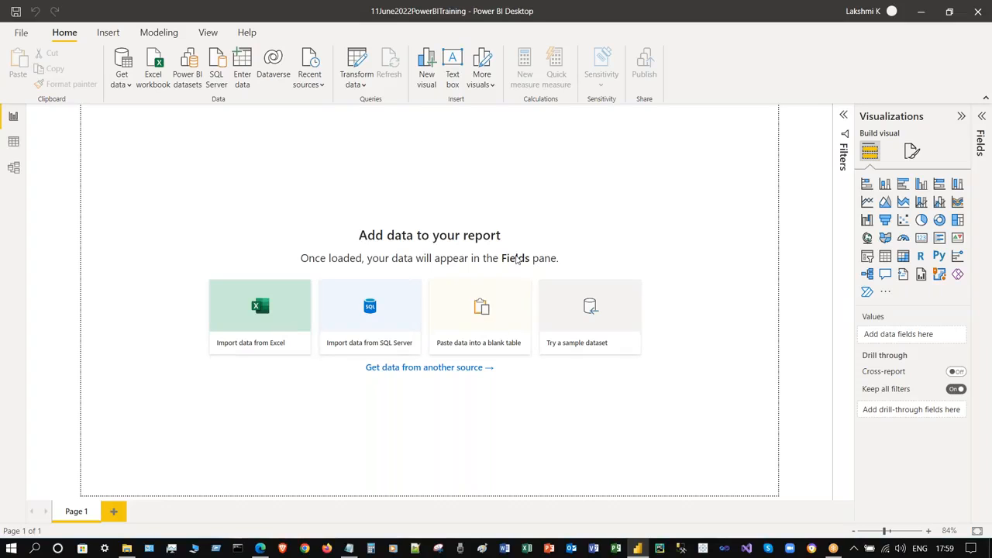
- Open Data source settings under Options and settings, confirm no global permissions, and close it
click(16, 36)
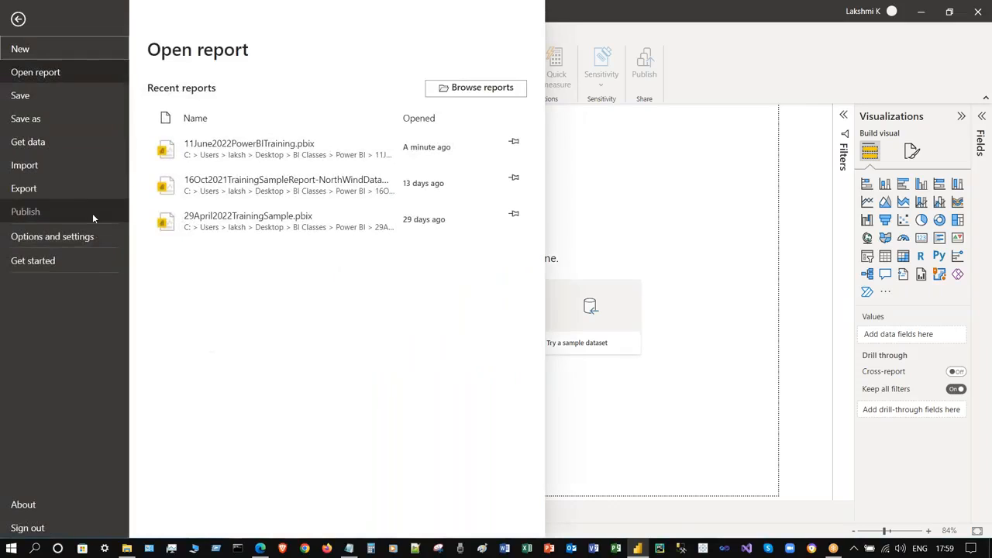
click(69, 141)
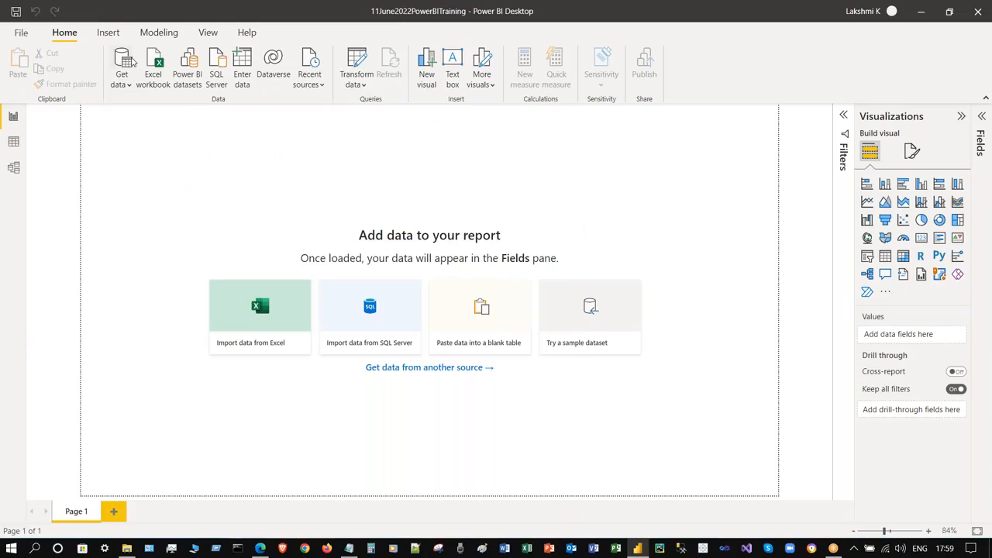
click(21, 32)
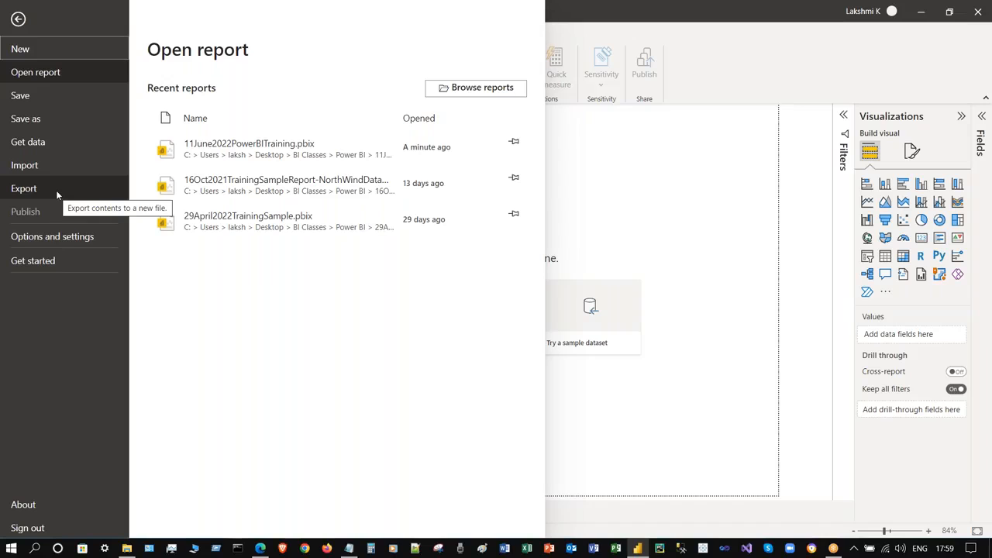
click(71, 242)
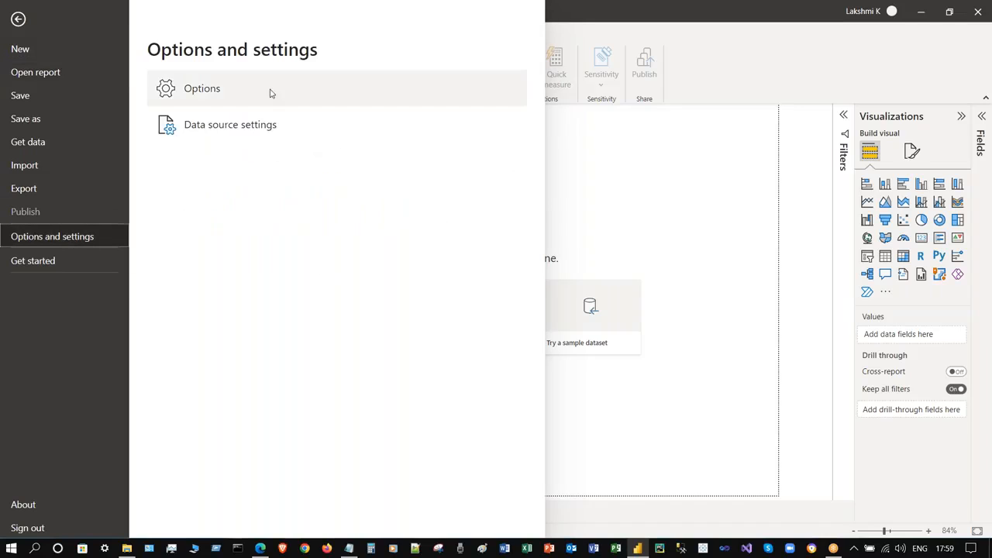
click(286, 124)
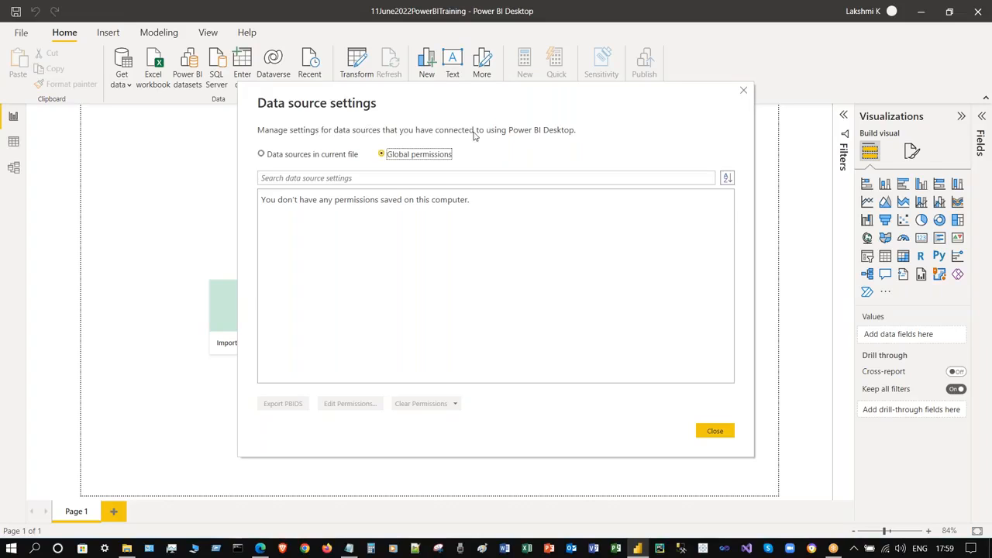
click(743, 91)
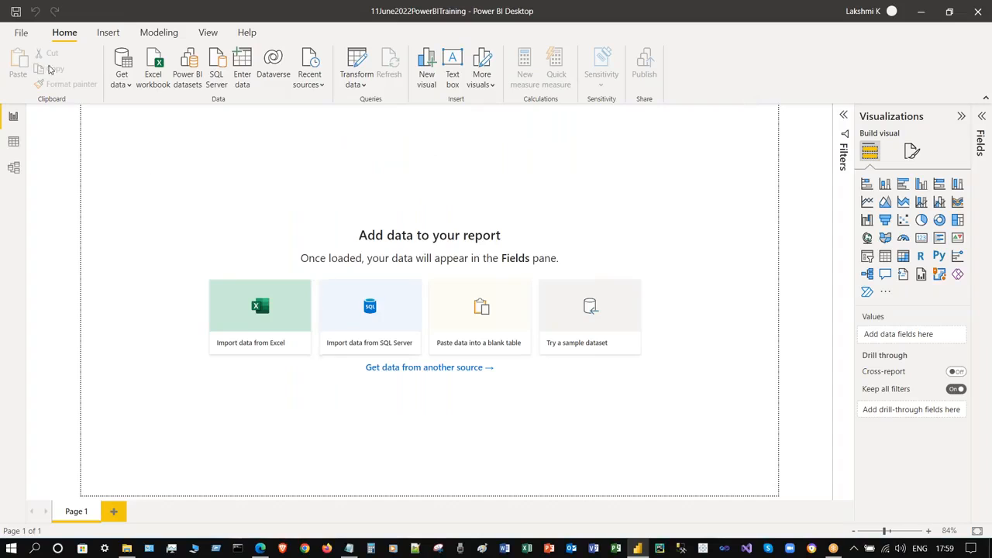
- Open the global Options dialog and scroll through the Data Load settings
click(21, 32)
click(57, 236)
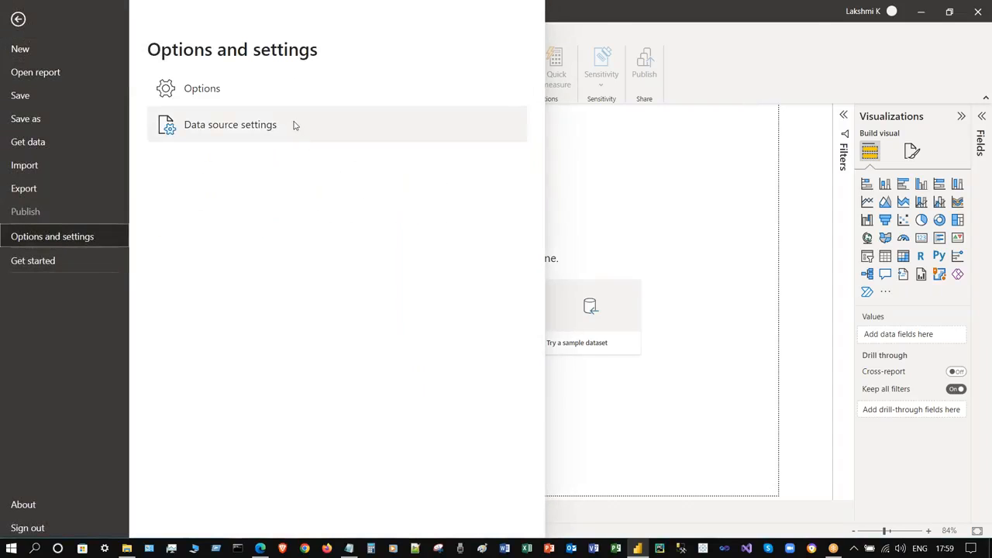
click(272, 88)
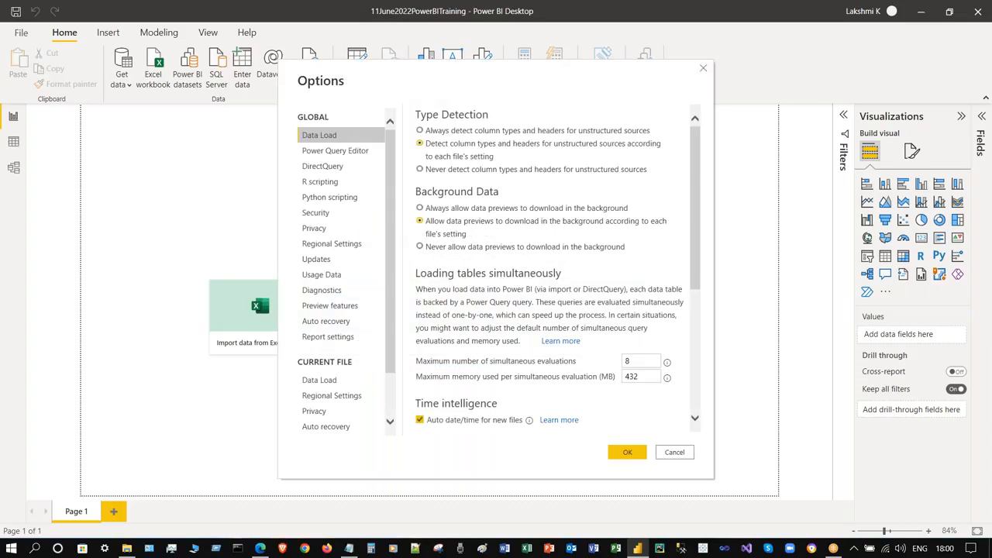
click(699, 150)
drag(696, 152, 694, 292)
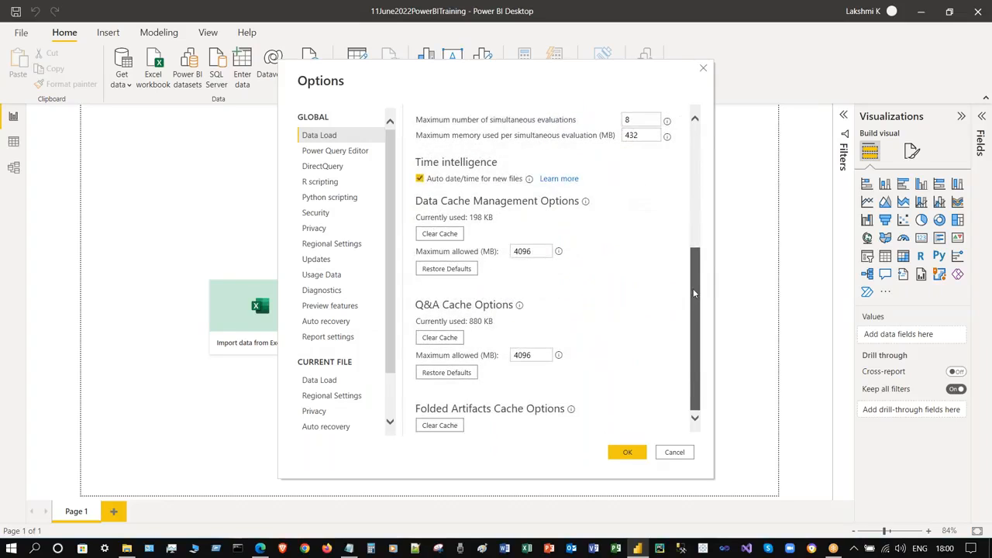
click(701, 242)
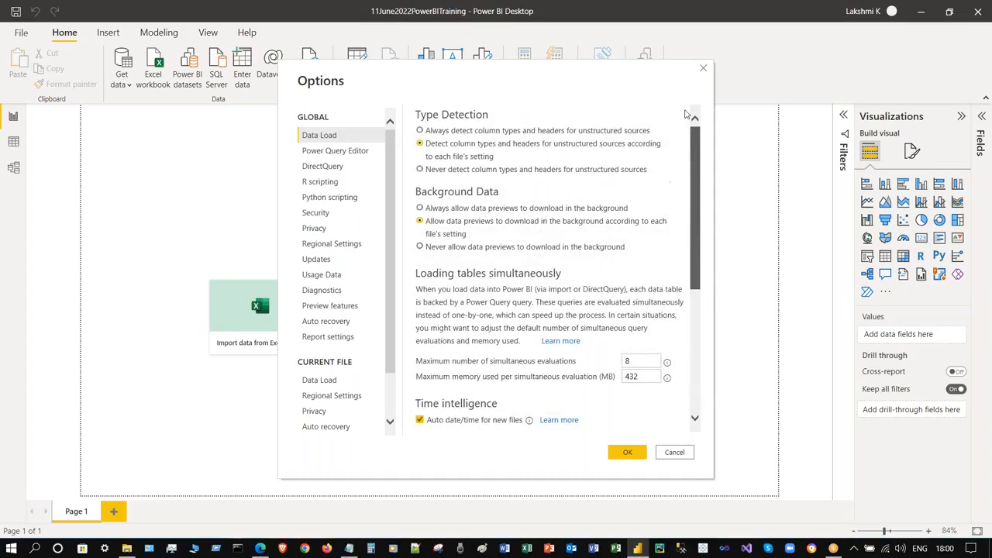
- Review the Power Query Editor, DirectQuery and R scripting settings
click(376, 150)
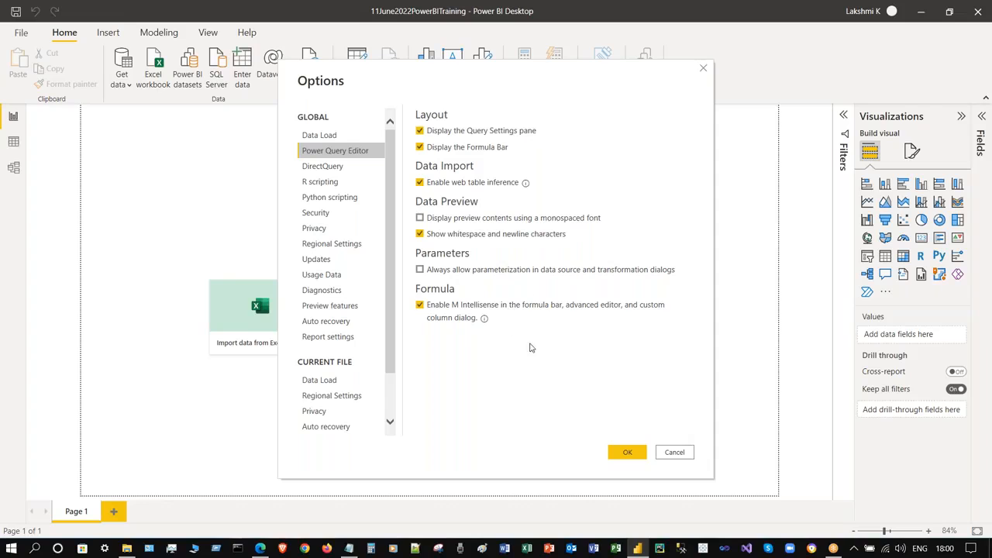
click(361, 168)
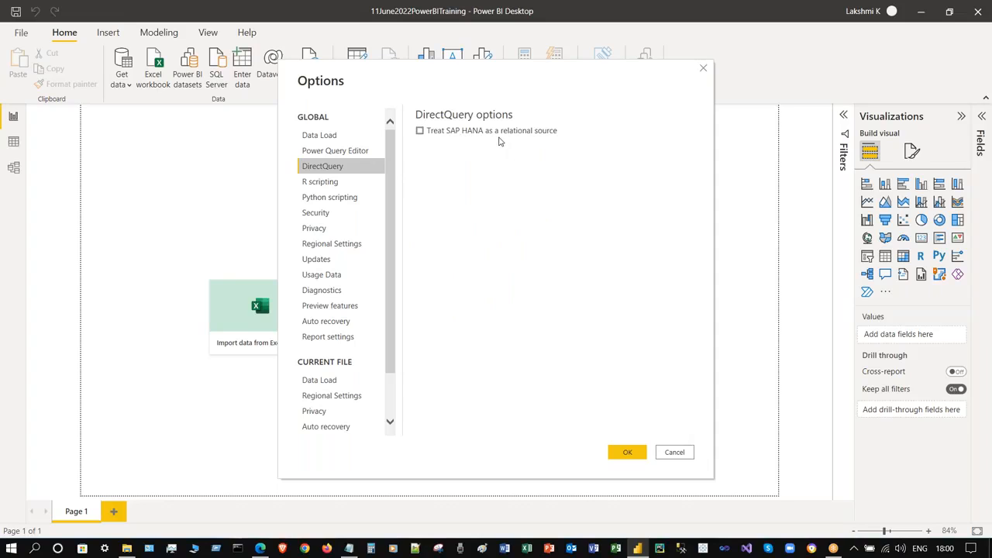
click(369, 185)
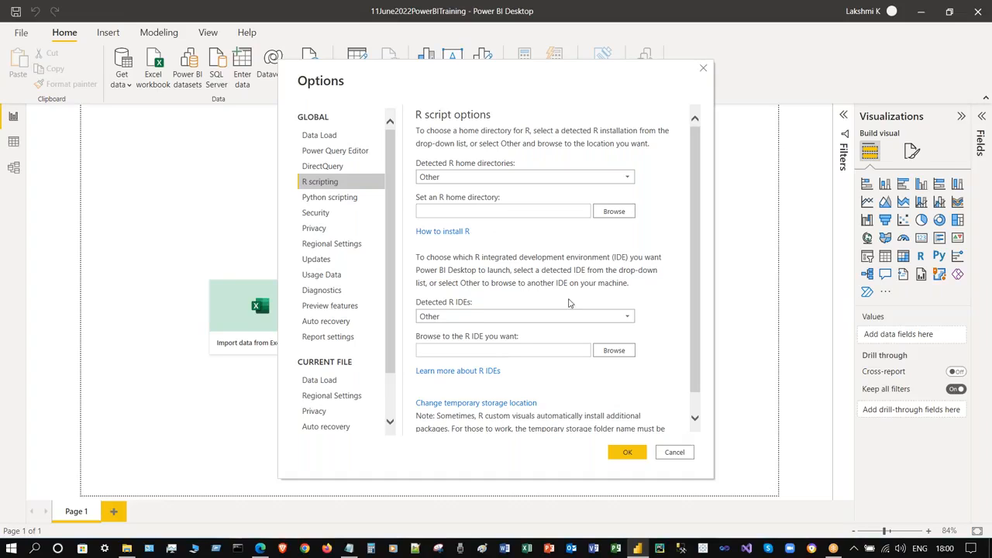
scroll(593, 279, down, 1)
scroll(593, 279, up, 1)
- Inspect the Python scripting home directory and IDE dropdowns, leaving both values unchanged
click(353, 203)
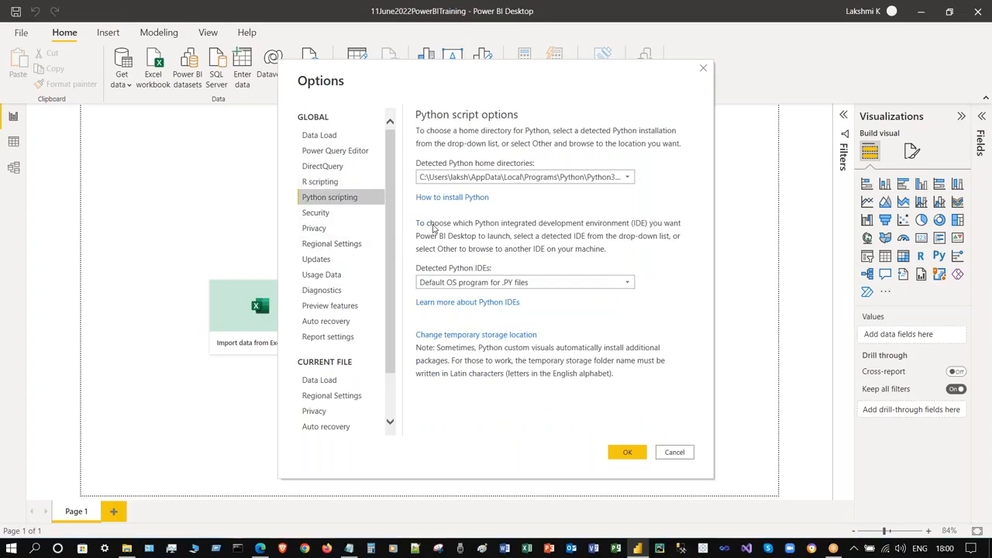
click(625, 178)
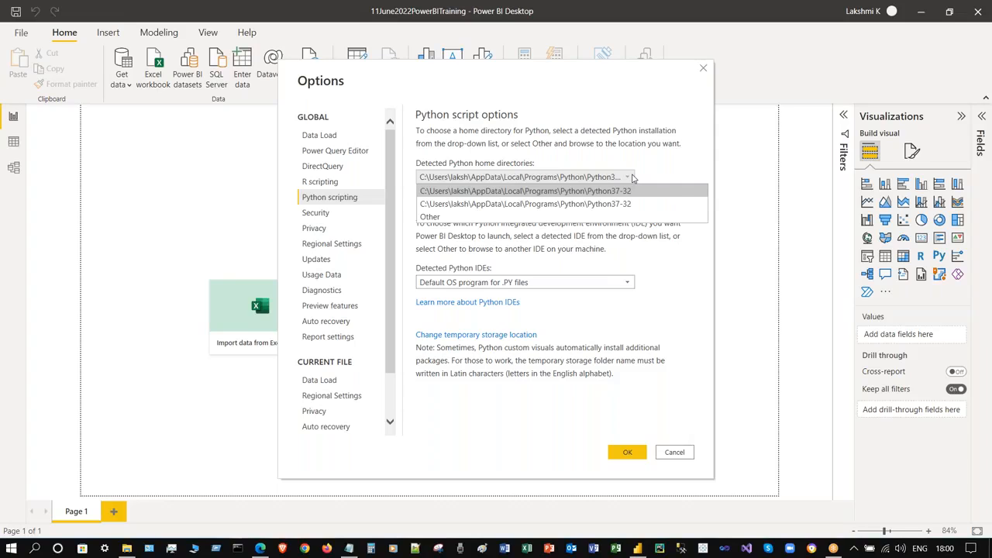
click(676, 149)
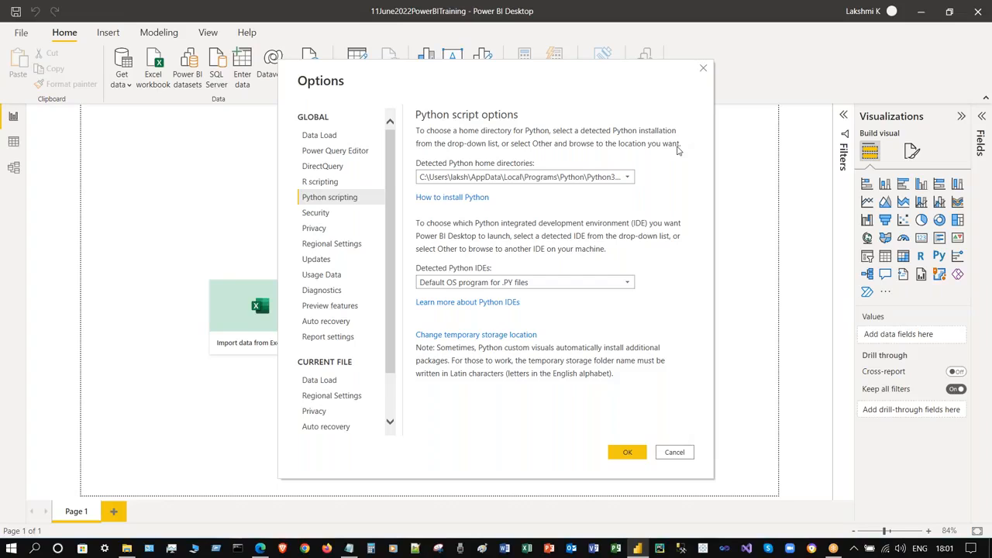
click(609, 285)
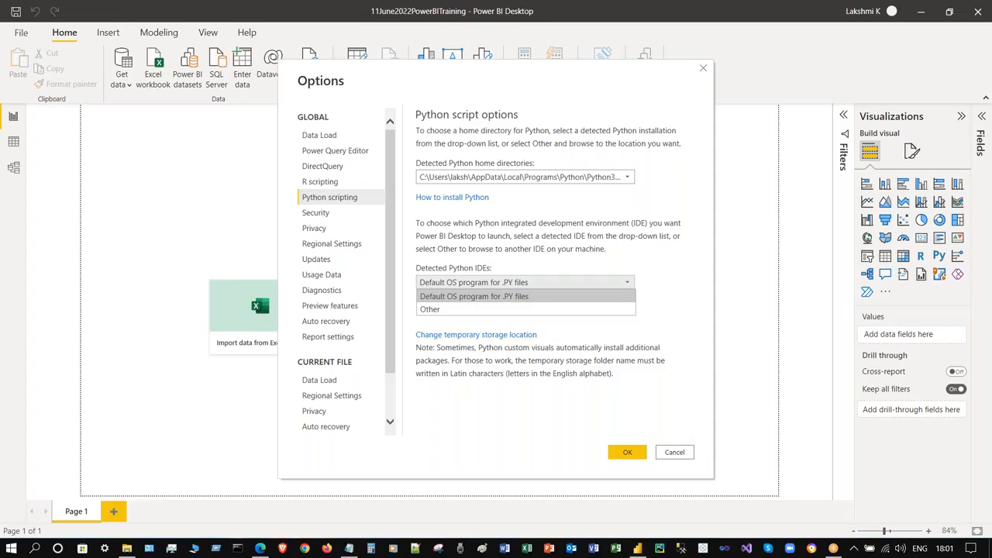
click(629, 213)
click(626, 179)
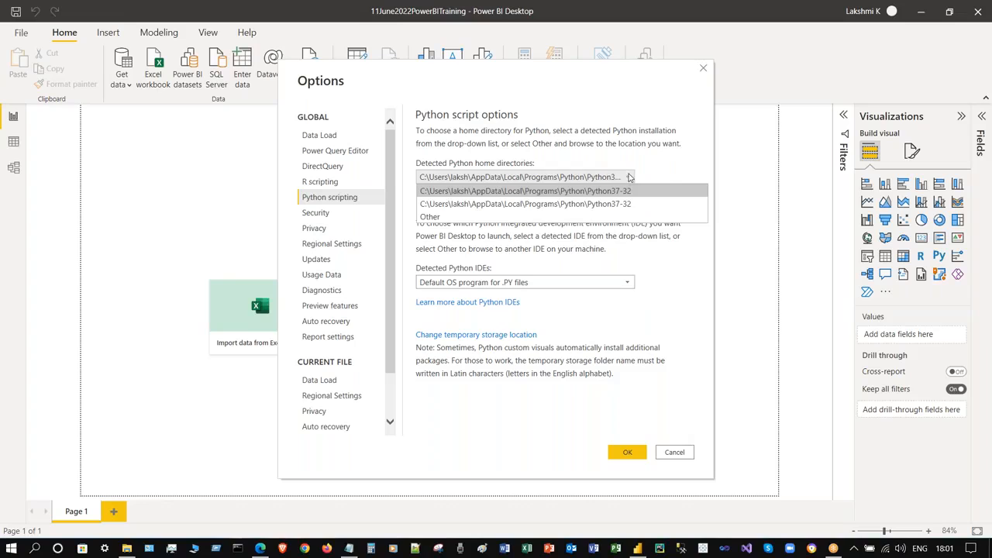
click(626, 179)
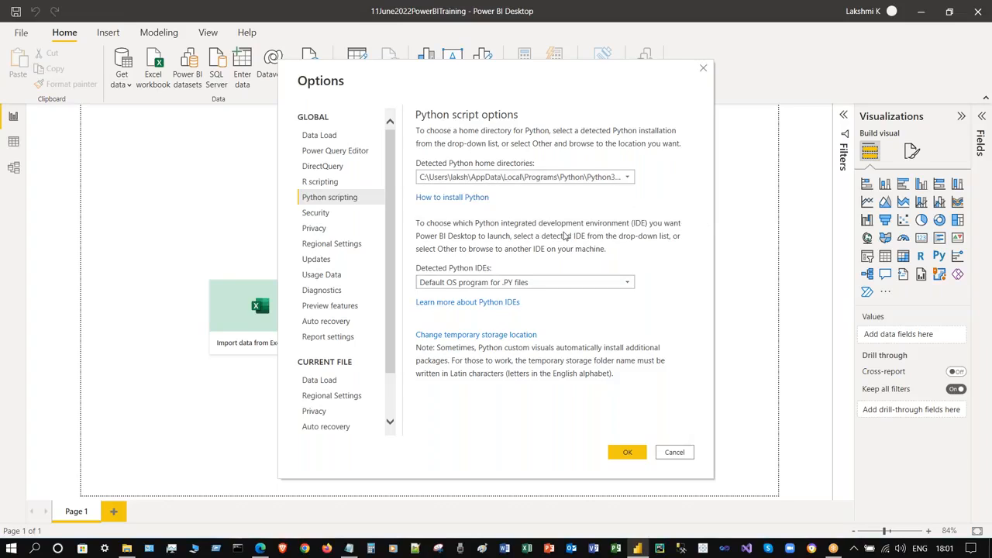
click(586, 284)
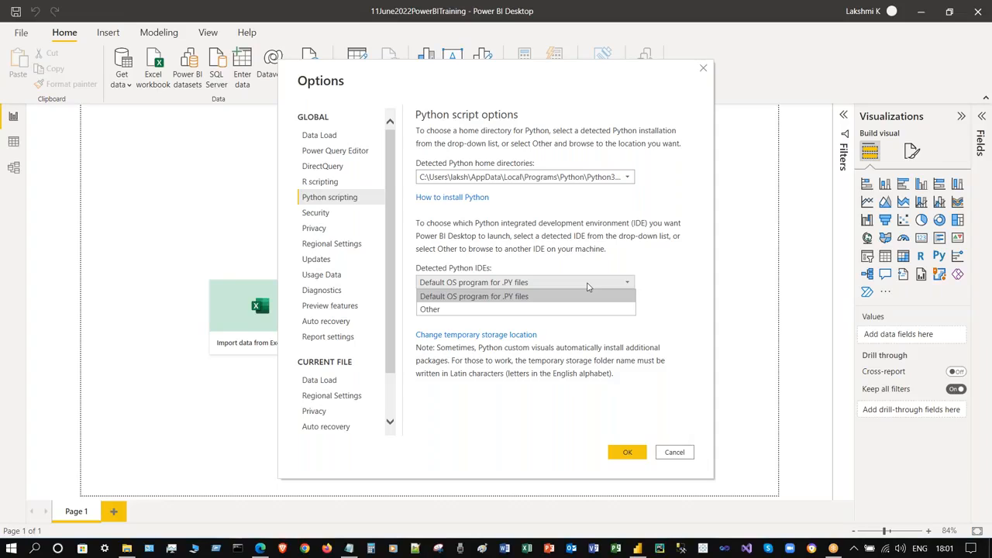
click(616, 248)
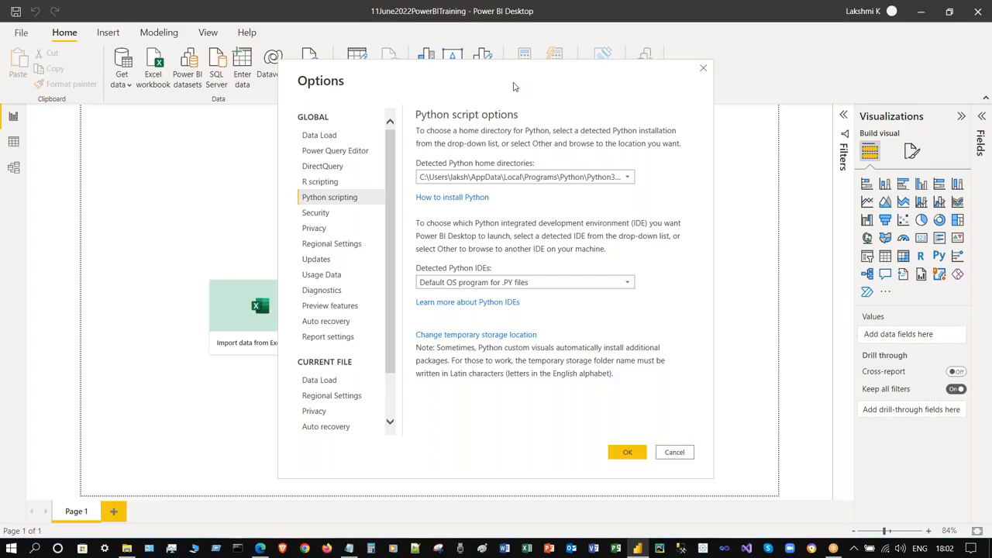
click(344, 212)
click(348, 199)
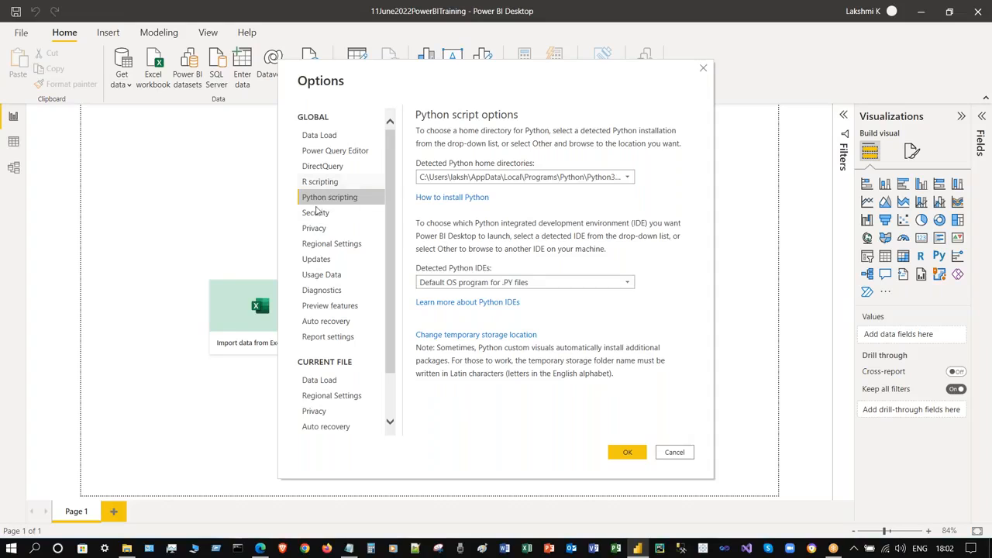
- Enable Map and Filled Map visuals and ArcGIS for Power BI in Security, then view Privacy
click(349, 212)
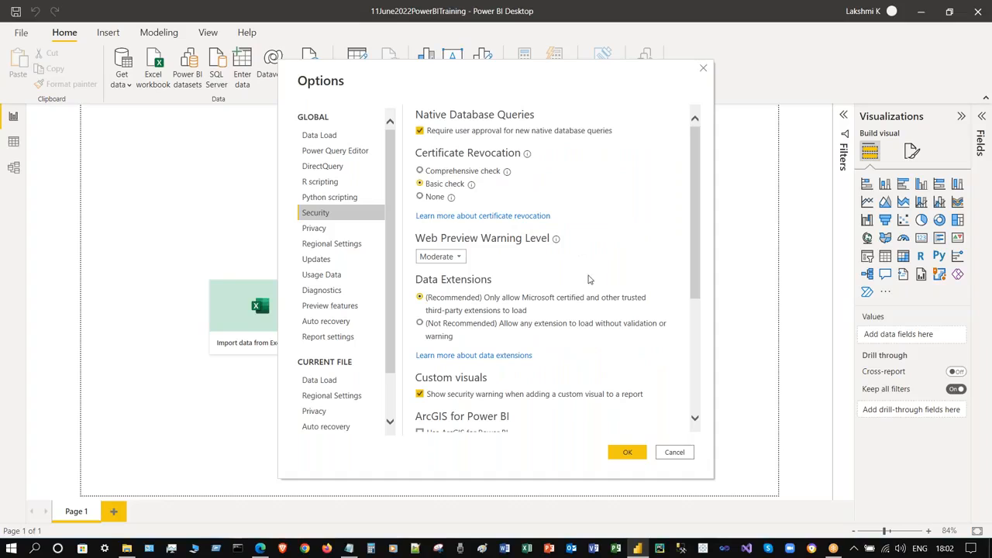
scroll(589, 282, down, 5)
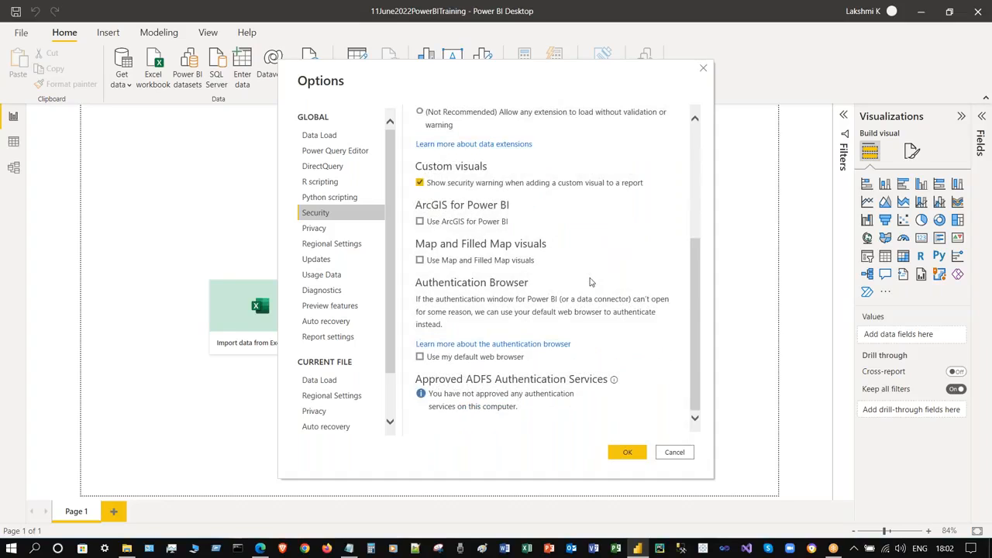
scroll(581, 314, up, 5)
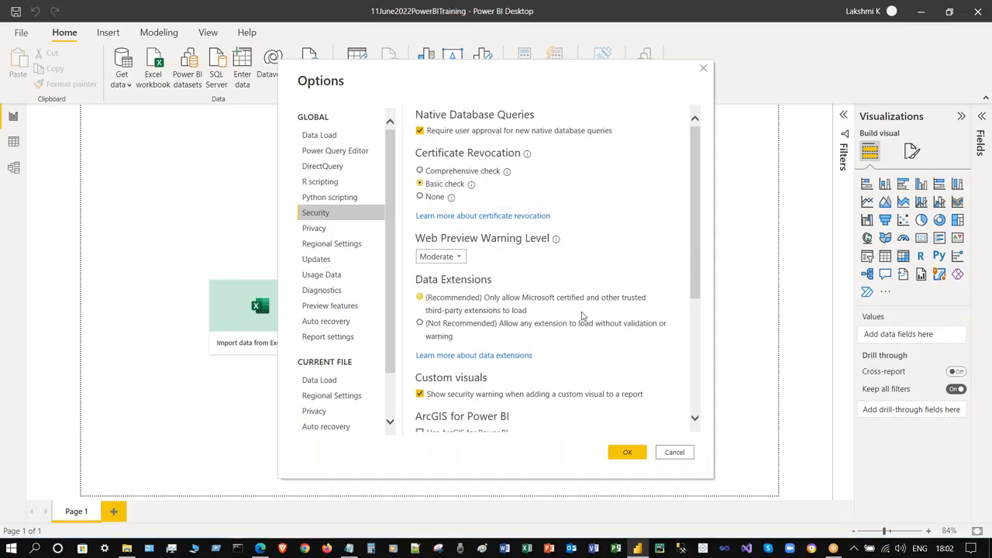
scroll(582, 315, down, 5)
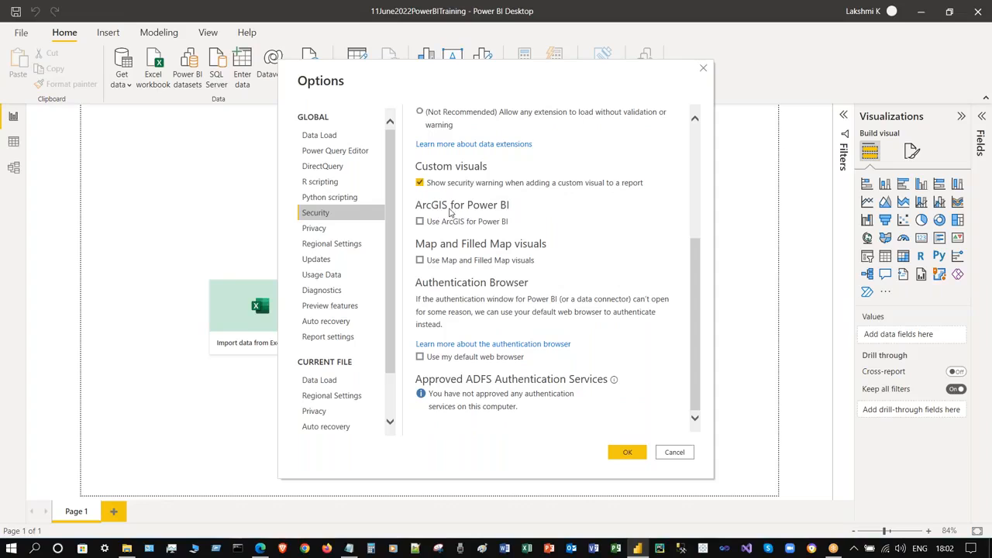
click(419, 260)
click(419, 222)
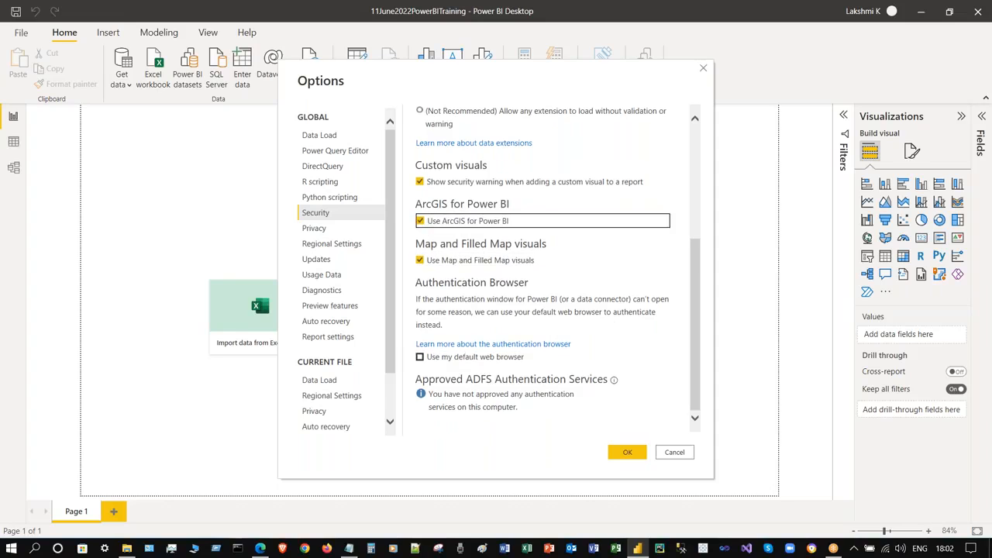
click(316, 228)
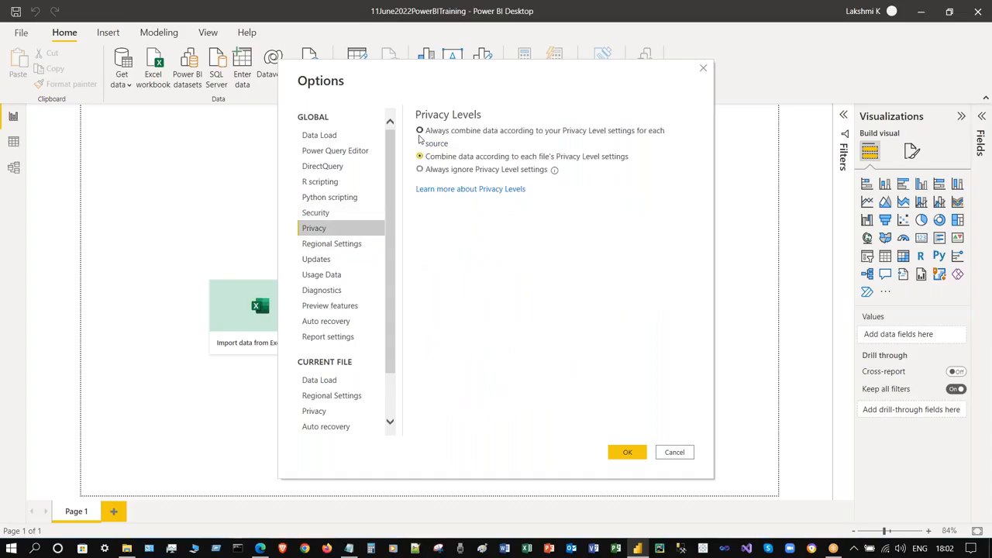
- Browse the global Regional Settings, Updates, Usage Data, Diagnostics, Preview features, Auto recovery and Report settings pages
click(334, 244)
click(343, 262)
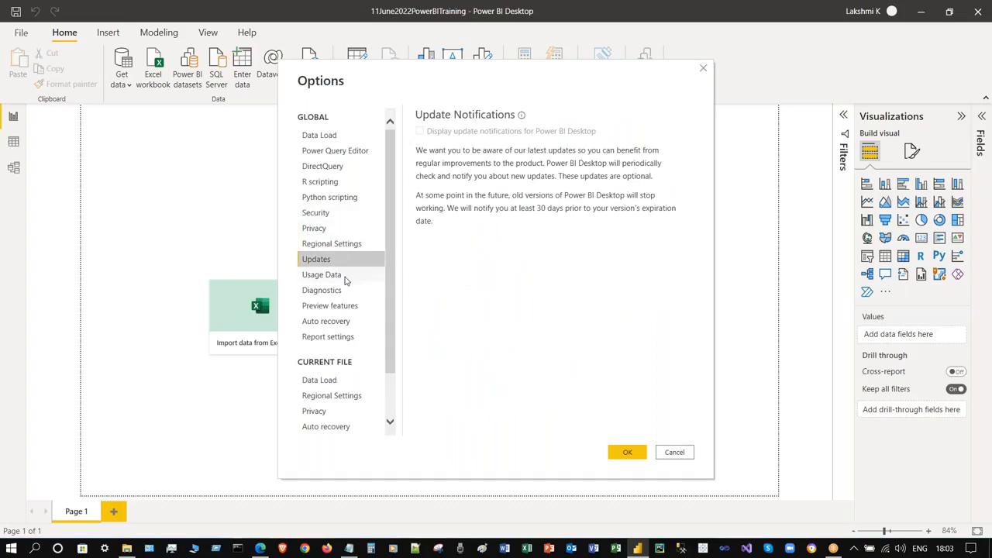
click(355, 244)
click(367, 275)
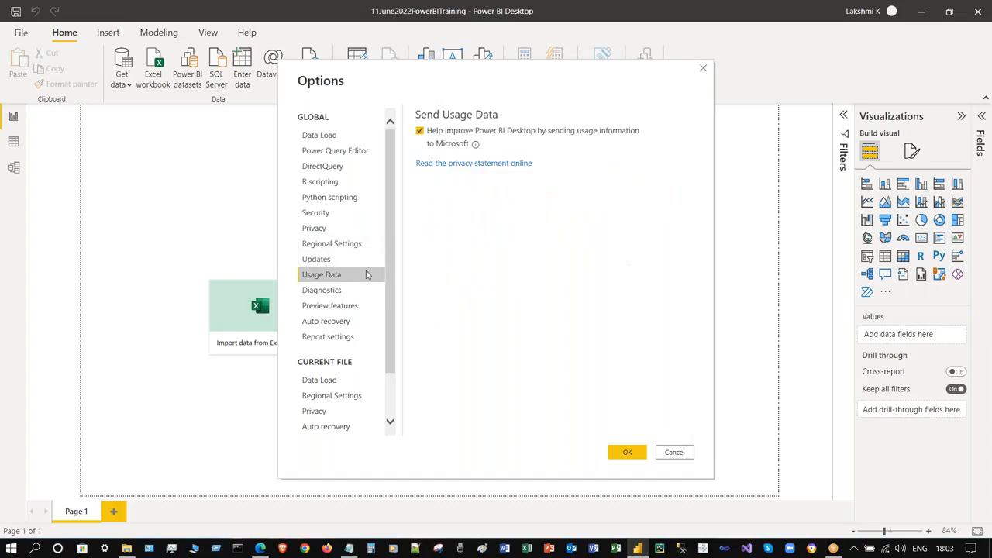
click(355, 291)
scroll(598, 277, down, 1)
scroll(558, 279, up, 1)
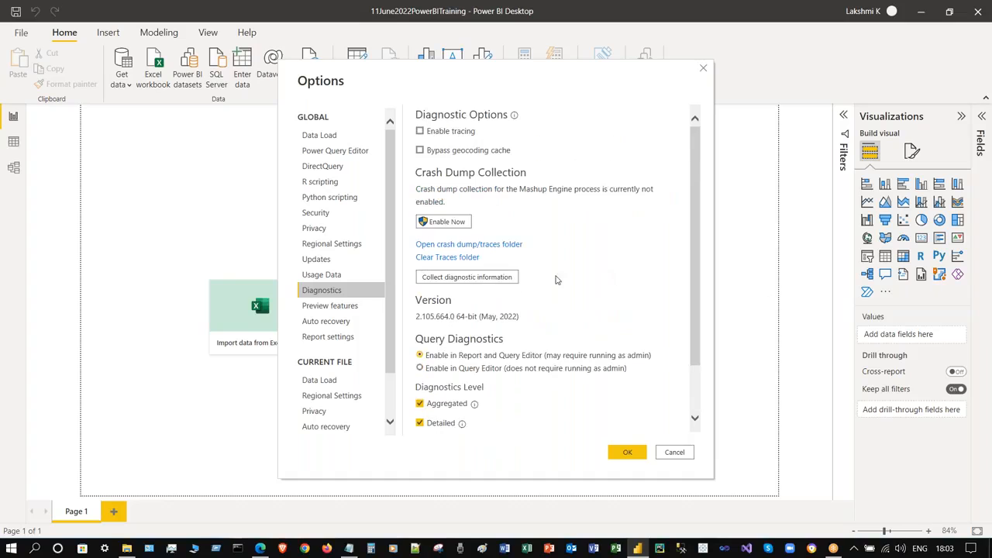
click(363, 308)
click(362, 322)
click(361, 308)
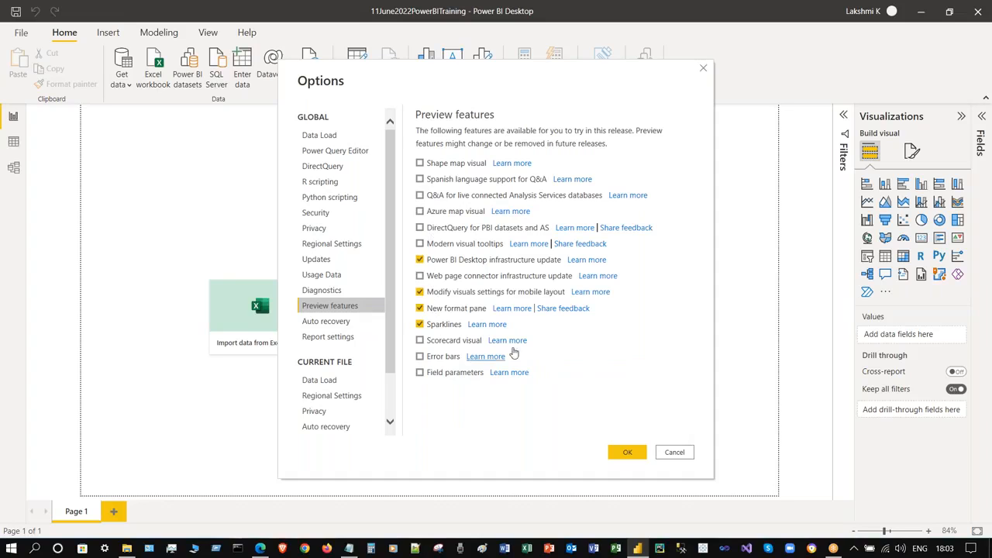
click(344, 322)
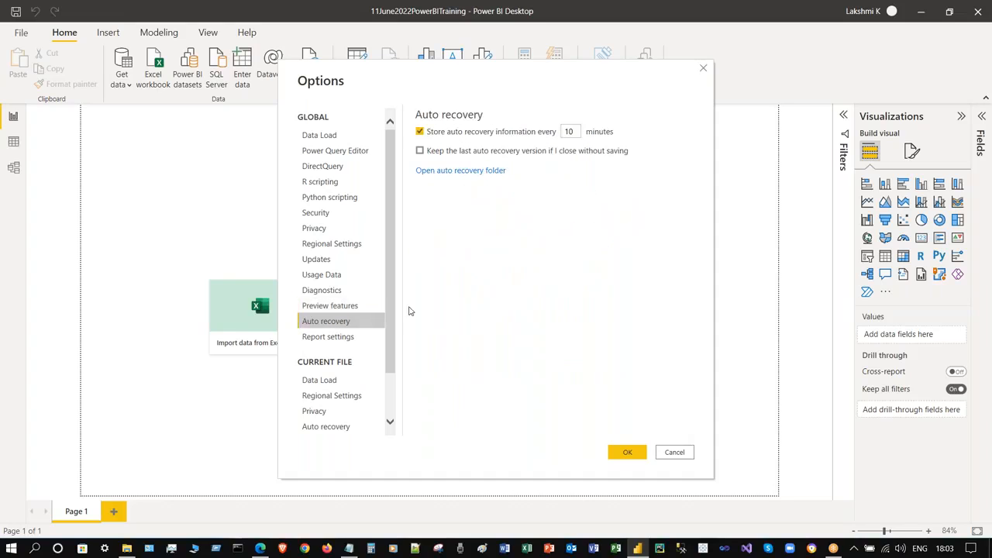
click(339, 337)
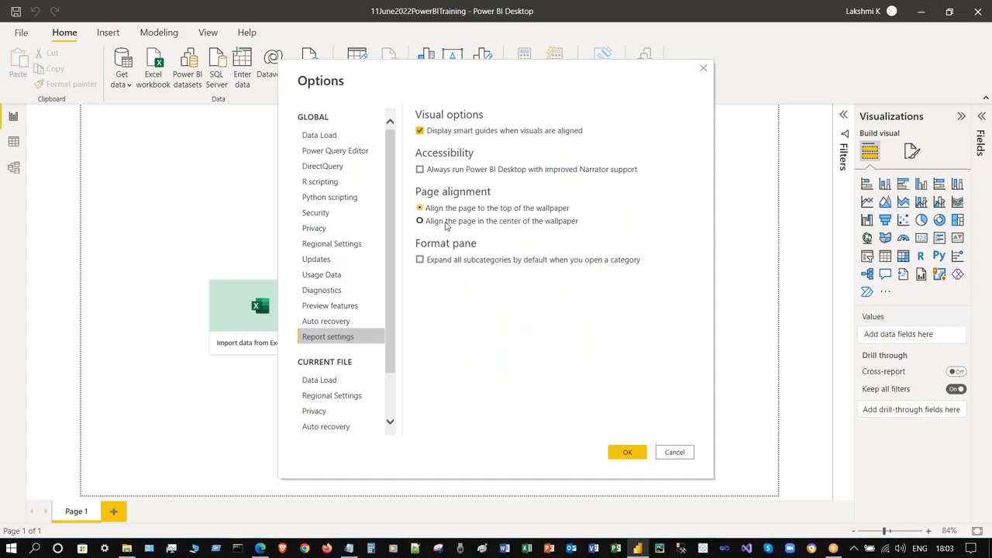
scroll(381, 342, down, 2)
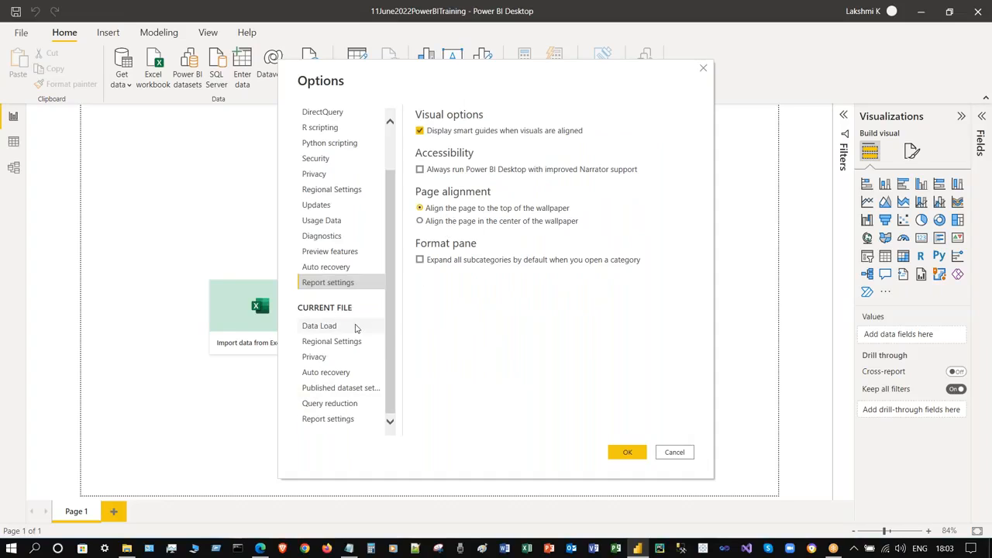
- Review the current file's Data Load, Regional, Privacy and Query reduction options, then confirm with OK
click(354, 326)
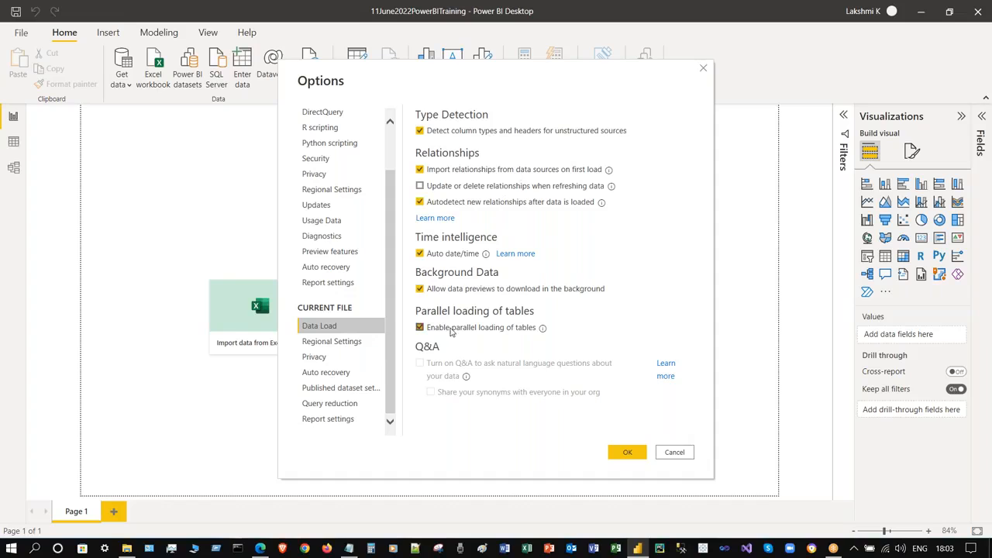
click(336, 343)
click(329, 358)
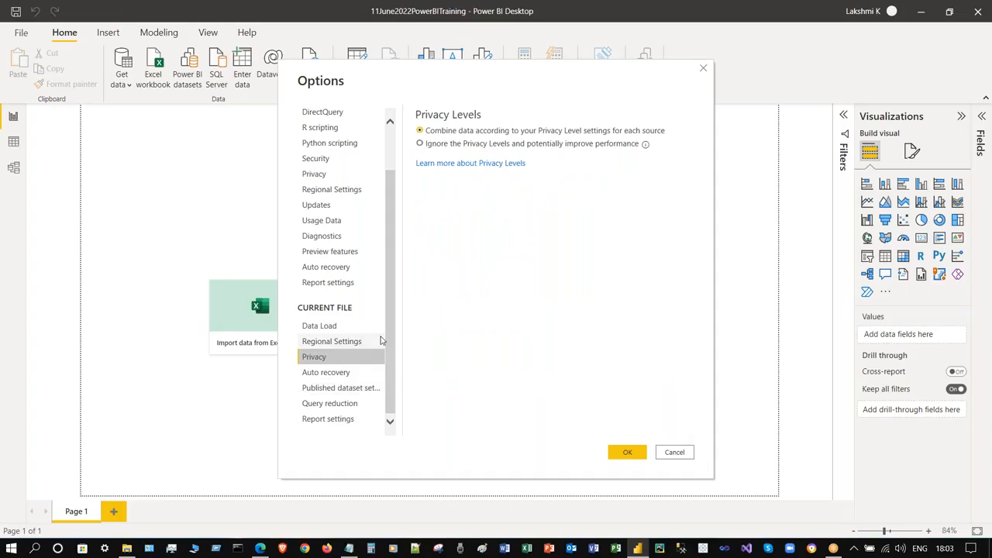
click(350, 403)
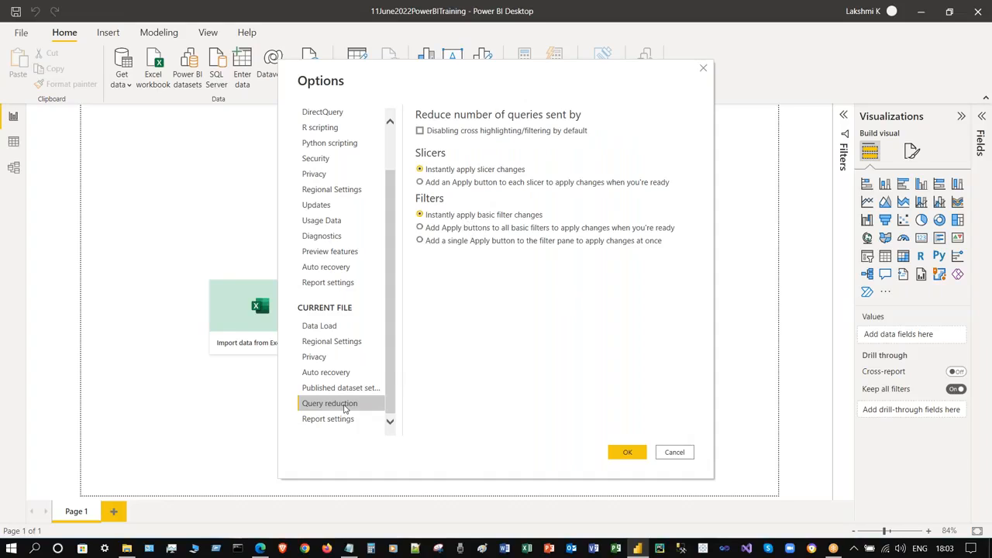
click(619, 455)
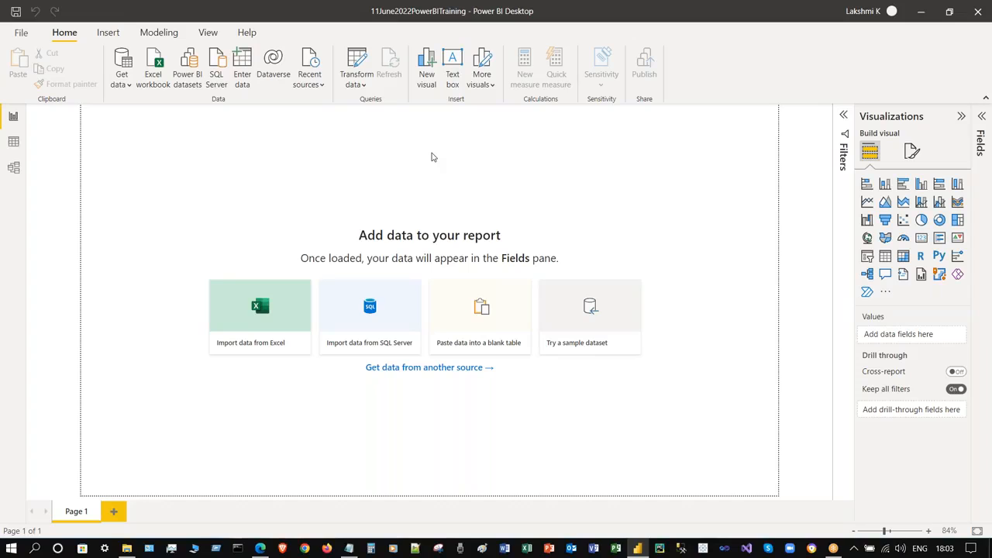
- Look at the File view's Options and settings choices, then return to the report canvas
click(22, 33)
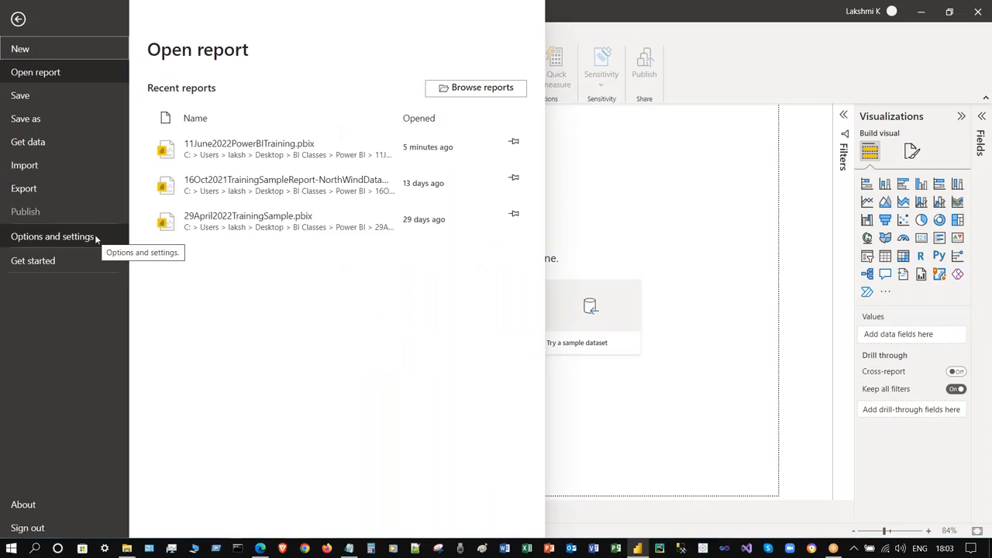
click(96, 237)
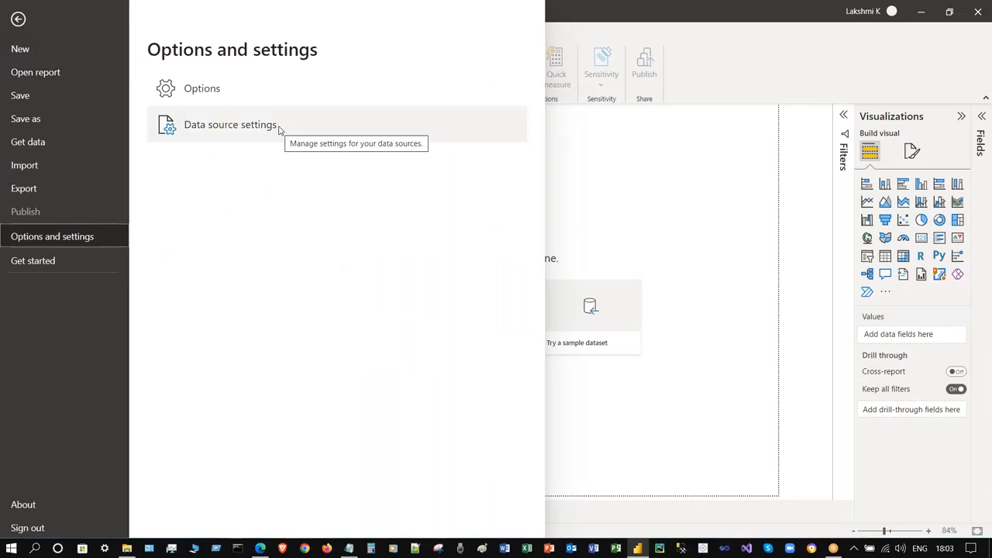
key(Escape)
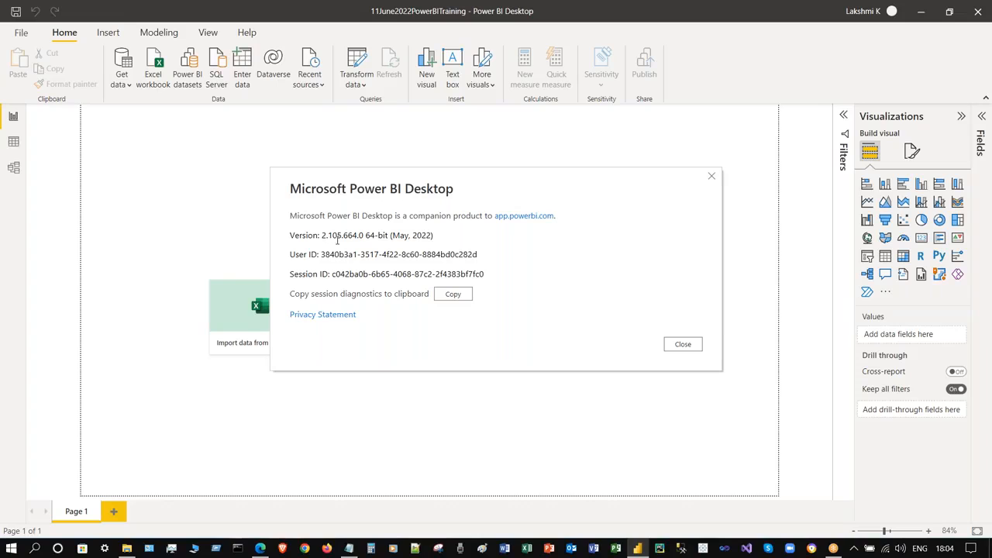
- Highlight the May, 2022 release date, close the About window, and show recent reports
drag(392, 237, 431, 237)
click(422, 240)
click(467, 234)
click(412, 347)
click(682, 346)
click(20, 32)
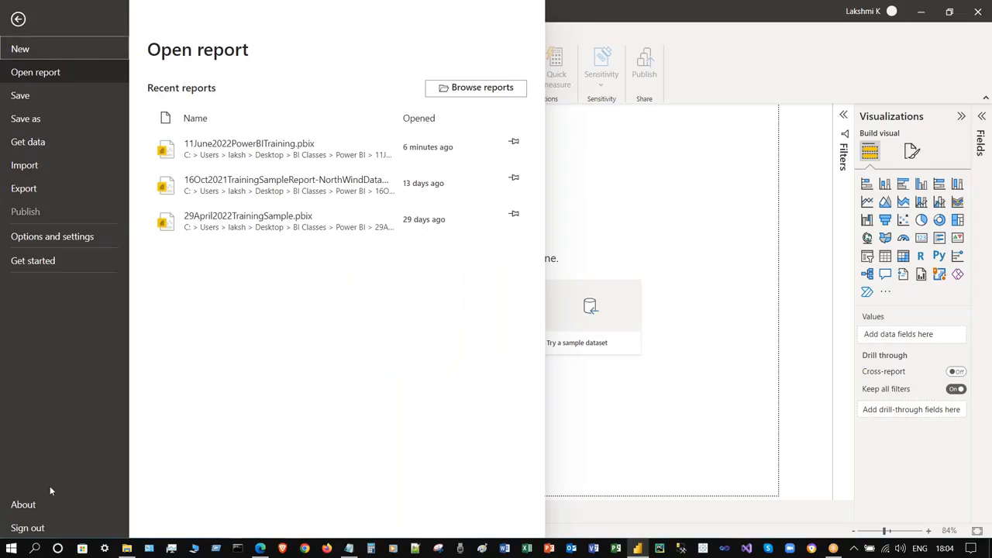
- Open the signed-in account's View account page in the Power BI service
click(834, 49)
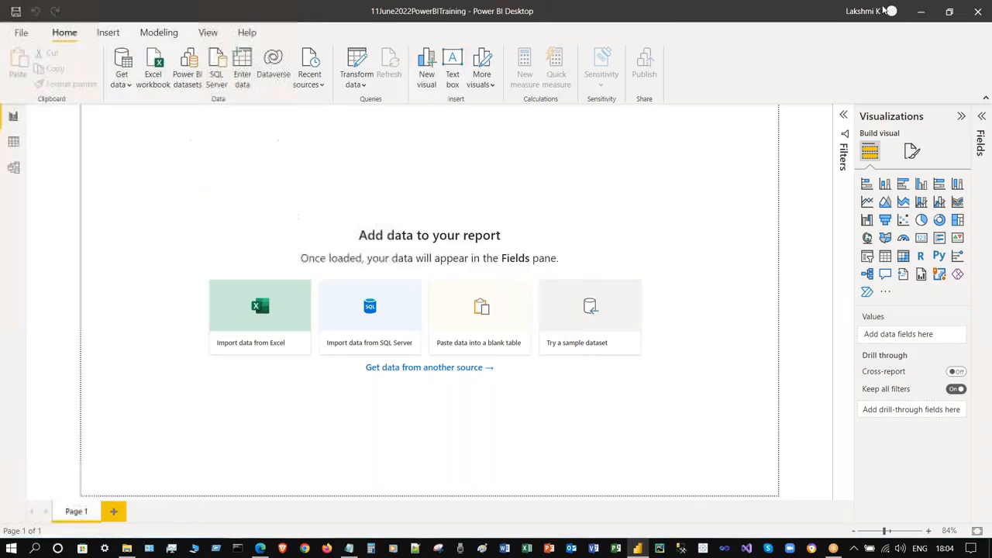
click(891, 13)
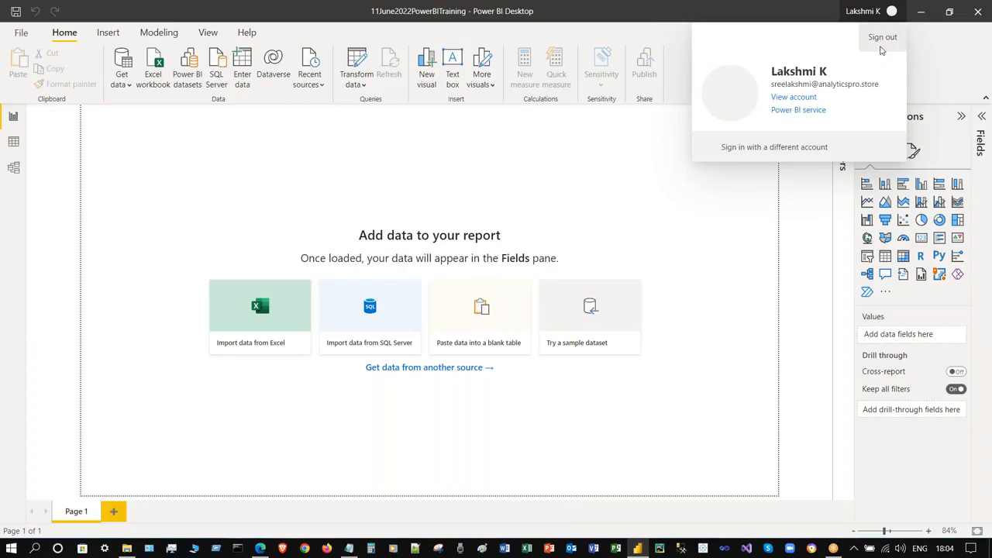
click(792, 98)
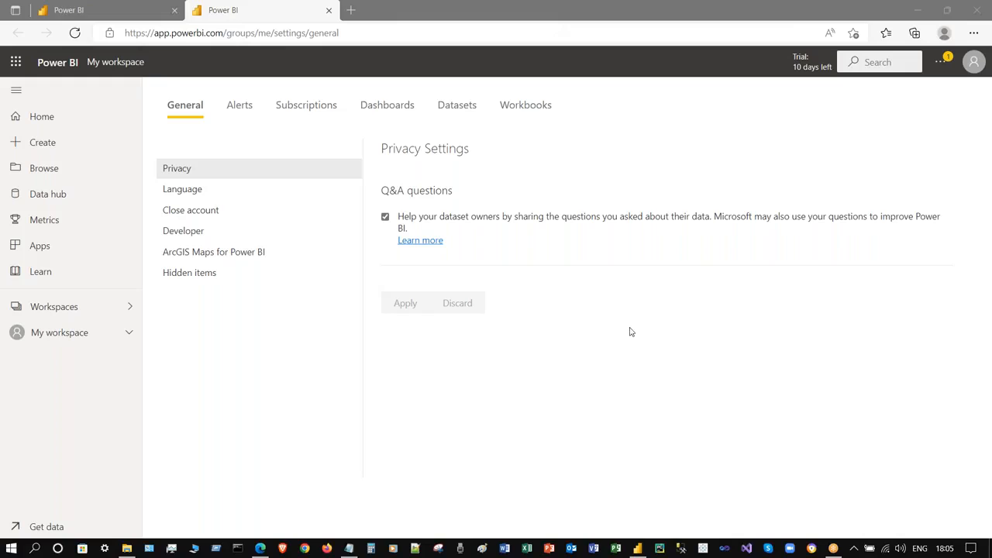
- Check the account's licence and trial details in the Power BI service
click(626, 385)
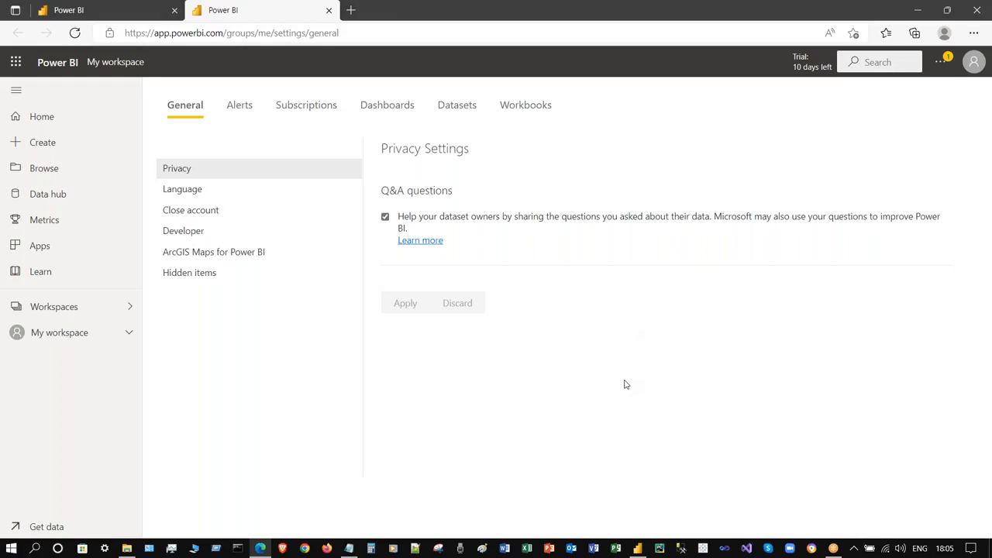
click(973, 62)
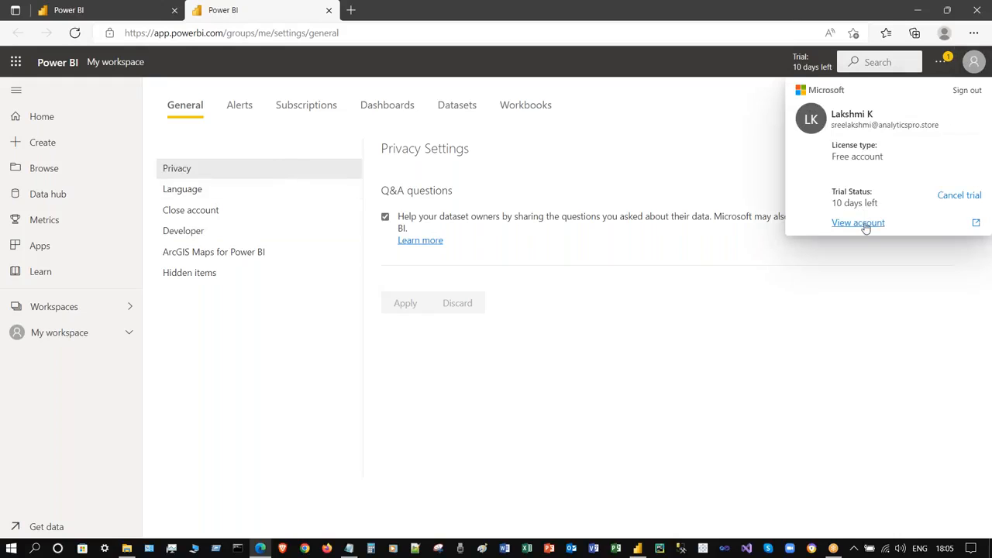
click(488, 409)
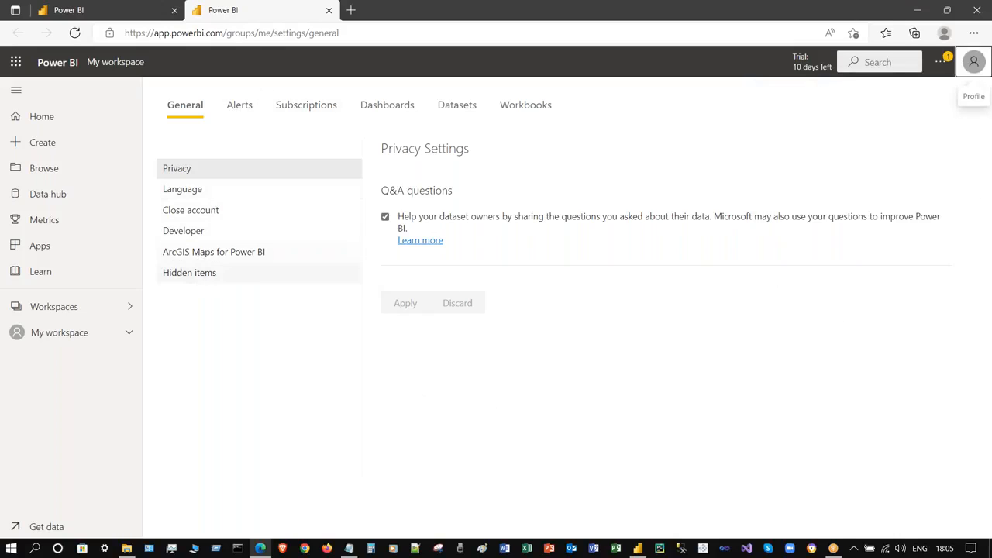
- Review the Alerts and Subscriptions settings, then close the detached settings window
click(238, 110)
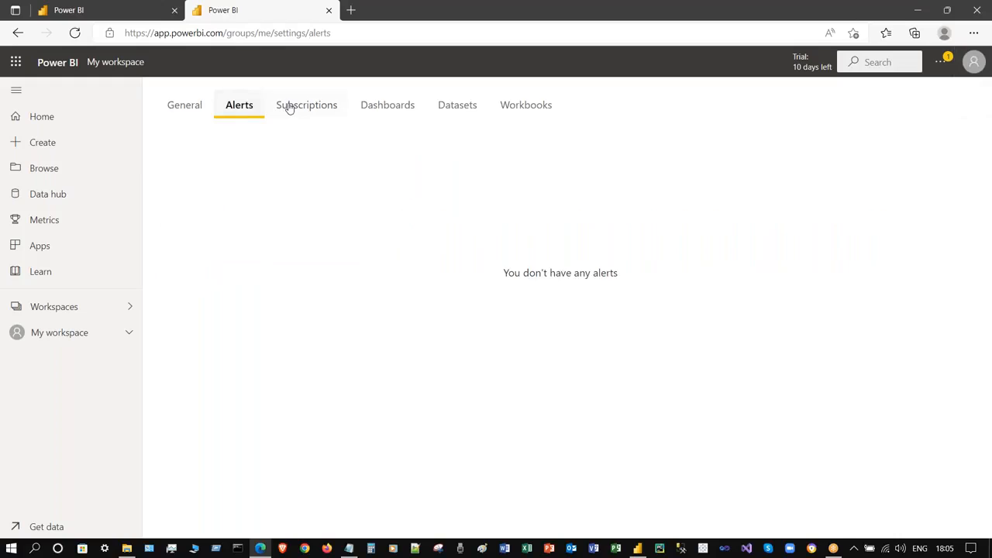
click(286, 105)
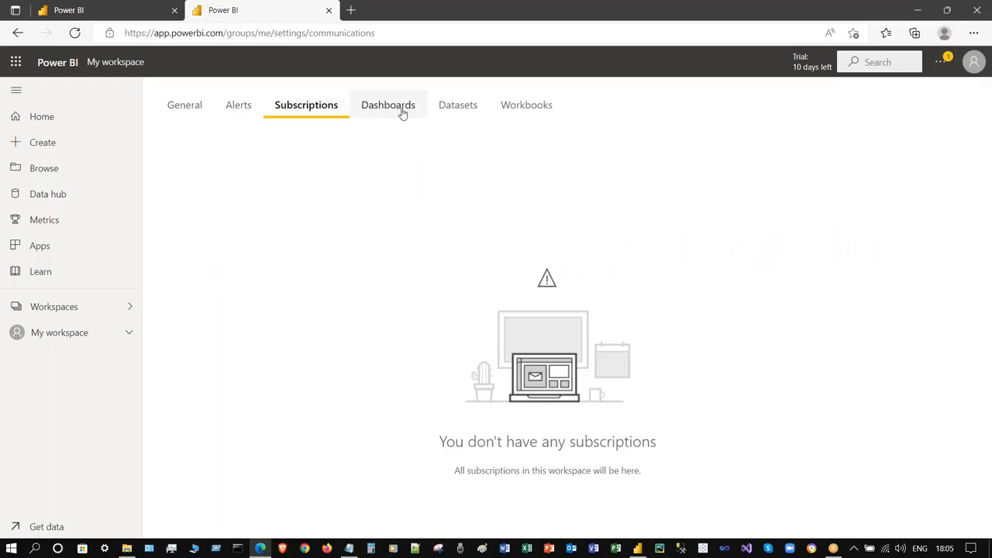
drag(276, 11, 290, 122)
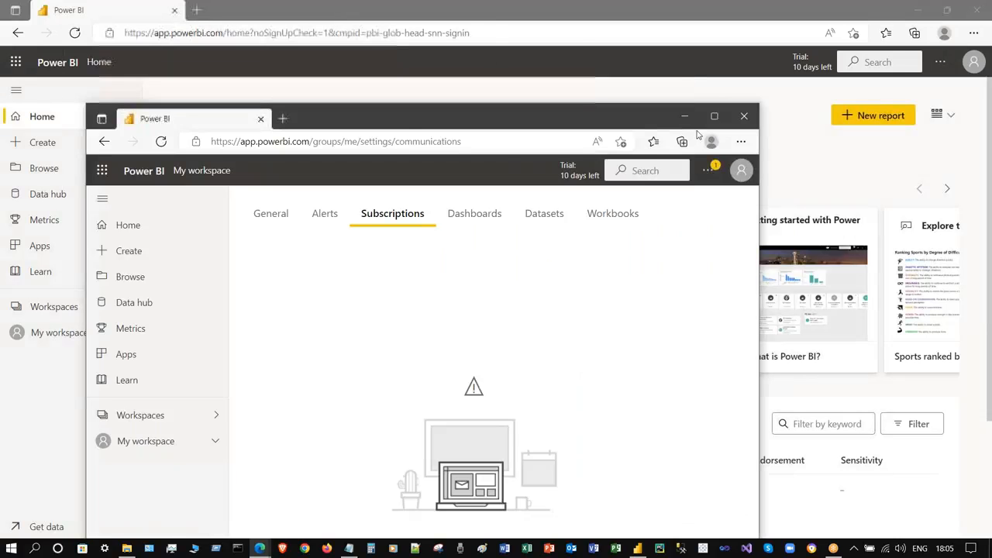
click(744, 116)
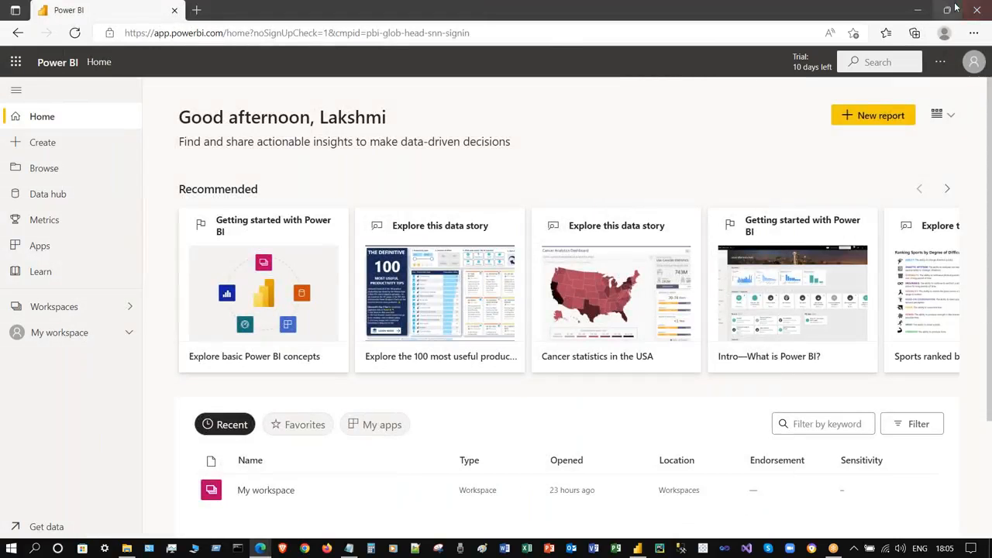
- Back in Power BI Desktop, check the signed-in account and the recent reports list
click(917, 9)
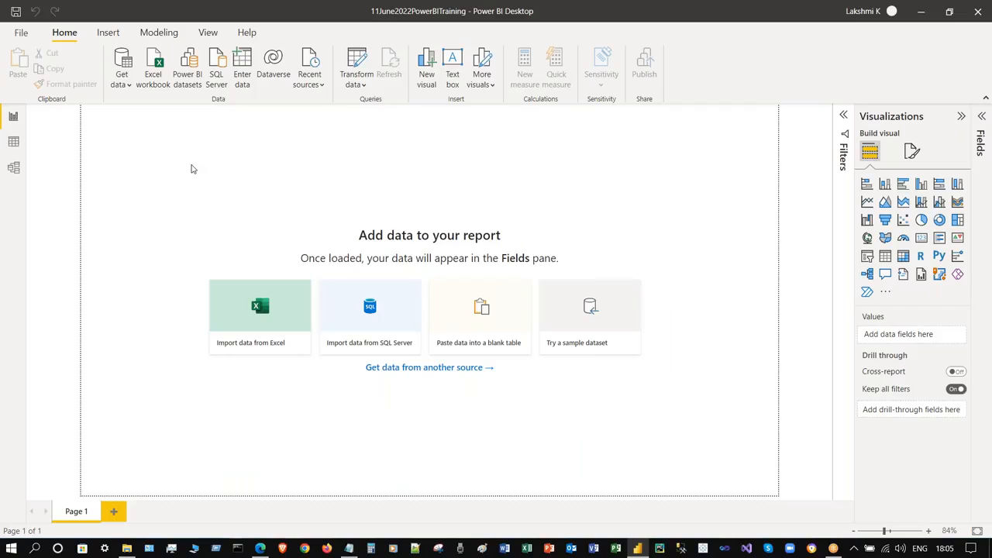
click(888, 16)
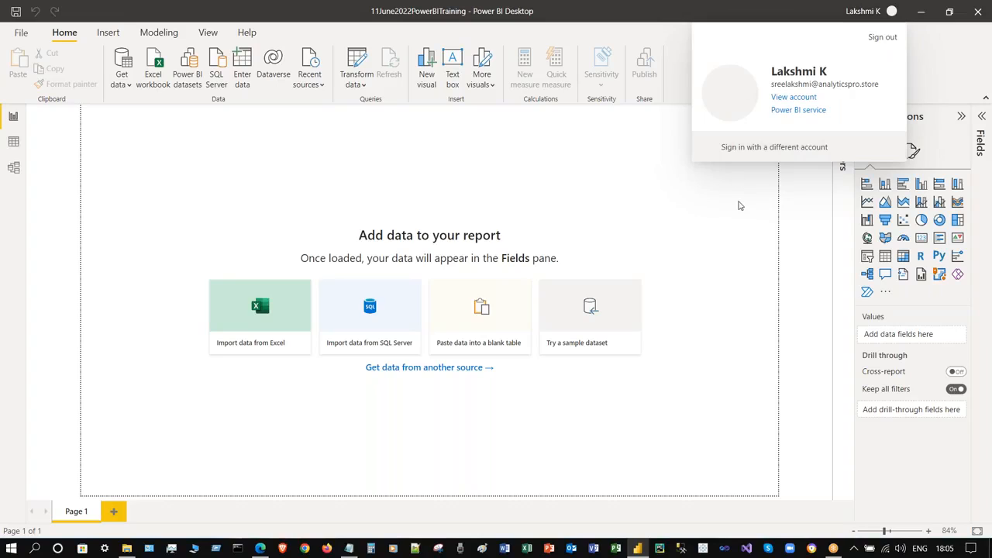
click(738, 205)
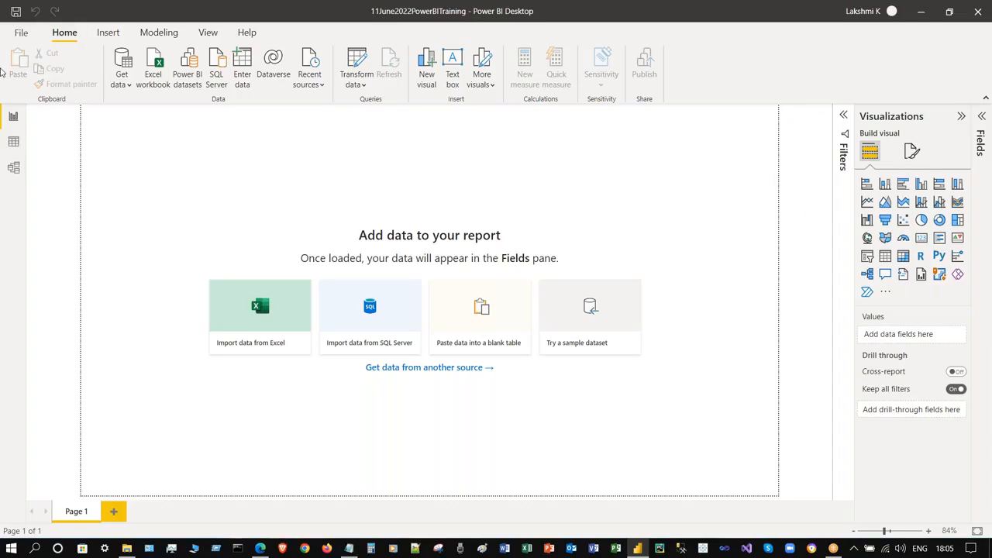
click(22, 32)
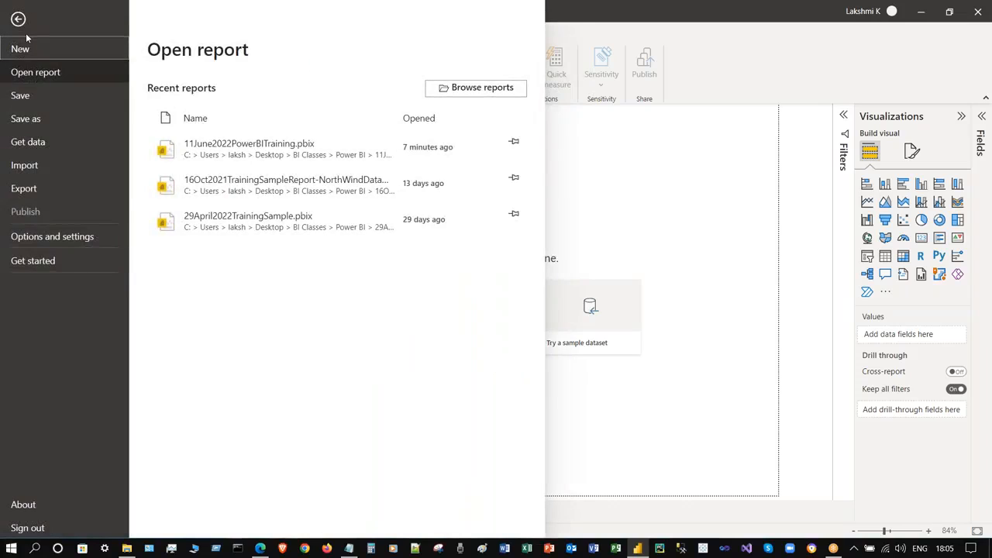
click(18, 19)
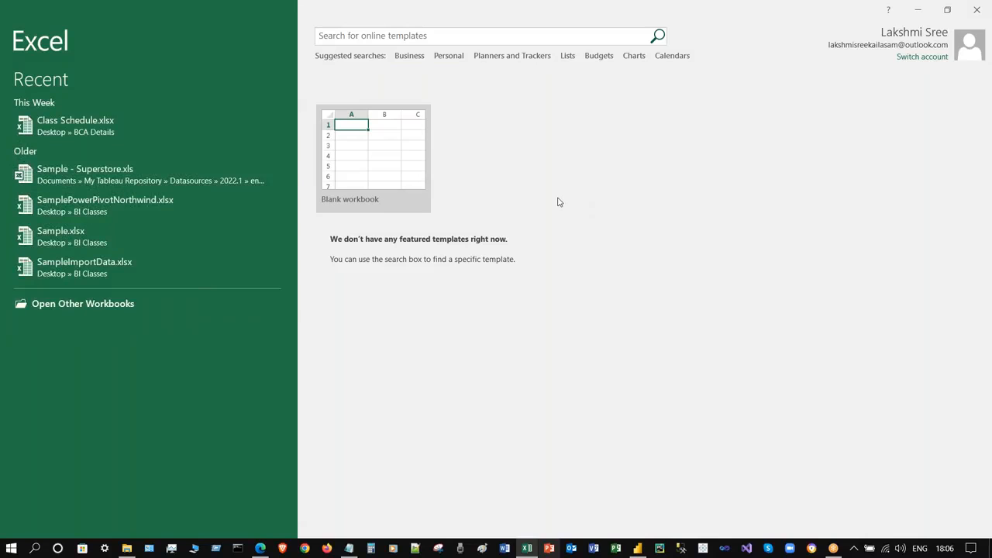
- Clear all unpinned workbooks from Excel's recent list and open a new Blank workbook, Book1
right_click(92, 128)
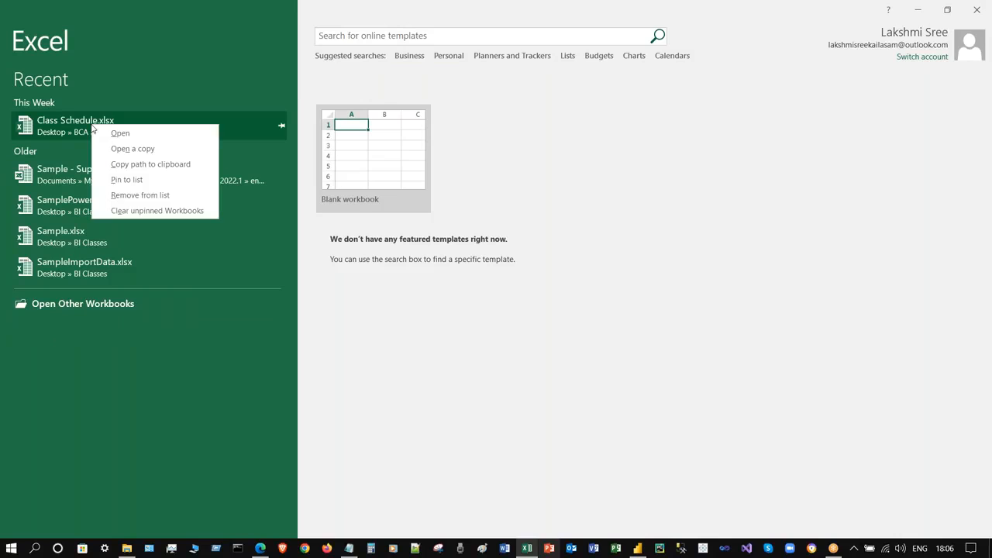
click(209, 291)
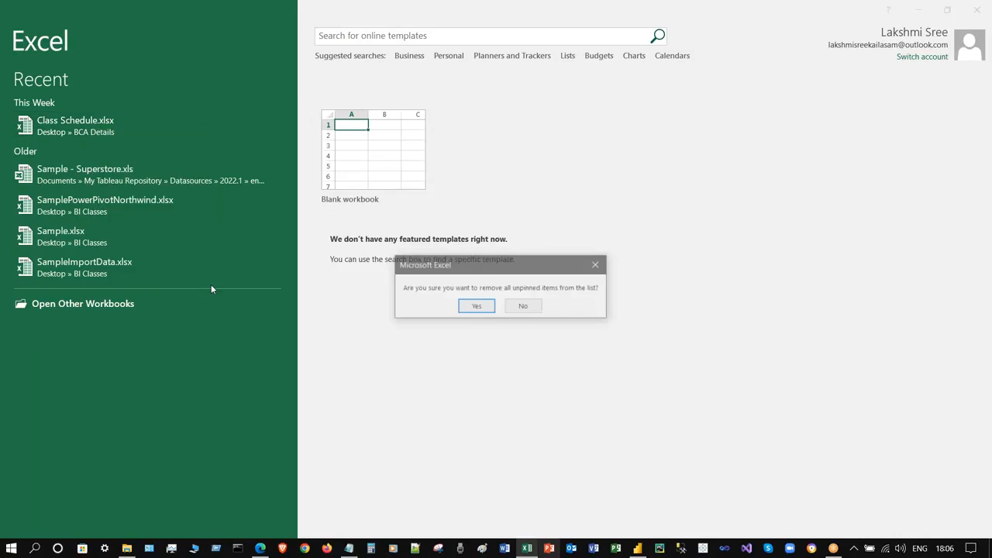
click(486, 305)
click(379, 168)
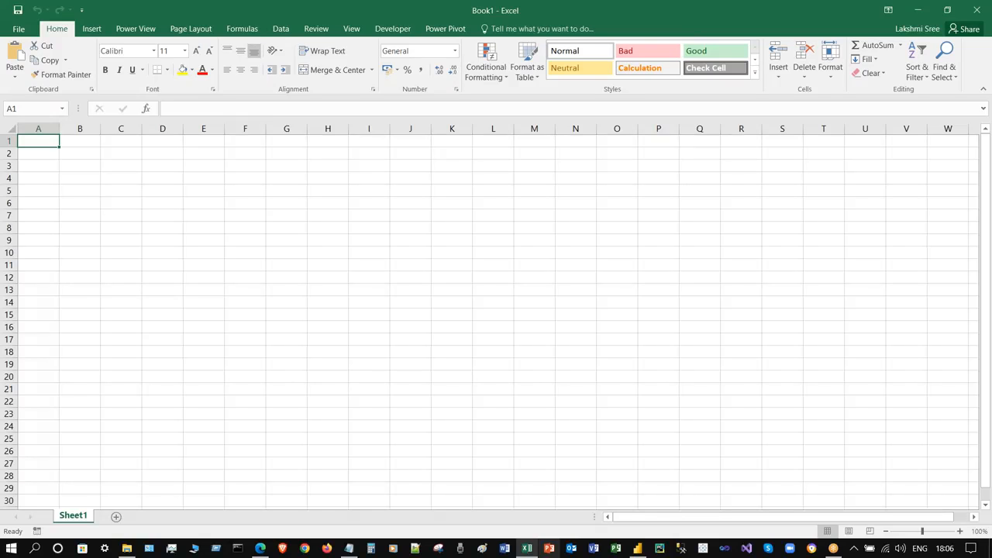
- In Excel Options, choose COM Add-ins in the Manage list
click(18, 29)
click(33, 305)
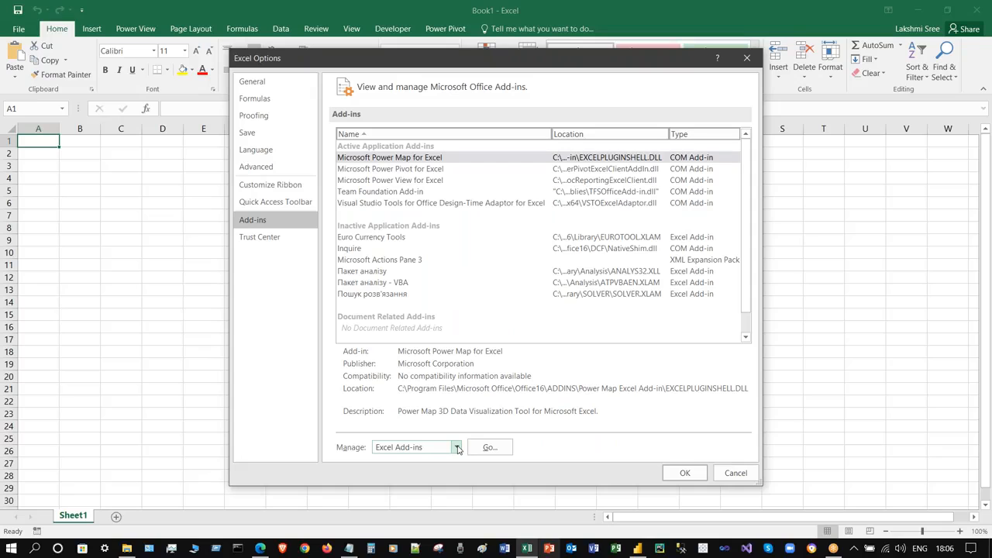
click(457, 450)
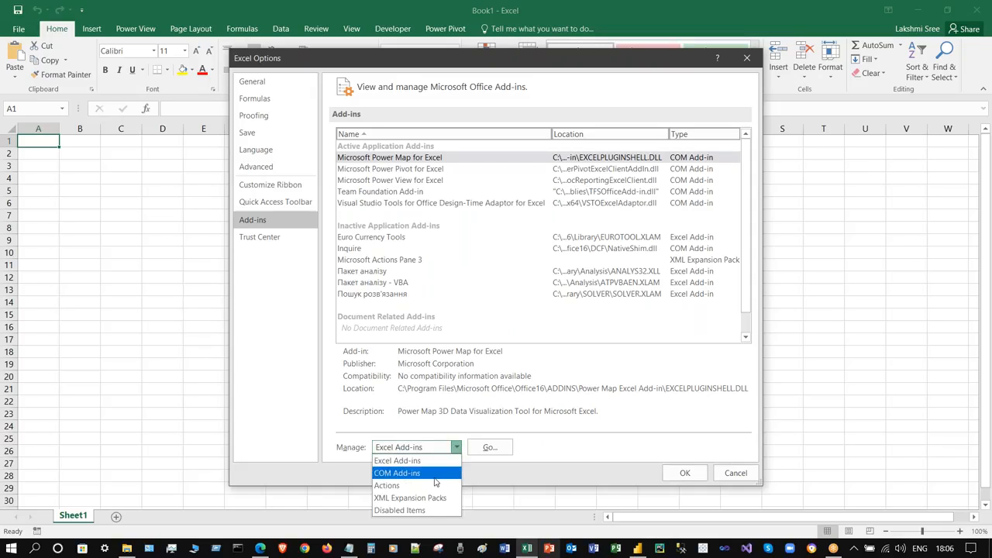
click(435, 473)
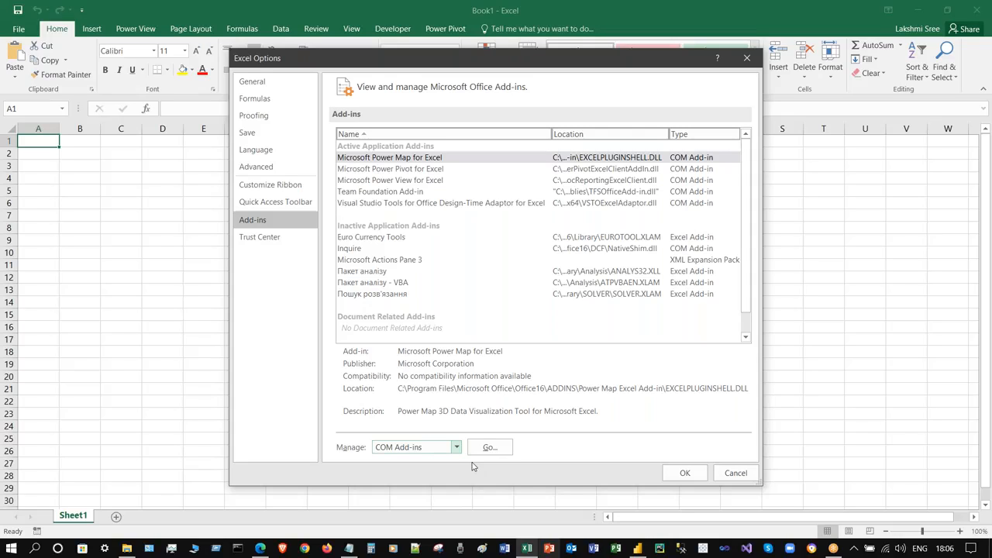
- View Power Pivot for Excel's details and sort the add-ins by Location, descending
click(646, 168)
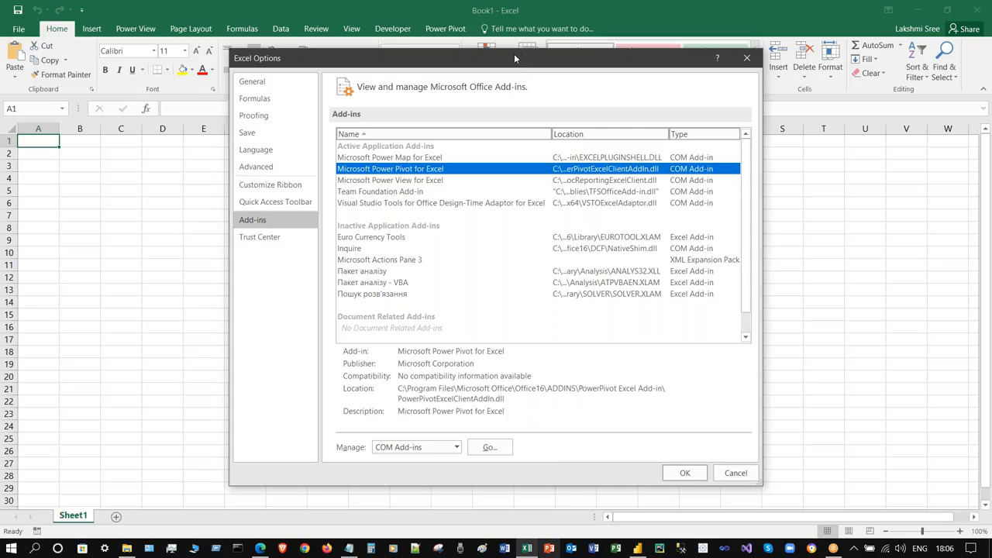
drag(514, 58, 395, 52)
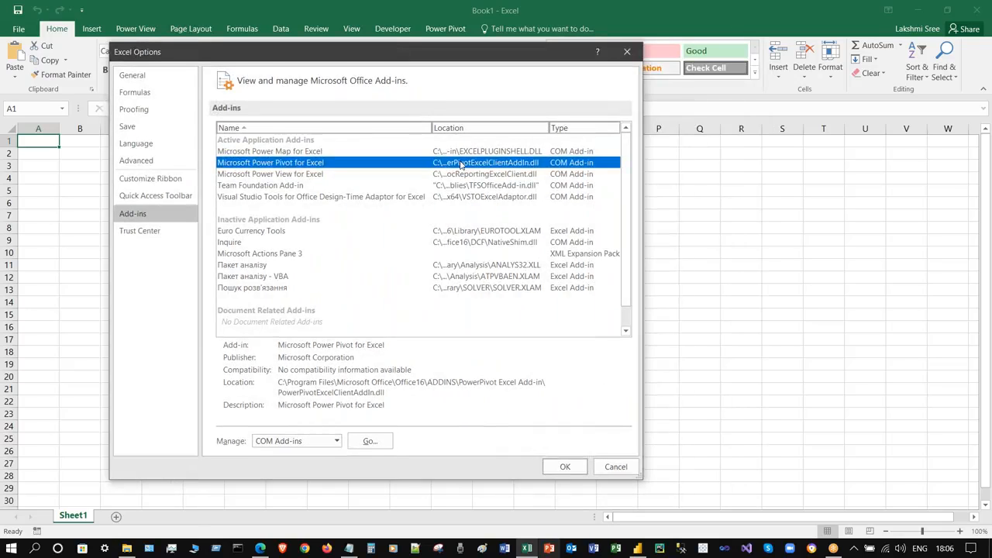
click(545, 131)
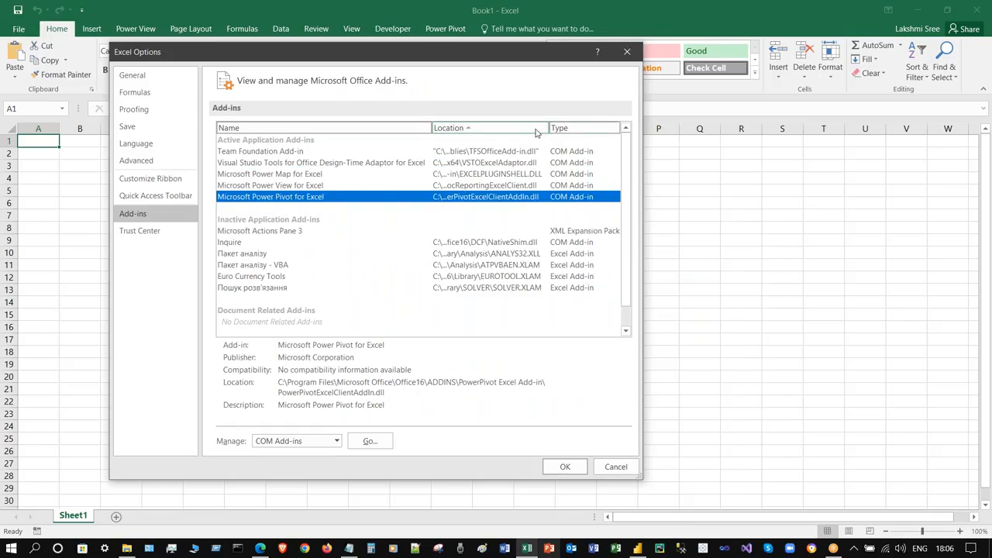
click(535, 131)
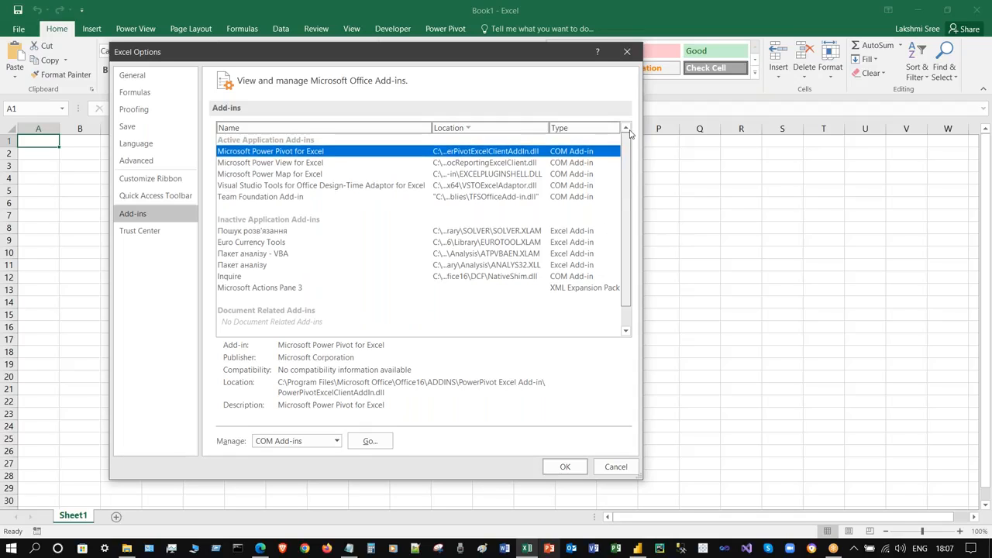
- Launch Tableau Desktop, then return to Excel Options and open the Manage add-ins list
click(704, 549)
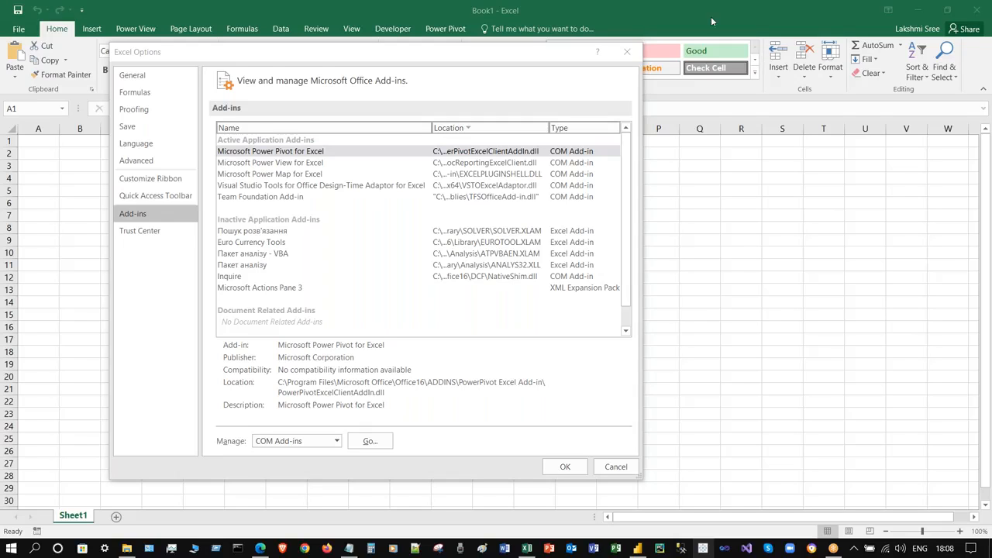
click(447, 65)
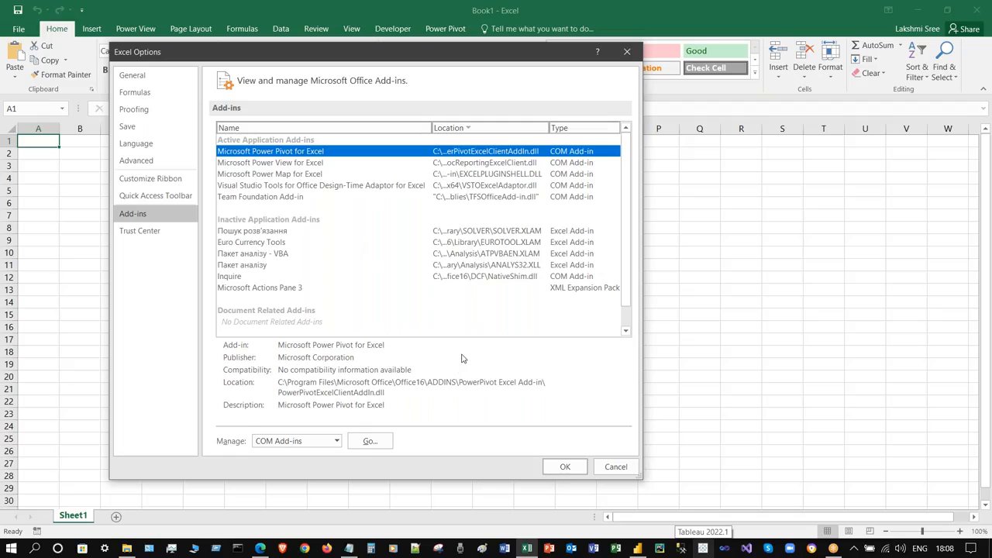
click(314, 441)
- Open the COM Add-ins dialog, confirm Power Pivot and Power View are enabled, and close it with OK
click(272, 467)
click(370, 441)
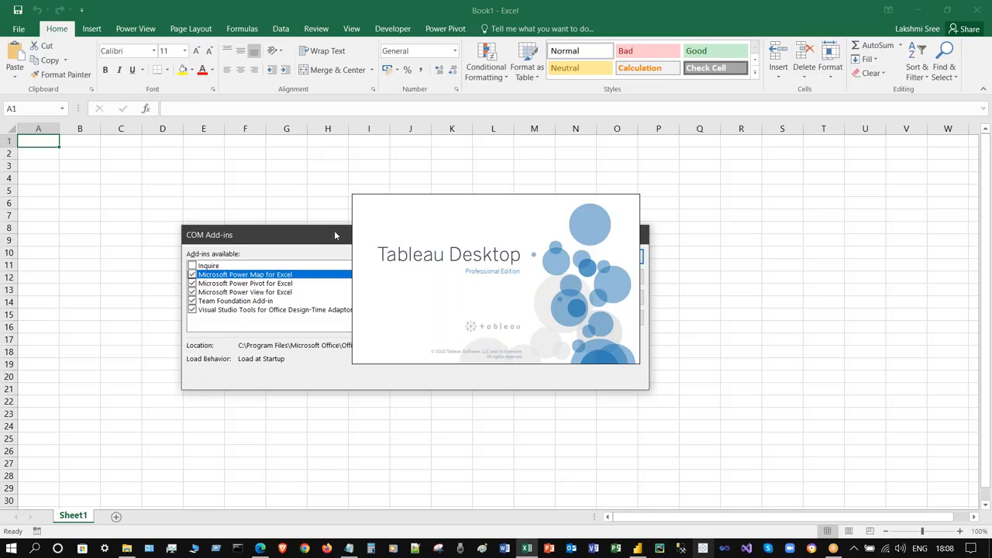
mouse_move(334, 230)
mouse_down()
mouse_move(191, 170)
mouse_move(188, 144)
mouse_move(154, 142)
mouse_up()
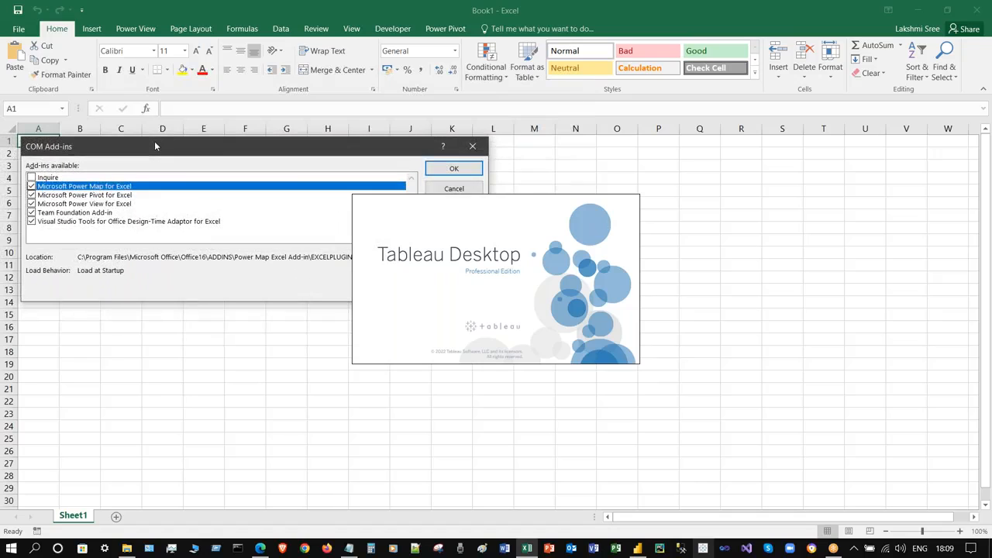
drag(302, 144, 530, 231)
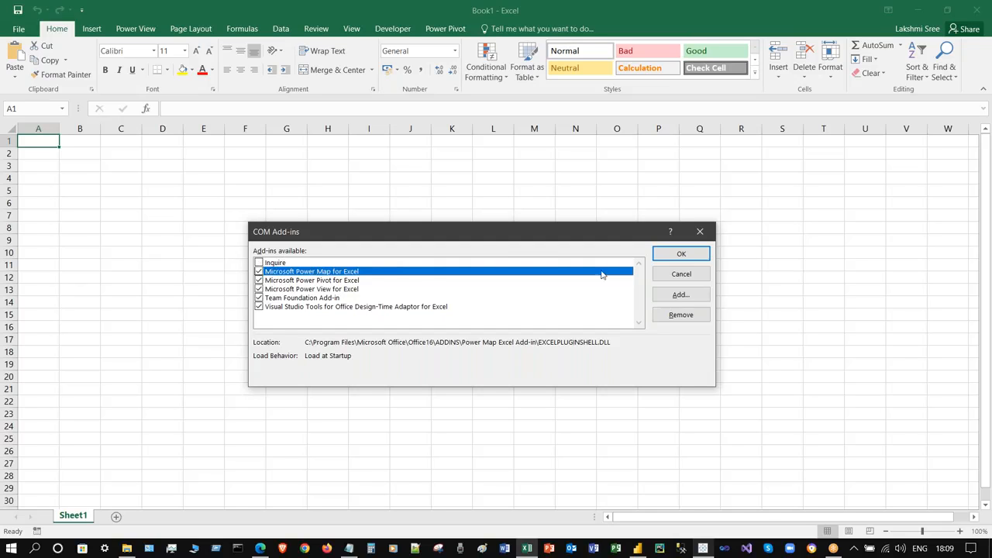
click(695, 258)
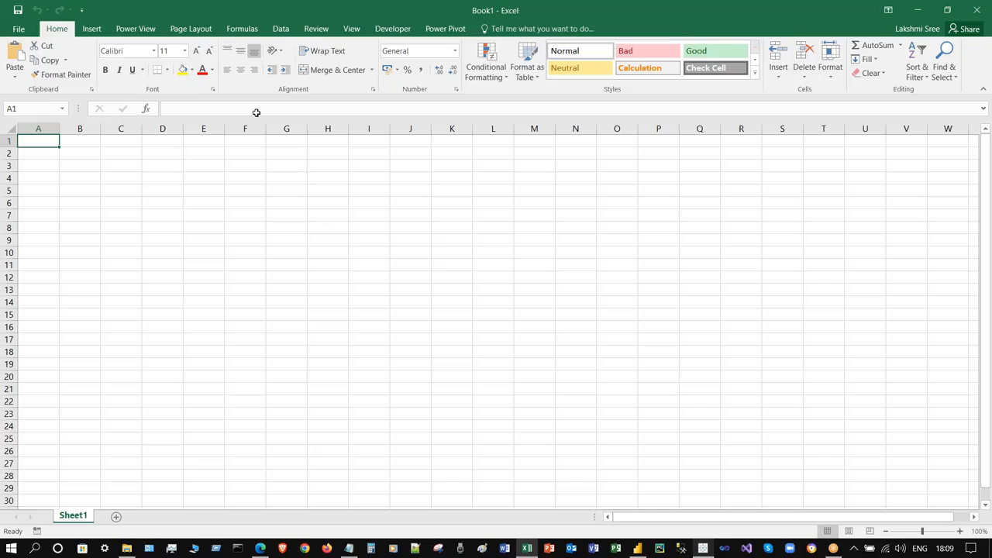
- Browse the Power Pivot, Insert and Power View ribbon tabs, then go to File > Open
click(455, 32)
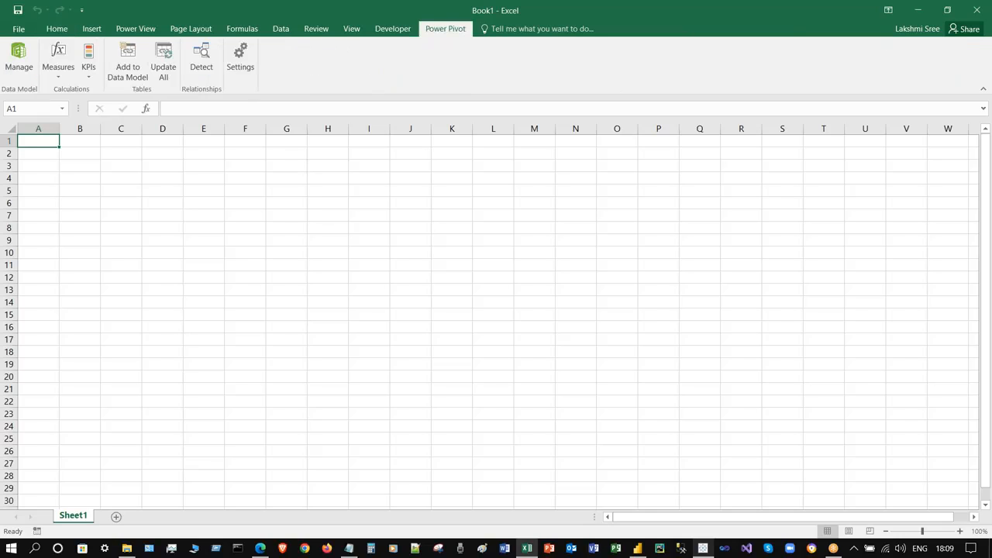
click(138, 29)
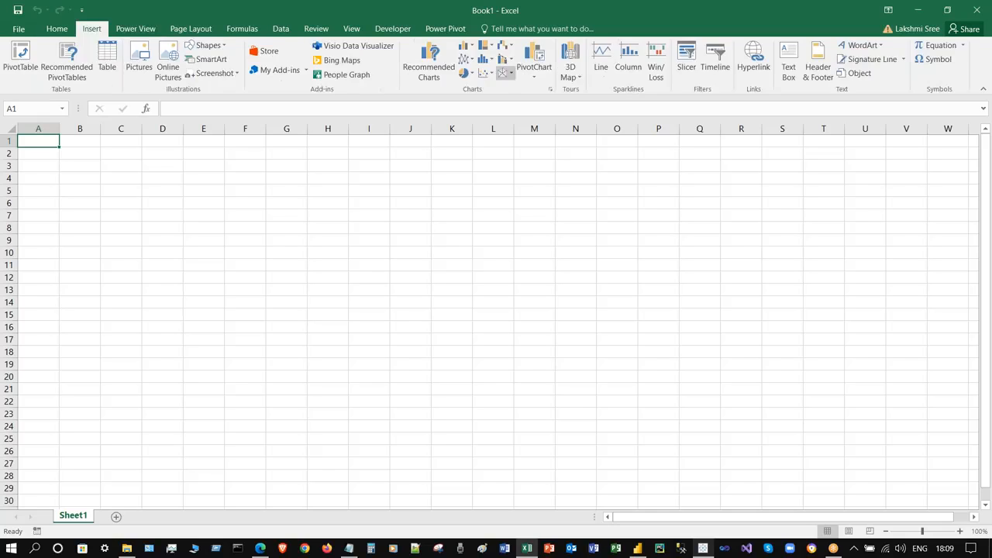
click(128, 27)
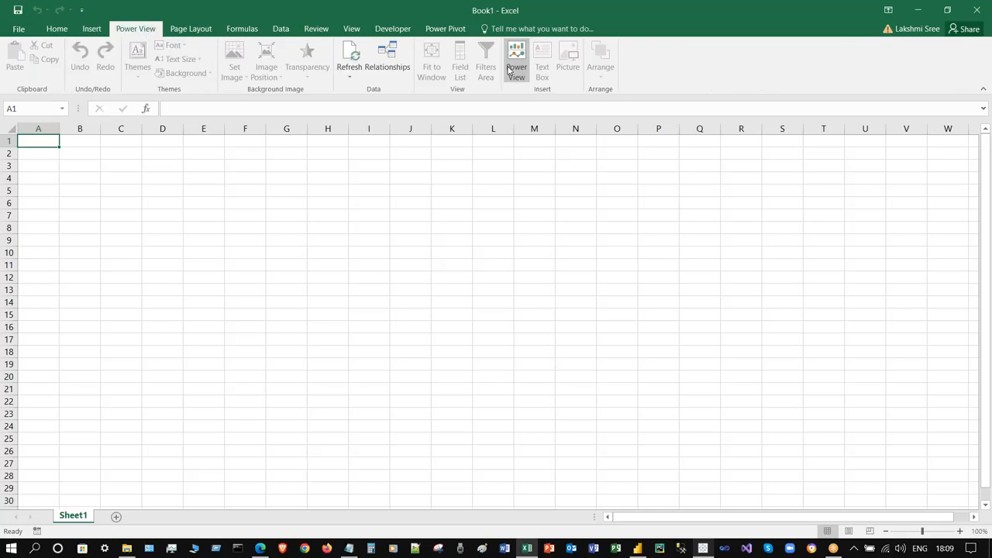
click(454, 31)
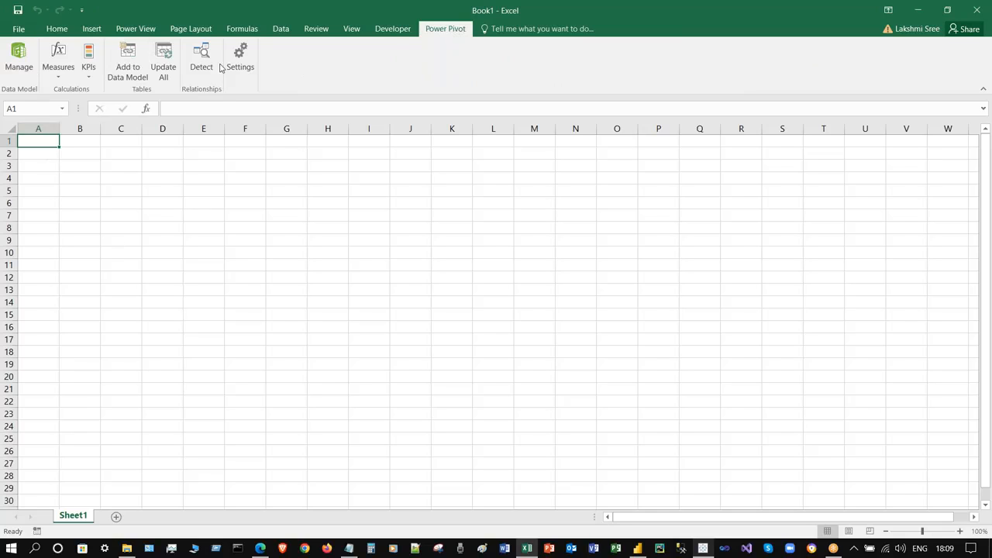
click(137, 29)
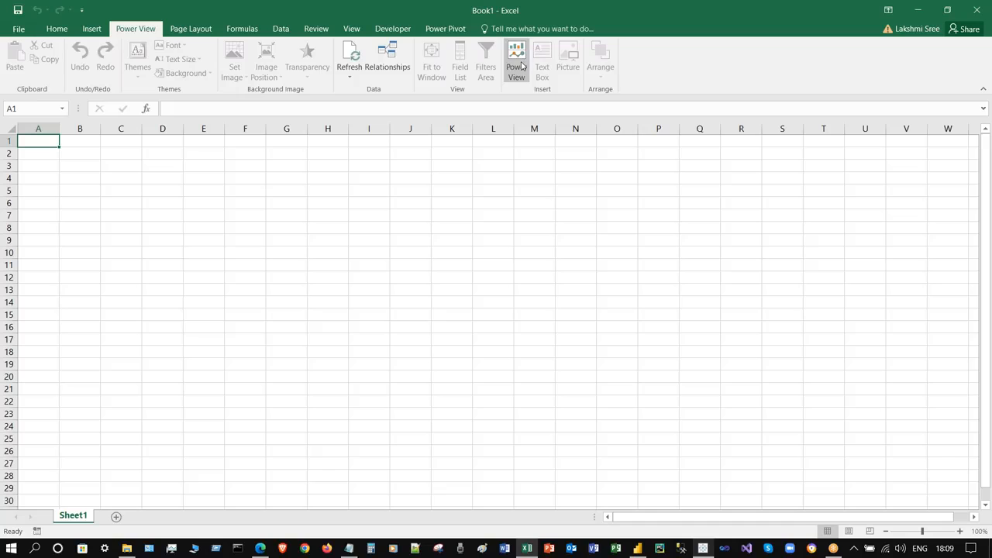
click(438, 31)
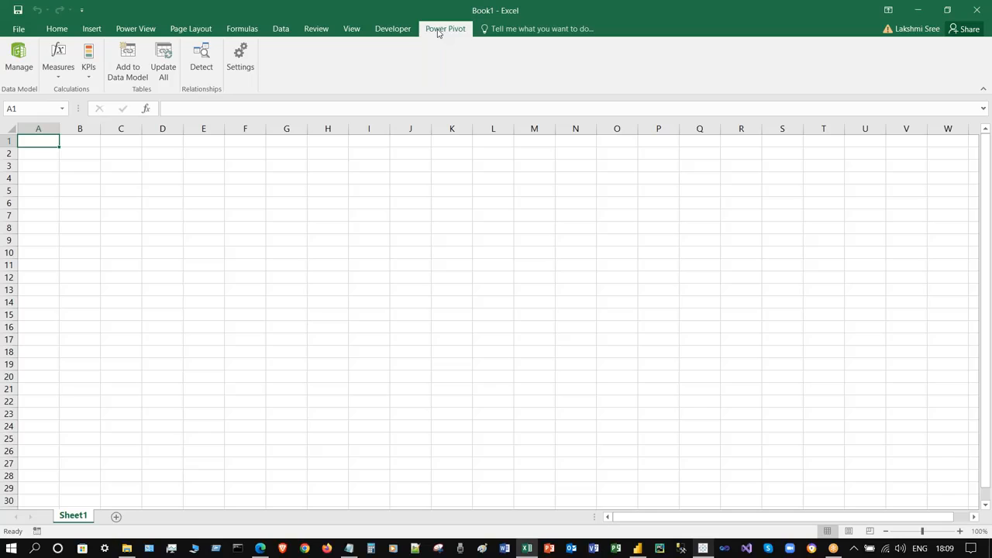
click(17, 29)
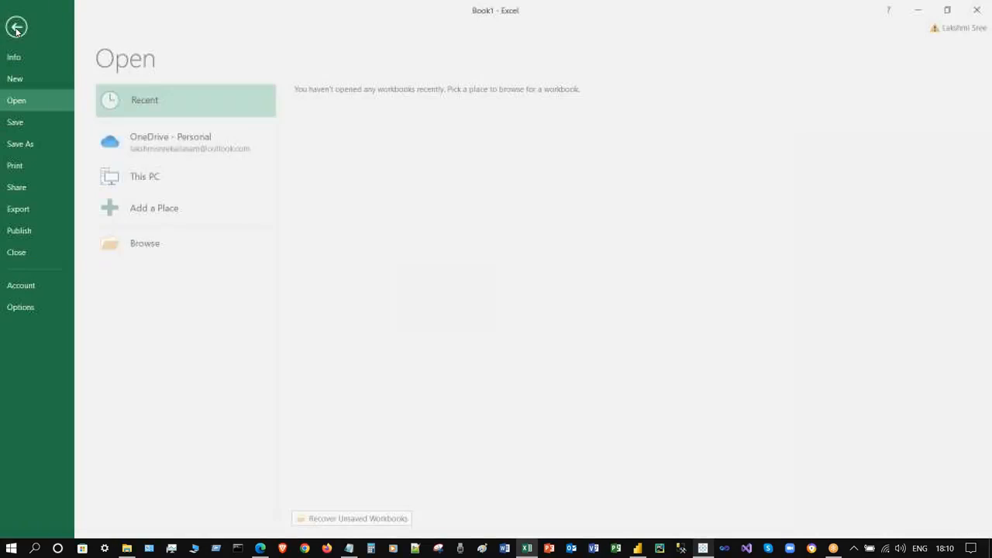
- On the Options Add-ins page, view the Power View, Power Pivot and Power Map details
click(40, 307)
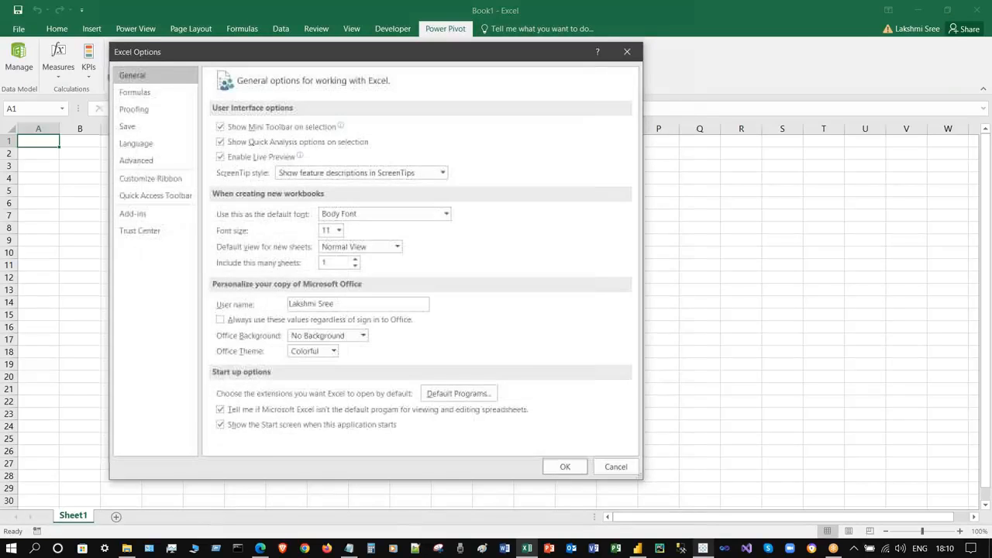
click(155, 195)
click(158, 213)
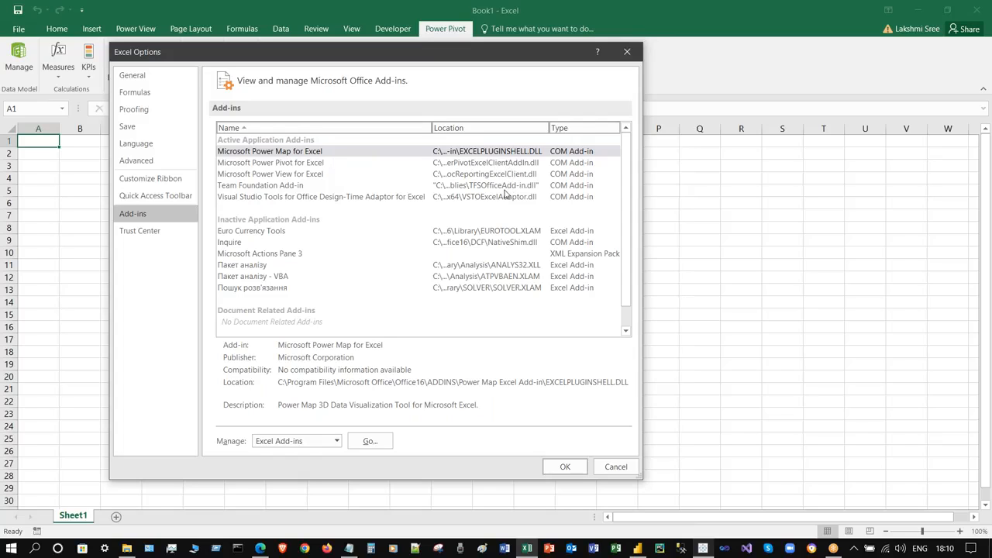
click(302, 175)
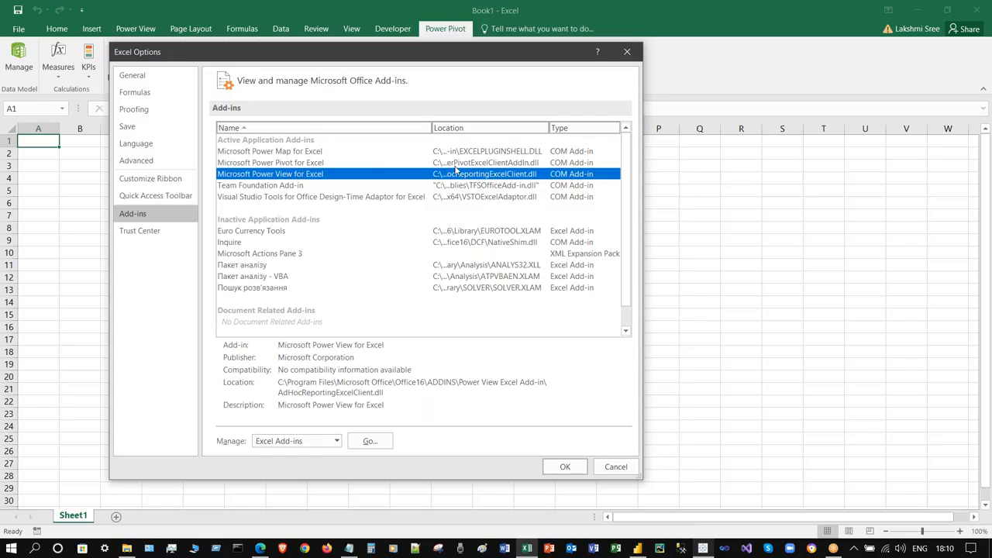
click(300, 163)
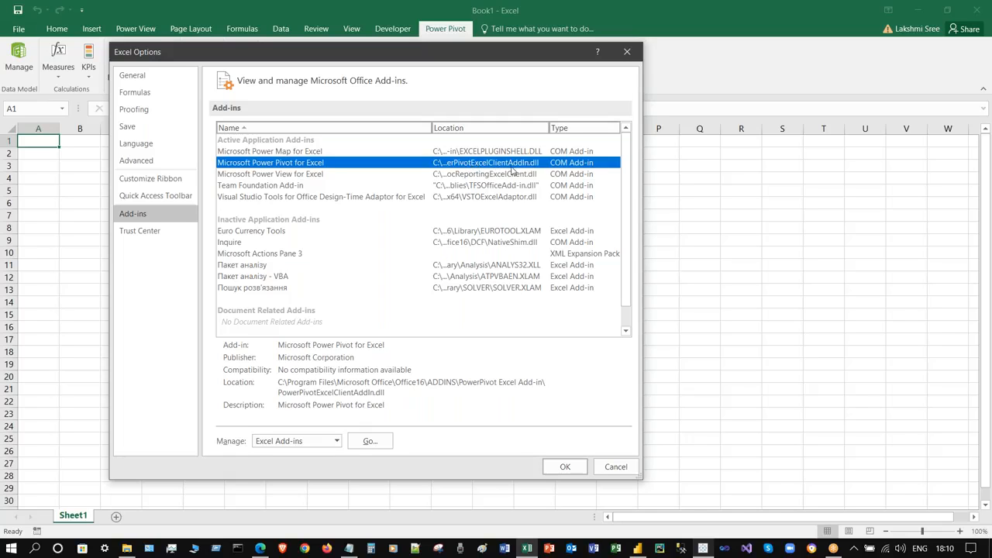
click(301, 151)
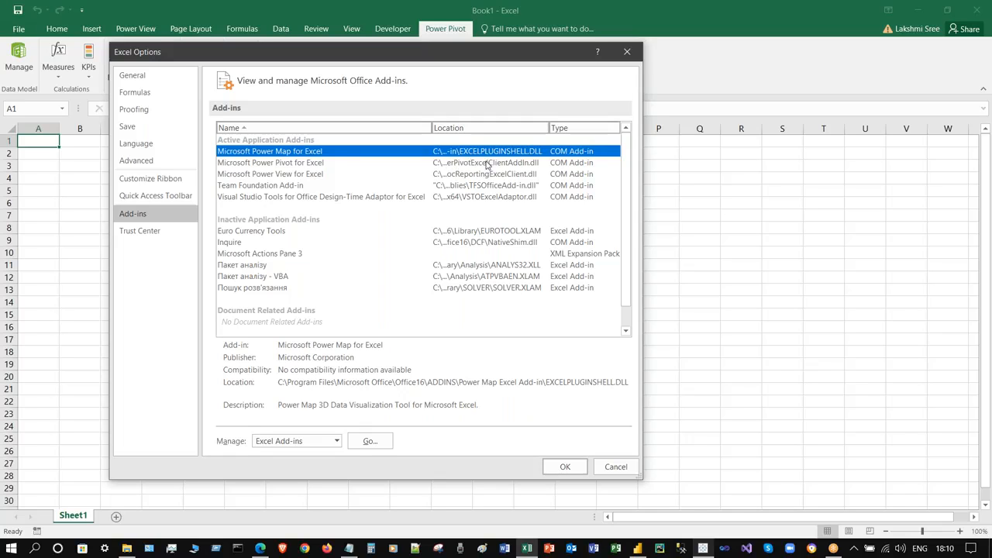
- Compare the Power Pivot and Power View details, then Cancel Options and return to Home
click(509, 163)
click(331, 173)
click(333, 164)
click(335, 175)
click(339, 165)
click(343, 176)
click(615, 467)
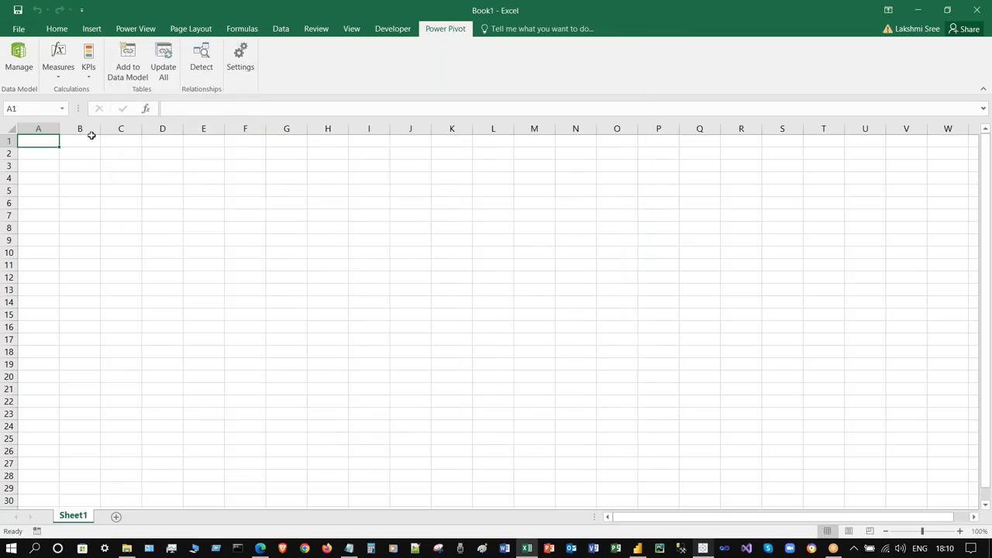
click(58, 29)
- Glance at the Home, Power Pivot and Power View tabs on the blank sheet, then close Excel
click(73, 140)
click(37, 140)
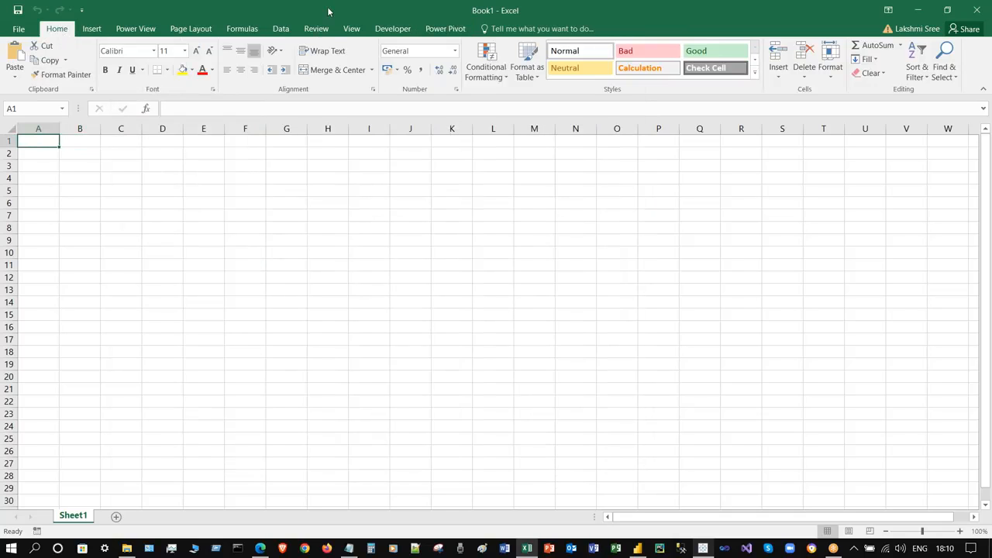
click(445, 29)
click(136, 29)
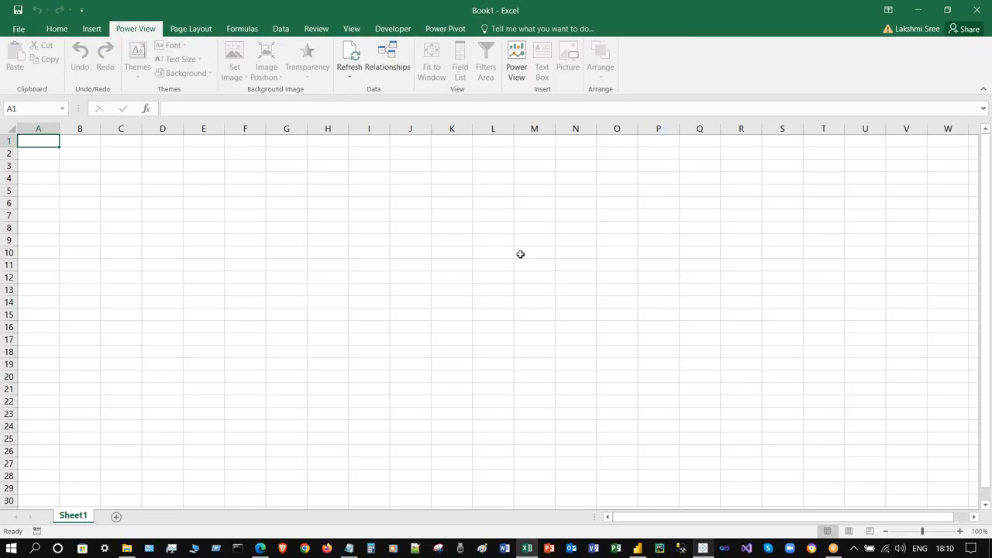
click(86, 163)
click(48, 144)
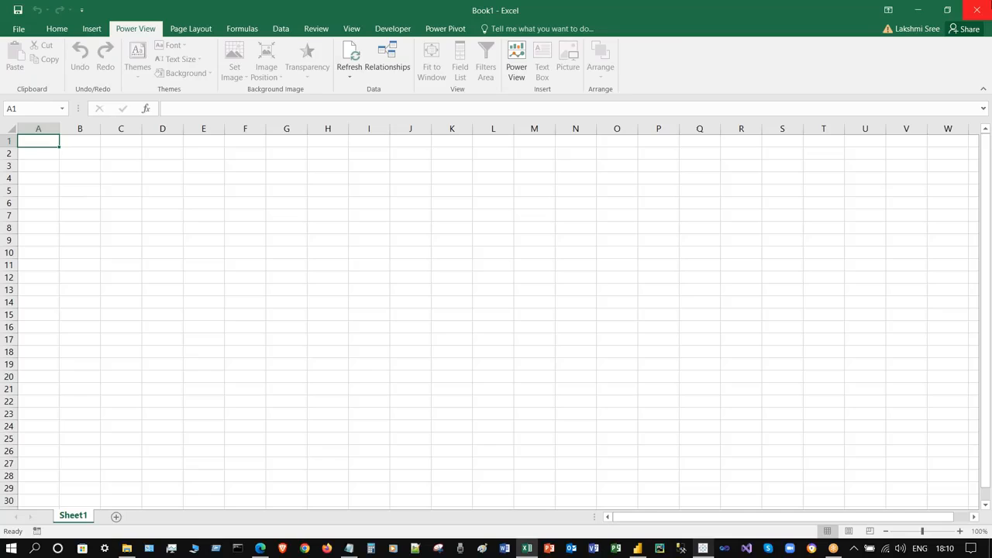
click(976, 10)
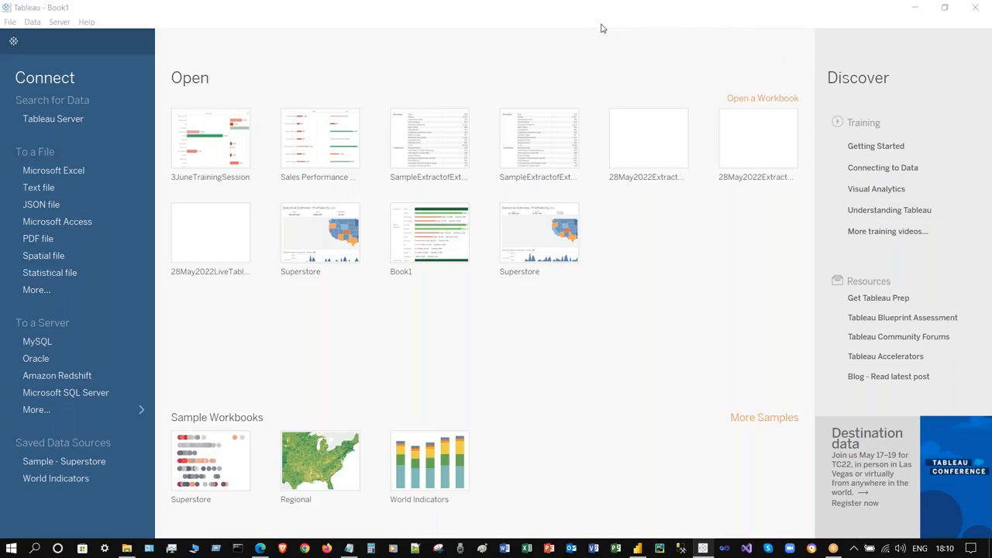
- In Tableau, list every server connector via More… under To a Server
click(443, 43)
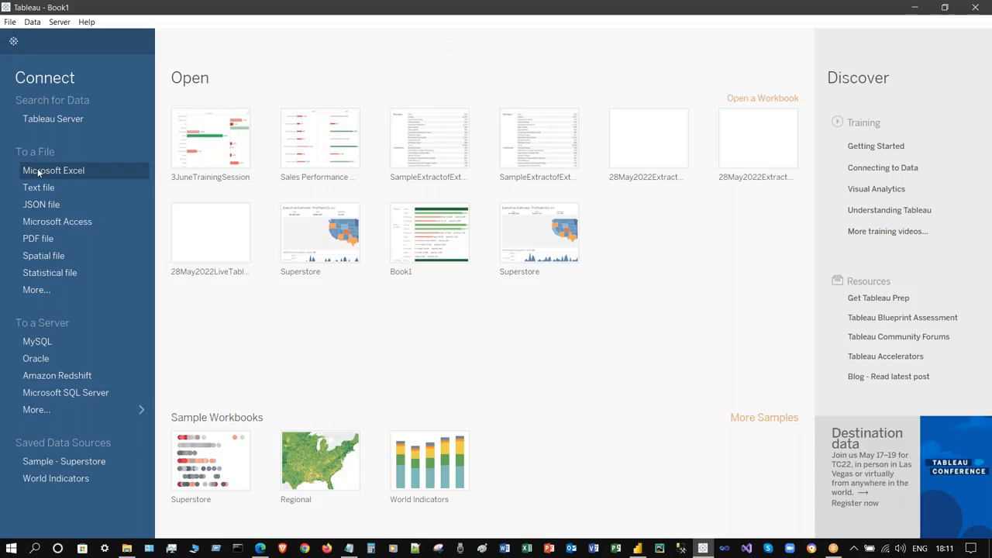
click(65, 413)
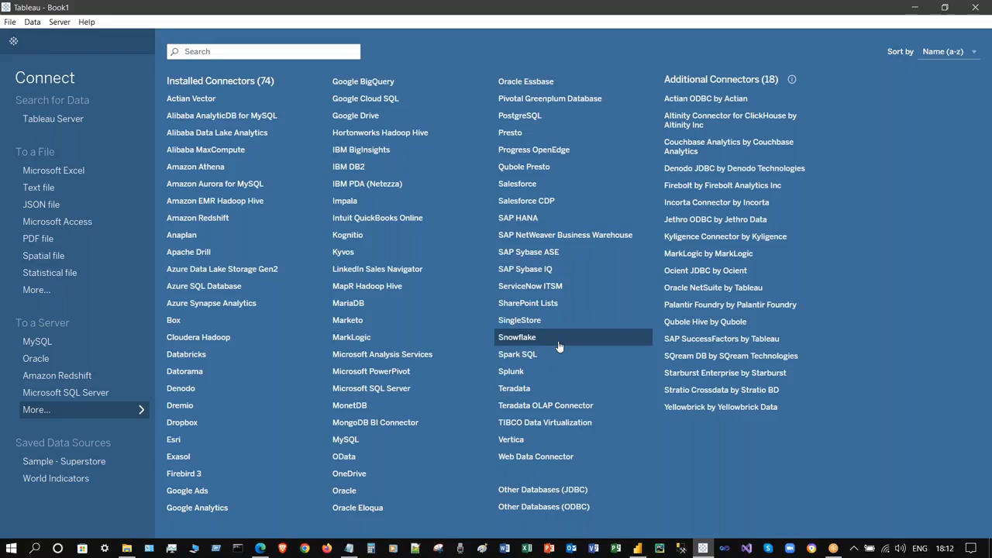
- Close Tableau Desktop and bring the browser with the Power BI service to the front
click(974, 9)
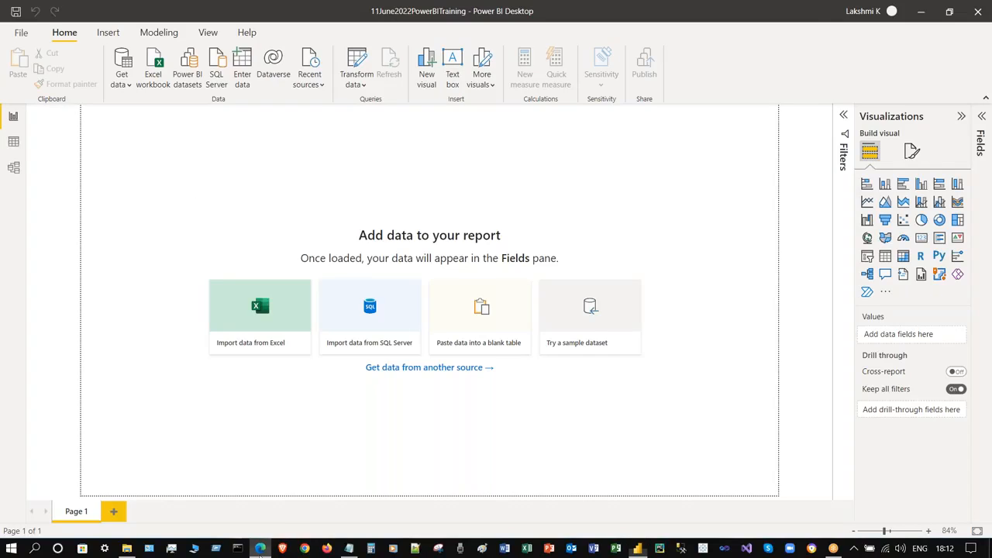
click(261, 552)
click(915, 14)
click(261, 552)
- Load Google in a new tab and search for 'power bi excel add in'
click(196, 10)
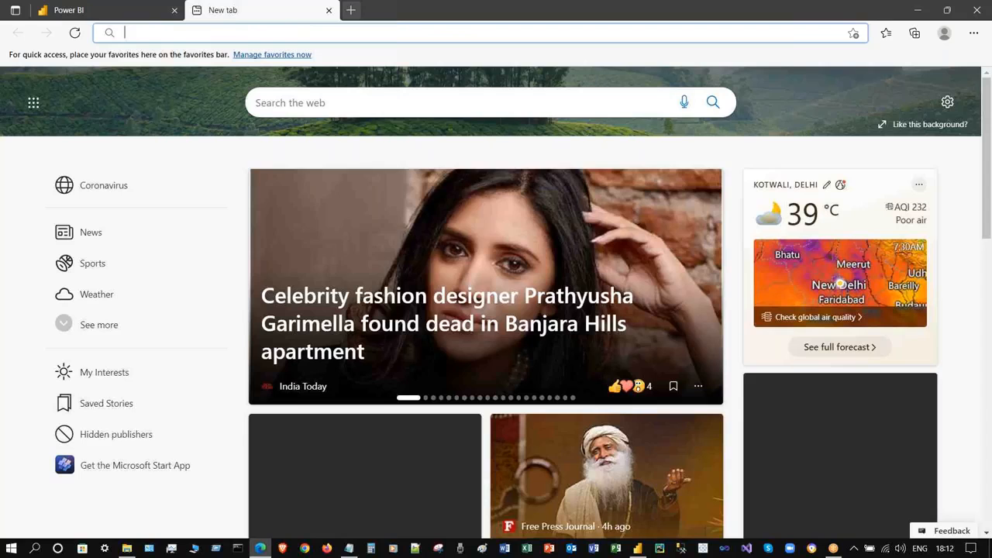
text(goo)
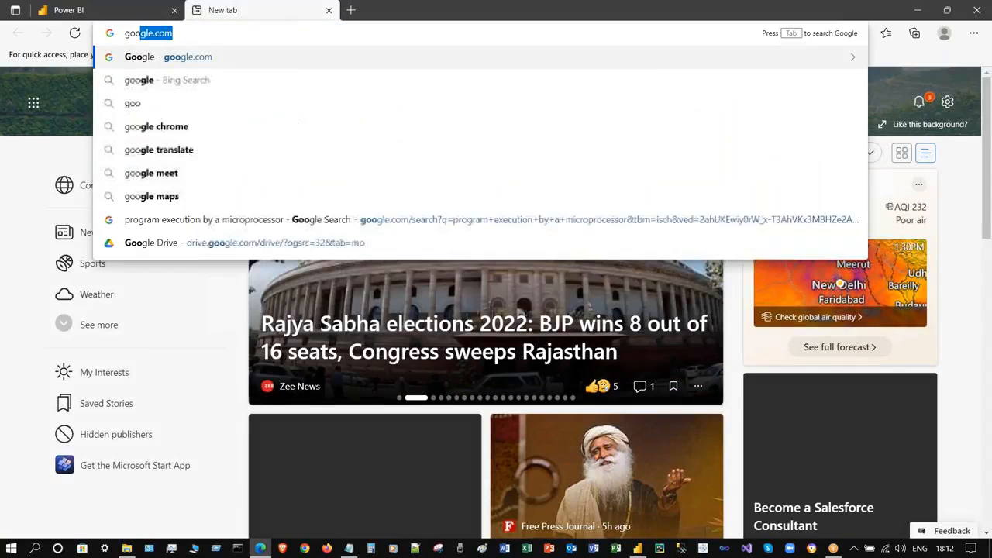
key(Return)
click(387, 244)
text(power b)
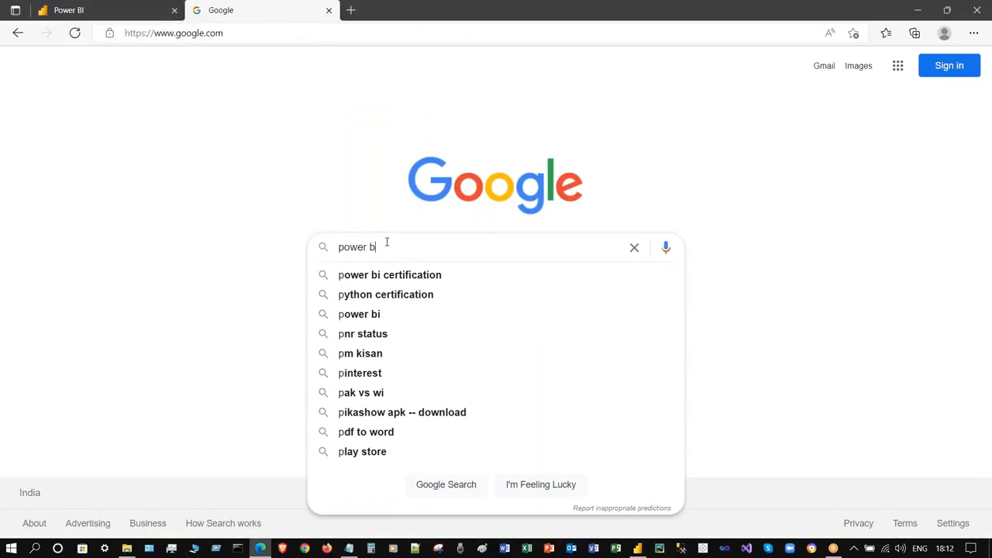
text(i excel )
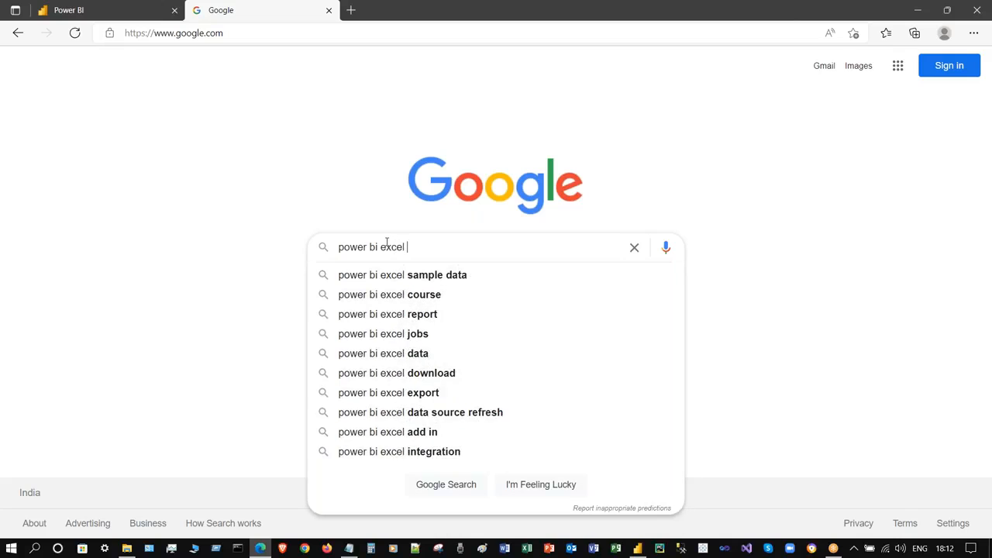
text(add in)
key(Return)
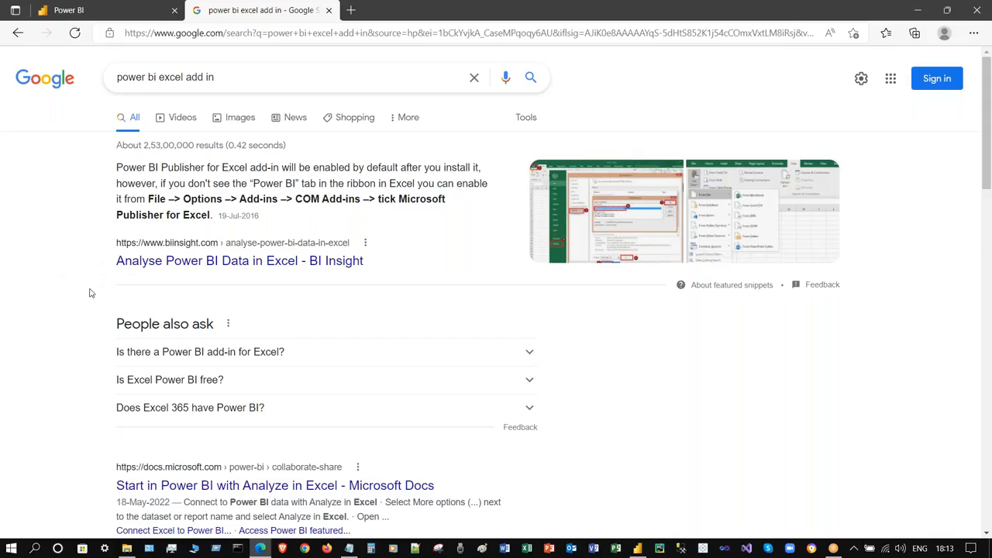
- Refine the search to the suggested 'power bi excel add in download'
scroll(89, 293, down, 3)
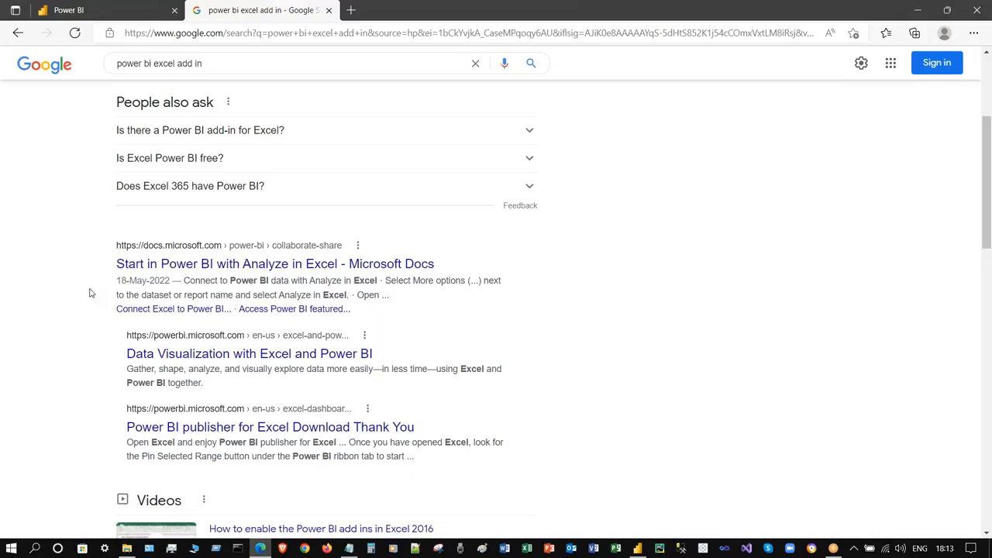
scroll(232, 232, up, 3)
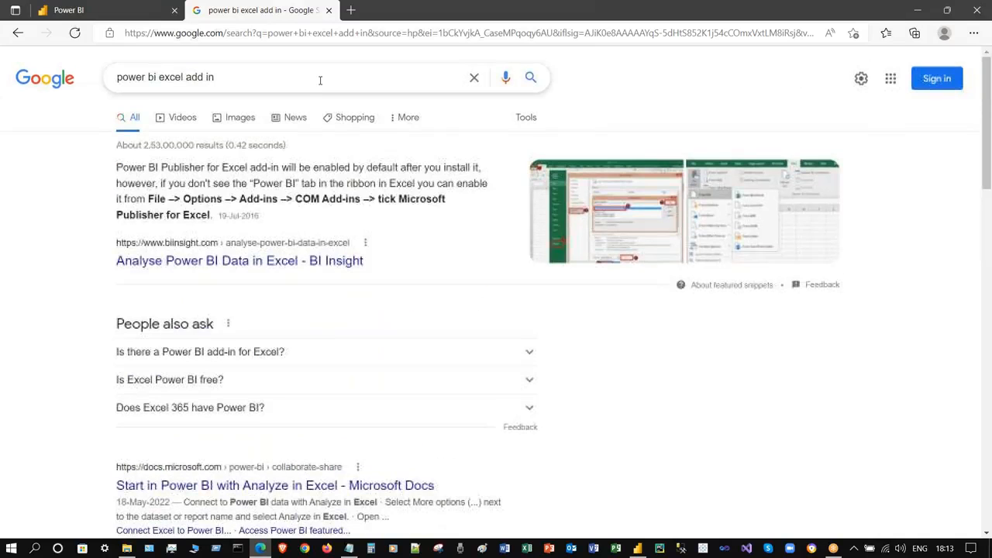
click(310, 86)
key(Down)
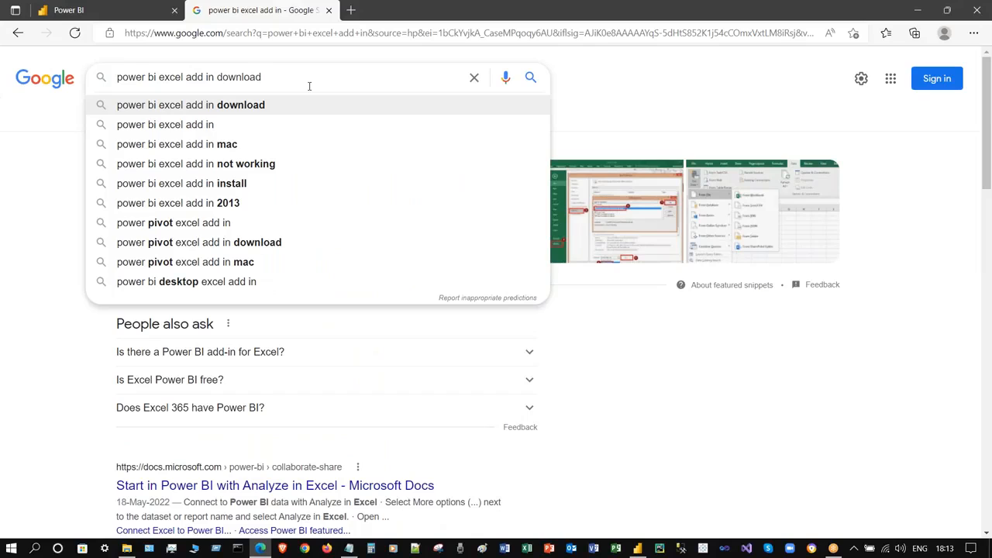
key(Return)
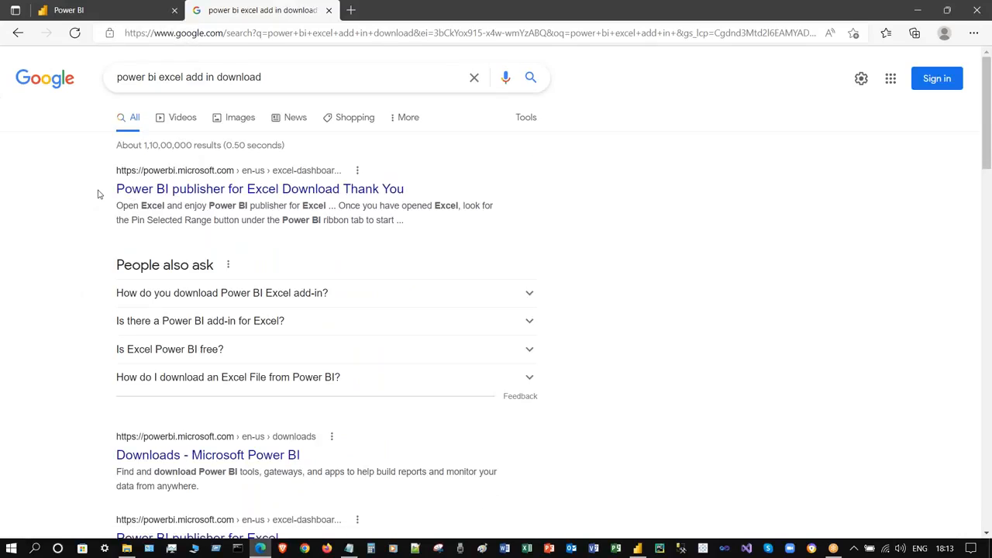
click(271, 190)
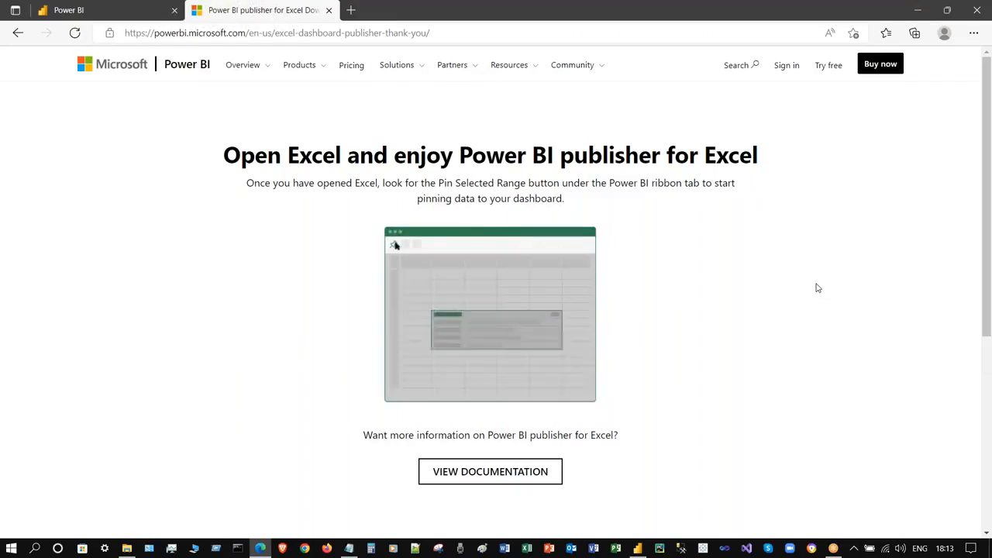
scroll(790, 314, down, 3)
scroll(785, 319, down, 1)
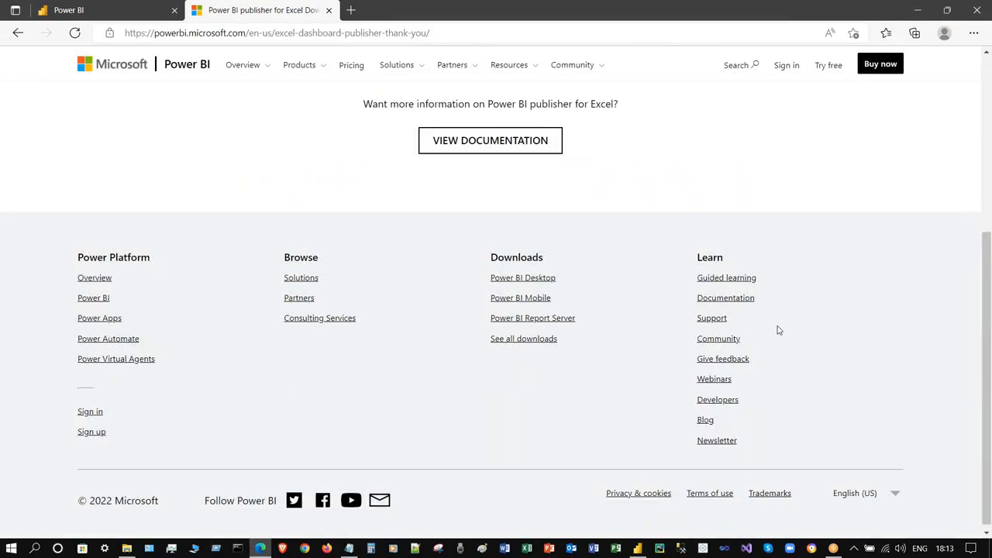
scroll(779, 330, up, 4)
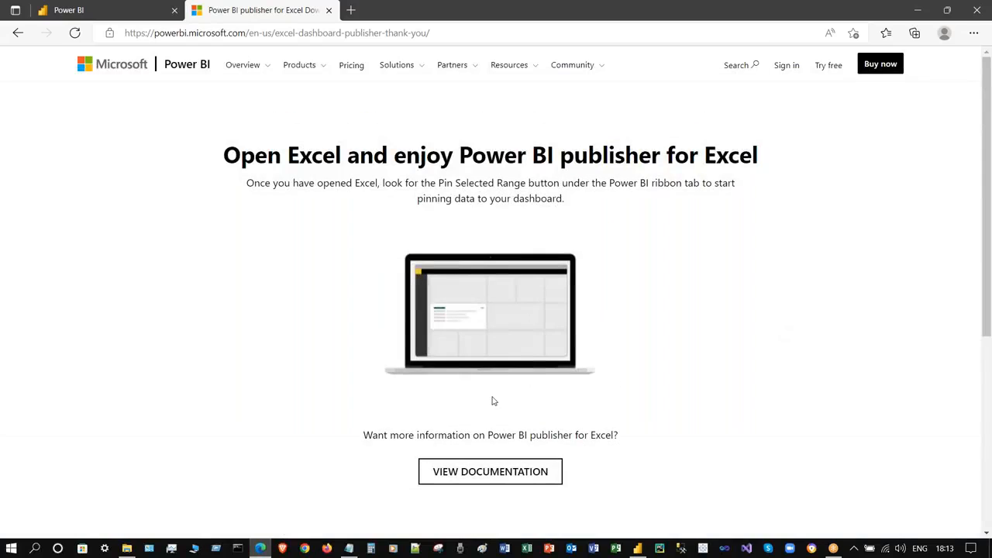
click(15, 33)
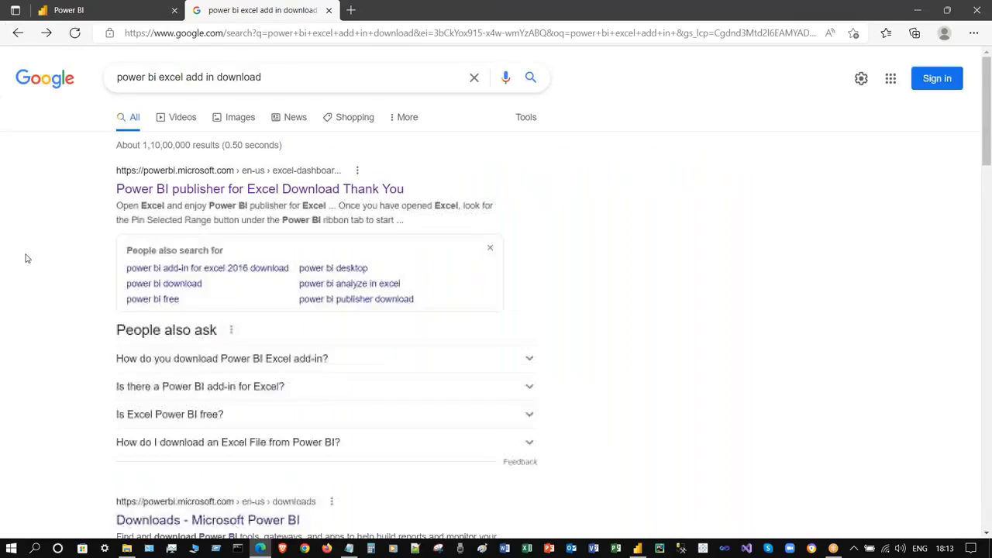
- Browse results for 'power bi add-in for excel 2016 download', then close the search window
scroll(47, 254, down, 1)
click(249, 196)
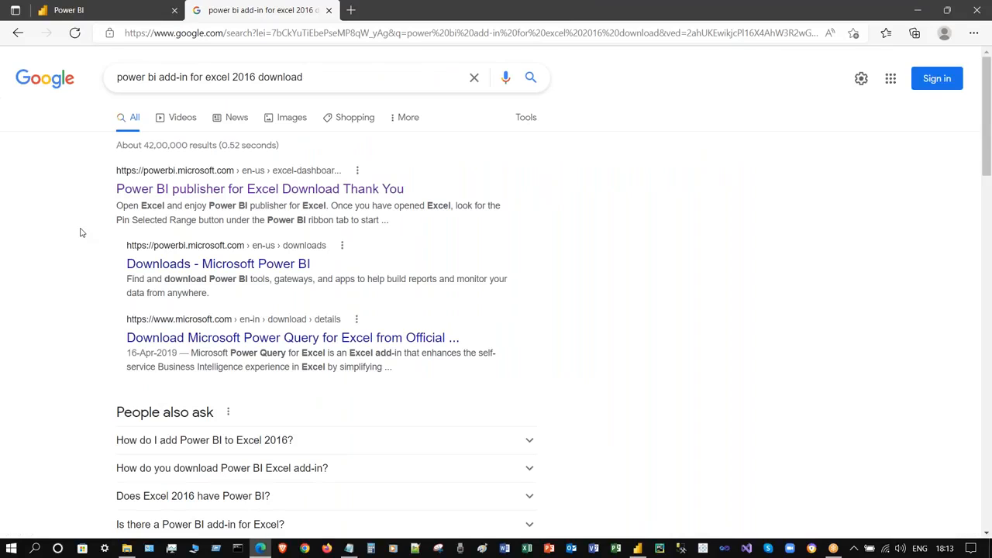
scroll(82, 232, down, 2)
scroll(82, 233, down, 3)
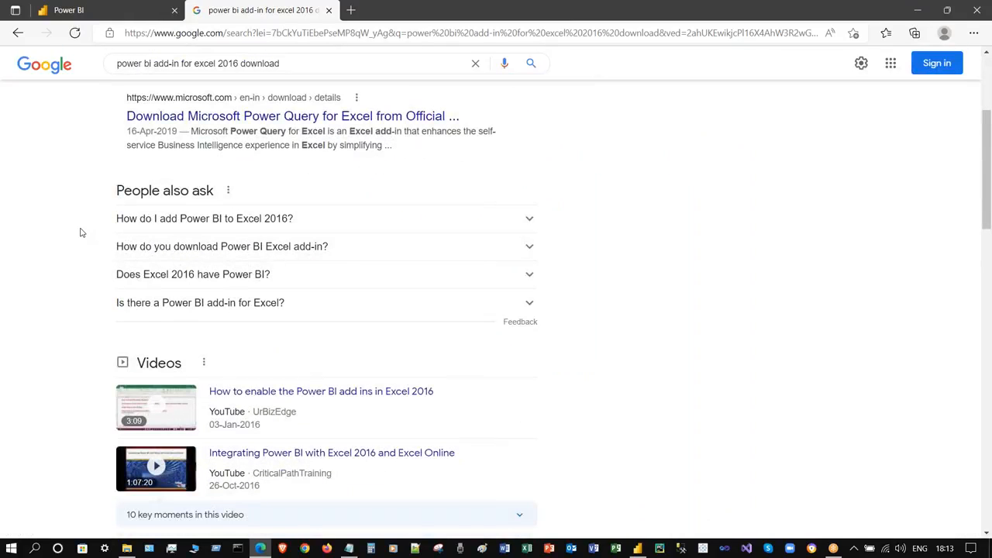
scroll(81, 233, up, 1)
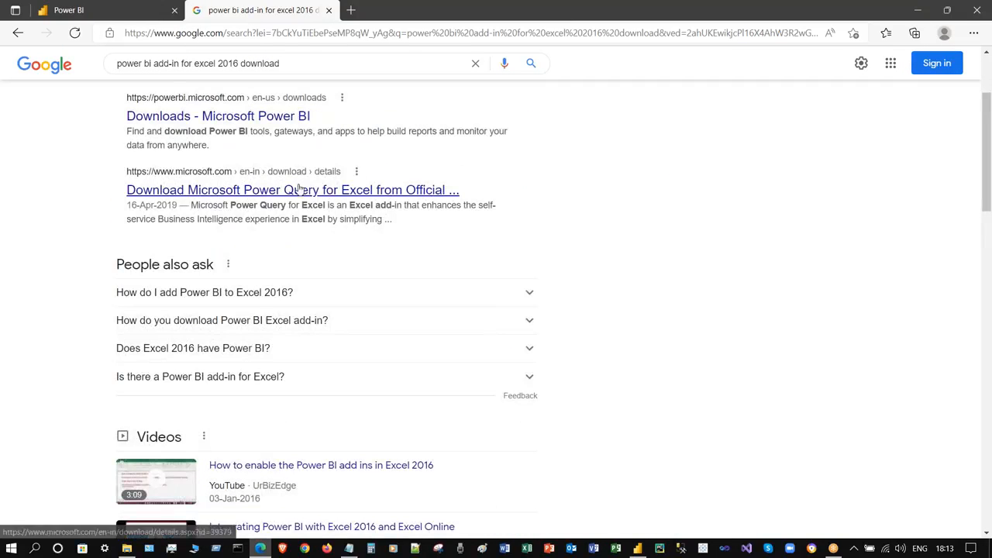
scroll(22, 261, down, 2)
scroll(1, 293, up, 2)
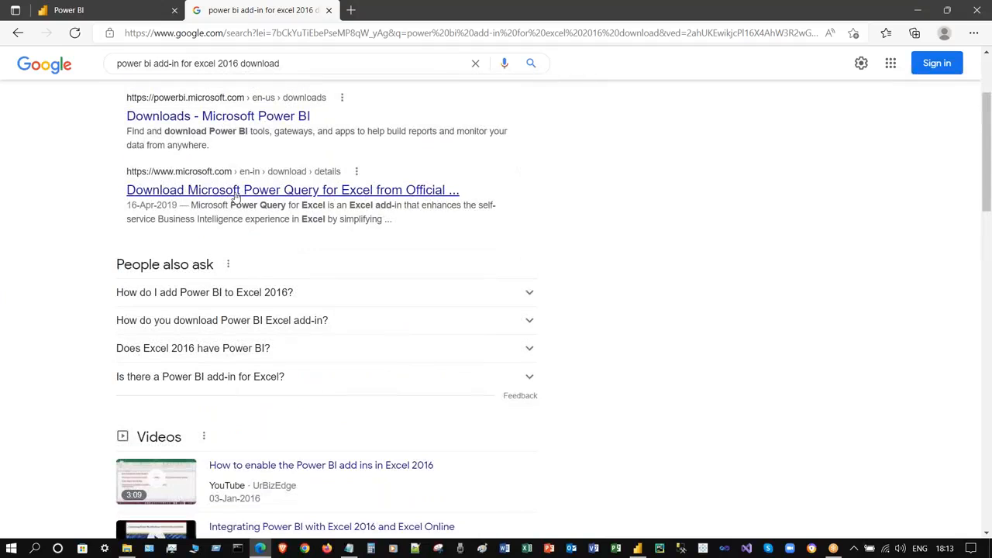
scroll(83, 276, down, 6)
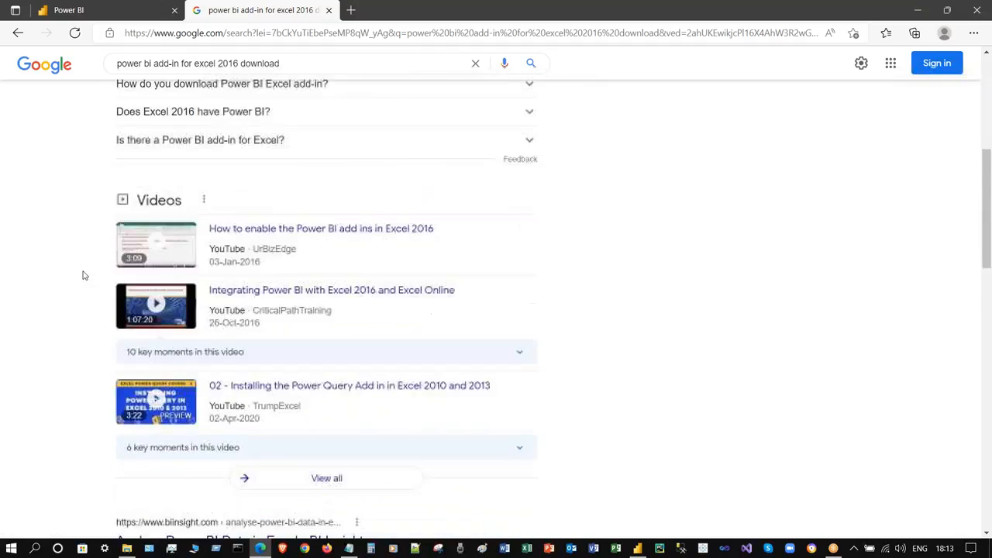
scroll(84, 275, down, 2)
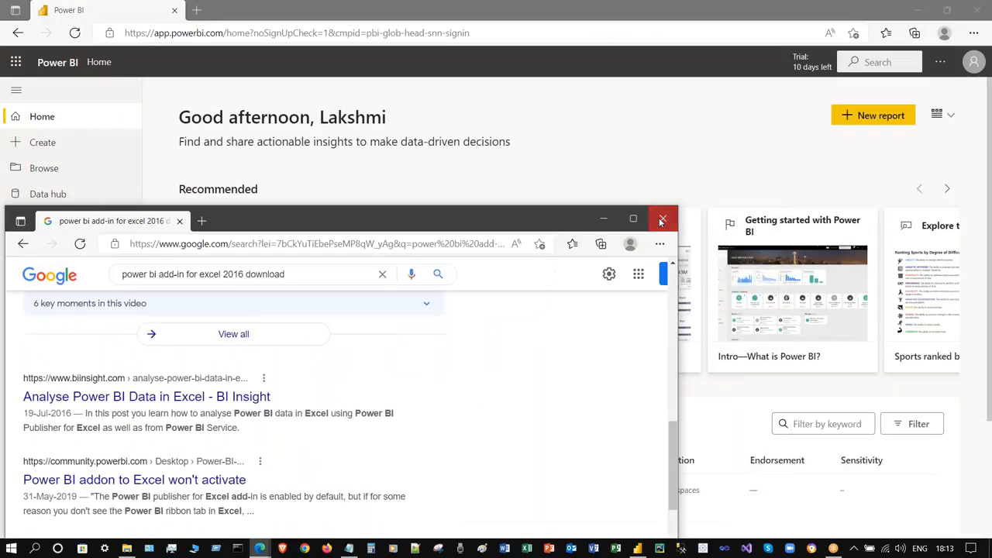
click(666, 202)
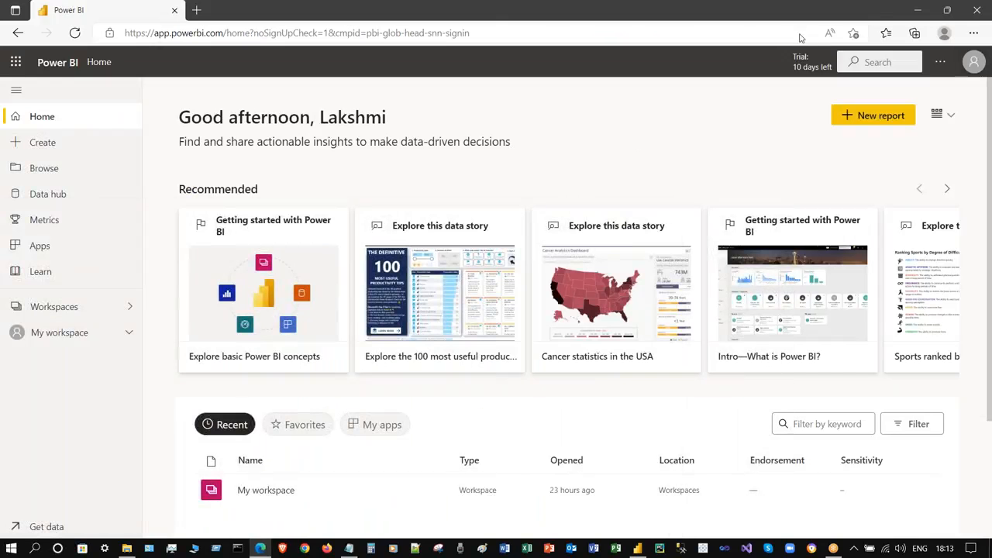
- Check the notes, restore the Power BI service, and show its workspace list
click(929, 9)
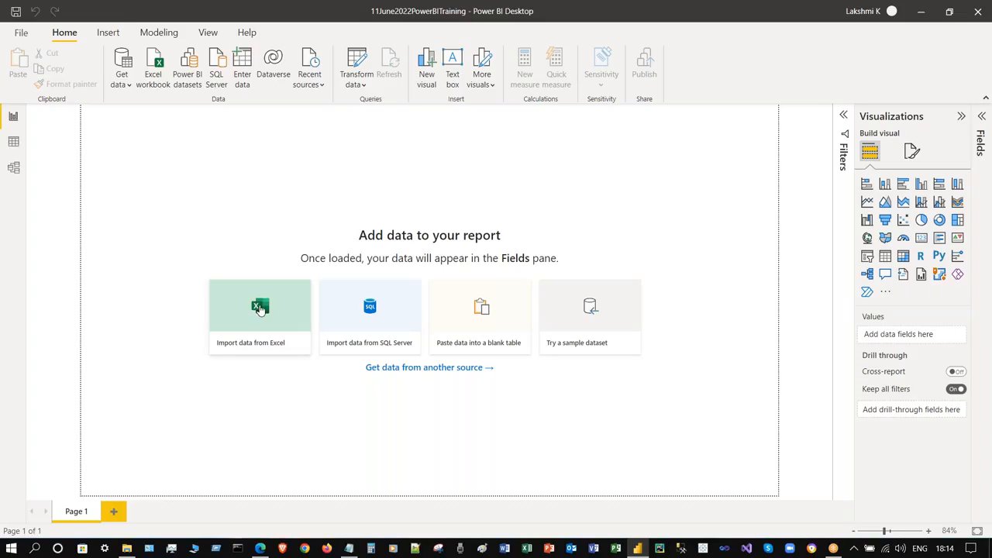
click(349, 547)
click(417, 520)
click(262, 549)
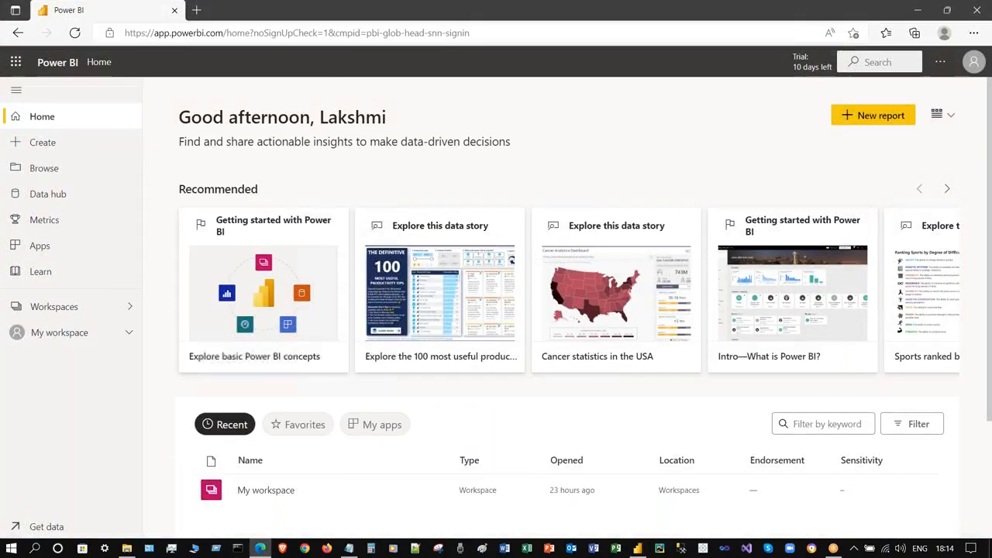
click(128, 308)
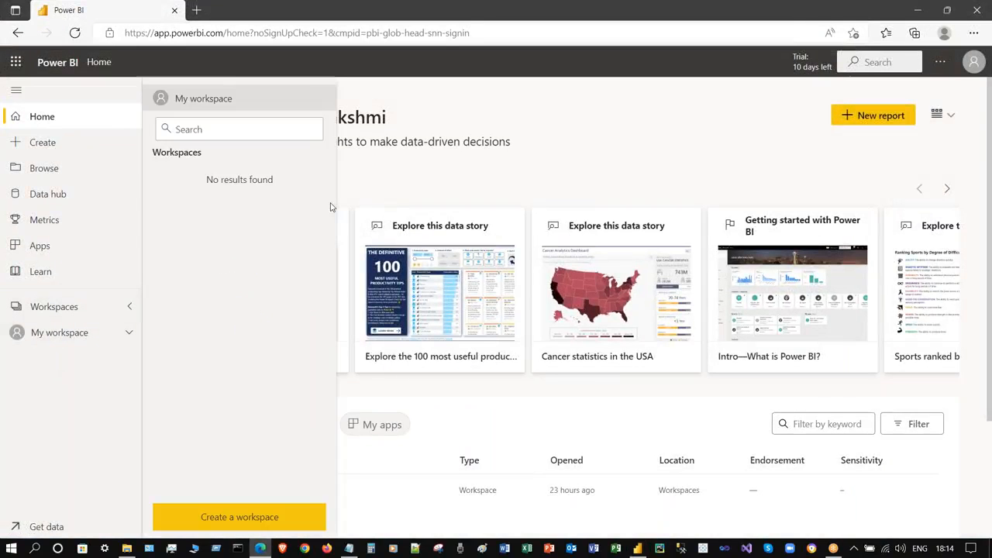
- Start a new workspace and name it after the user, ending in 'Workspace'
click(239, 517)
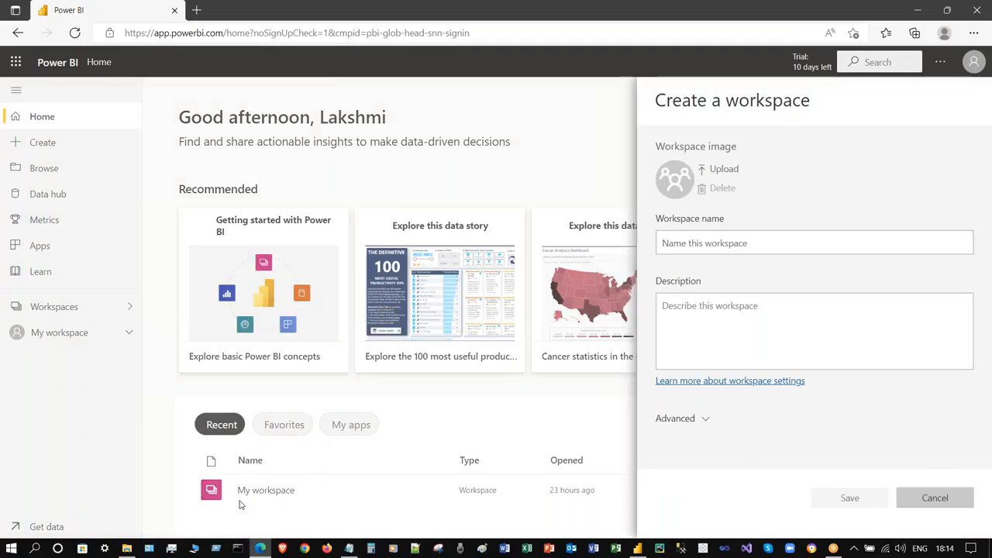
click(710, 243)
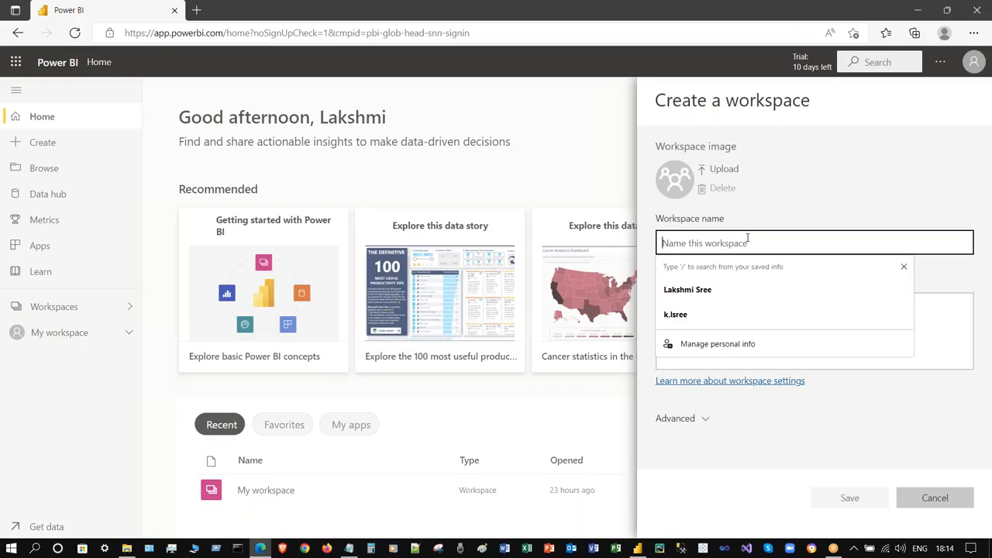
click(726, 292)
key(BackSpace)
key(BackSpace)
key(BackSpace)
key(BackSpace)
key(BackSpace)
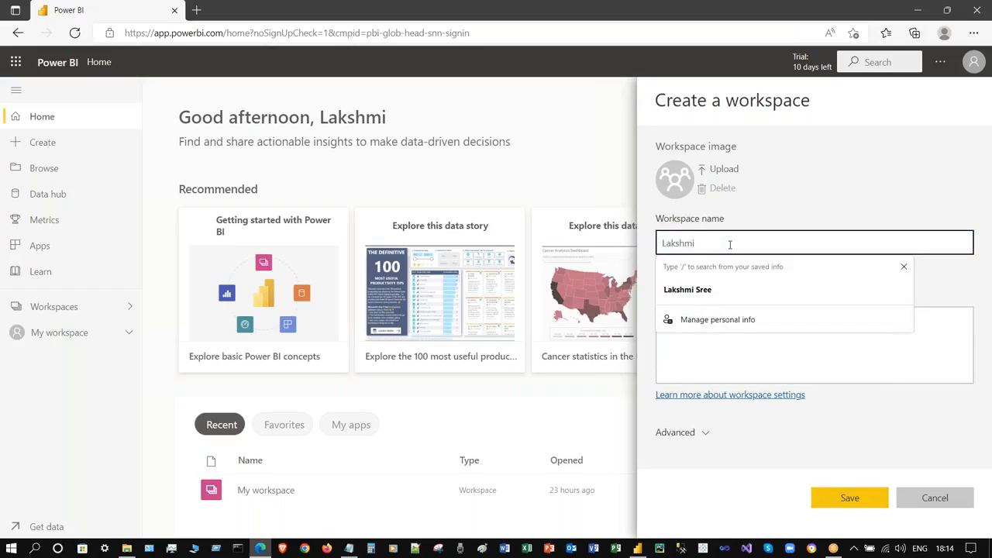
text('s Work)
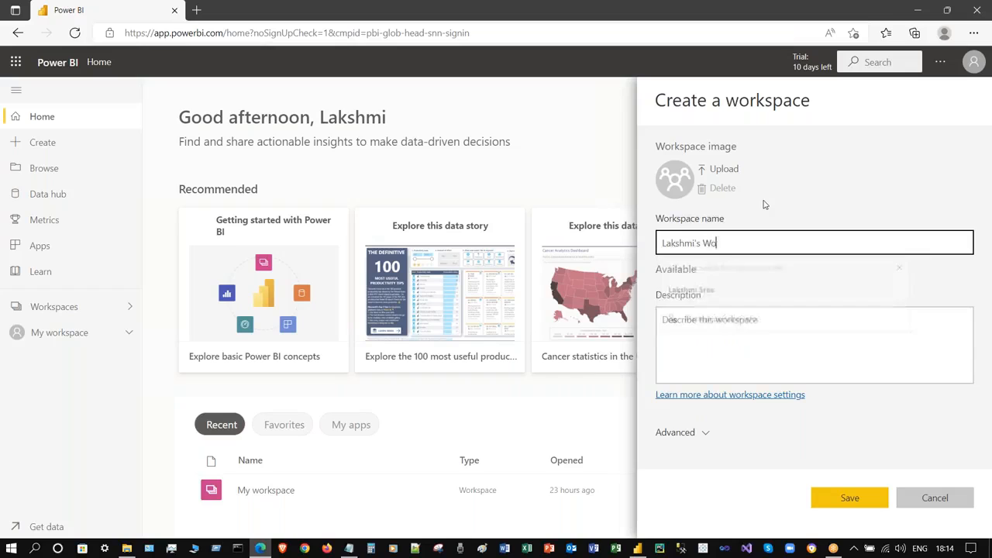
key(BackSpace)
key(BackSpace)
key(BackSpace)
key(BackSpace)
key(BackSpace)
key(BackSpace)
key(BackSpace)
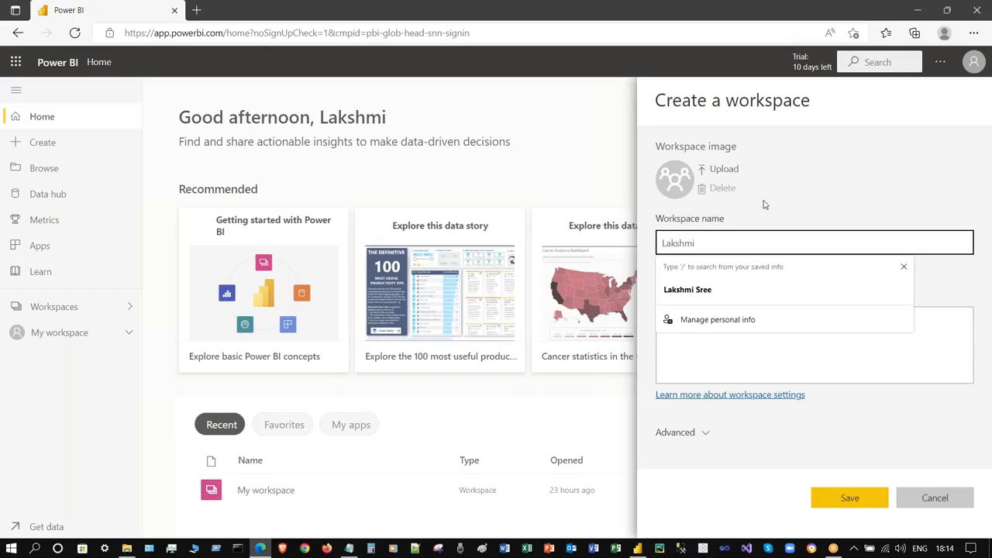
text(Workspace)
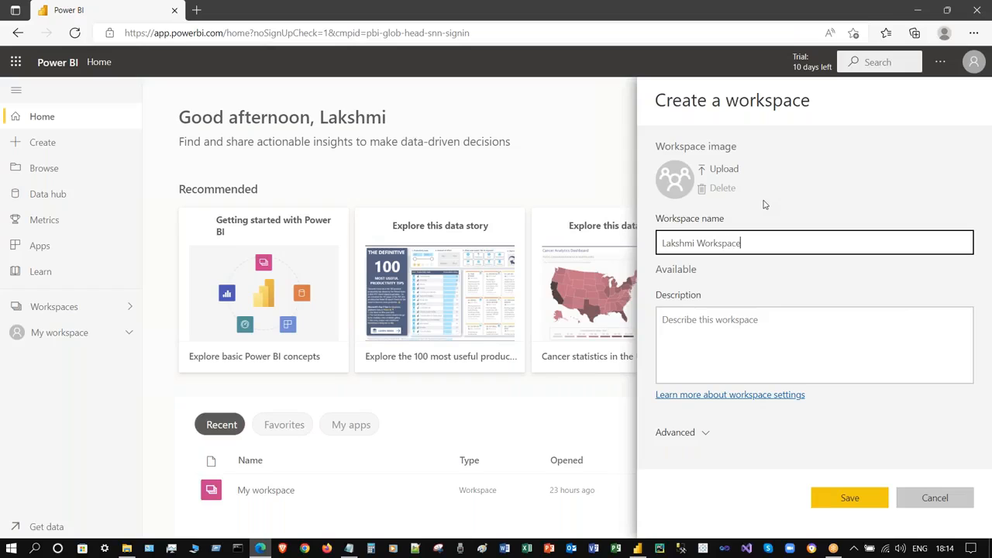
- Leave the workspace description blank and save the new workspace
click(756, 355)
click(683, 277)
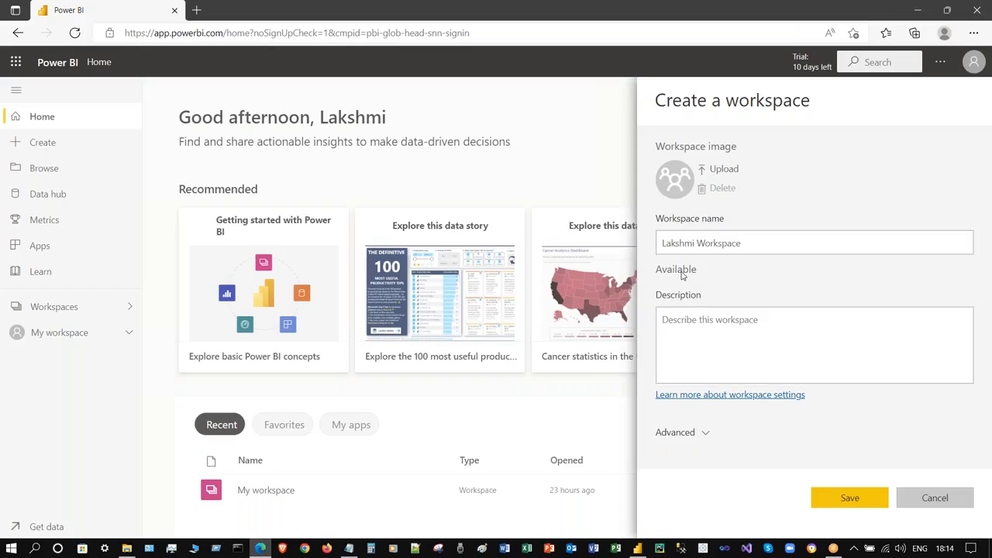
click(704, 332)
double_click(678, 295)
click(737, 364)
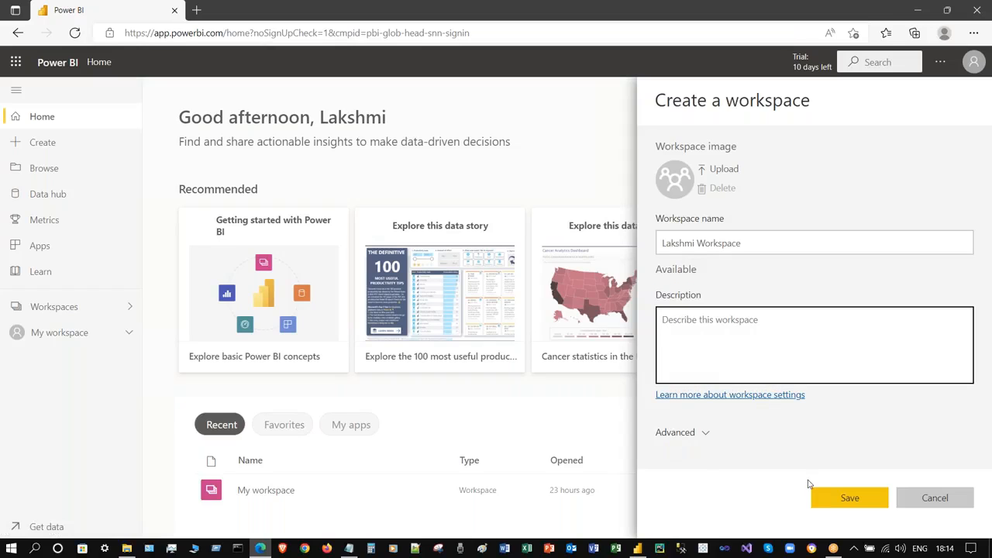
click(848, 497)
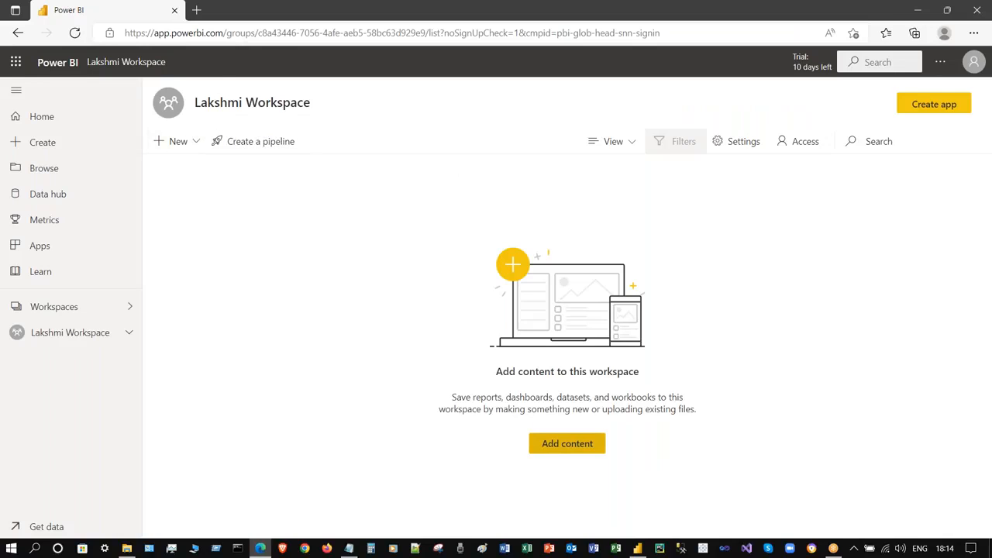
- Switch between My workspace and the new team workspace, ending in the new workspace
click(128, 314)
click(200, 98)
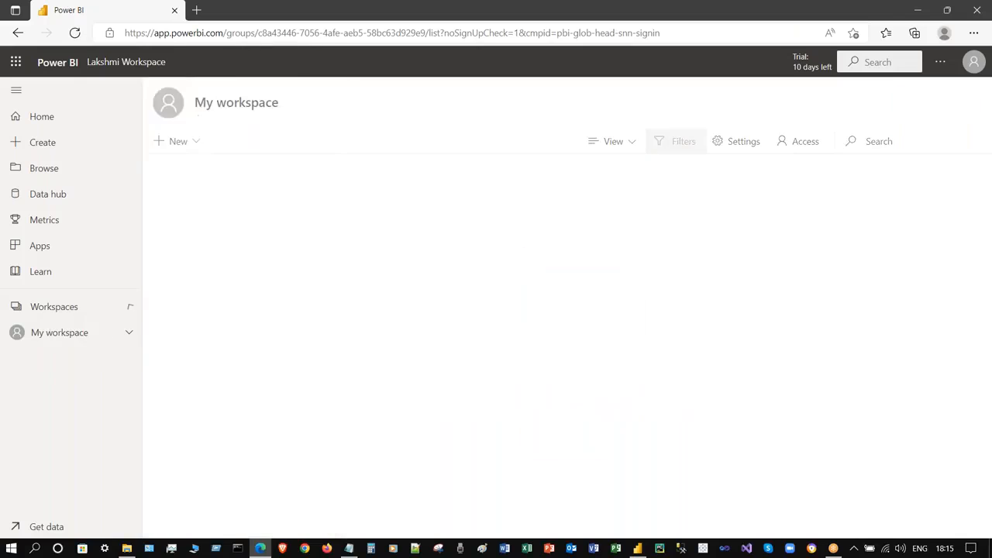
click(129, 307)
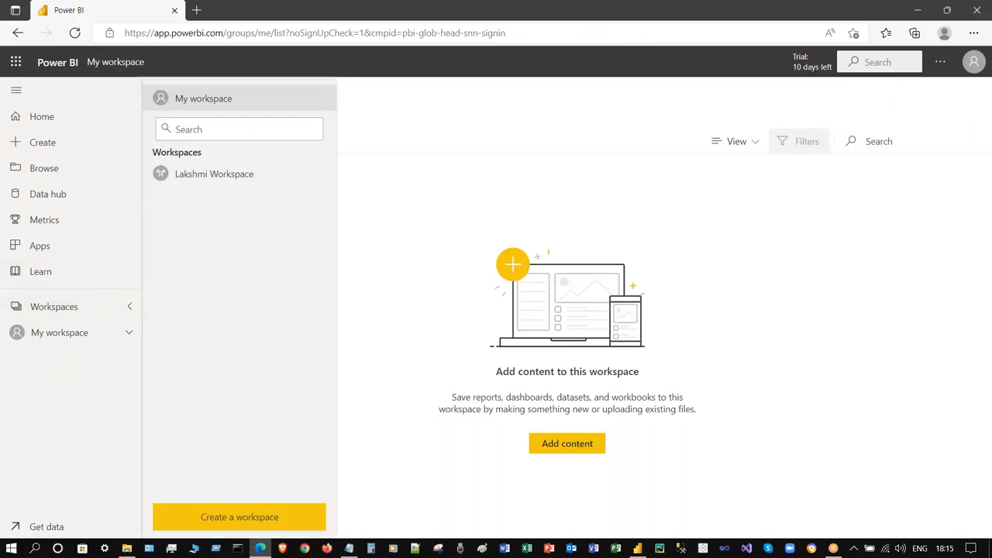
click(224, 174)
click(129, 306)
click(272, 102)
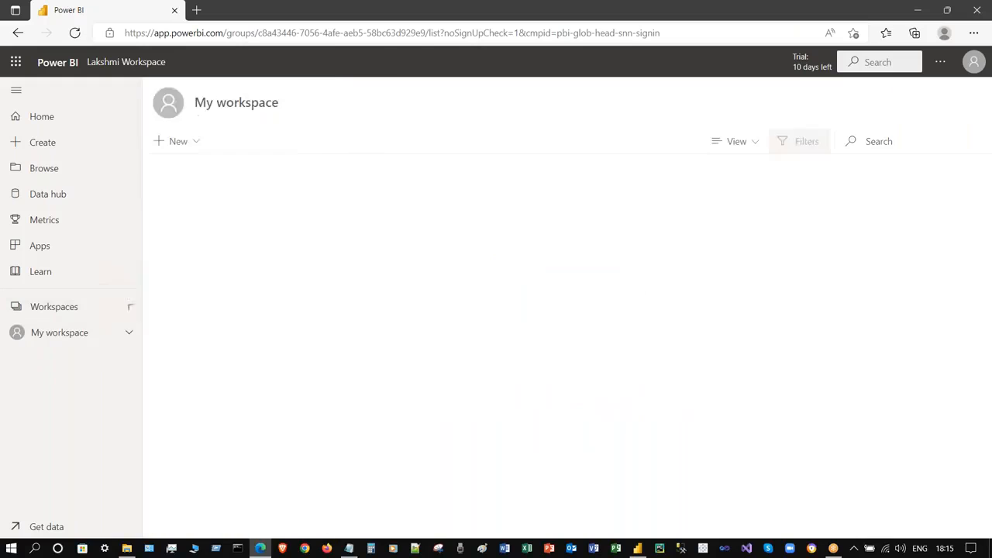
click(131, 308)
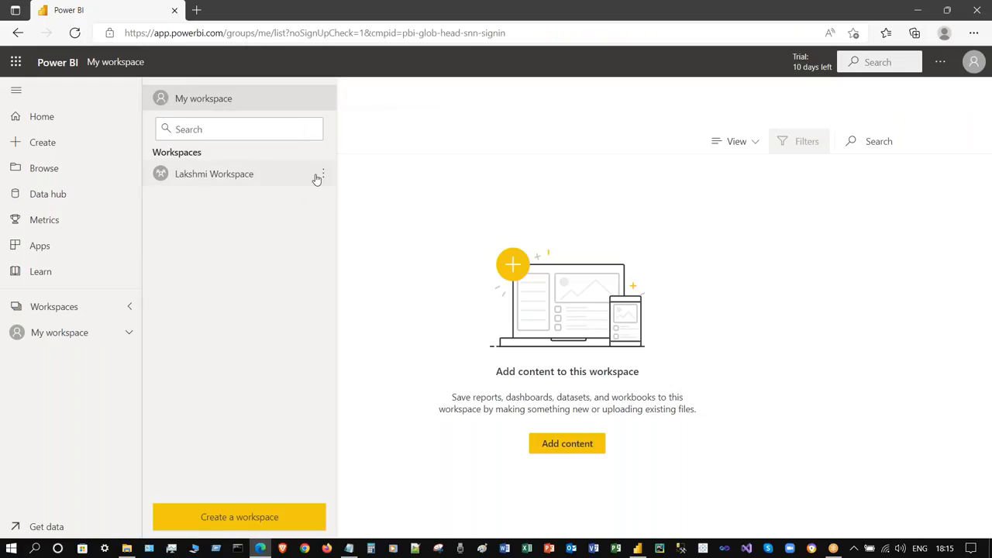
click(216, 172)
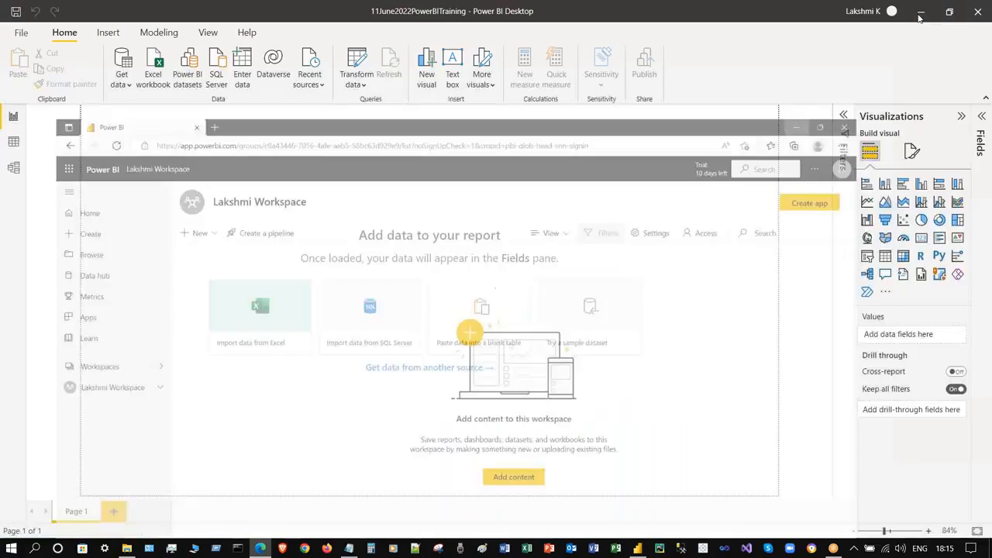
- Back in Power BI Desktop, browse the Insert, Modeling and View tabs, then open Get data's common sources
click(918, 14)
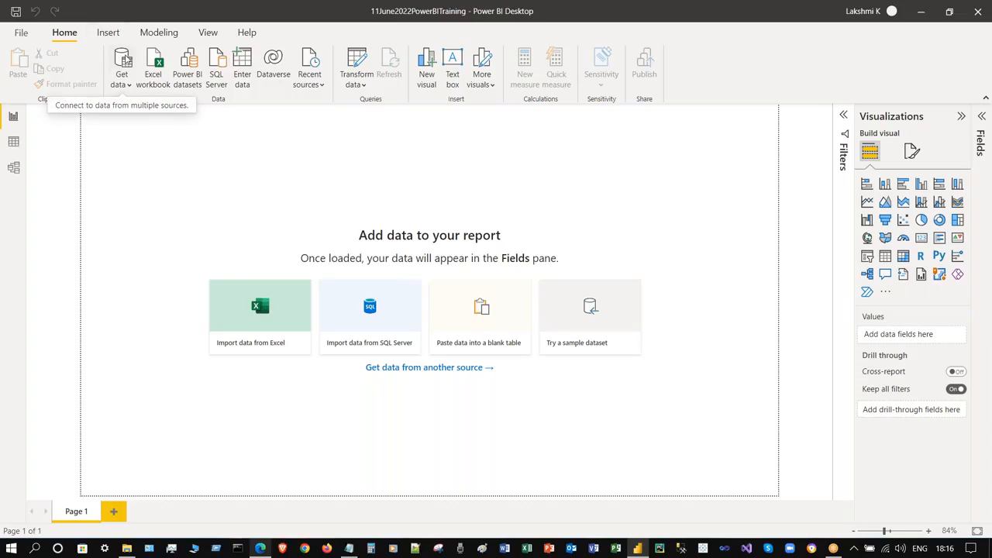
click(107, 34)
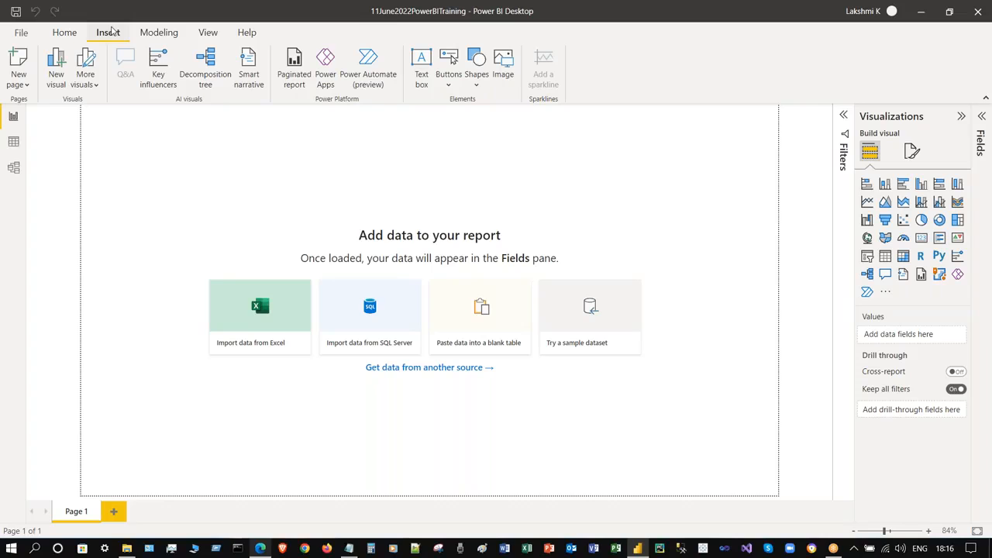
click(171, 37)
click(209, 37)
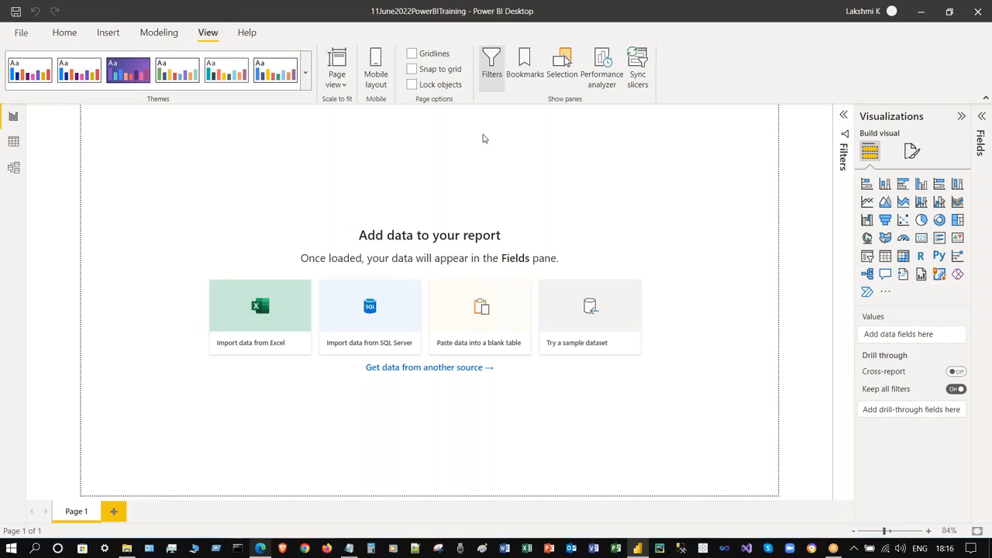
click(65, 36)
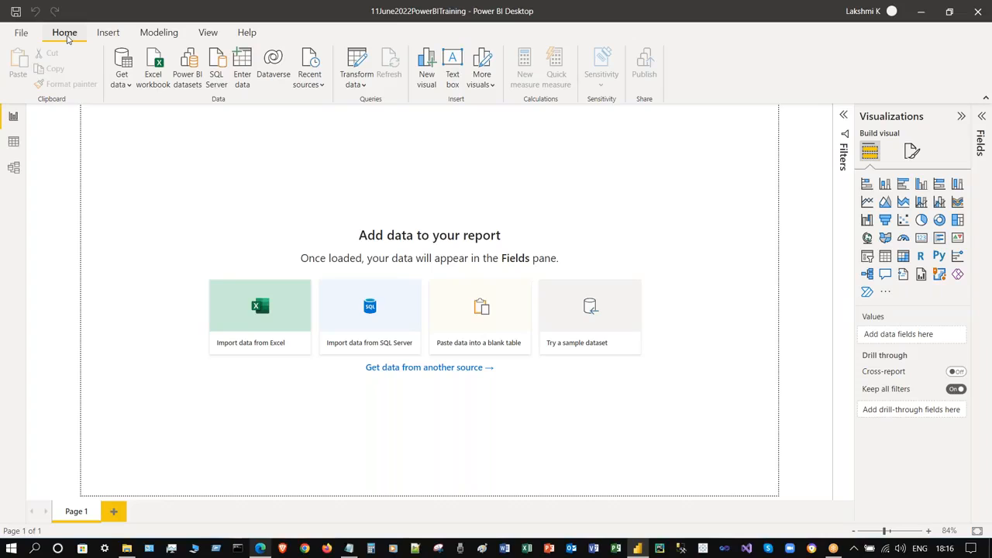
click(121, 84)
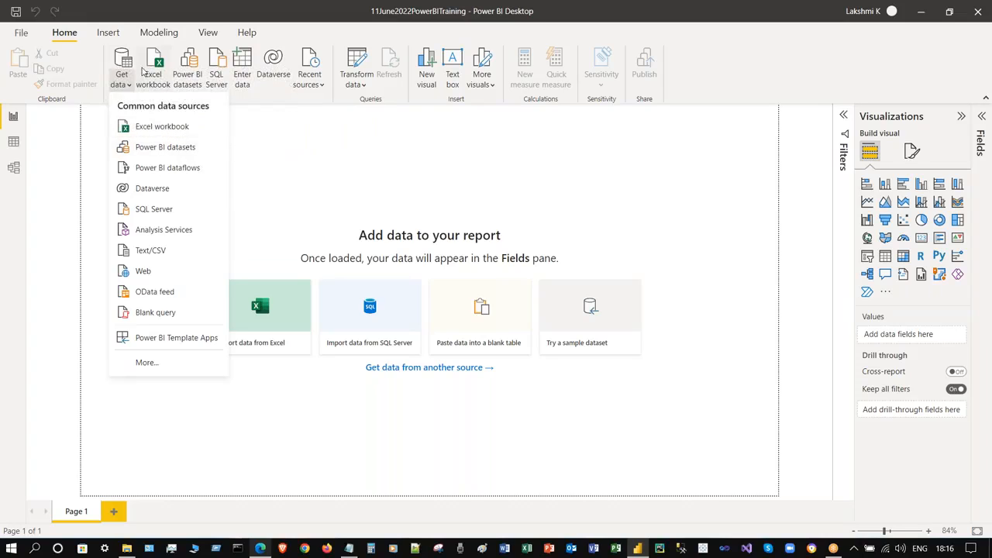
- Open the Get Data catalogue and browse its File, Database, Power Platform and Azure categories
click(121, 58)
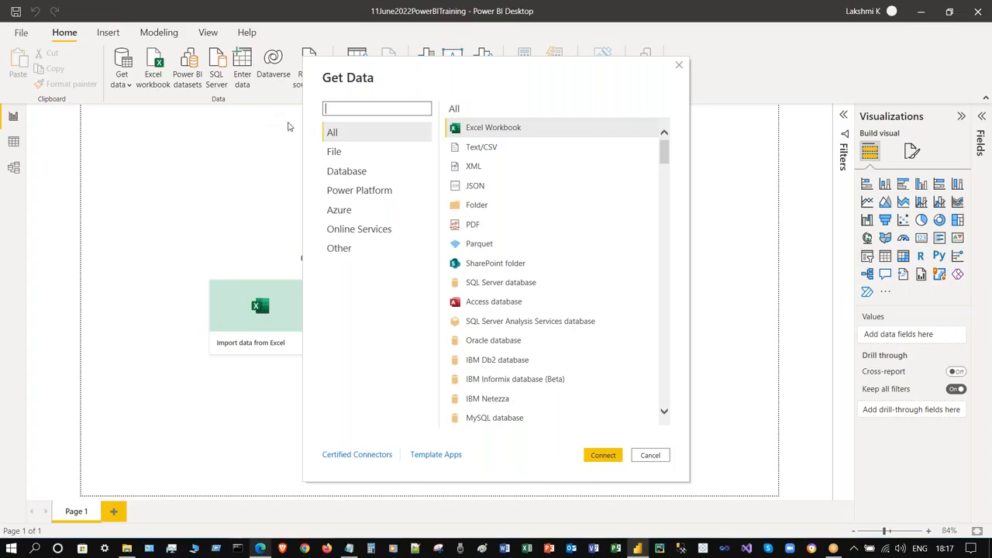
click(380, 162)
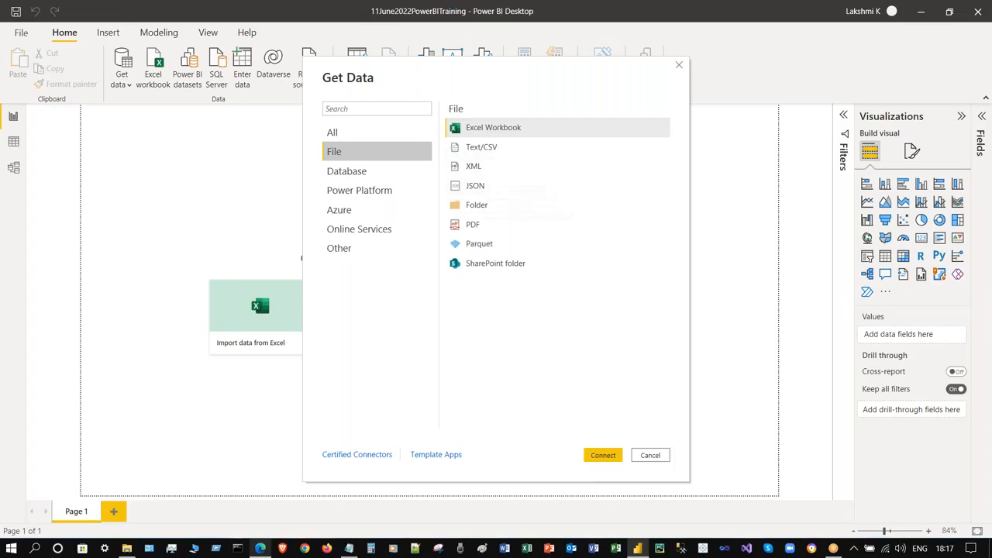
click(364, 174)
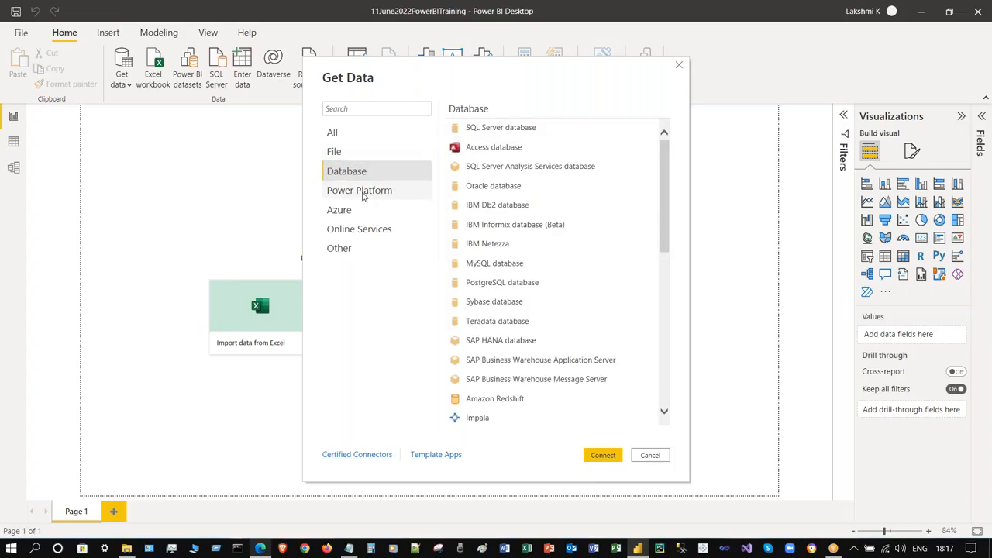
click(362, 193)
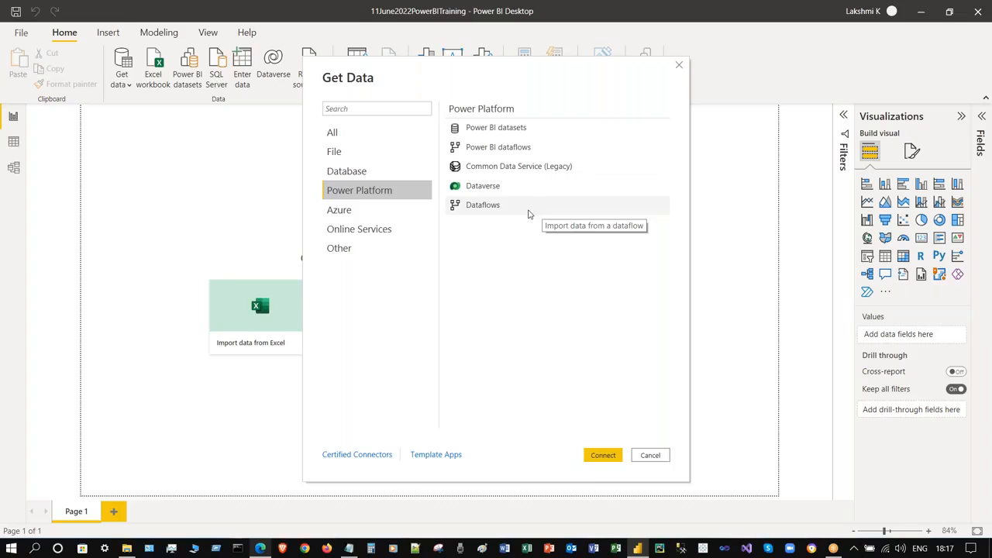
click(514, 129)
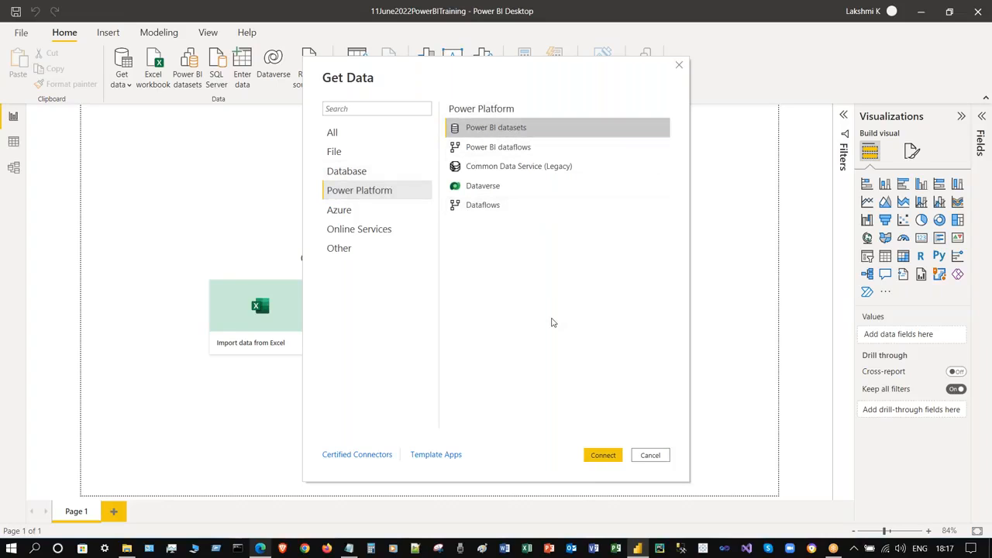
click(410, 218)
scroll(558, 225, down, 1)
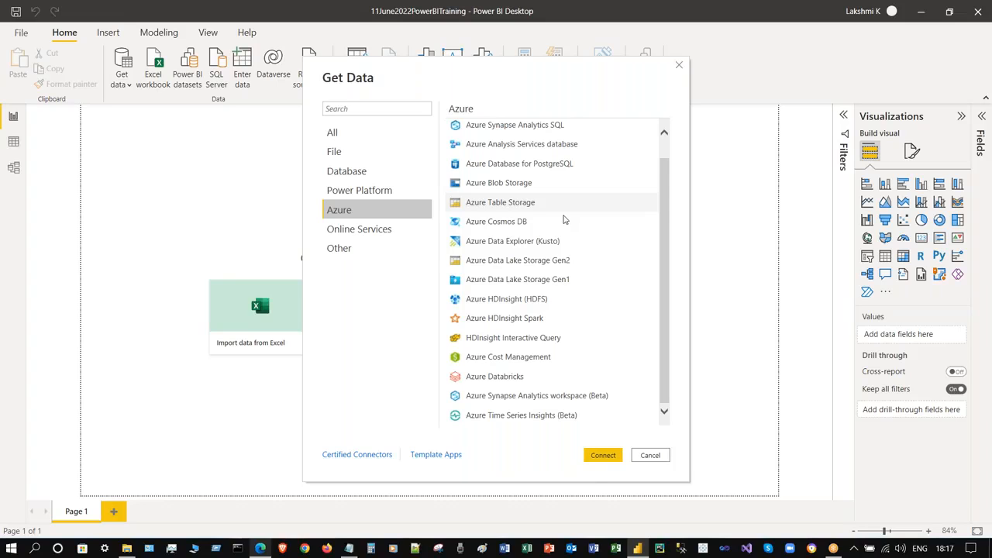
scroll(564, 220, up, 1)
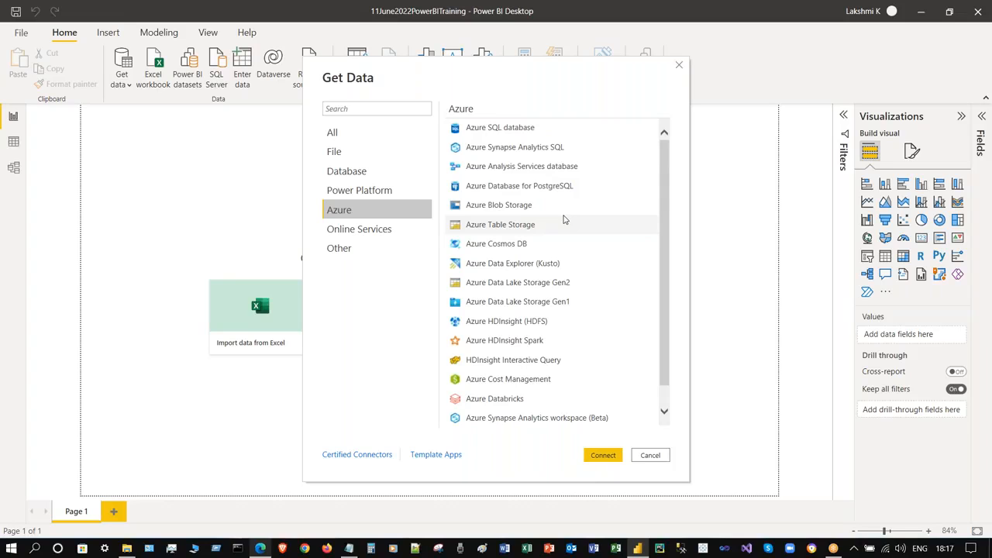
scroll(563, 220, down, 1)
scroll(563, 219, up, 1)
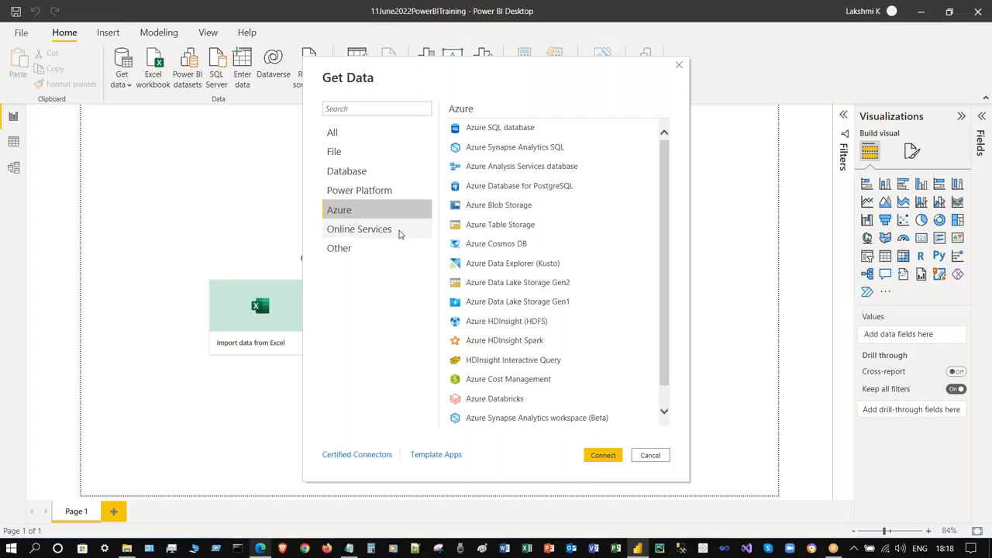
- Return to File sources, select Excel Workbook, and reposition the dialog
click(361, 153)
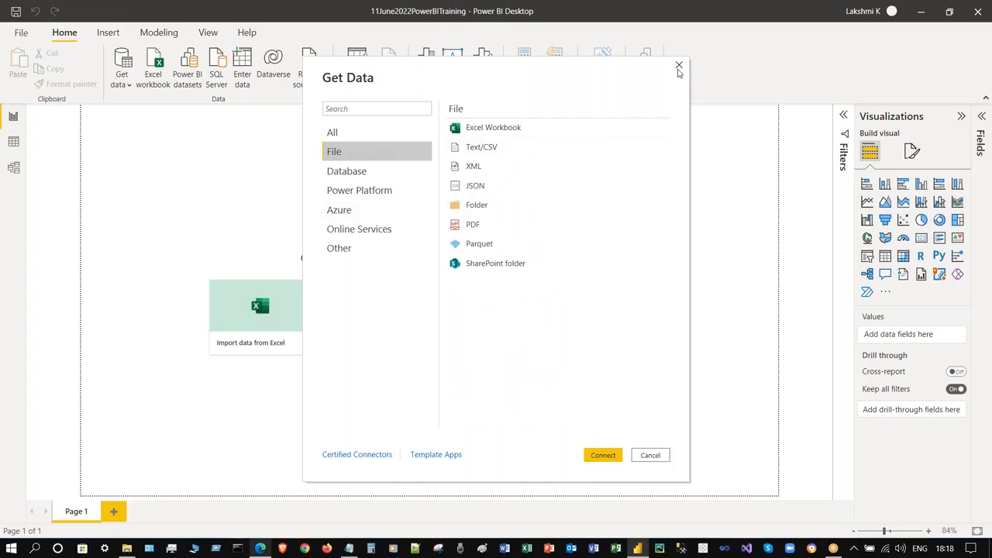
click(497, 130)
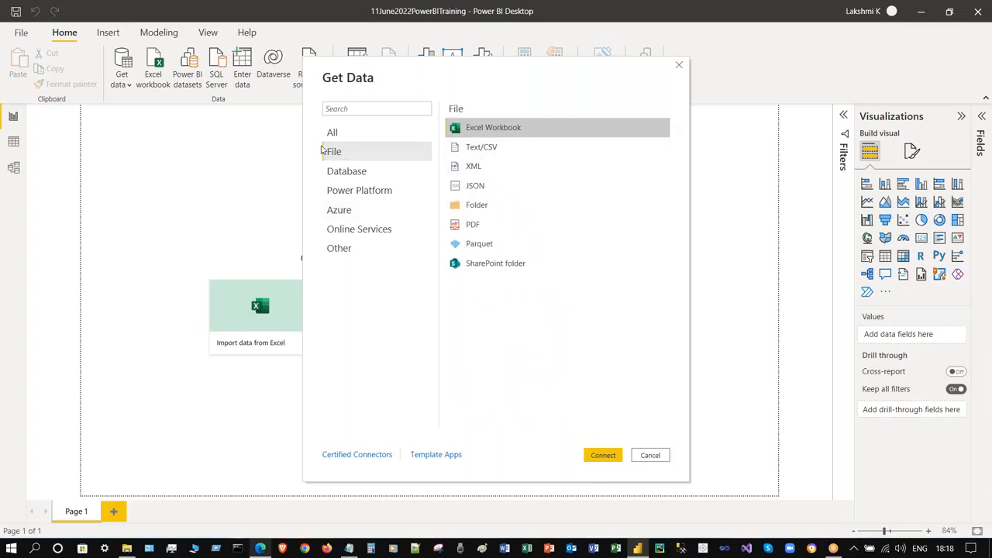
drag(562, 78, 843, 77)
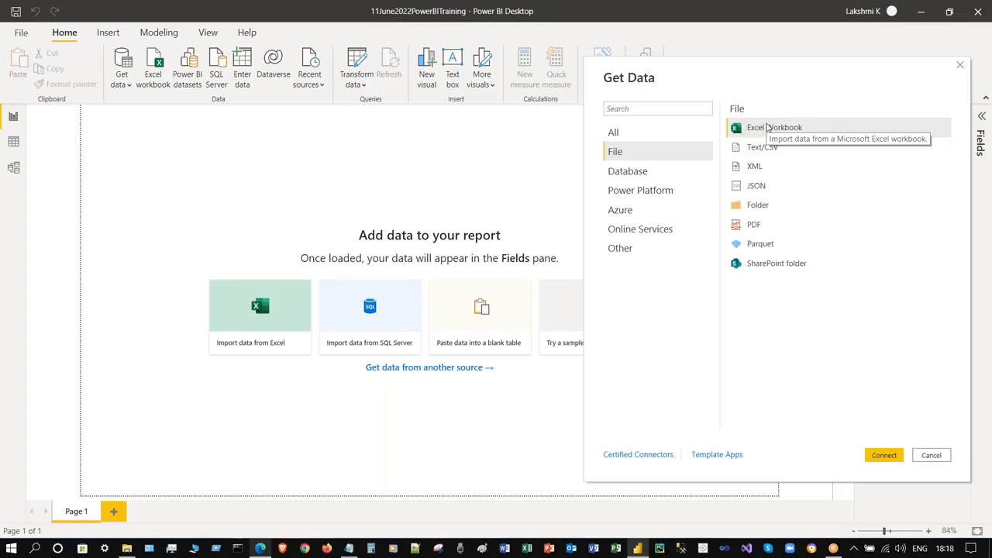
drag(781, 68, 509, 98)
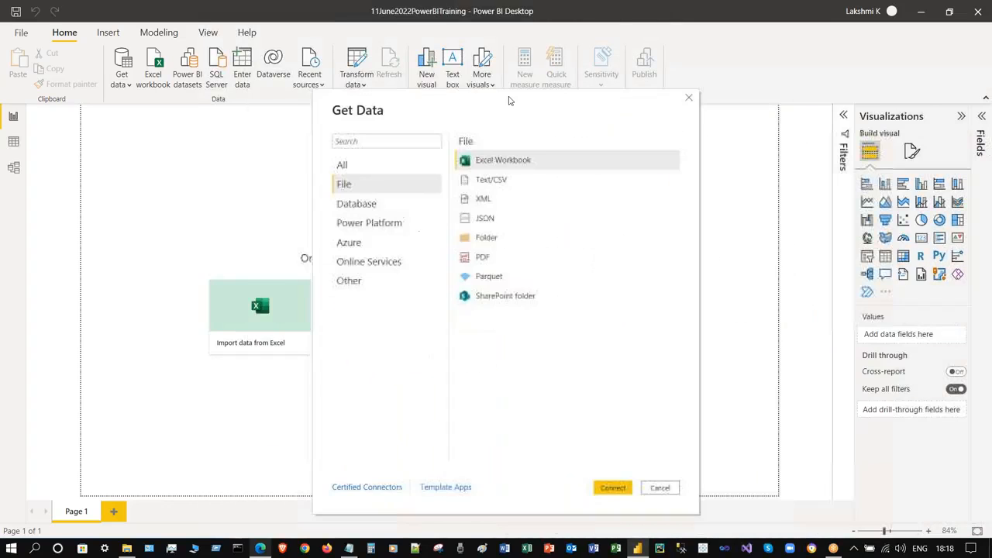
- Close the catalogue, glance at the Recent sources and Transform data menus, then reopen Get Data
click(685, 96)
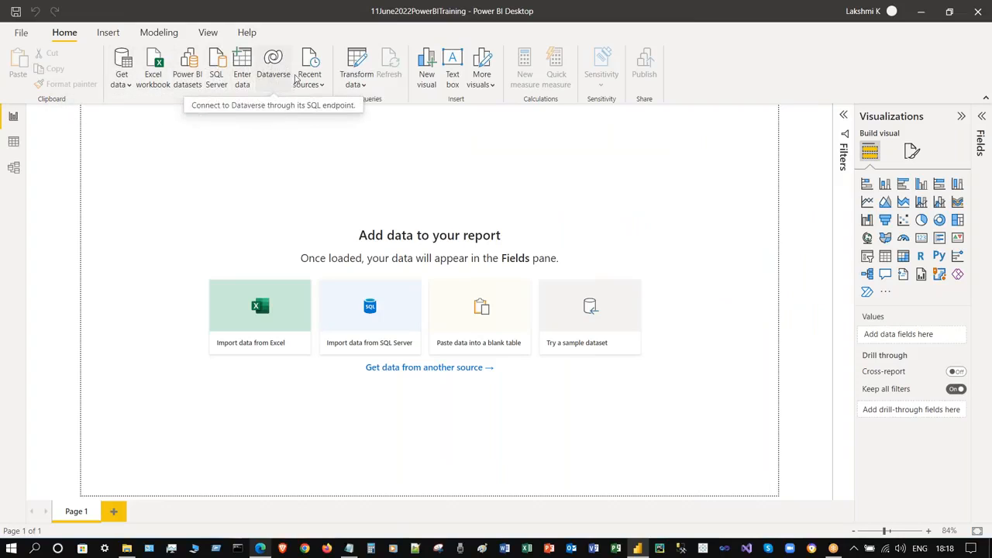
click(316, 86)
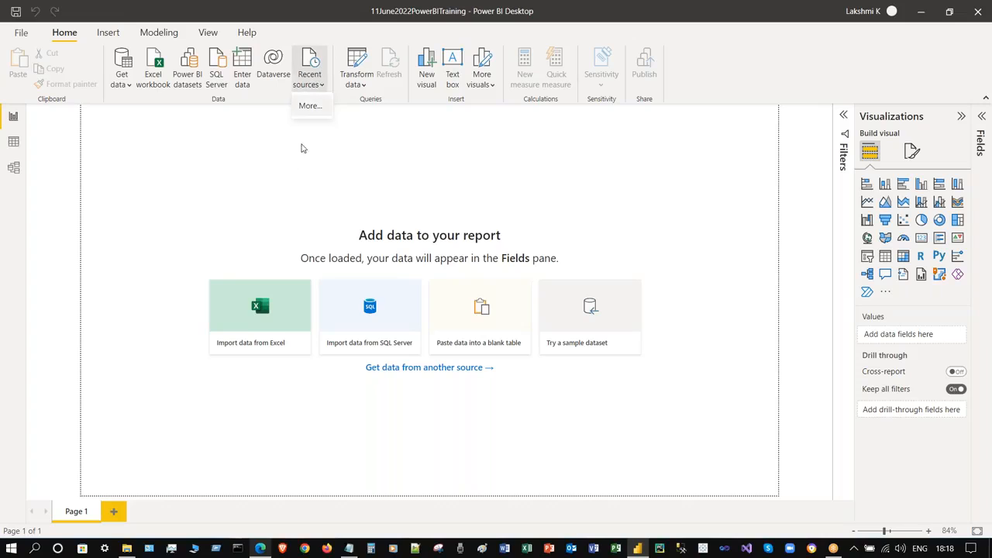
click(282, 186)
click(361, 87)
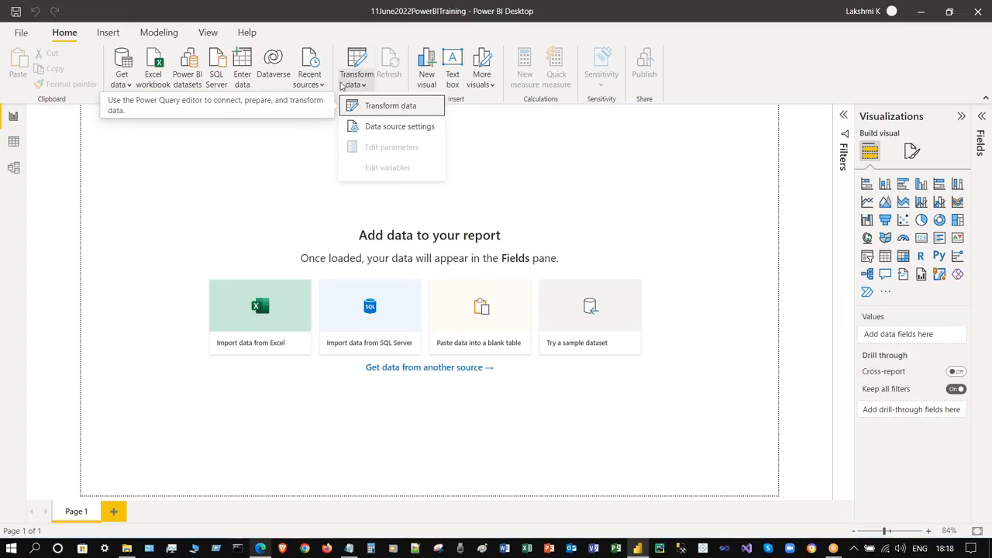
click(277, 154)
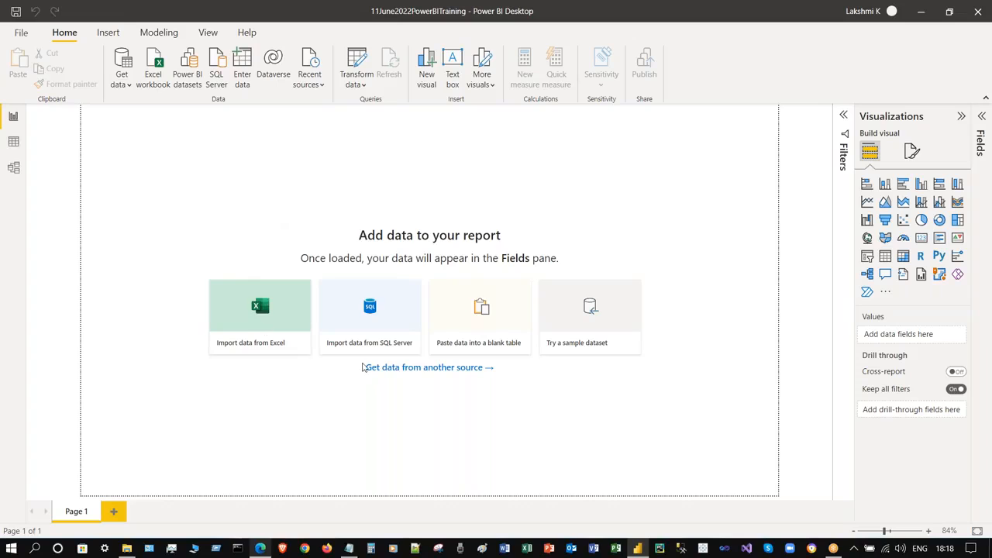
click(431, 368)
- Connect through File > Excel Workbook and open Sample - Superstore.xls for import
click(475, 367)
drag(426, 73, 297, 72)
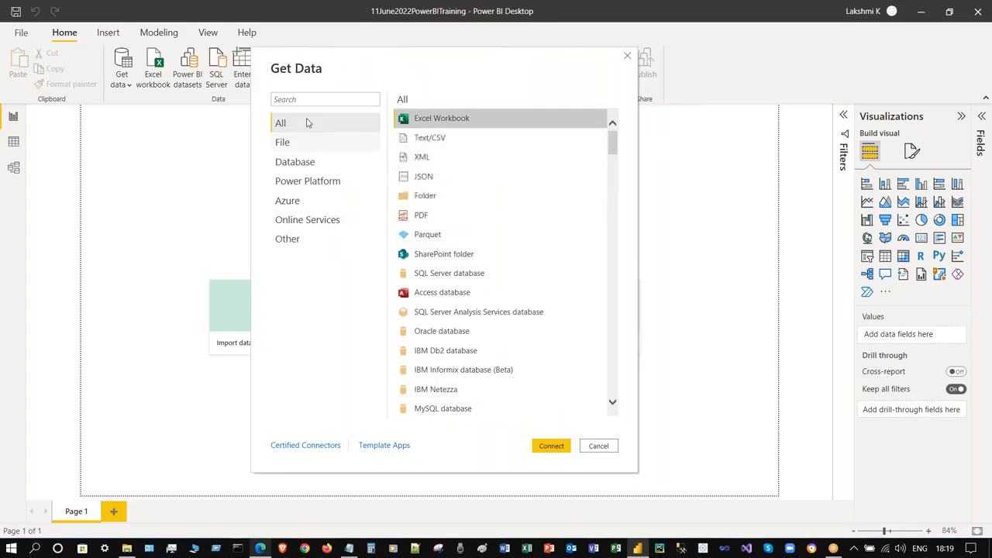
click(308, 148)
click(458, 116)
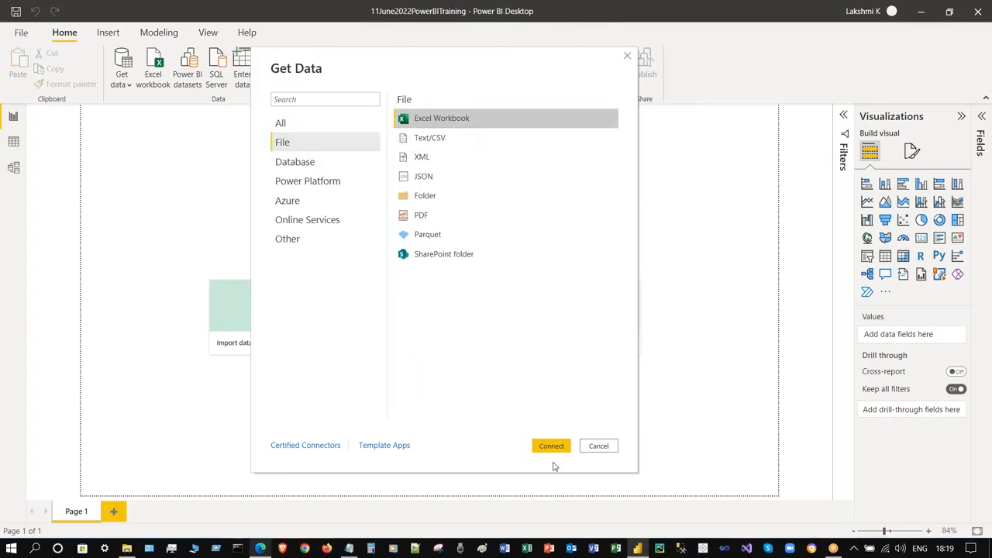
click(550, 447)
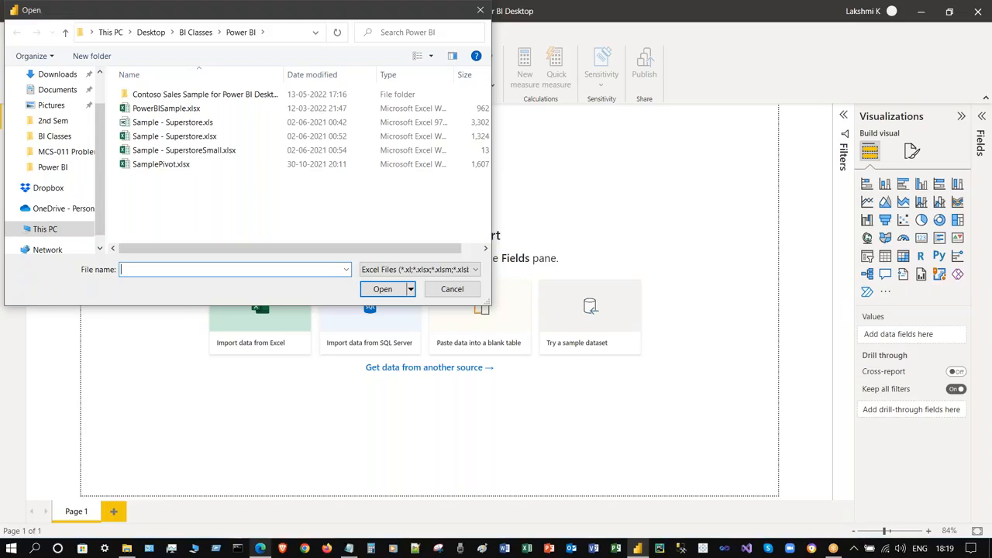
click(232, 123)
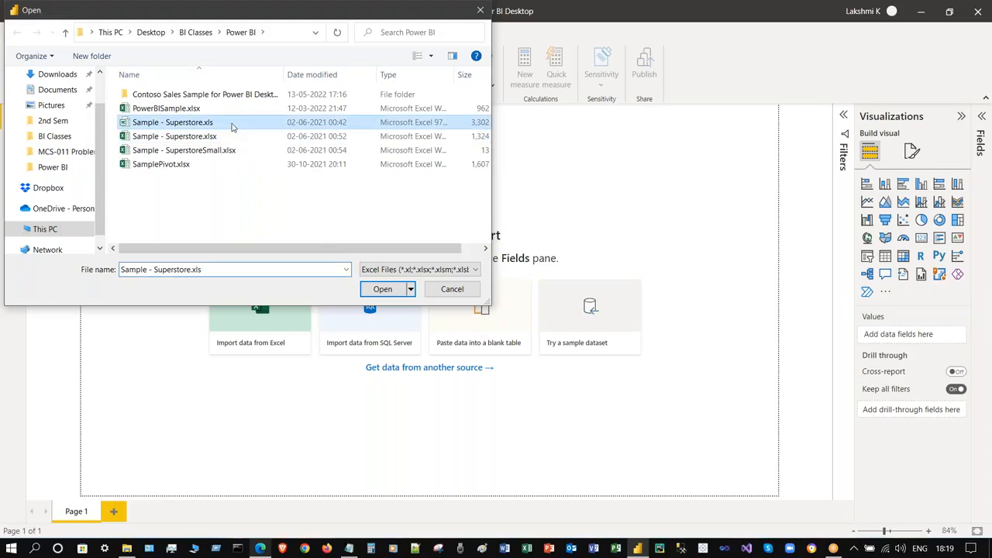
click(383, 289)
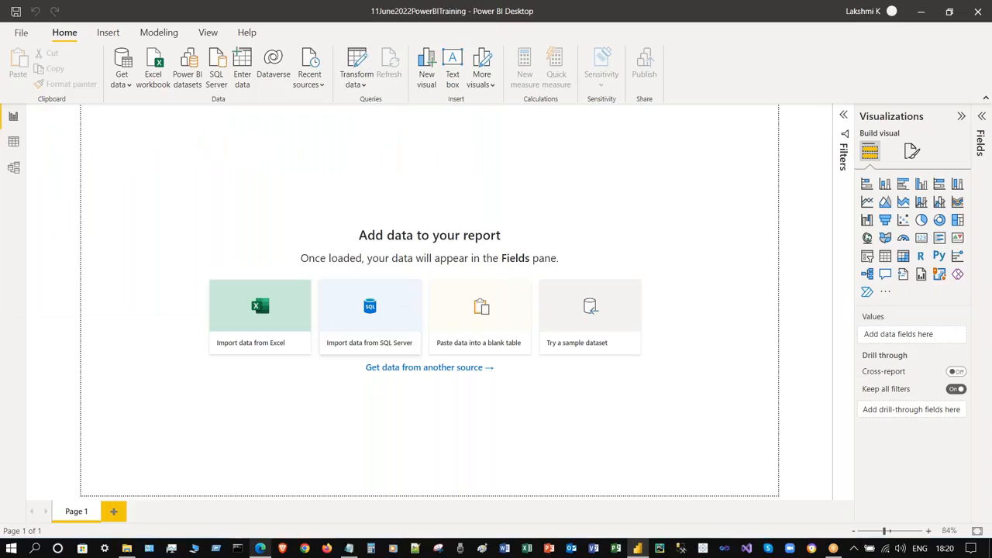
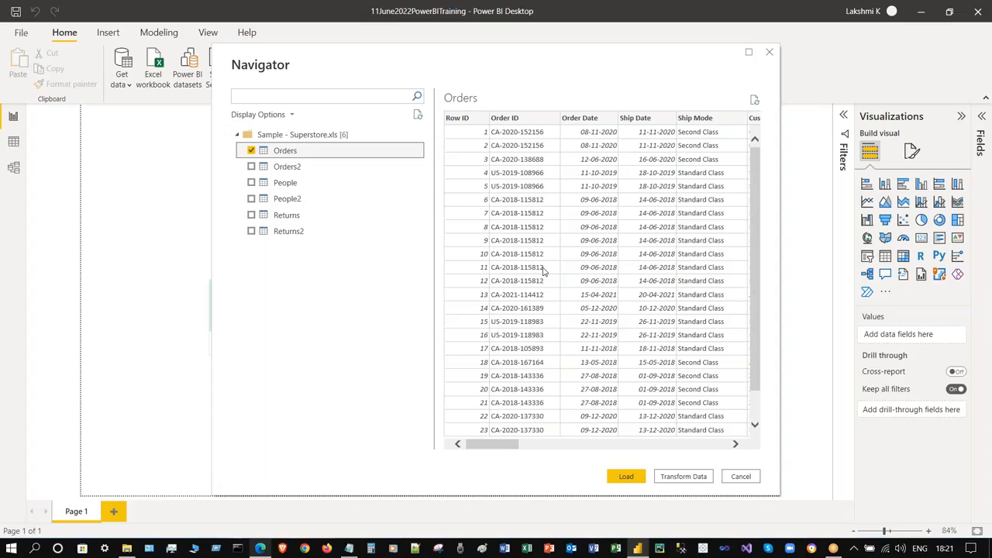
- Scroll through the Orders sheet preview, refresh it, and glance at the Display Options list
drag(501, 444, 436, 442)
drag(749, 186, 752, 310)
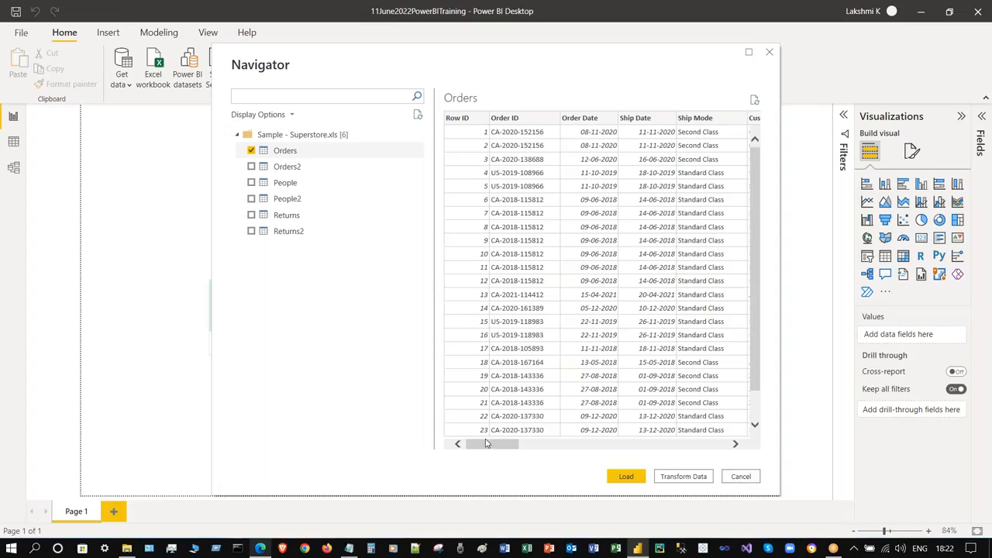
drag(490, 448, 735, 112)
click(754, 100)
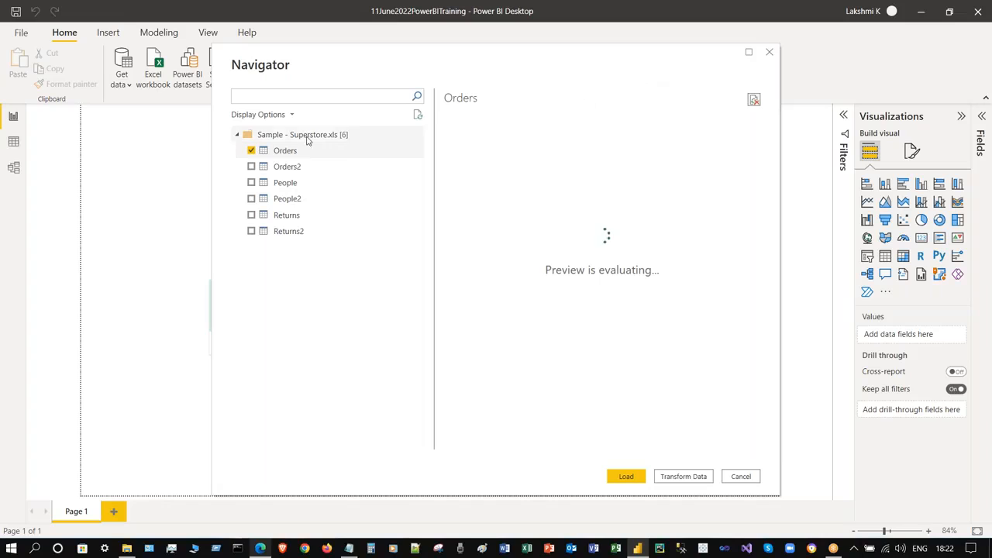
click(292, 114)
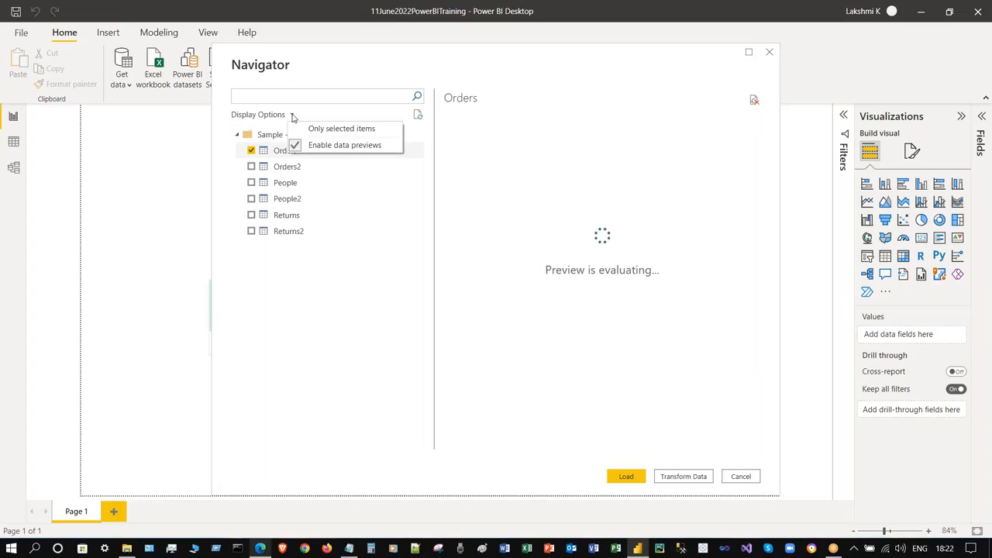
click(250, 347)
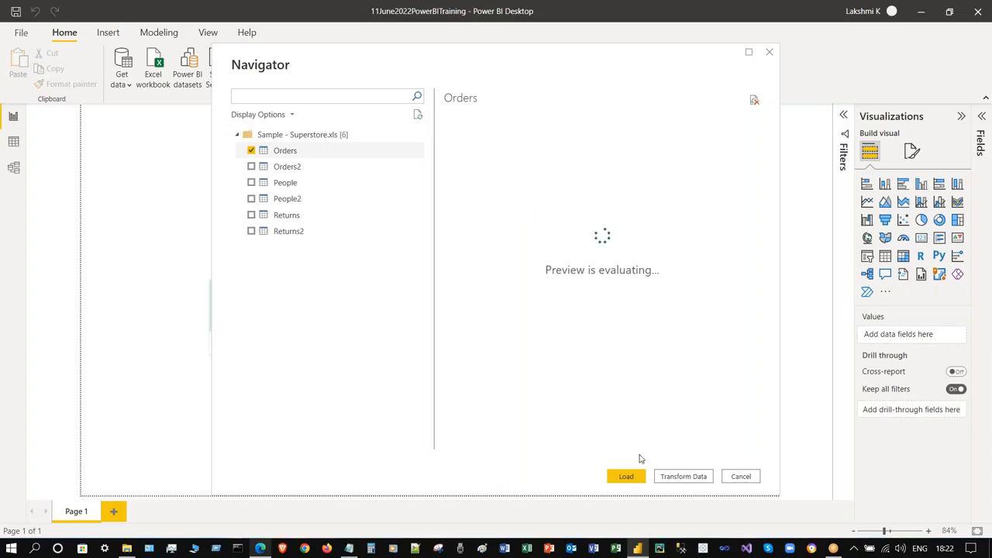
- Load the checked Orders table from the Navigator into the report
click(628, 475)
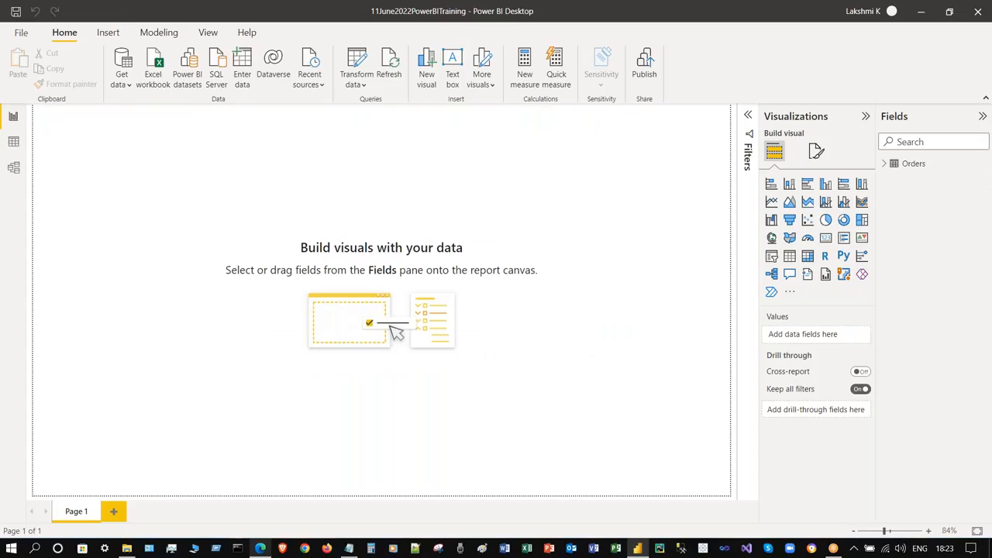
- Expand the Orders table in the Fields pane, toggling its field list open and closed several times
click(884, 163)
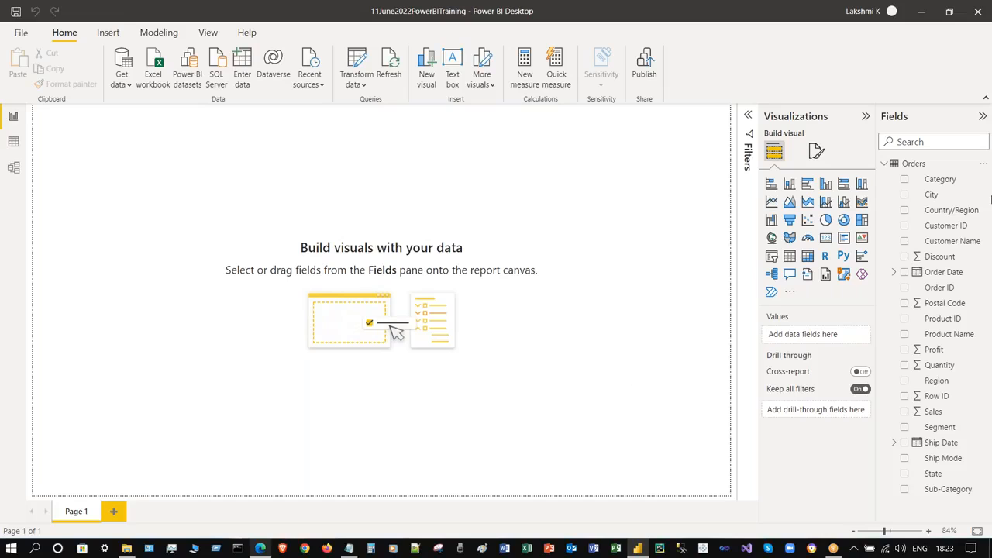
click(887, 166)
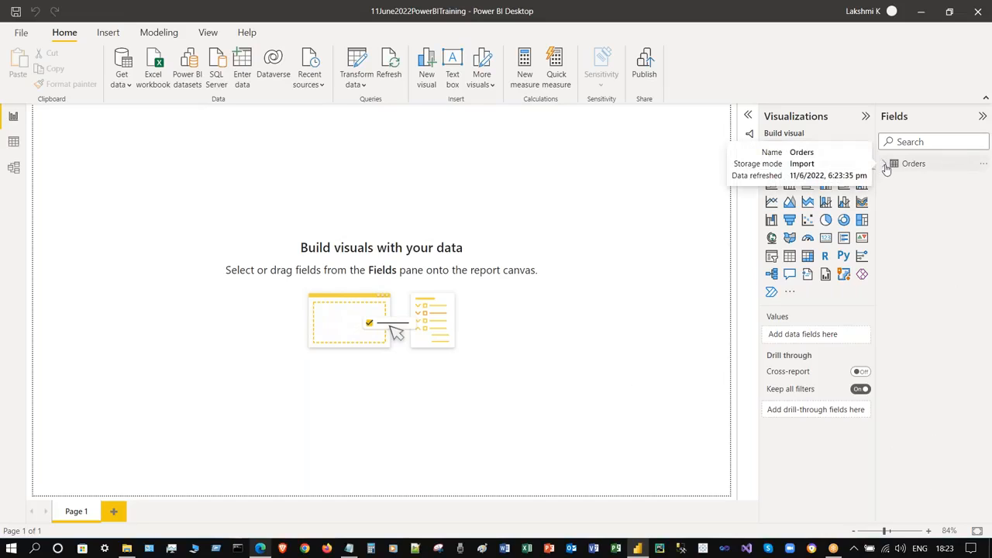
click(887, 167)
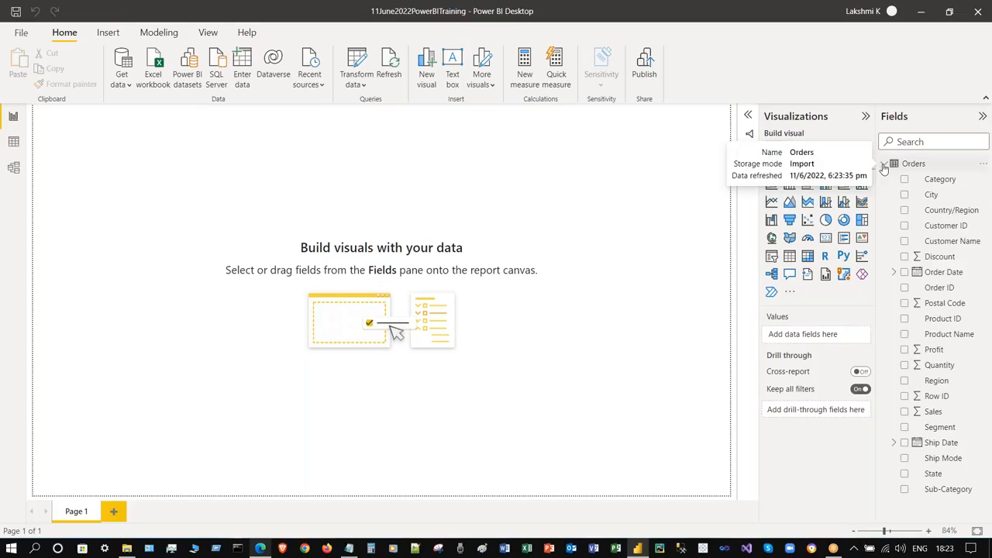
click(884, 167)
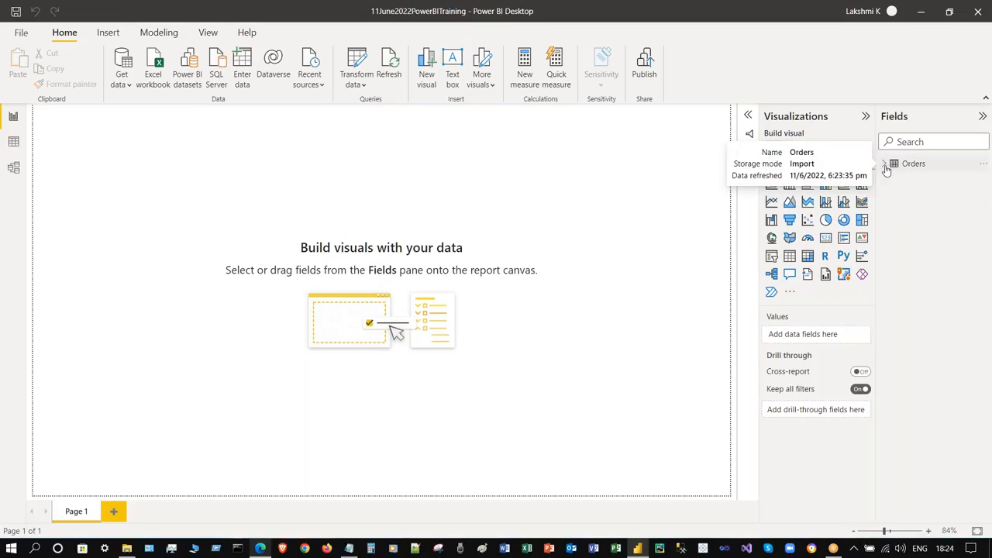
click(885, 168)
click(886, 168)
click(885, 168)
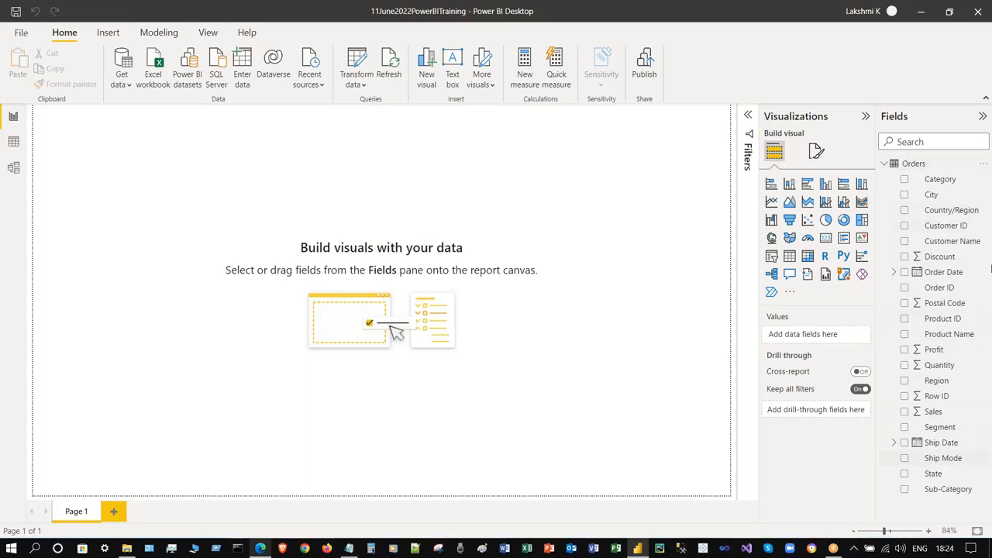
click(982, 116)
click(961, 117)
click(960, 117)
click(961, 117)
click(961, 117)
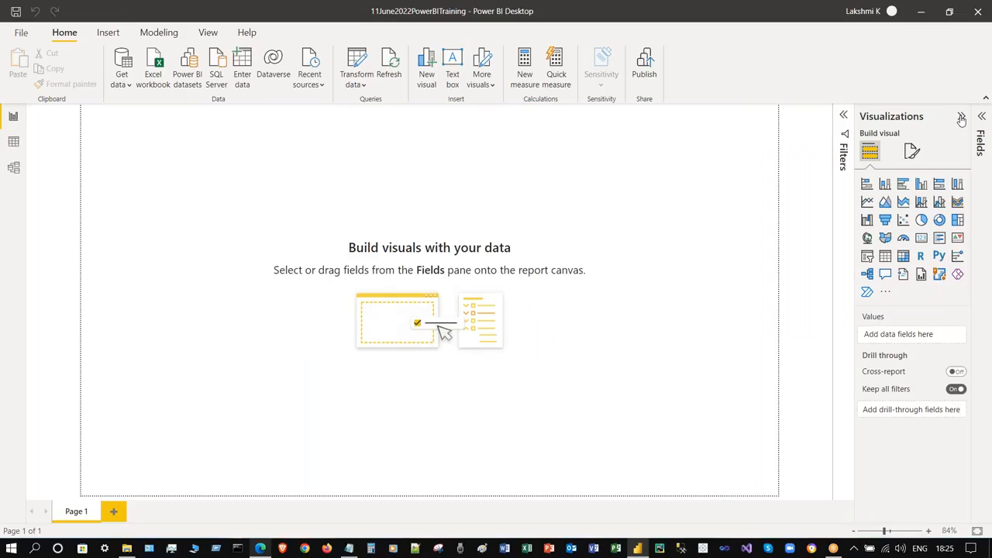
click(961, 117)
click(961, 117)
click(961, 117)
click(960, 117)
click(982, 118)
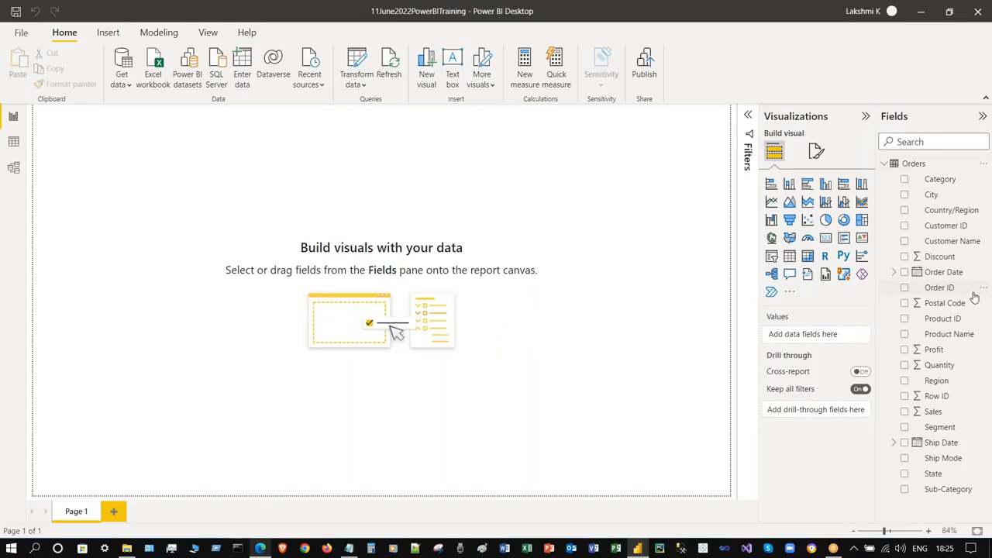
click(884, 163)
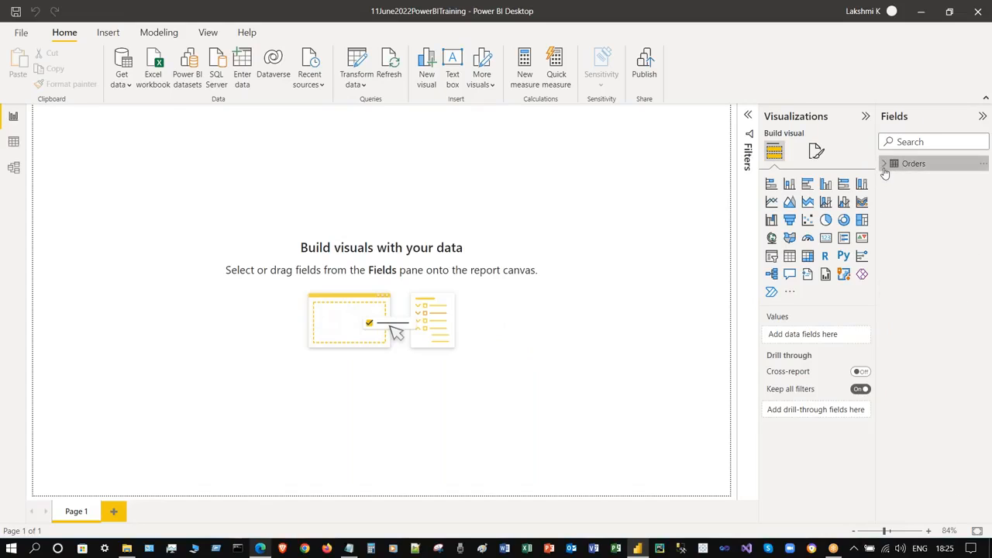
click(885, 164)
click(885, 165)
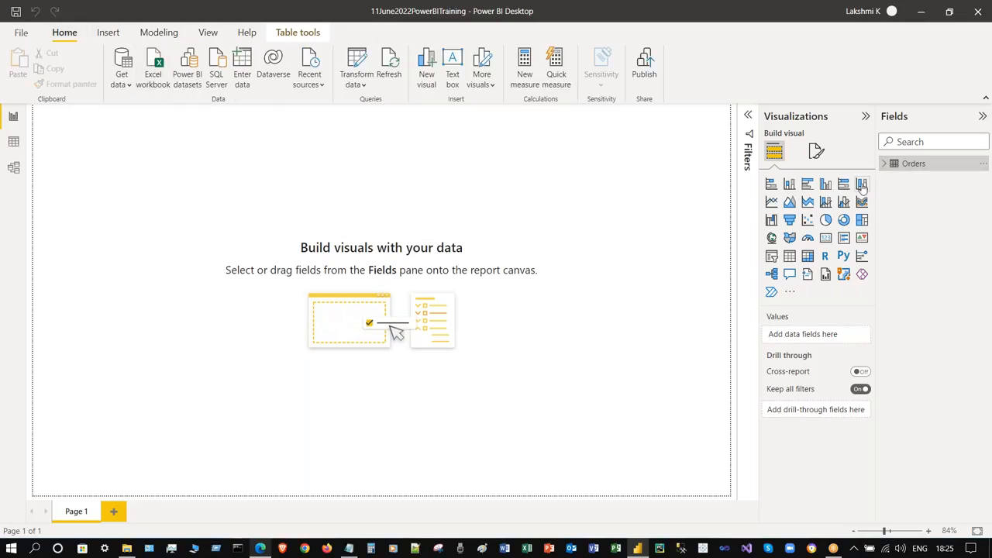
click(884, 164)
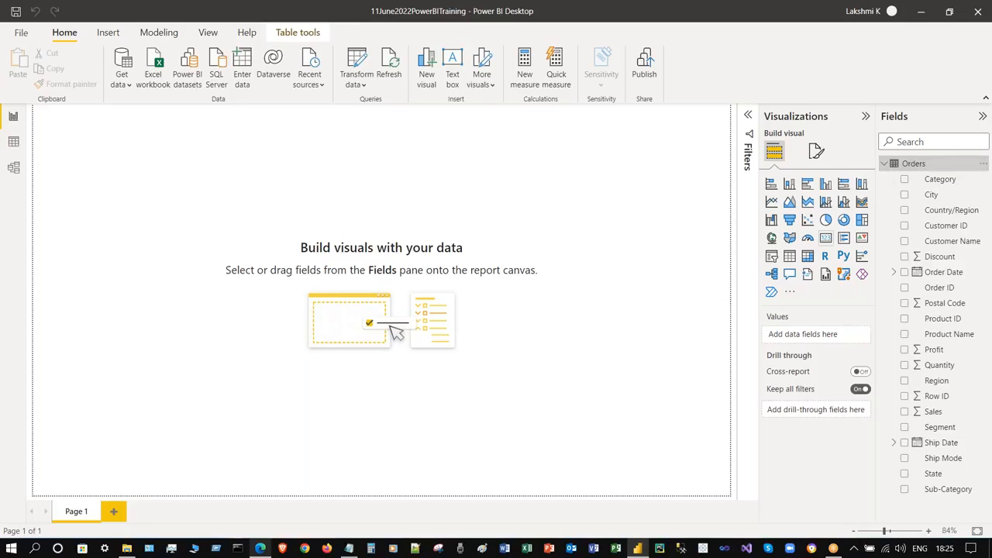
click(349, 163)
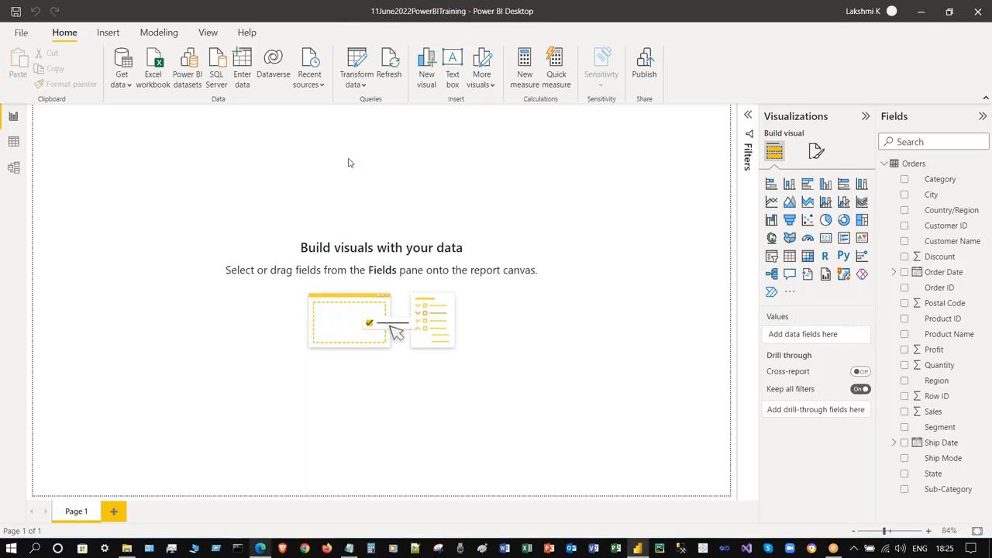
- Select the Orders table and review the Mark as date table options without choosing any
click(919, 163)
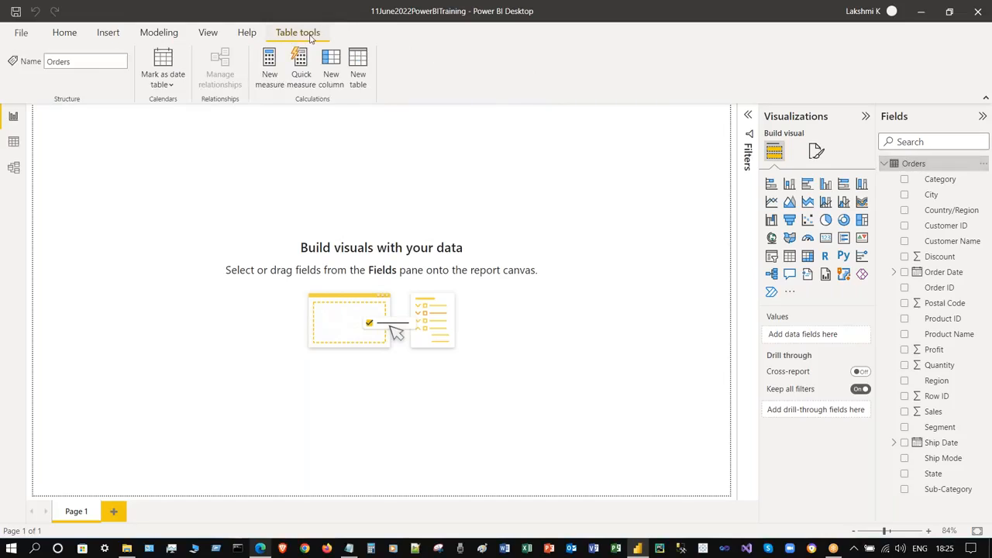
click(171, 90)
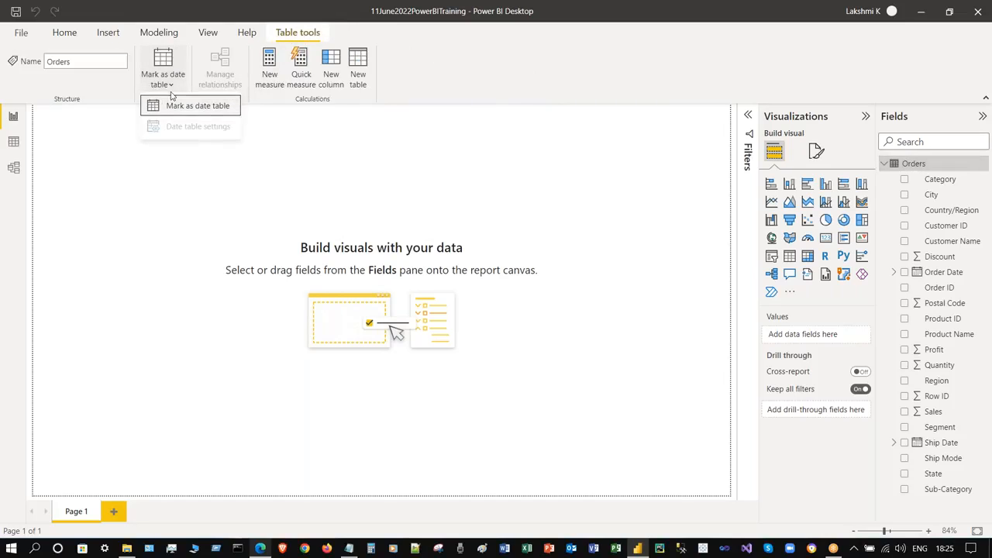
click(477, 86)
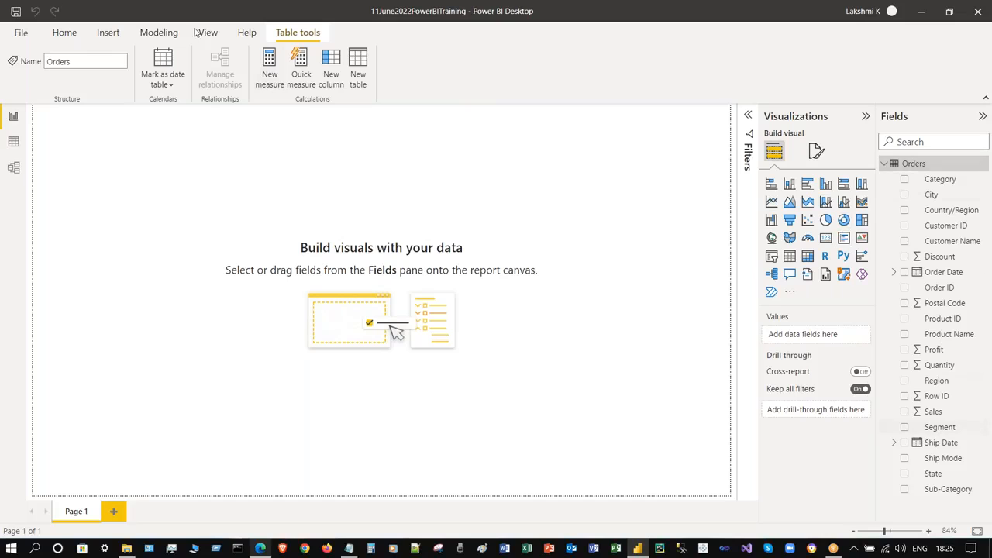
click(65, 31)
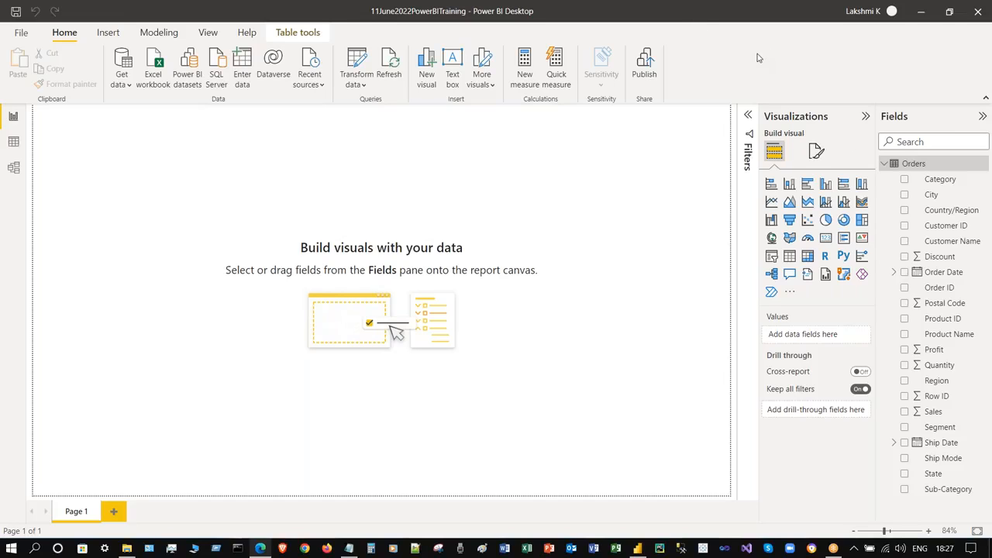
click(563, 207)
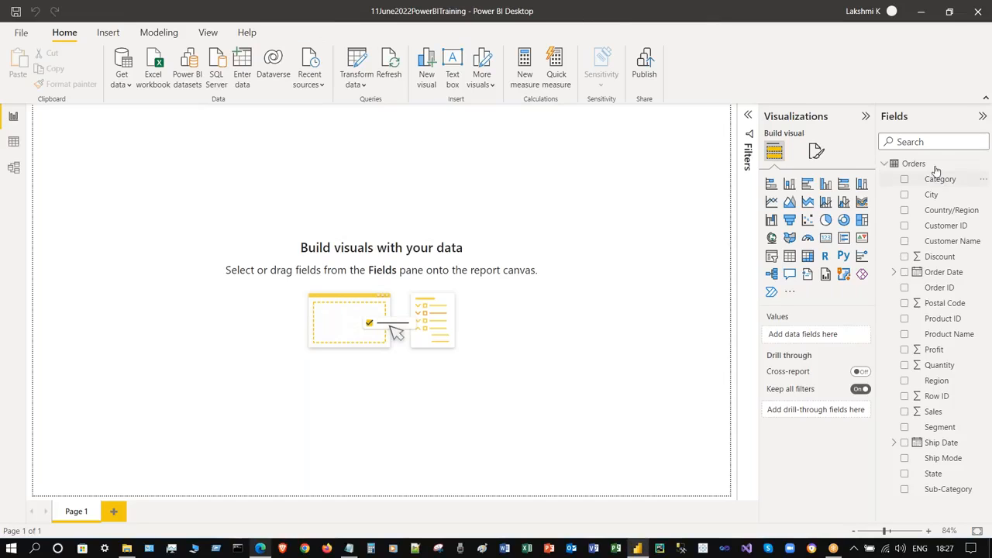
click(982, 117)
click(985, 117)
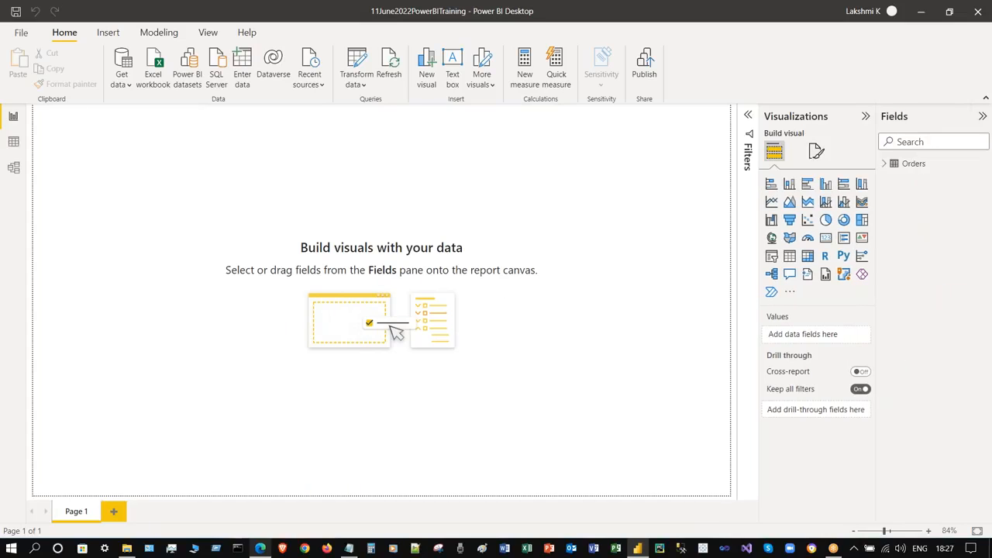
click(884, 163)
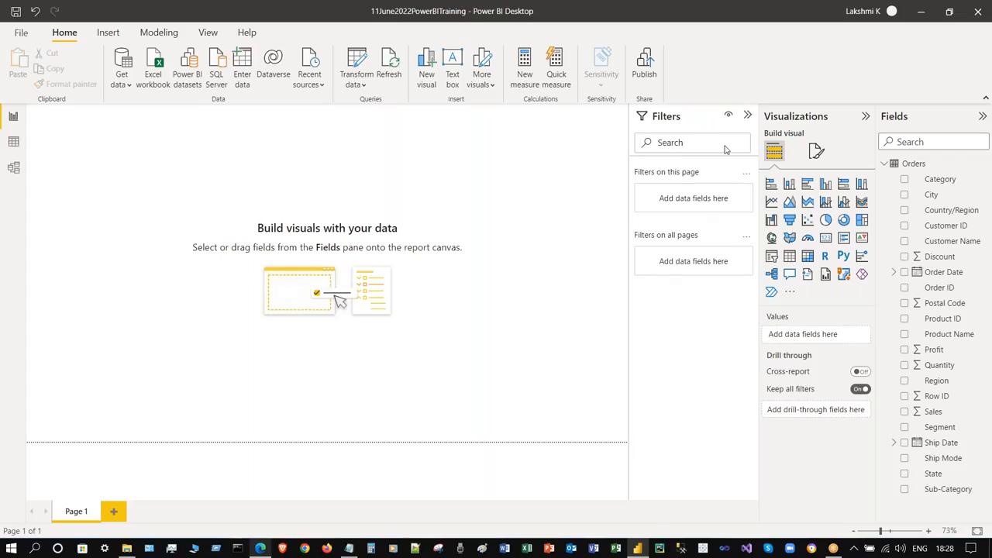
click(746, 115)
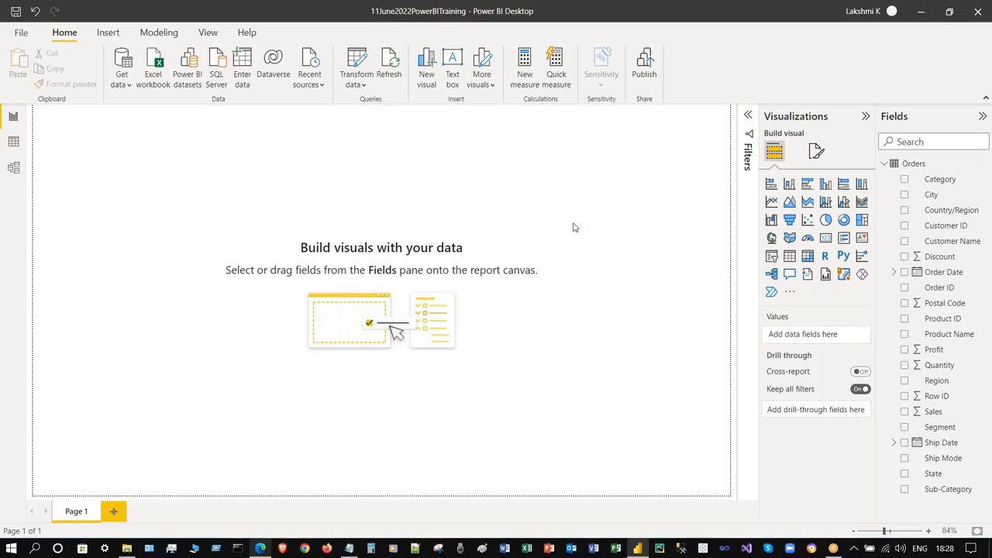
- Switch to the browser and open the Access pane of Lakshmi Workspace
click(267, 548)
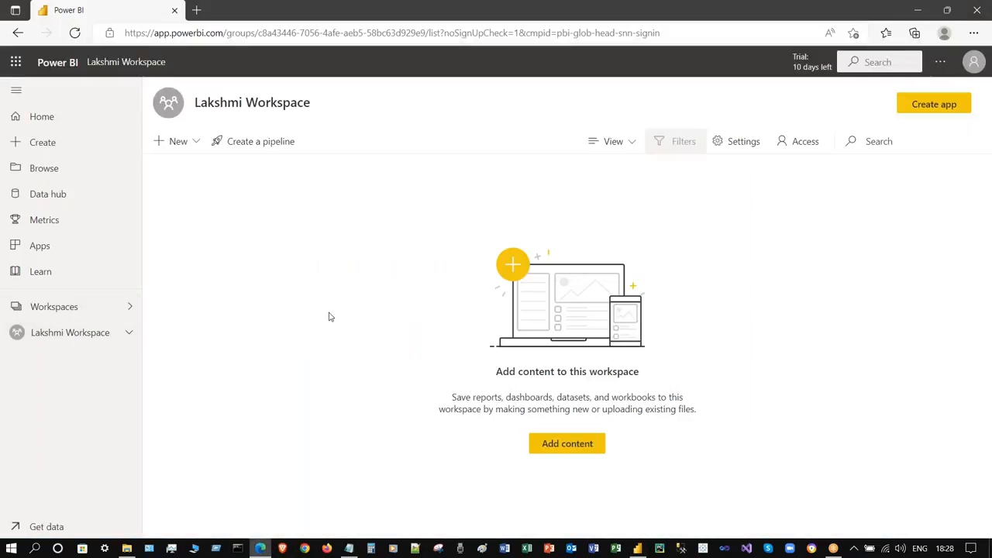
click(799, 143)
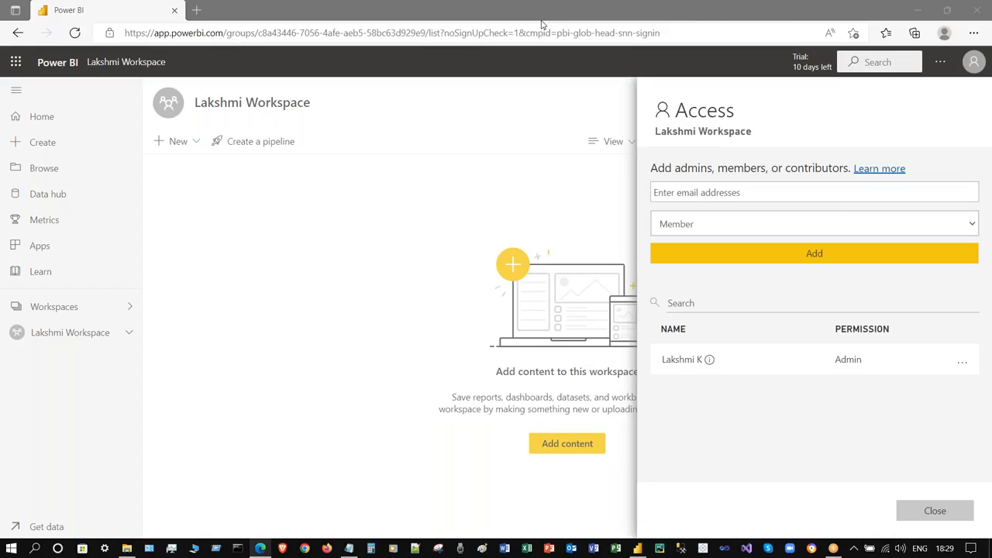
- Paste an invitee's e-mail address, check the role choices, then remove the rejected address
click(696, 199)
key(ctrl+v)
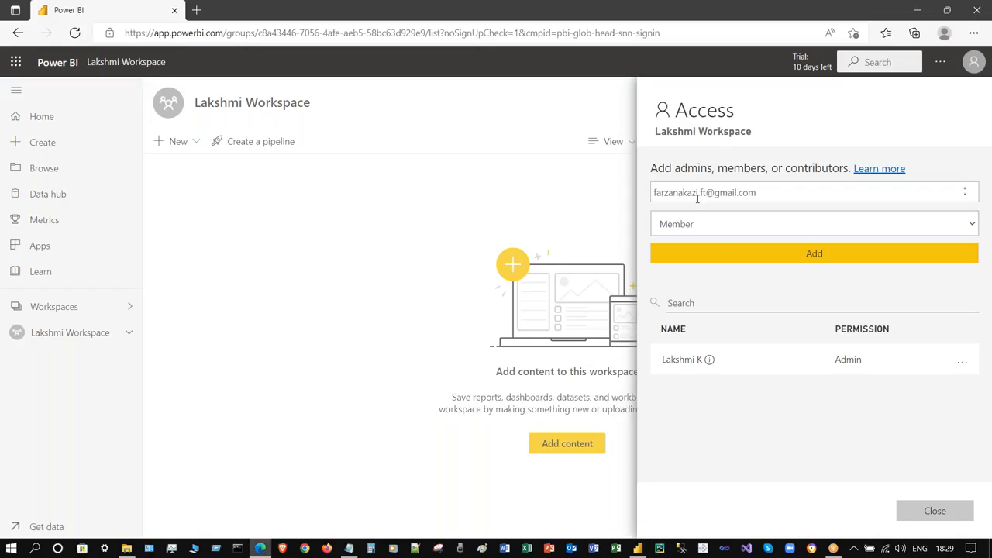
click(702, 226)
click(712, 219)
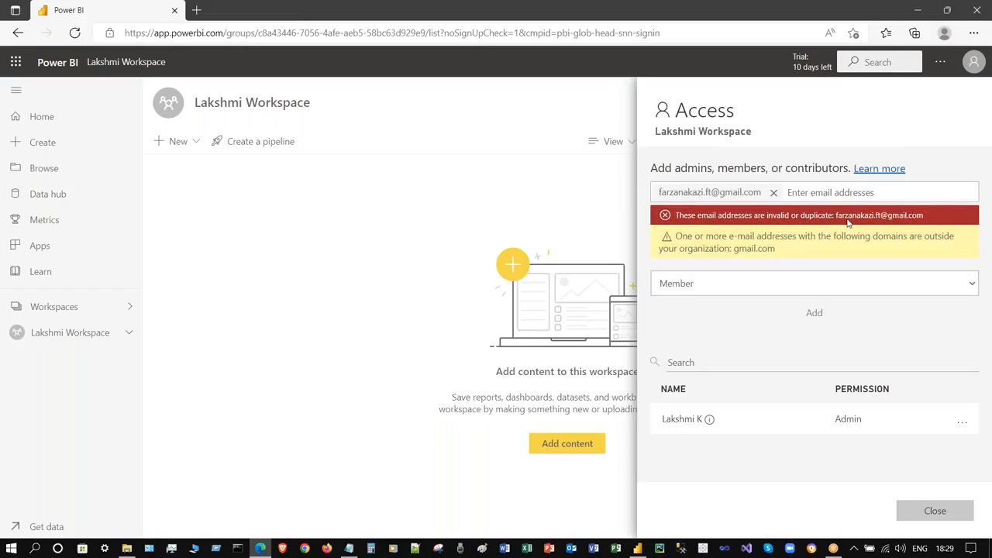
click(773, 192)
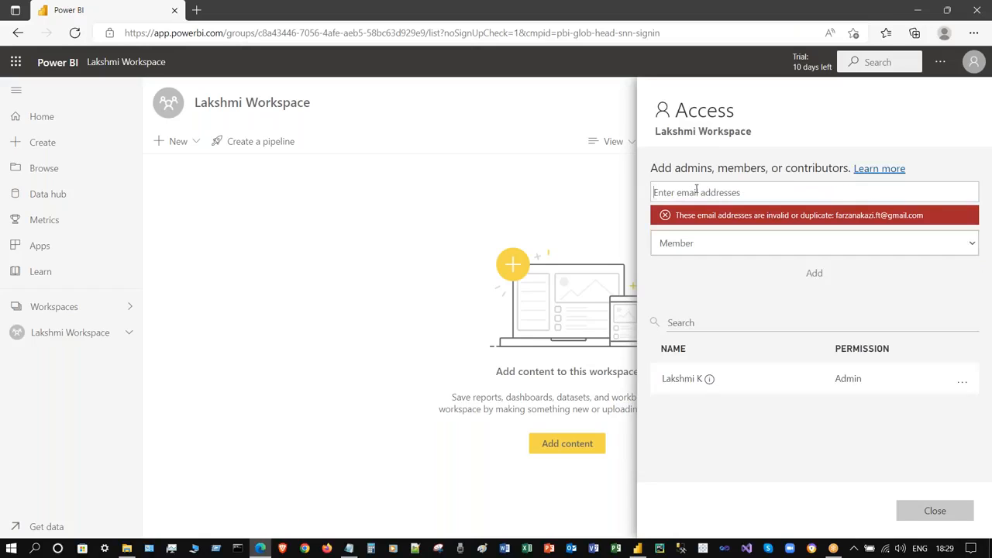
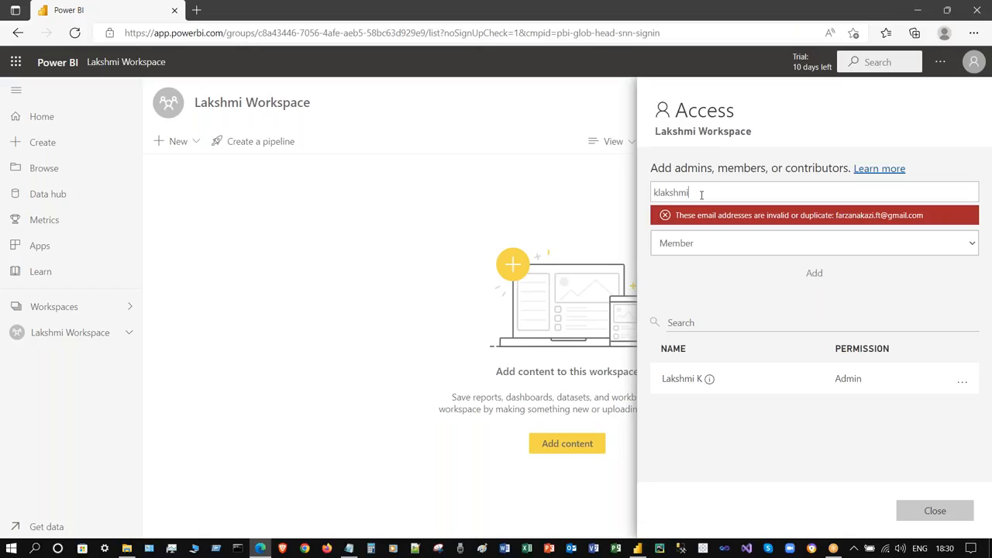
- Enter two more invitee e-mail addresses, removing each after it is rejected as invalid
key(Return)
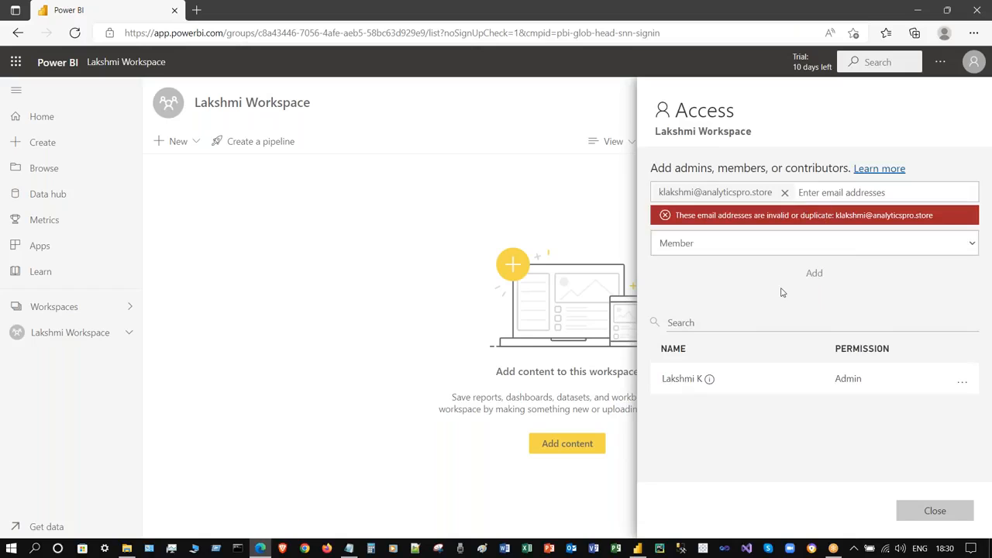
click(784, 192)
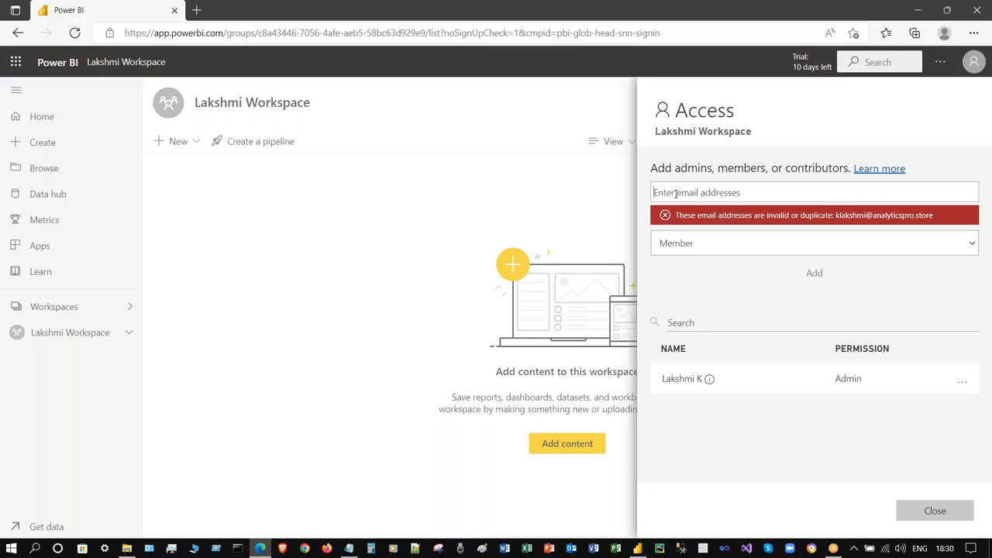
key(Return)
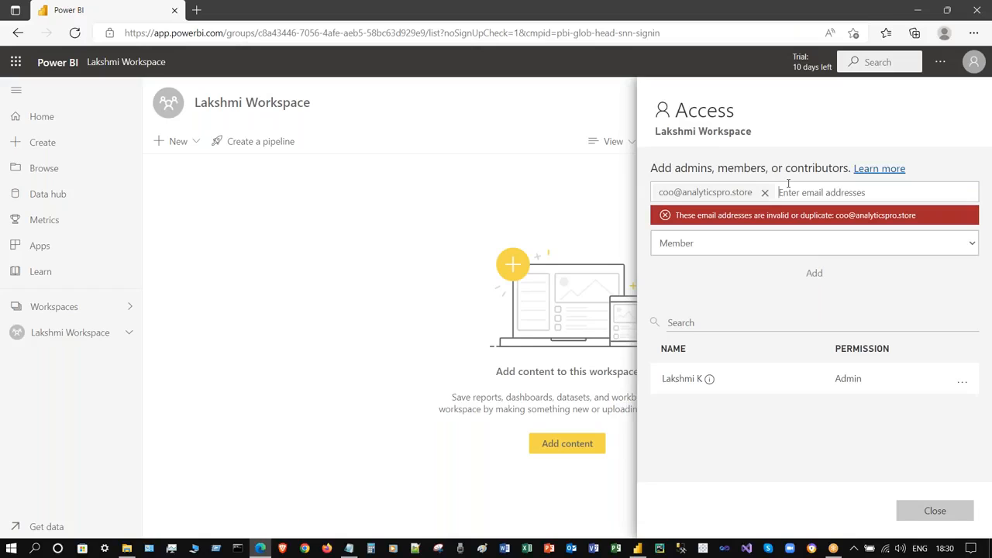
click(764, 192)
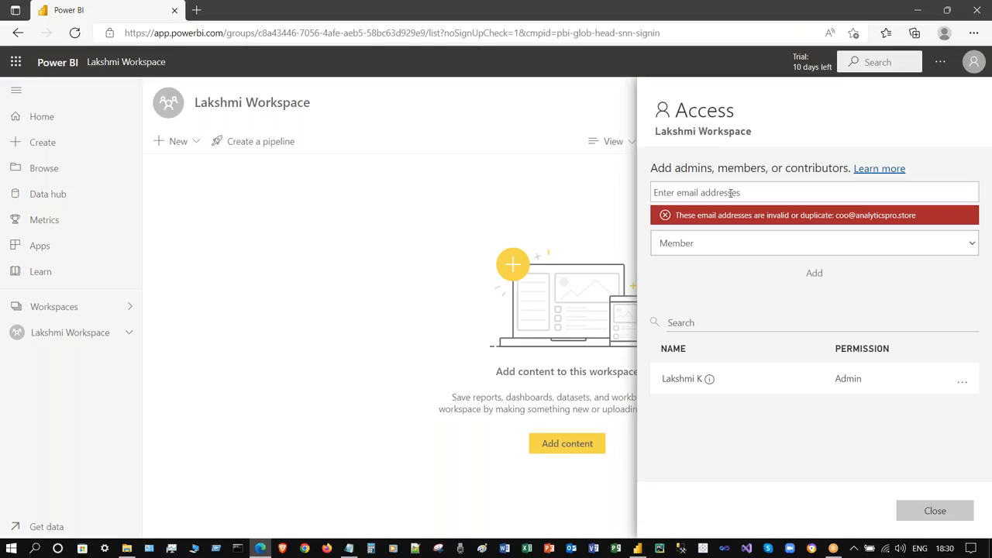
- Close the workspace Access pane and minimize the browser to return to Power BI Desktop
click(592, 169)
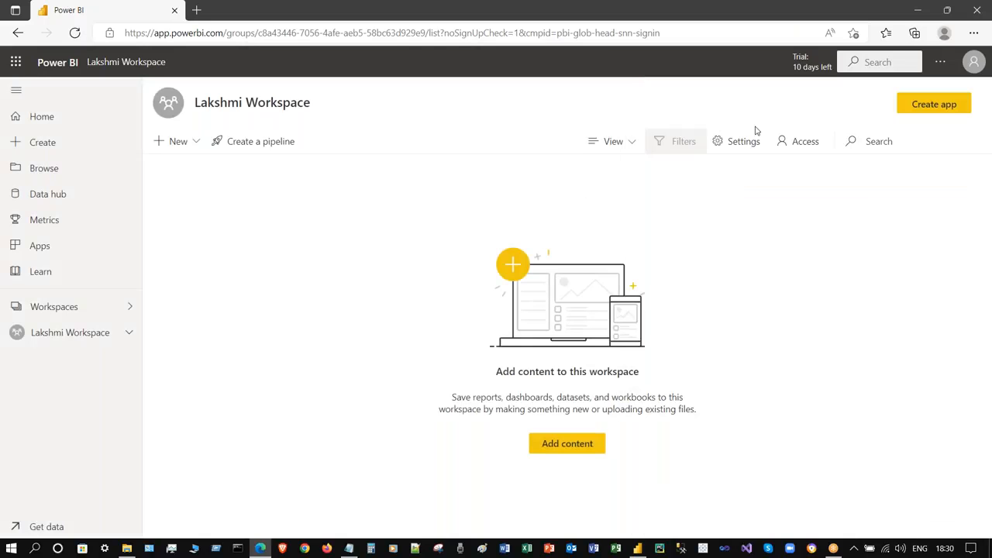
click(809, 143)
click(547, 222)
click(918, 10)
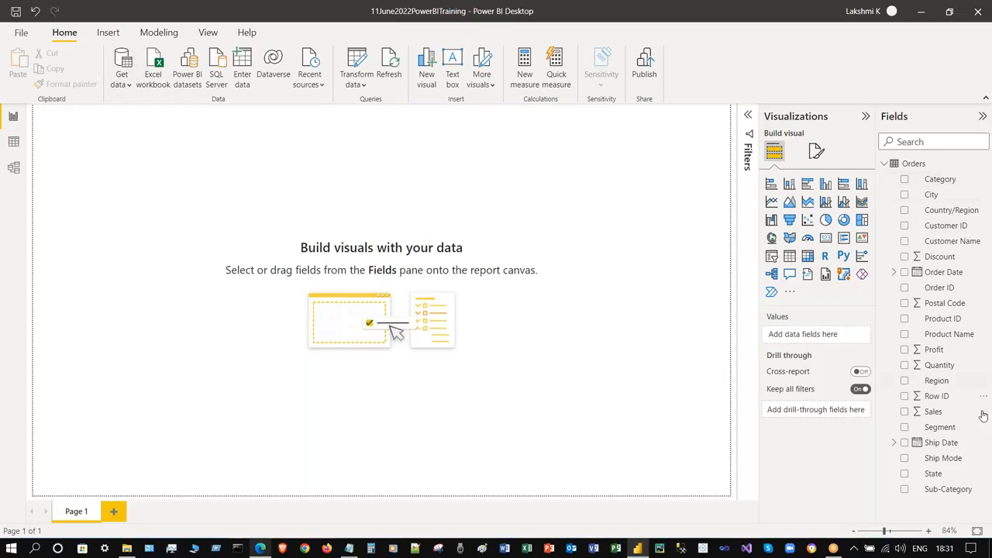
- Show the Orders table in Model view and lengthen its card to list more fields
click(13, 169)
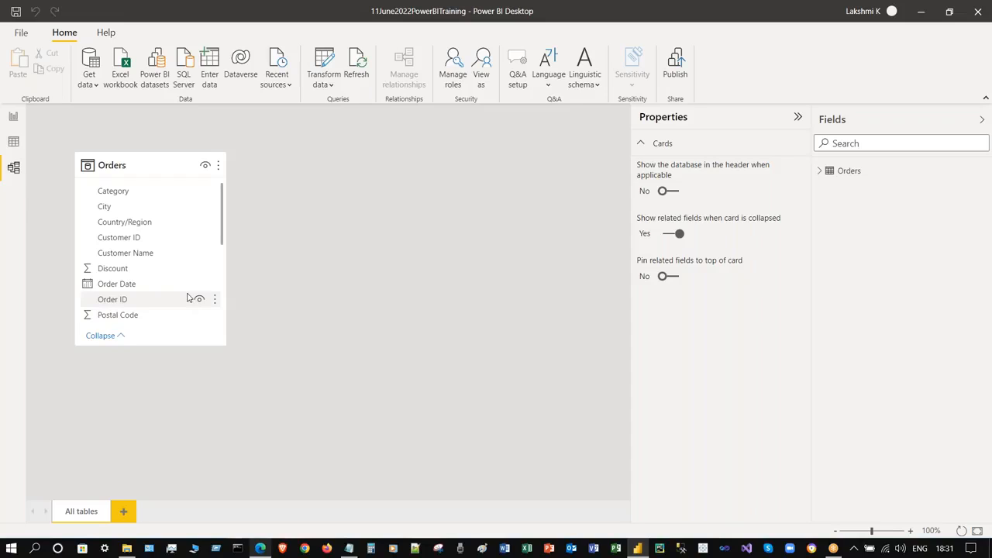
drag(169, 345, 179, 482)
drag(157, 159, 164, 160)
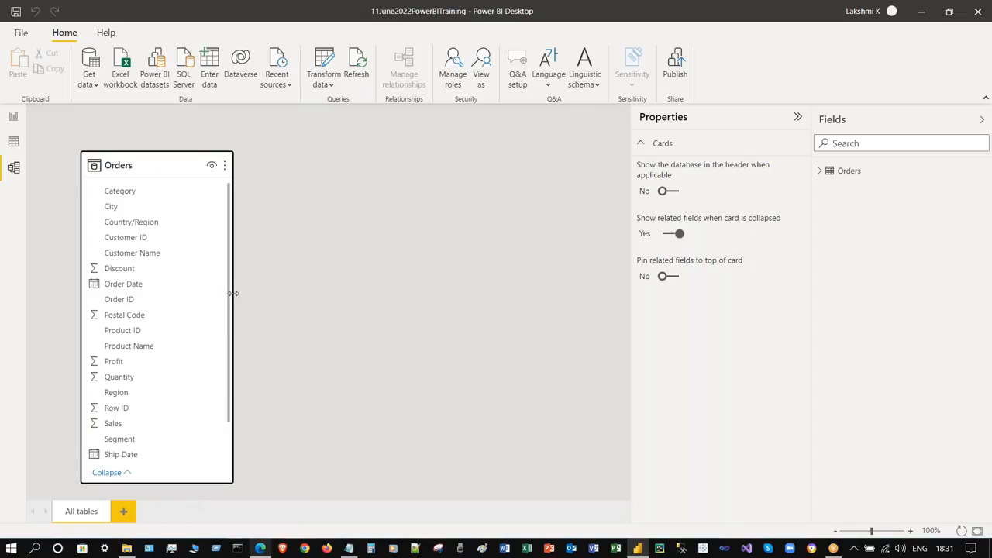
scroll(234, 285, down, 1)
scroll(239, 217, up, 1)
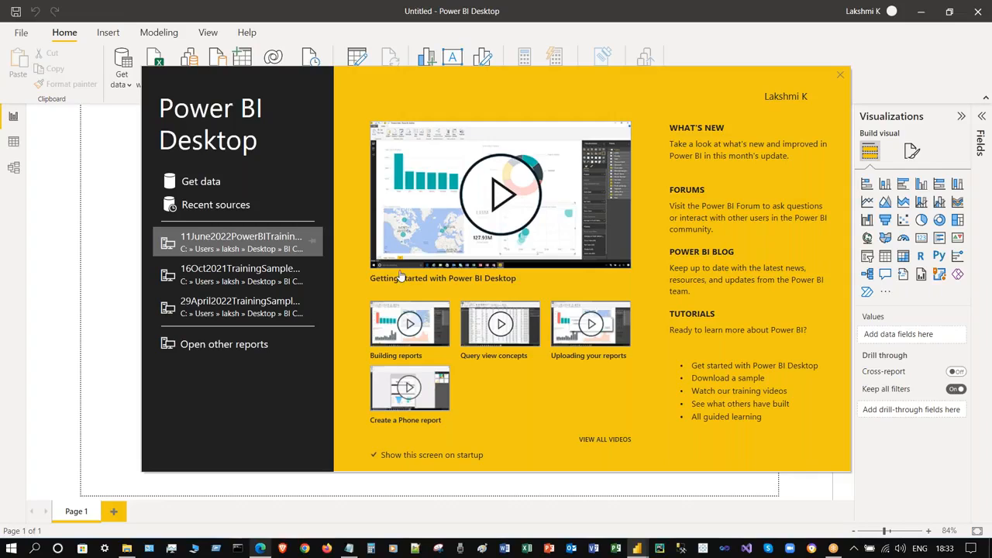
- Dismiss the welcome screen and bring up the Get Data connector list
click(842, 75)
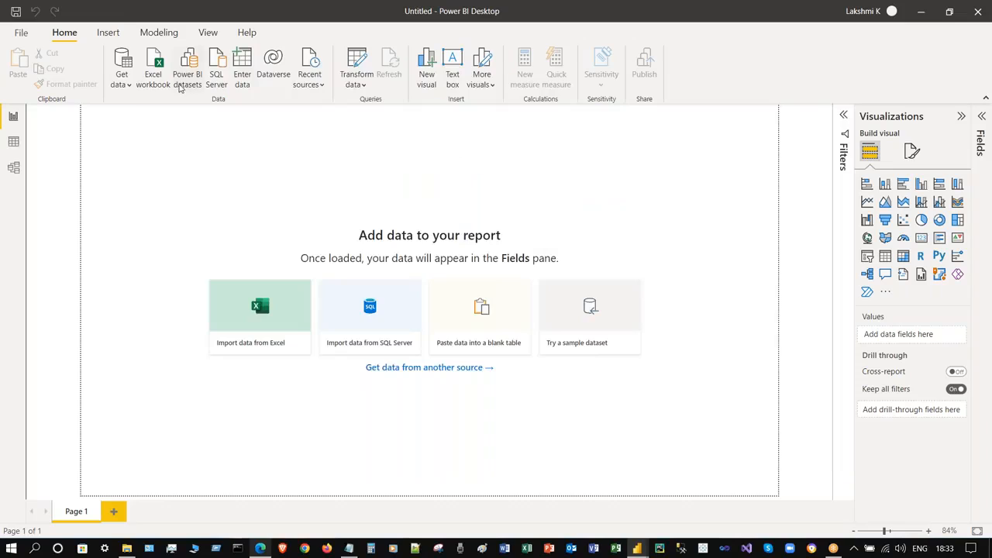
click(121, 59)
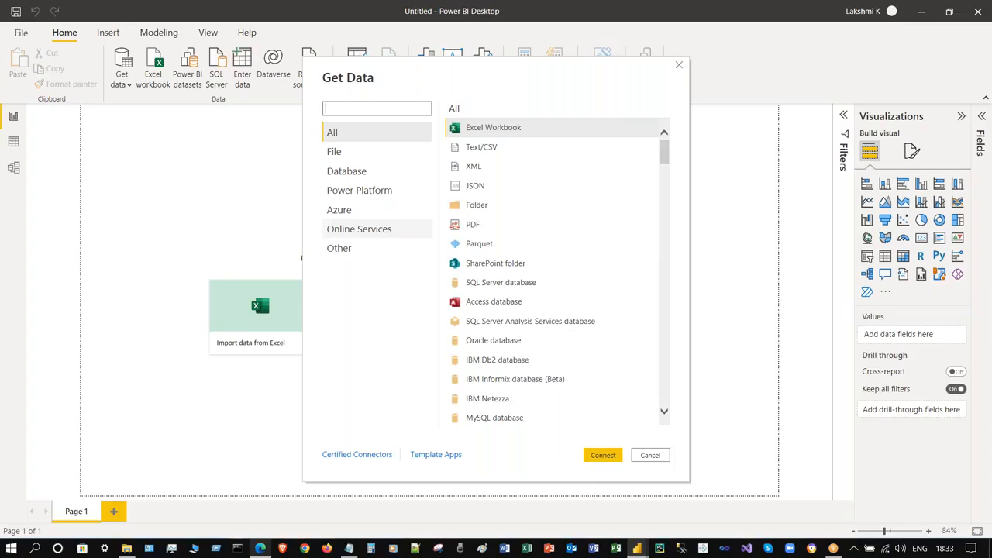
- Choose SQL Server database from the Database category and connect to it
click(379, 170)
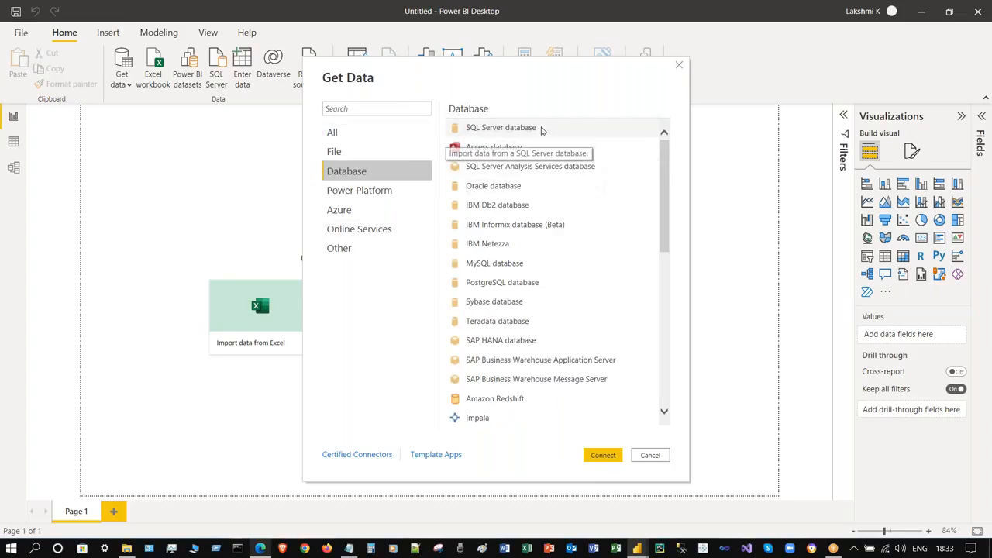
click(541, 128)
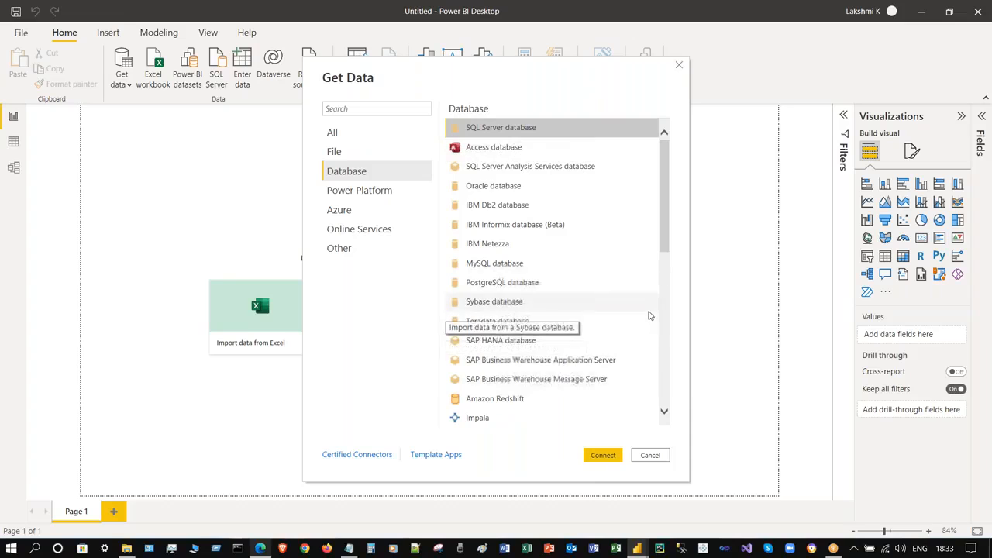
drag(663, 193, 664, 195)
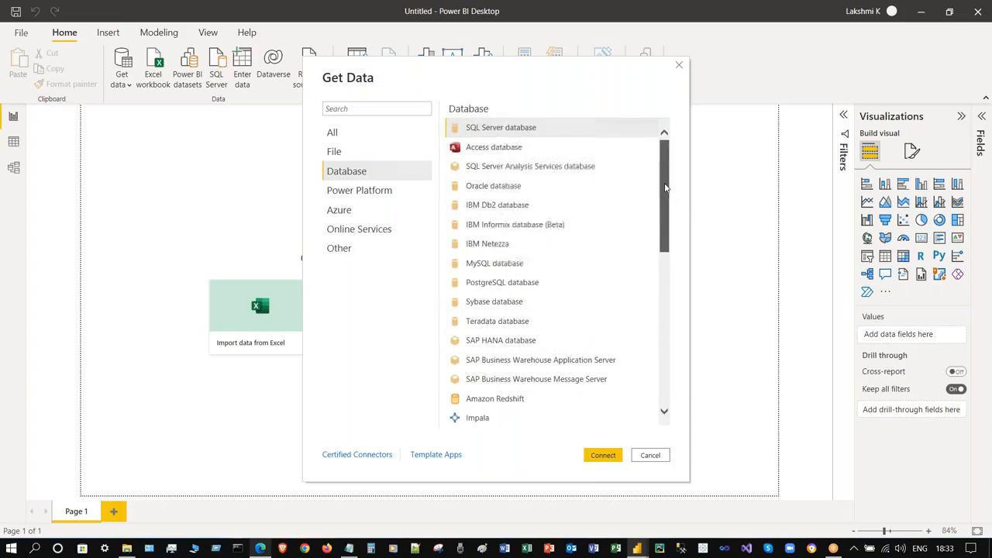
click(603, 455)
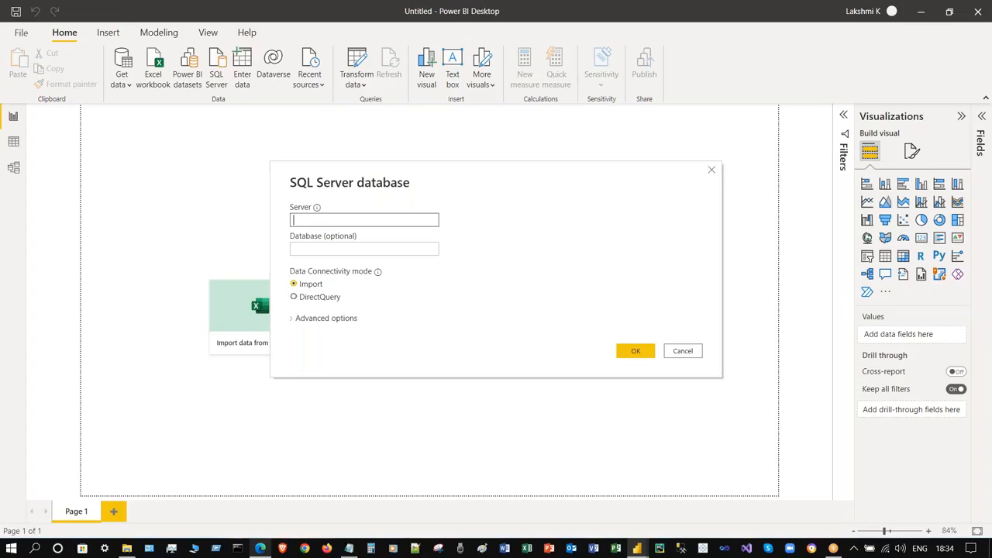
- Connect to server '.' for the Northwind database using the current Windows credentials
text(.)
click(637, 350)
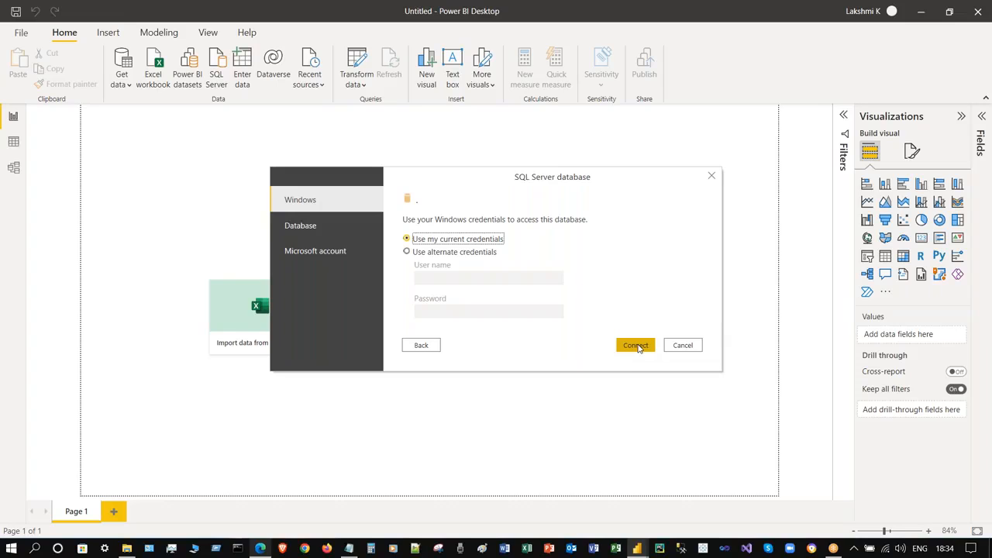
click(305, 226)
click(436, 234)
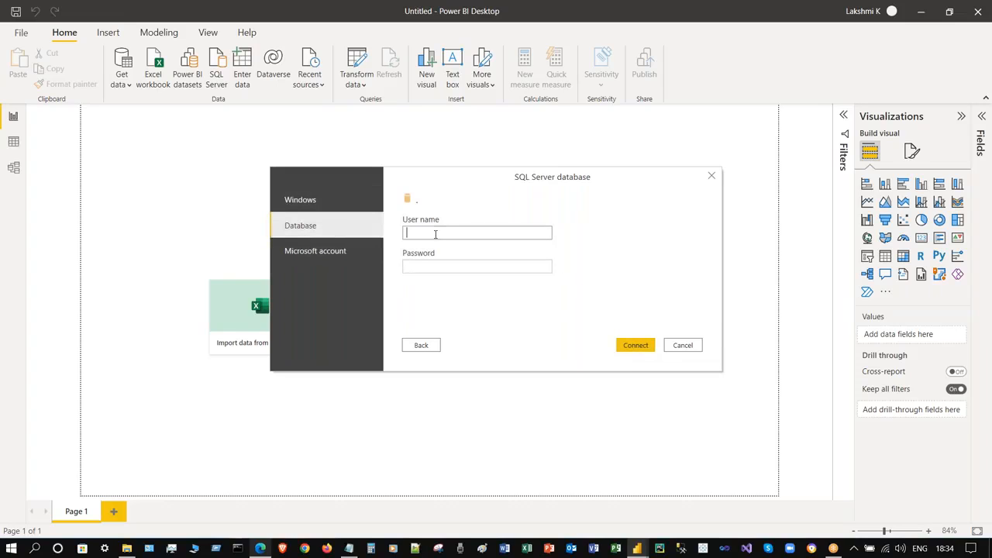
click(323, 203)
click(640, 348)
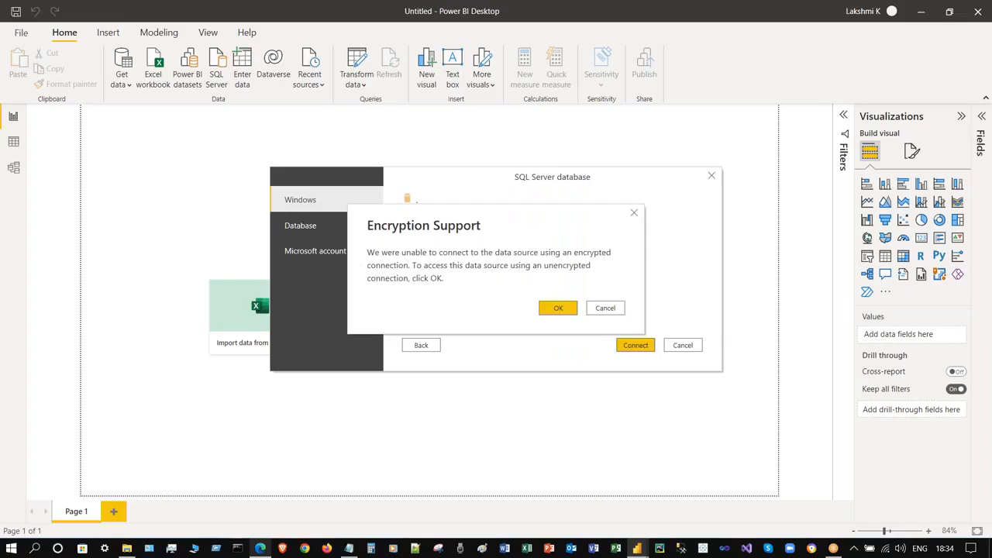
- Accept the unencrypted connection and confirm it to list Northwind's 30 tables and views
click(558, 308)
click(299, 227)
click(365, 261)
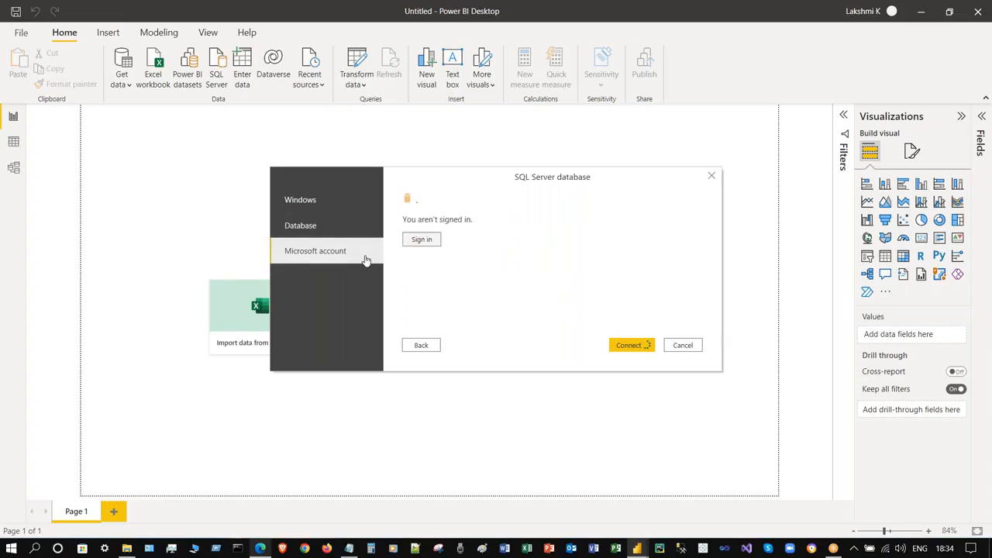
click(330, 205)
click(421, 344)
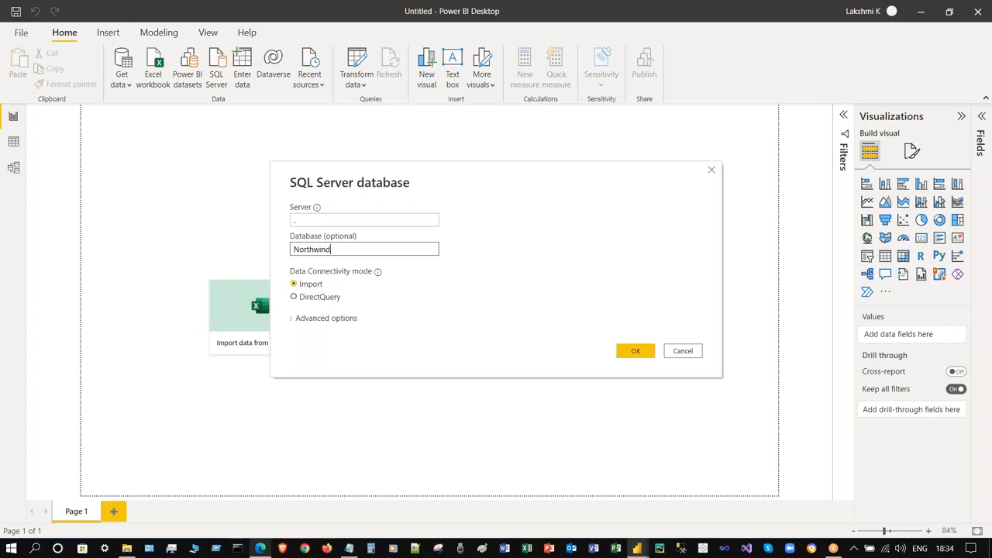
click(633, 350)
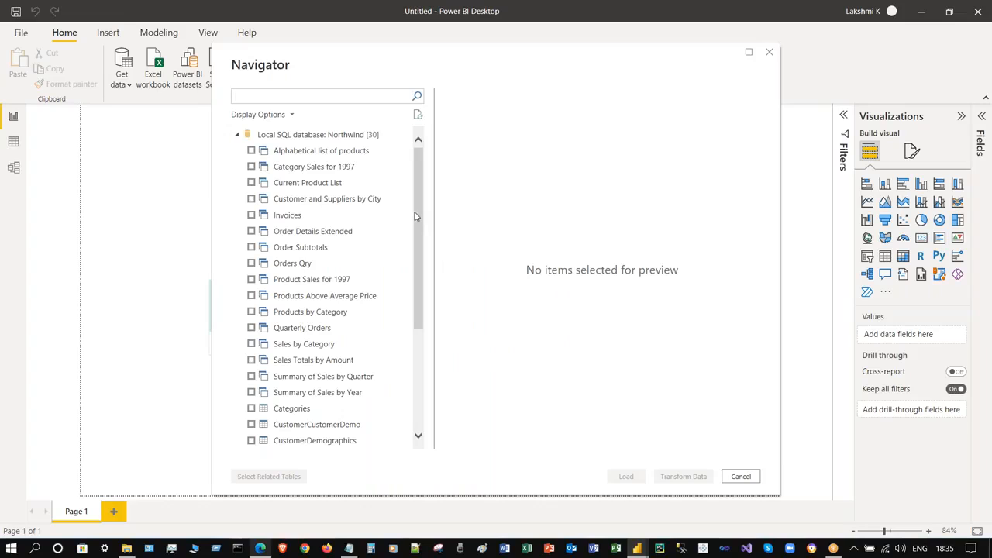
- Select Orders, all its related tables, and Products in the Navigator
scroll(343, 332, down, 1)
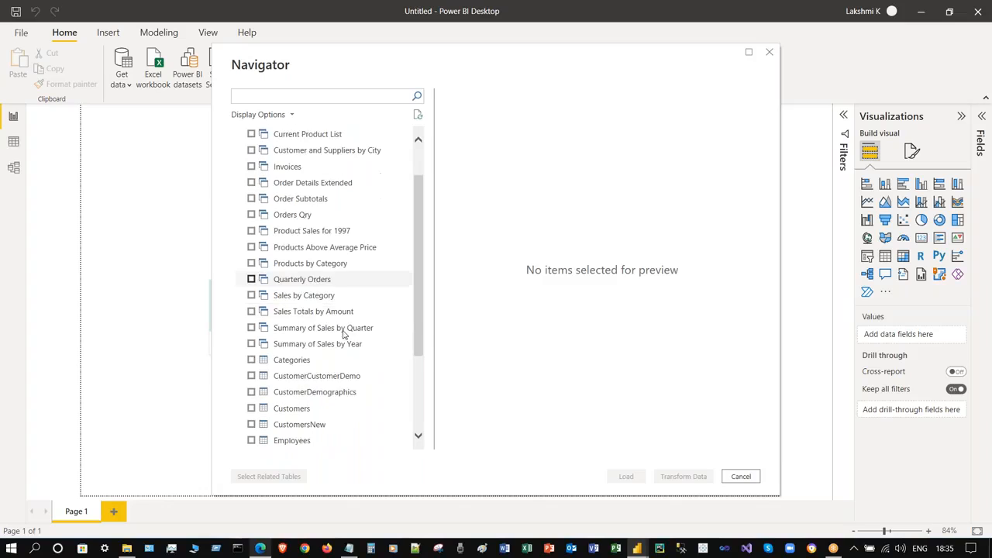
scroll(343, 332, down, 3)
scroll(343, 348, up, 5)
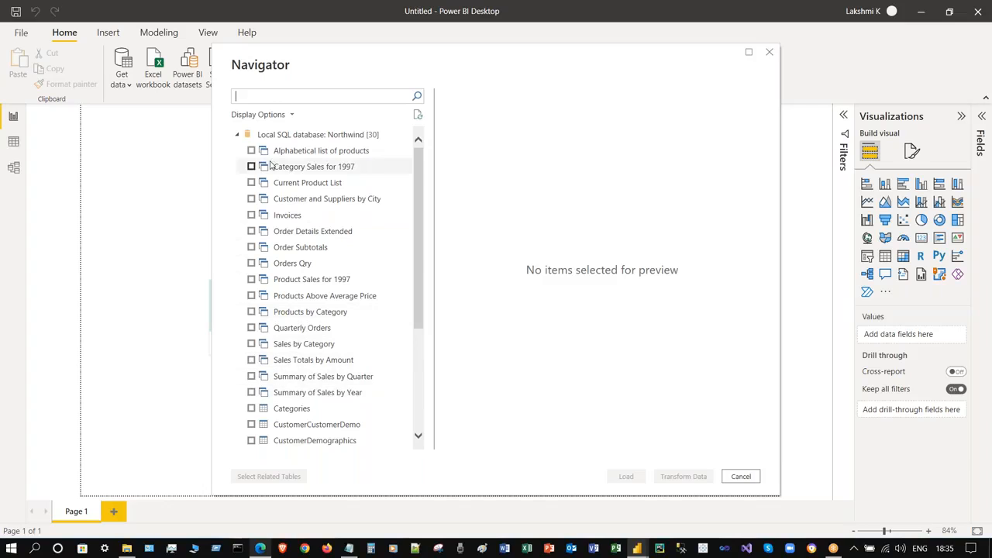
scroll(389, 274, down, 4)
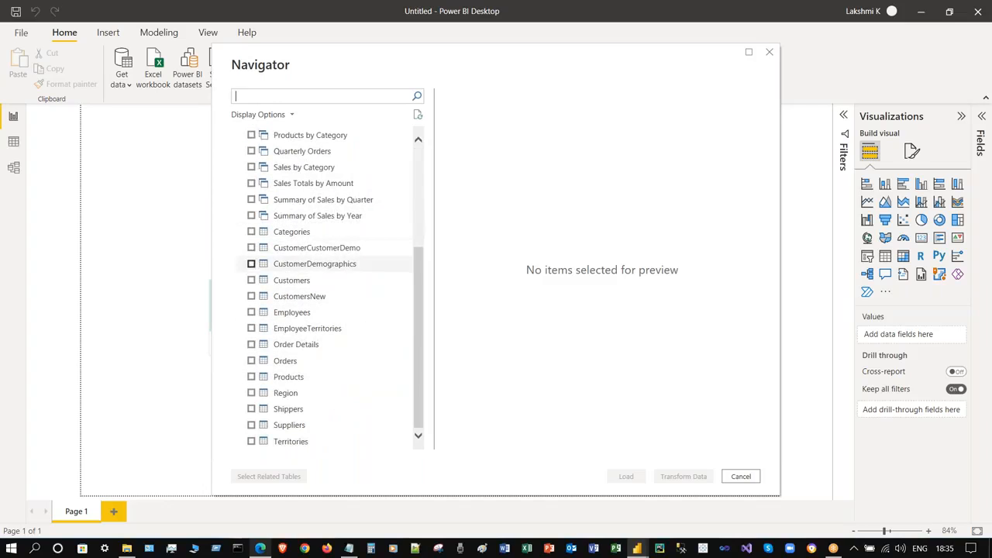
click(250, 361)
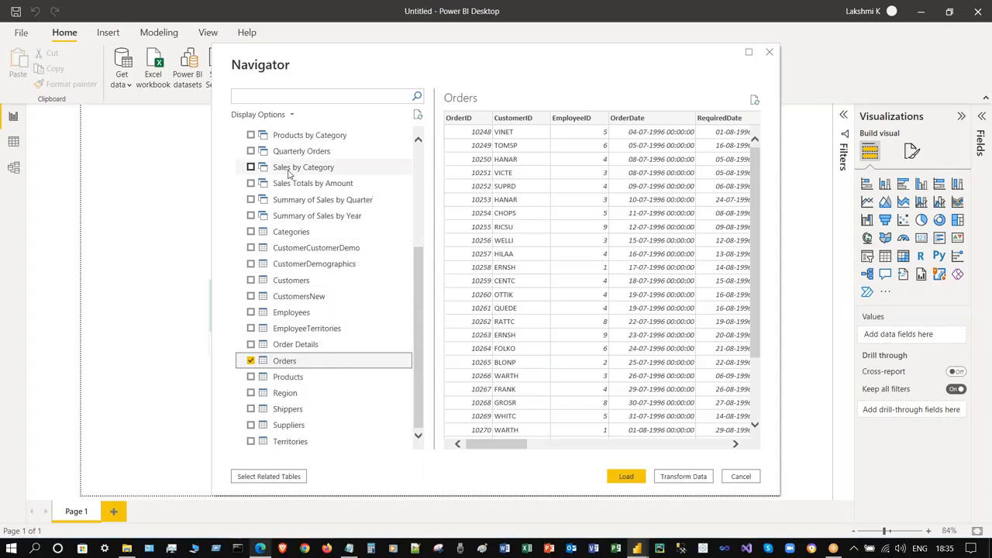
click(269, 476)
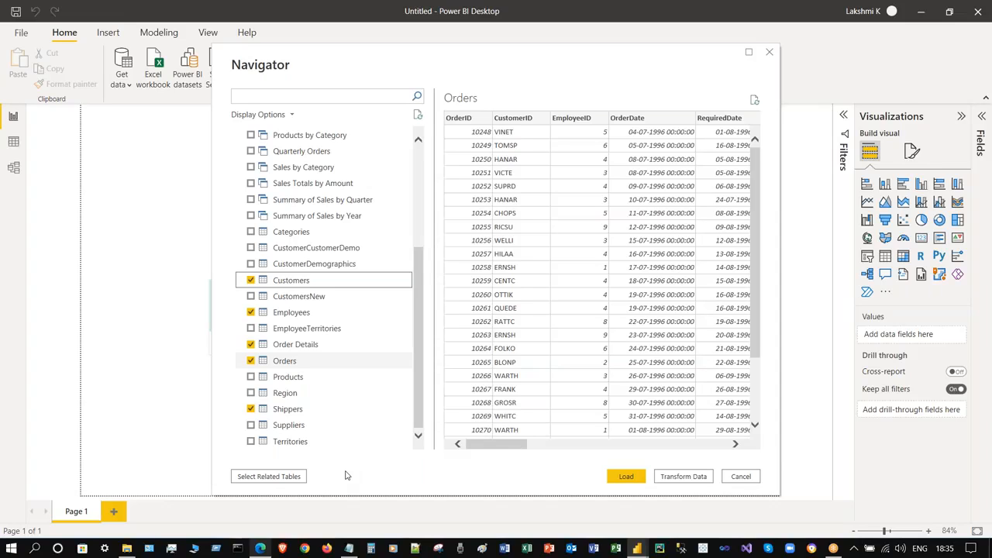
drag(420, 365, 420, 385)
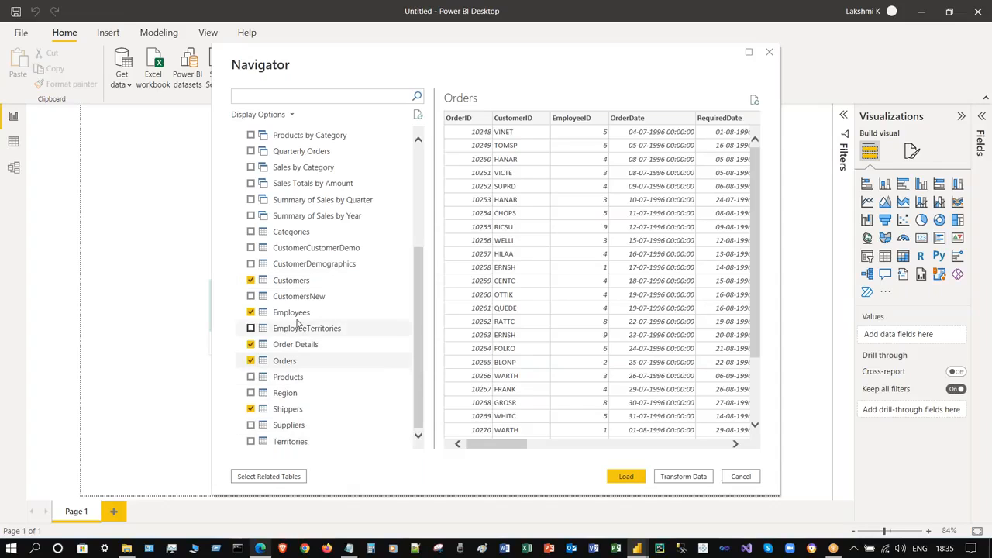
click(263, 376)
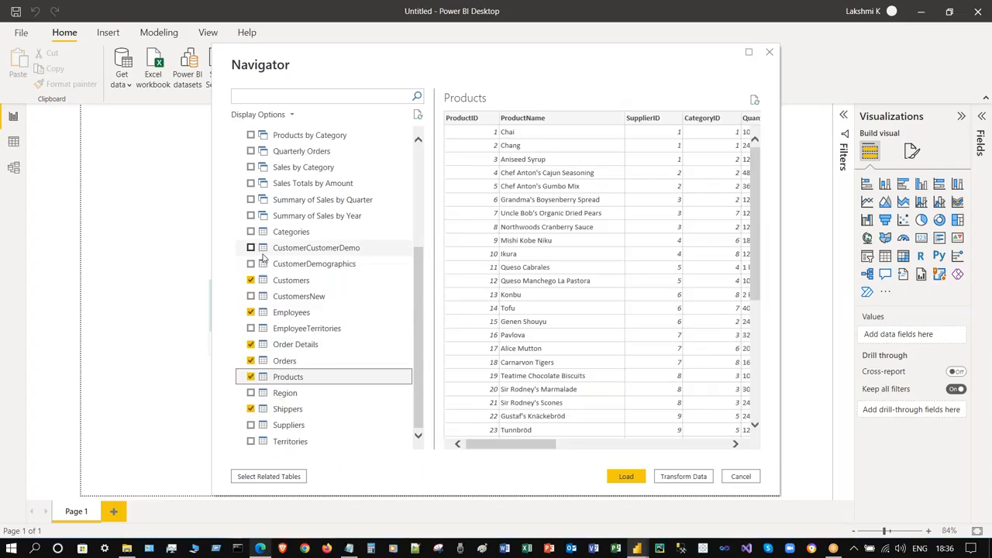
scroll(331, 434, up, 4)
- Switch the Navigator list to show only selected tables, then all tables again
click(292, 116)
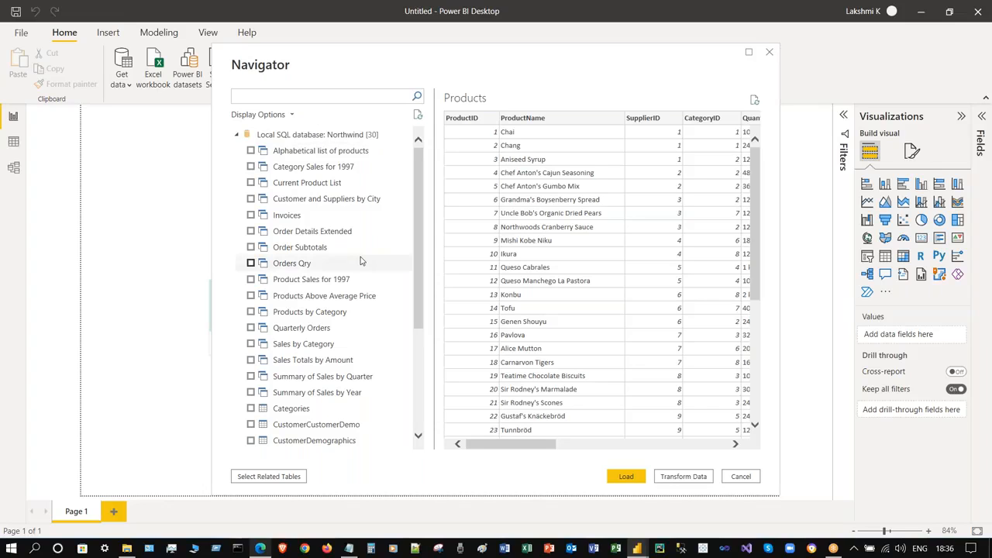
click(292, 116)
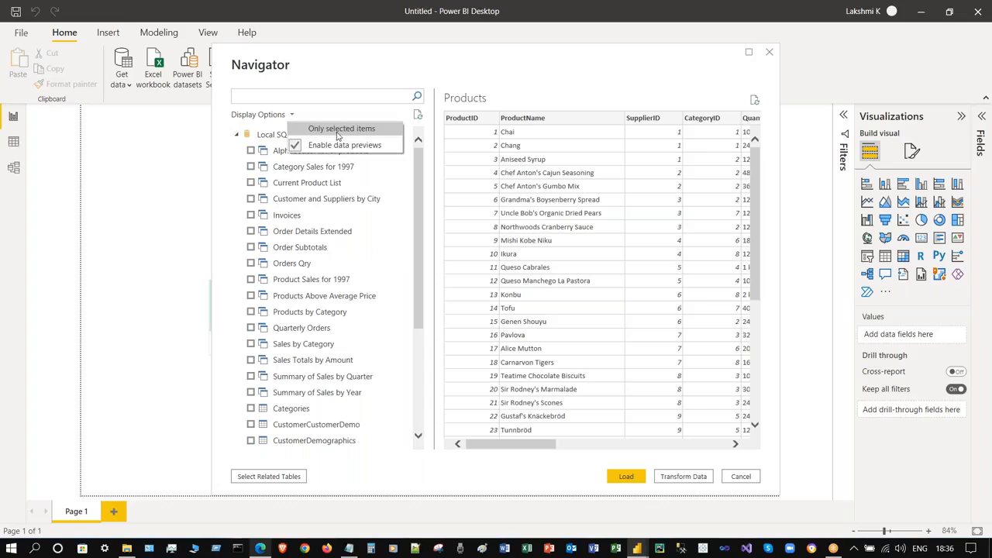
click(338, 135)
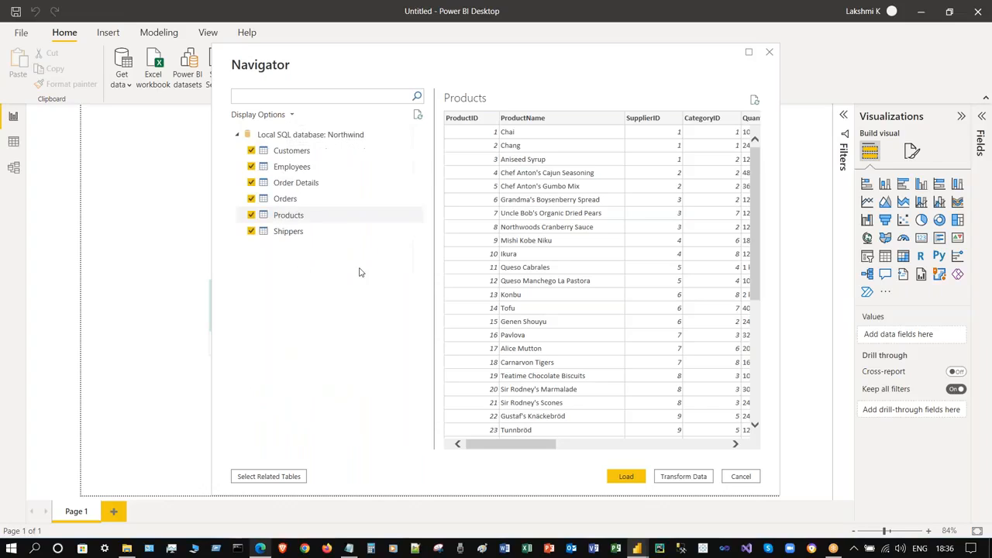
click(291, 116)
click(298, 128)
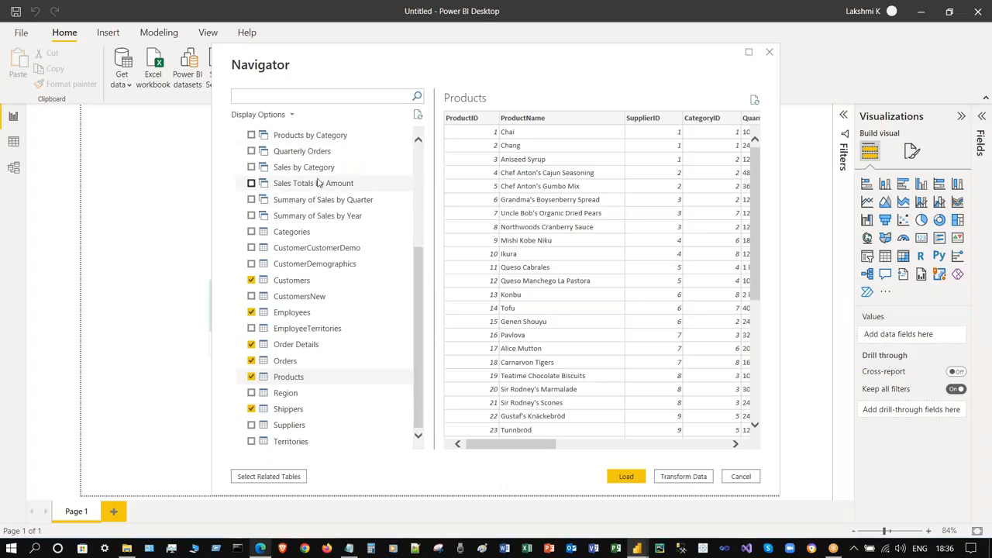
click(293, 116)
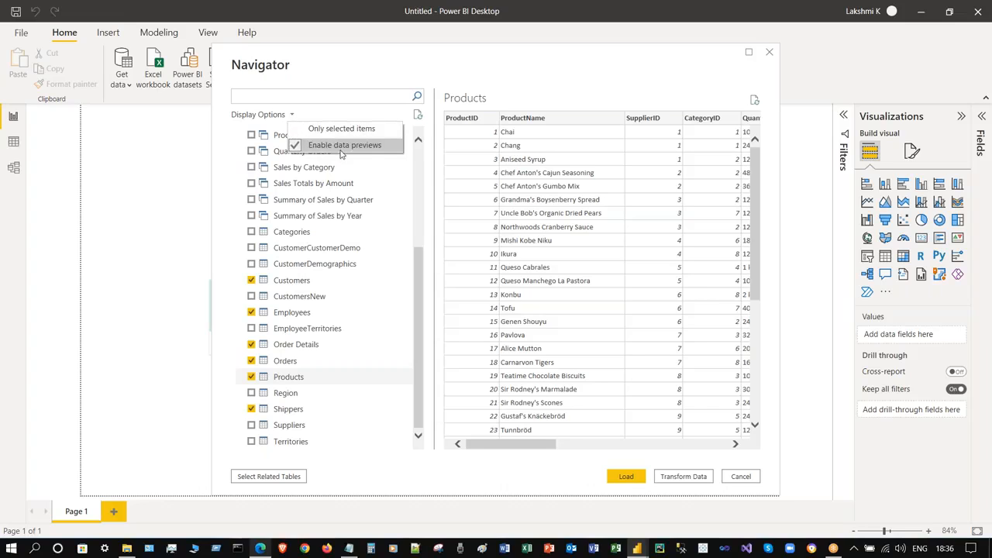
click(372, 118)
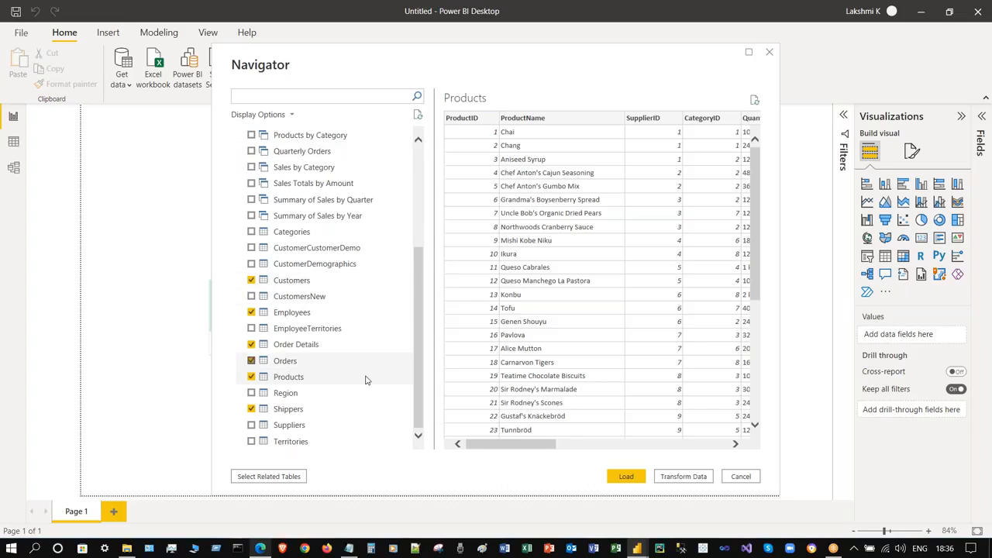
- Clear the Customers, Employees, Order Details, Orders, Products and Shippers selections
click(251, 280)
click(251, 312)
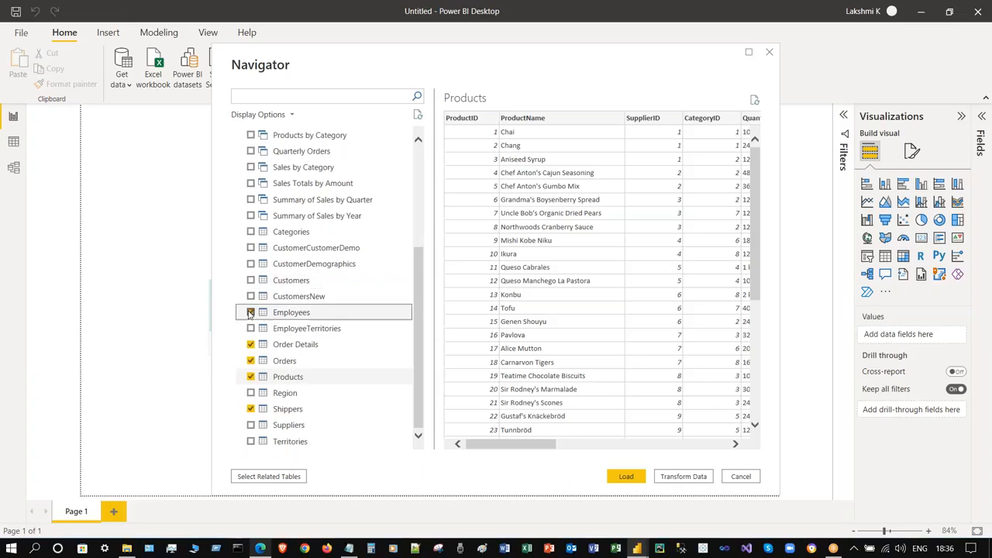
click(251, 345)
click(251, 361)
click(251, 377)
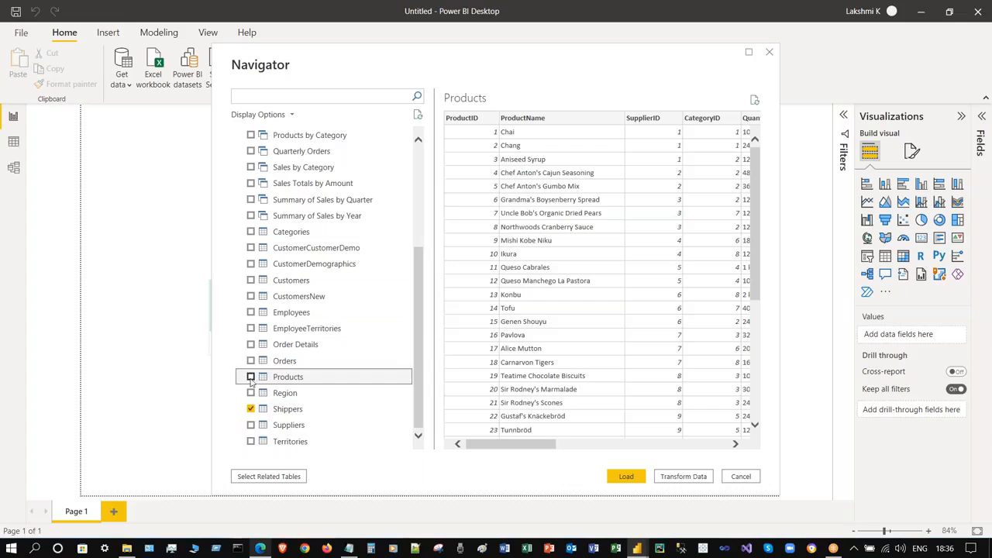
click(252, 409)
mouse_move(417, 322)
mouse_down()
mouse_move(416, 192)
mouse_move(415, 320)
mouse_up()
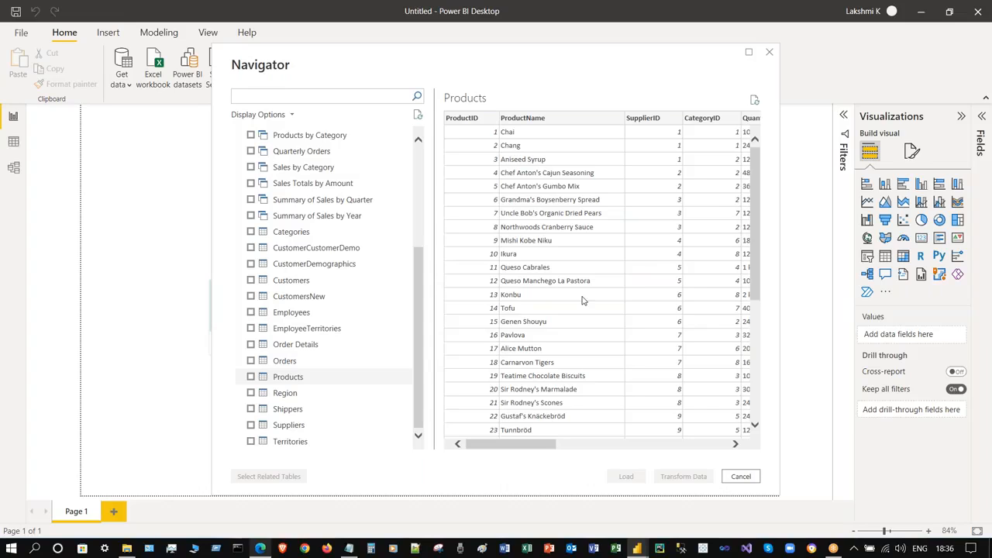
- Select Orders, Order Details, Products, Shippers, Suppliers, Employees, Customers and Categories
click(251, 360)
click(251, 344)
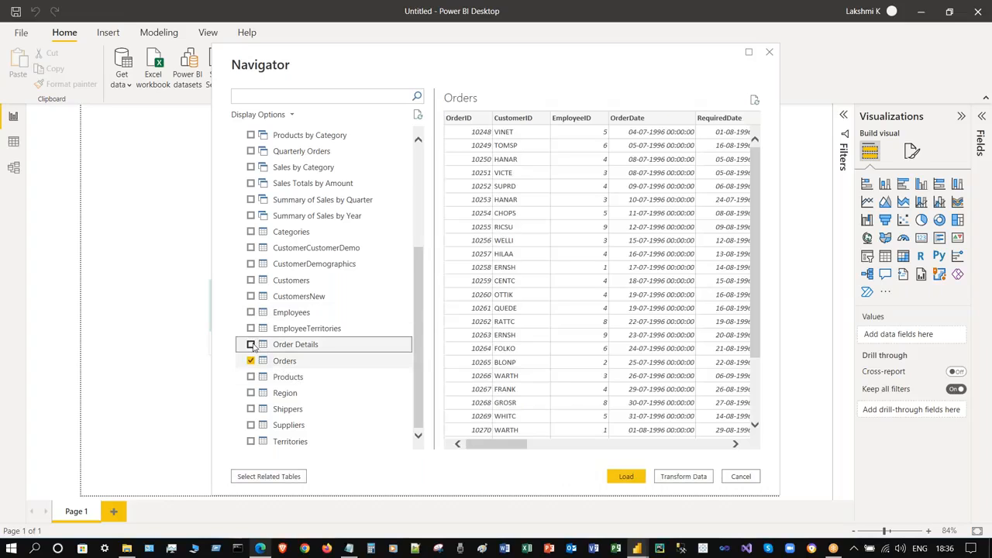
click(251, 377)
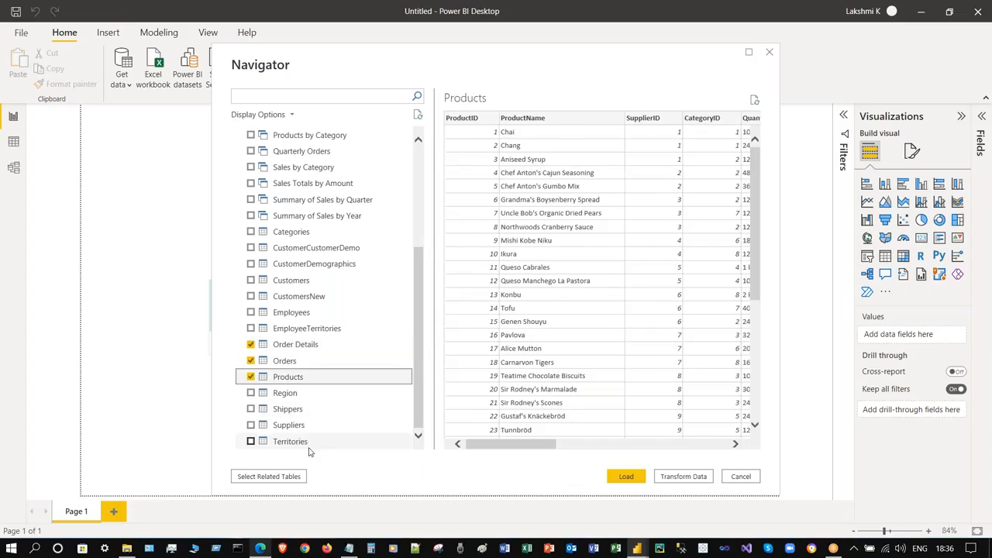
click(251, 409)
click(250, 425)
click(250, 312)
click(250, 280)
click(250, 232)
- Load the eight selected Northwind tables into the model
scroll(365, 368, up, 1)
scroll(365, 368, up, 3)
scroll(365, 368, down, 4)
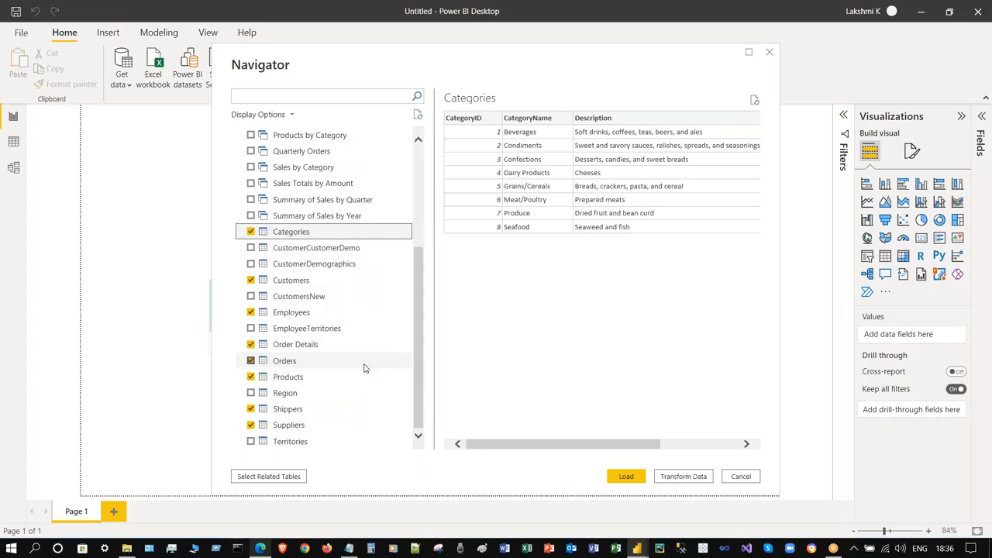
click(626, 476)
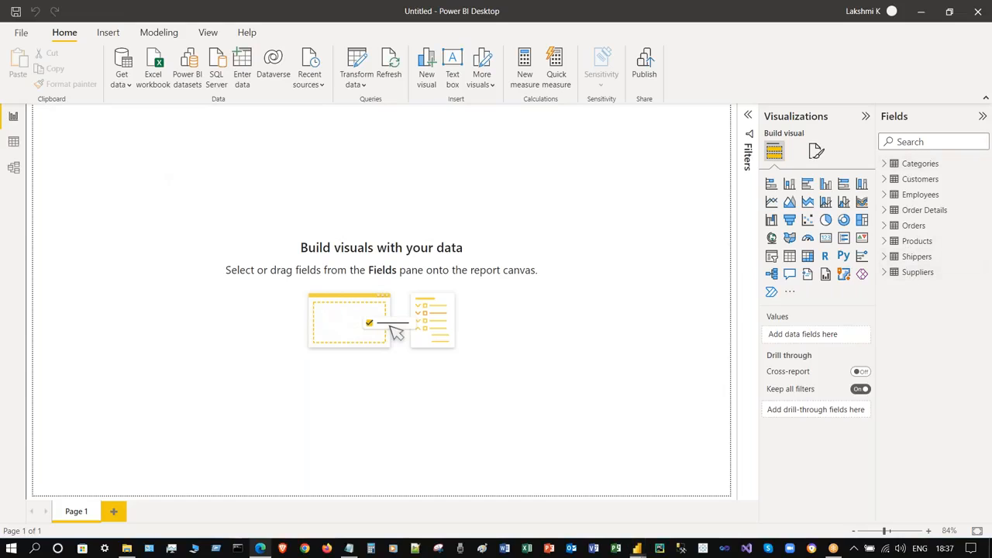
- Switch to Model view to see the Northwind tables and their one-to-many links
click(13, 168)
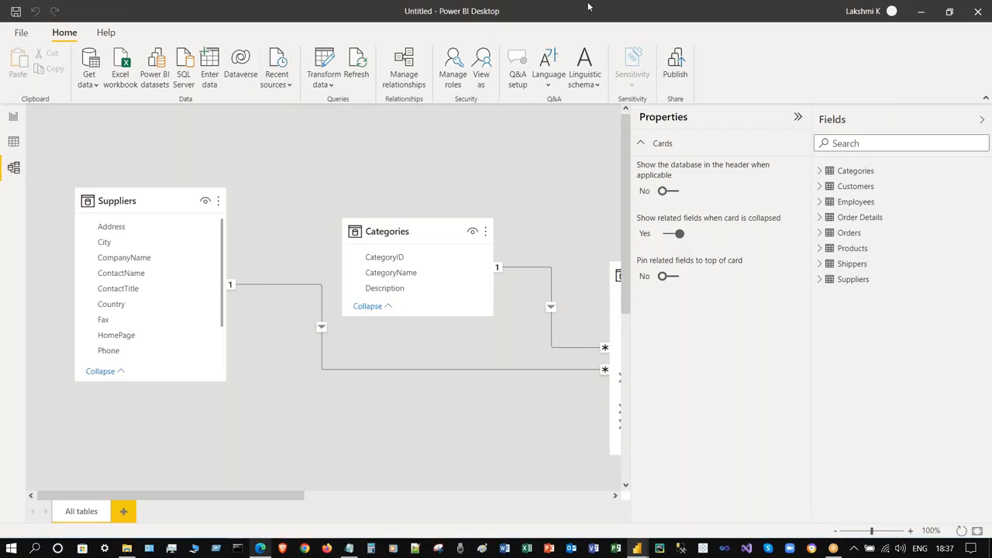
- Collapse the Fields and Properties panes and fit the model diagram to the page
click(981, 120)
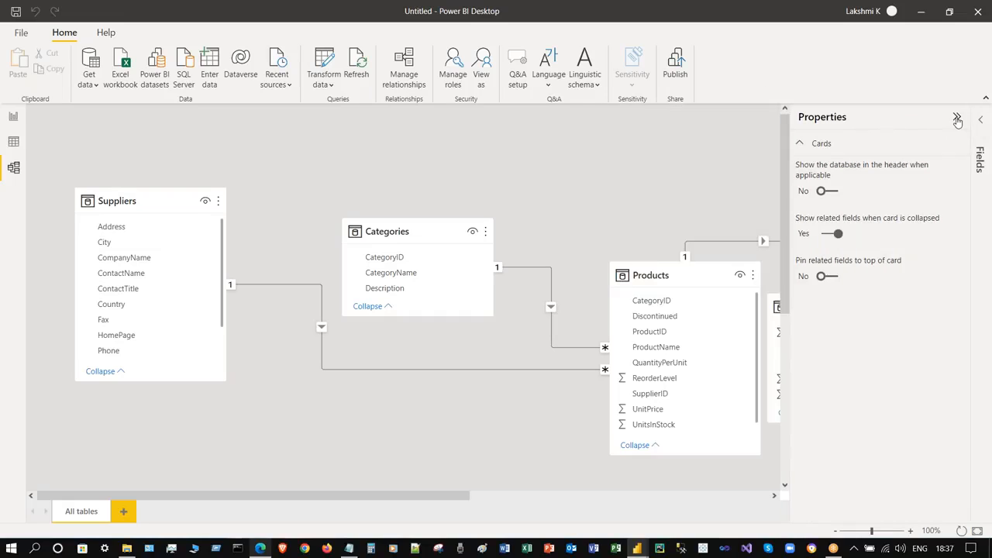
click(956, 117)
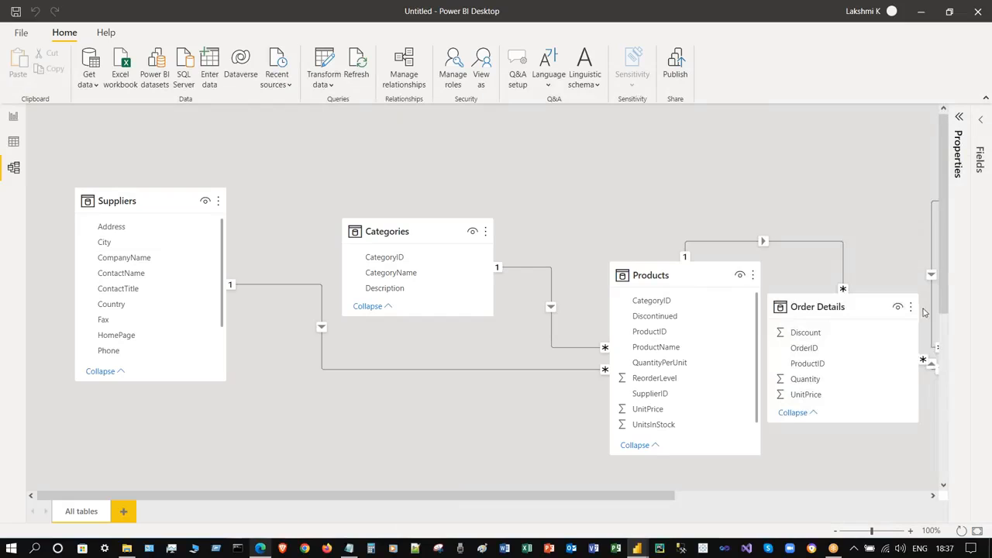
scroll(940, 202, down, 3)
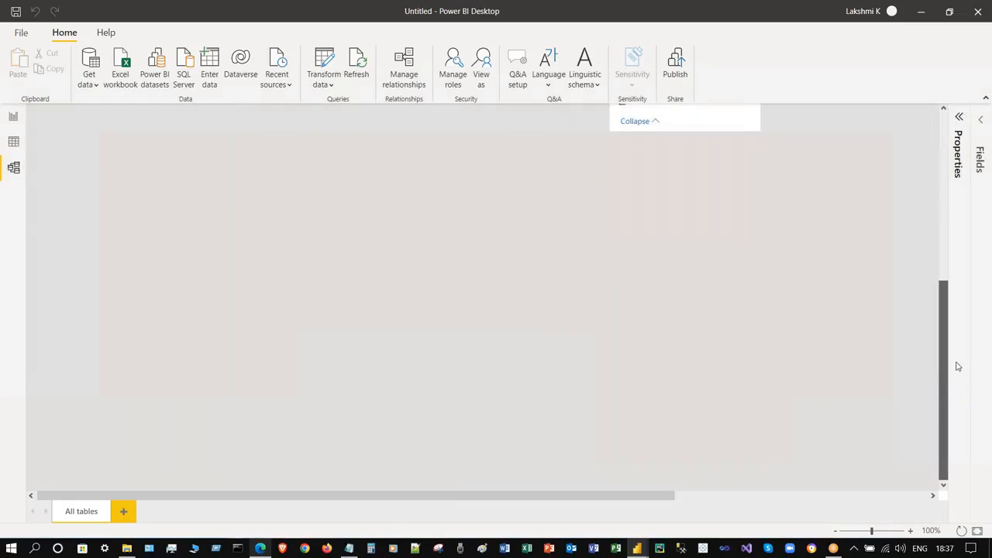
scroll(938, 192, up, 3)
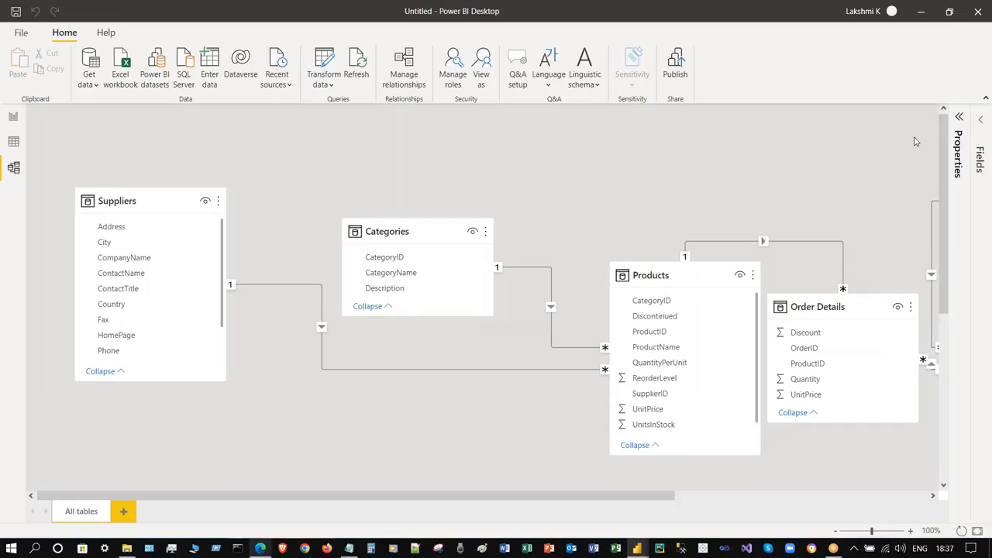
click(977, 531)
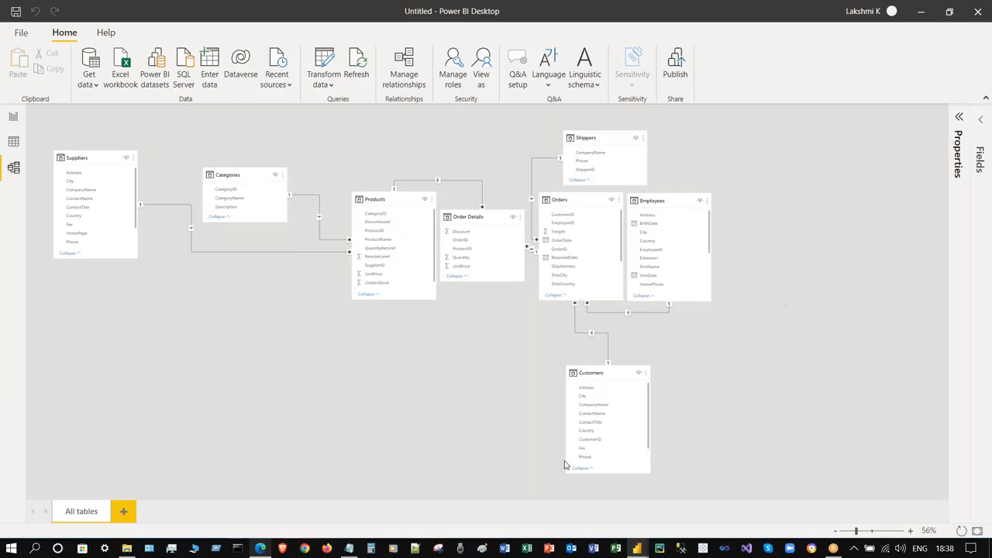
- Move Customers below Orders and Employees right, re-fit, and zoom to 59%
drag(613, 372, 589, 370)
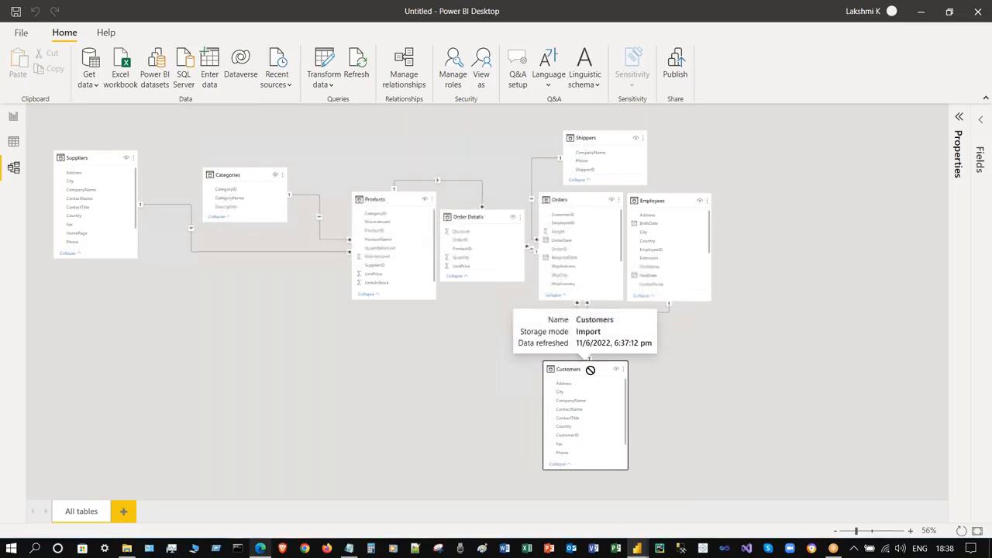
drag(671, 200, 739, 193)
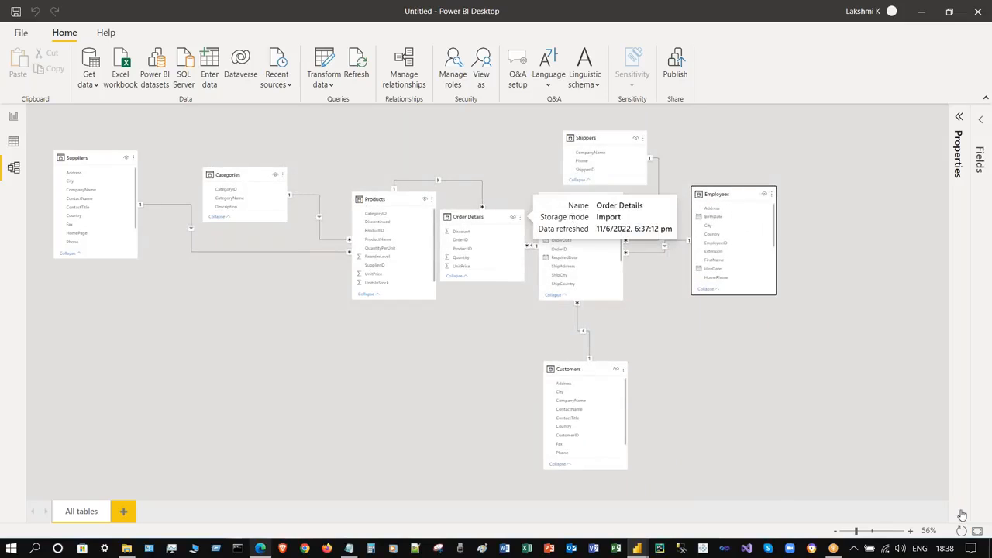
click(978, 531)
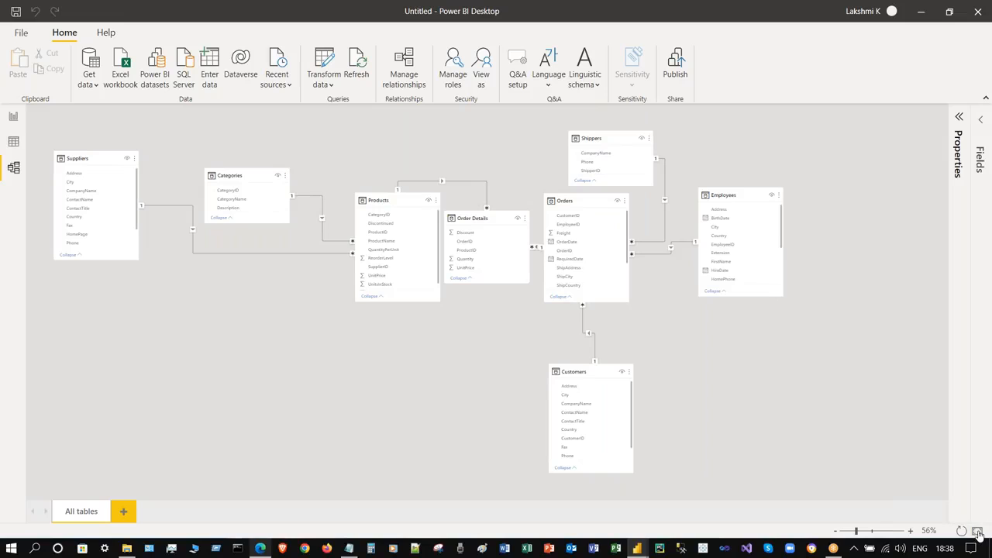
drag(856, 532, 858, 531)
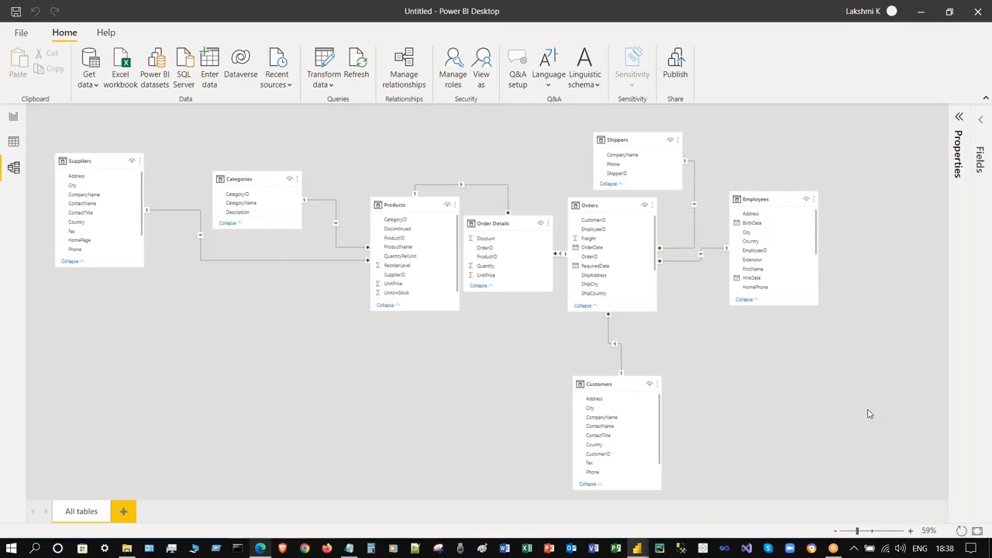
scroll(844, 396, up, 1)
scroll(845, 396, down, 1)
scroll(846, 396, up, 1)
scroll(845, 396, down, 1)
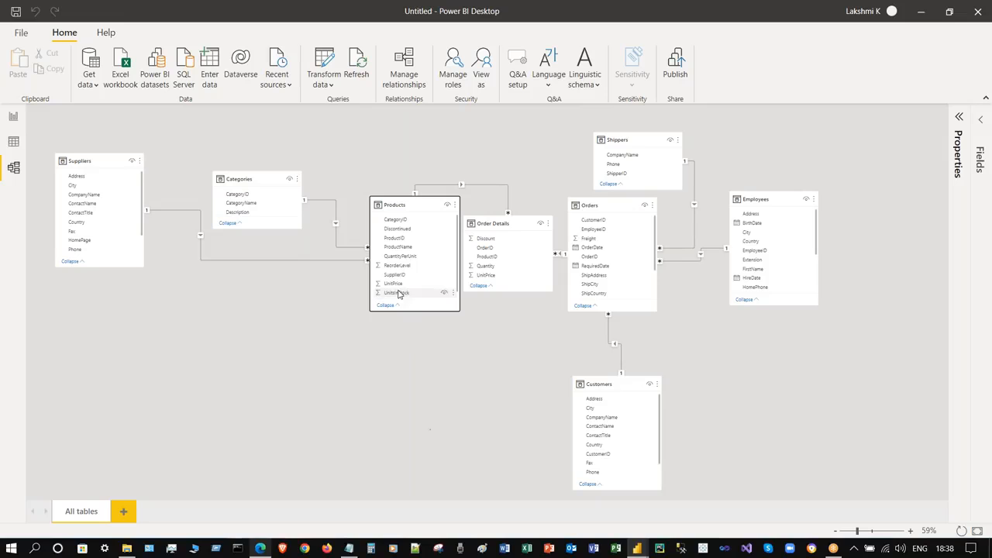
- Resize the Products and Order Details tables and nudge Orders to the right
drag(416, 312, 430, 489)
drag(430, 429, 433, 325)
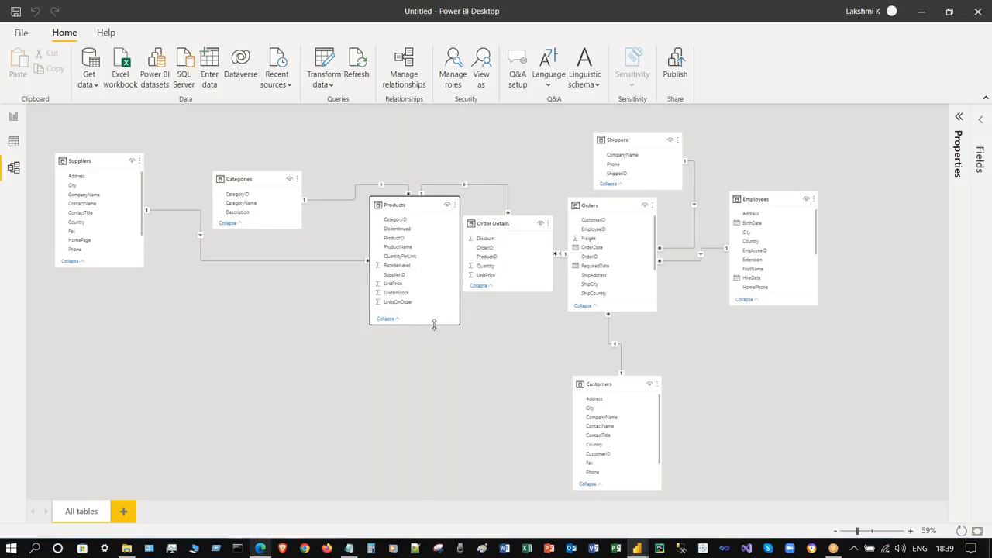
mouse_move(507, 290)
mouse_down()
mouse_move(505, 316)
mouse_move(505, 302)
mouse_up()
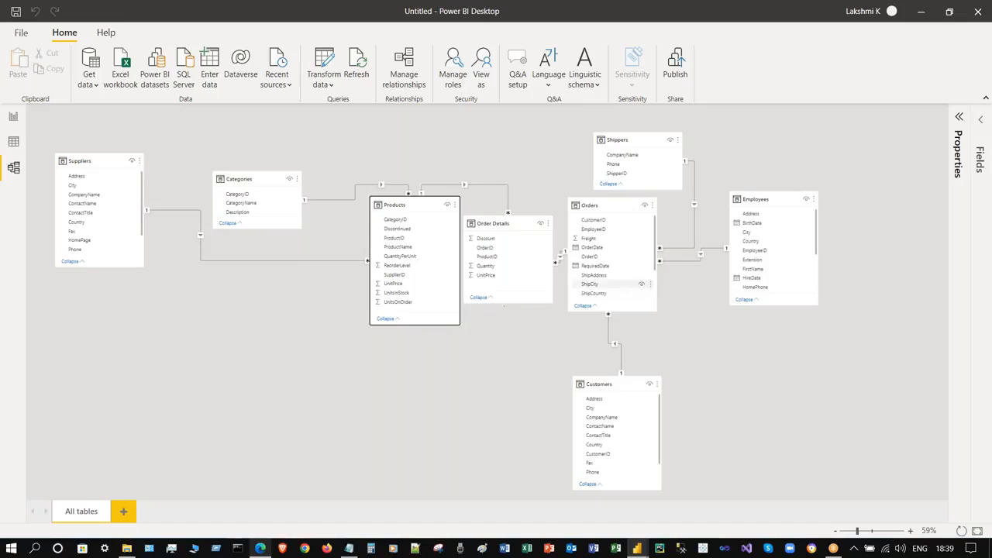
click(619, 204)
drag(619, 204, 639, 206)
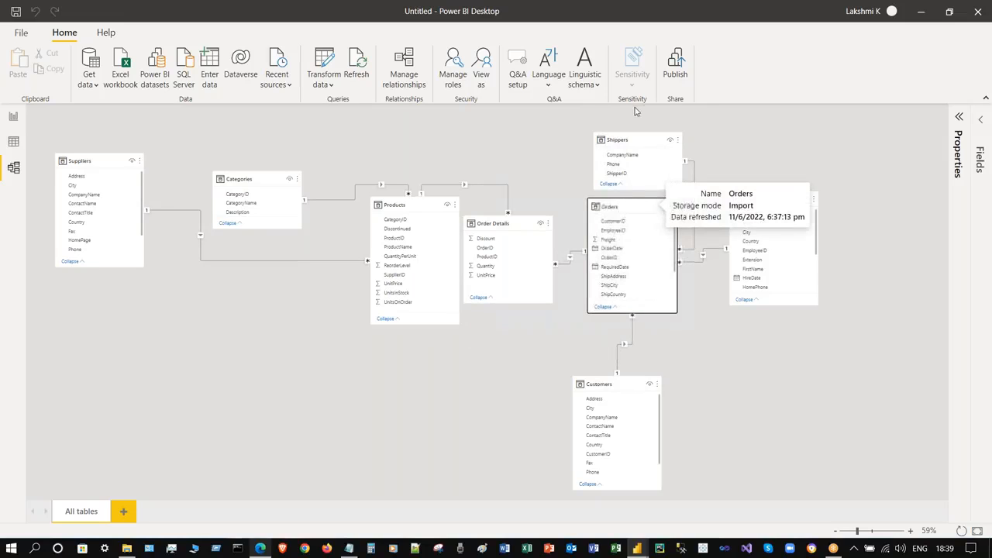
- Adjust Shippers slightly and move the Customers table up under Orders
click(630, 137)
drag(630, 137, 629, 137)
click(827, 413)
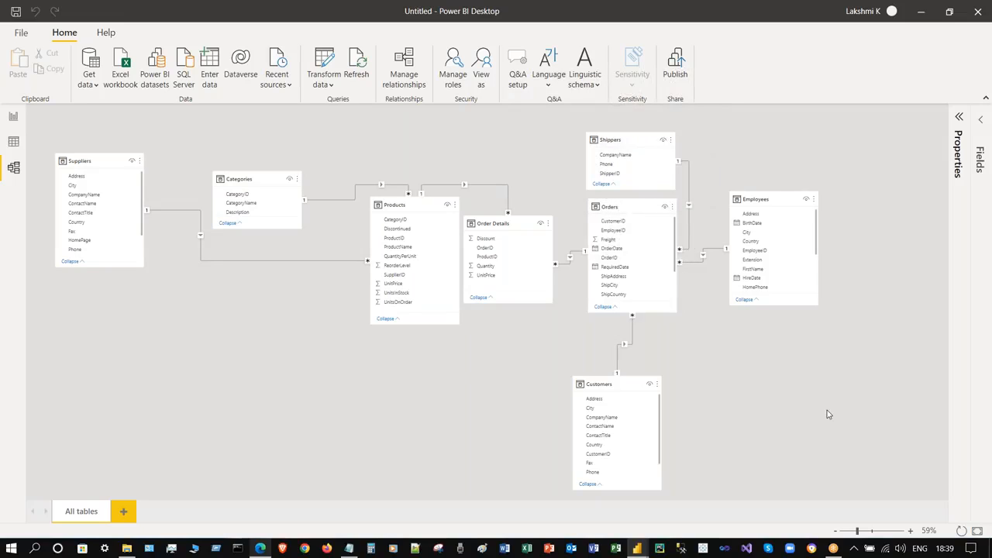
click(634, 137)
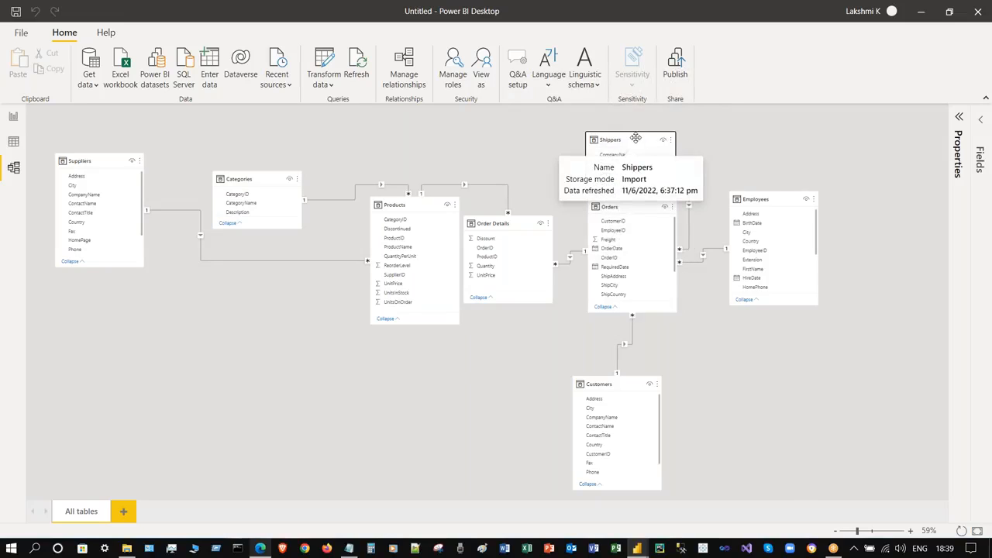
click(791, 383)
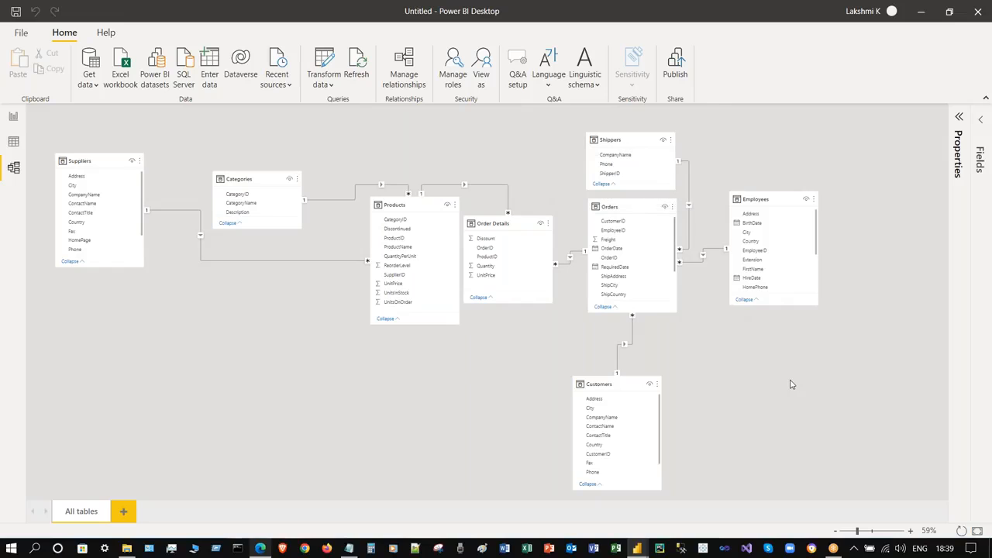
click(628, 207)
click(783, 441)
click(625, 380)
drag(624, 381, 642, 344)
click(897, 394)
- Lengthen Customers, Employees, Categories and Suppliers, and move Suppliers lower on the canvas
mouse_move(635, 451)
mouse_down()
mouse_move(637, 486)
mouse_move(638, 469)
mouse_up()
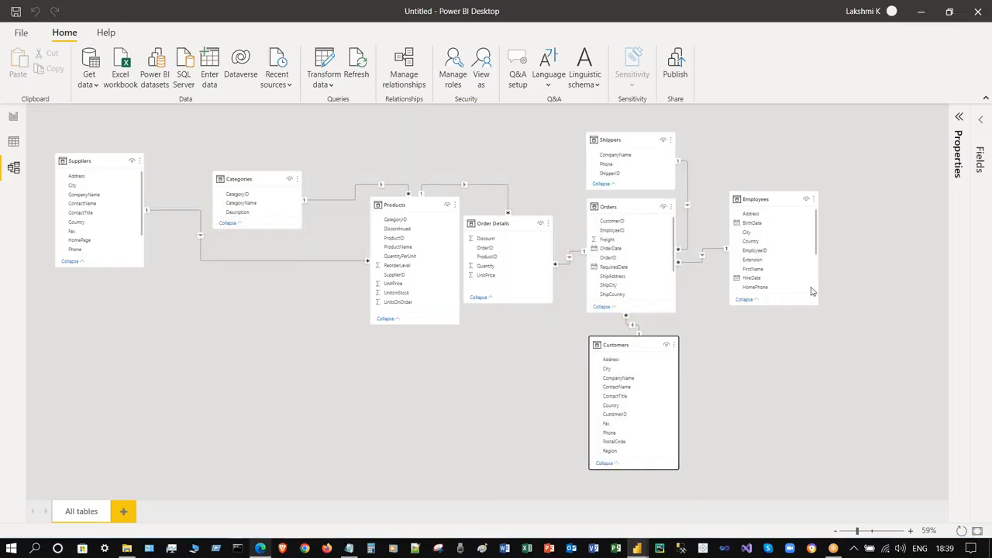
drag(779, 364, 783, 395)
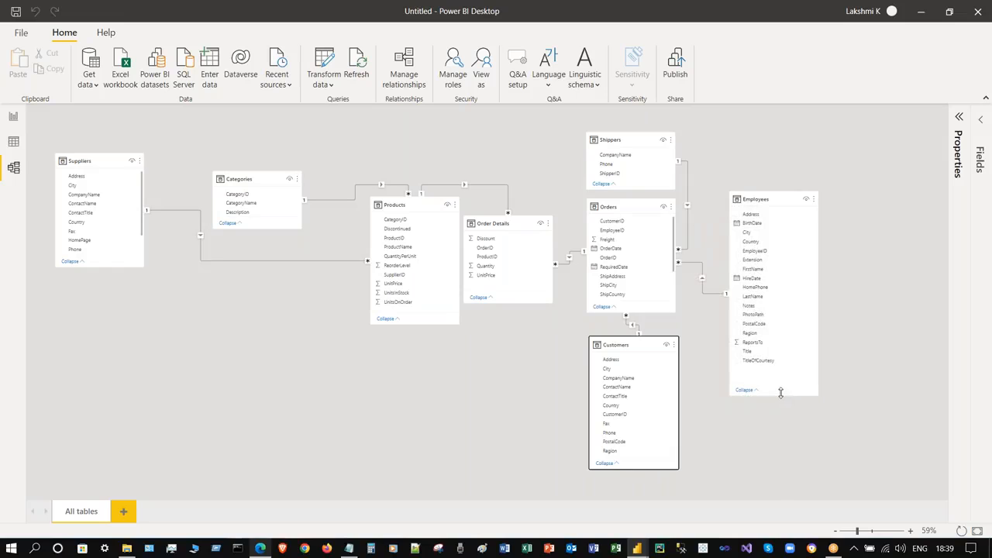
click(268, 229)
mouse_move(257, 229)
mouse_down()
mouse_move(257, 250)
mouse_move(258, 237)
mouse_up()
drag(93, 168, 93, 213)
drag(107, 313, 122, 429)
drag(103, 203, 113, 199)
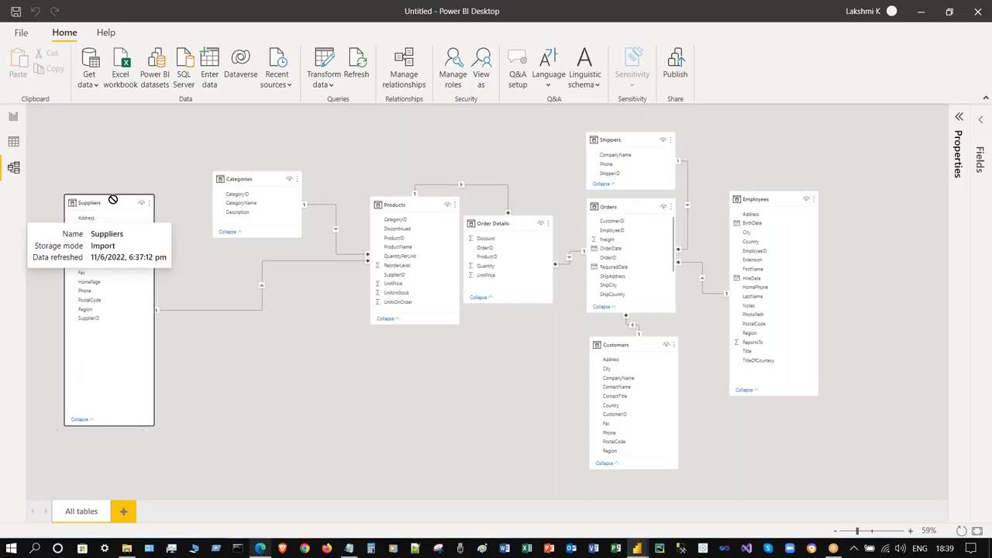
click(454, 372)
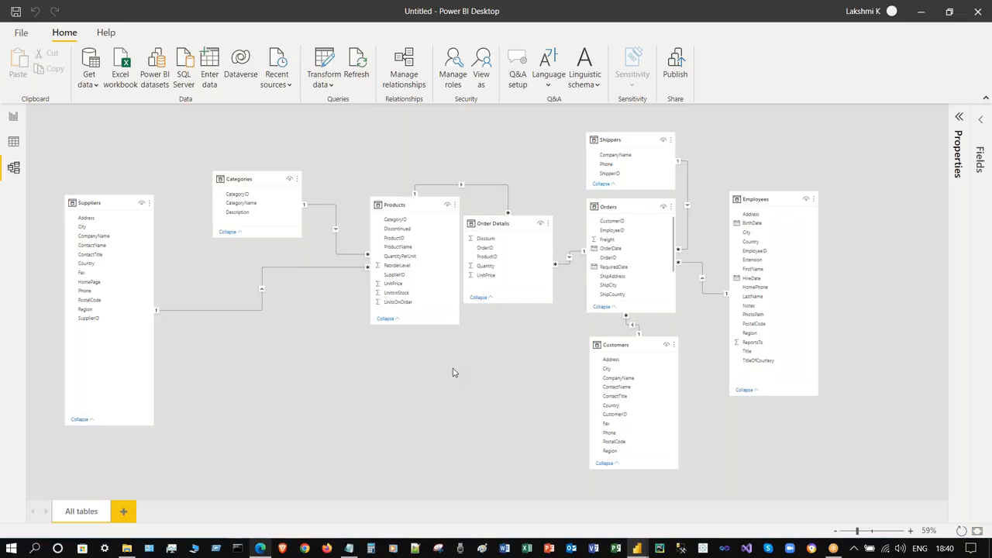
- Shift Products left, Order Details up-right, and Customers to the lower left of Orders
drag(385, 203, 365, 202)
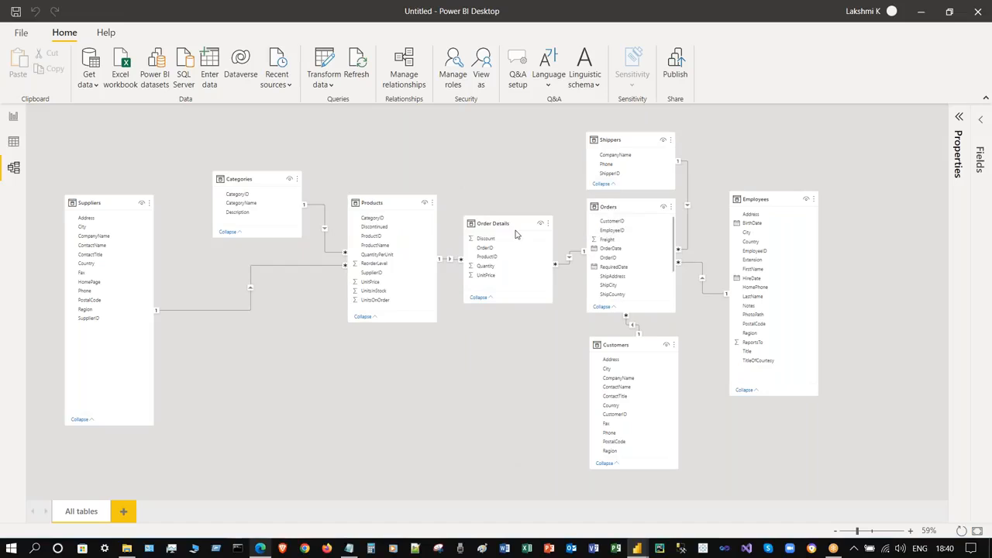
drag(512, 220, 517, 216)
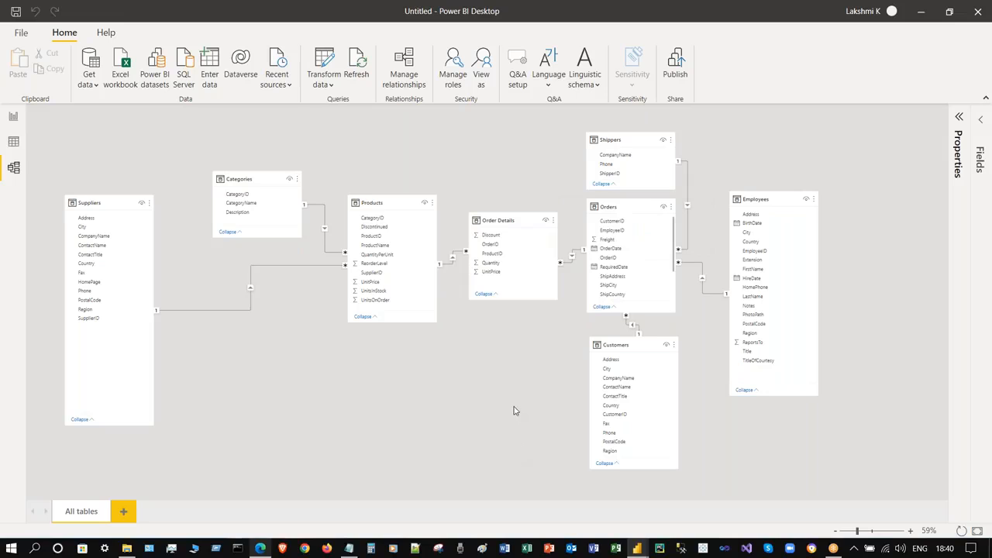
click(624, 135)
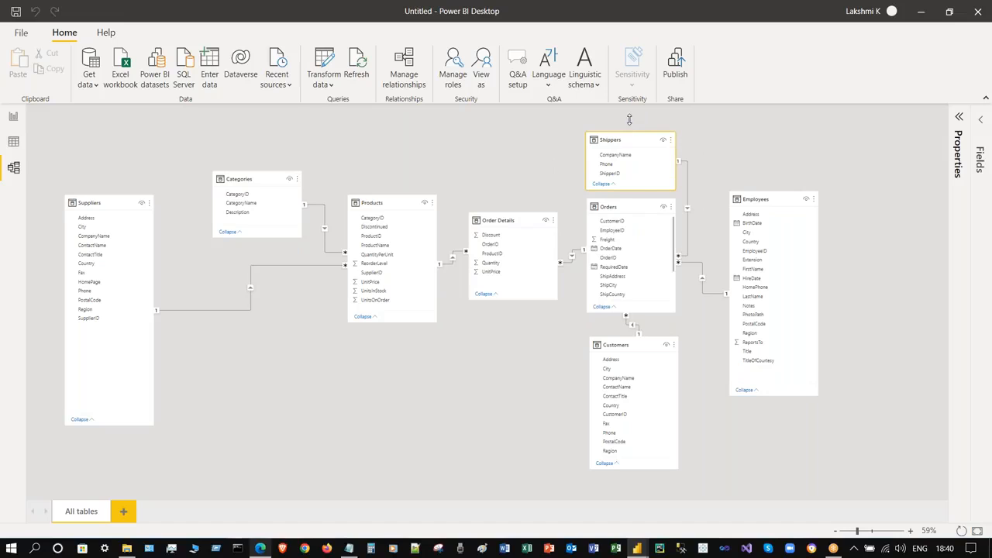
click(437, 353)
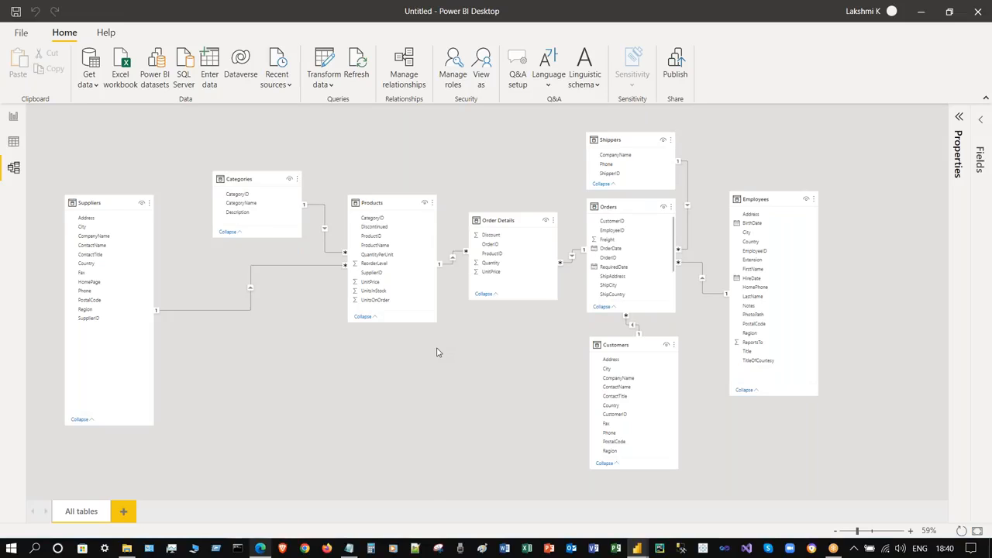
drag(624, 346, 421, 364)
- Lengthen Orders to show all shipping fields and nudge Employees up and right
drag(616, 312, 619, 368)
mouse_move(773, 199)
mouse_down()
mouse_move(785, 192)
mouse_move(784, 214)
mouse_up()
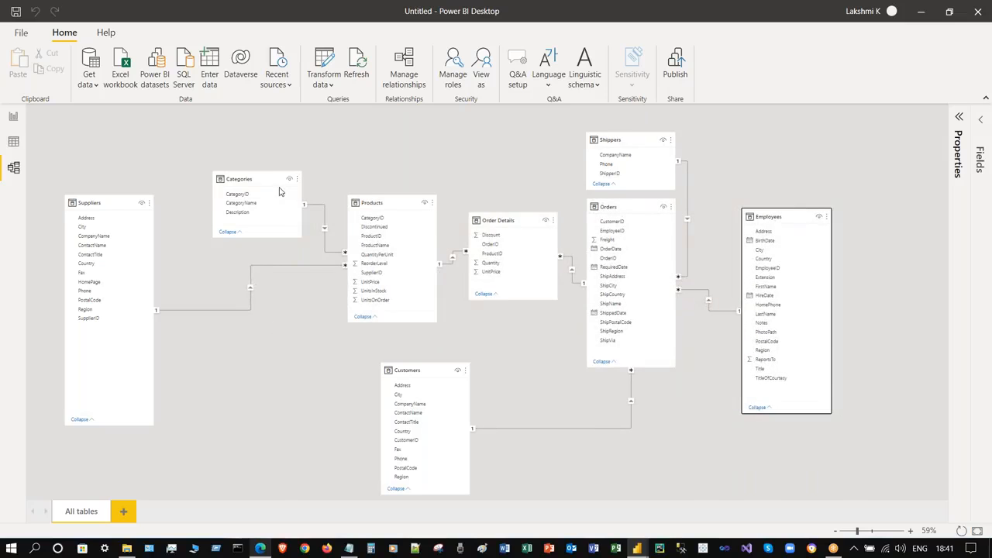
click(296, 378)
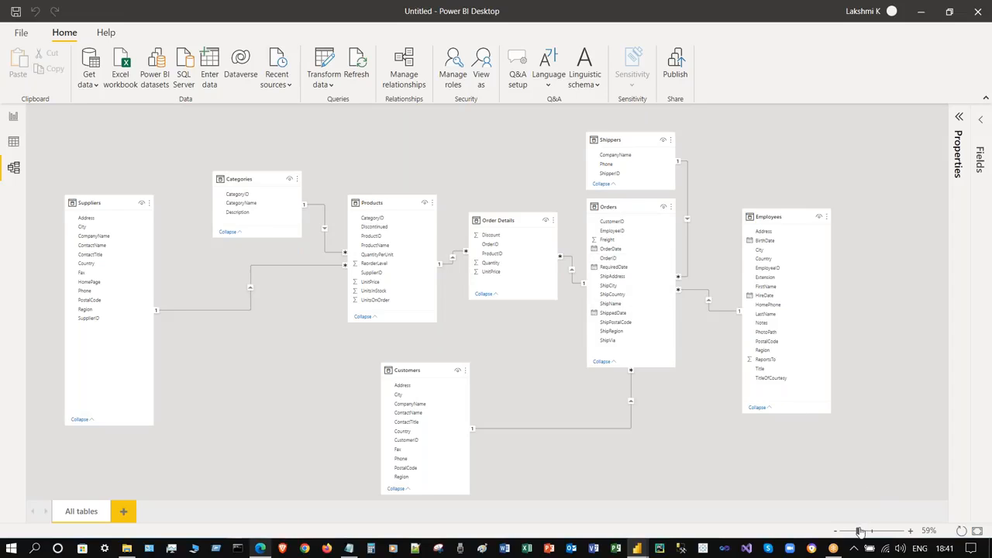
- Zoom the diagram to 79% and select Orders, then the Order Details table
drag(859, 531, 871, 533)
scroll(664, 333, up, 2)
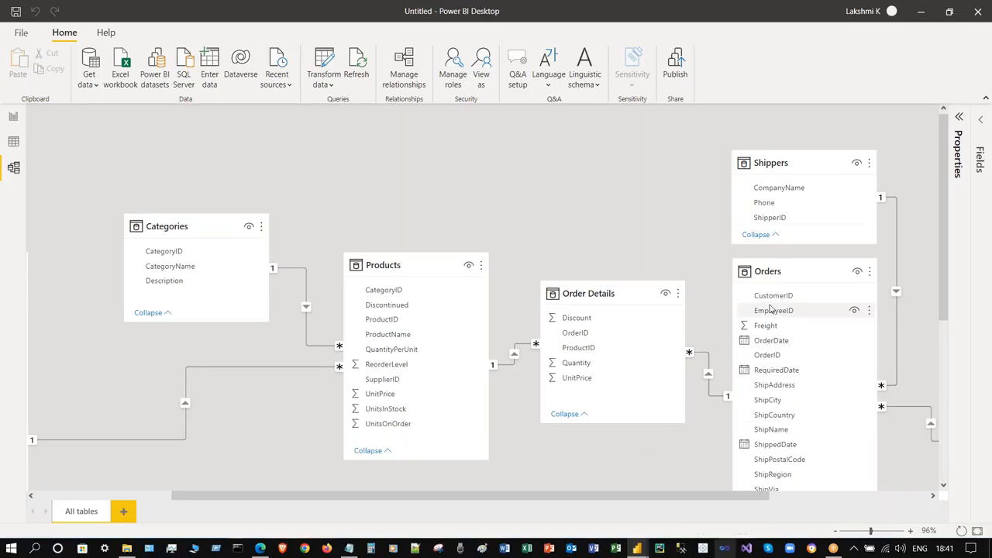
click(797, 271)
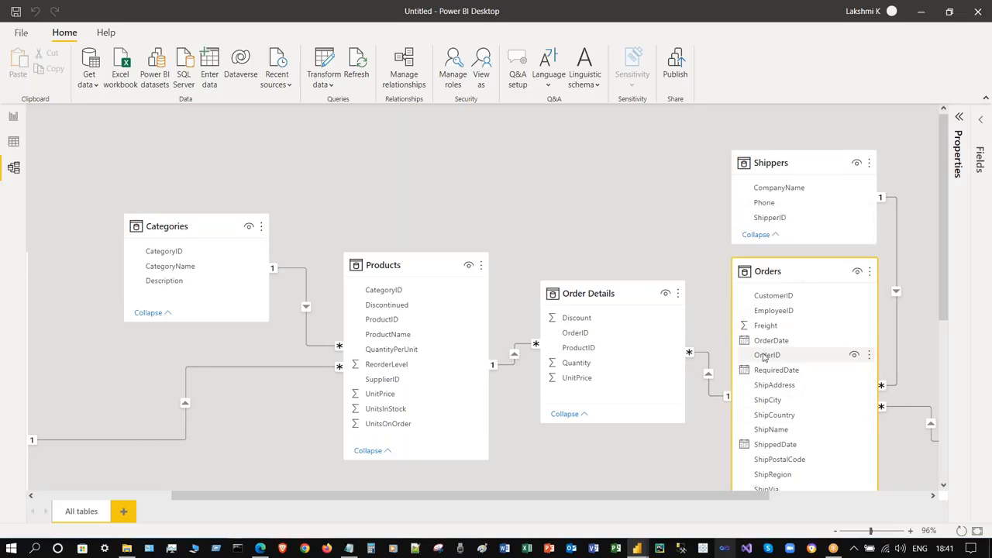
click(620, 296)
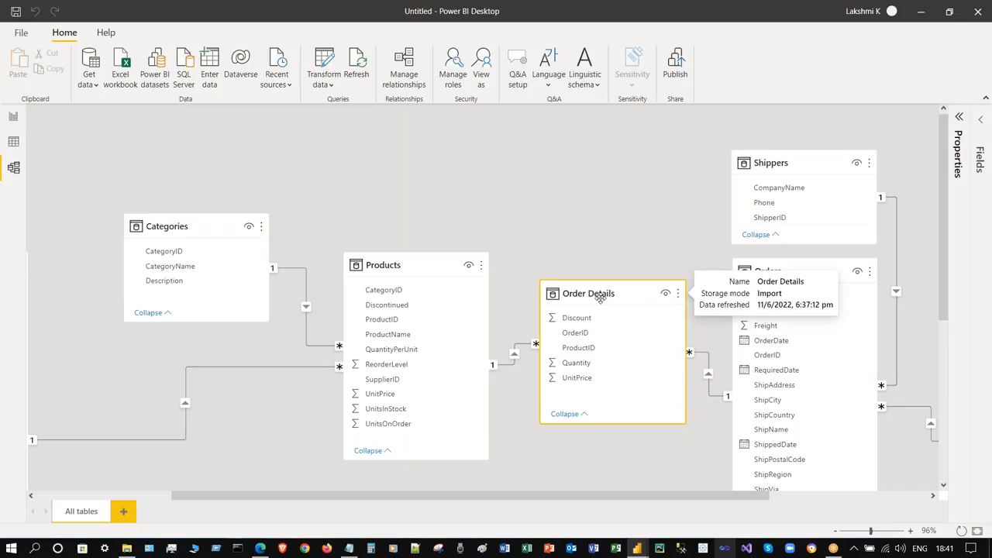
double_click(708, 379)
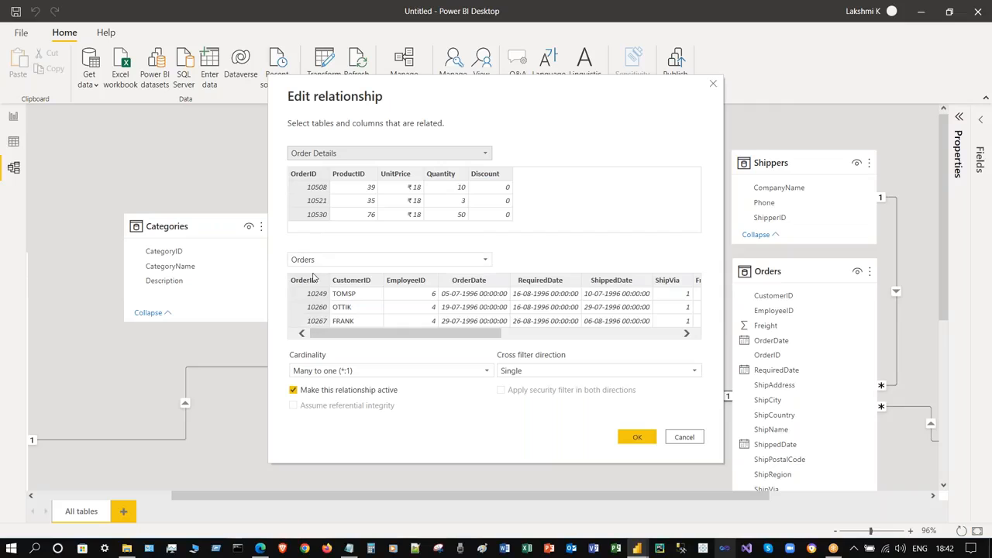
drag(477, 333, 372, 348)
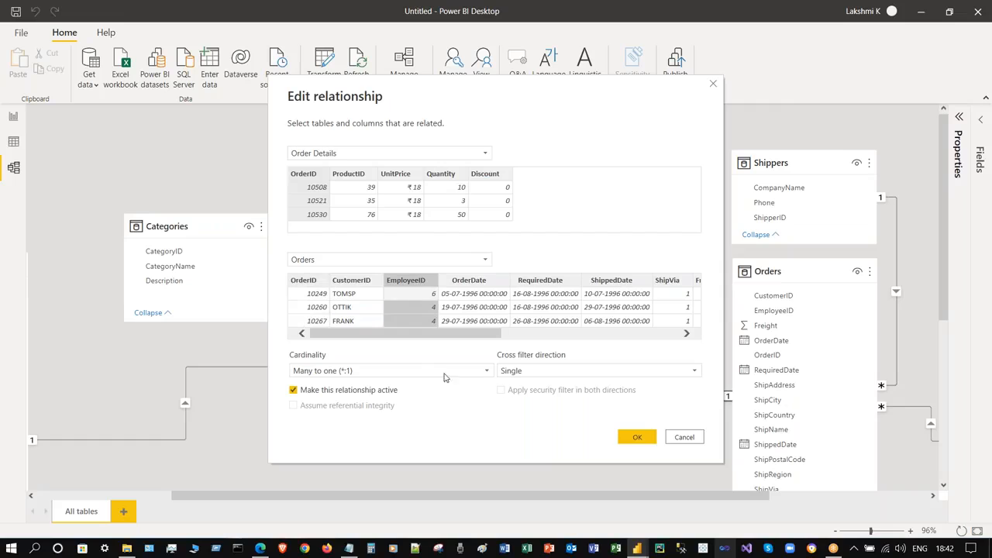
click(417, 324)
click(314, 293)
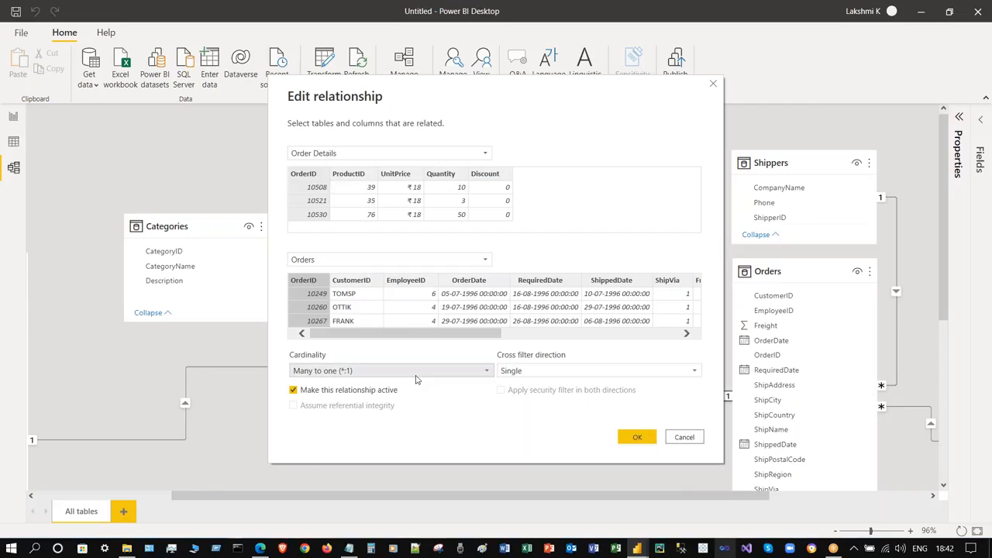
click(694, 439)
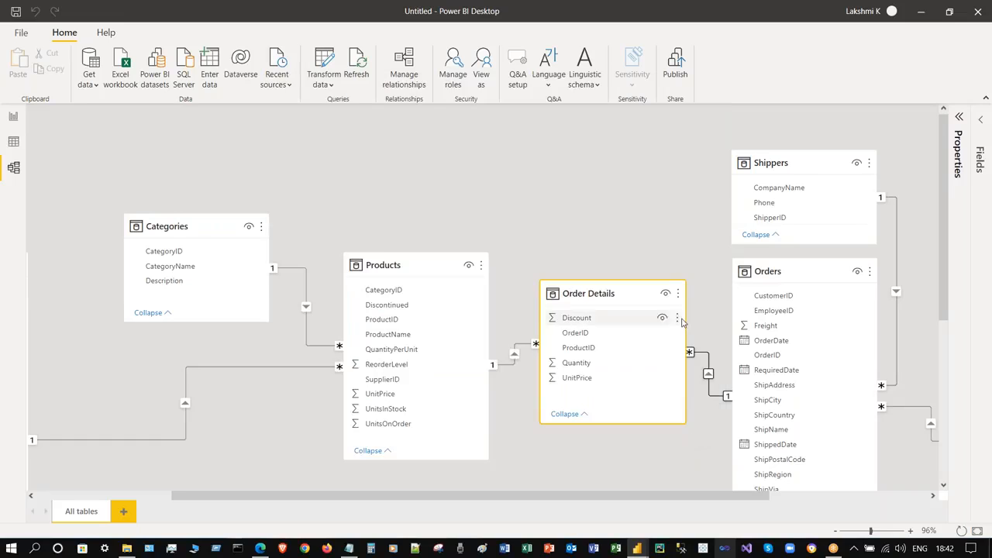
double_click(703, 356)
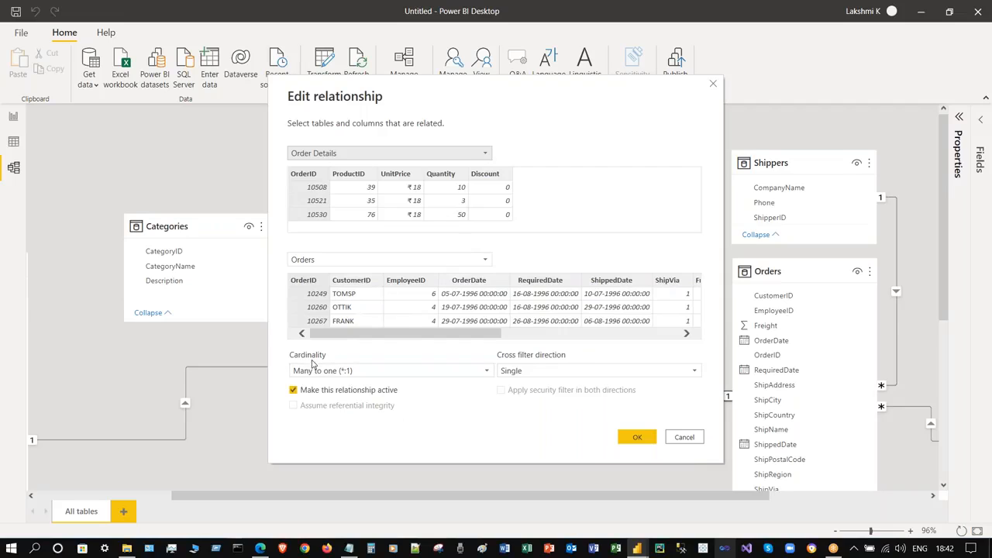
click(355, 372)
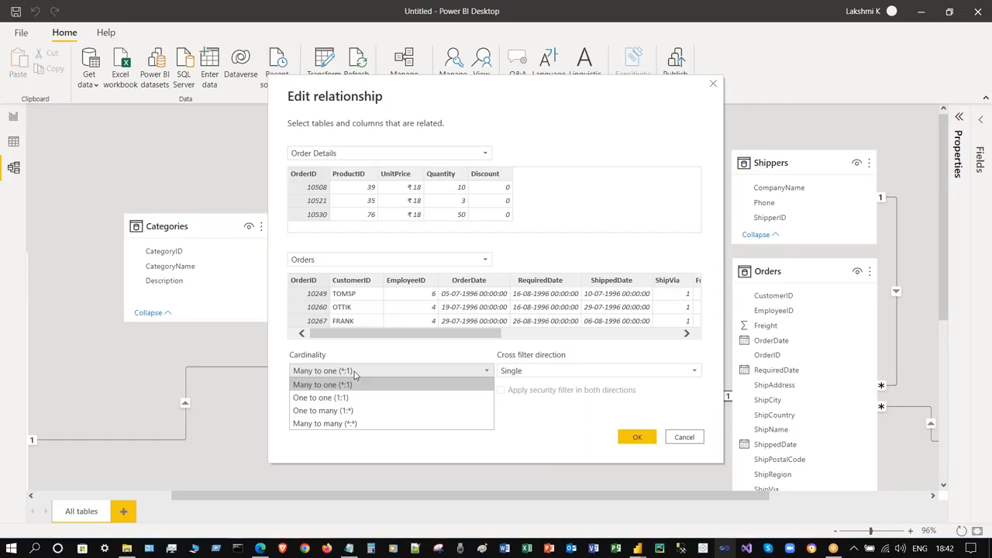
click(435, 357)
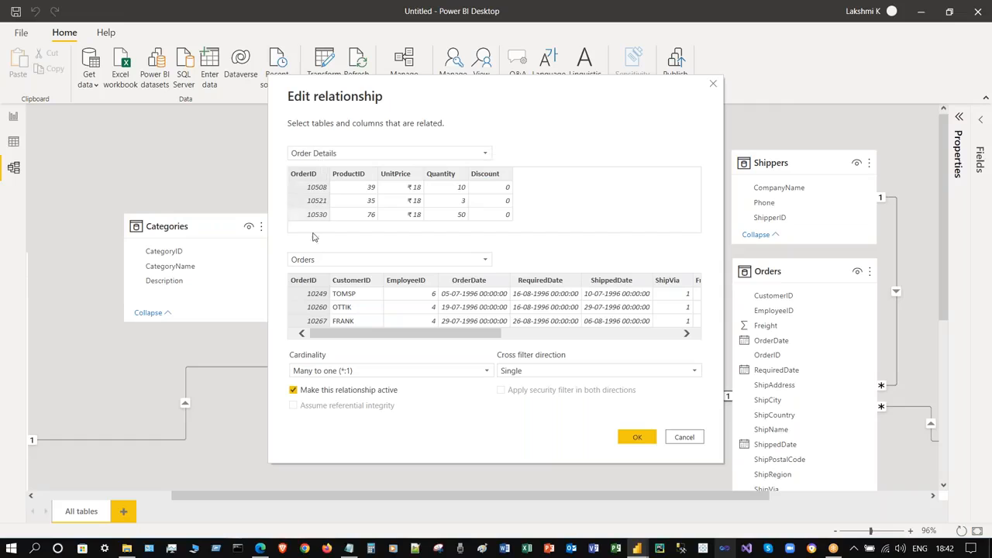
click(682, 439)
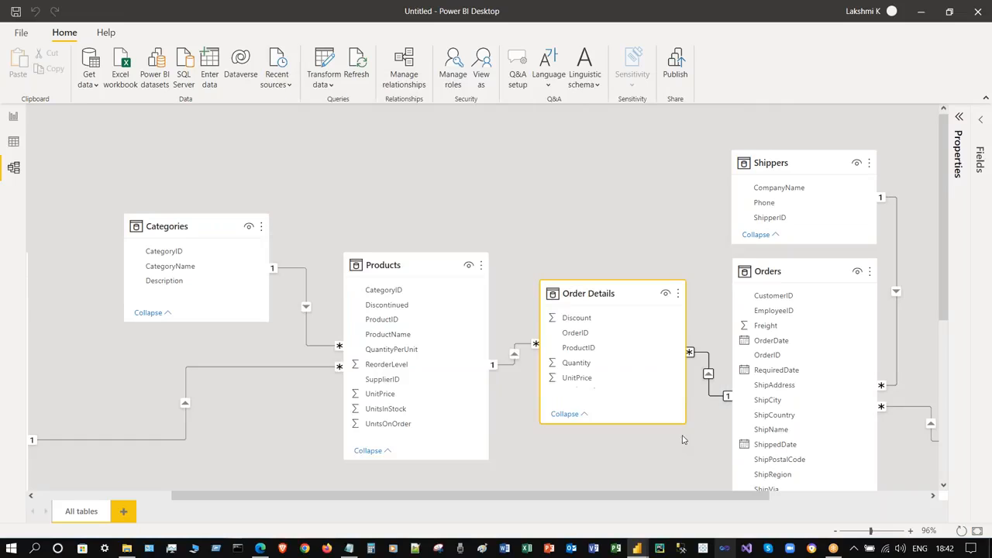
double_click(728, 398)
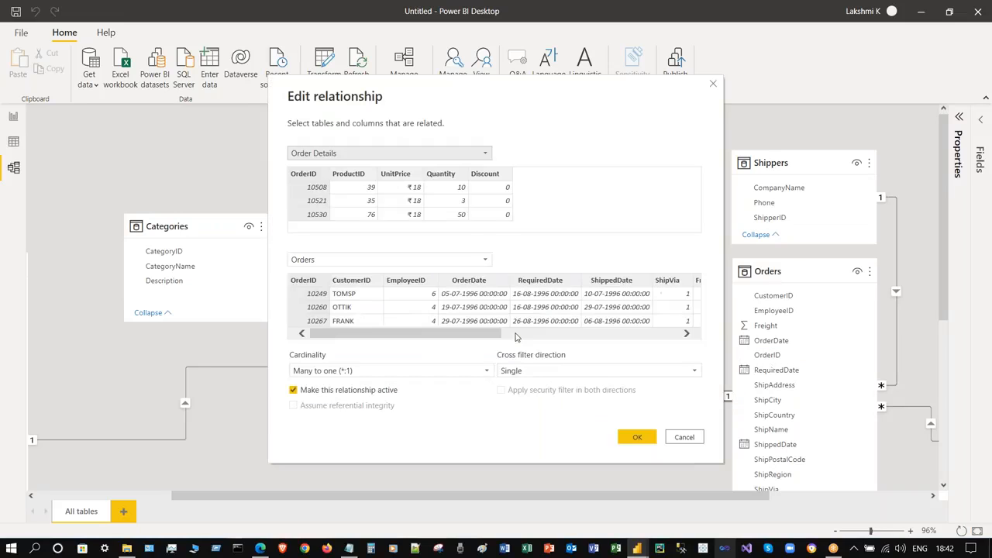
click(375, 155)
click(585, 128)
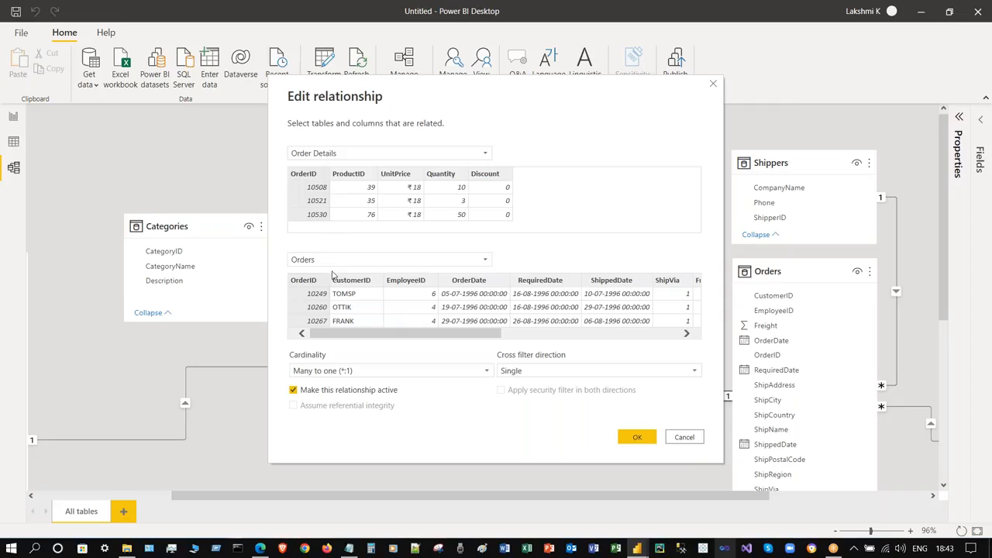
click(293, 390)
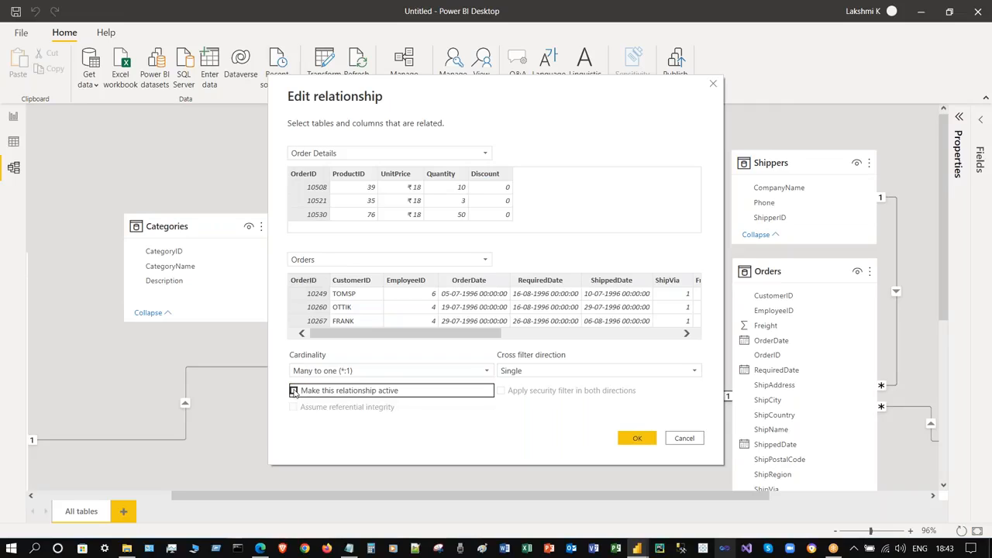
click(292, 390)
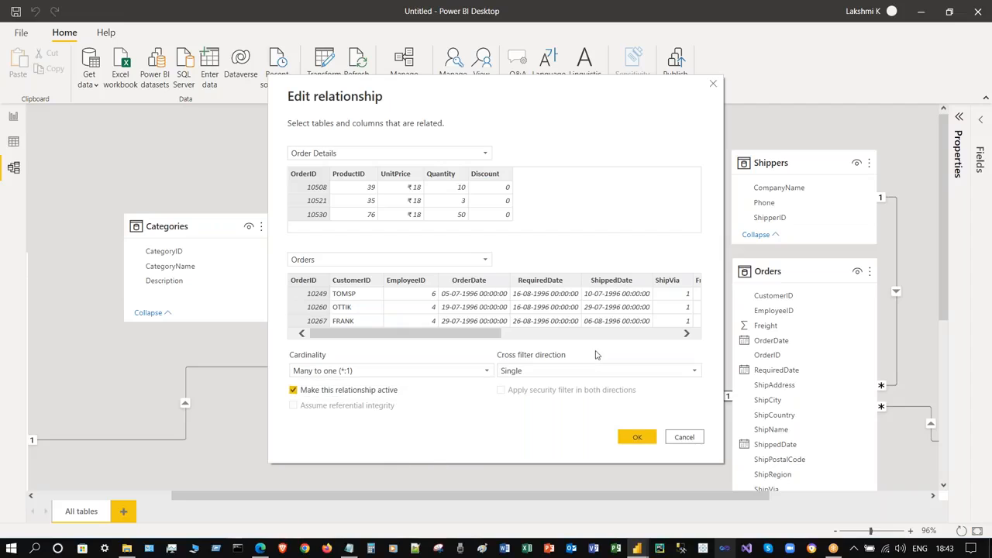
click(594, 377)
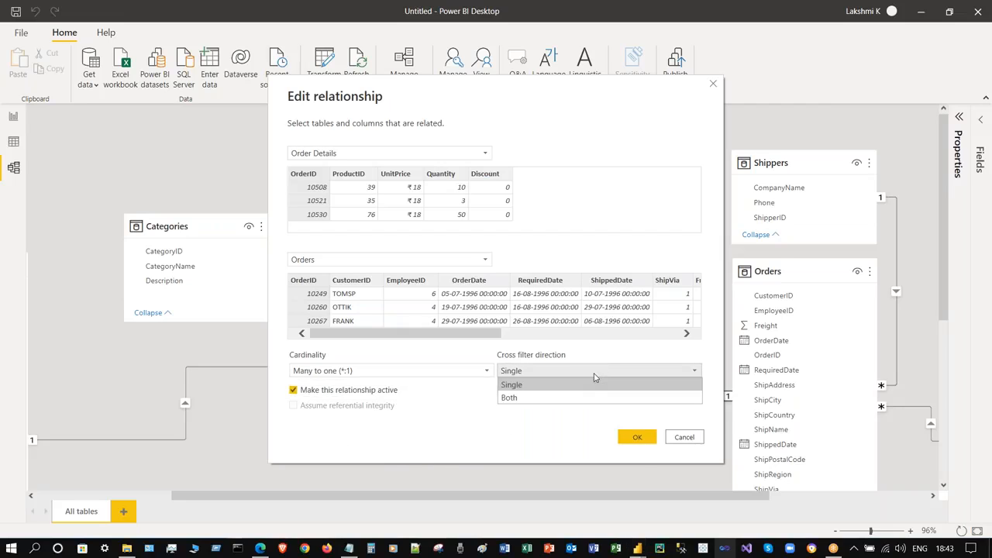
click(595, 383)
click(681, 439)
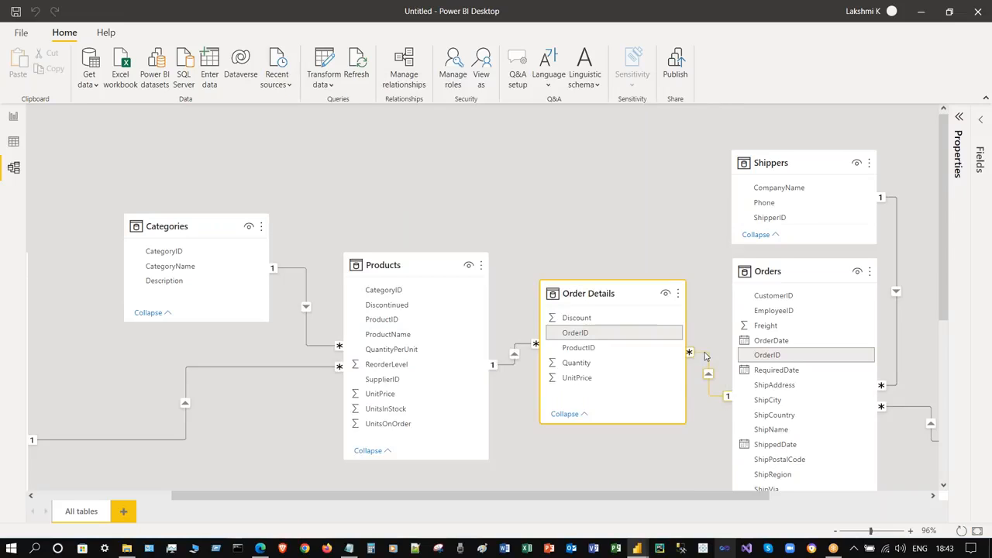
double_click(705, 355)
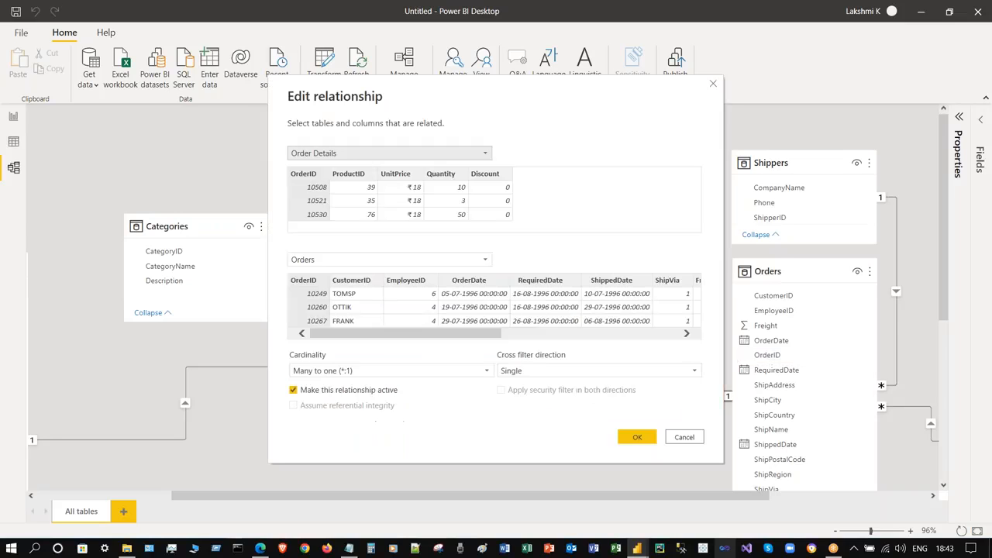
click(683, 437)
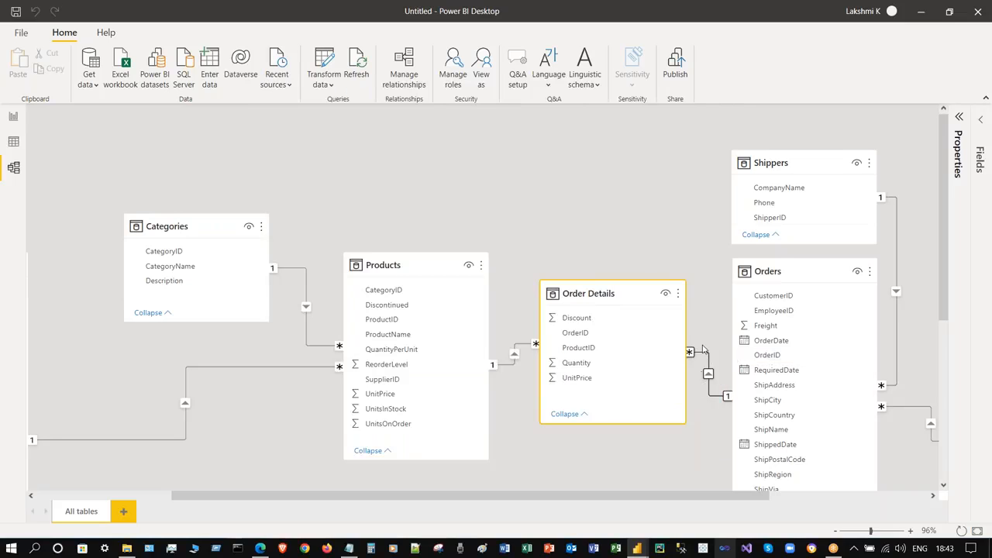
- Open Manage relationships and run Autodetect, which finds no new relationships
scroll(632, 161, down, 1)
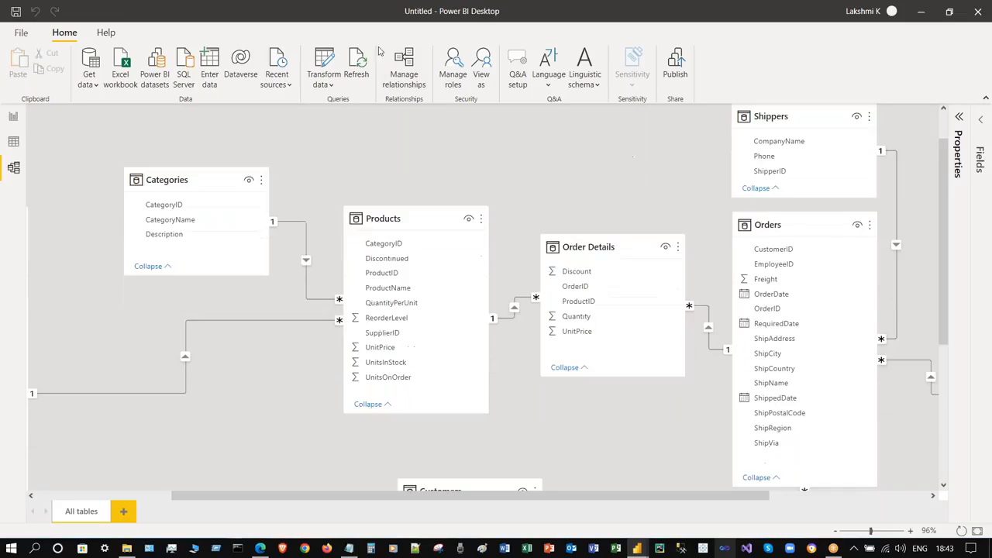
click(404, 70)
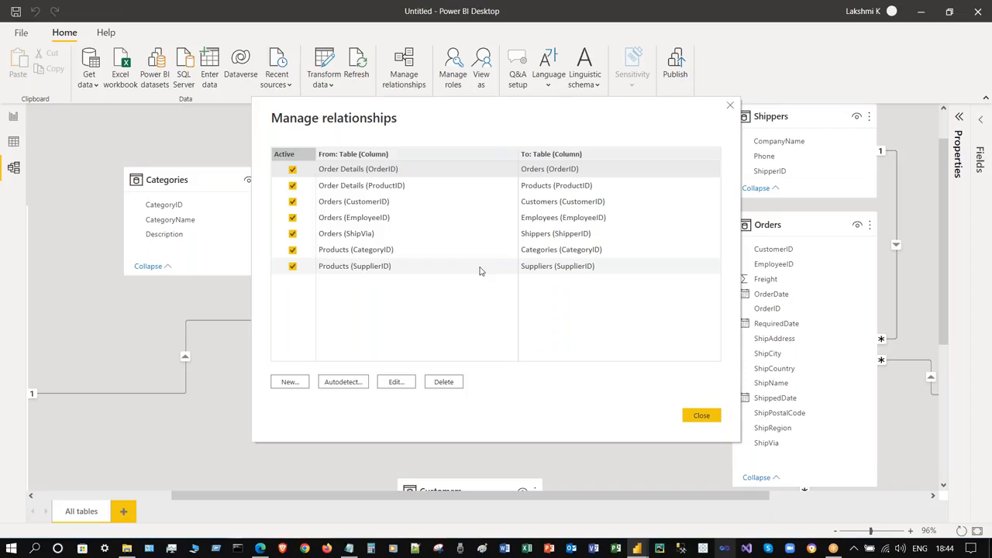
click(351, 384)
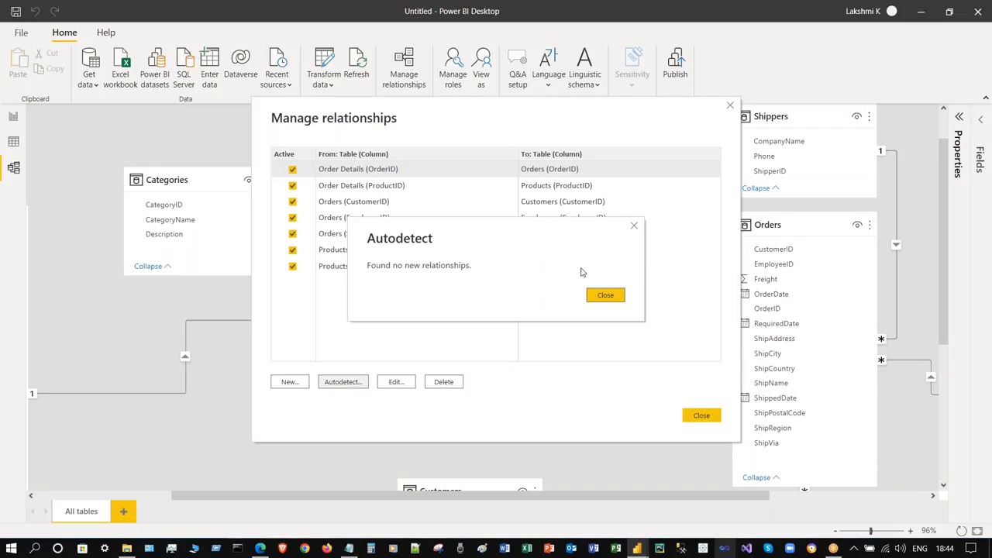
click(605, 295)
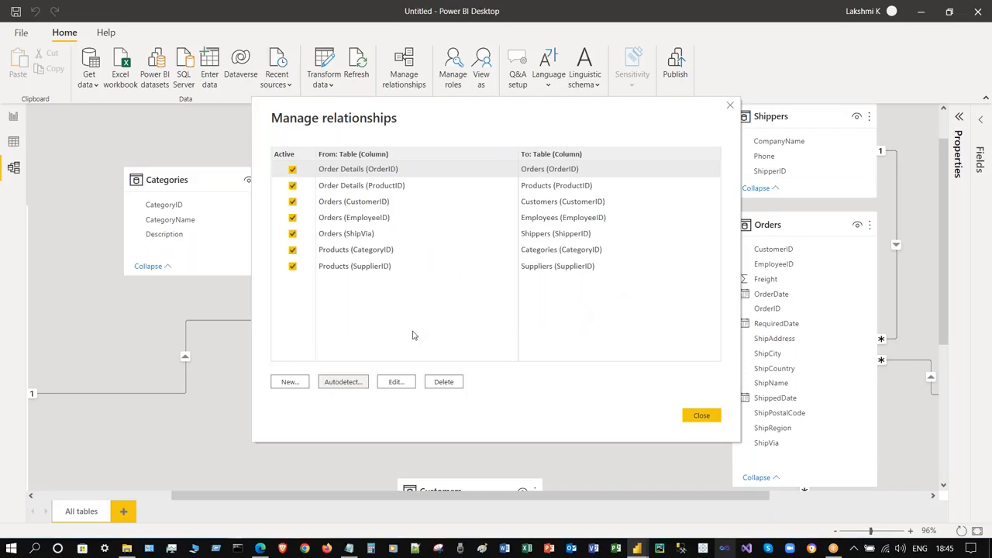
- Review the Order Details–Orders, Order Details–Products and Orders–Customers relationships without changes
click(403, 382)
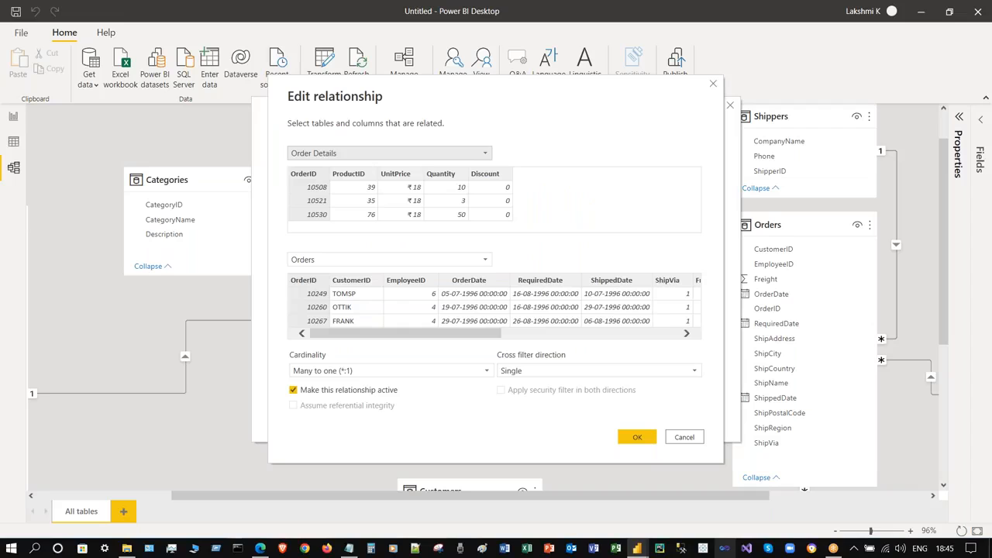
click(695, 438)
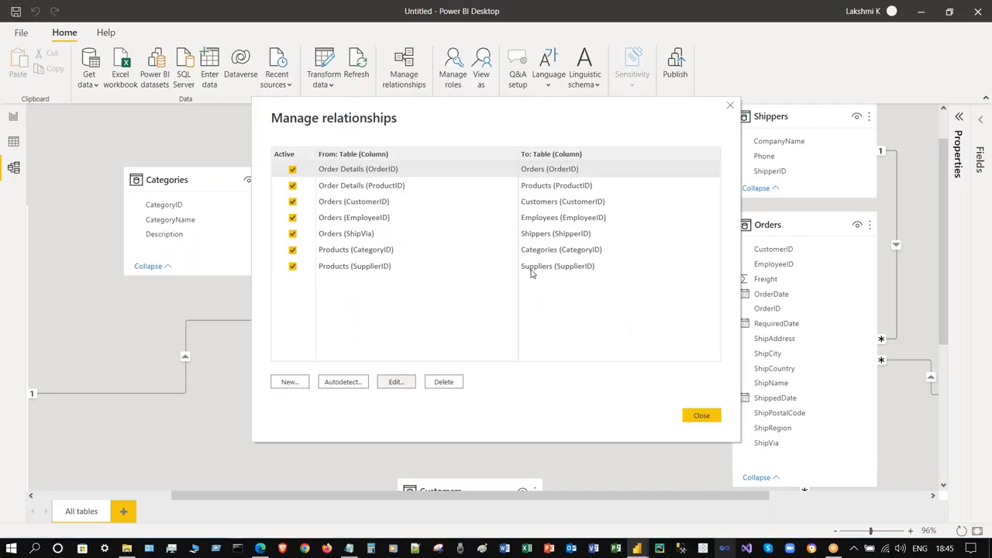
click(424, 186)
click(399, 382)
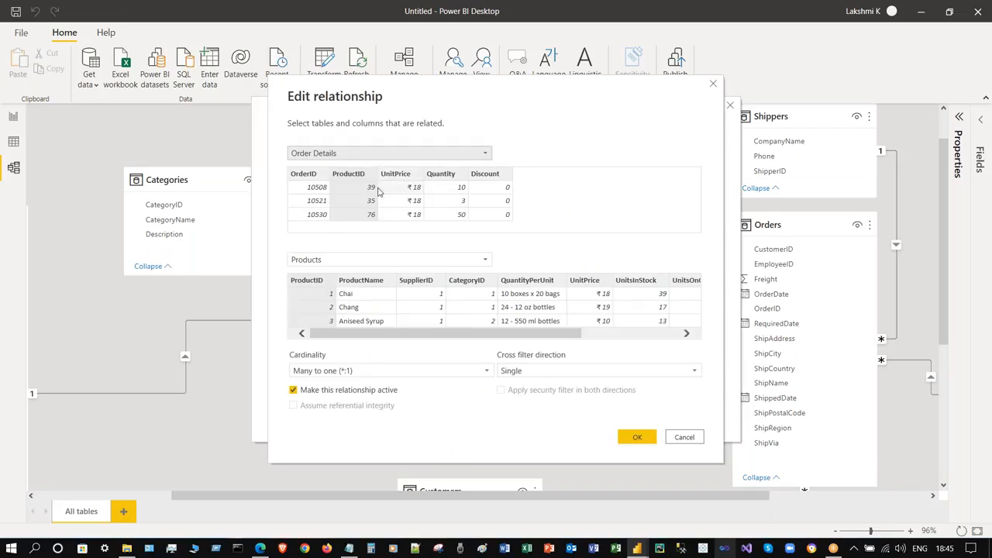
click(684, 437)
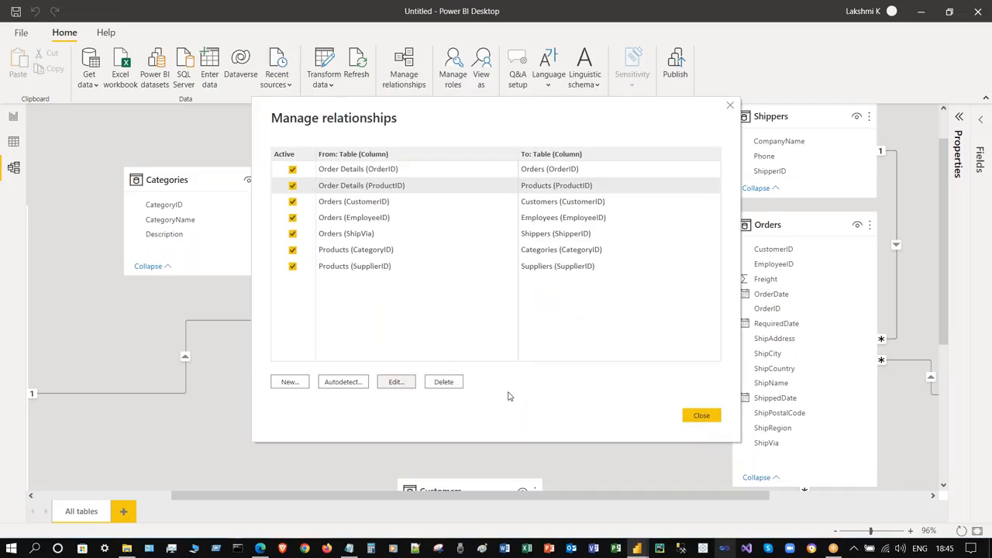
click(380, 203)
click(395, 381)
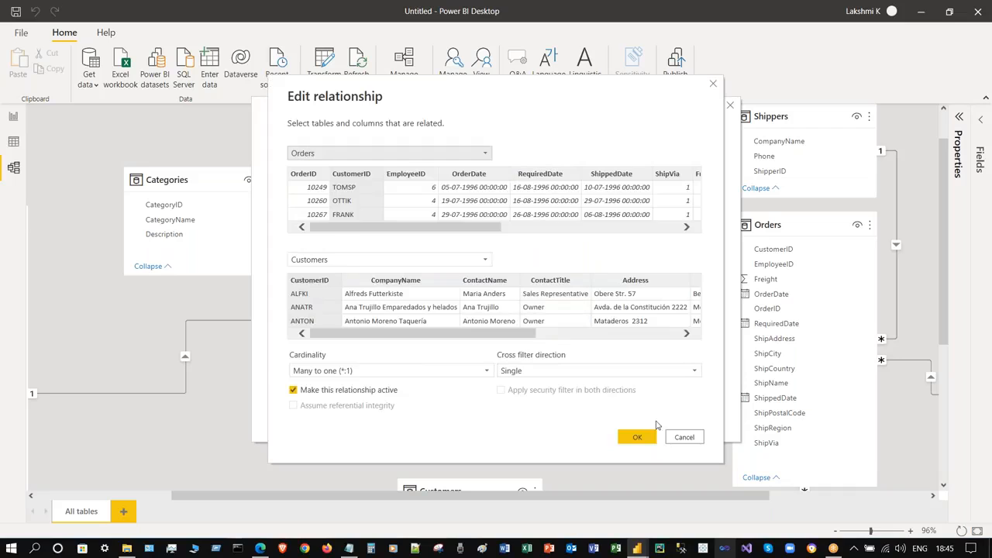
click(690, 439)
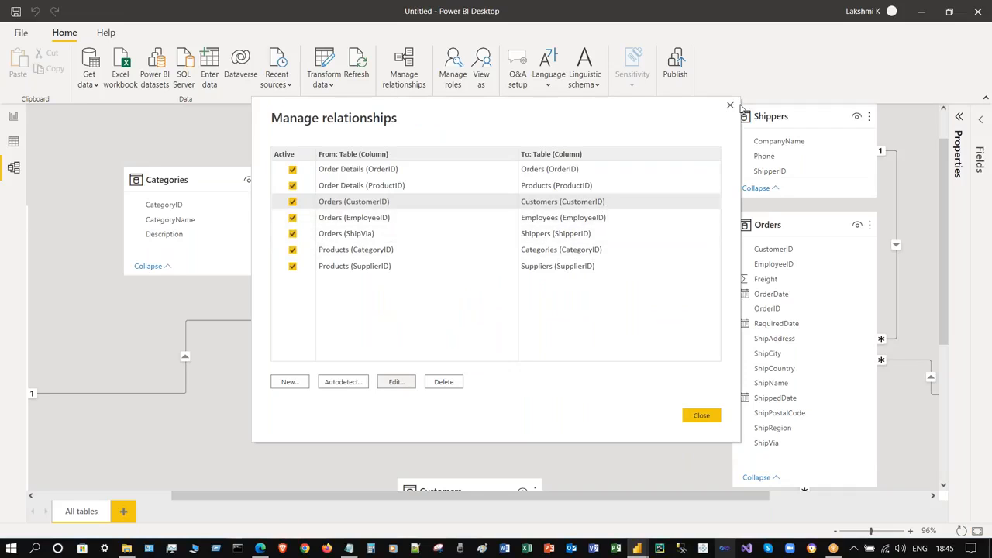
click(287, 384)
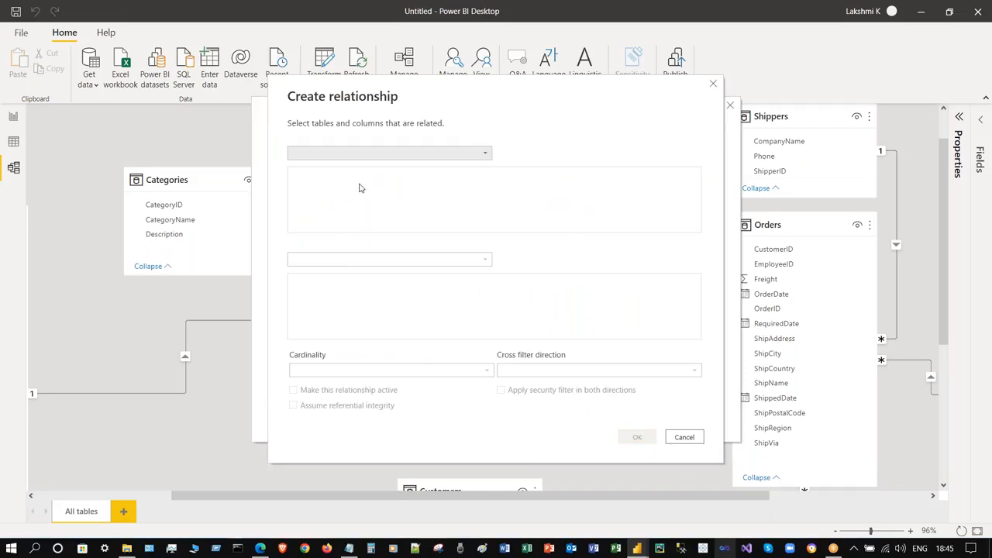
click(399, 157)
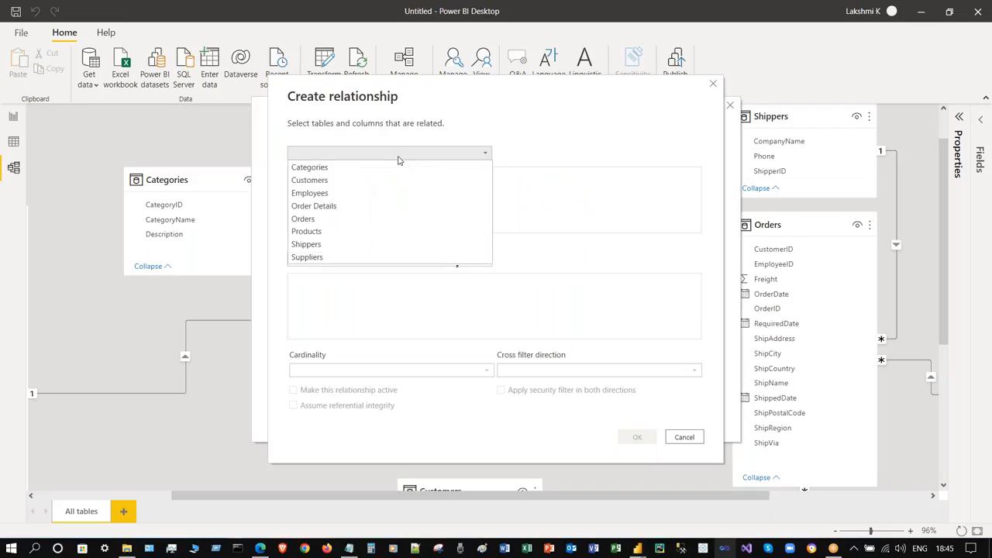
click(347, 220)
click(354, 259)
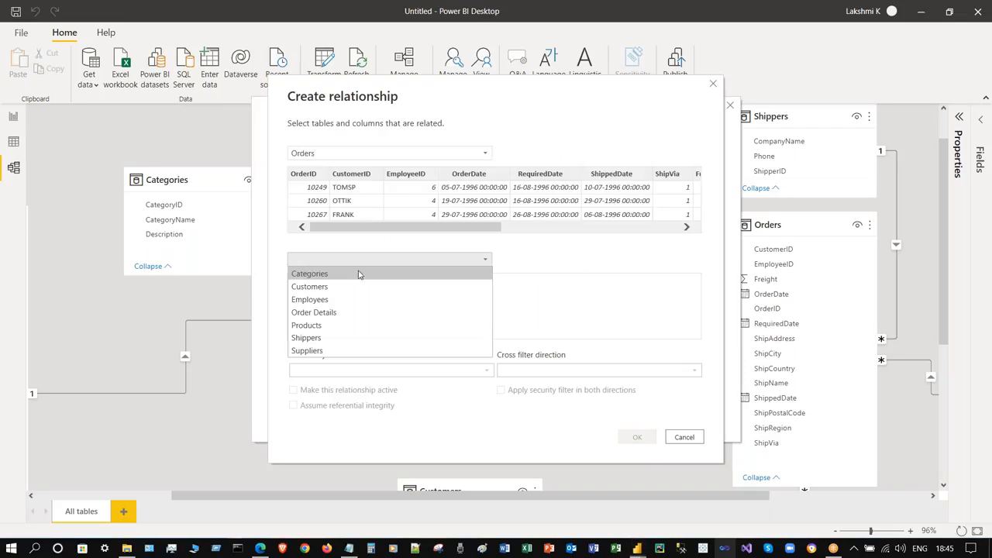
click(328, 325)
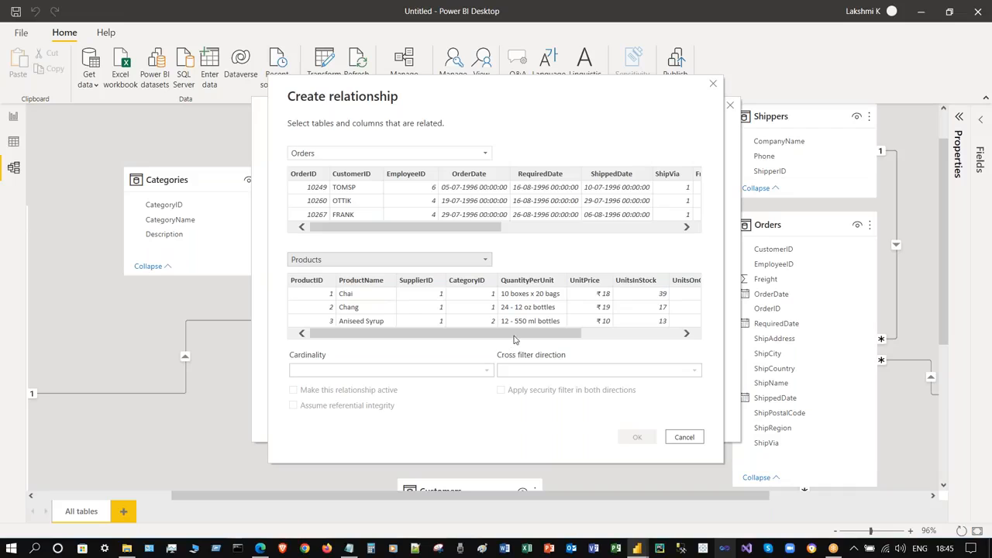
click(370, 152)
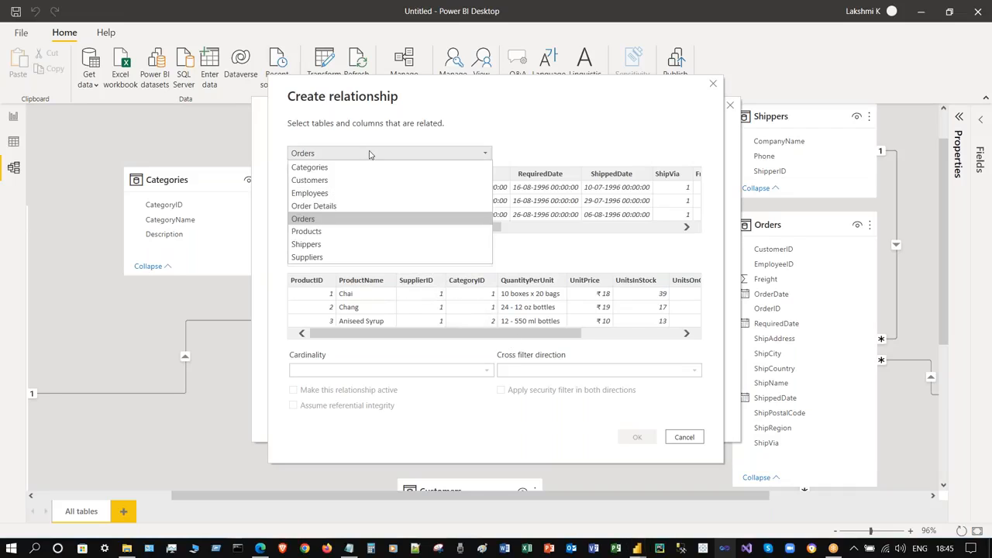
click(343, 168)
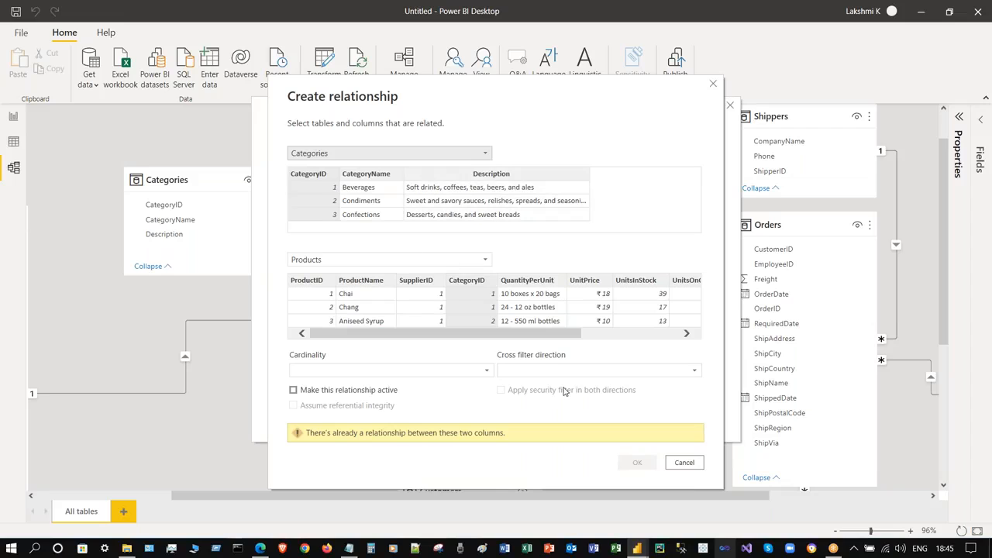
drag(542, 332, 388, 339)
click(684, 462)
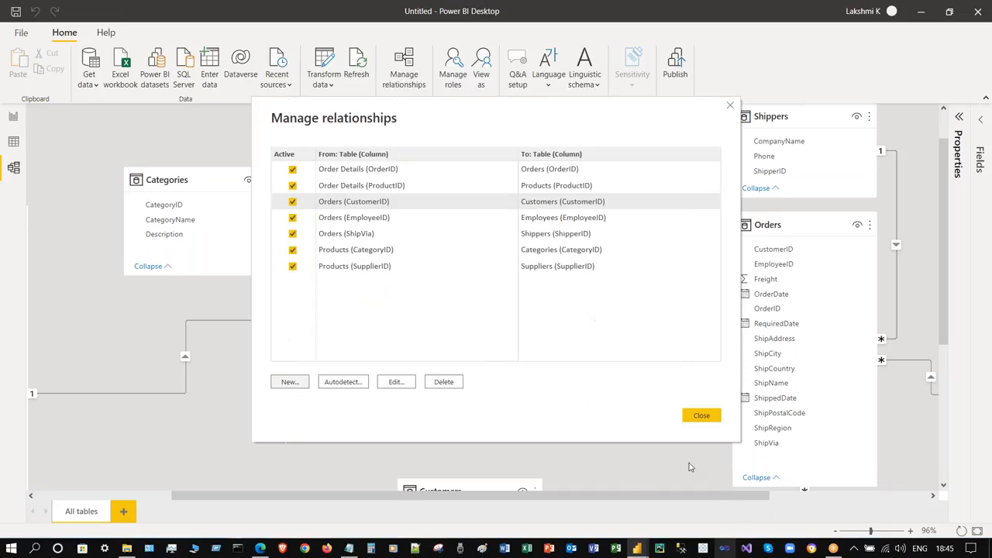
- Close Manage relationships, dismiss the Q&A language list, and zoom out to about 60%
click(730, 108)
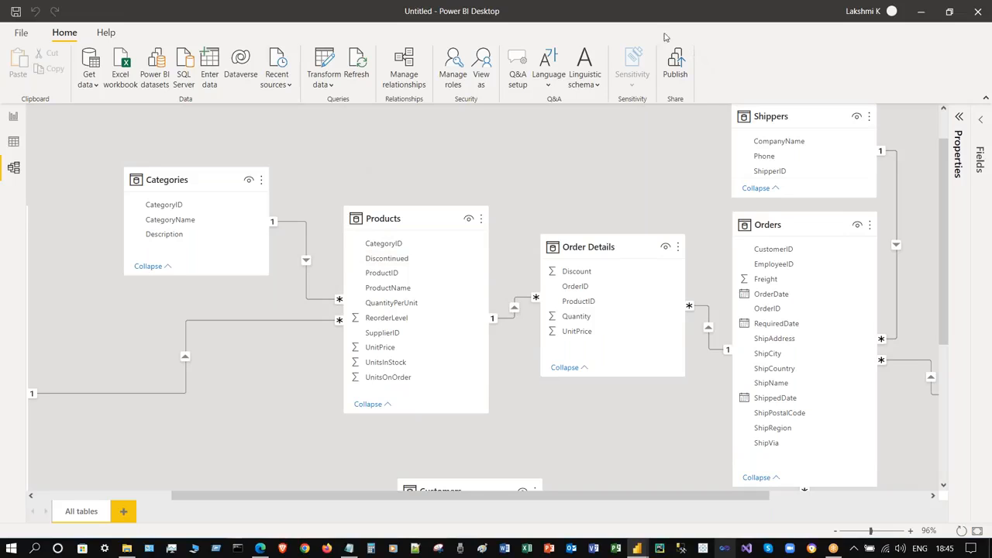
click(552, 84)
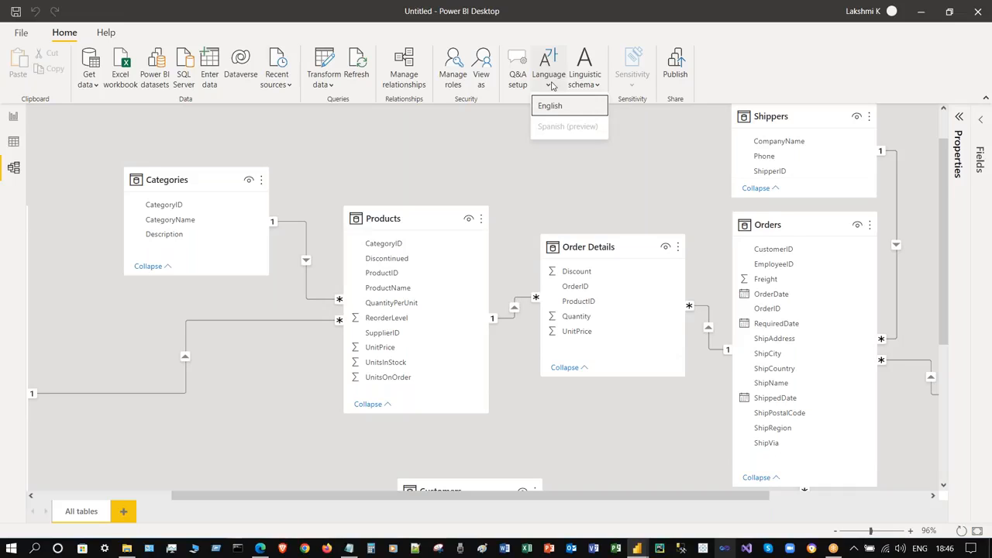
click(555, 186)
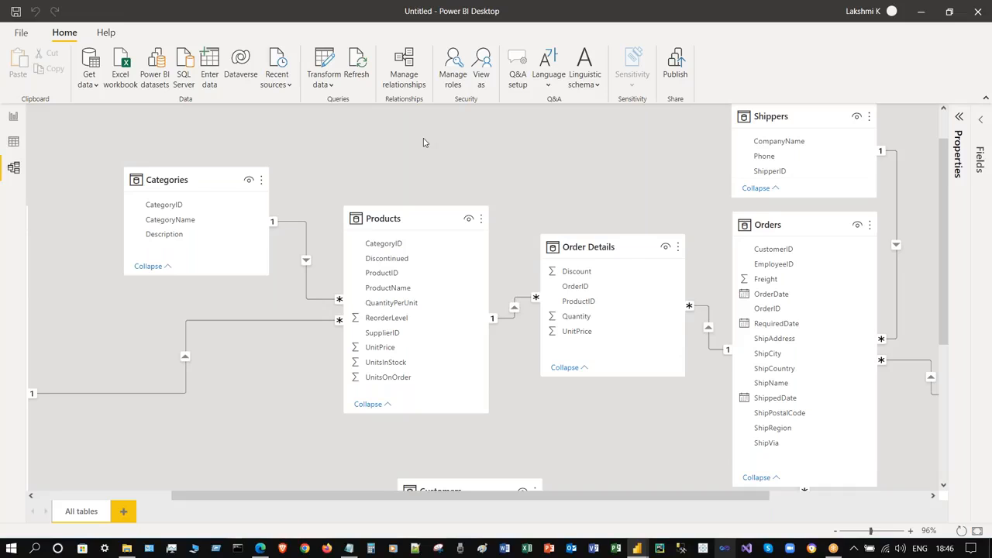
scroll(423, 143, down, 2)
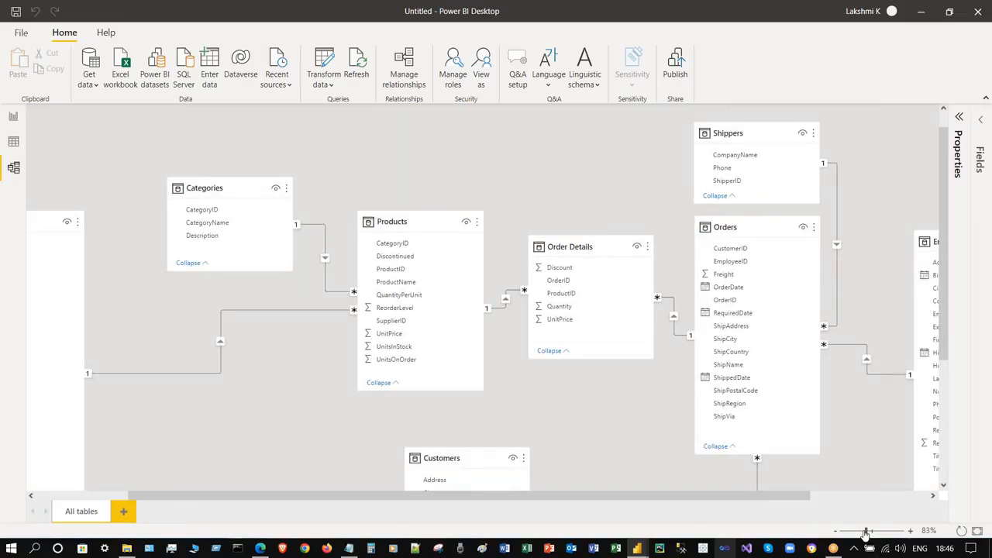
drag(866, 533, 862, 533)
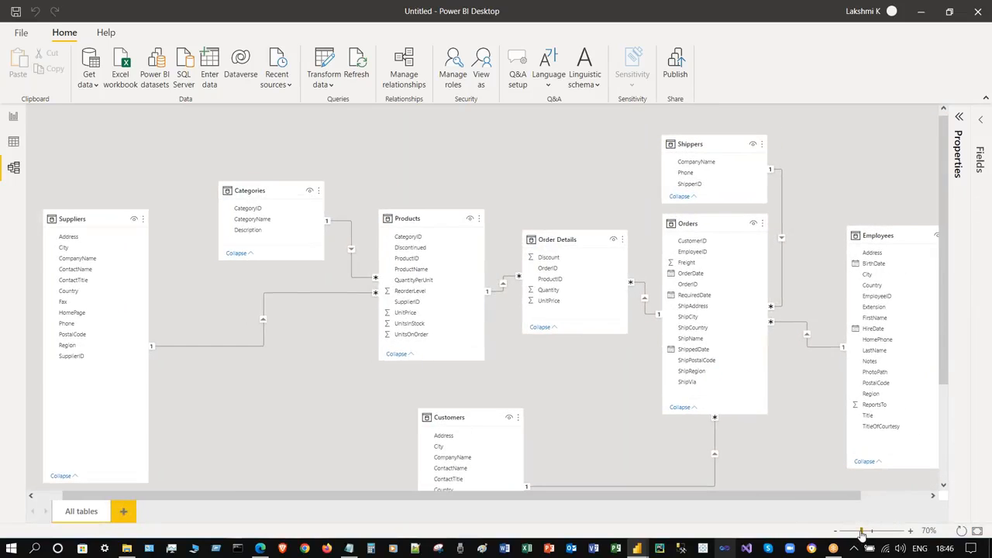
drag(861, 533, 858, 535)
drag(945, 237, 946, 124)
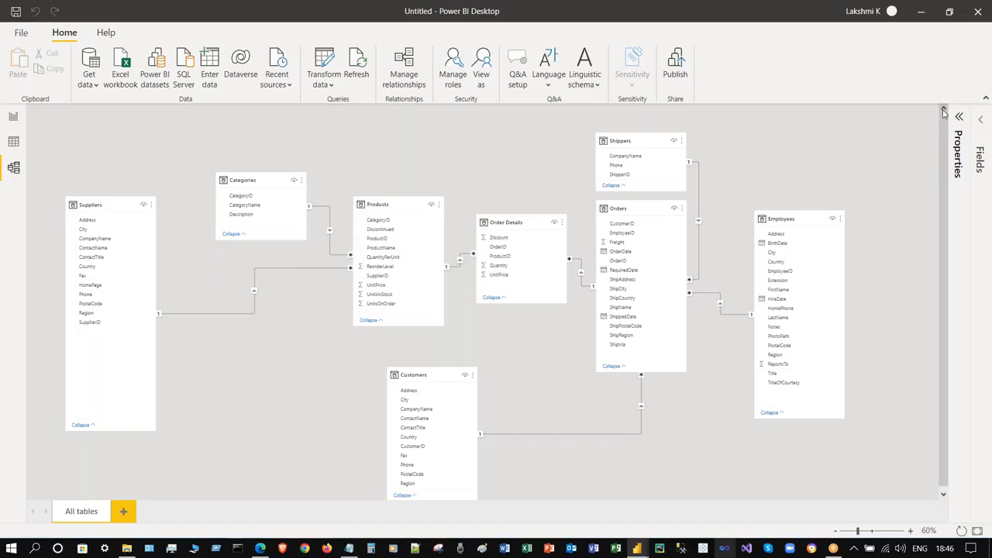
click(960, 117)
click(958, 118)
click(981, 121)
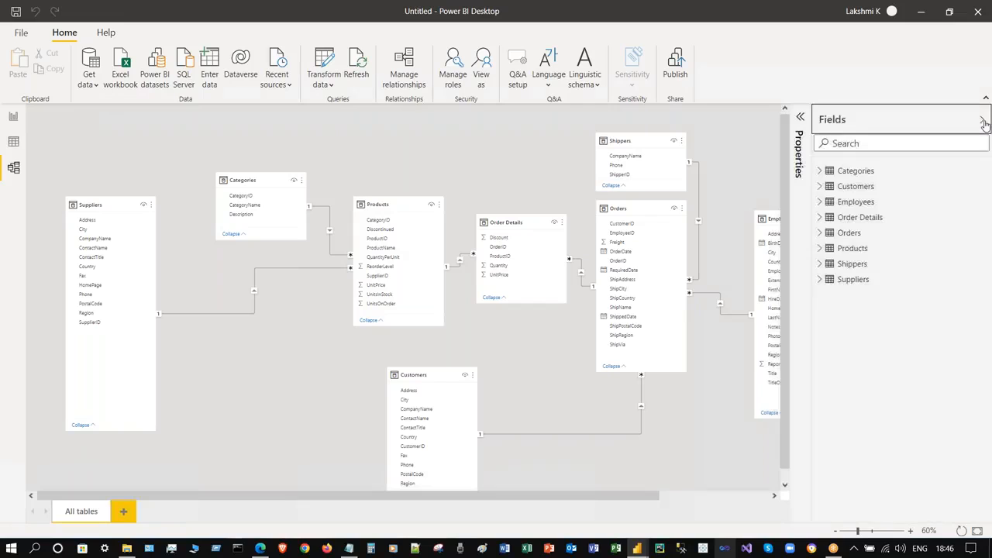
click(819, 171)
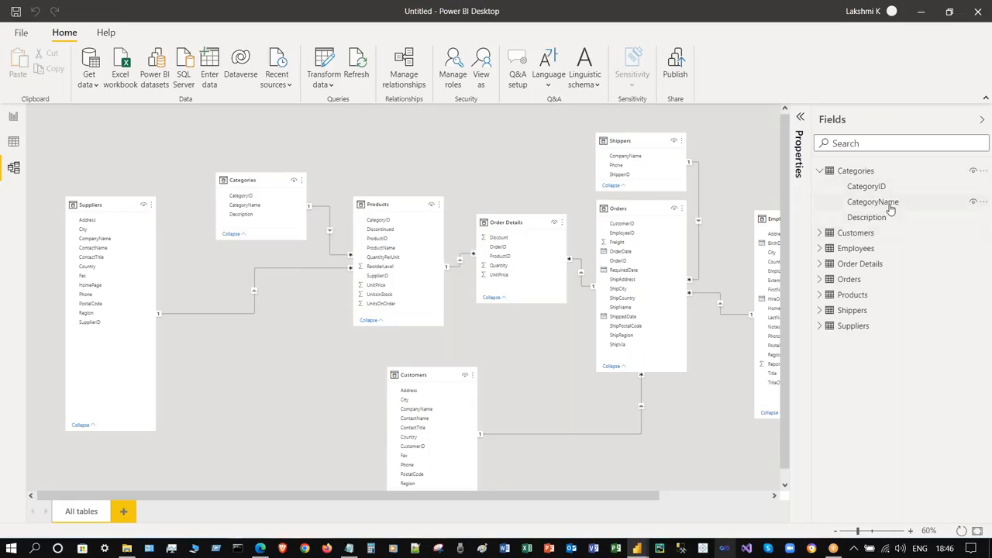
click(819, 171)
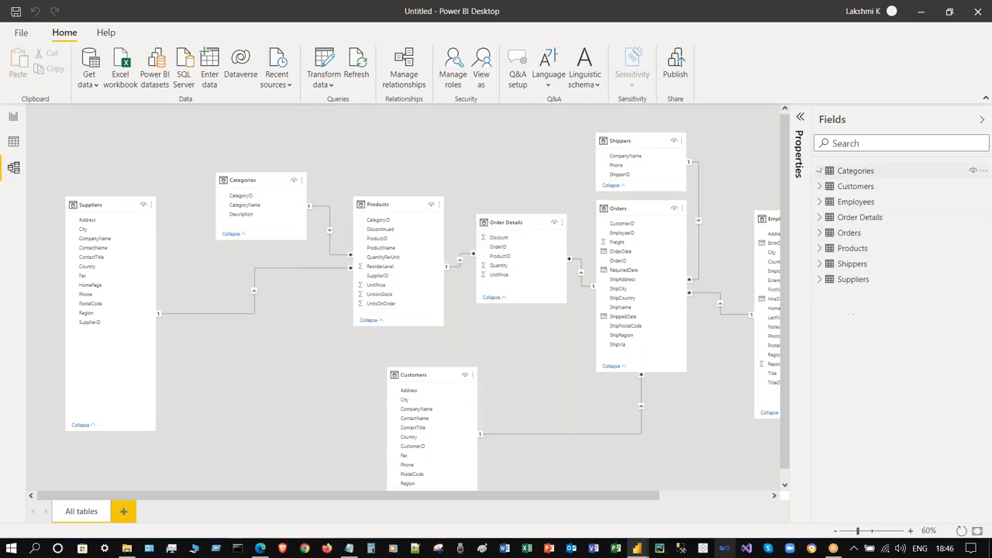
click(819, 186)
click(818, 186)
click(818, 171)
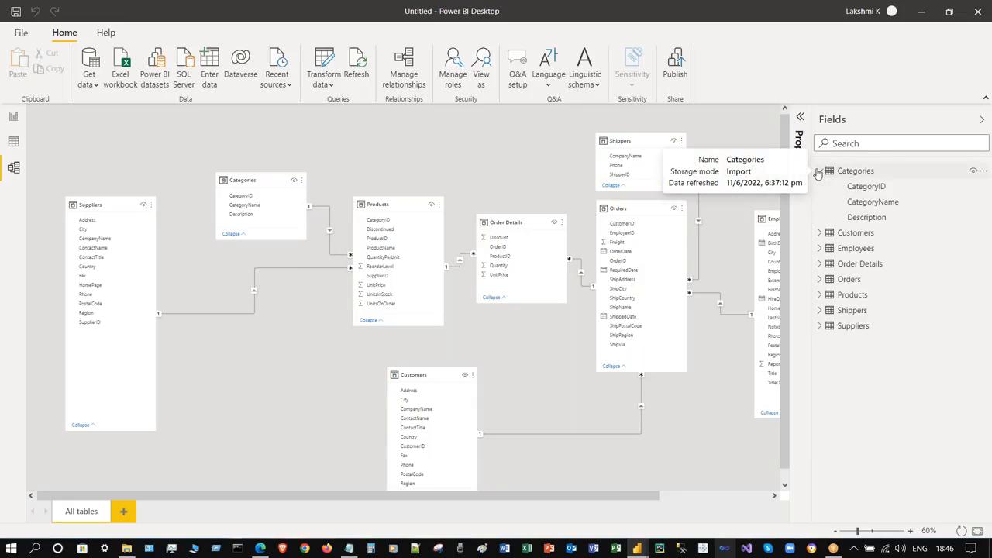
click(818, 172)
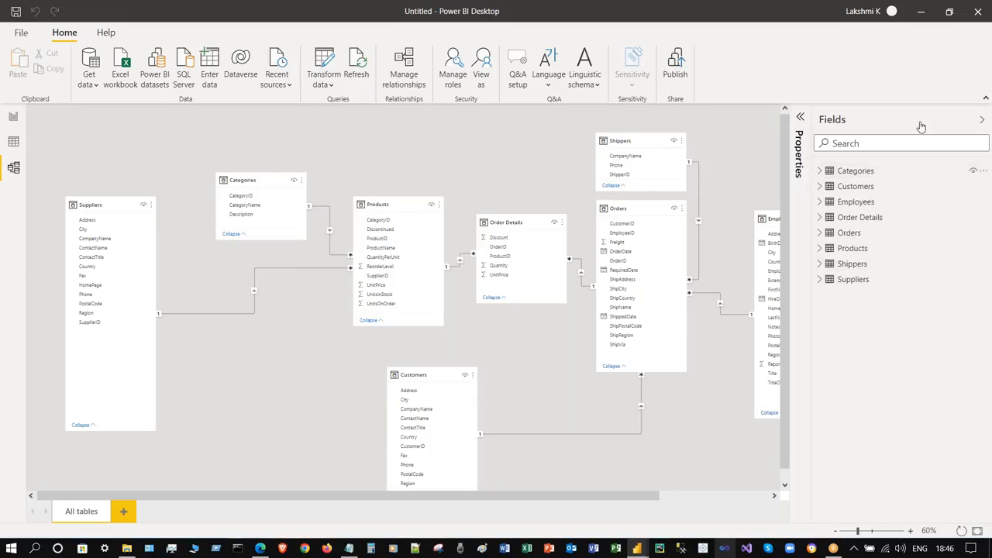
click(982, 120)
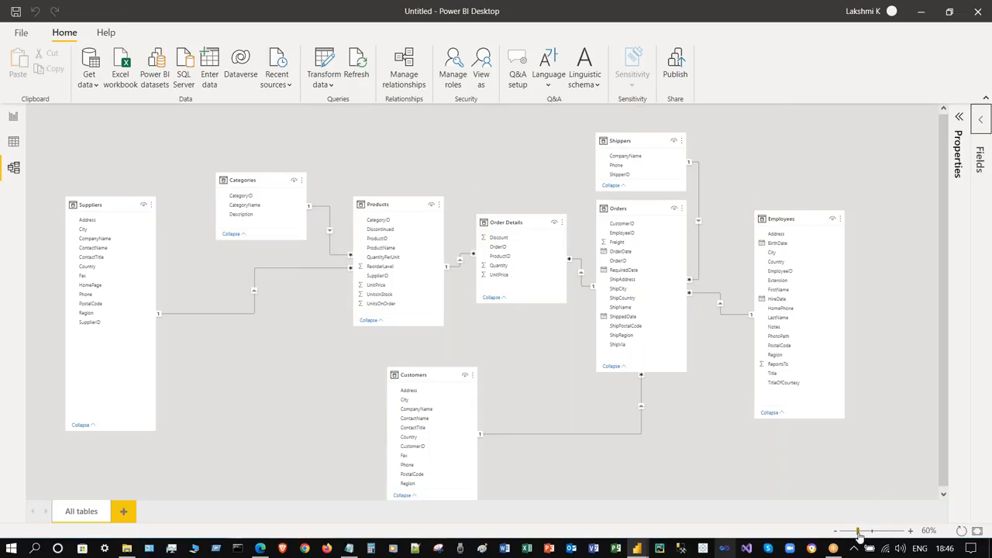
drag(860, 534, 862, 535)
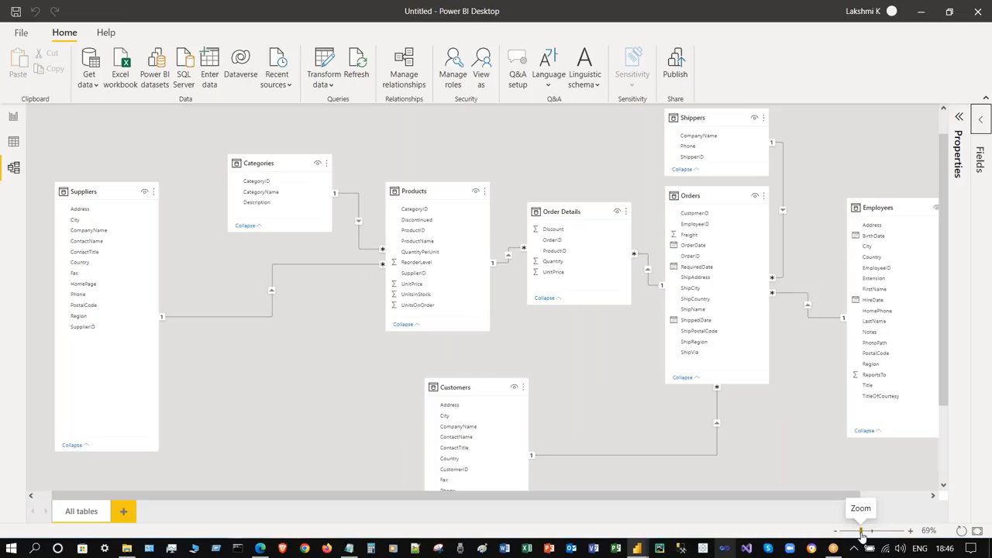
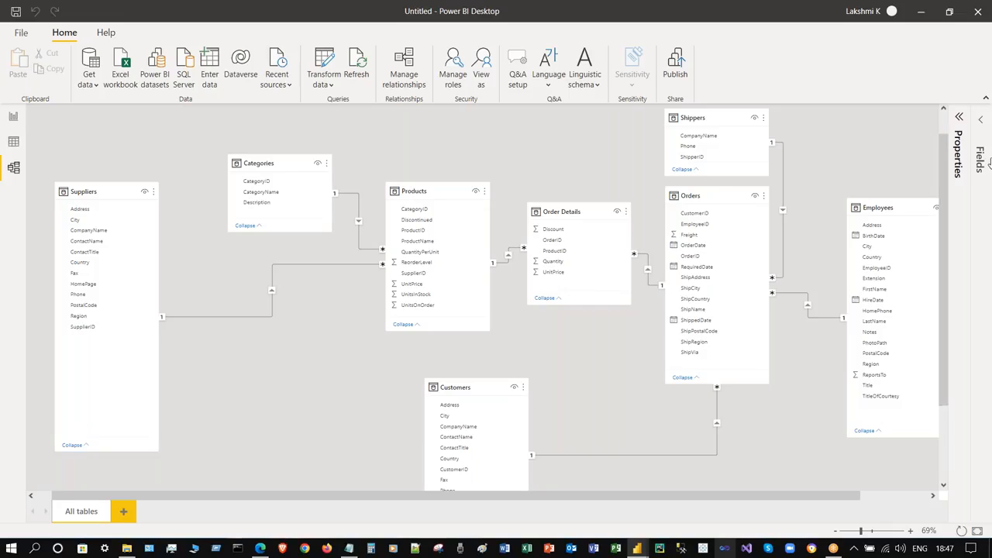
- Open and close the options menus for the Orders and Employees tables in the model diagram
scroll(942, 180, down, 1)
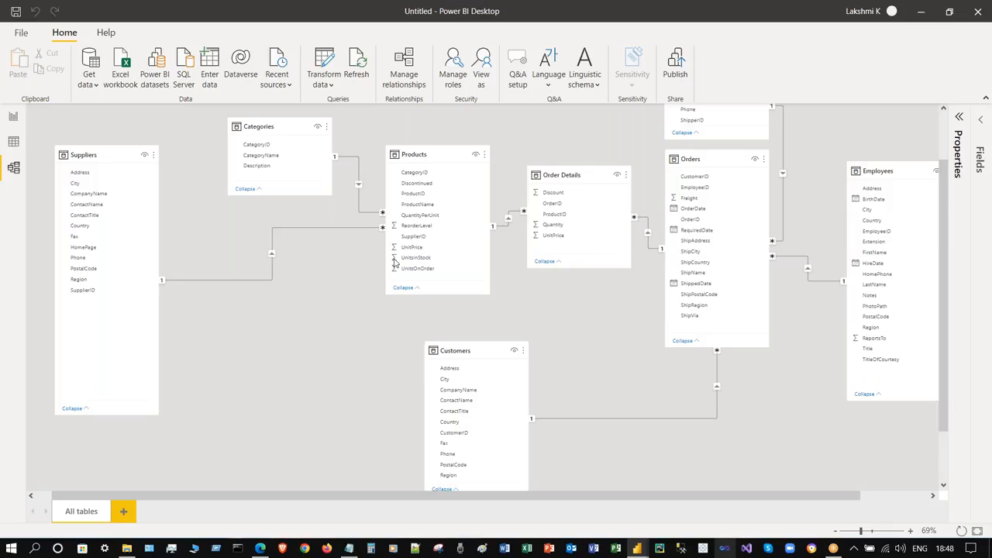
scroll(389, 320, up, 2)
scroll(390, 320, down, 3)
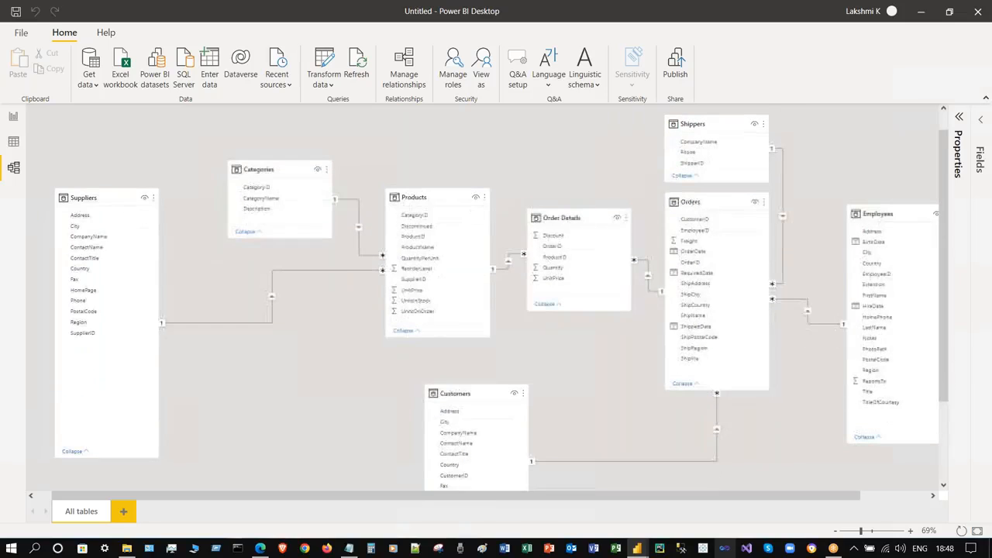
scroll(390, 320, up, 2)
scroll(390, 320, up, 2)
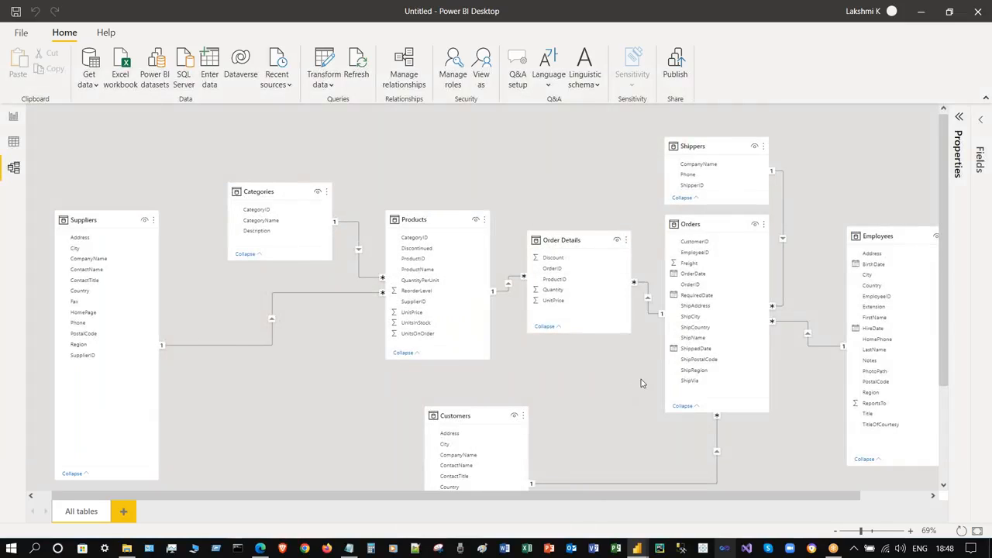
scroll(640, 379, up, 4)
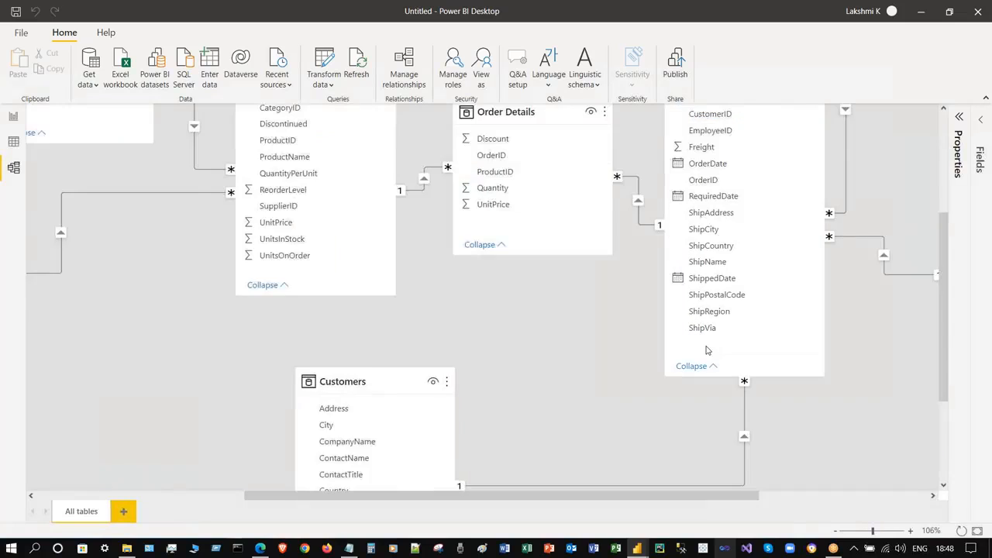
scroll(706, 350, down, 4)
click(814, 261)
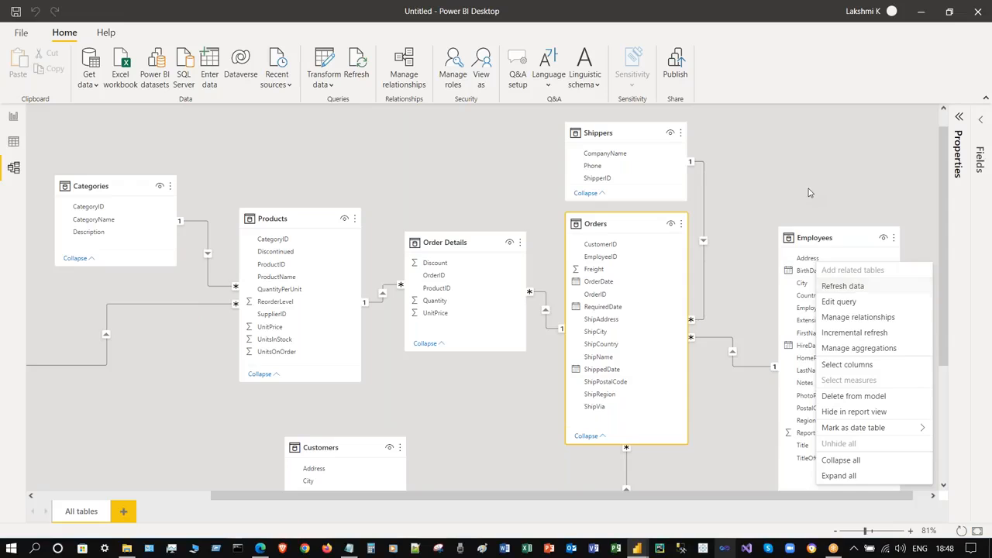
click(808, 188)
click(681, 224)
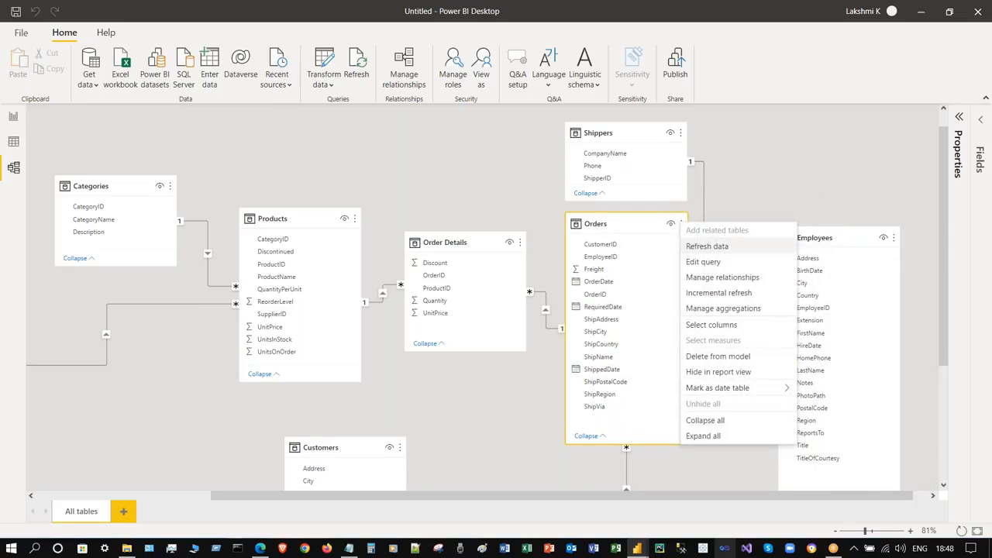
click(747, 194)
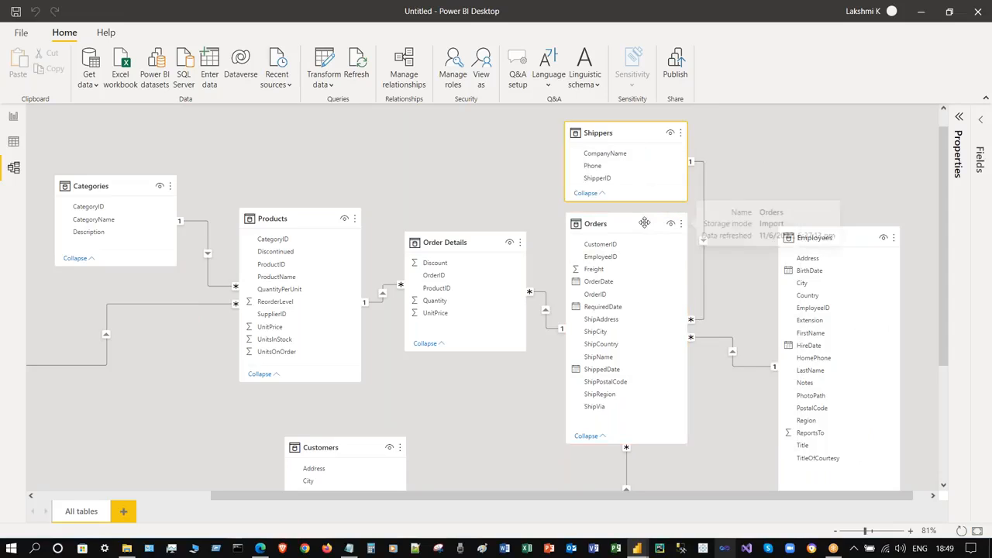
- Select the Customers, Employees, Orders, Order Details and Products tables in turn on the diagram
scroll(355, 348, down, 5)
click(355, 261)
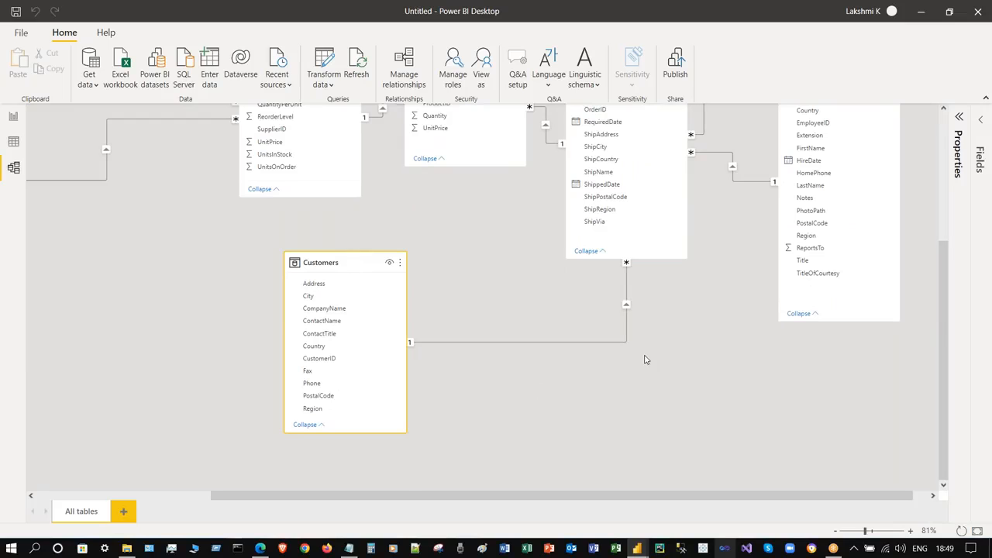
scroll(644, 356, up, 5)
click(833, 257)
click(609, 245)
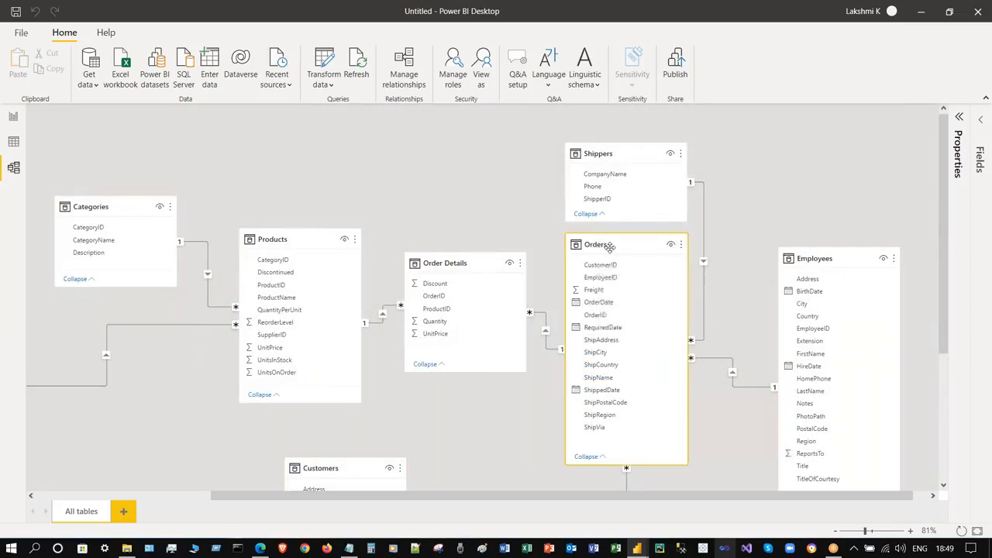
click(464, 261)
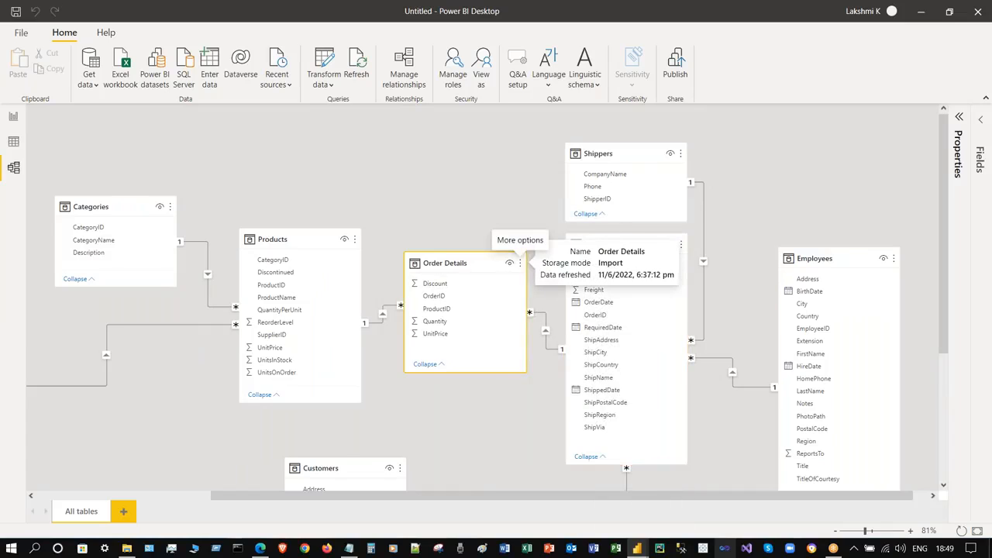
scroll(264, 211, down, 1)
click(320, 257)
click(470, 218)
click(352, 424)
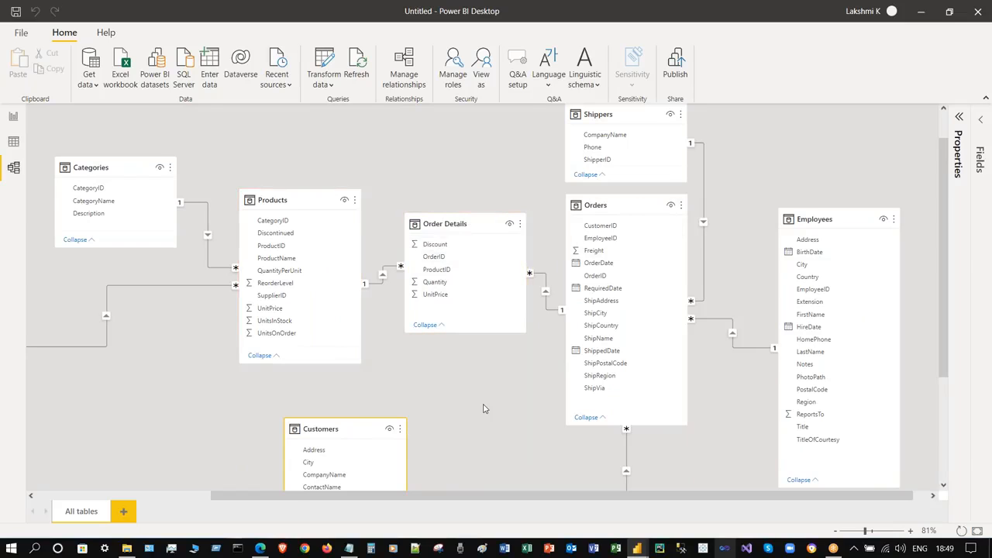
scroll(483, 409, down, 3)
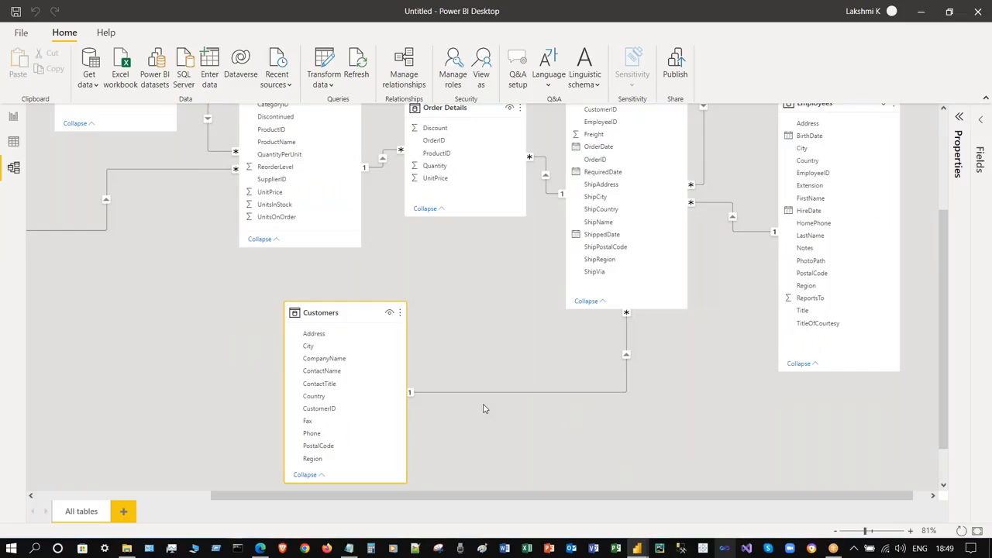
scroll(499, 400, up, 1)
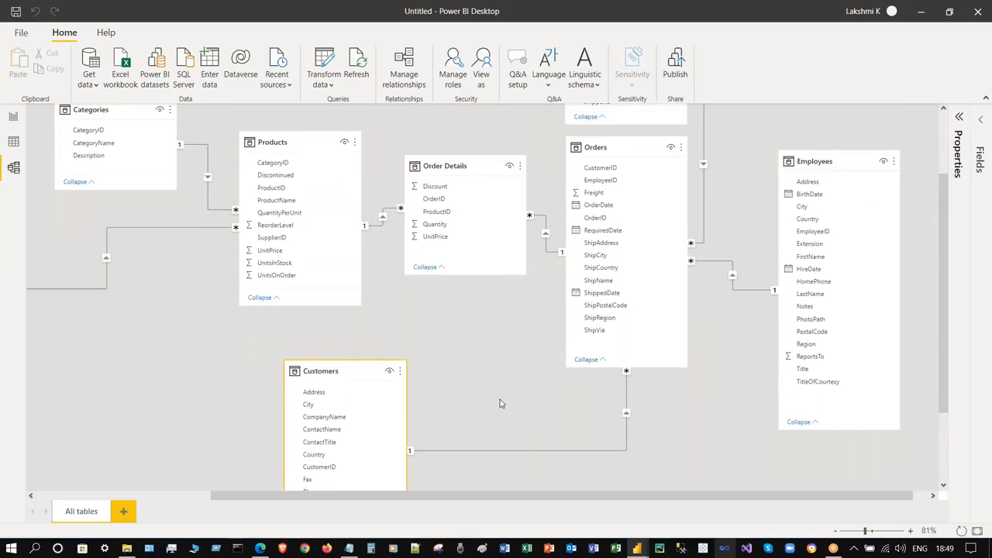
scroll(500, 399, up, 2)
click(676, 250)
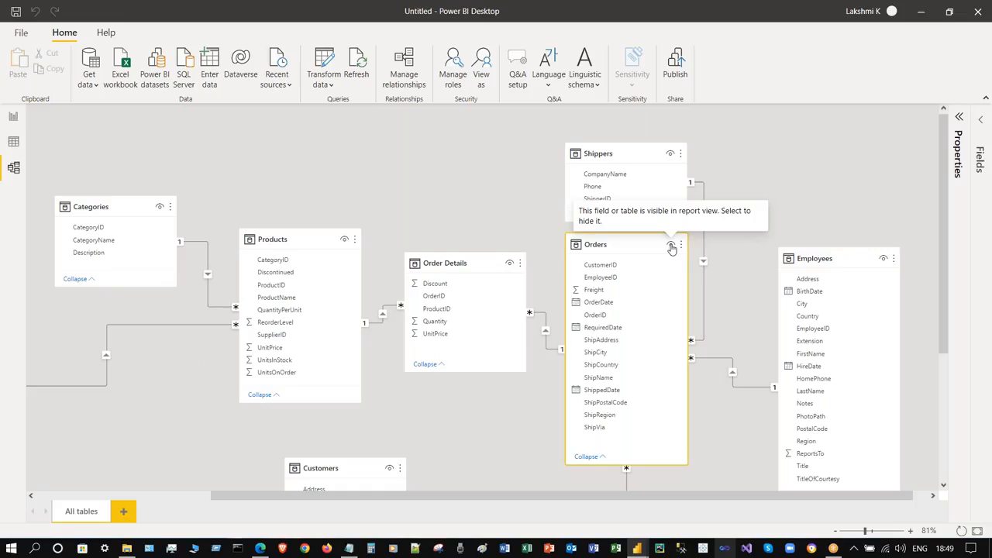
- Hide the Orders table from report view, then make it visible again
click(671, 244)
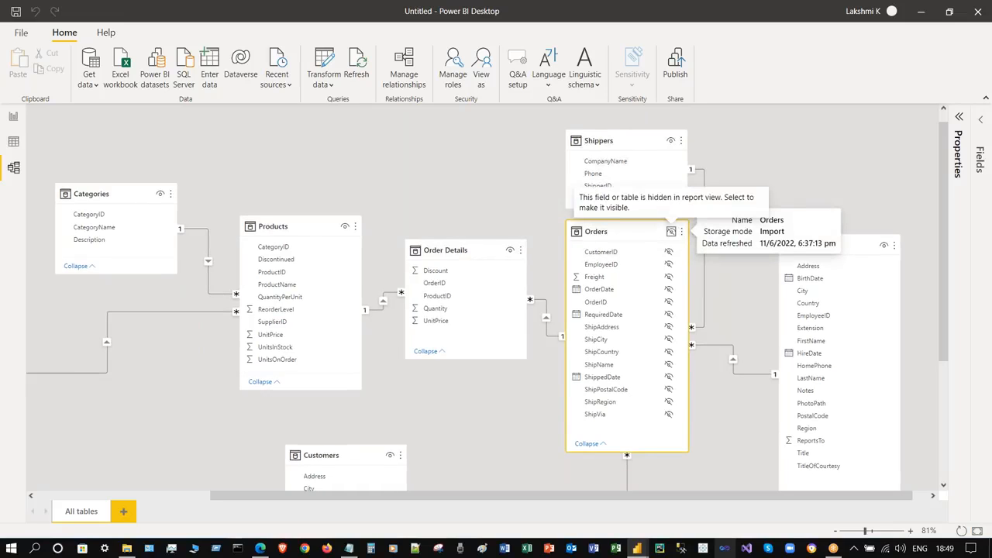
click(671, 232)
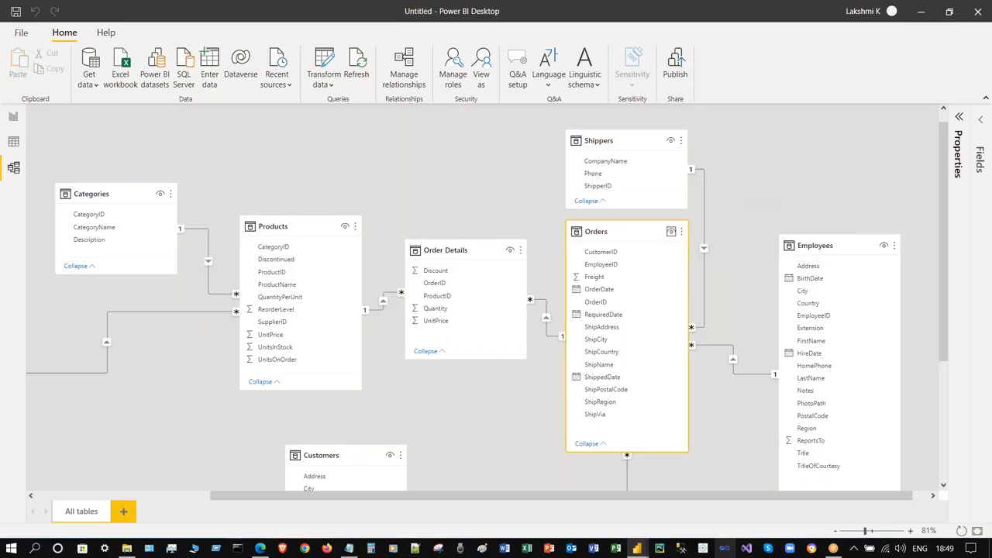
click(681, 231)
click(806, 144)
- Drag items across the diagram and open, then close, the diagram's context menu
scroll(588, 478, down, 5)
drag(569, 496, 397, 495)
scroll(419, 301, up, 4)
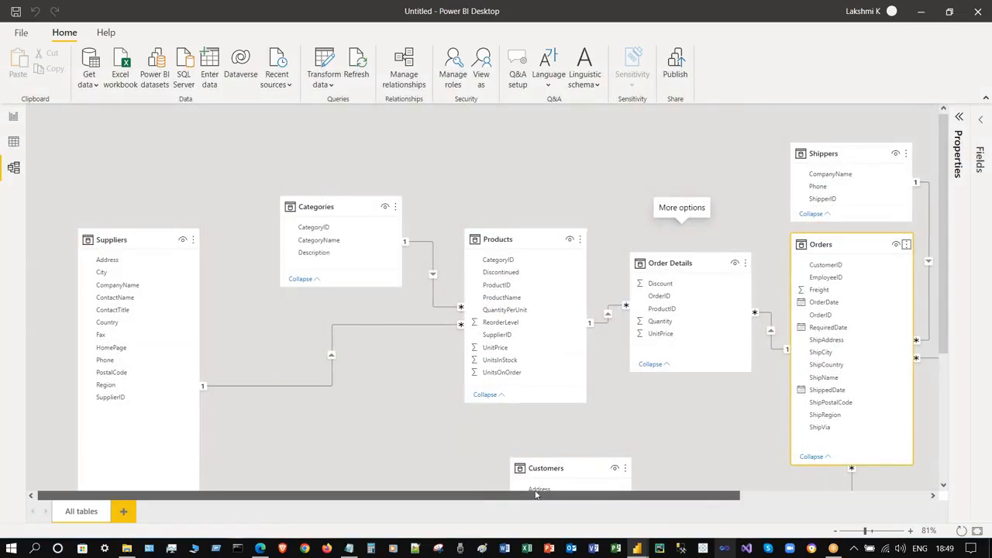
drag(476, 496, 661, 495)
scroll(380, 155, down, 1)
right_click(380, 155)
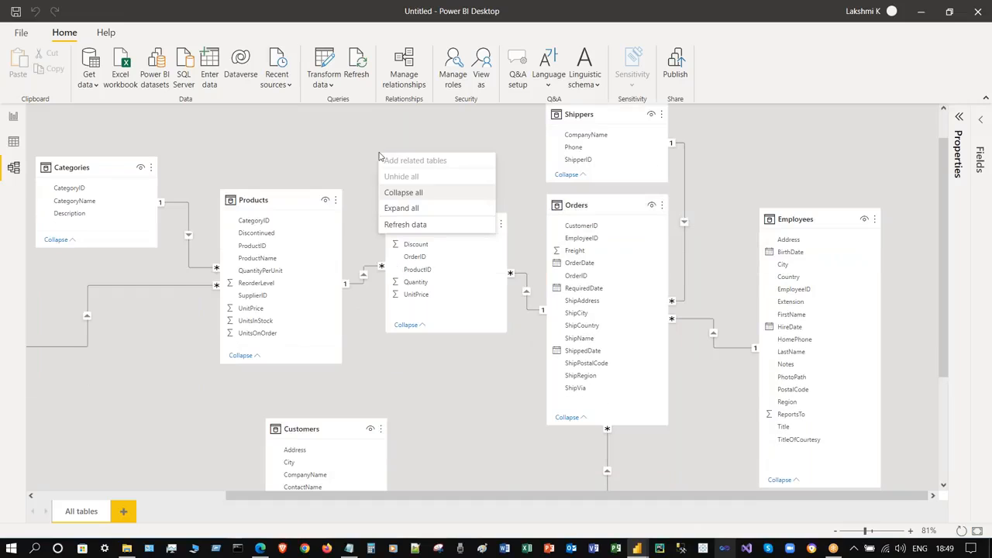
click(313, 149)
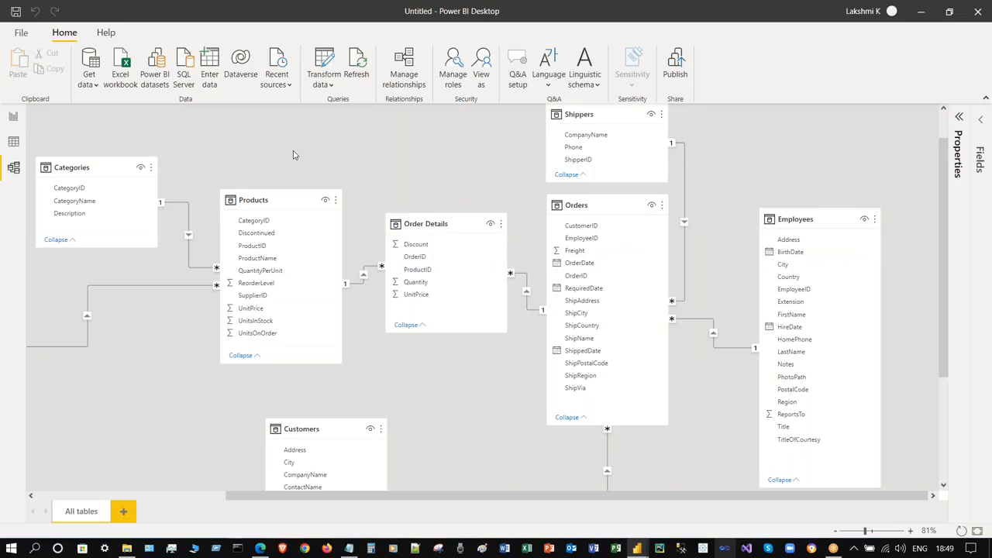
- Connect to SQL Server '.' database 'Northwind' and load the Territories table
click(185, 66)
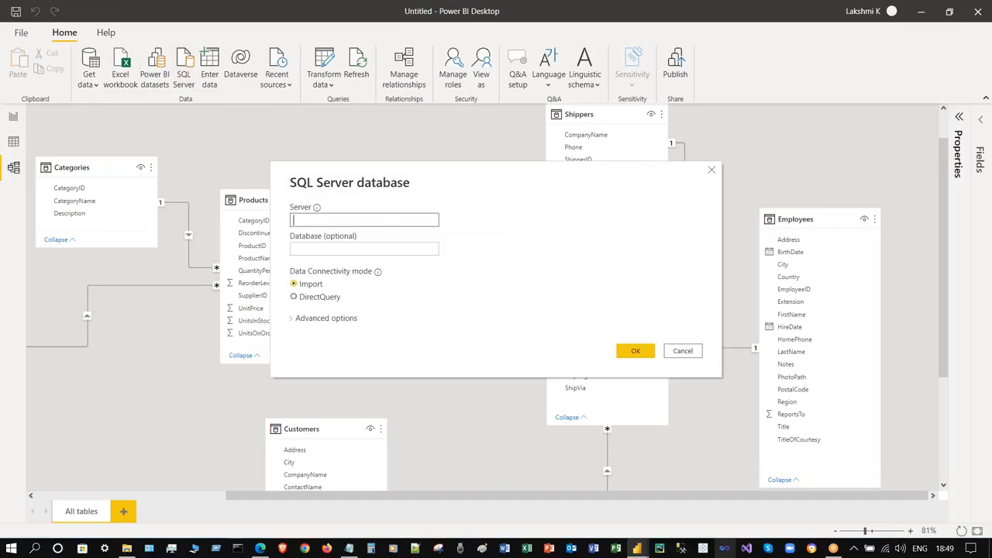
text(.)
key(Tab)
text(Northwind)
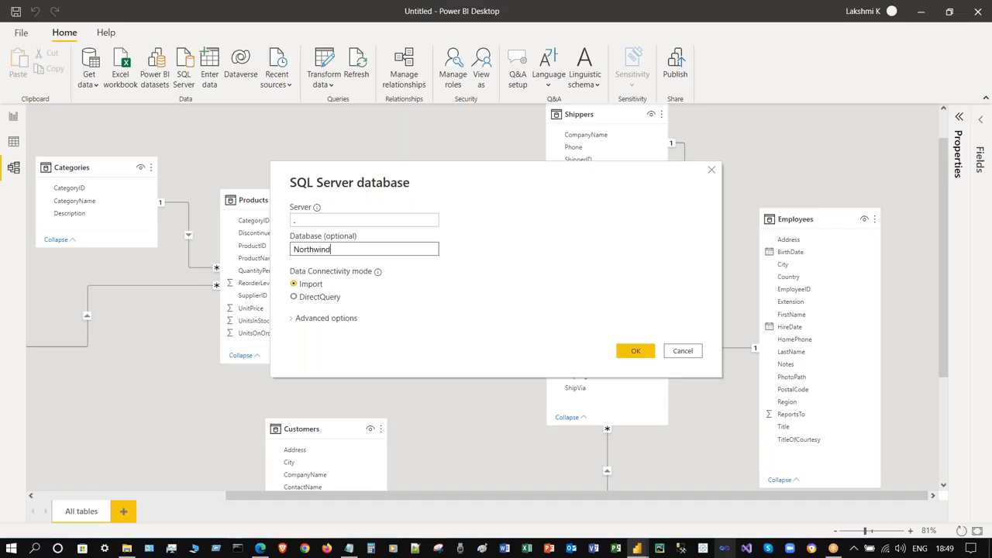
click(634, 350)
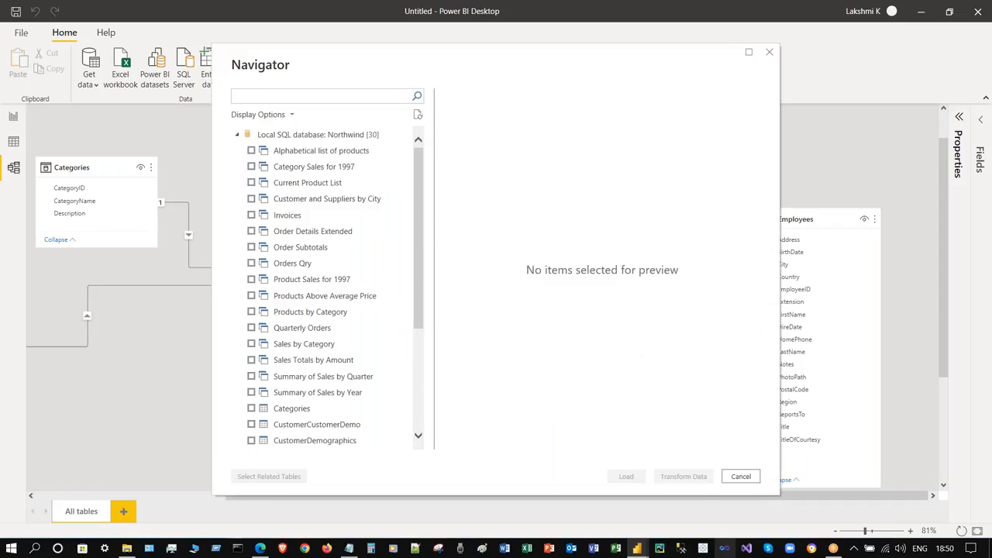
scroll(405, 295, down, 4)
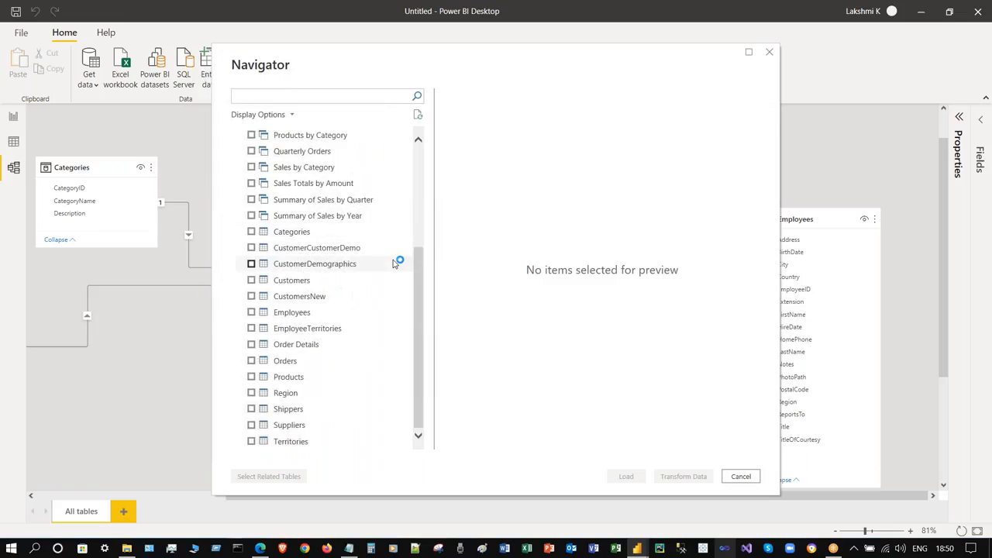
click(251, 441)
click(620, 476)
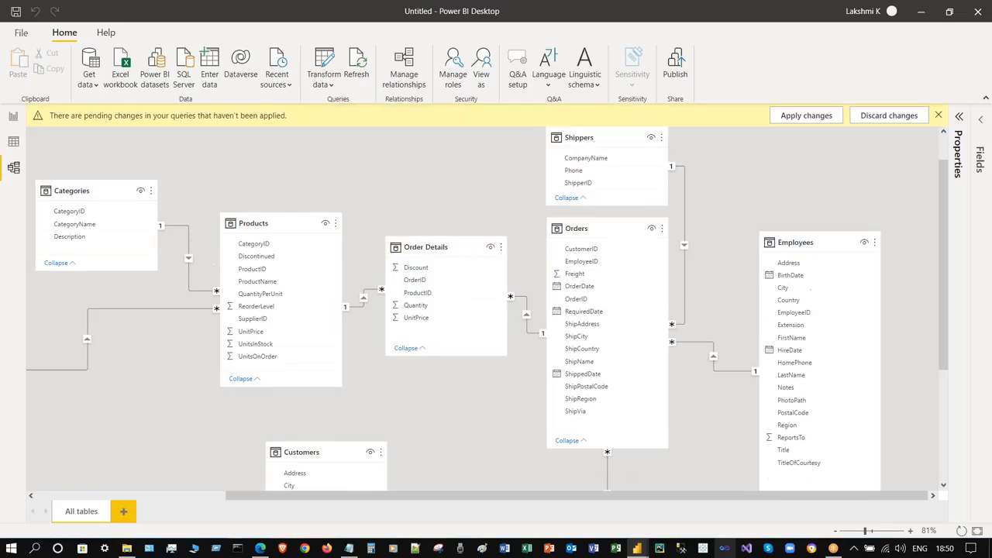
click(810, 116)
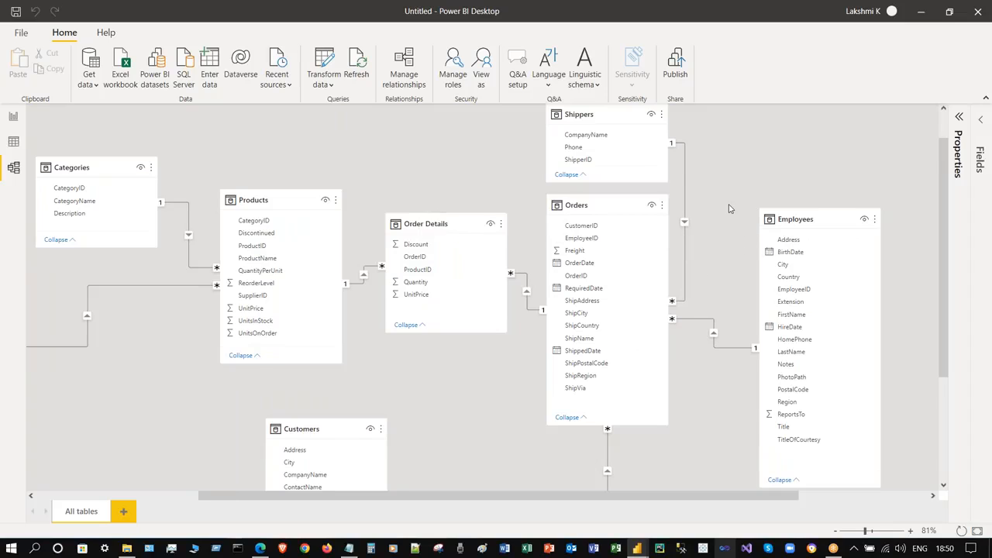
scroll(729, 208, down, 3)
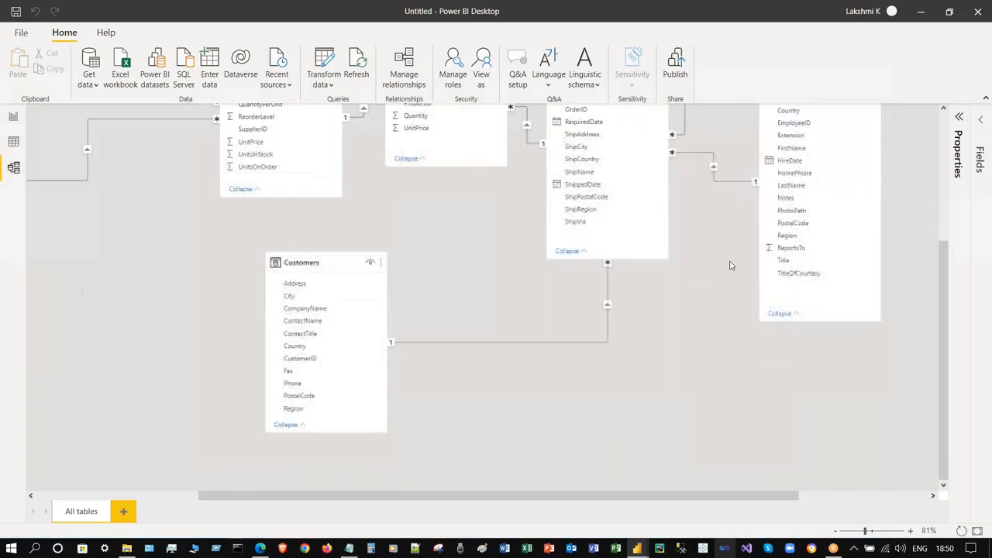
click(977, 531)
drag(784, 120, 743, 117)
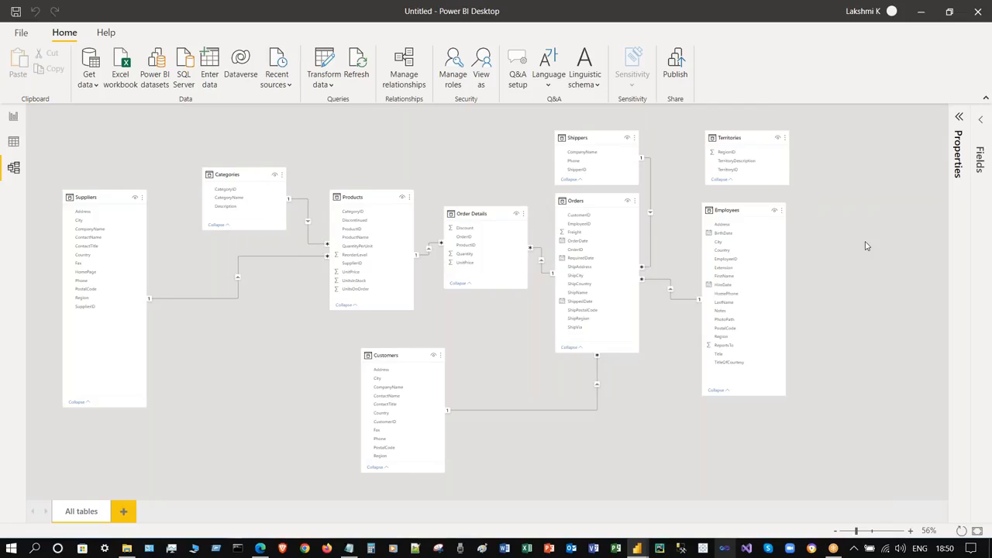
scroll(867, 245, up, 1)
scroll(751, 402, up, 1)
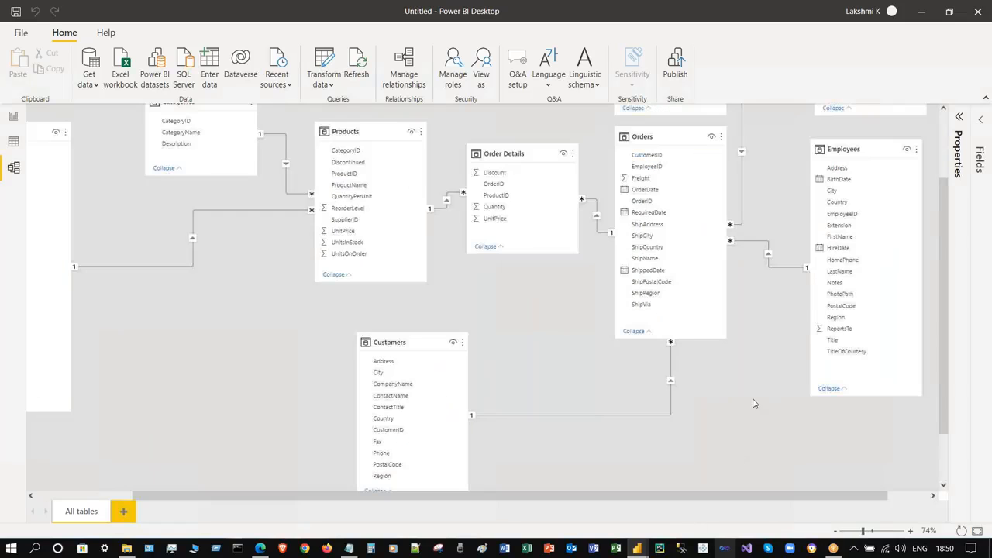
scroll(752, 416, up, 1)
scroll(764, 257, up, 3)
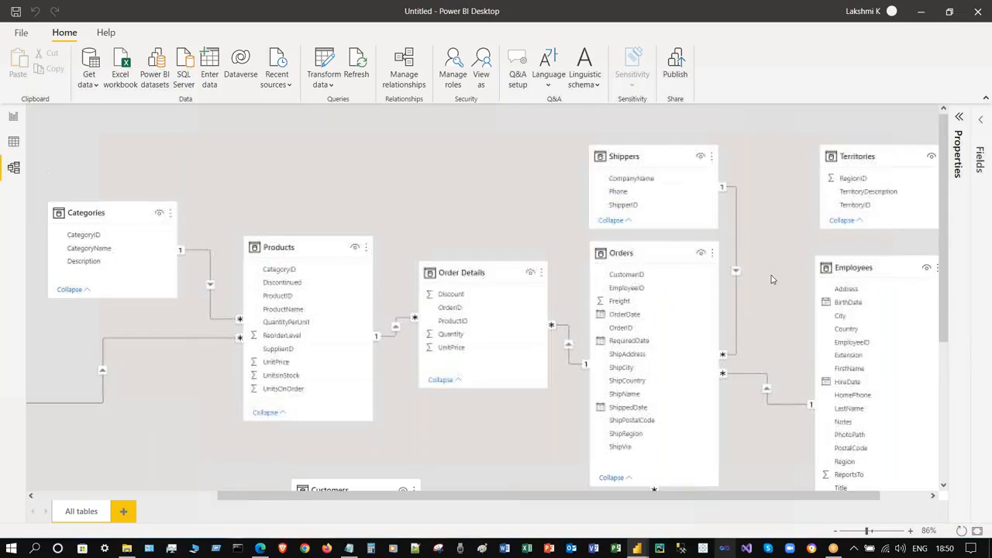
scroll(771, 279, up, 2)
scroll(775, 251, up, 1)
scroll(695, 217, up, 1)
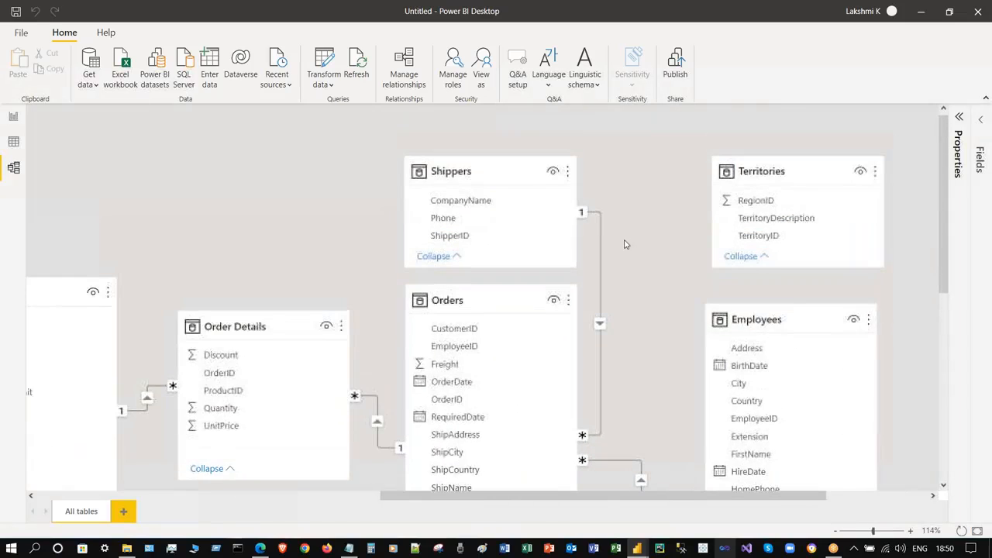
scroll(328, 177, left, 5)
scroll(431, 196, down, 3)
scroll(432, 194, up, 2)
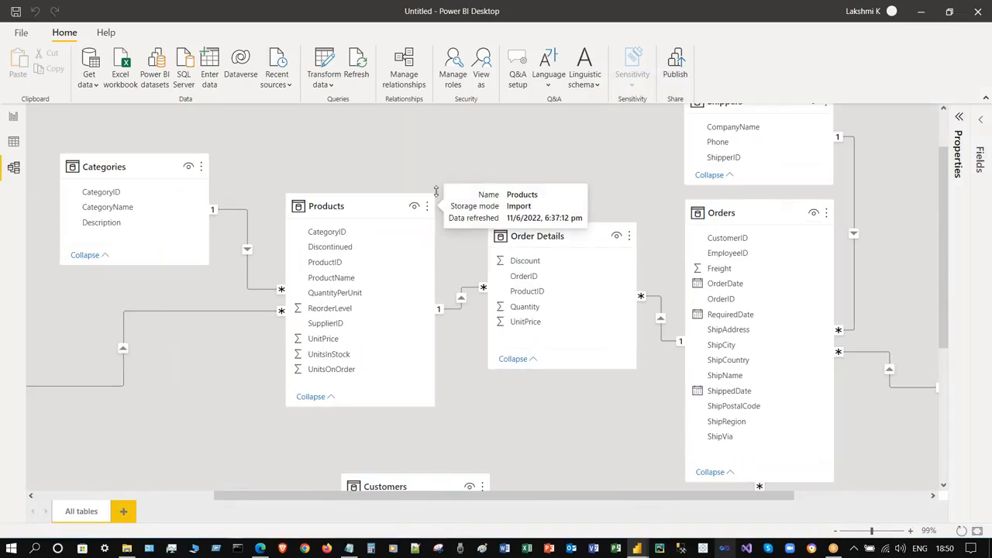
scroll(542, 170, down, 2)
scroll(542, 170, down, 2)
scroll(543, 172, down, 2)
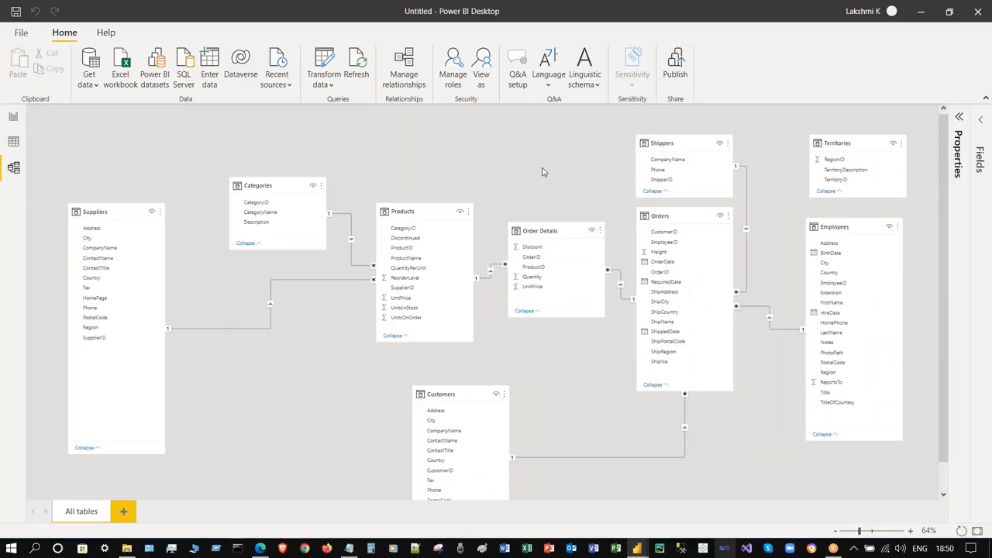
scroll(543, 172, up, 2)
scroll(582, 148, up, 2)
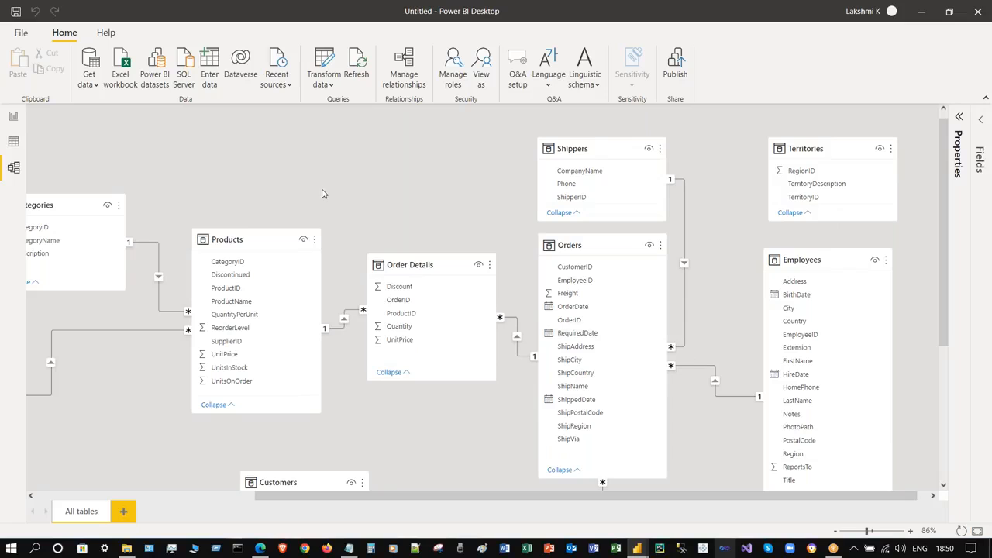
scroll(323, 193, down, 3)
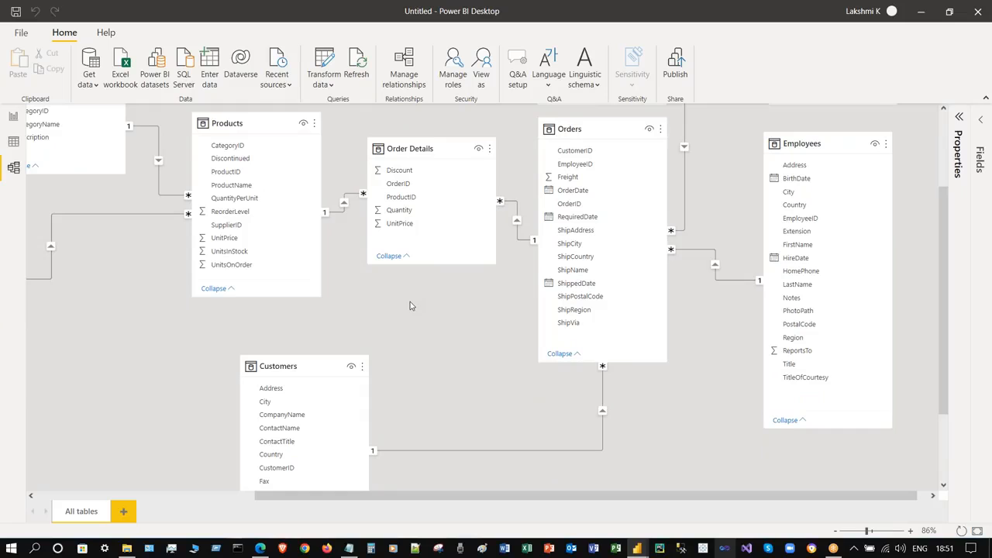
scroll(410, 305, up, 3)
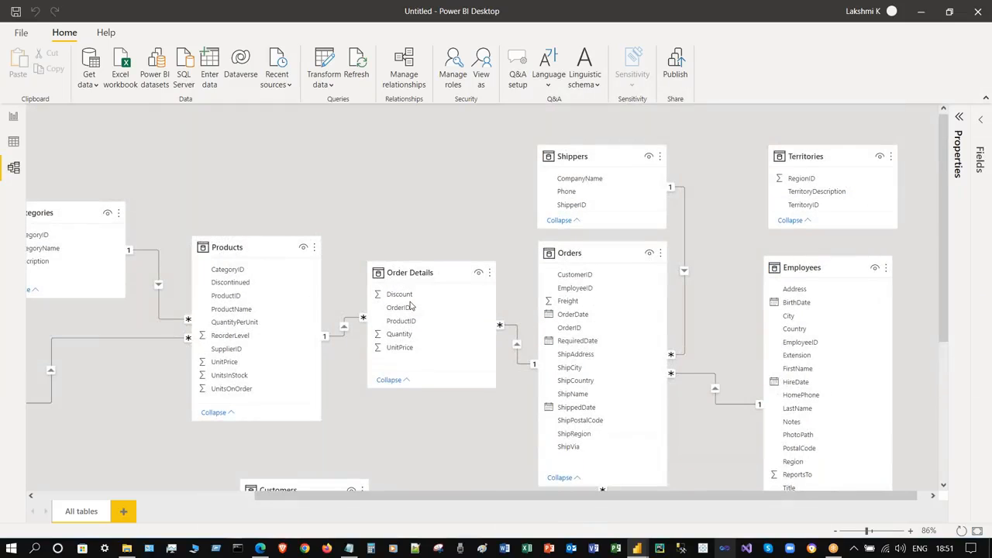
scroll(410, 305, down, 4)
scroll(410, 306, down, 1)
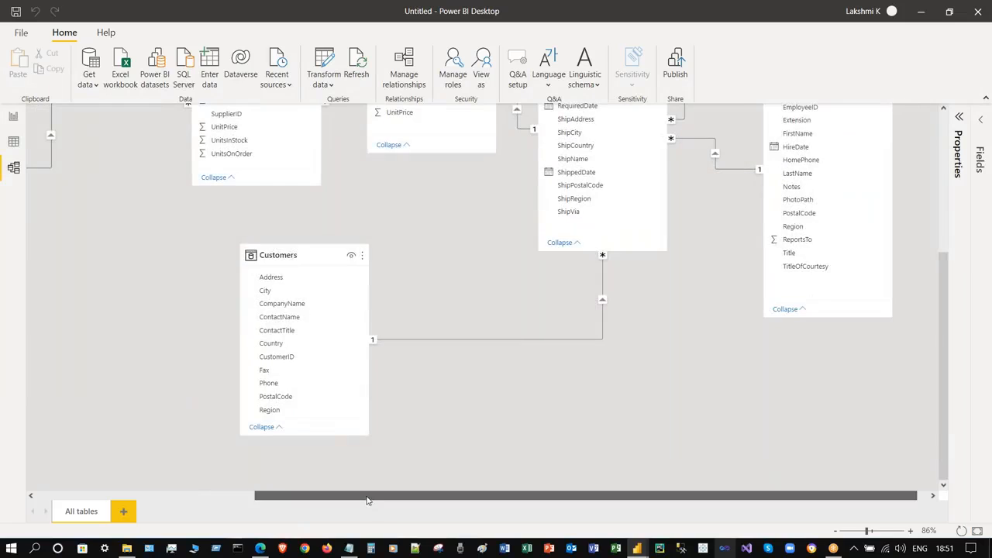
drag(367, 495, 186, 495)
scroll(231, 323, up, 3)
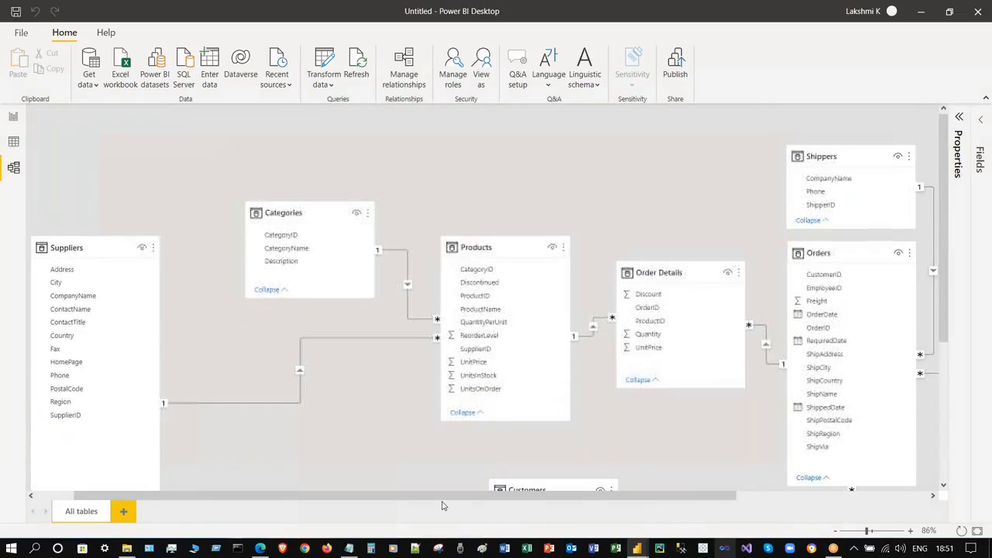
drag(451, 502, 643, 502)
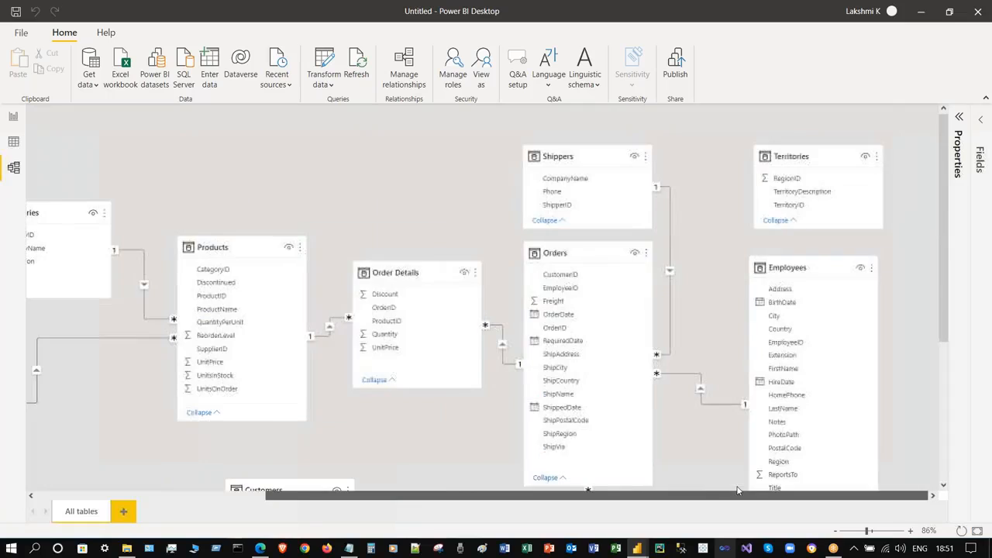
- Hide the Territories table and open the Orders table's More options menu
click(865, 158)
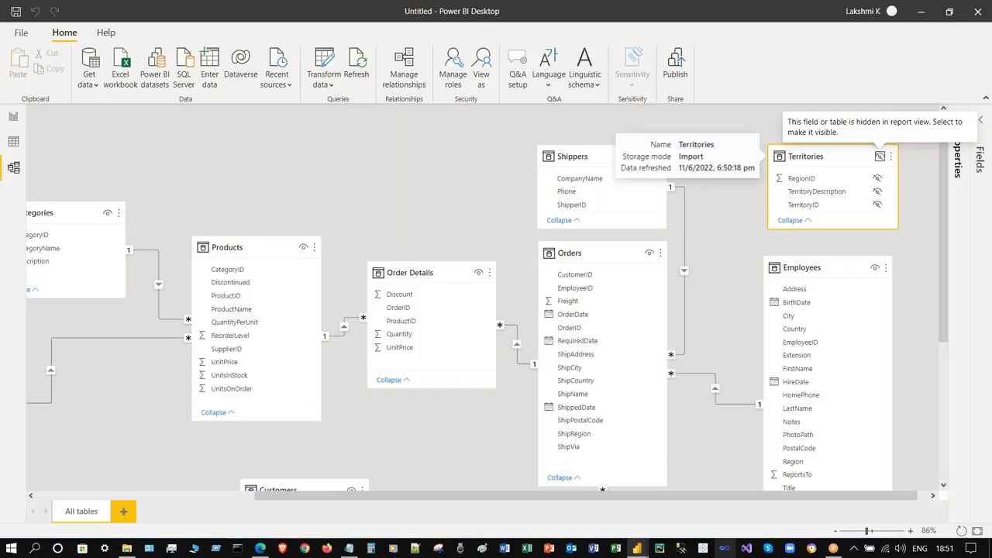
click(659, 254)
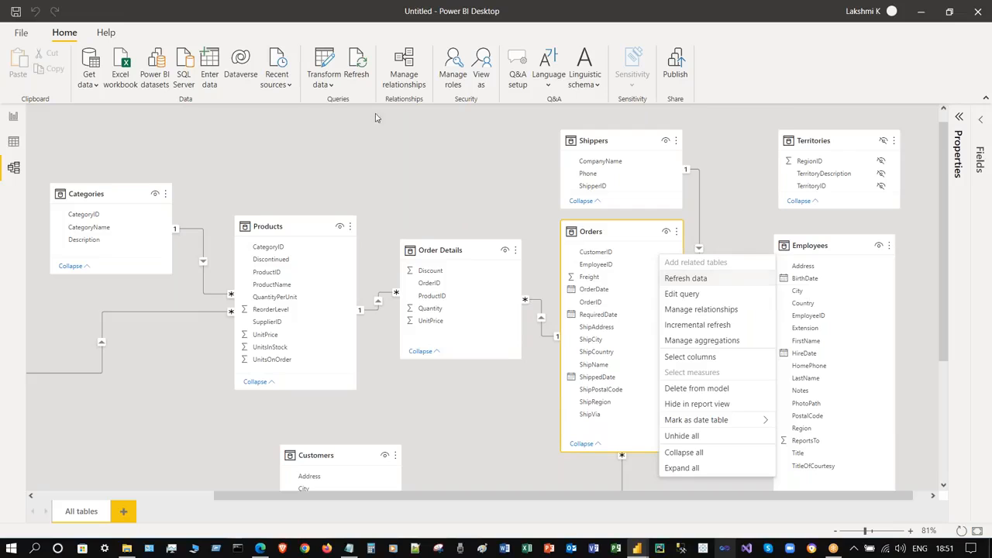
- Dismiss the Orders menu and refresh the model data from the diagram's context menu
key(Escape)
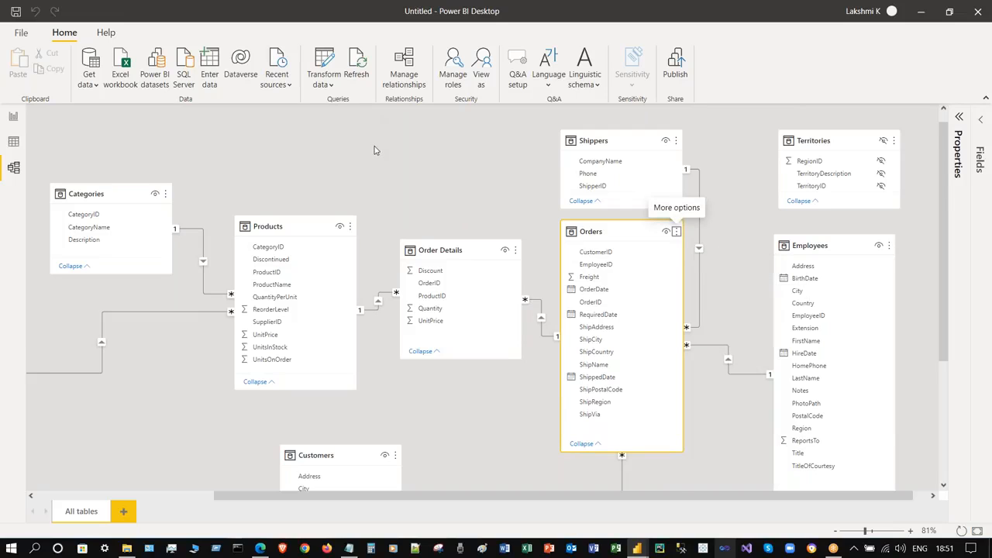
right_click(374, 150)
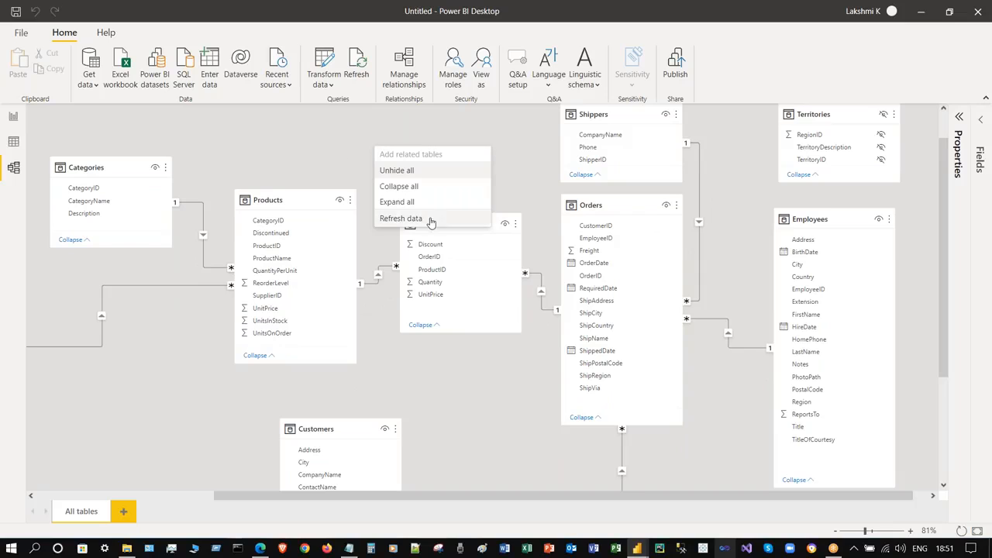
click(304, 146)
scroll(398, 157, up, 1)
right_click(407, 178)
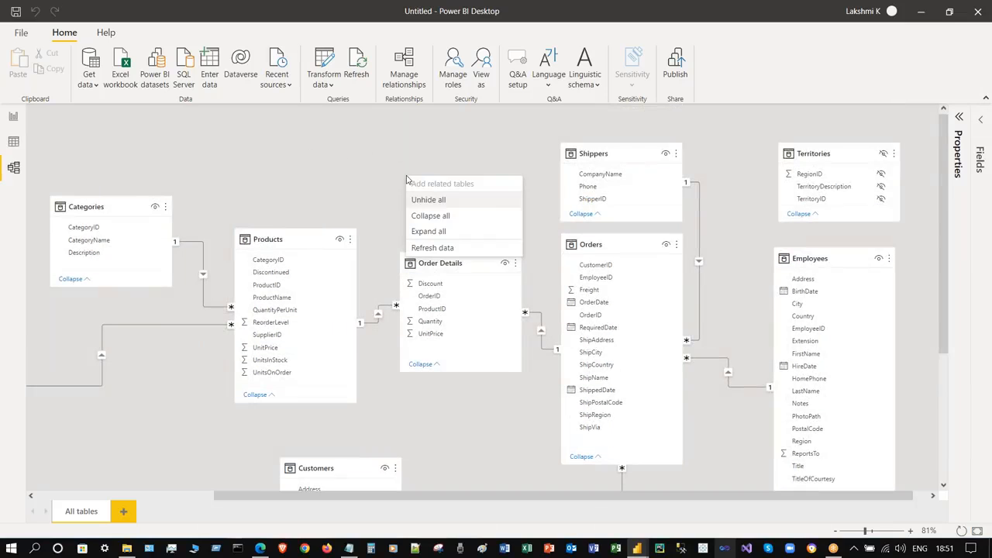
scroll(374, 146, down, 1)
right_click(431, 140)
click(457, 208)
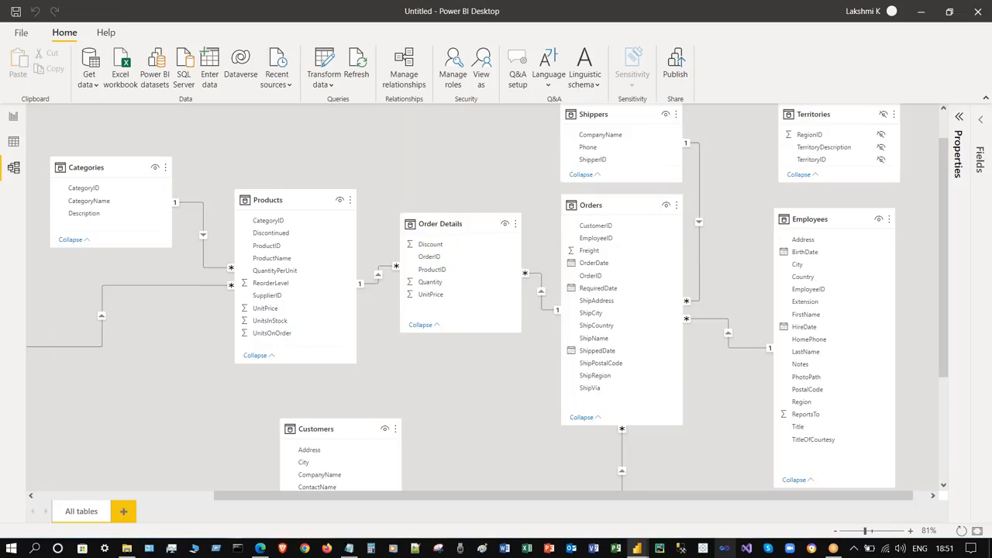
- Refresh the Orders table's data, then open the Orders query in Power Query Editor
scroll(245, 202, up, 1)
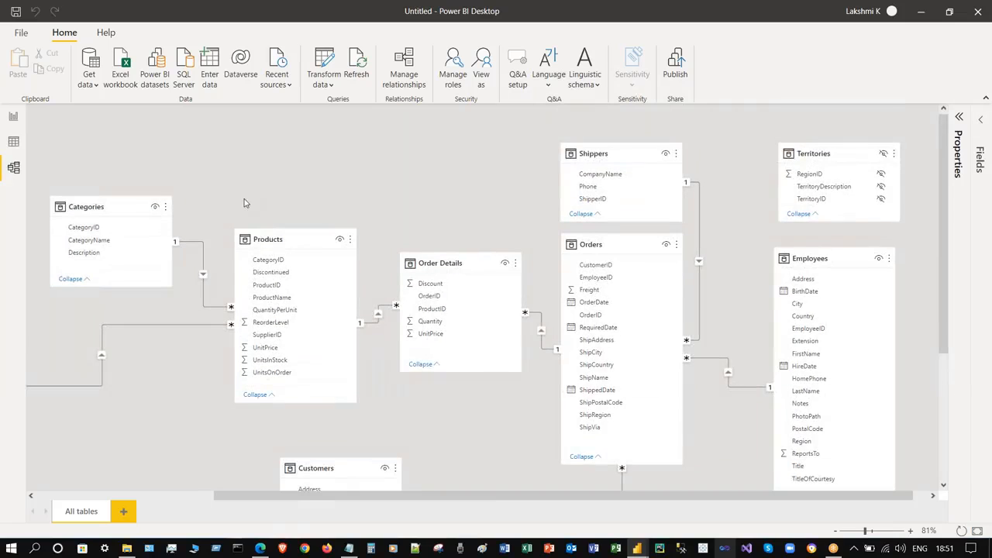
click(676, 245)
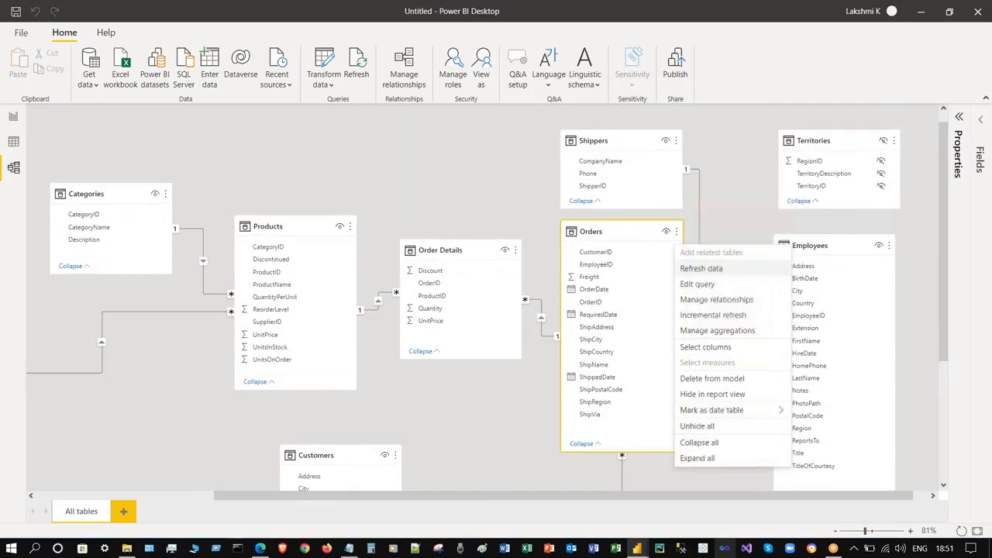
click(725, 269)
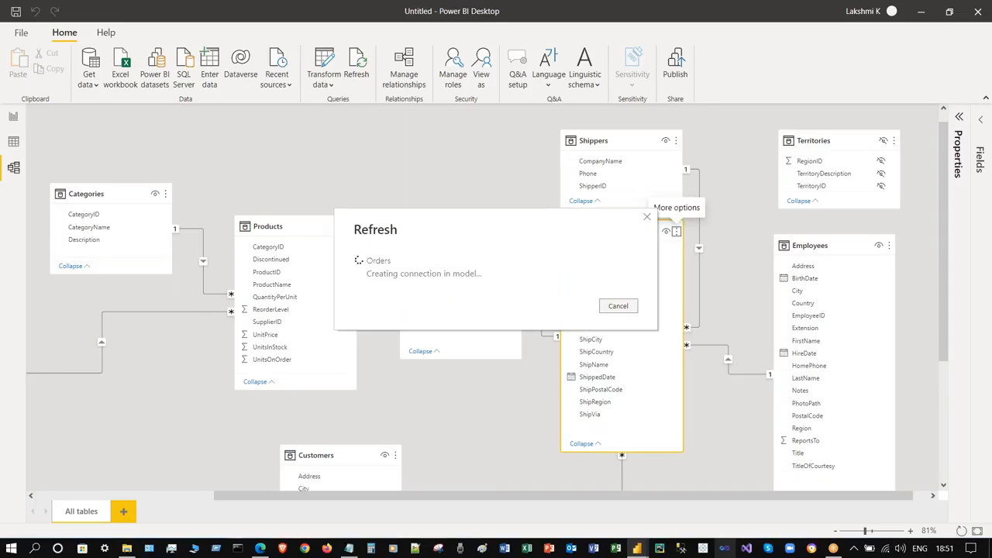
click(674, 232)
click(729, 273)
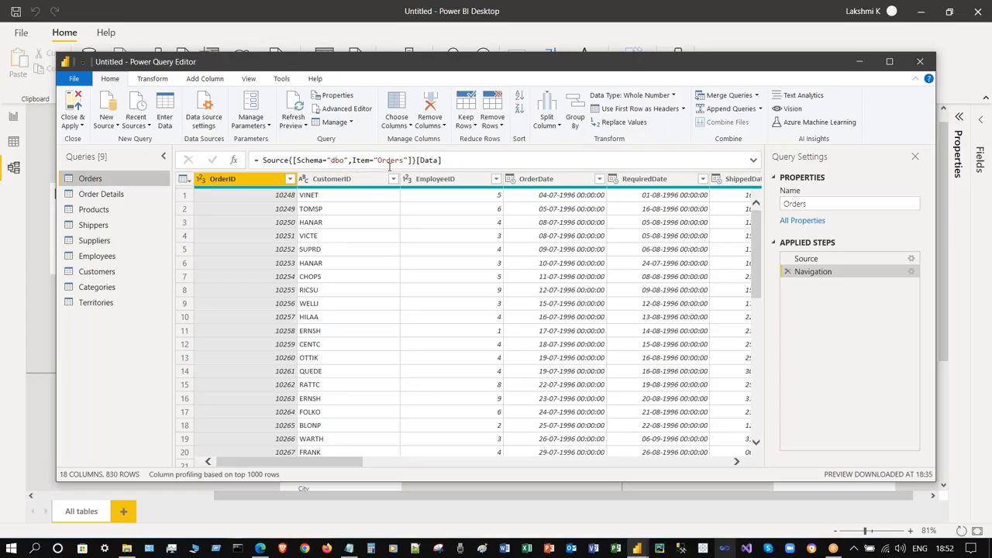
- Select the Orders navigation formula in the formula bar and leave it unchanged
drag(477, 160, 266, 157)
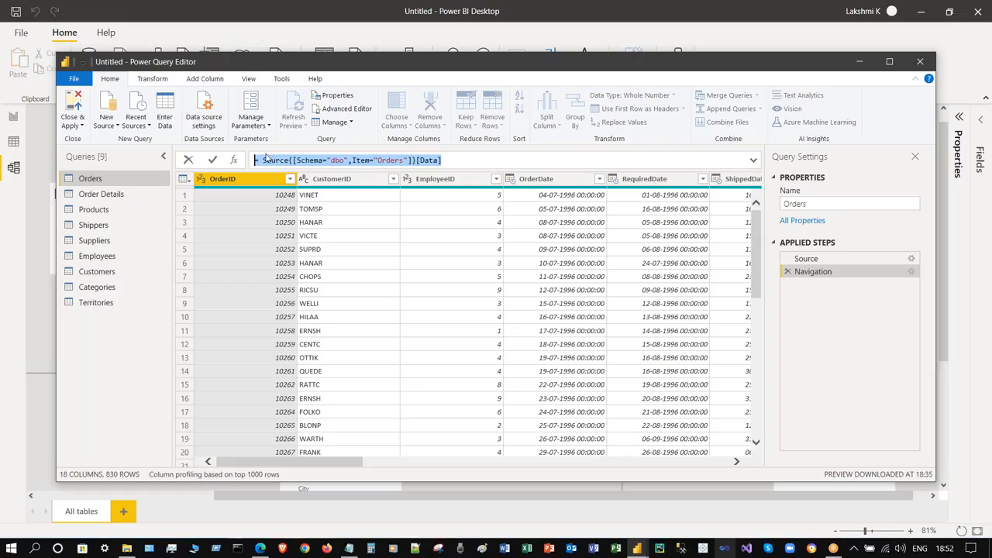
click(163, 347)
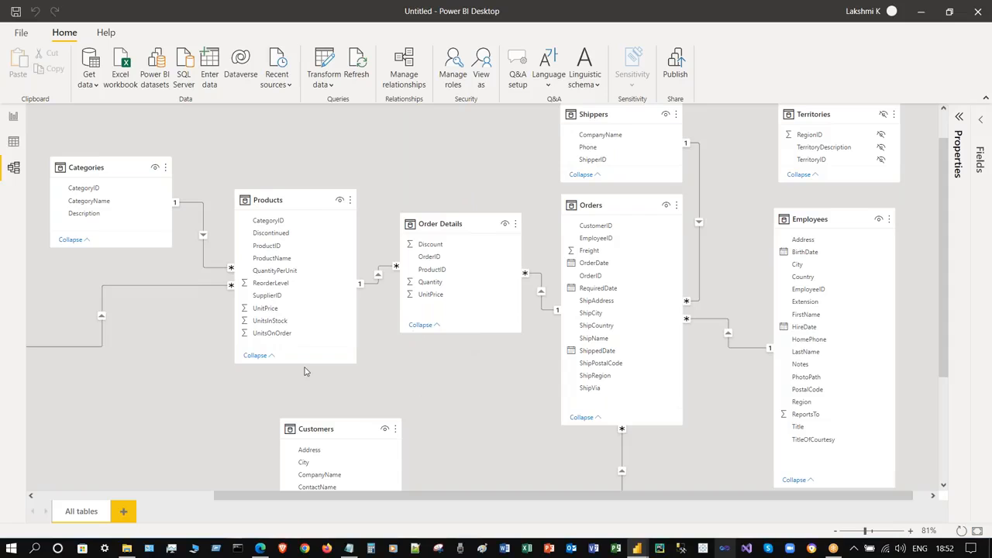
scroll(446, 355, down, 5)
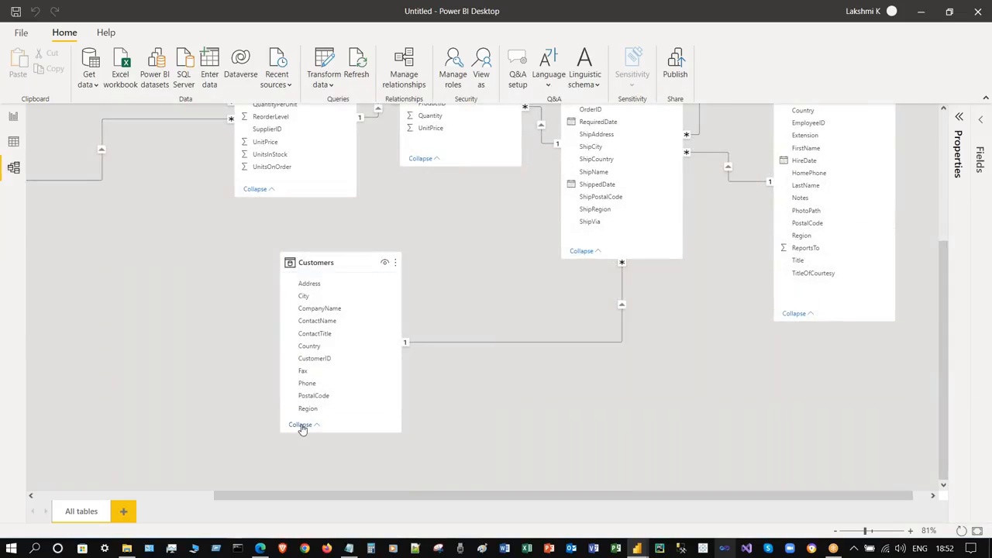
scroll(612, 395, up, 1)
scroll(613, 392, up, 4)
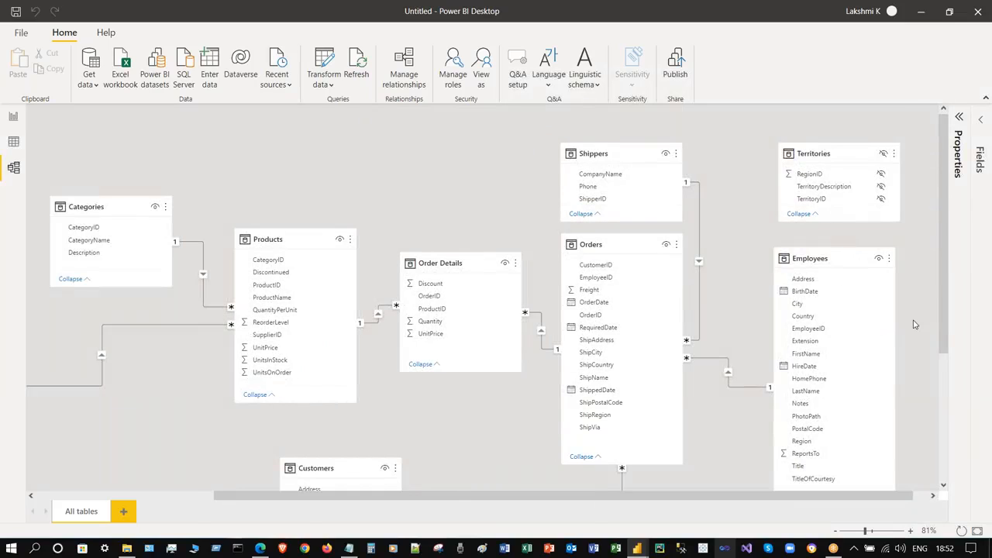
scroll(821, 372, down, 3)
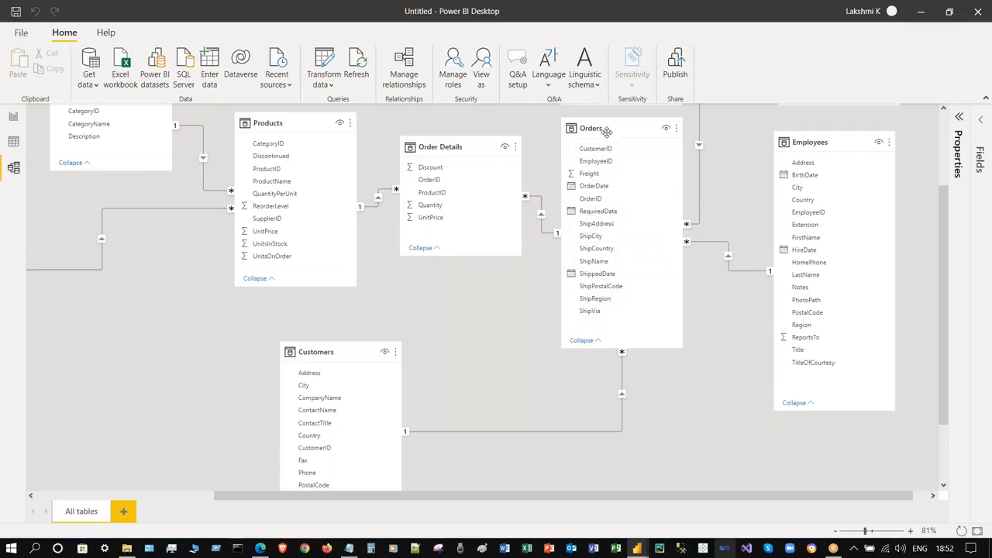
scroll(749, 298, up, 2)
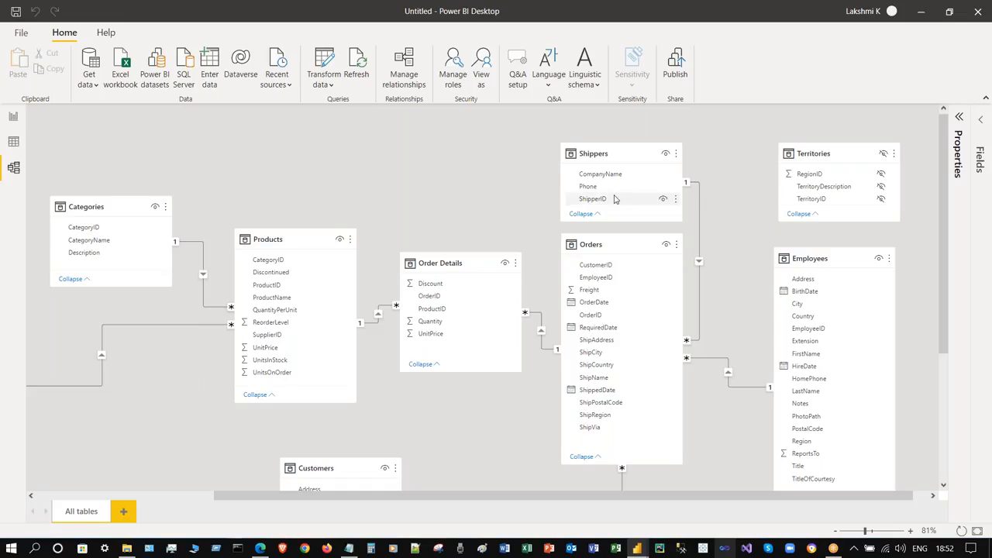
- Open the model relationships list from the Orders menu, move it slightly left, and close it
click(676, 244)
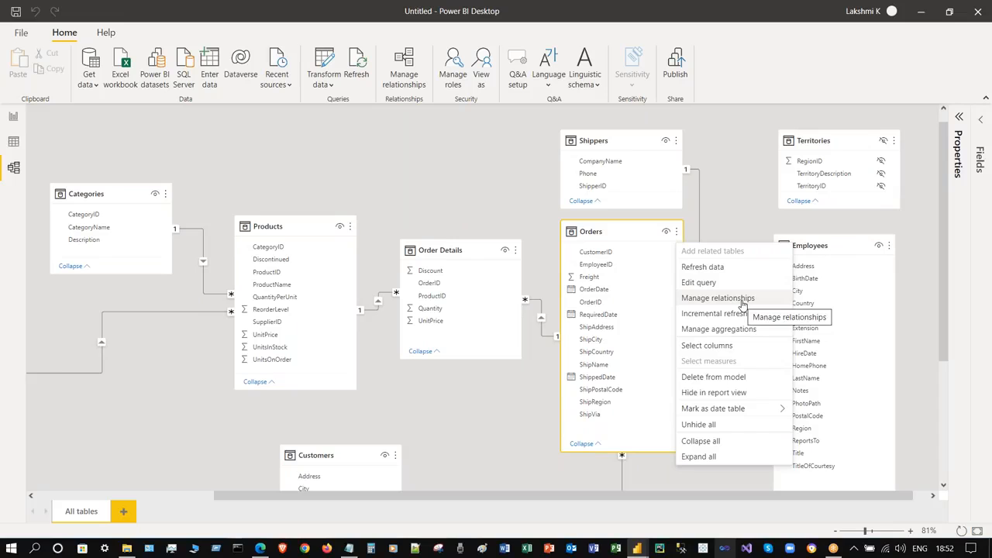
click(718, 298)
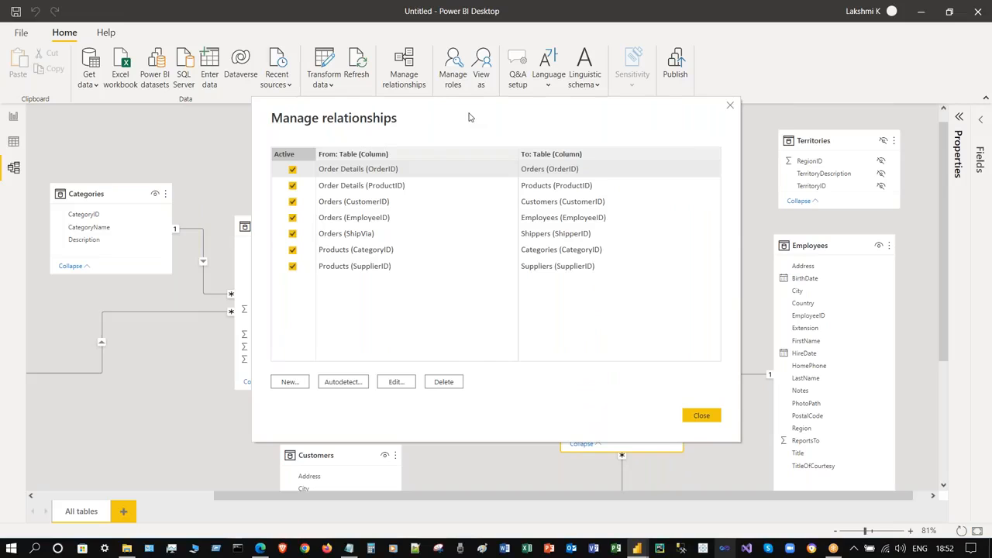
drag(468, 117, 426, 112)
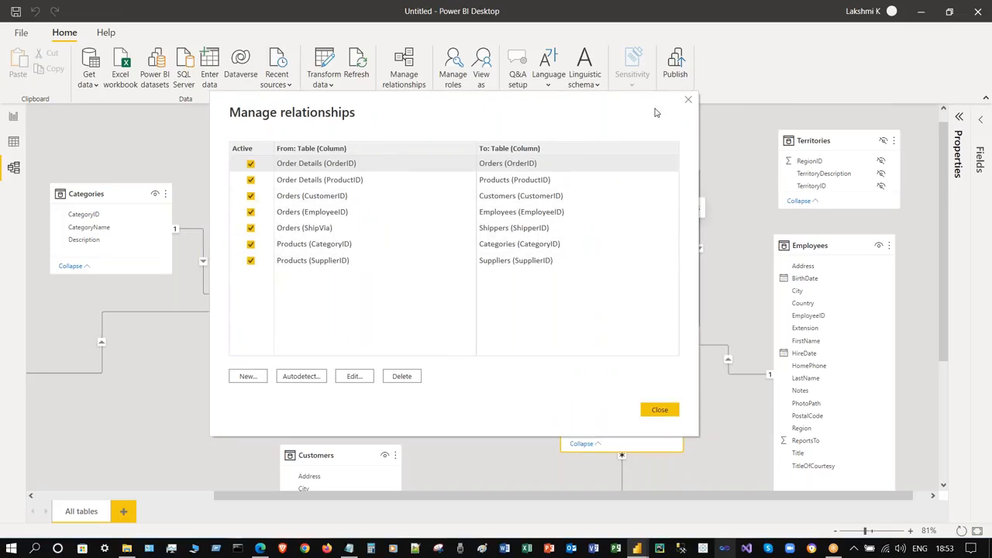
click(689, 103)
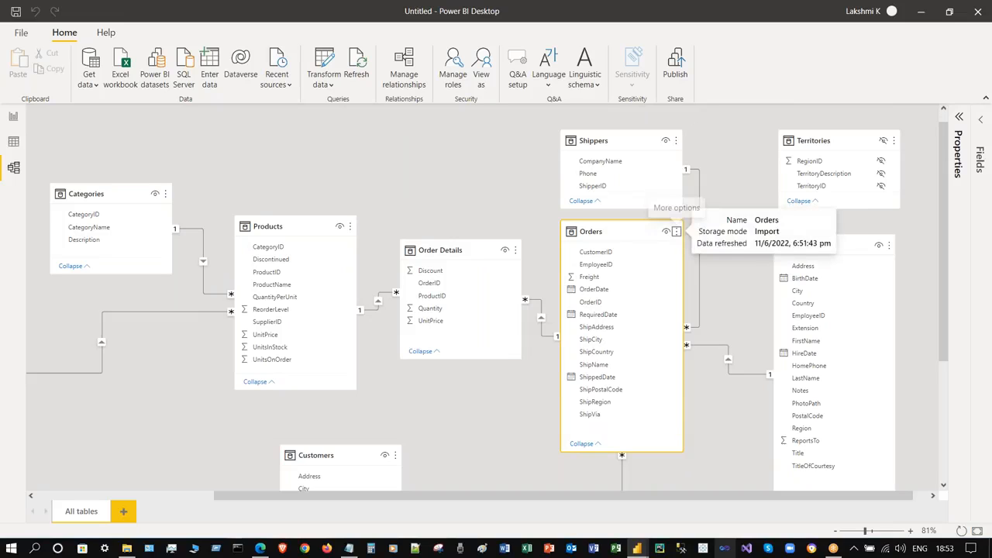
- Open the Orders incremental refresh settings, cancel without changes, and reopen the Orders menu
click(676, 231)
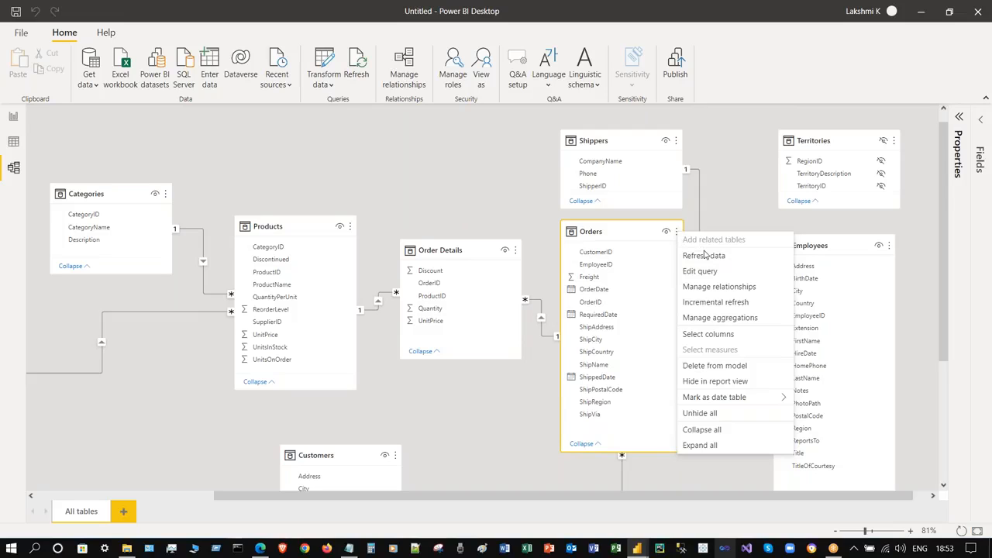
click(723, 308)
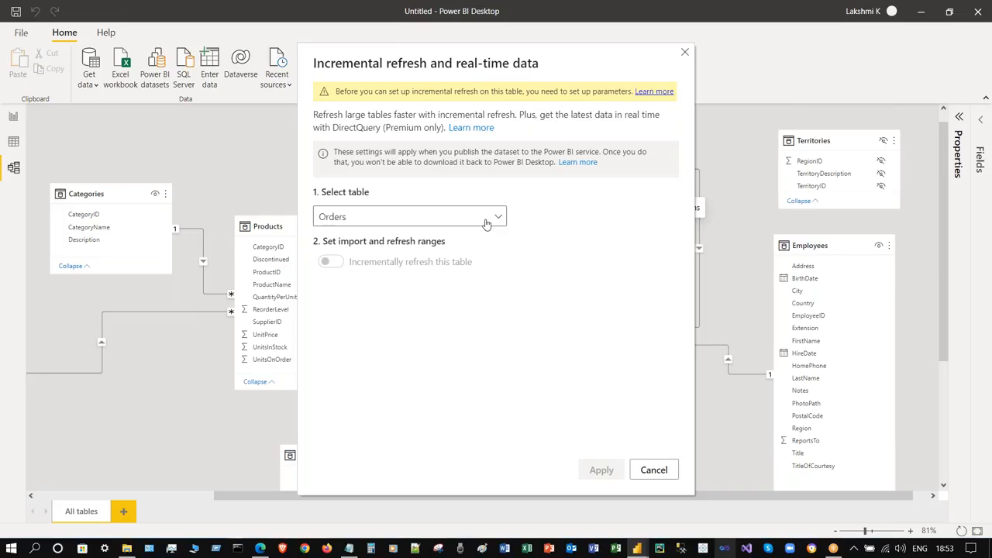
click(659, 466)
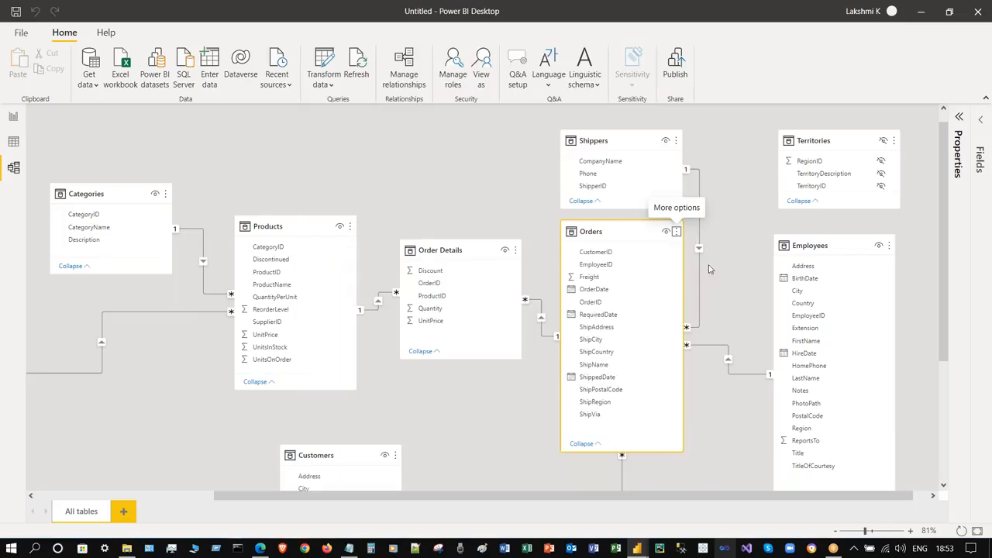
click(676, 231)
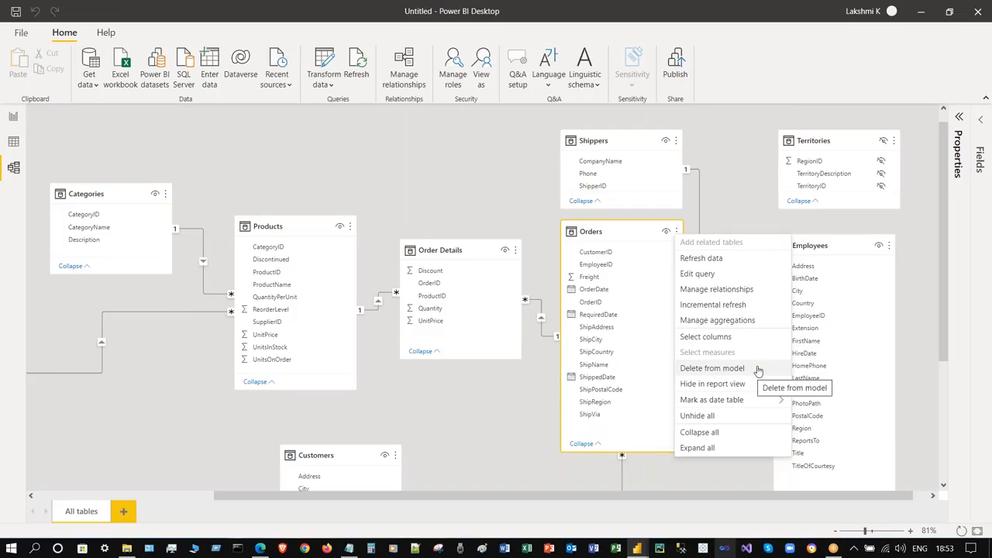
click(832, 114)
click(892, 142)
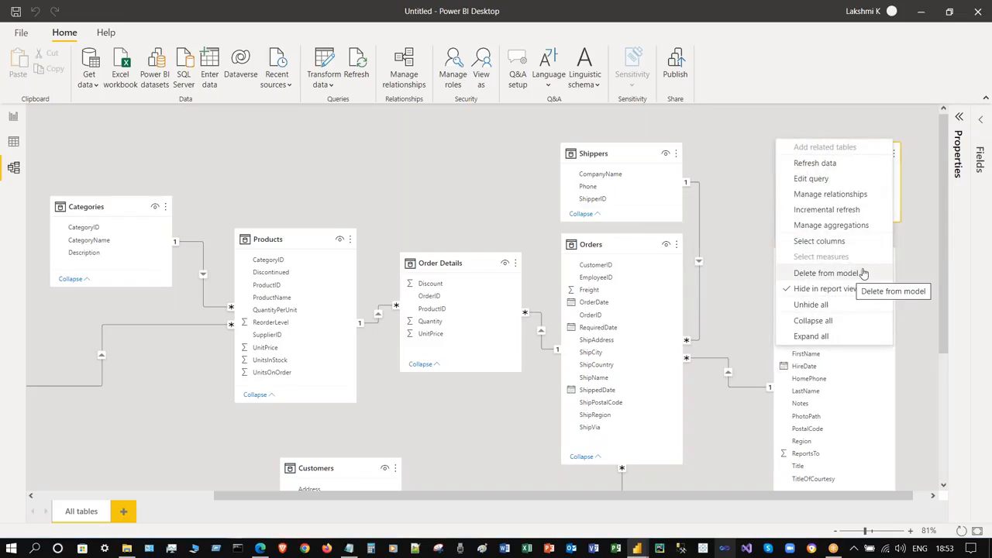
click(904, 240)
click(675, 244)
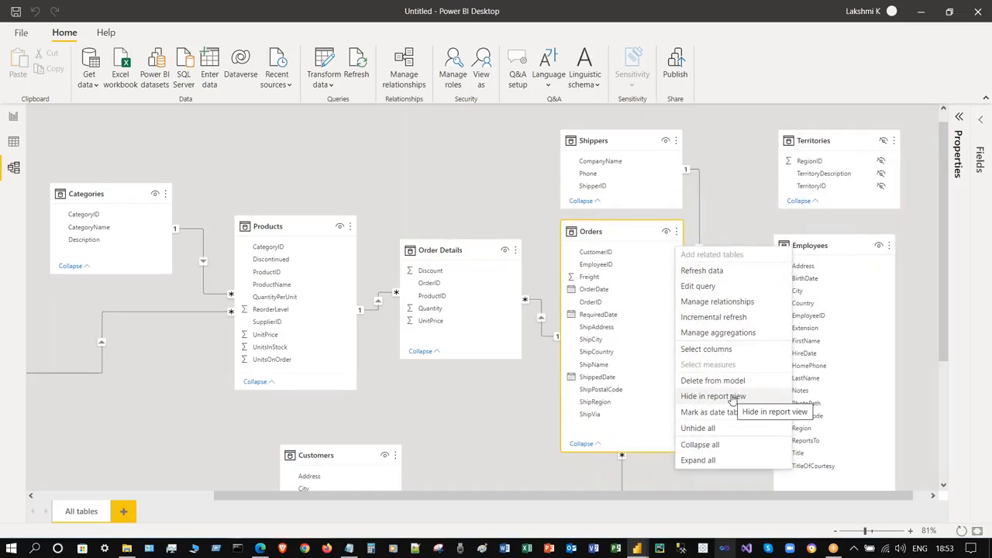
click(676, 233)
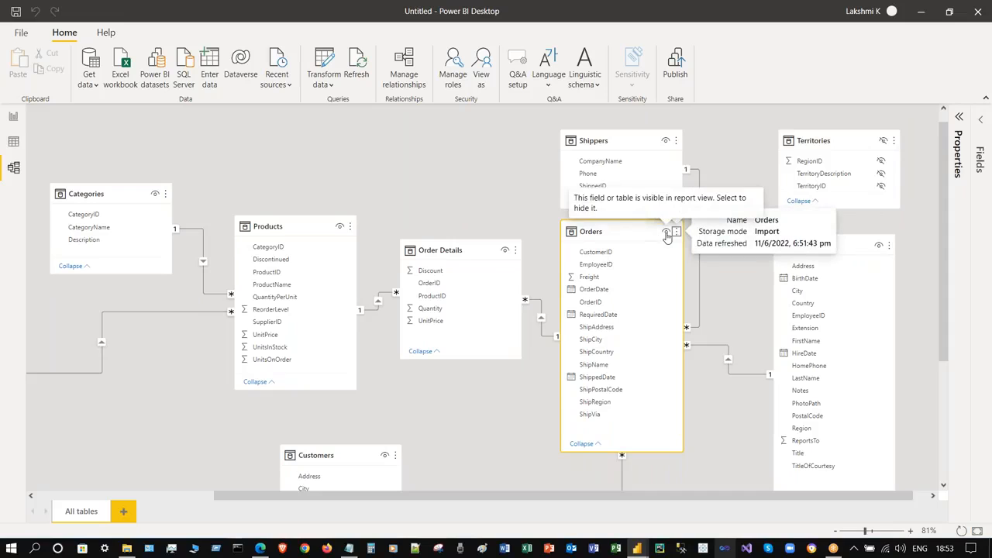
click(675, 232)
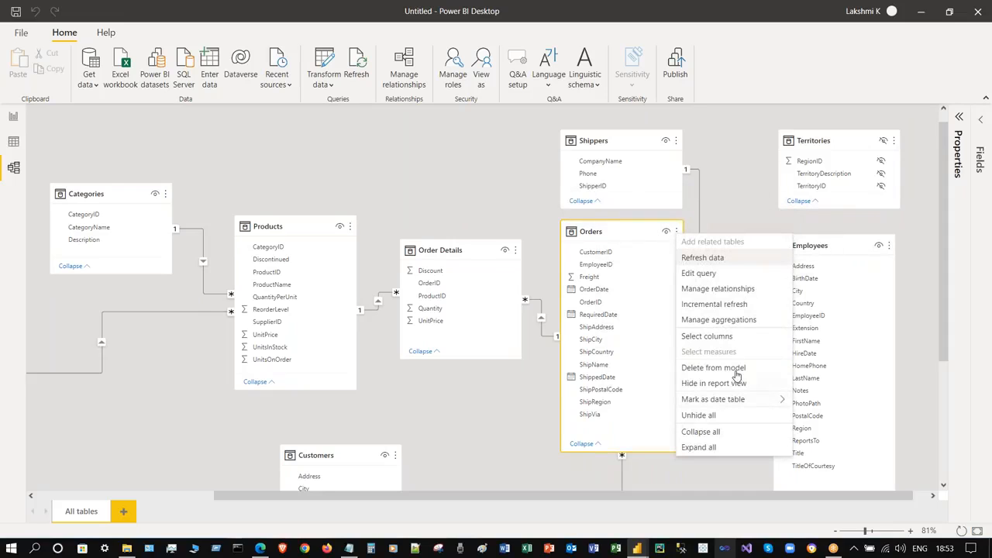
mouse_move(732, 401)
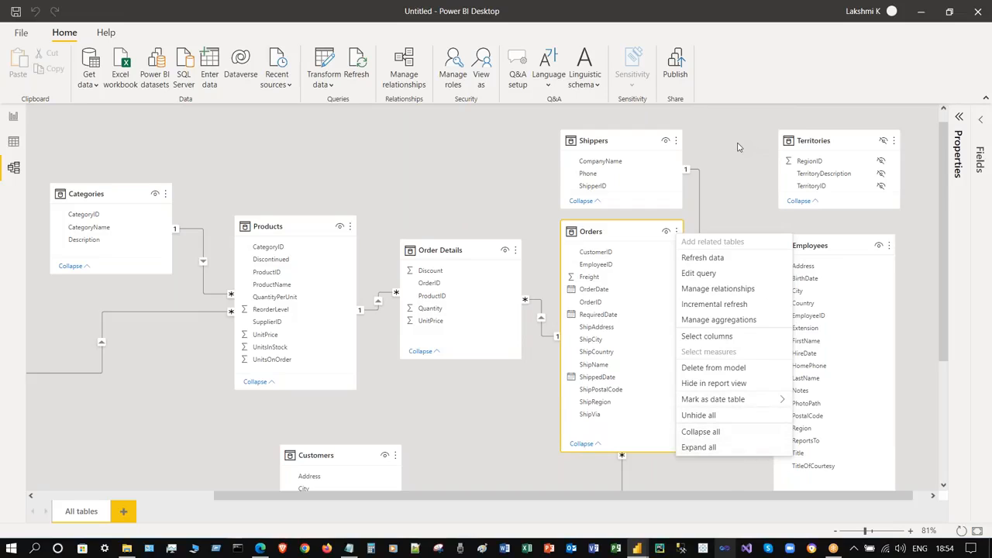
key(Escape)
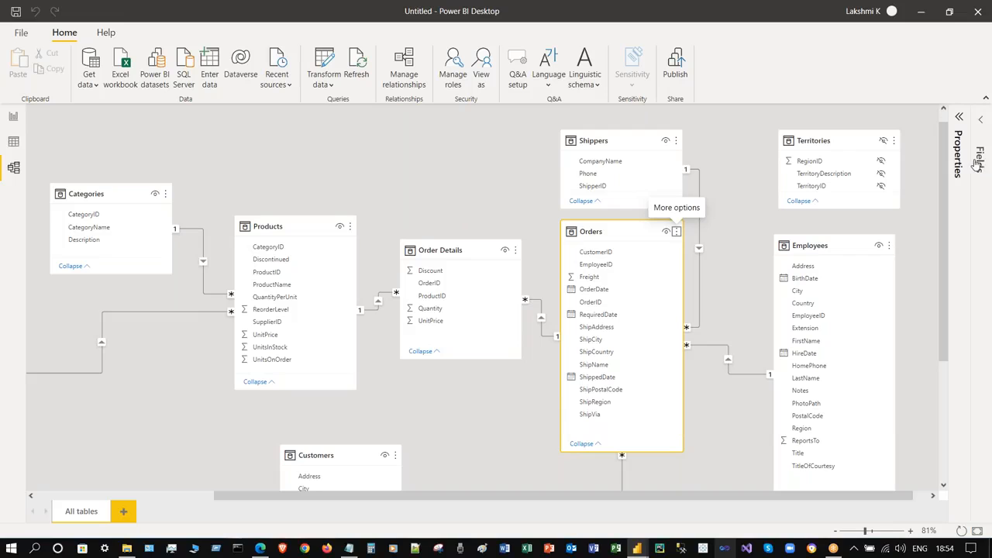
click(980, 120)
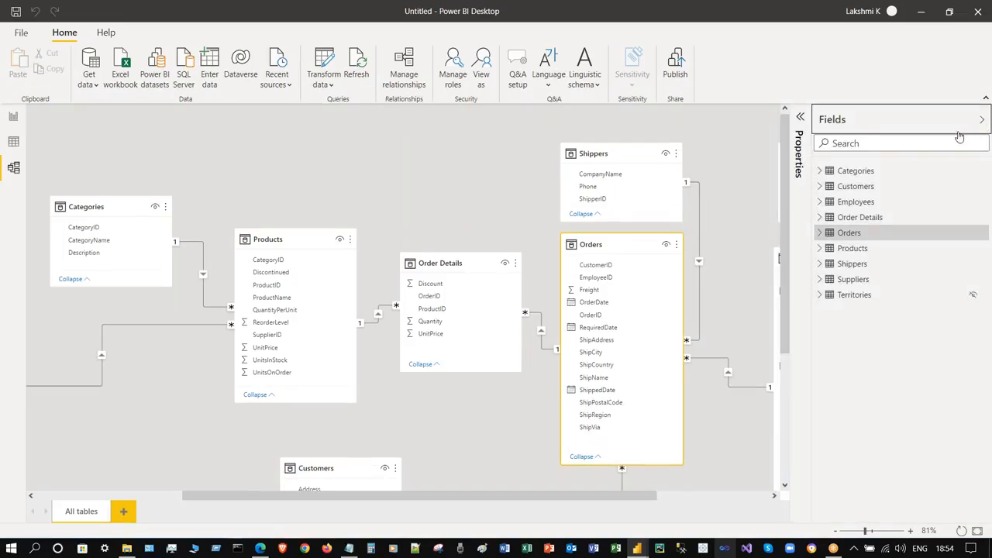
click(819, 171)
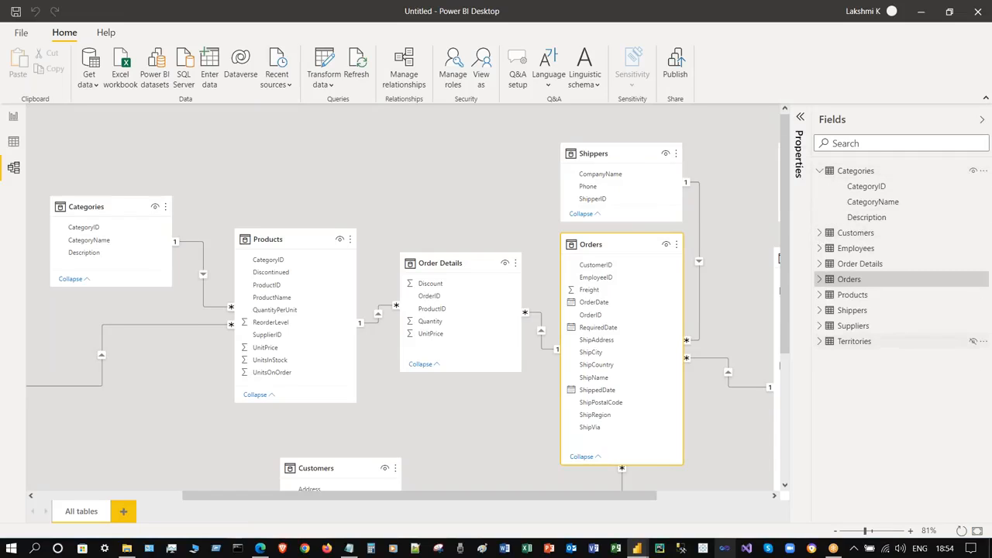
click(820, 232)
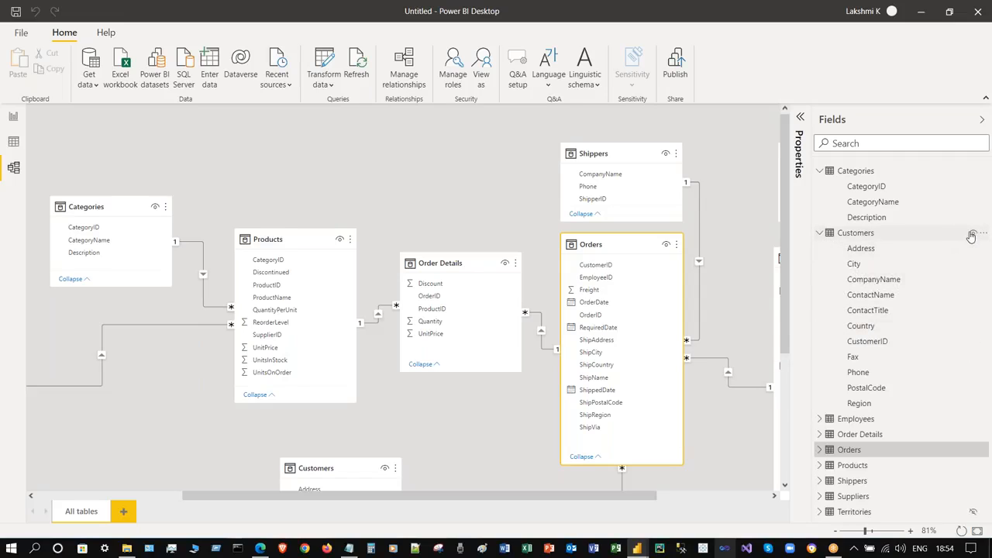
click(820, 232)
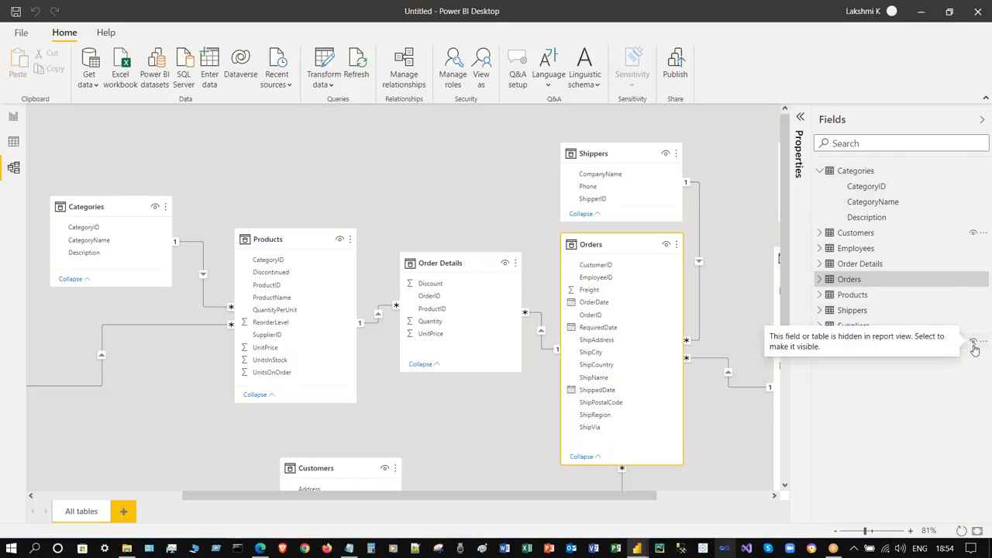
click(391, 177)
click(981, 128)
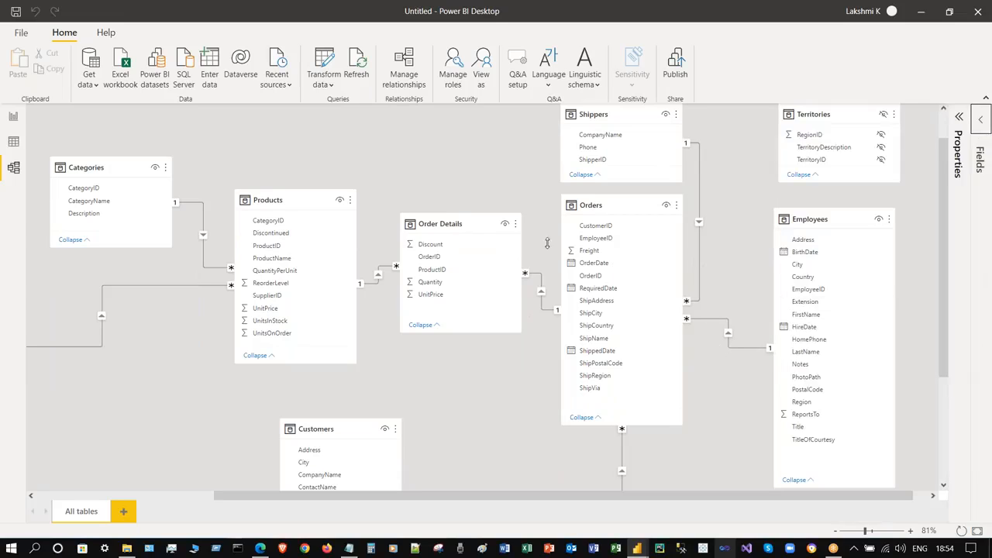
- Fit the whole model, including Suppliers, on screen and switch to Data view
click(977, 531)
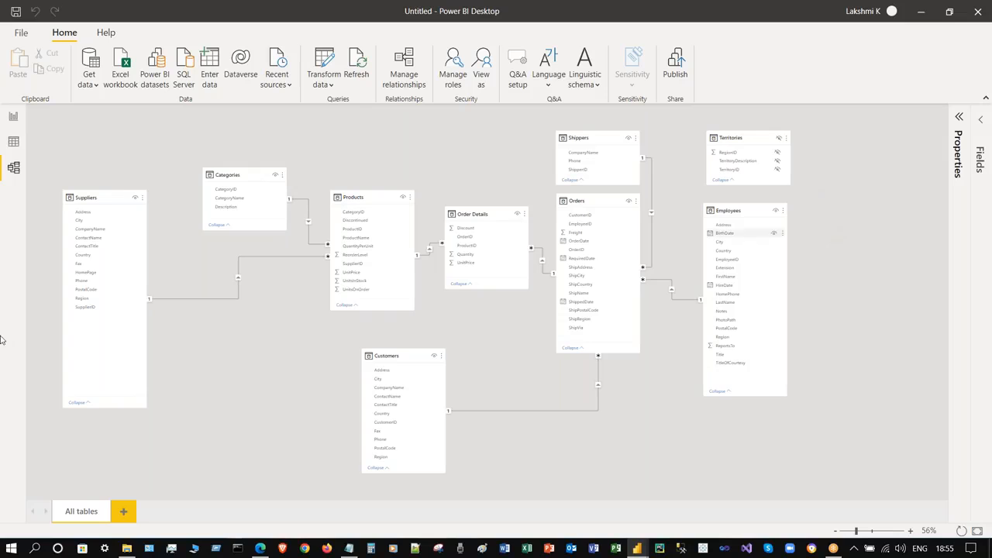
click(14, 142)
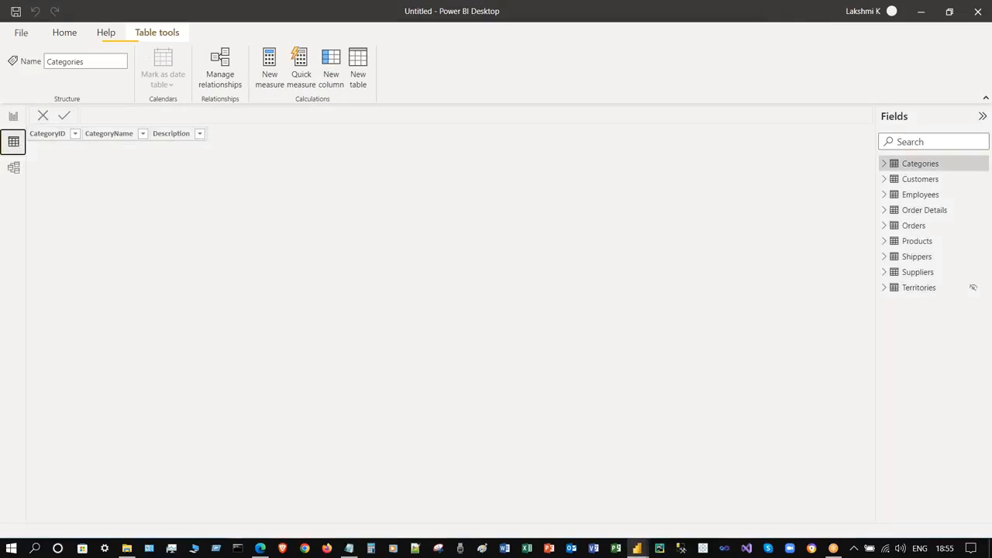
- Preview the rows of Customers, Employees, Order Details, Orders, Products and Categories
click(920, 181)
click(920, 194)
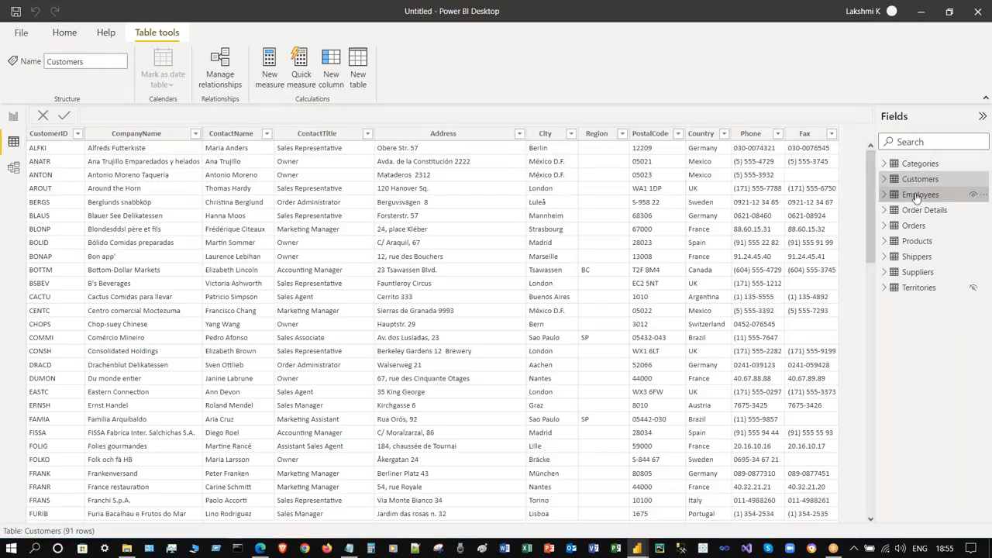
click(917, 209)
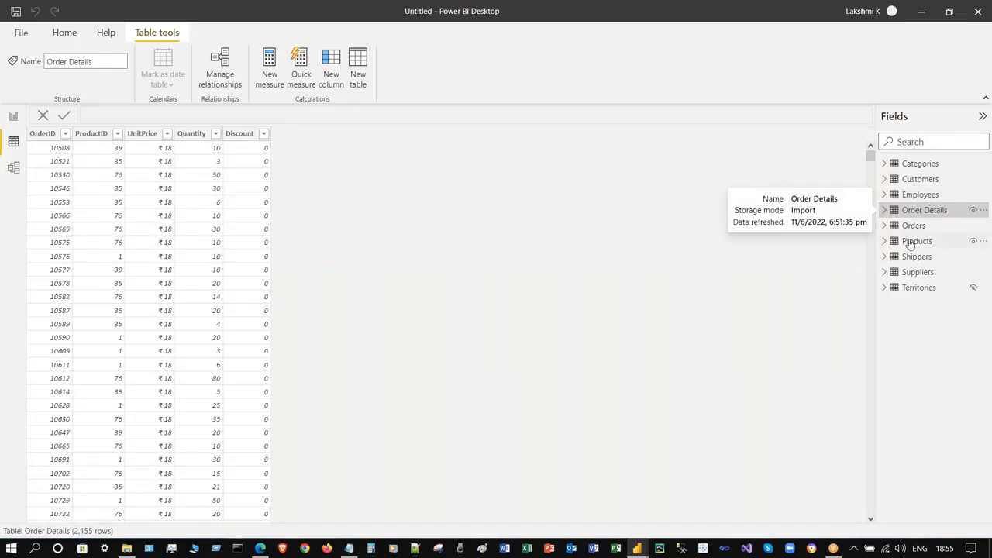
click(916, 225)
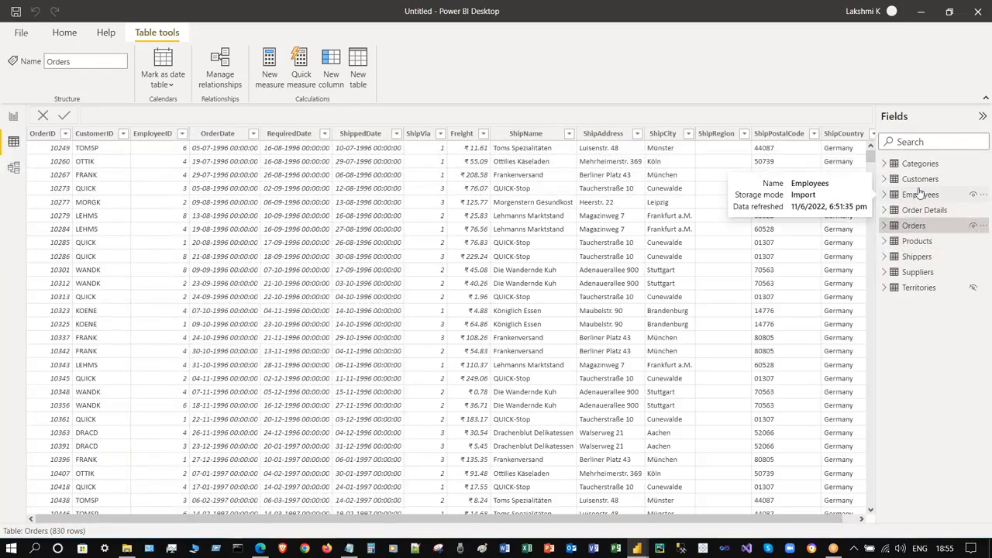
click(917, 242)
click(922, 163)
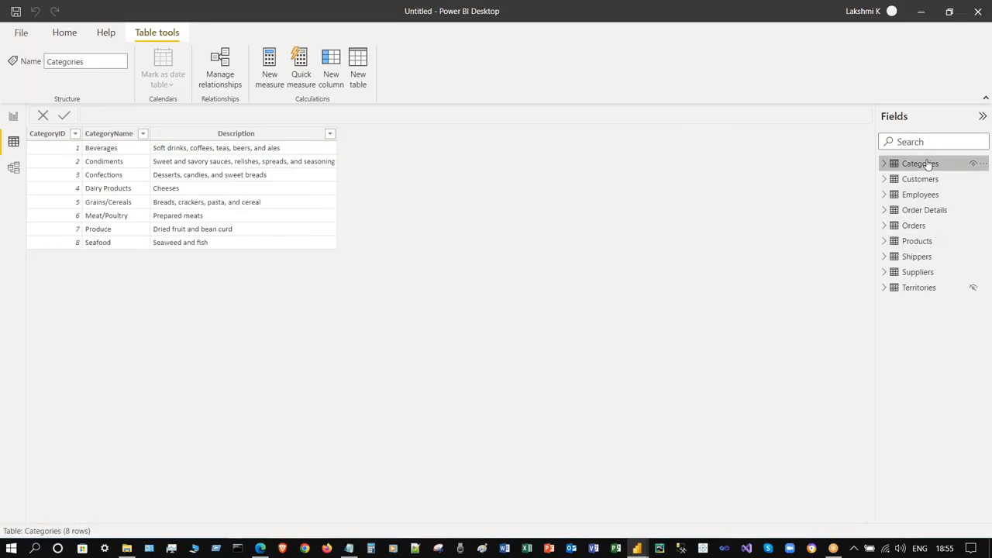
- Recheck the Employees, Orders, Shippers, Territories and Categories data, then go to the empty report canvas
click(934, 195)
click(934, 225)
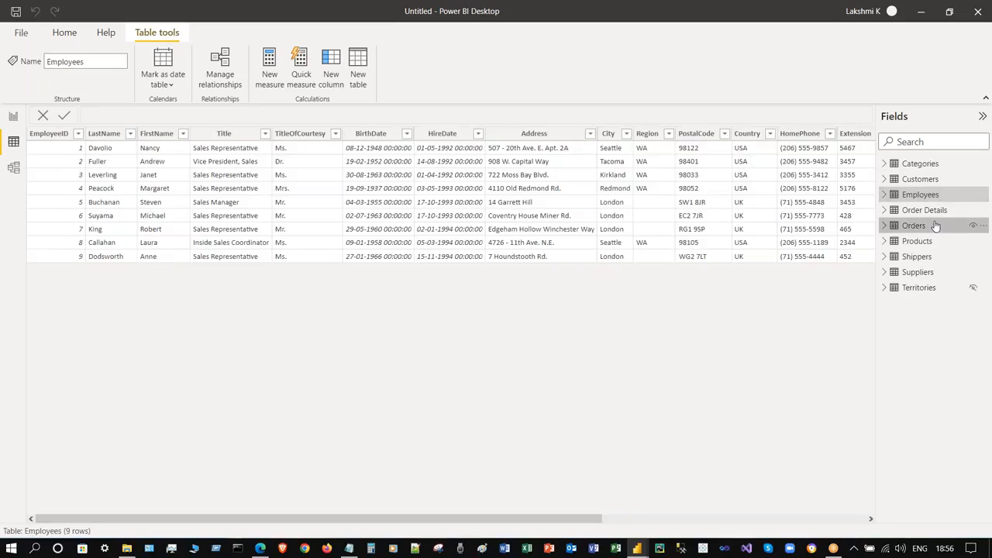
click(935, 257)
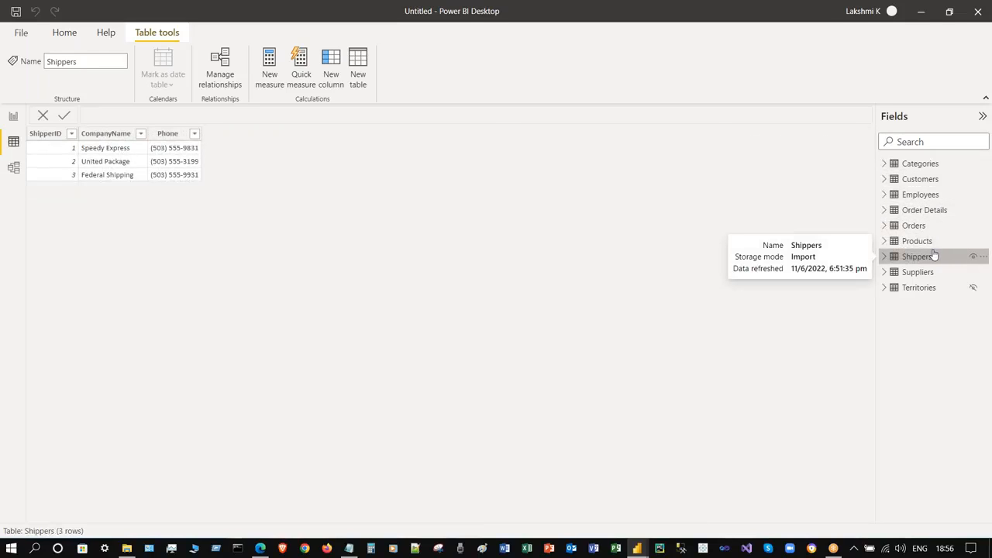
click(935, 287)
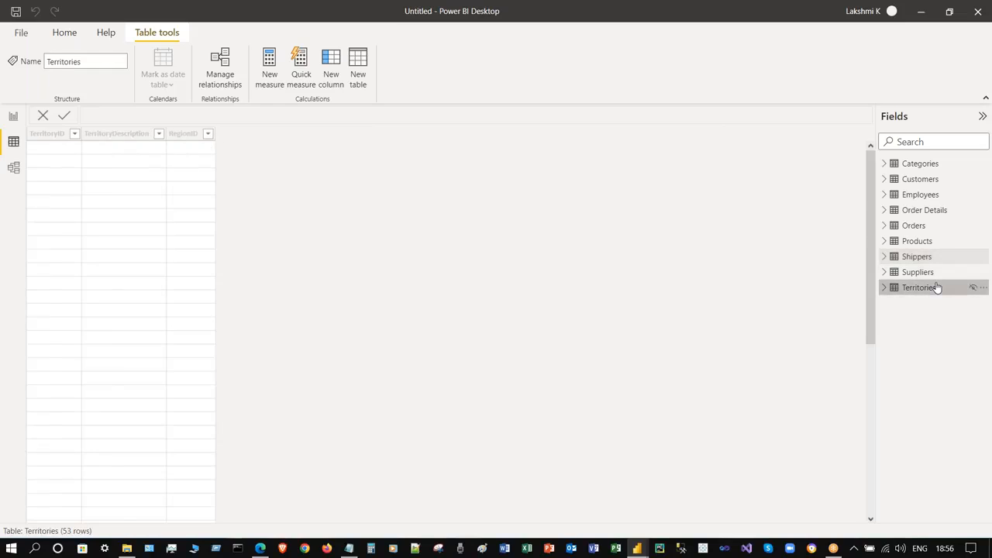
click(939, 255)
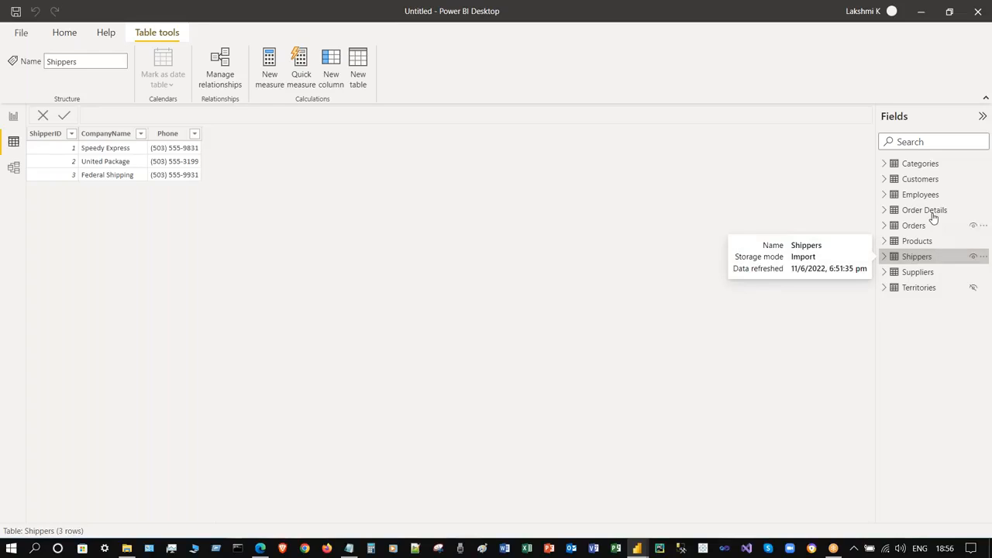
click(933, 225)
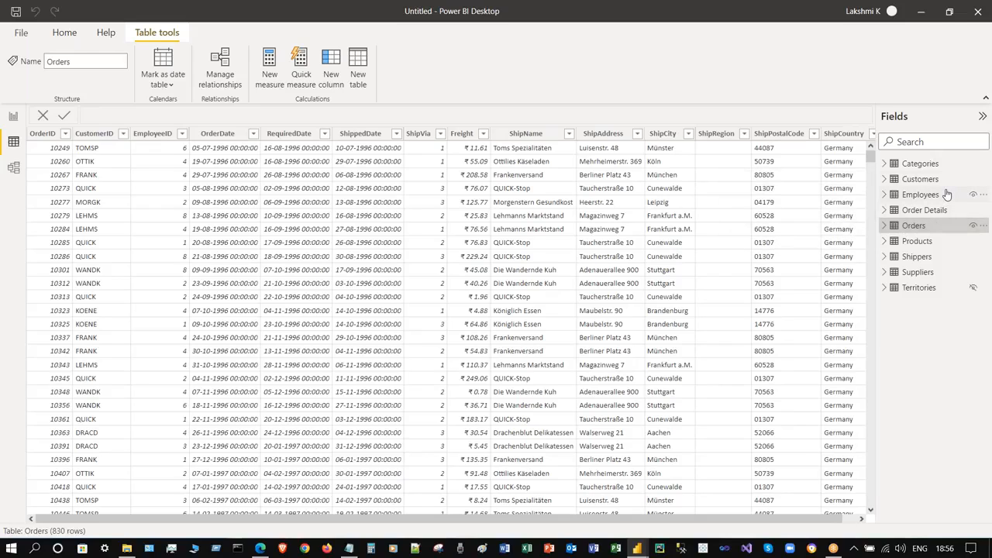
click(946, 195)
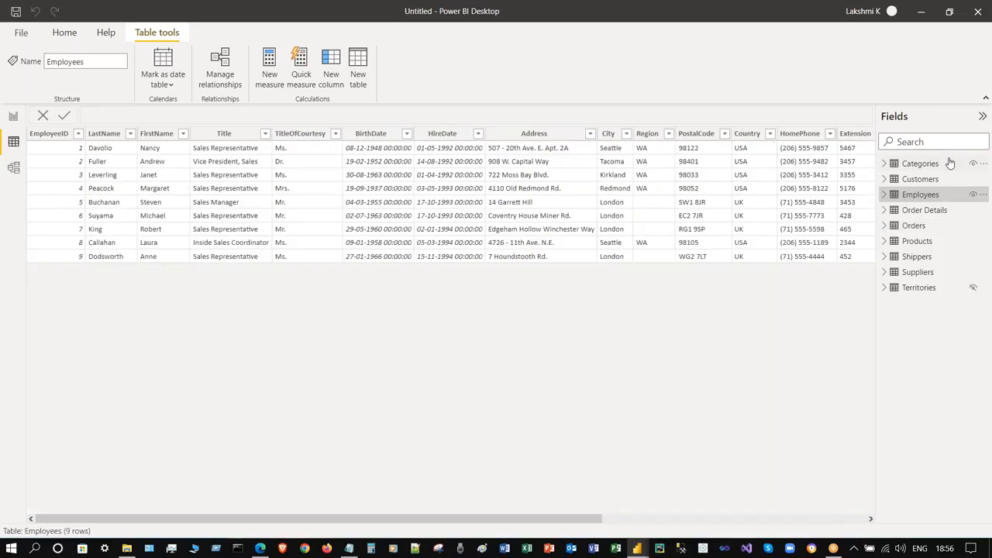
click(950, 163)
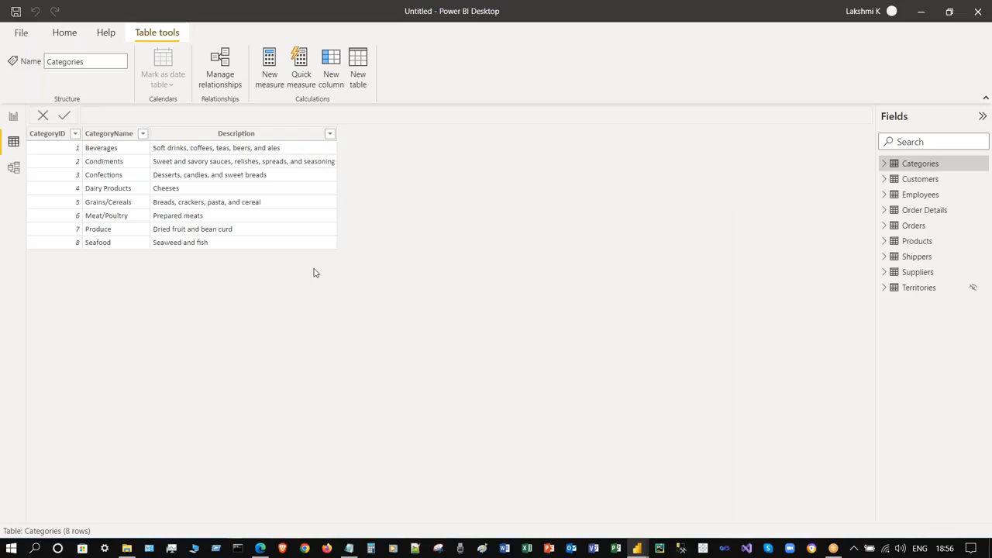
click(13, 116)
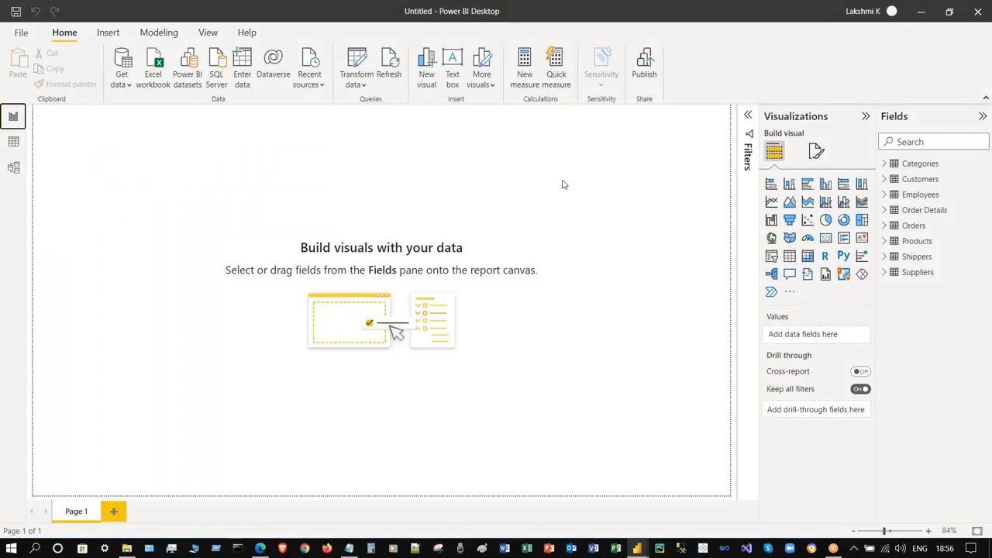
- Cycle through the Model, Data and Report views, finishing on the empty report Page 1
click(14, 167)
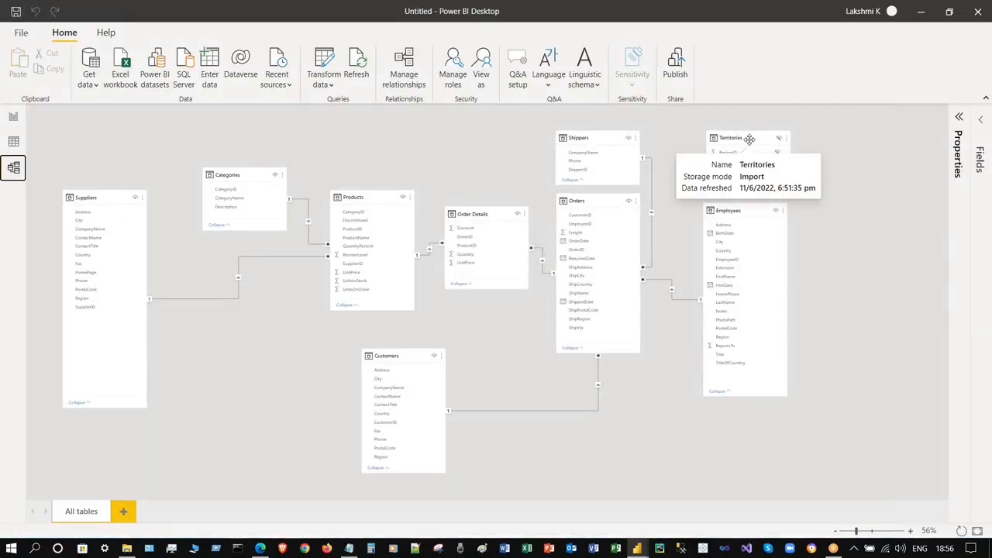
ctrl+scroll(899, 245, up, 5)
scroll(898, 246, up, 3)
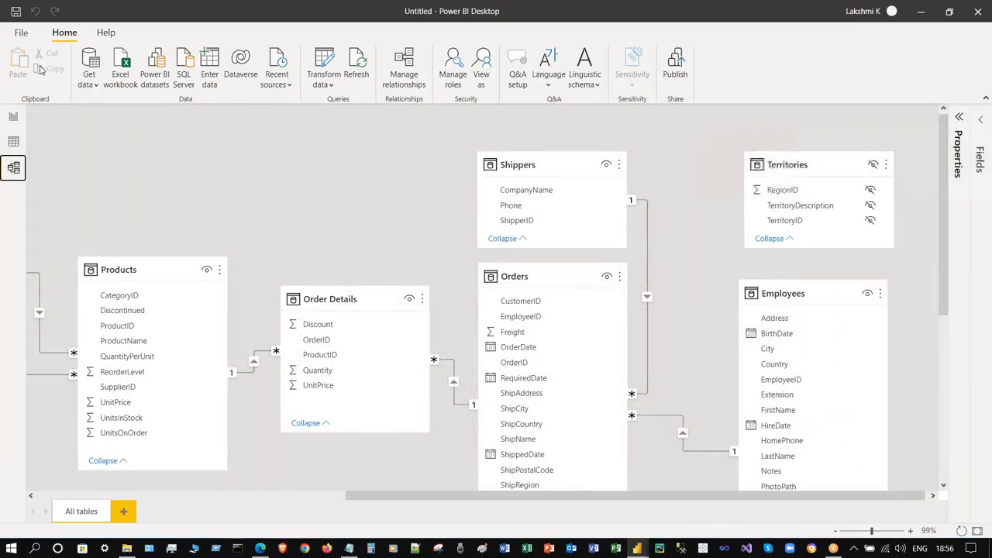
click(17, 115)
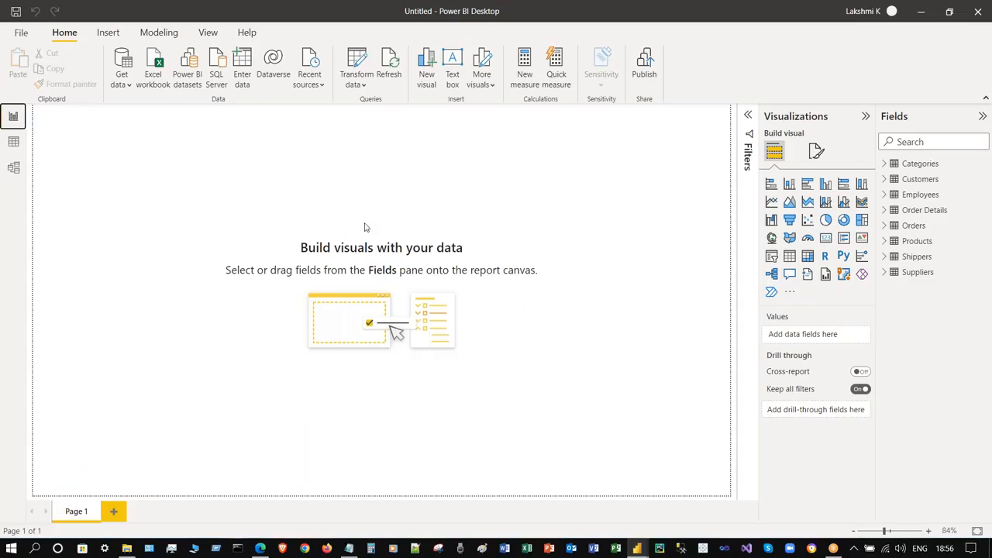
click(14, 144)
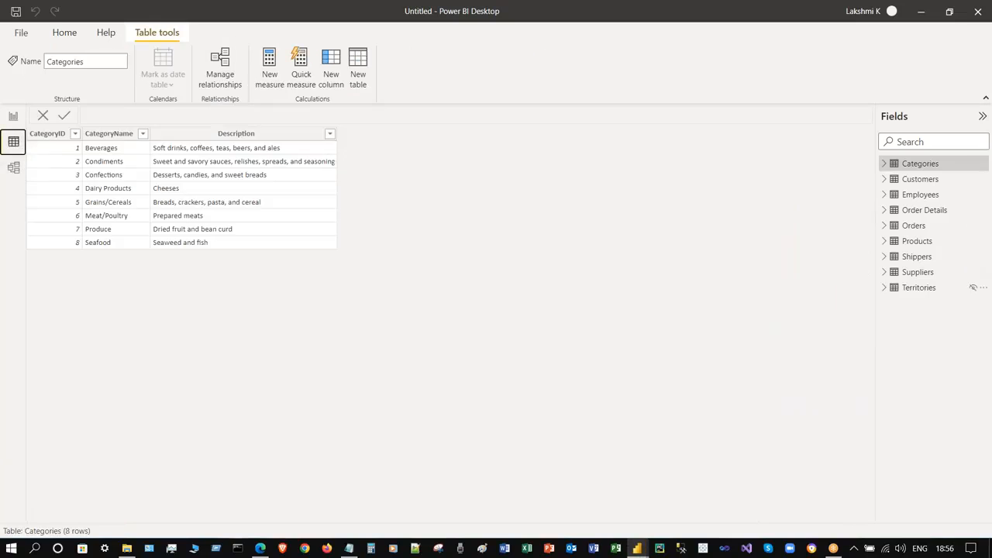
click(13, 168)
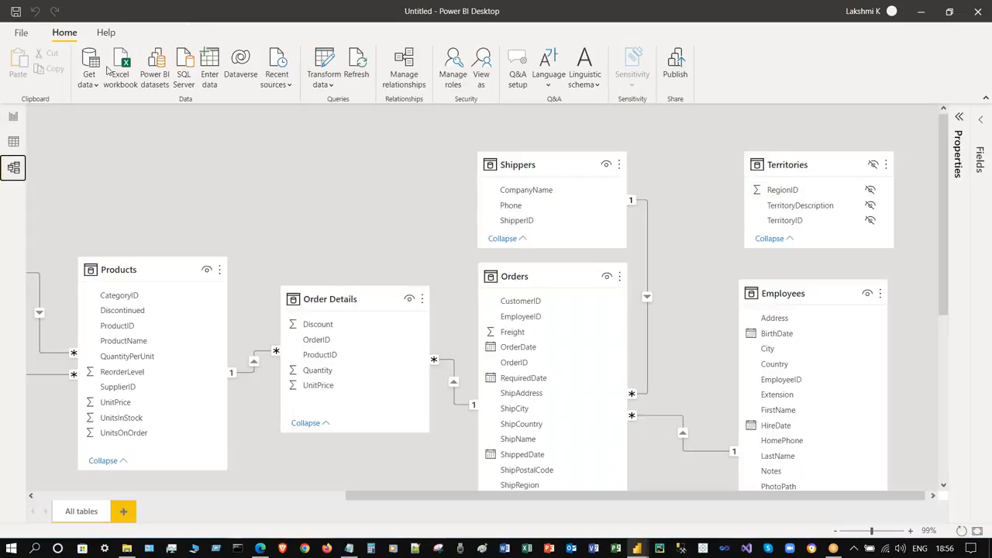
click(14, 116)
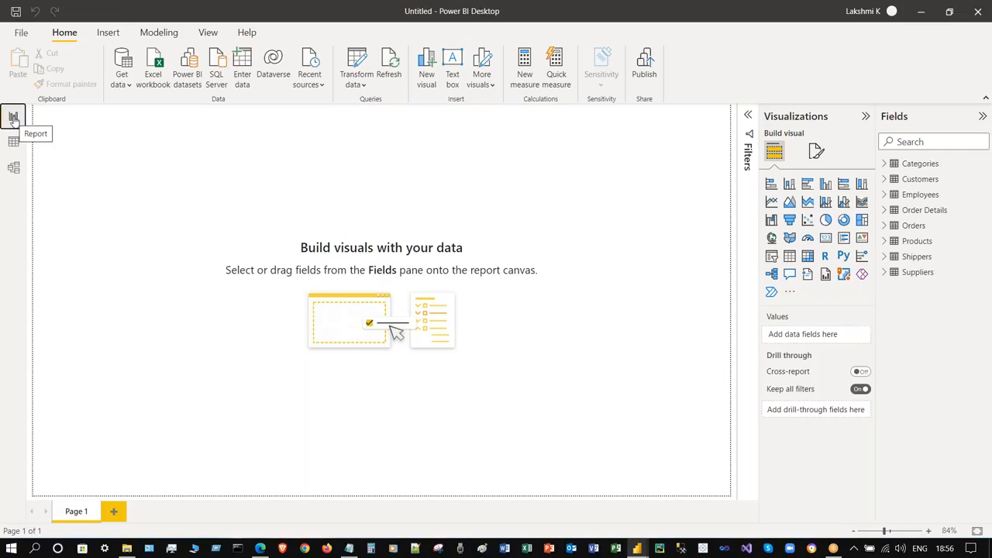
click(13, 168)
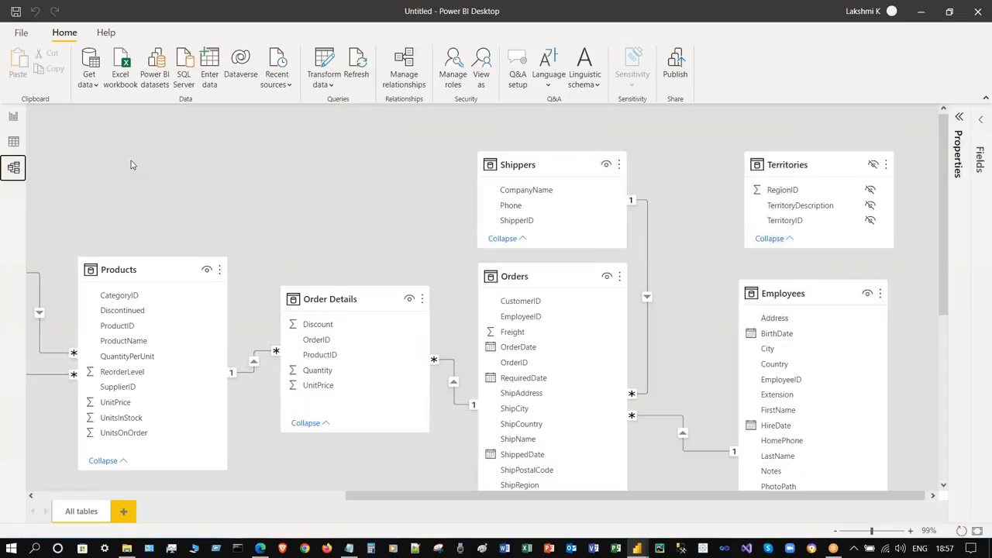
click(13, 142)
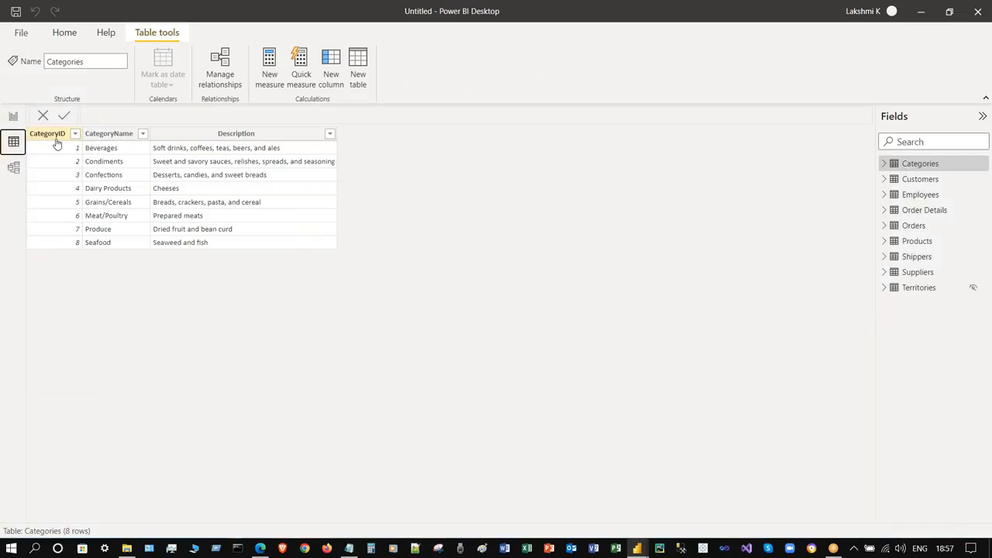
click(13, 116)
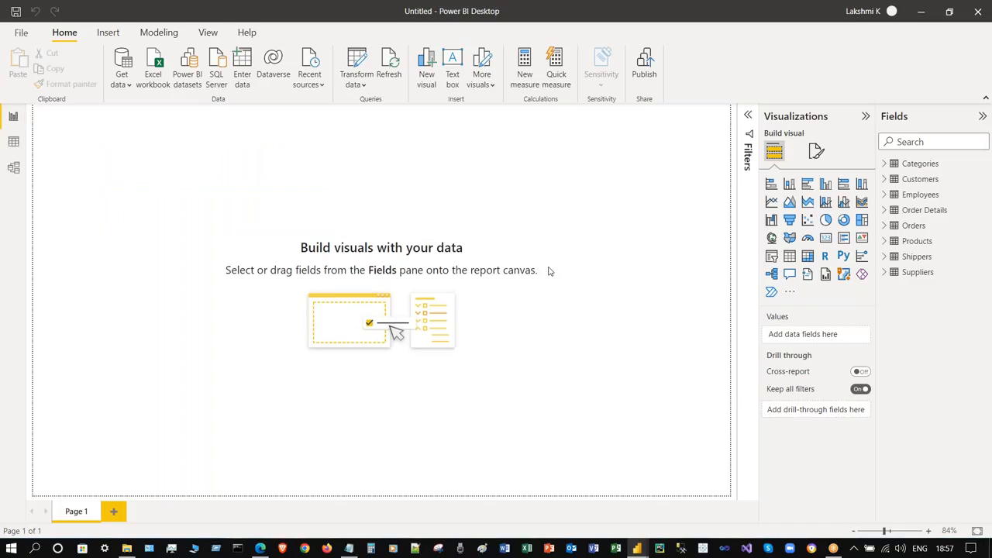
- Collapse the side panes, browse the Recent sources, Transform data and More visuals menus, then return to Model view
click(865, 116)
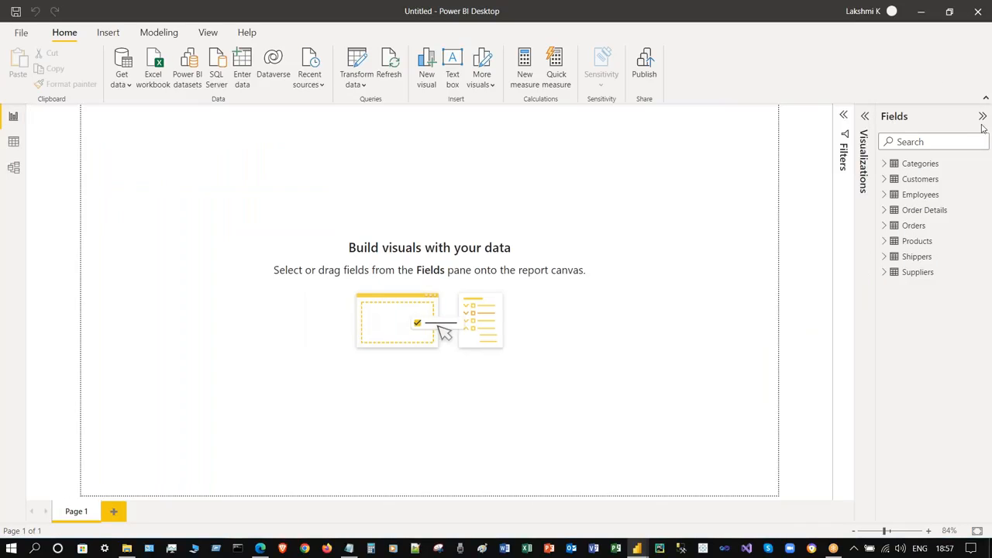
click(982, 117)
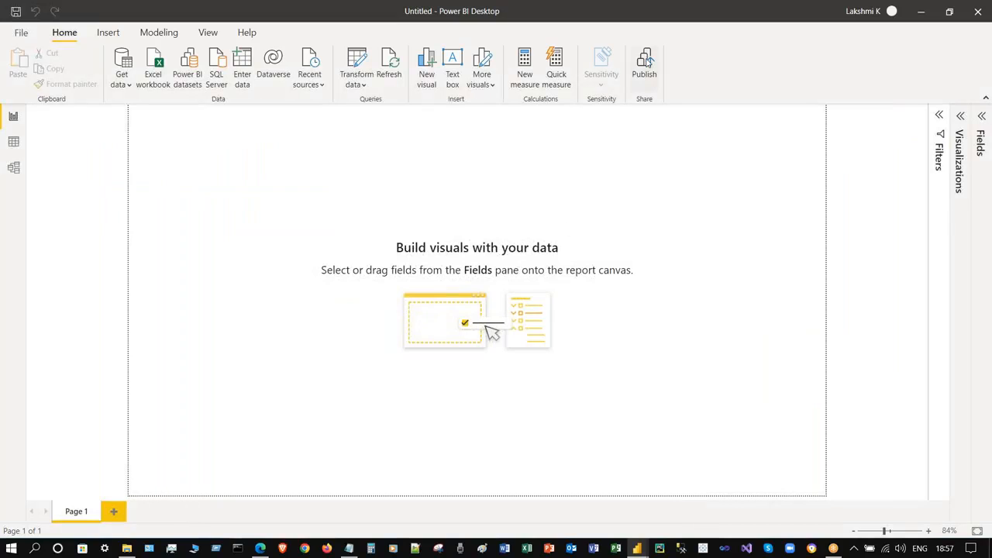
click(320, 84)
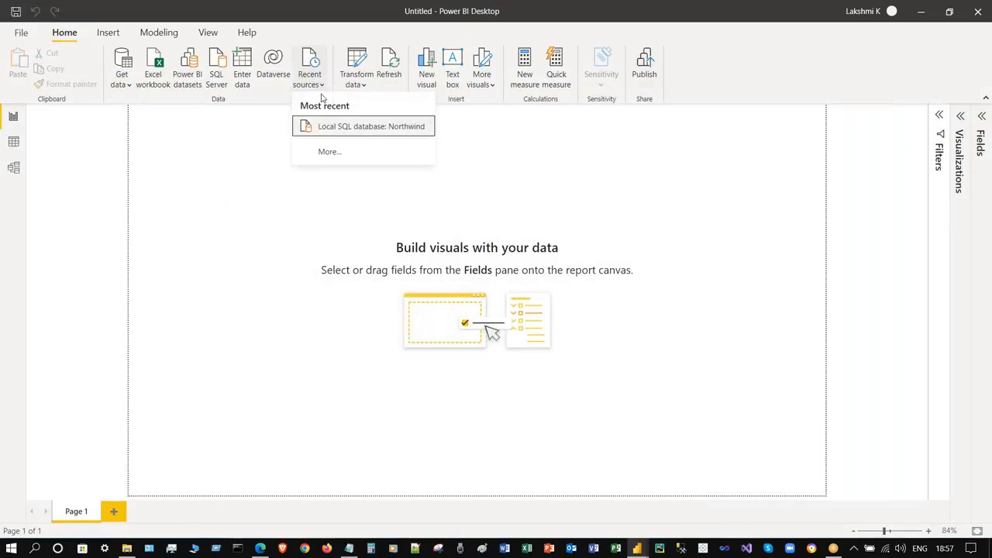
click(365, 85)
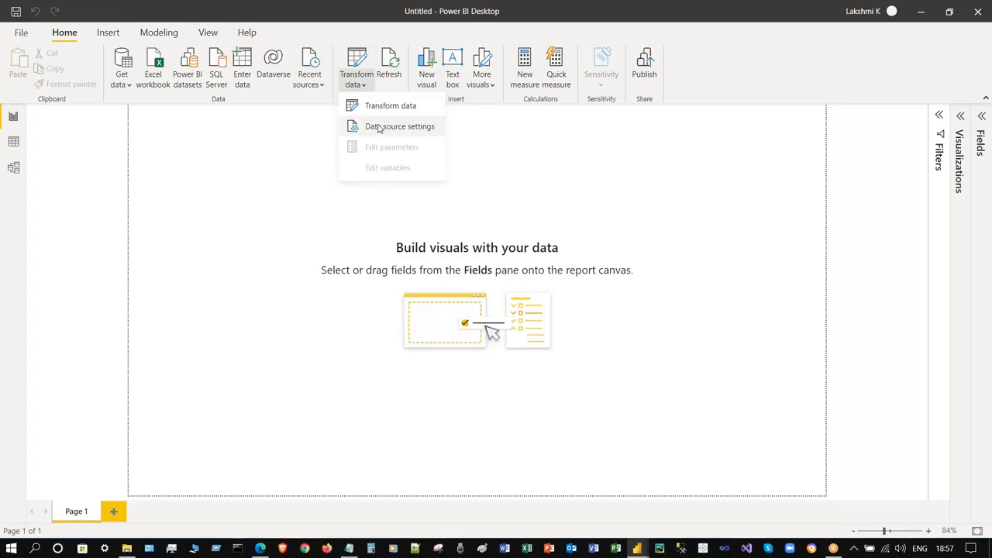
click(722, 78)
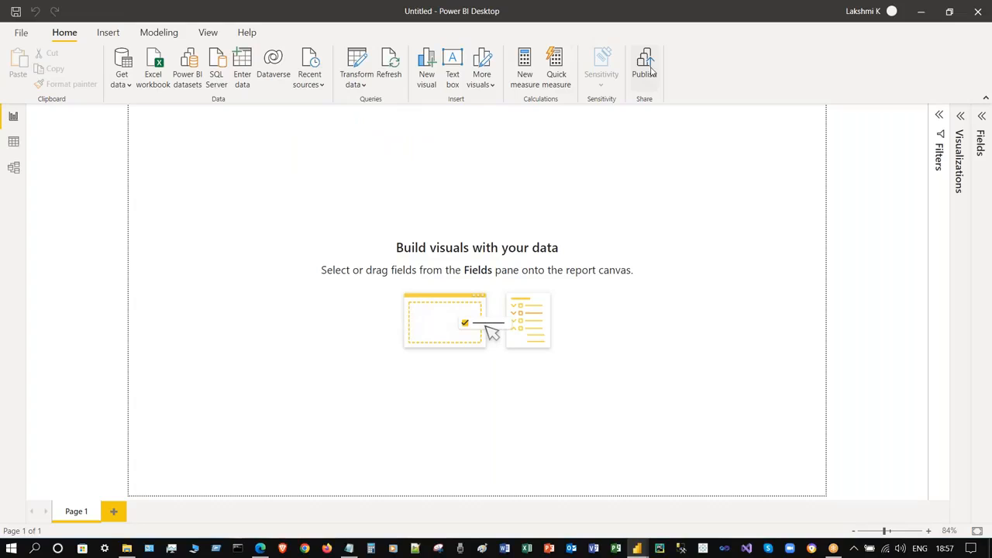
click(490, 83)
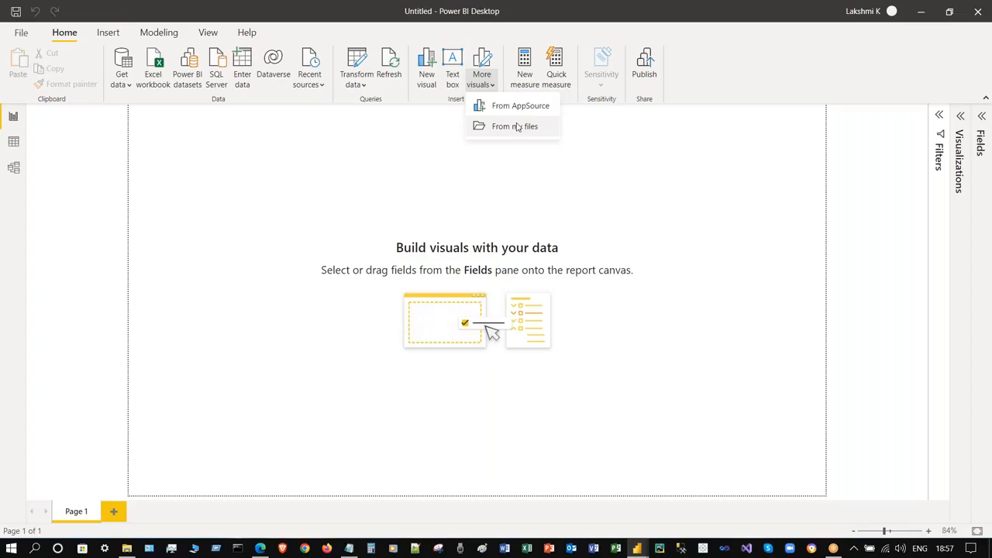
click(736, 78)
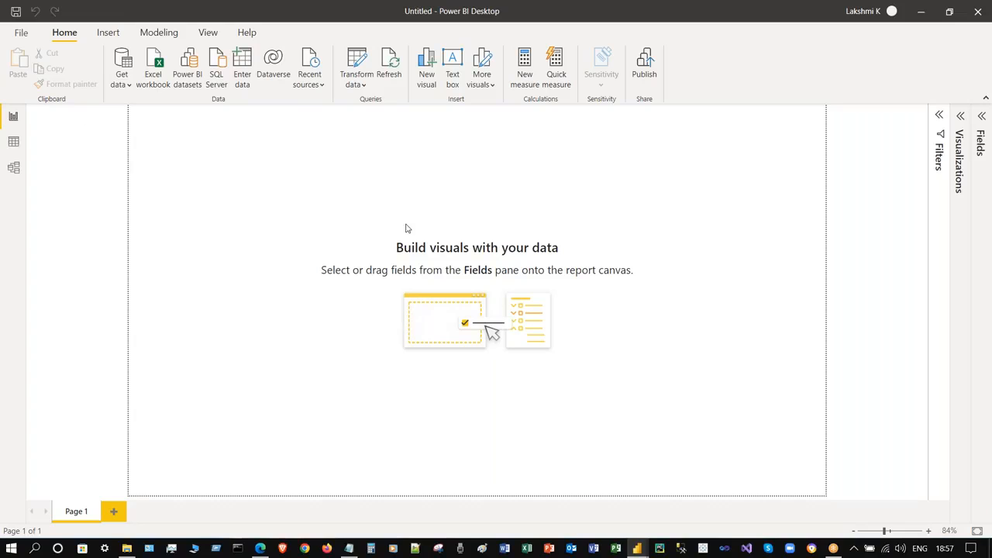
click(982, 116)
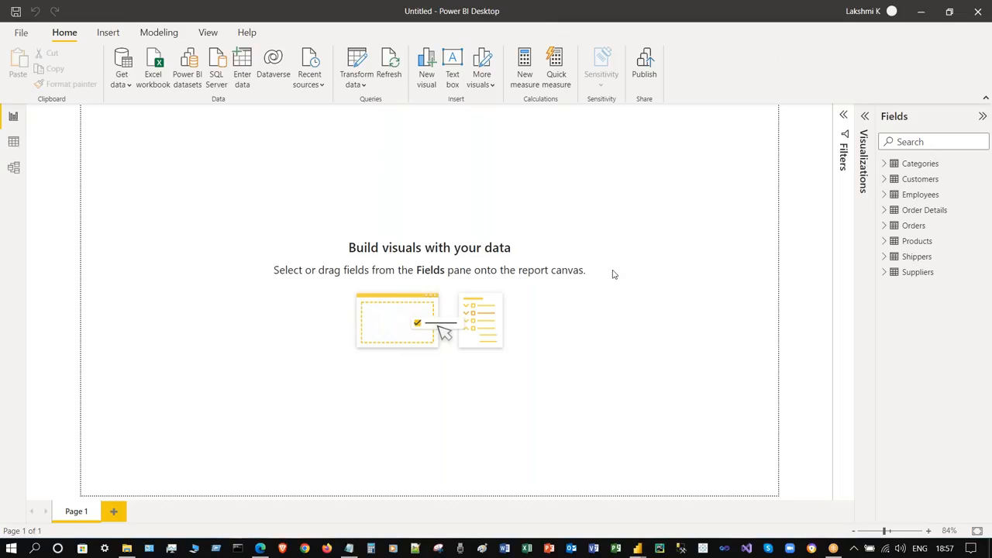
click(13, 169)
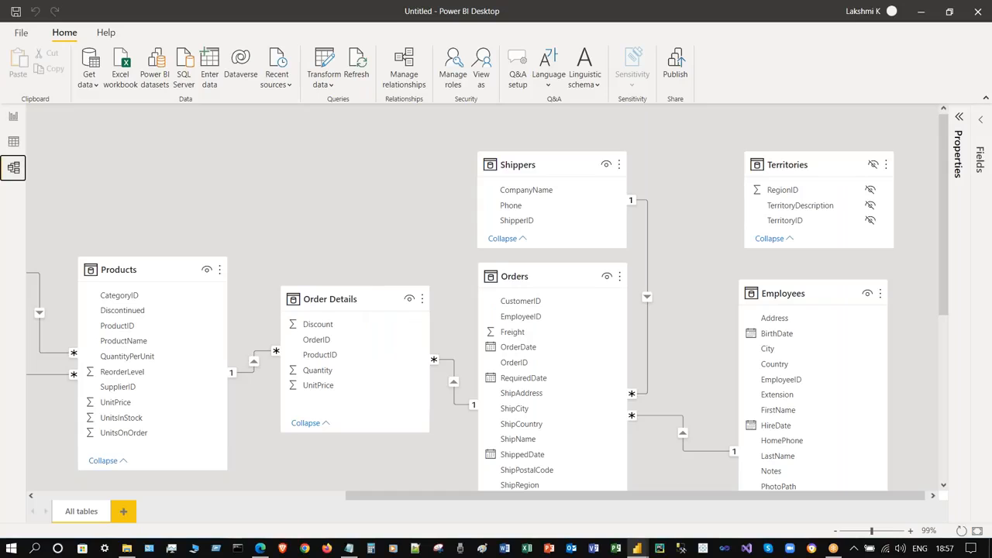
- Fit the diagram to the page, check the Order Details and Products options, and glance at the browser workspace
click(977, 531)
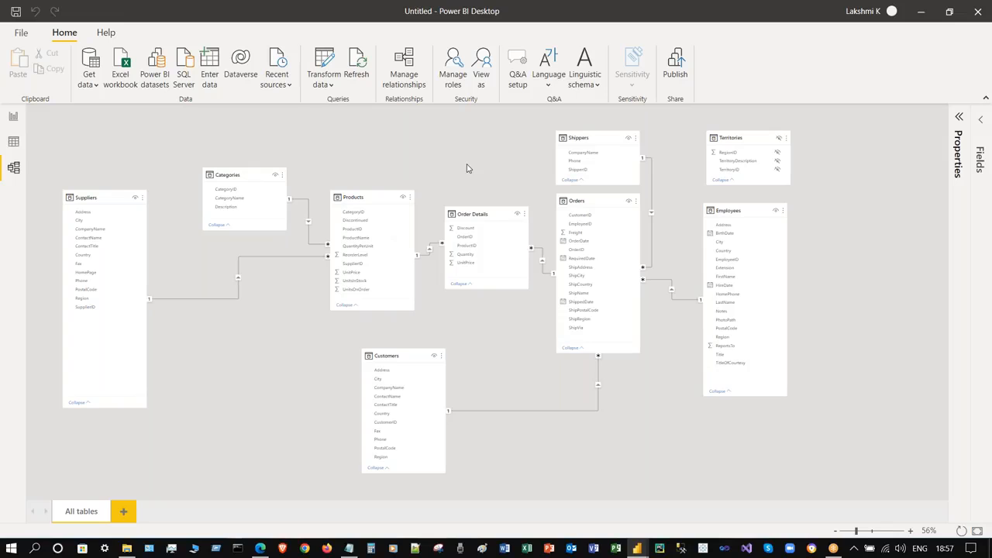
click(524, 215)
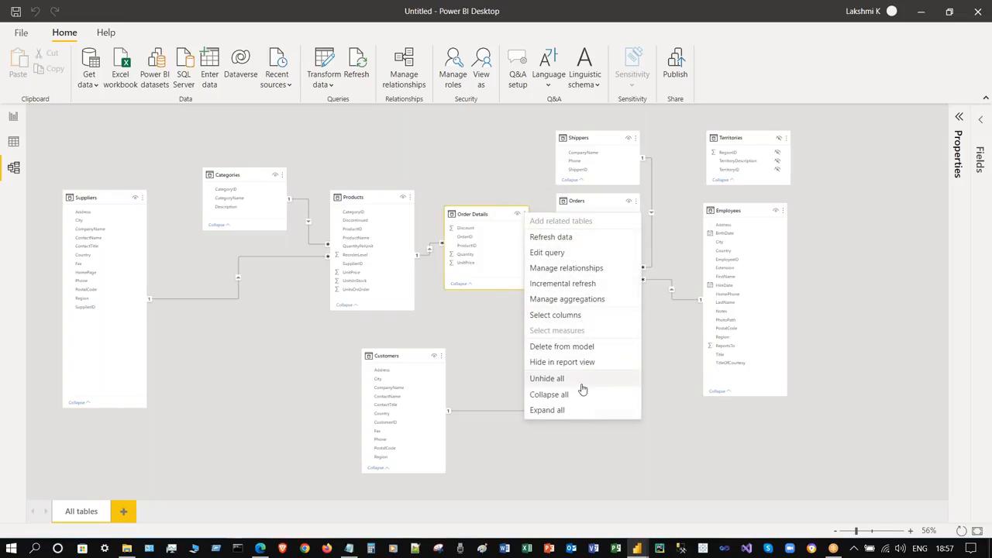
key(Escape)
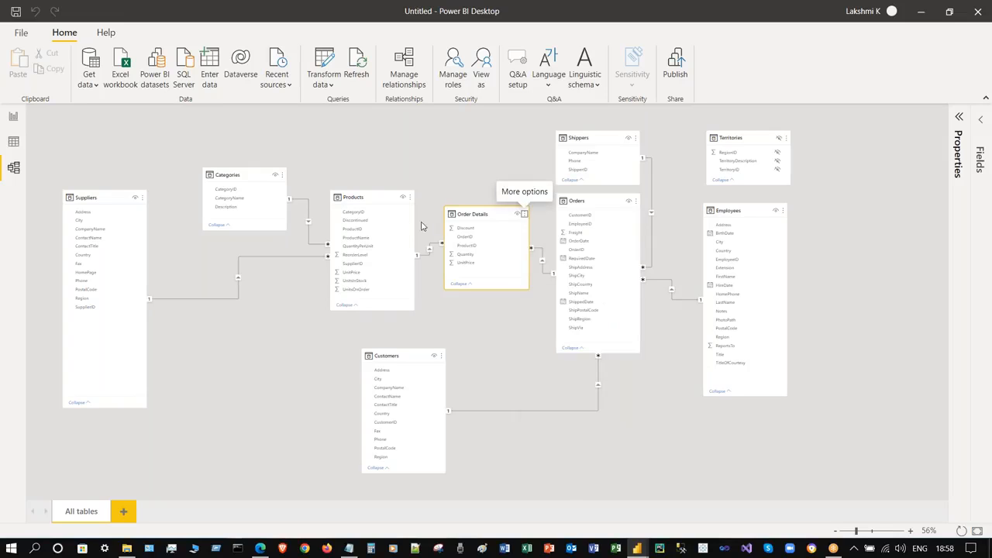
click(412, 200)
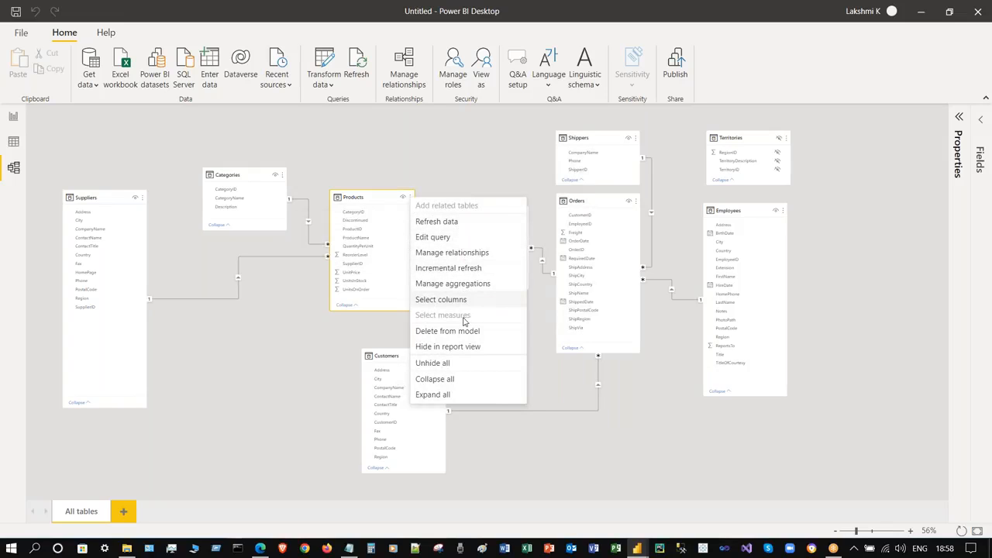
click(522, 157)
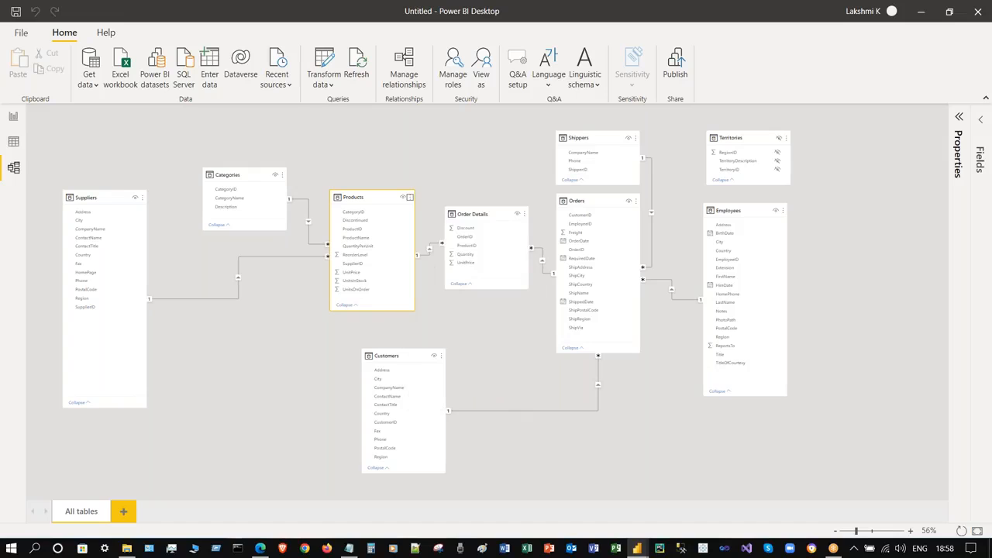
click(523, 153)
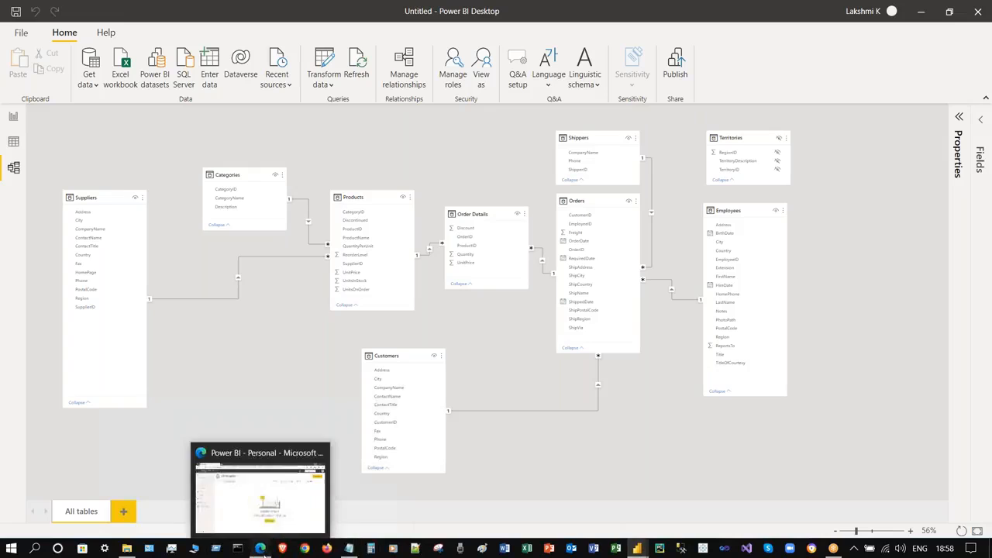
click(302, 460)
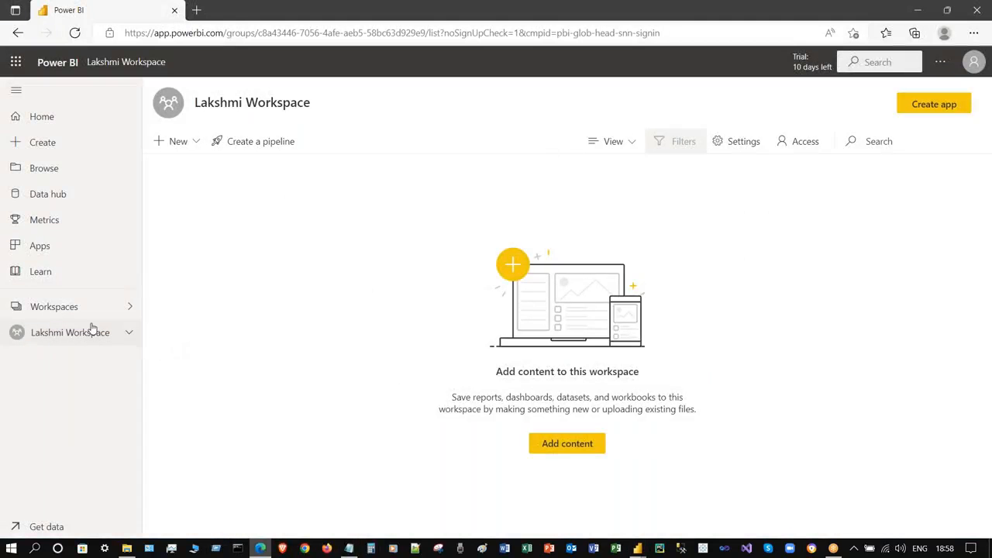
click(917, 10)
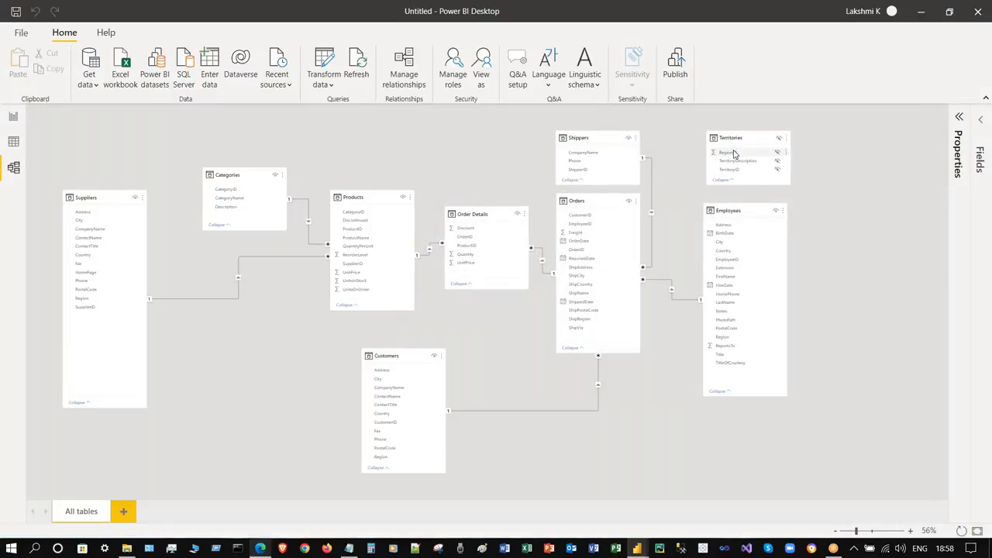
- Start publishing, accept saving first, and name the file 11June2022SQLServerDataModel
click(674, 68)
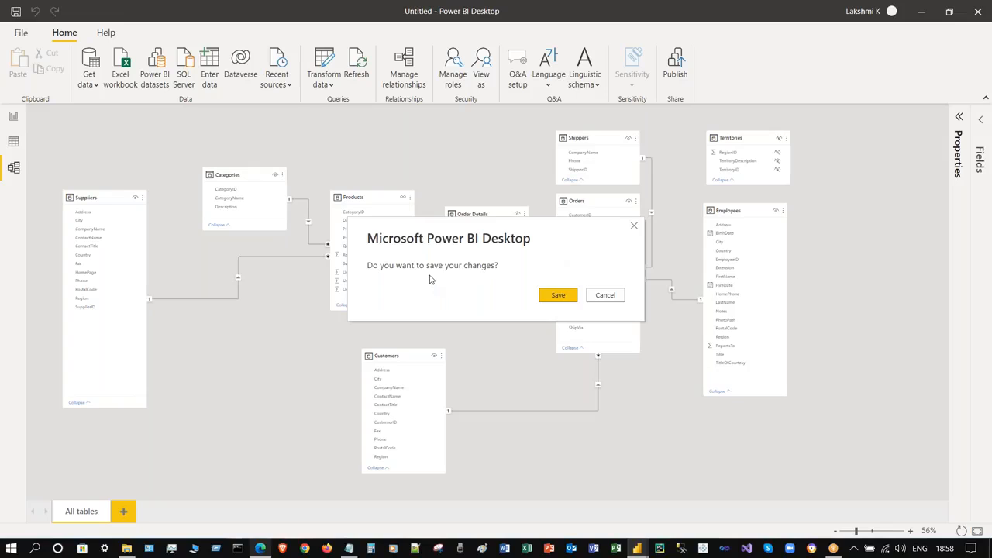
click(561, 299)
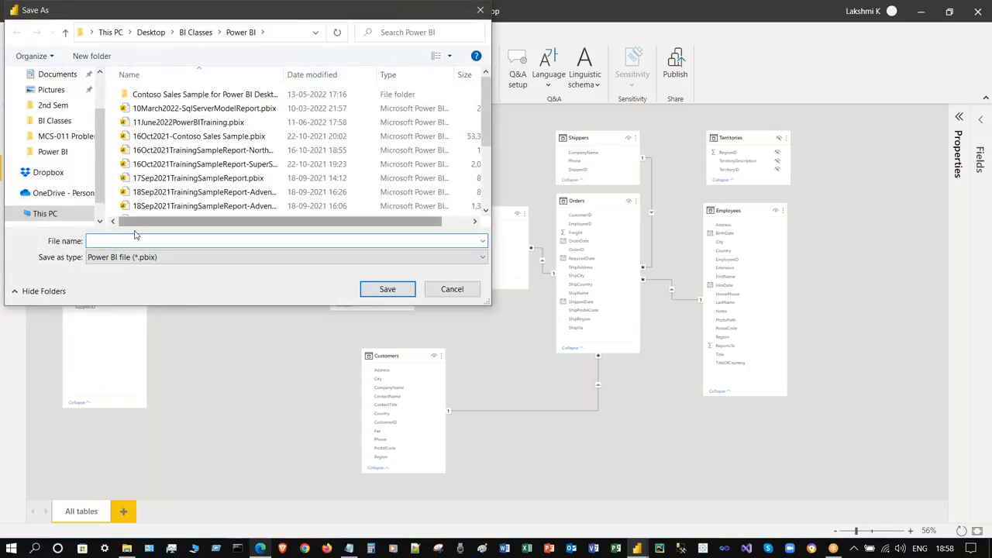
text(11JuneSQLServer)
key(Left)
key(Left)
key(Left)
key(Left)
key(Left)
key(Left)
key(shift+End)
key(Left)
key(shift+Left)
key(shift+Left)
key(shift+Left)
key(Left)
key(shift+Home)
key(shift+Right)
key(shift+Right)
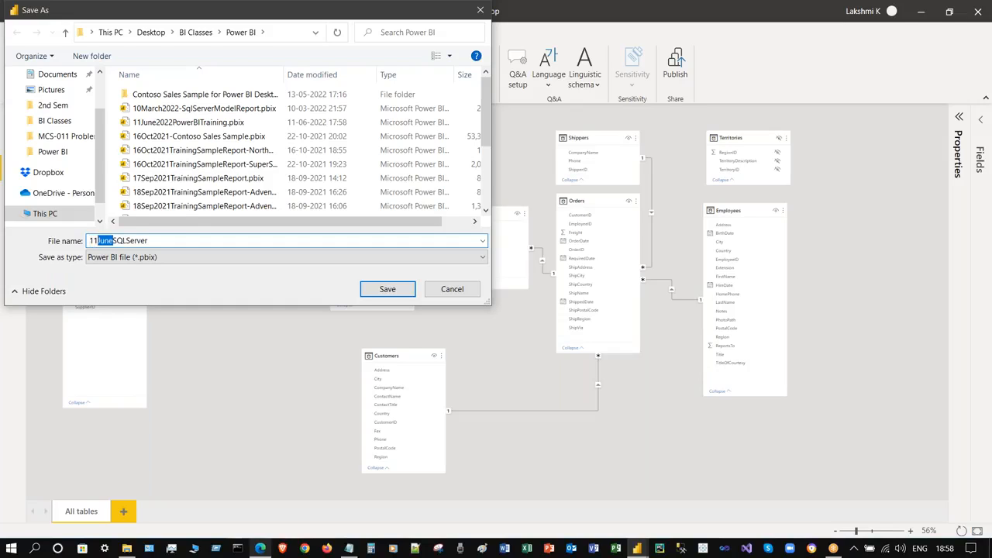
key(Left)
key(shift+Left)
key(shift+Left)
key(Right)
key(shift+Right)
key(shift+Right)
key(shift+Right)
key(shift+Right)
key(Right)
text(2022SQLServerDataModel)
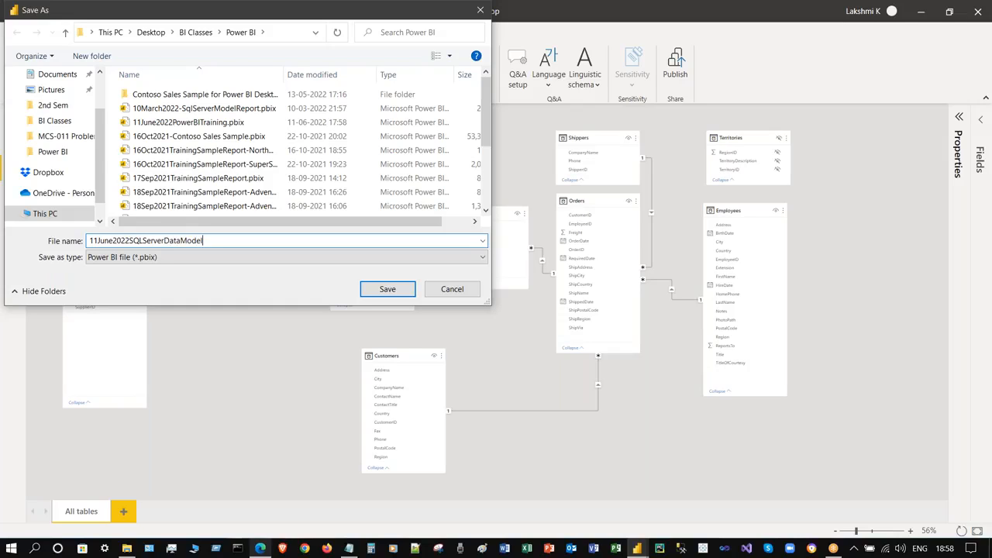
- Review the file name and keep the Power BI file (*.pbix) type
key(Right)
key(Right)
key(shift+Left)
key(shift+Left)
key(shift+Left)
key(shift+Left)
key(Right)
key(shift+End)
key(Left)
key(shift+Left)
key(shift+Left)
key(shift+Left)
key(shift+Left)
key(Right)
key(shift+End)
key(Right)
click(199, 258)
click(199, 268)
click(245, 256)
click(246, 256)
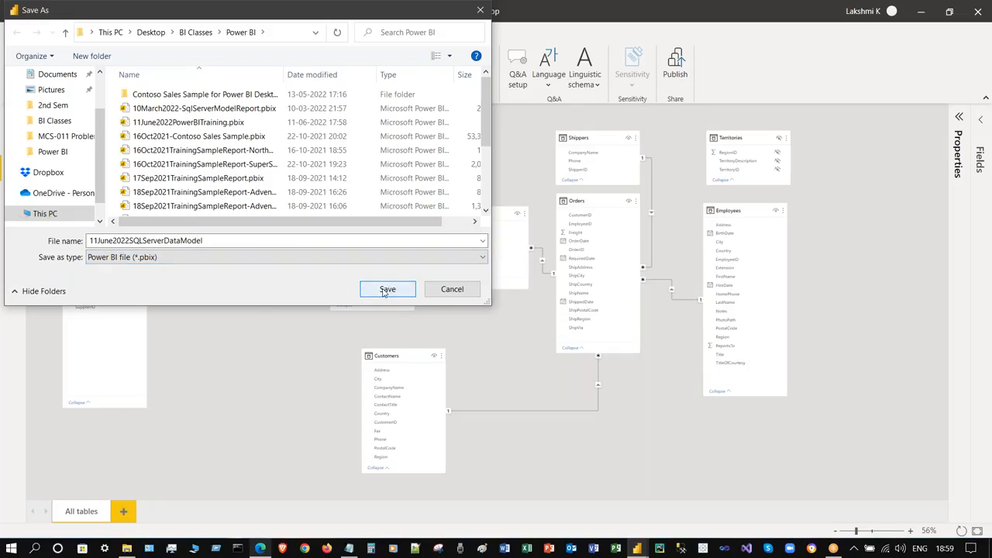
click(270, 259)
click(210, 261)
- Resize and reposition the Save As dialog, then save the file in the Power BI folder
scroll(485, 132, down, 3)
scroll(485, 132, up, 3)
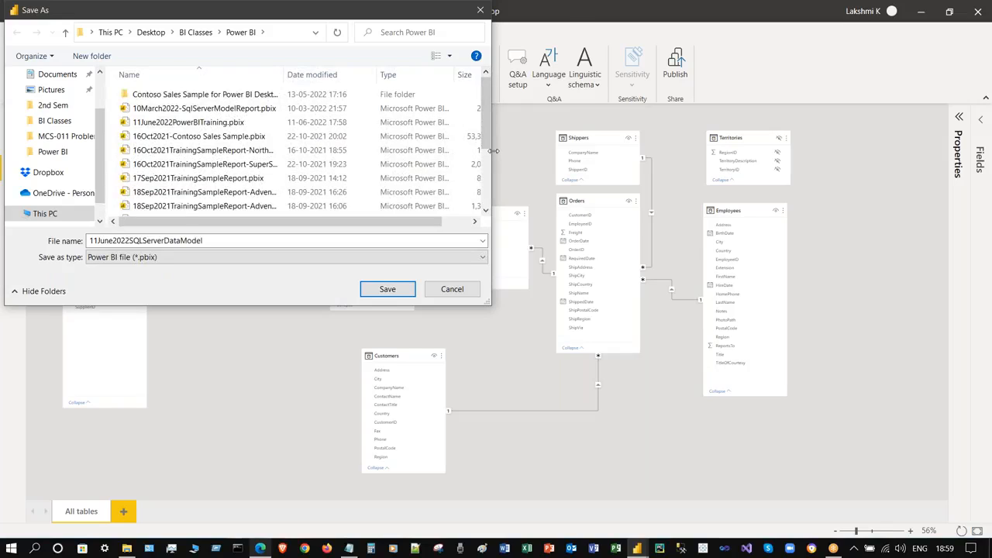
drag(500, 164, 601, 159)
drag(458, 73, 519, 72)
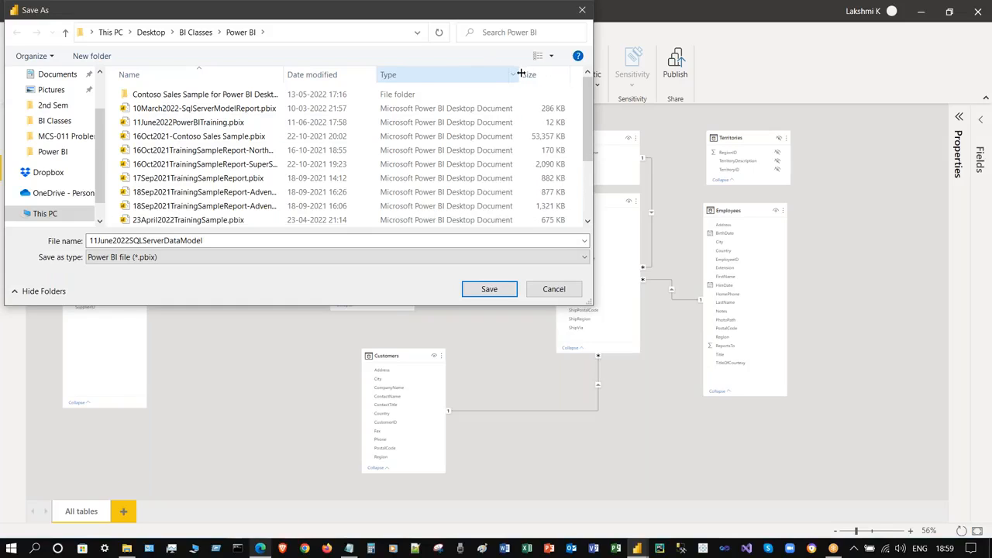
drag(594, 176, 615, 176)
drag(138, 19, 164, 103)
drag(453, 75, 419, 102)
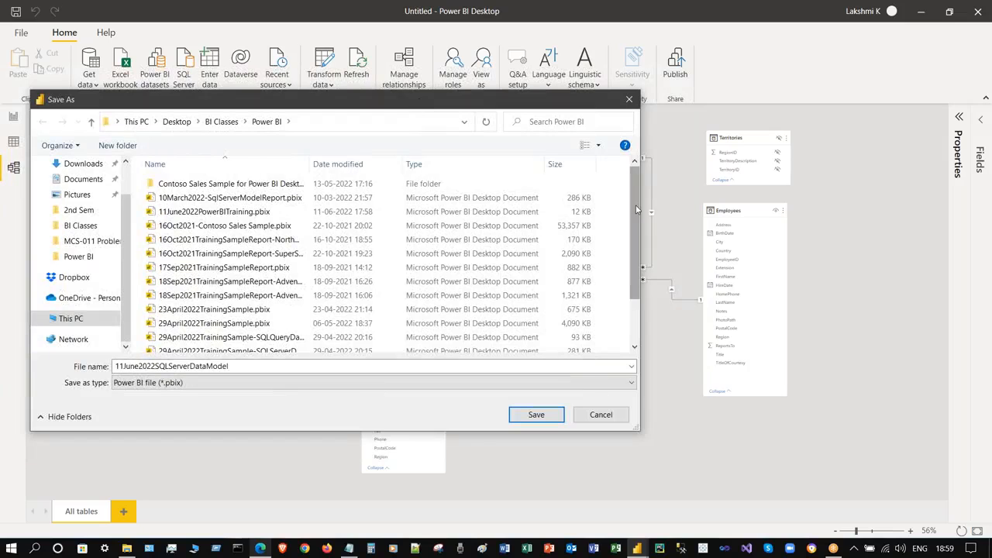
scroll(310, 279, down, 3)
click(536, 416)
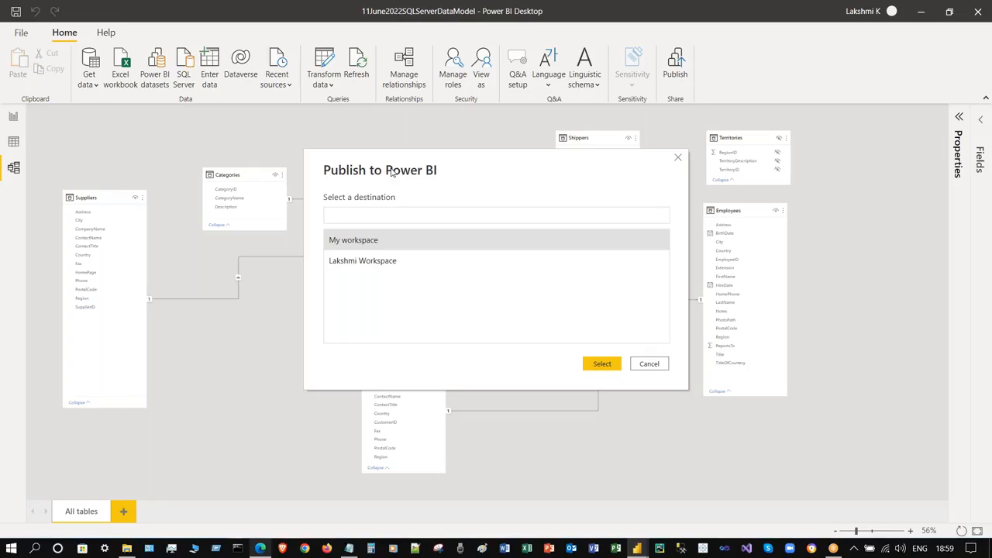
- Publish to the team workspace instead of My workspace and dismiss the success message
click(420, 260)
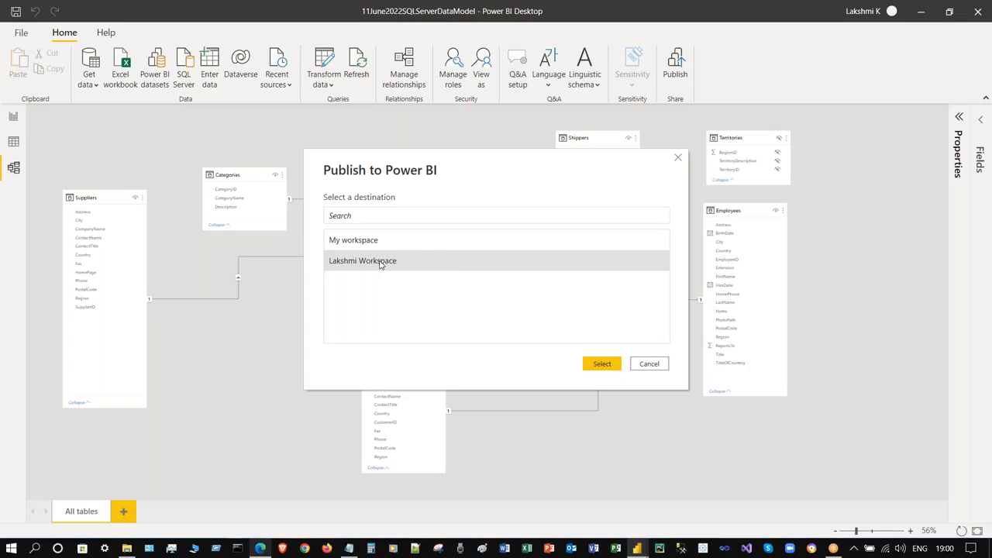
click(602, 363)
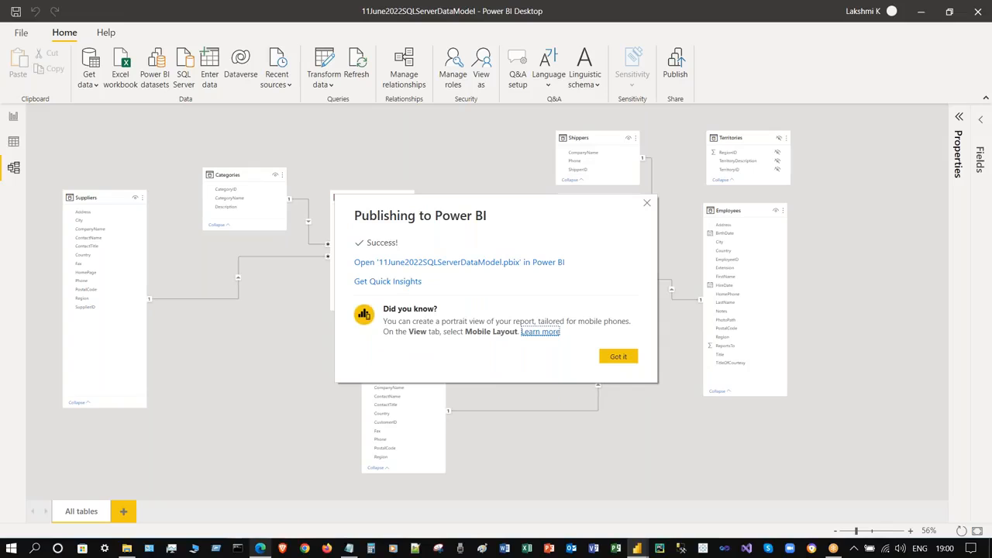
click(619, 357)
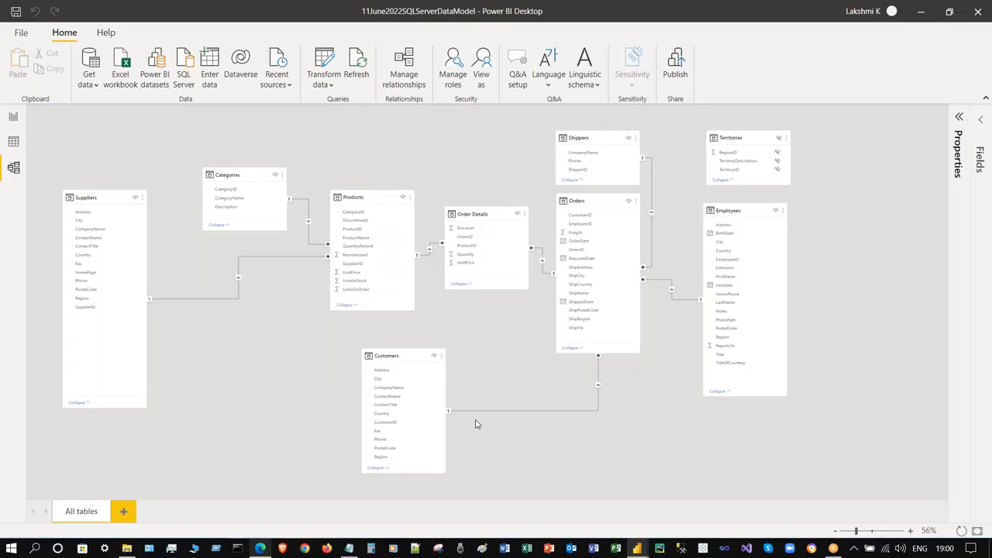
- Switch to Edge, reload the workspace, and highlight the Report item type
click(261, 548)
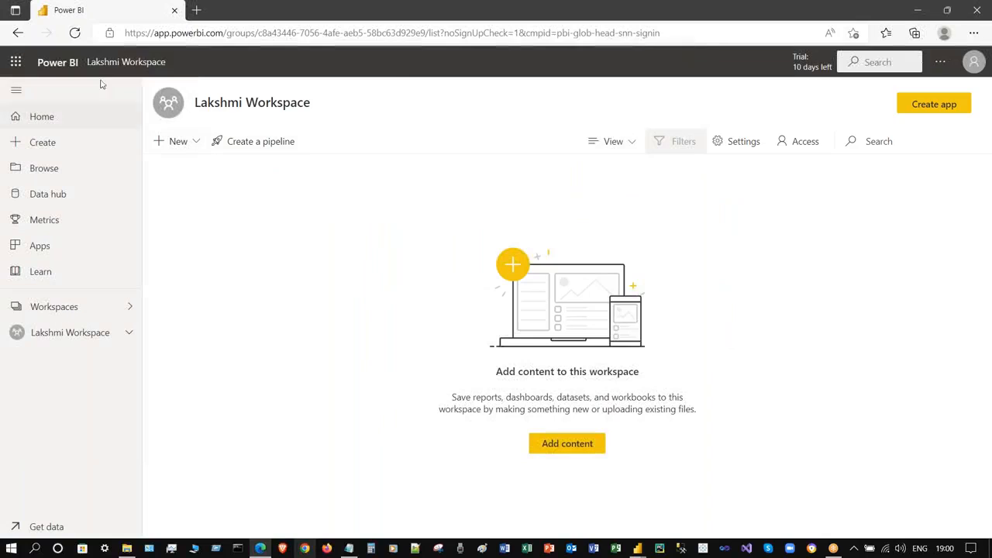
click(76, 33)
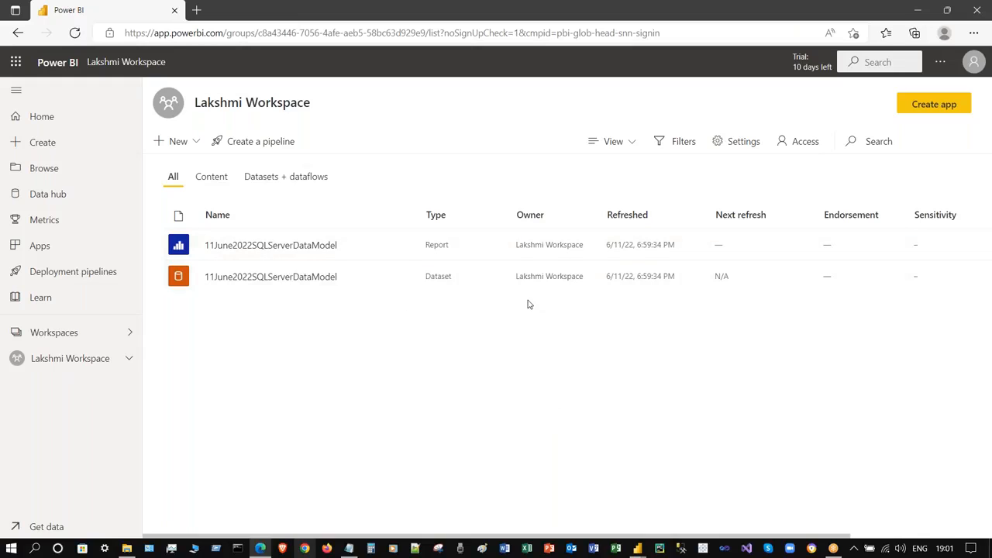
double_click(436, 244)
click(478, 339)
click(469, 305)
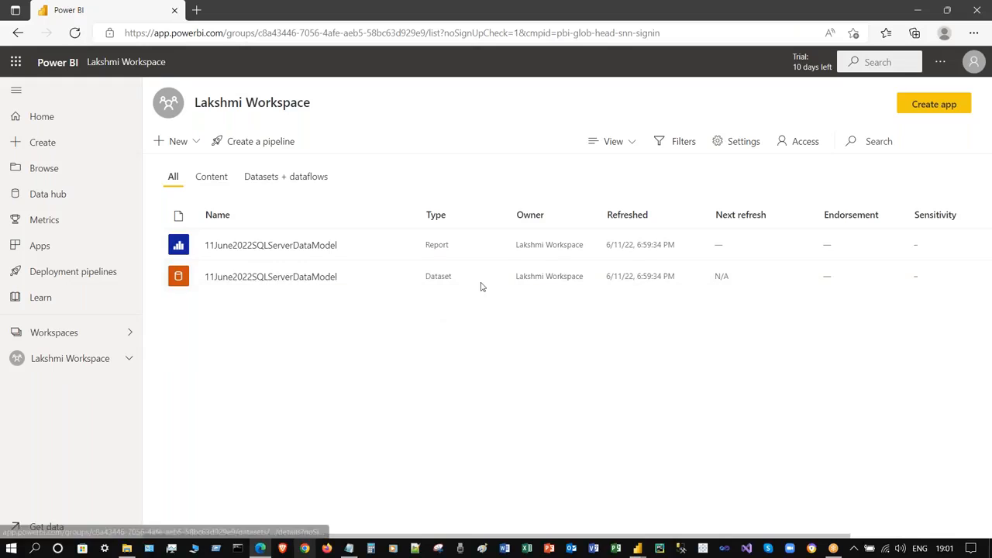
- Filter to Datasets + dataflows and open the 11June2022SQLServerDataModel dataset details
click(405, 277)
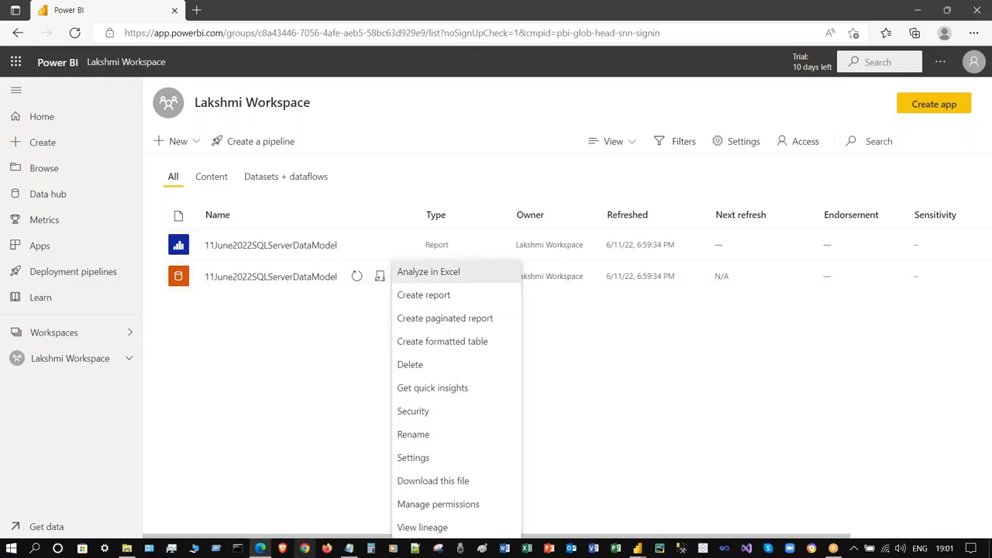
click(640, 390)
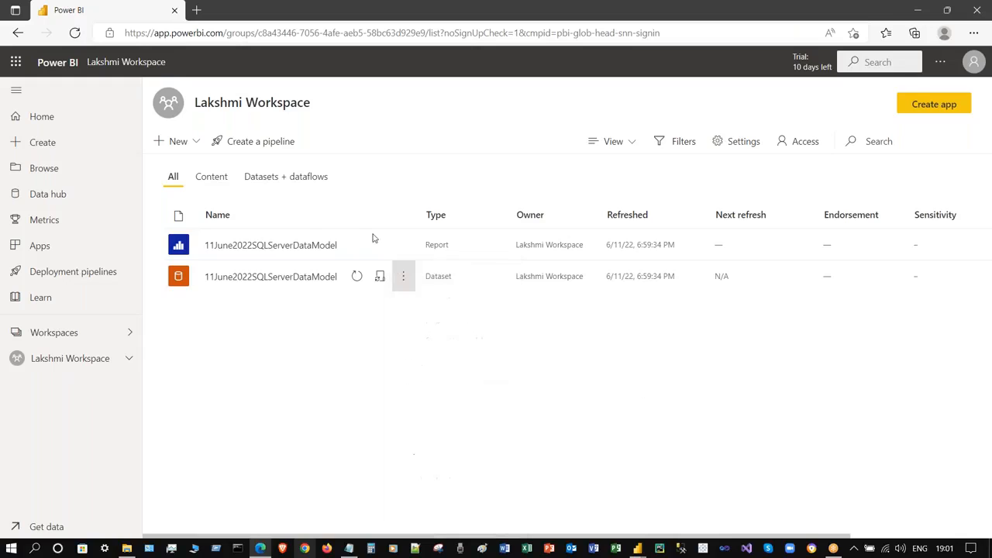
click(291, 176)
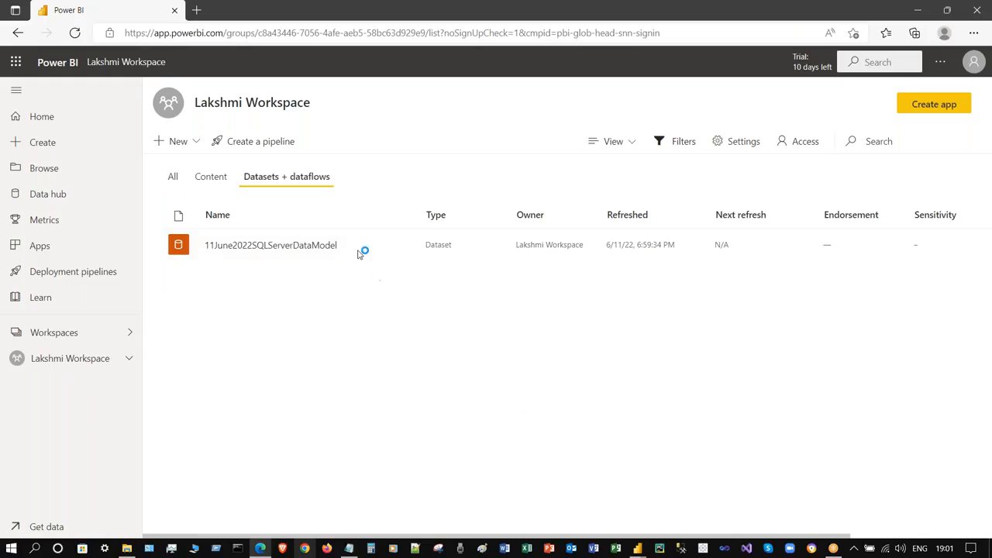
click(292, 245)
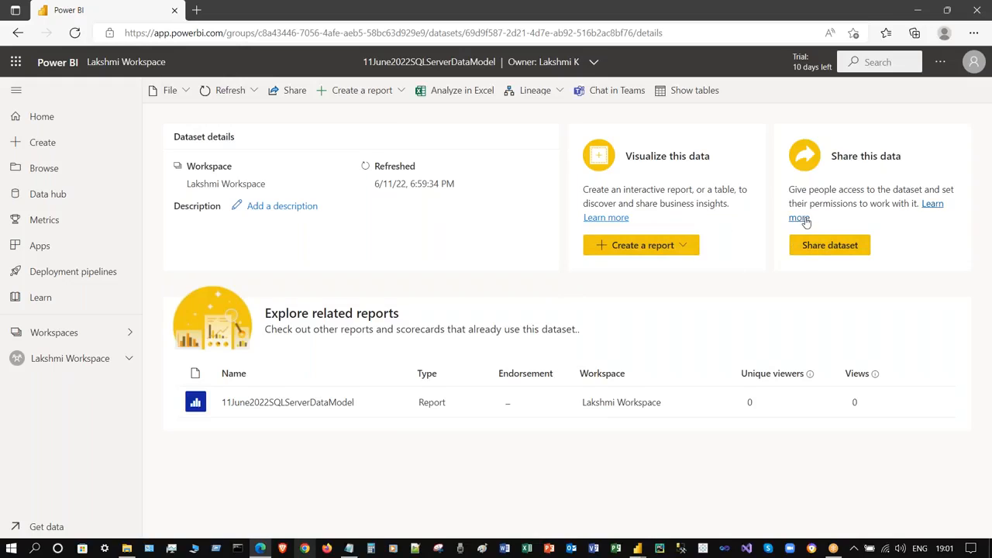
triple_click(754, 156)
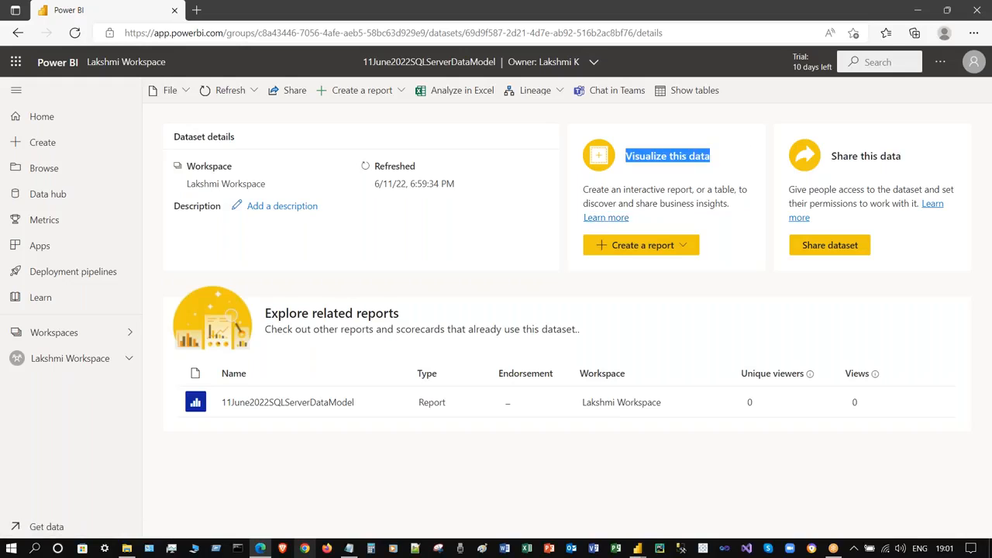
click(838, 162)
triple_click(833, 156)
drag(720, 163, 627, 167)
drag(832, 162, 921, 162)
click(776, 195)
drag(776, 195, 924, 166)
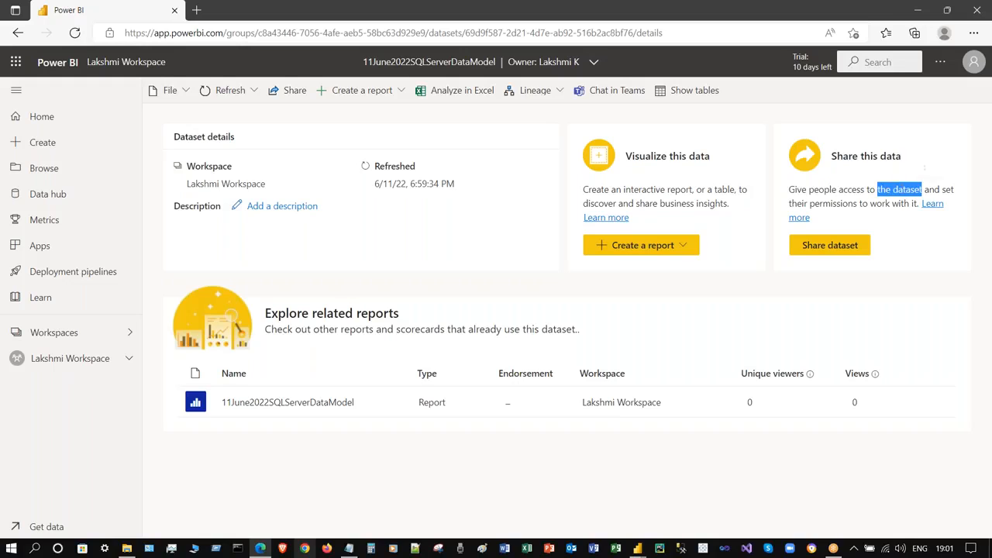
click(941, 189)
double_click(947, 189)
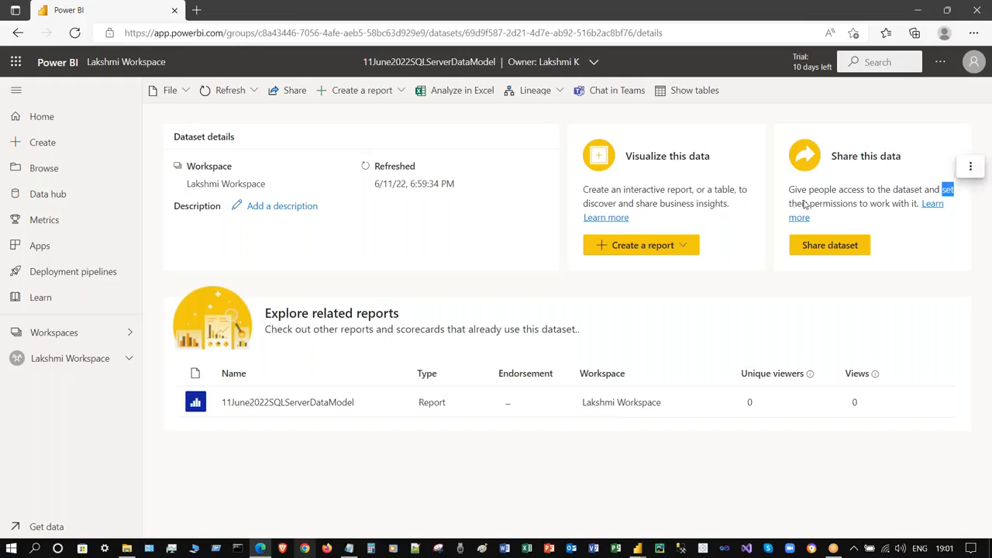
drag(809, 203, 908, 203)
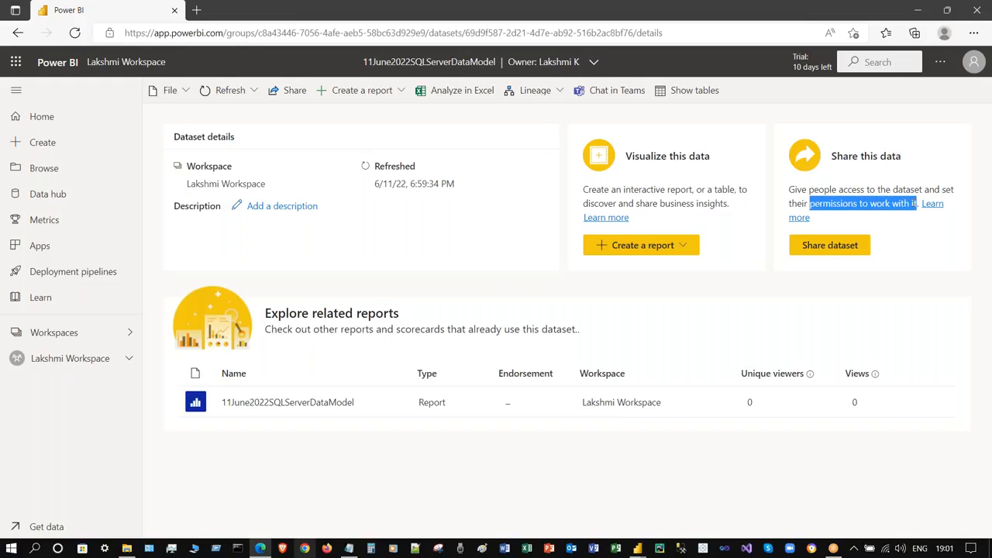
drag(789, 190, 921, 191)
click(885, 193)
drag(851, 189, 790, 191)
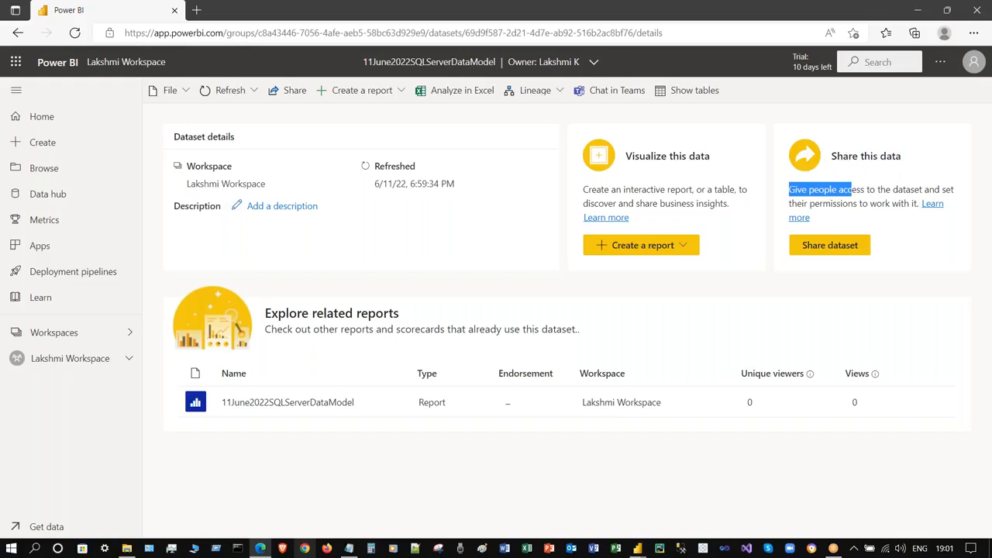
triple_click(853, 189)
click(797, 185)
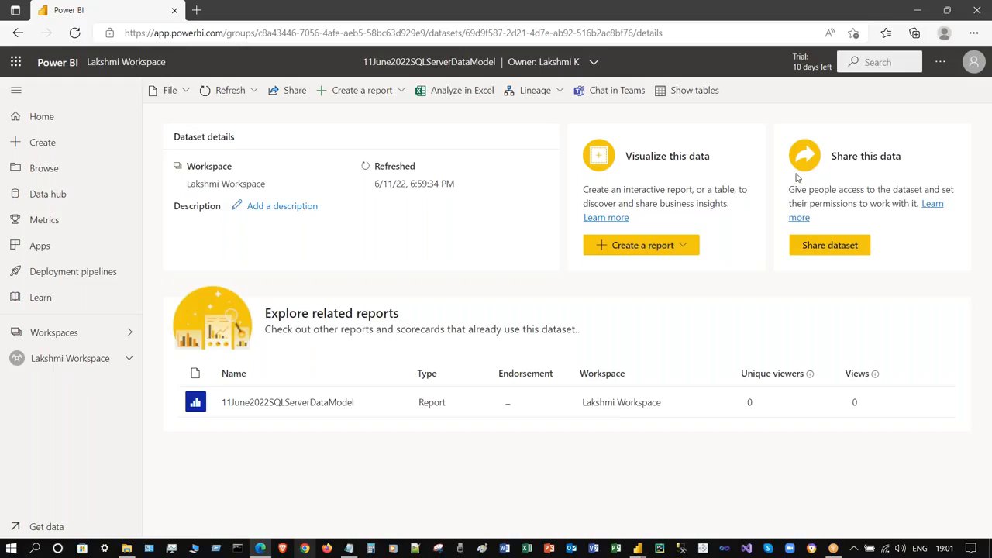
drag(789, 189, 893, 177)
click(827, 156)
drag(831, 156, 899, 155)
drag(625, 155, 709, 156)
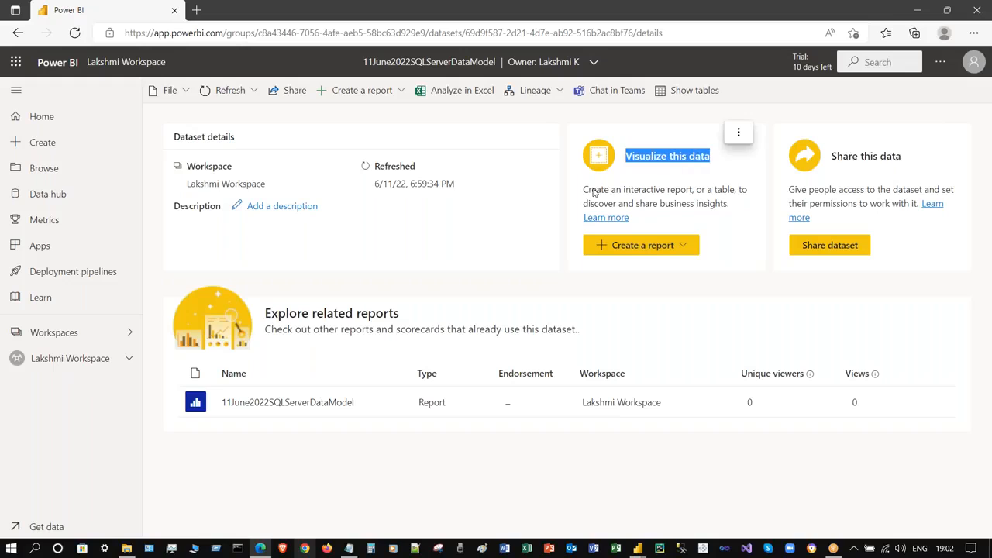
drag(583, 190, 668, 186)
double_click(724, 189)
click(609, 203)
double_click(609, 203)
drag(655, 204, 710, 203)
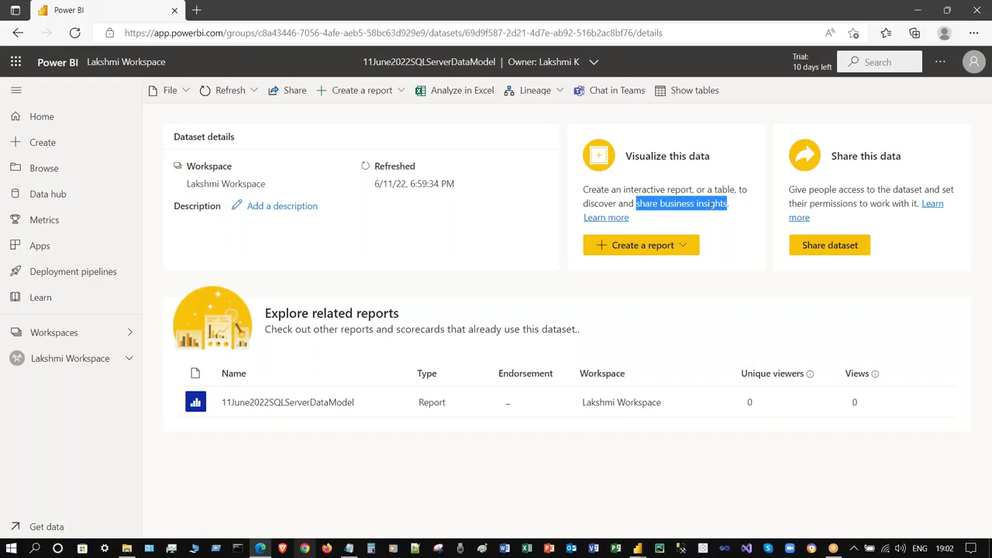
double_click(395, 165)
drag(375, 183, 454, 184)
click(460, 180)
triple_click(459, 179)
click(369, 170)
double_click(402, 166)
click(402, 168)
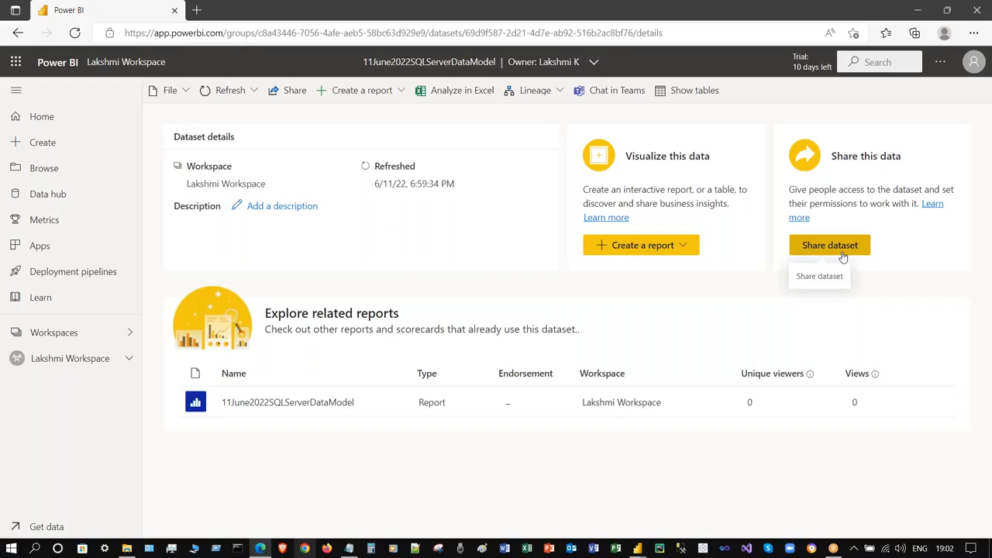
click(84, 360)
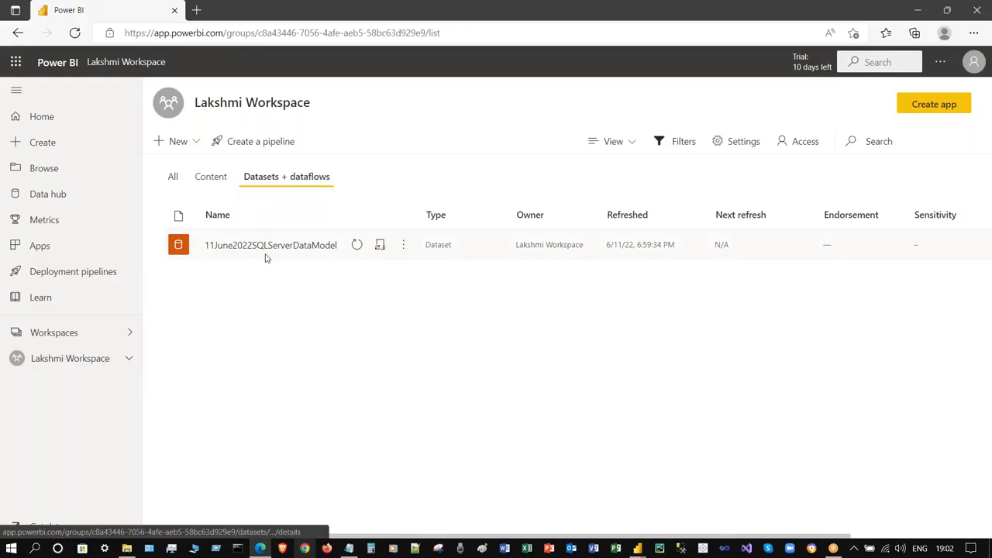
- In the Data hub, show 11June2022SQLServerDataModel details and choose View lineage from its menu
click(173, 179)
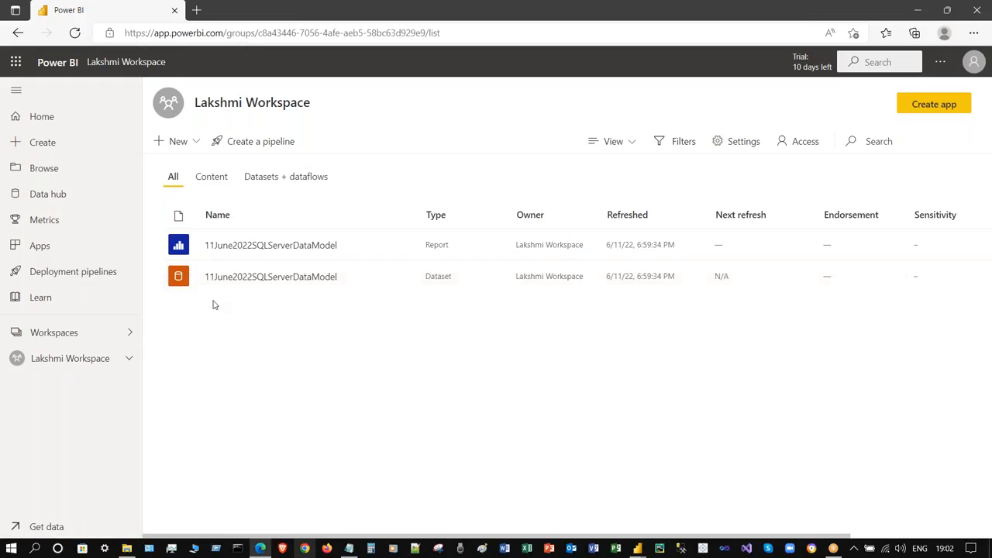
click(62, 193)
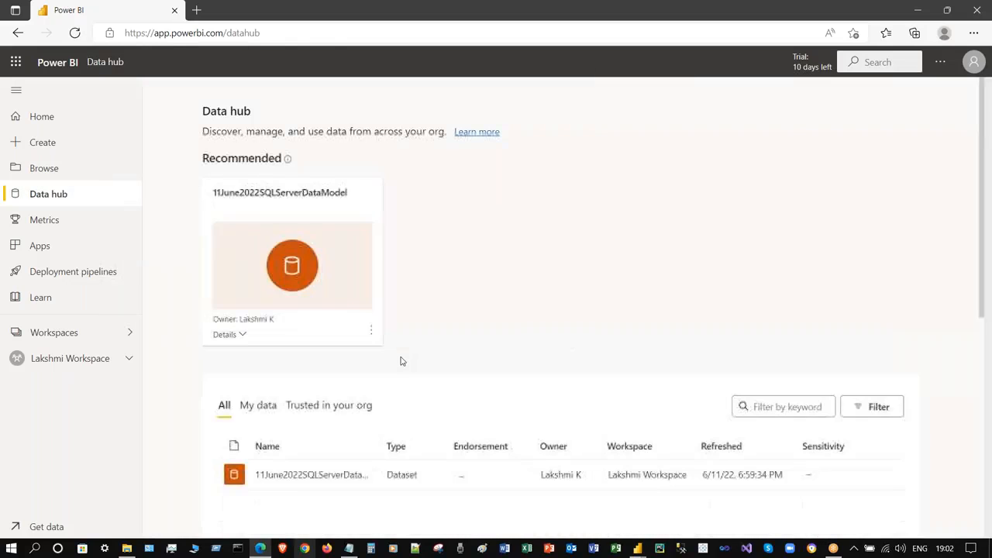
scroll(372, 329, down, 2)
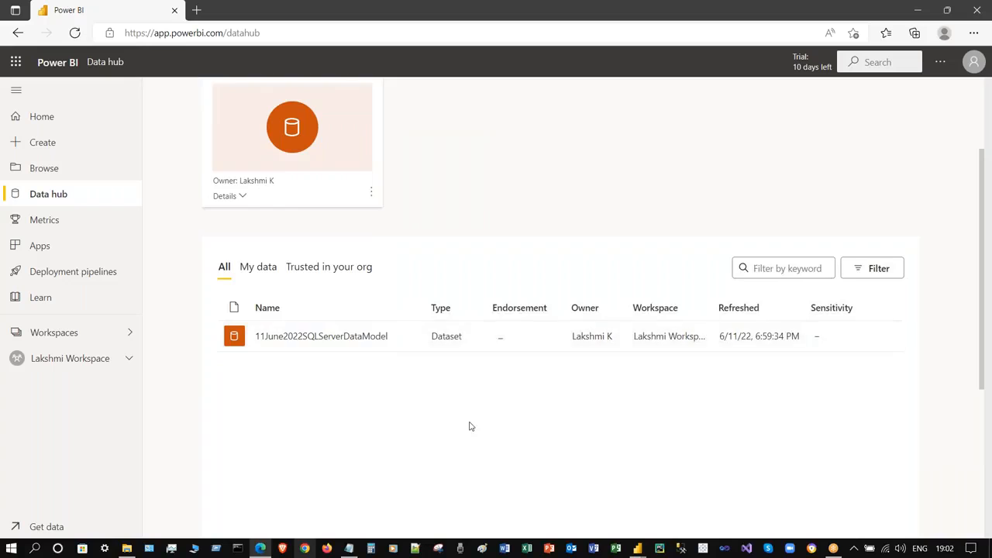
scroll(470, 425, up, 2)
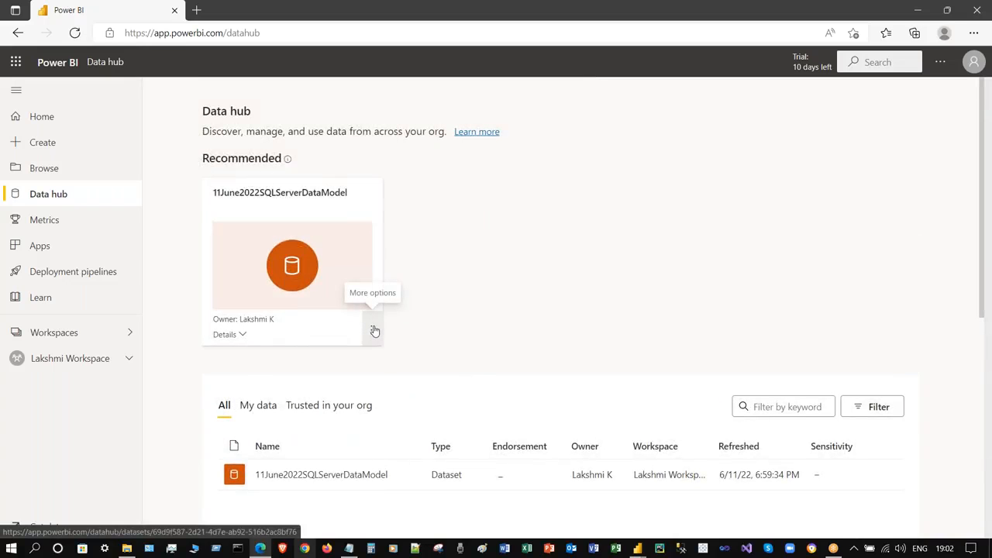
click(248, 334)
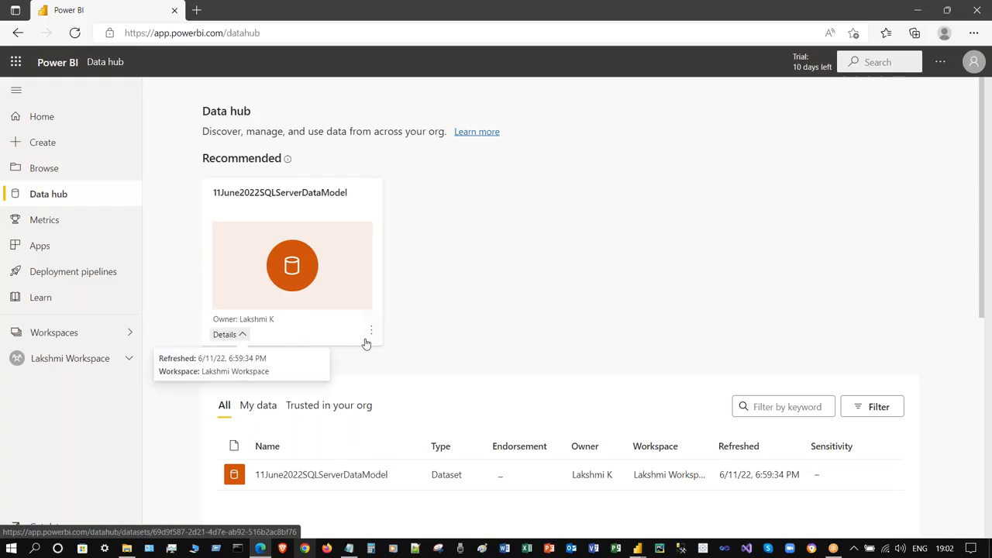
click(371, 330)
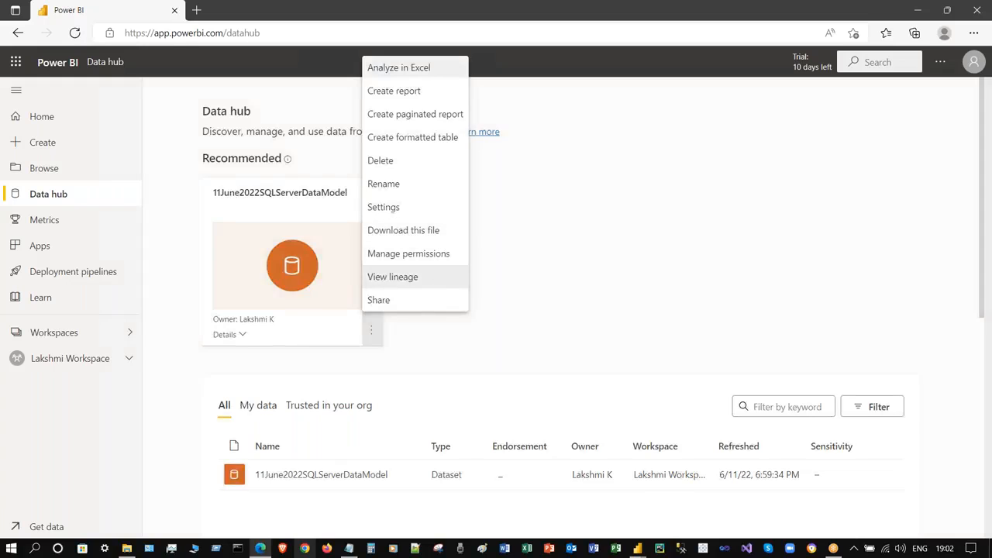
click(425, 280)
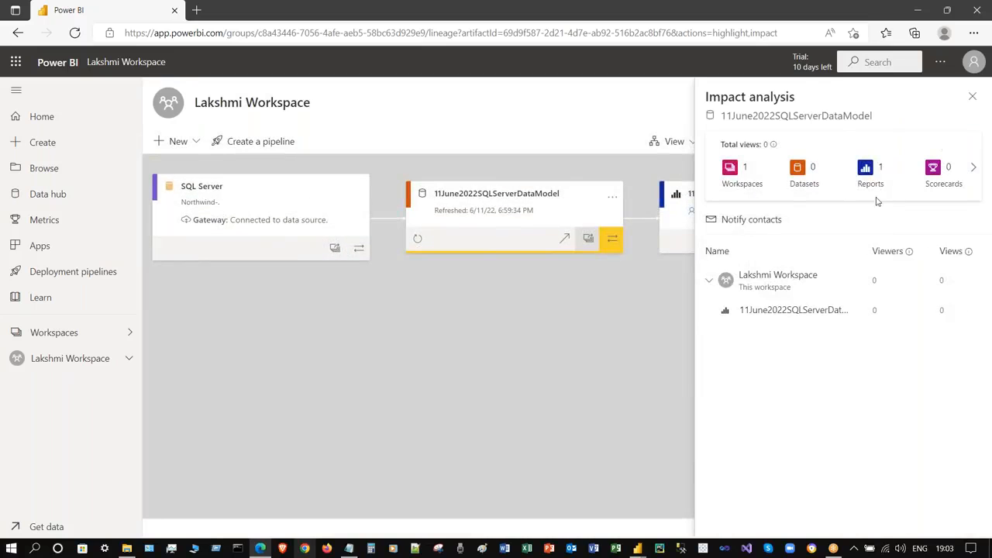
- Close Impact analysis, return to the Data hub, and minimize the browser to show Power BI Desktop
click(973, 99)
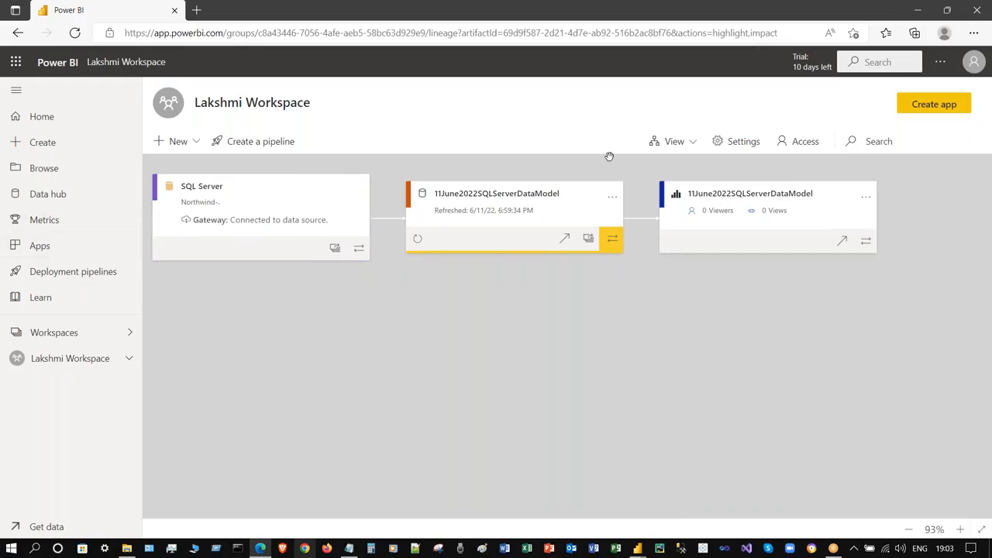
click(66, 196)
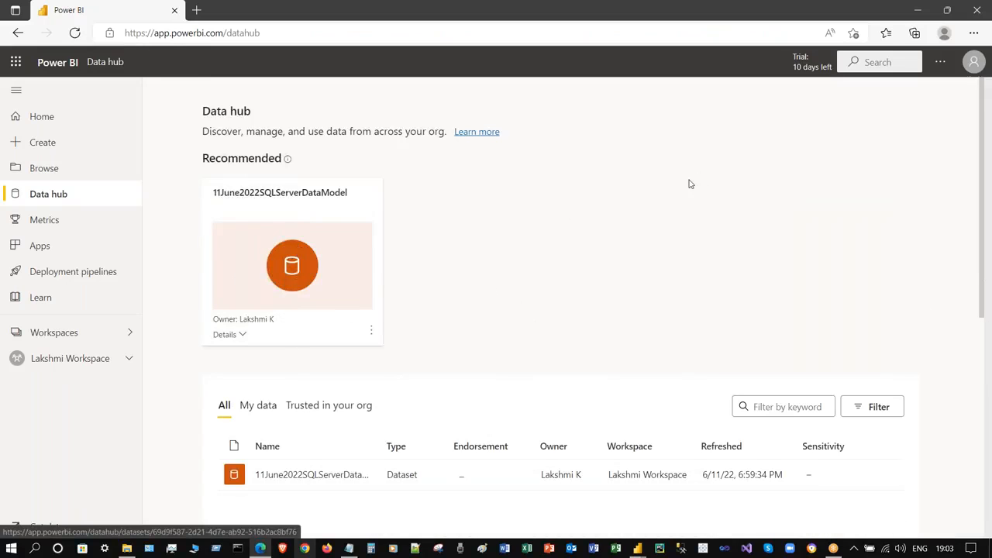
click(370, 331)
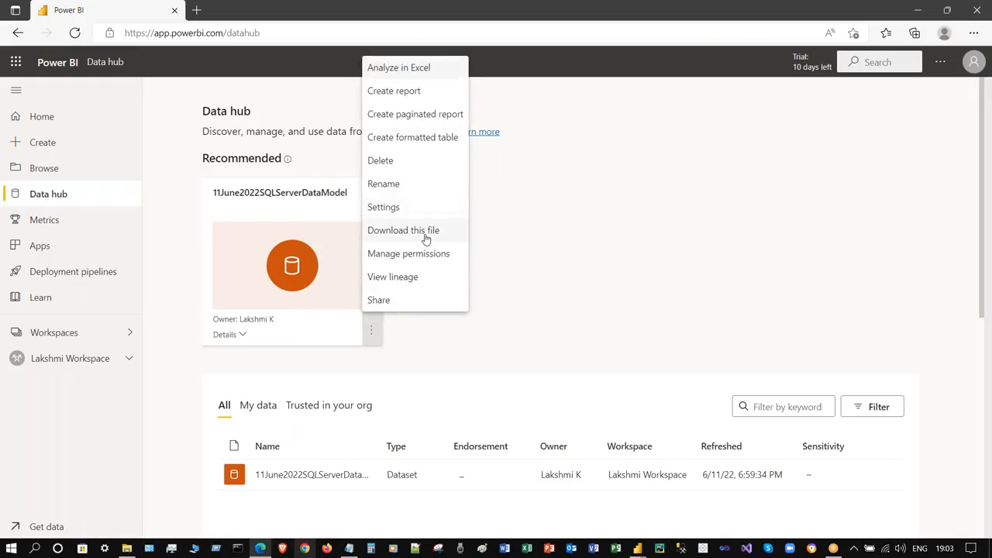
click(746, 190)
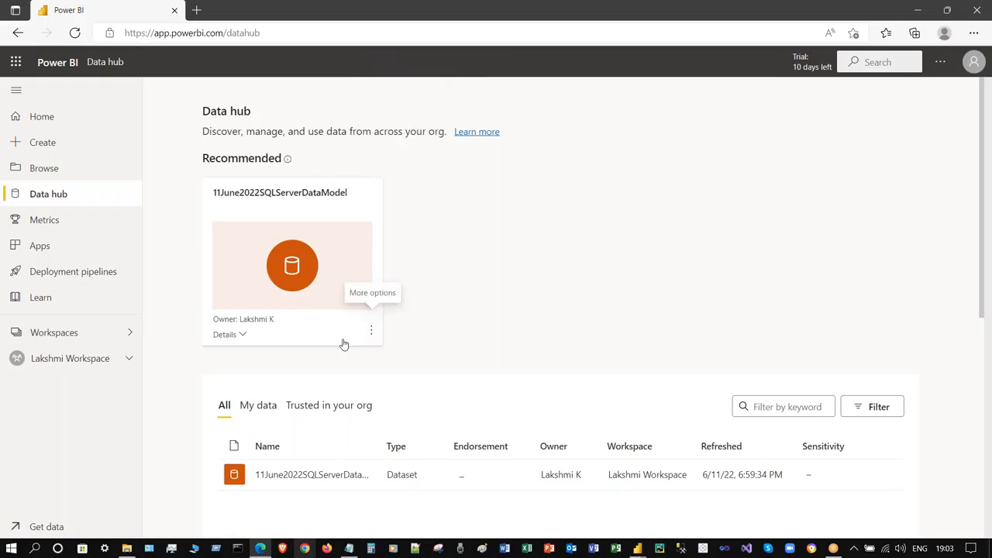
click(371, 331)
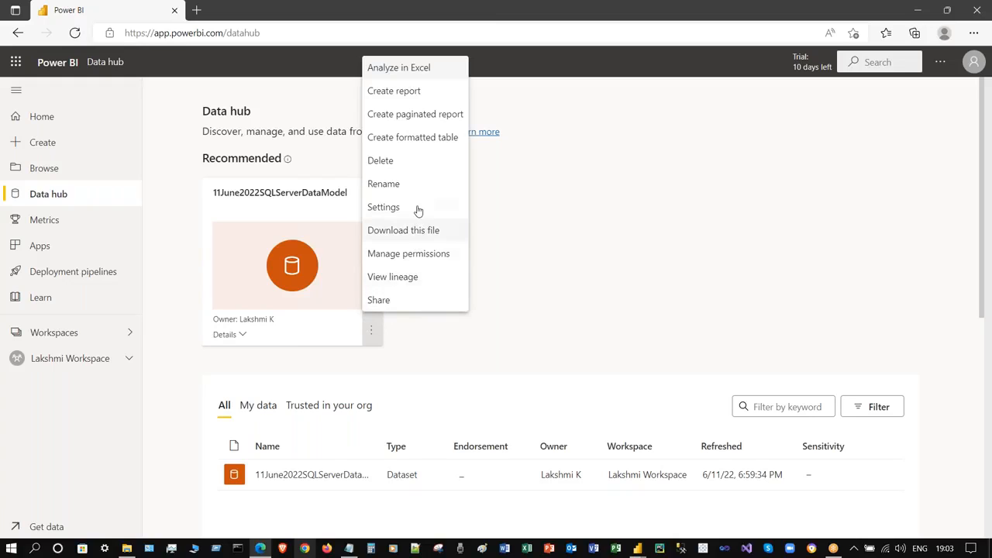
click(720, 139)
click(372, 333)
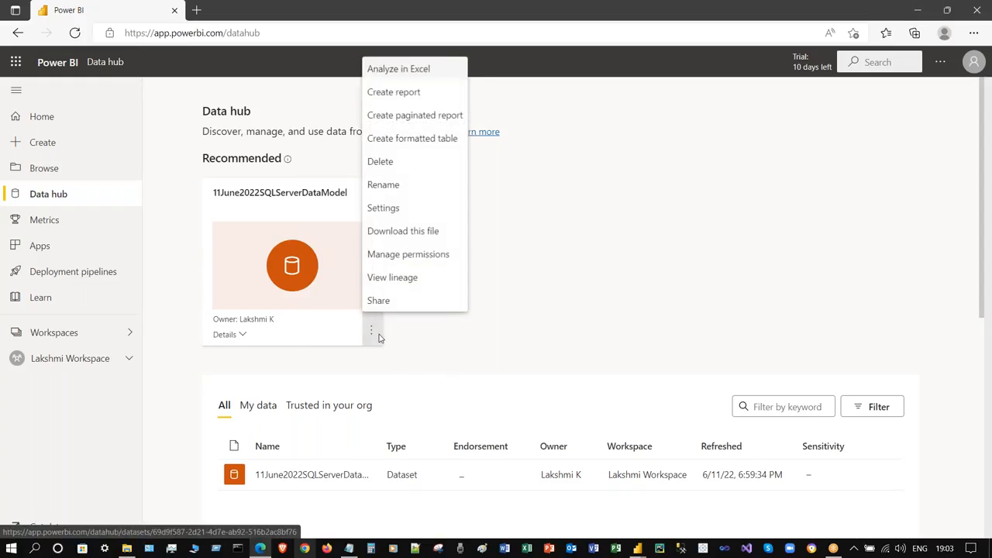
click(652, 200)
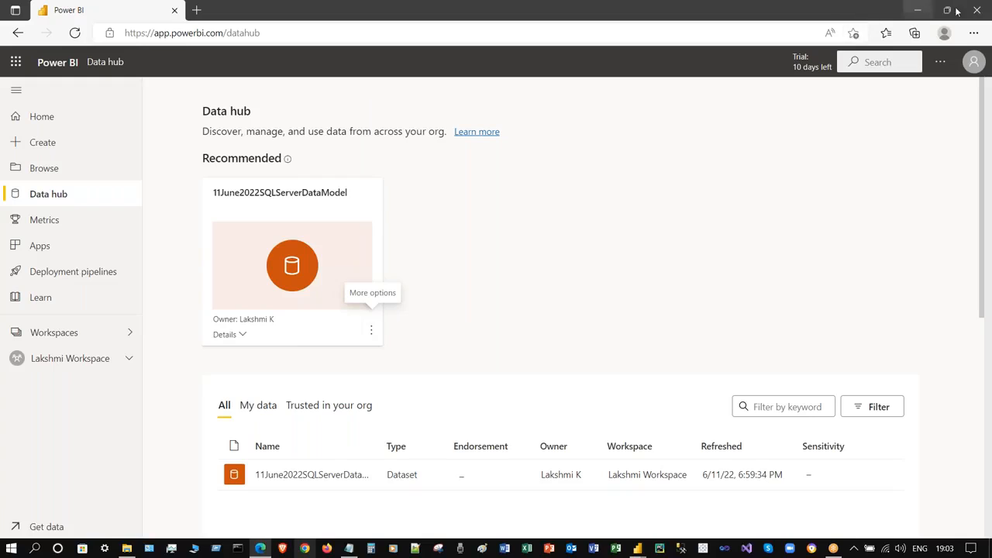
click(917, 14)
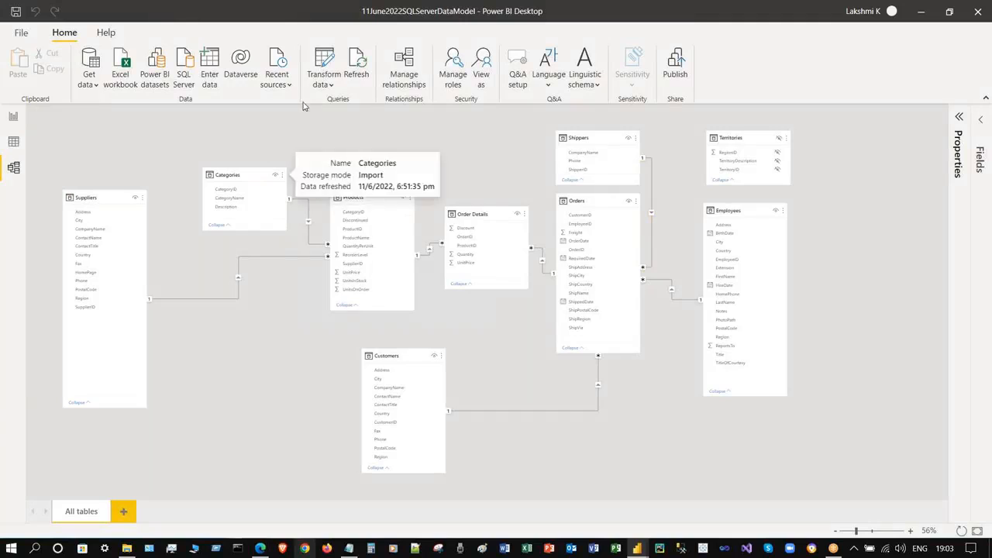
click(279, 92)
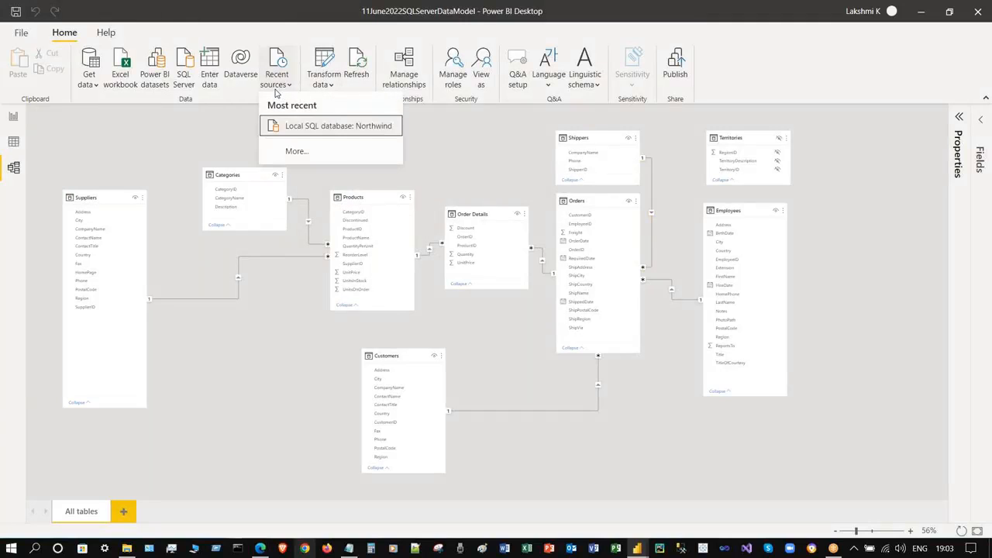
click(885, 224)
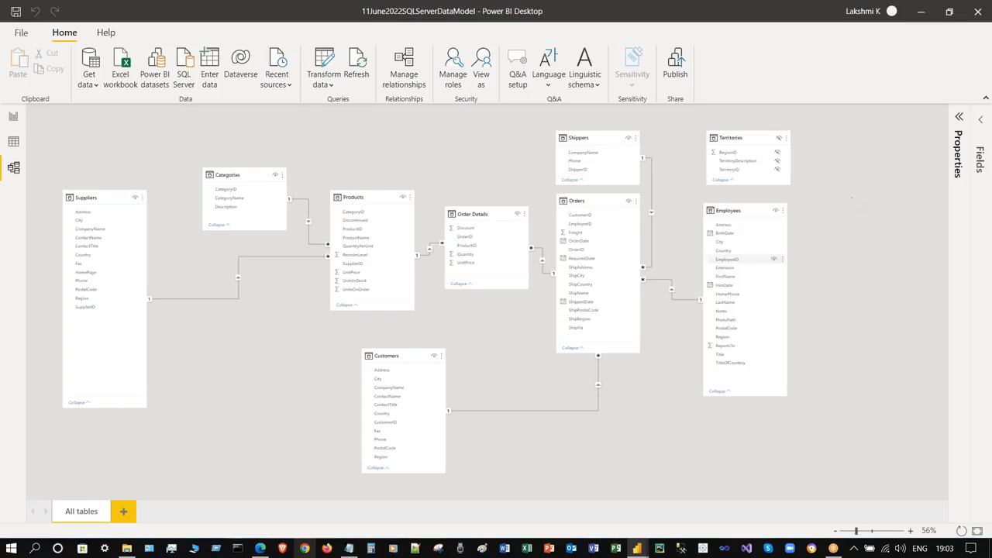
click(13, 116)
click(14, 168)
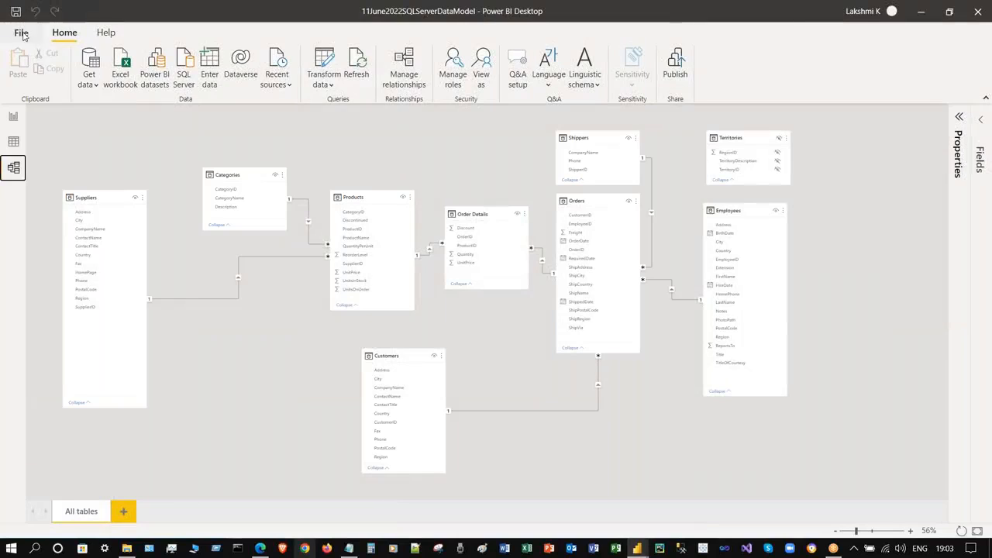
- Open Data source settings from File > Options and settings and start Export PBIDS for Northwind
click(21, 32)
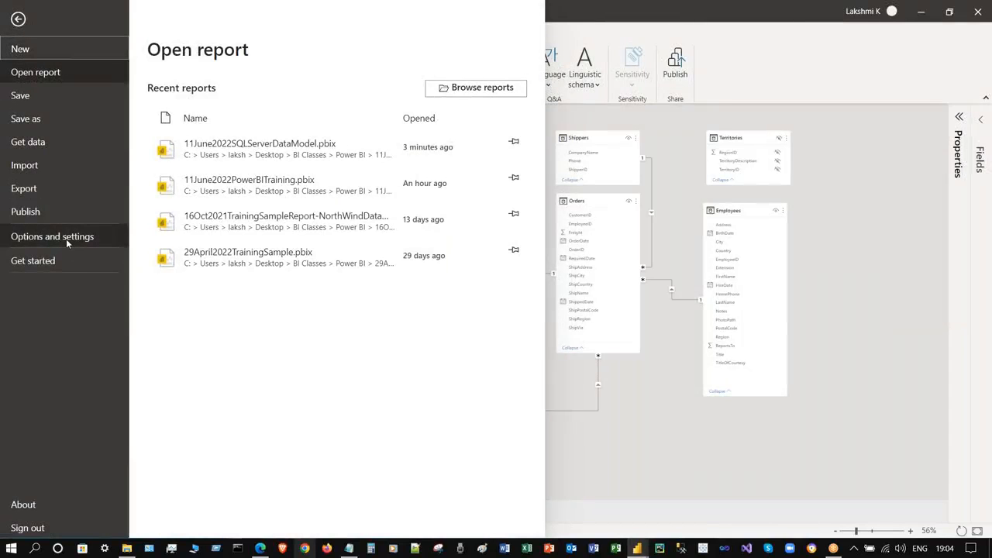
click(62, 241)
click(295, 124)
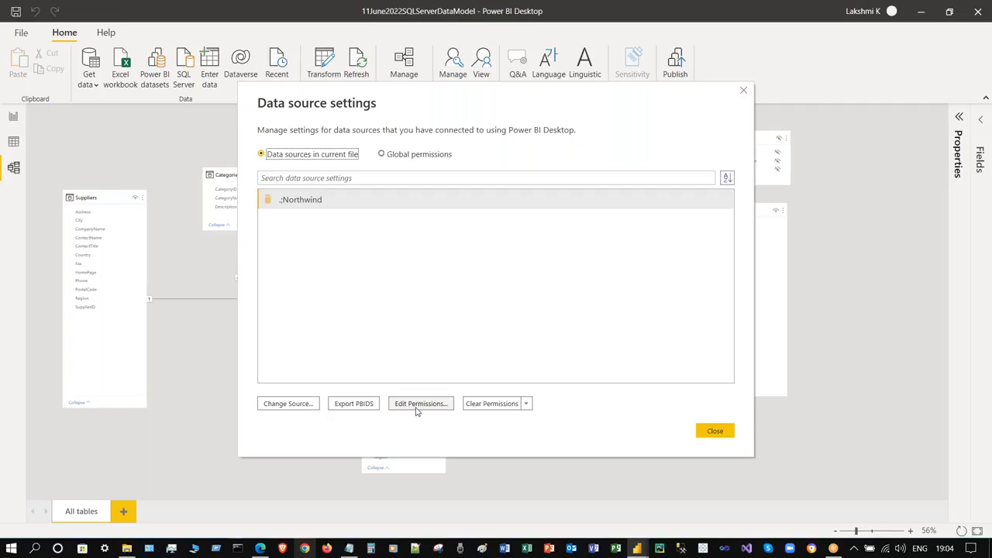
click(526, 404)
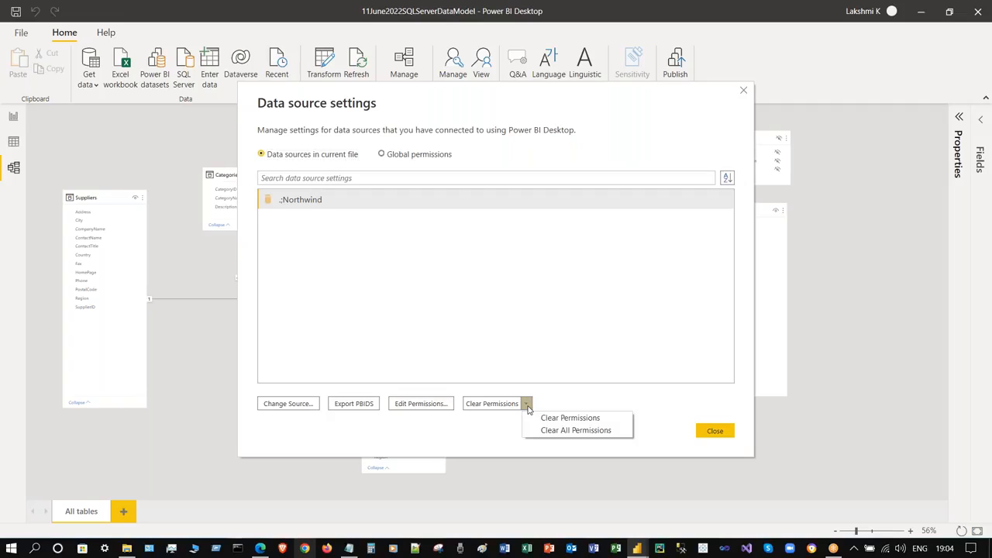
click(492, 432)
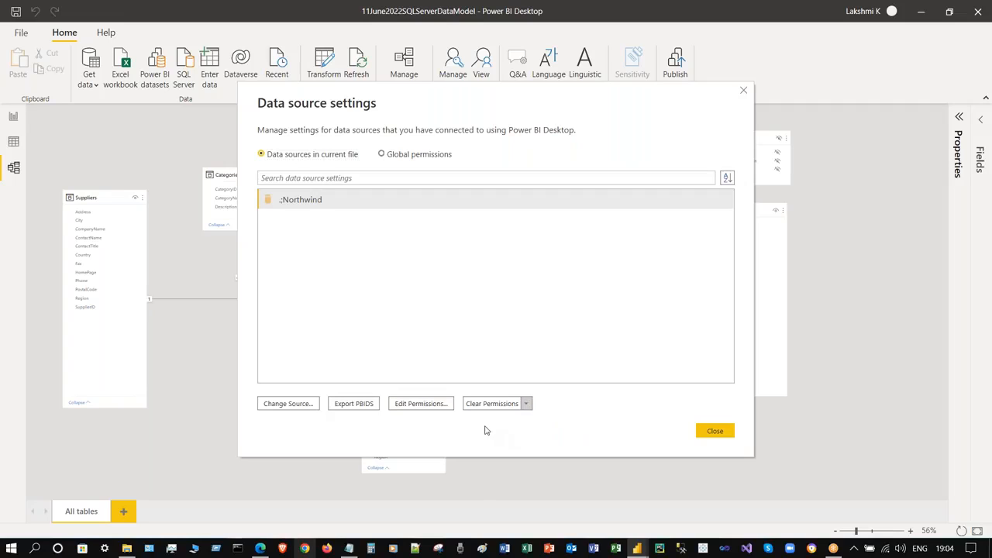
click(344, 404)
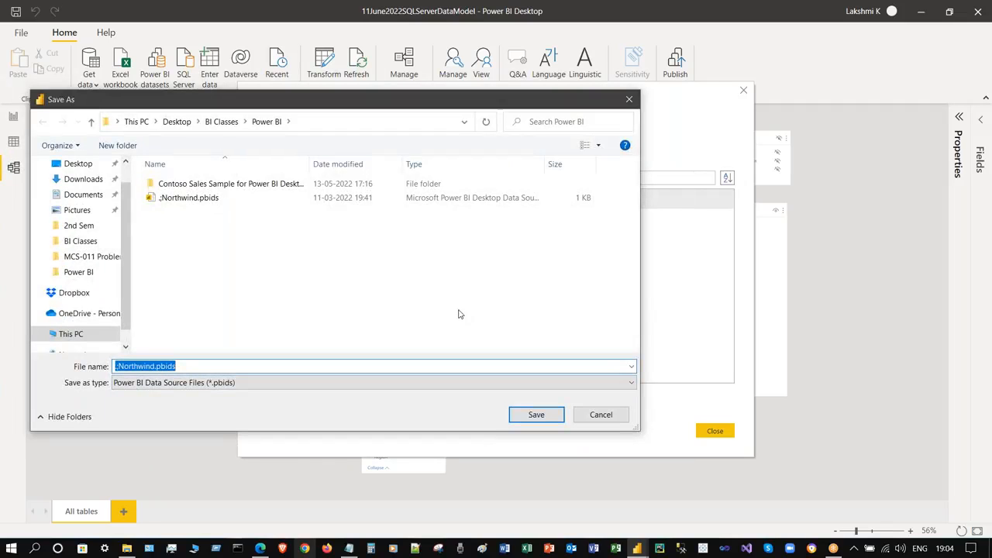
- Check the export file types, begin typing a file name, then cancel the save dialog
click(199, 383)
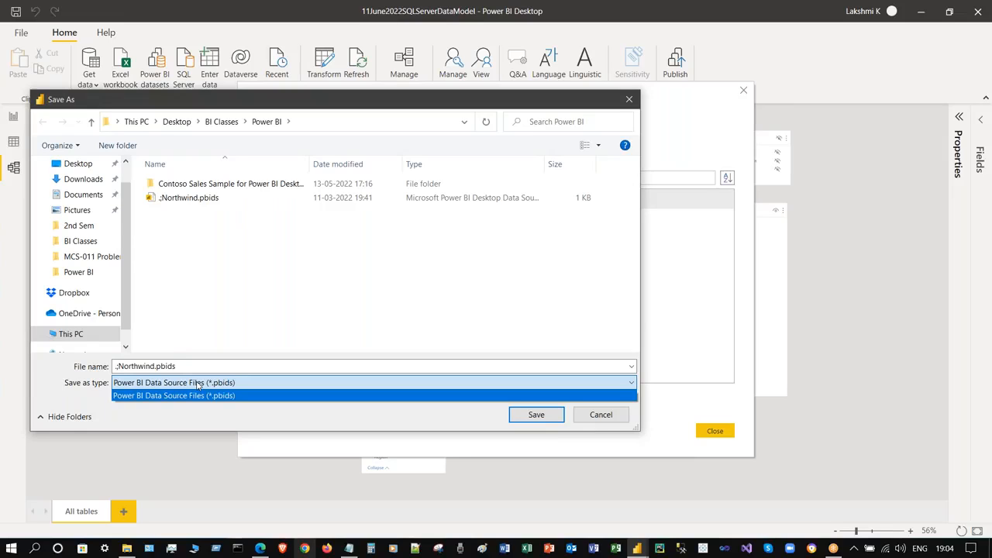
click(226, 365)
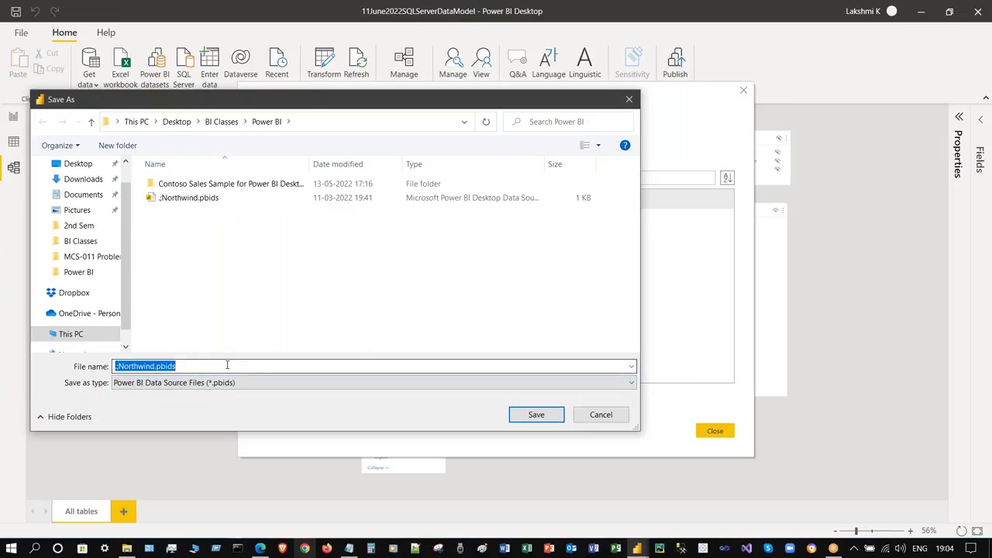
text(No)
text(rt)
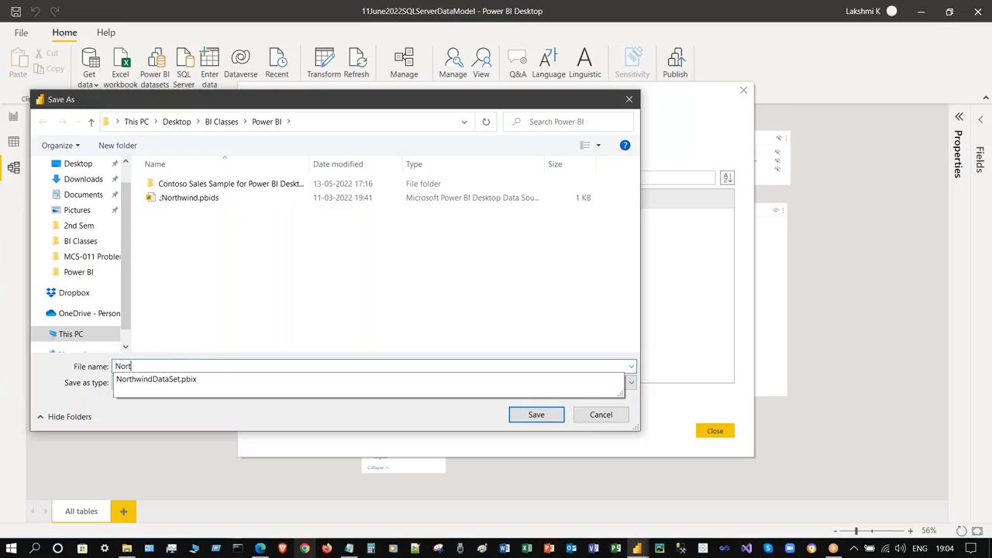
click(316, 292)
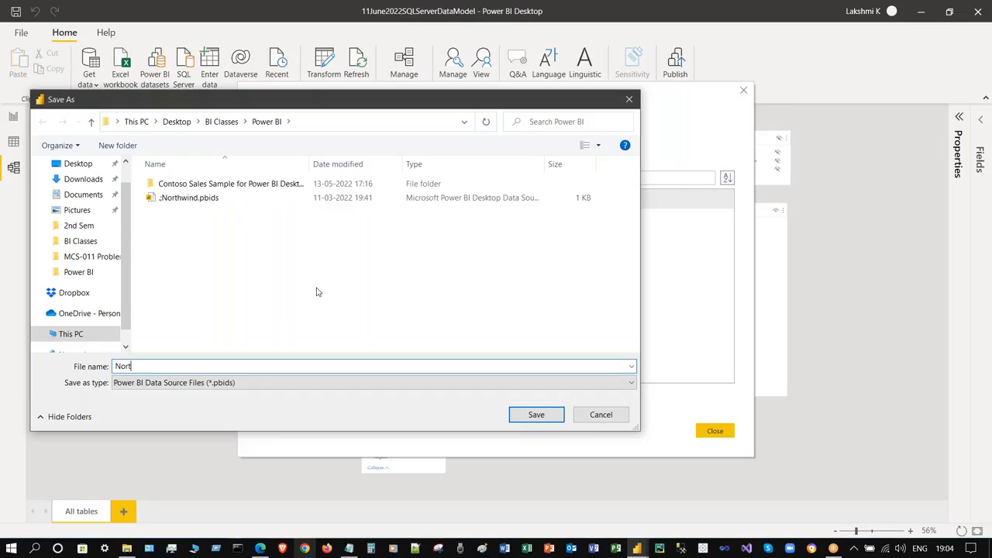
key(Escape)
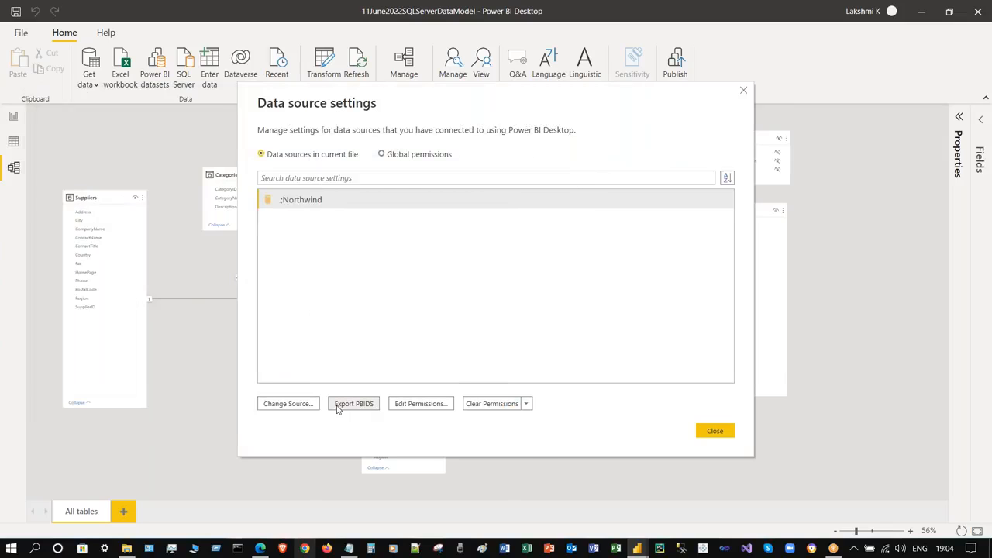
- Restart the PBIDS export and rename the existing file to ;Northwind-old.pbids
click(336, 404)
click(248, 199)
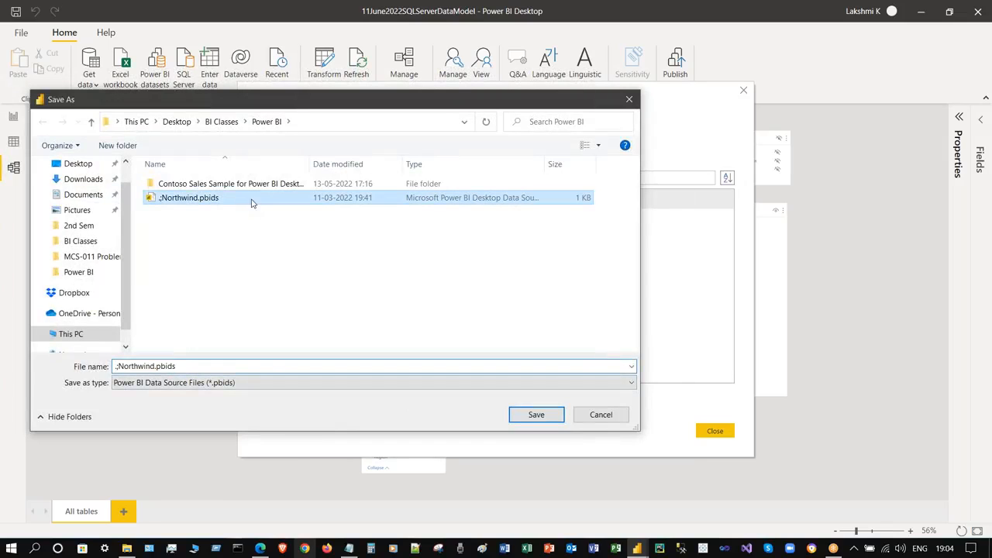
key(F2)
key(Right)
key(End)
key(Left)
key(Left)
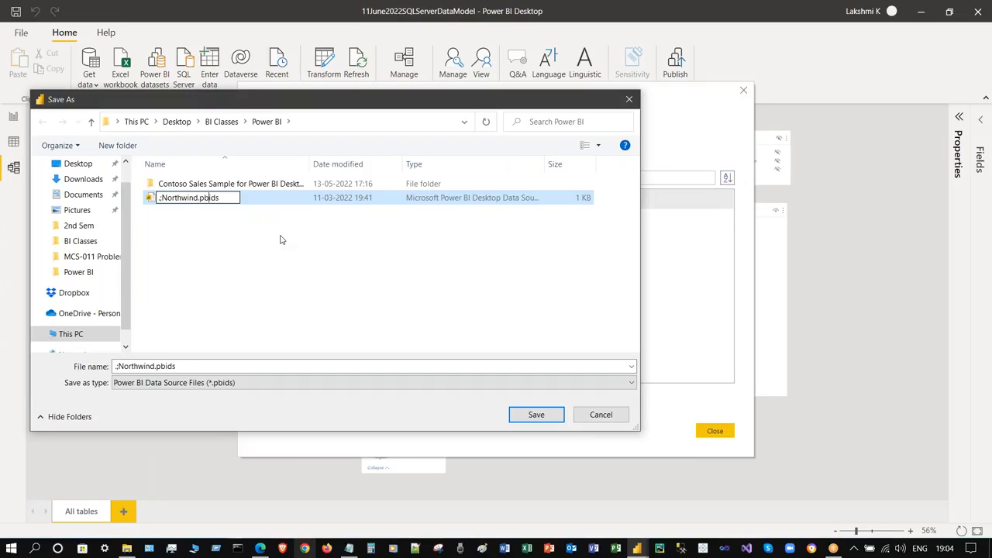
key(Left)
text(-old)
key(Return)
- Save the export as ;Northwind.pbids, replacing the existing file, and close Data source settings
click(256, 367)
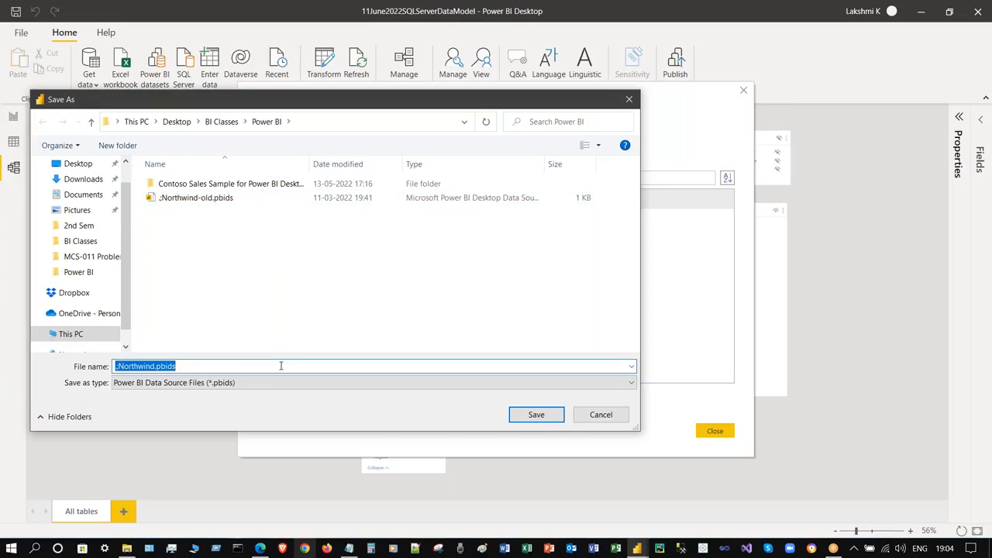
click(536, 415)
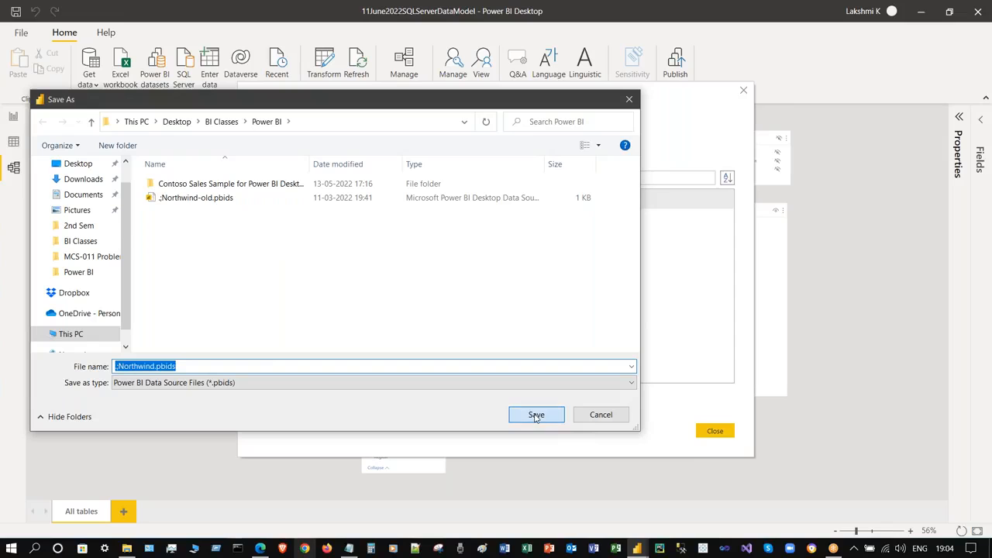
click(525, 279)
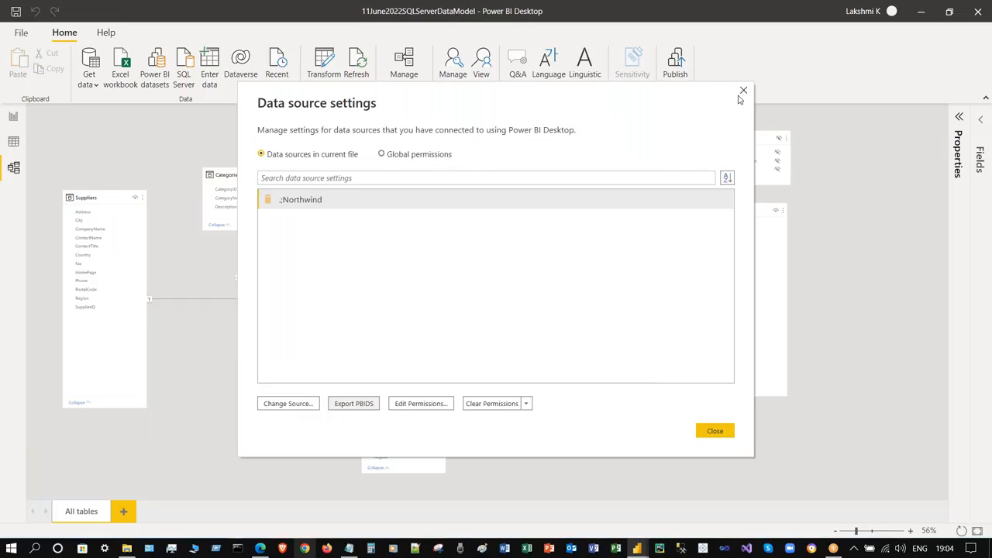
click(719, 430)
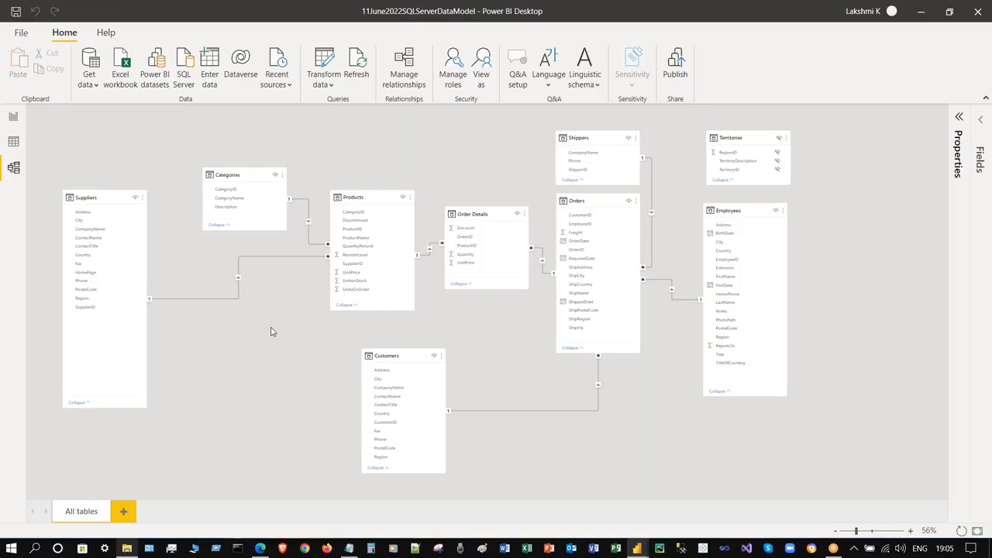
click(323, 81)
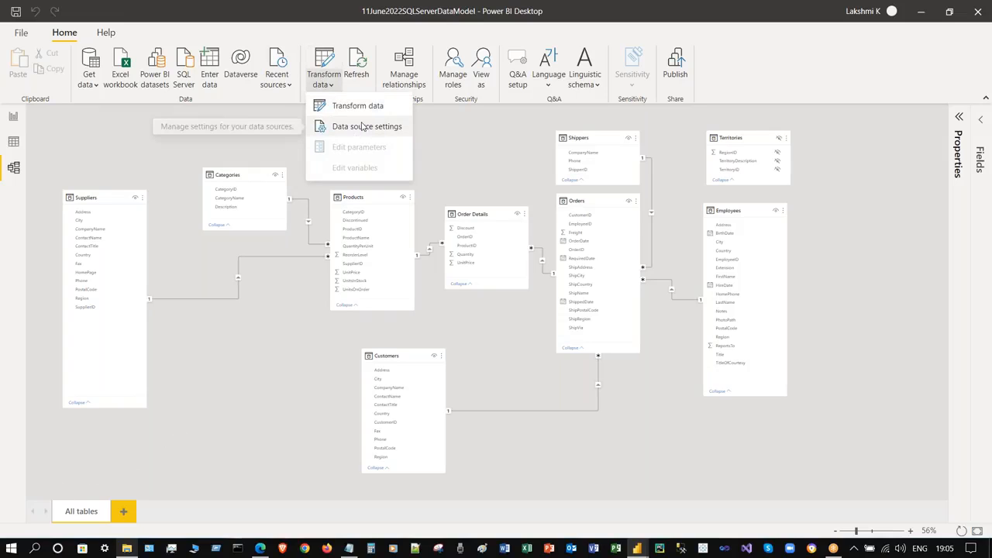
click(370, 126)
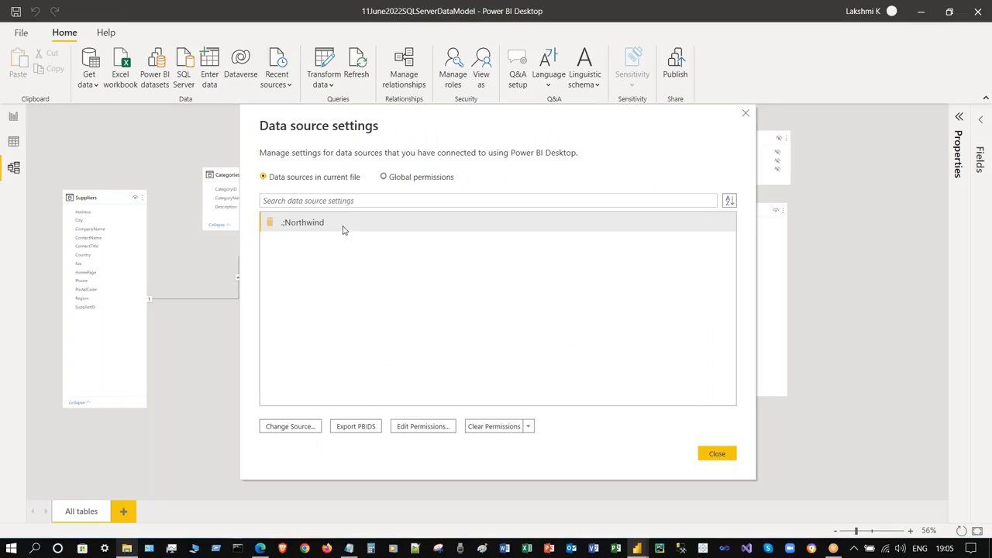
click(745, 113)
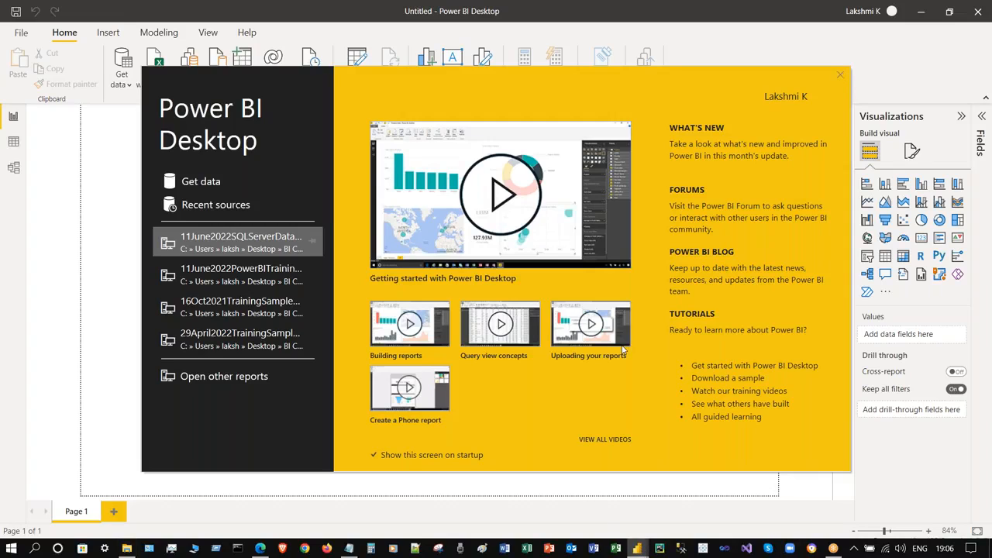
- Check Recent sources, close the empty list, and bring up the Open report page with Alt+F
click(637, 547)
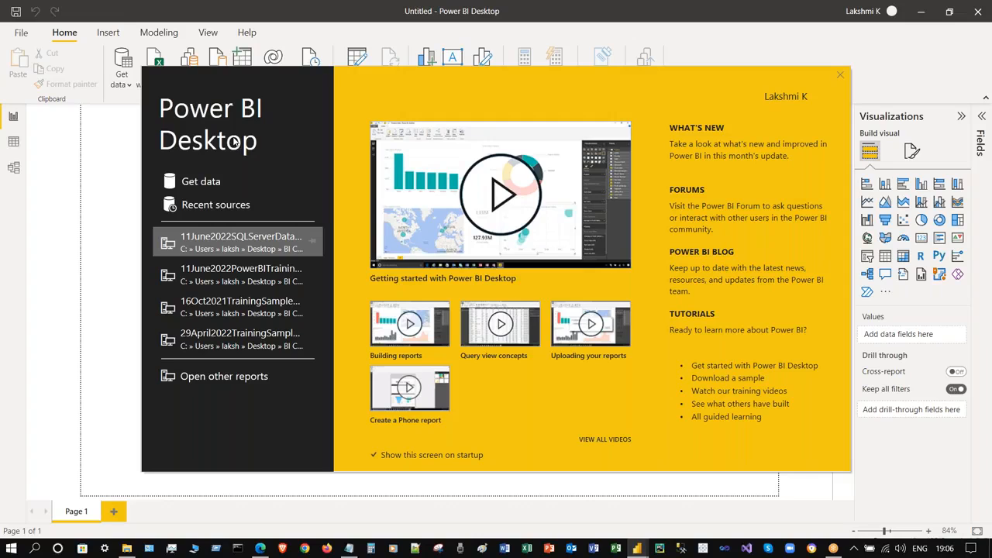
click(237, 209)
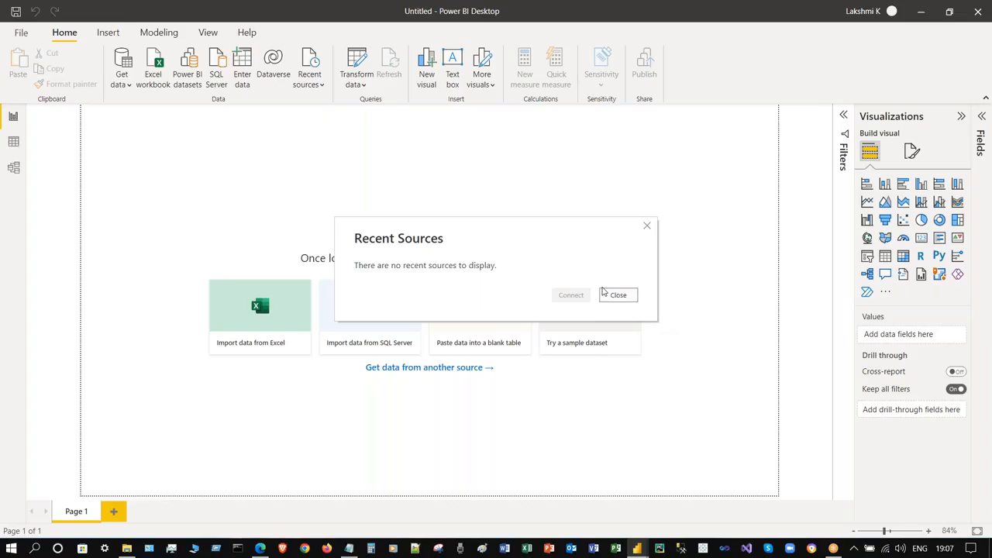
click(617, 294)
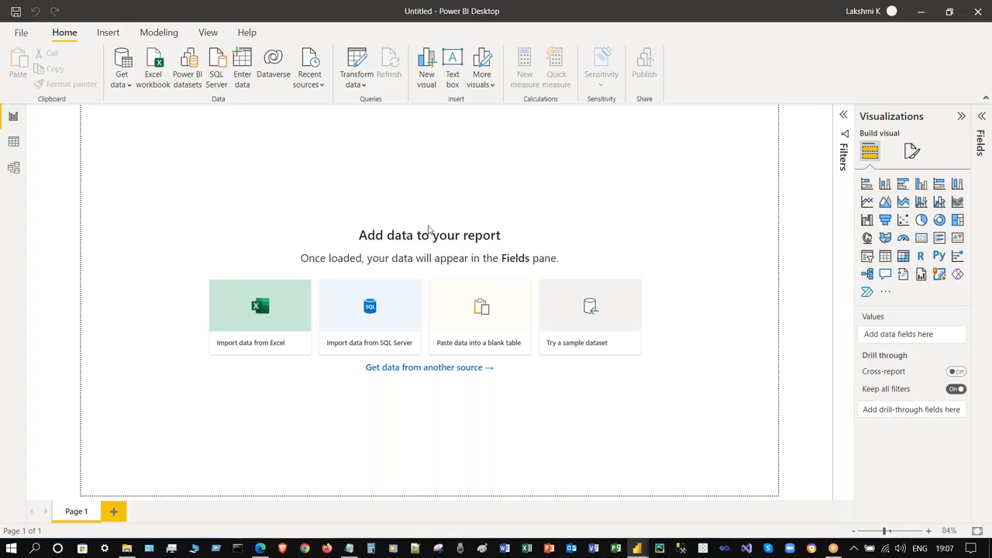
key(alt+f)
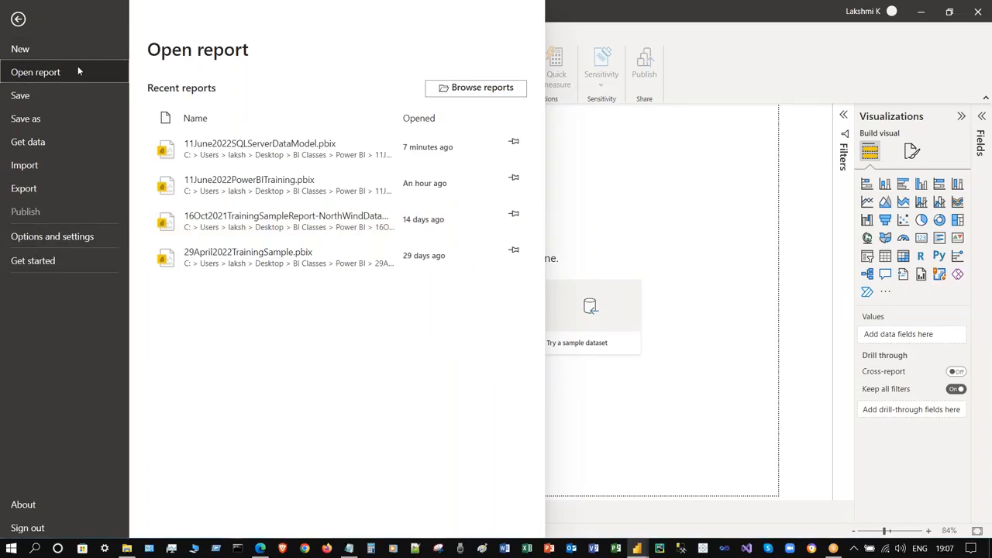
- Browse for a Power BI (*.pbix) report file, then cancel the Open dialog
click(487, 91)
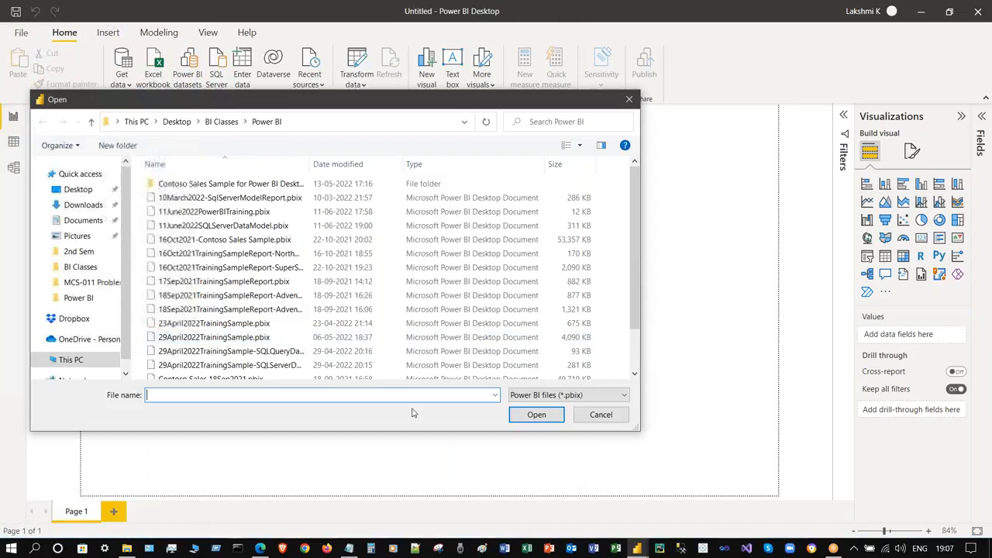
scroll(343, 326, down, 2)
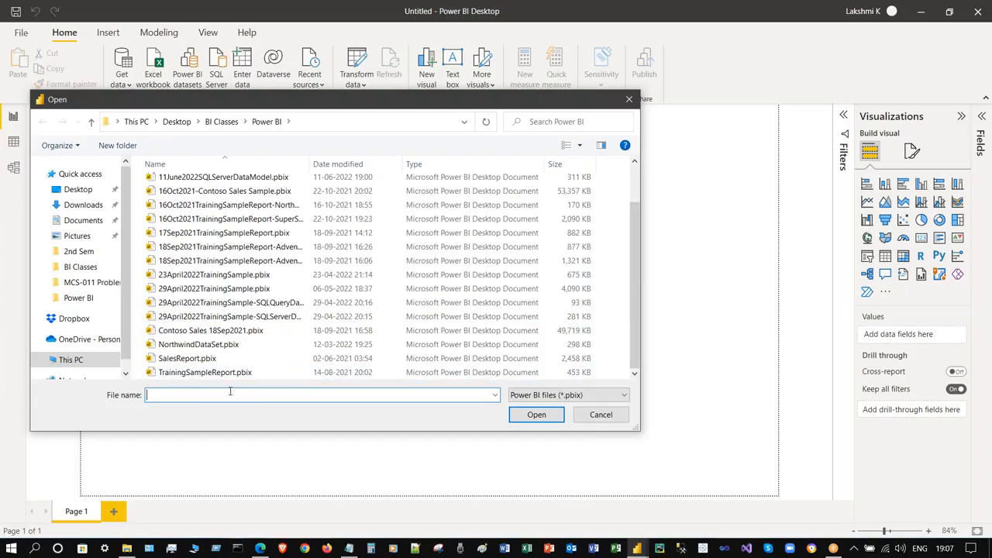
click(549, 396)
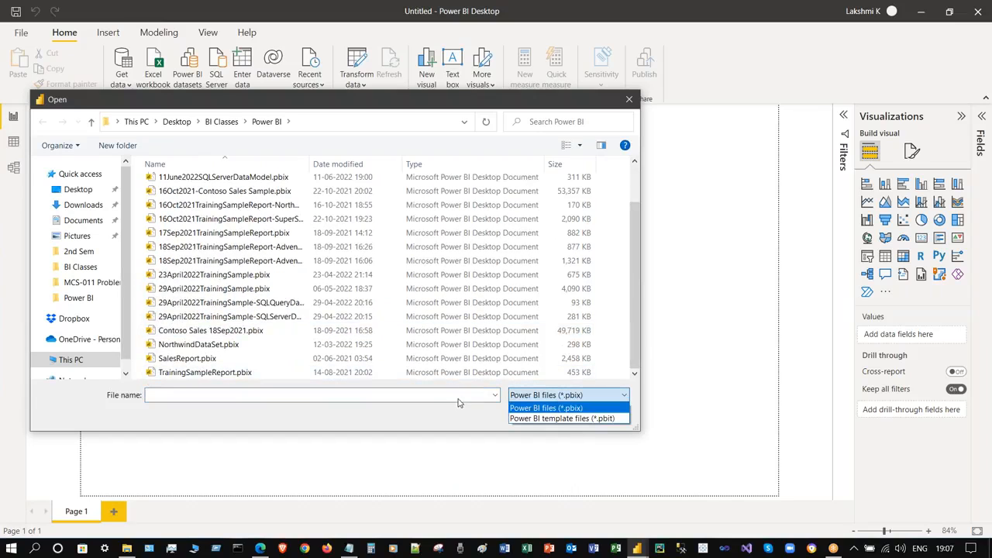
click(441, 423)
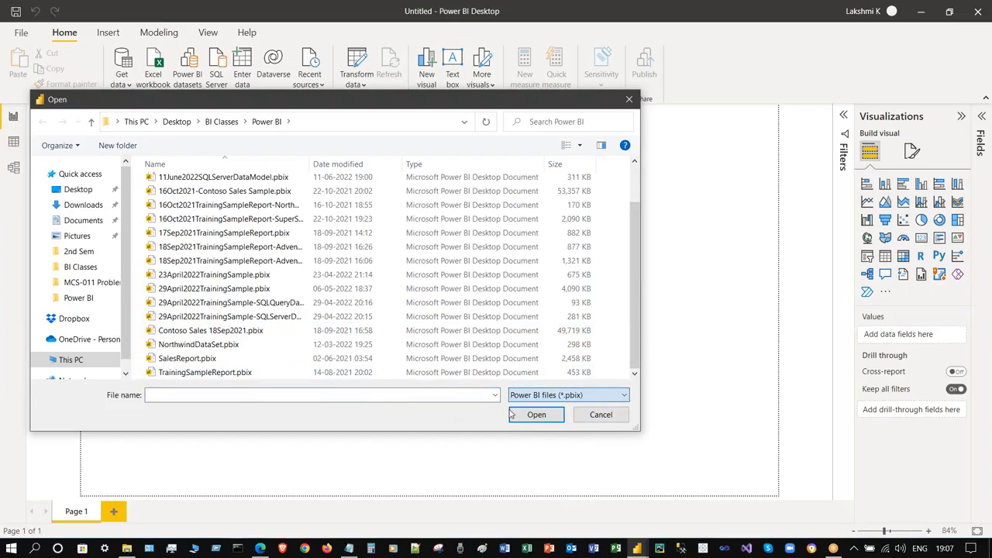
click(599, 414)
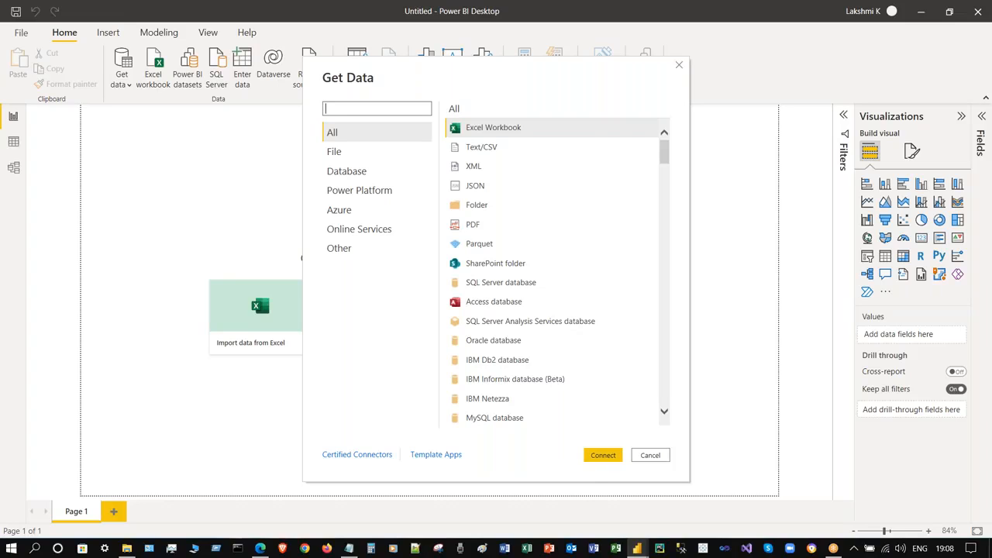
- Browse the Database and Power Platform connectors, then cancel Get Data without connecting
click(347, 172)
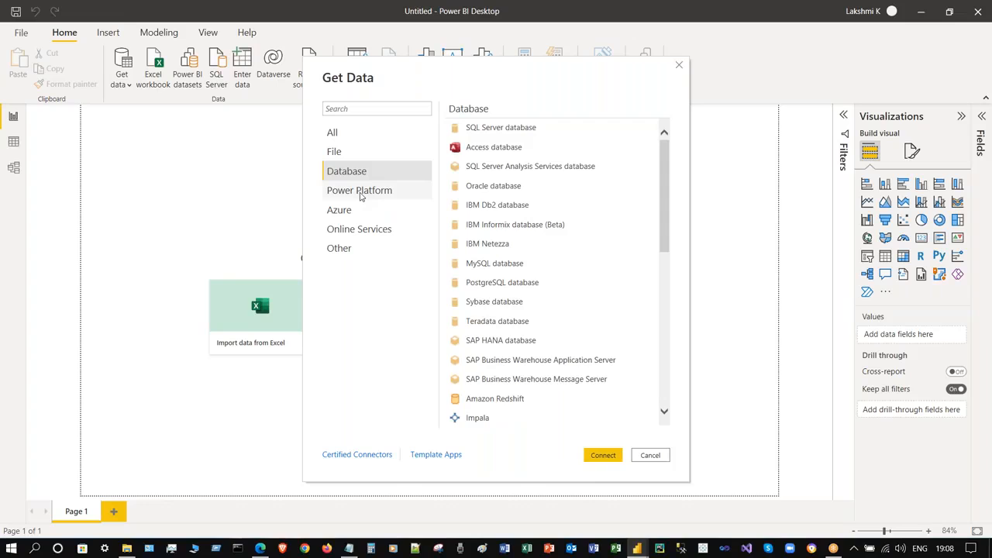
click(360, 194)
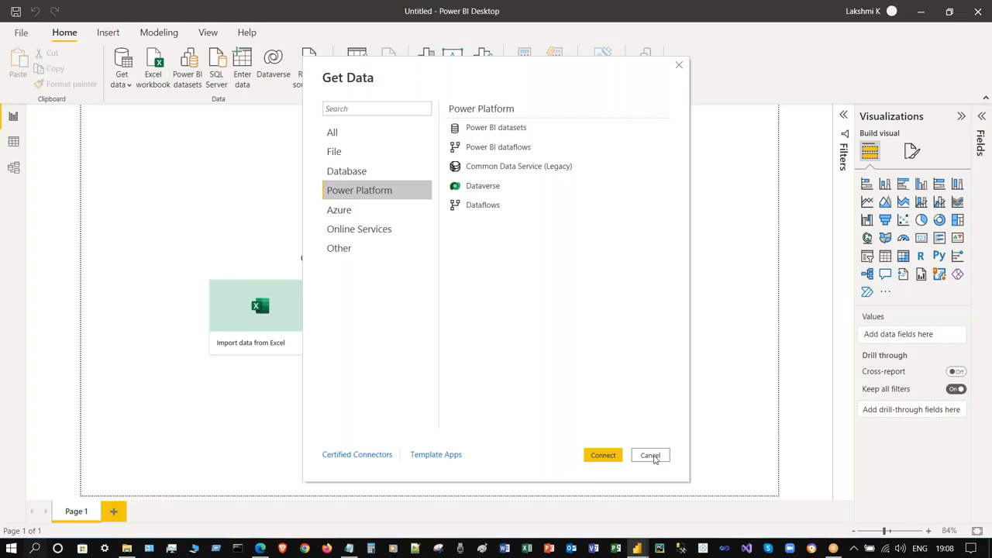
click(650, 456)
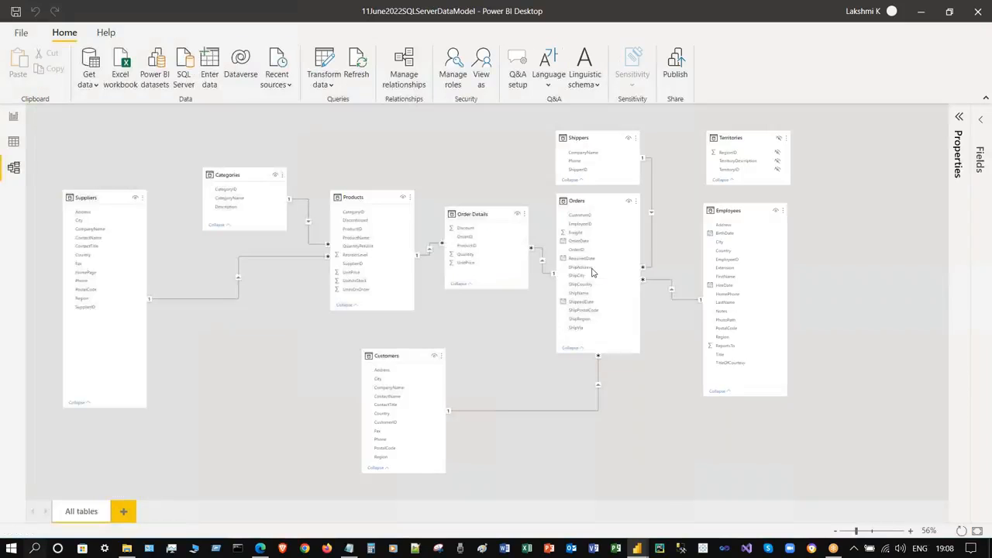
- Bring up the Power BI folder window and widen its Name and Type columns
mouse_move(129, 550)
click(128, 550)
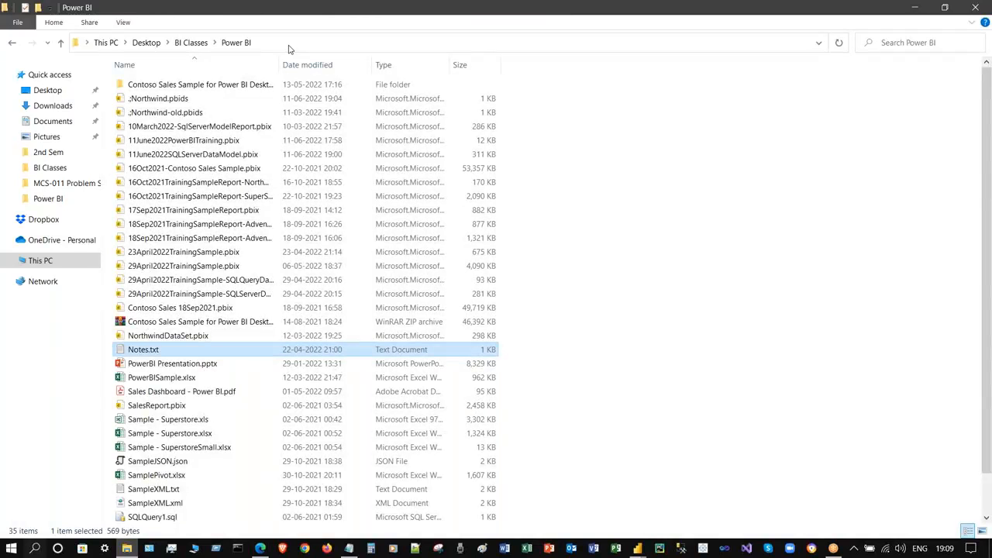
drag(382, 62, 436, 62)
drag(606, 60, 737, 74)
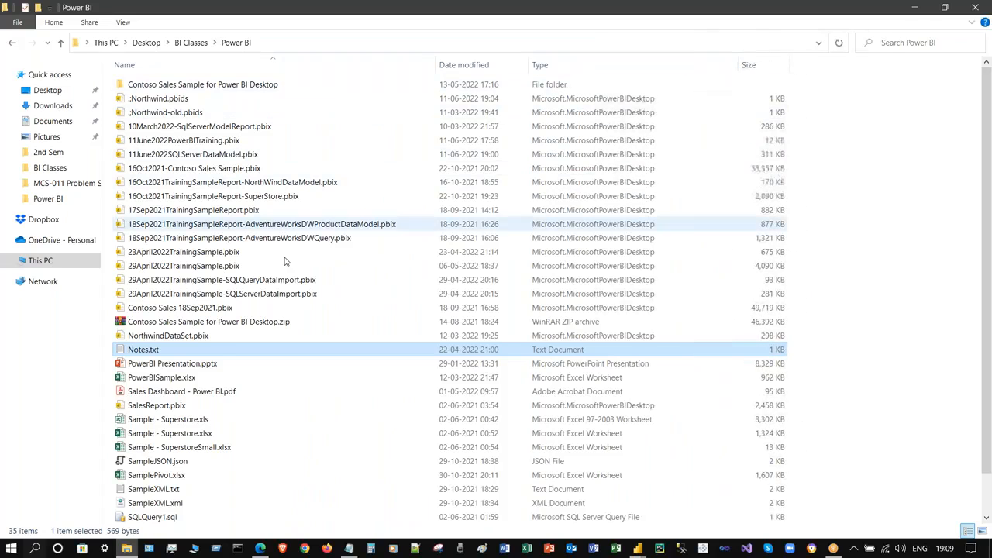
- Open ;Northwind.pbids from the folder so it launches in Power BI Desktop
click(899, 284)
scroll(930, 319, down, 1)
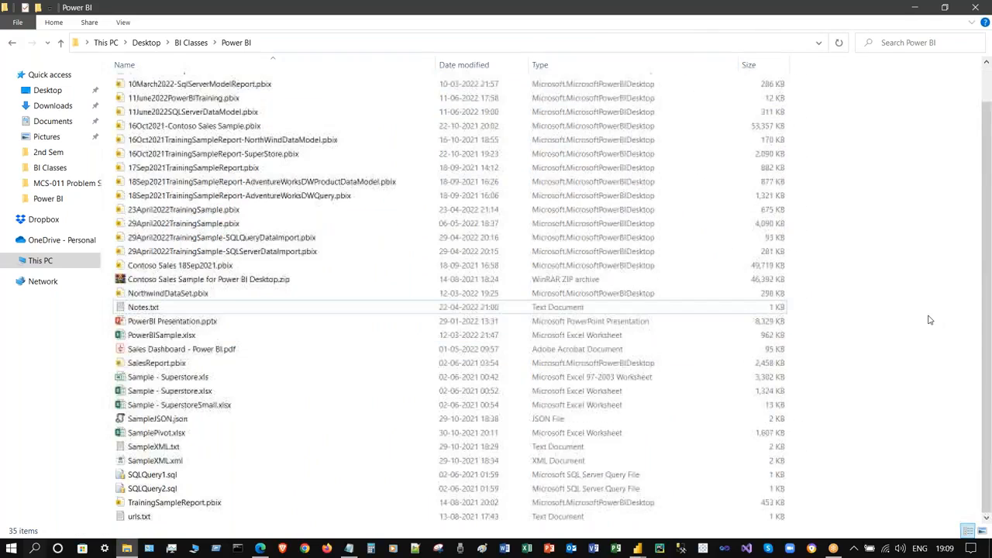
scroll(932, 315, up, 1)
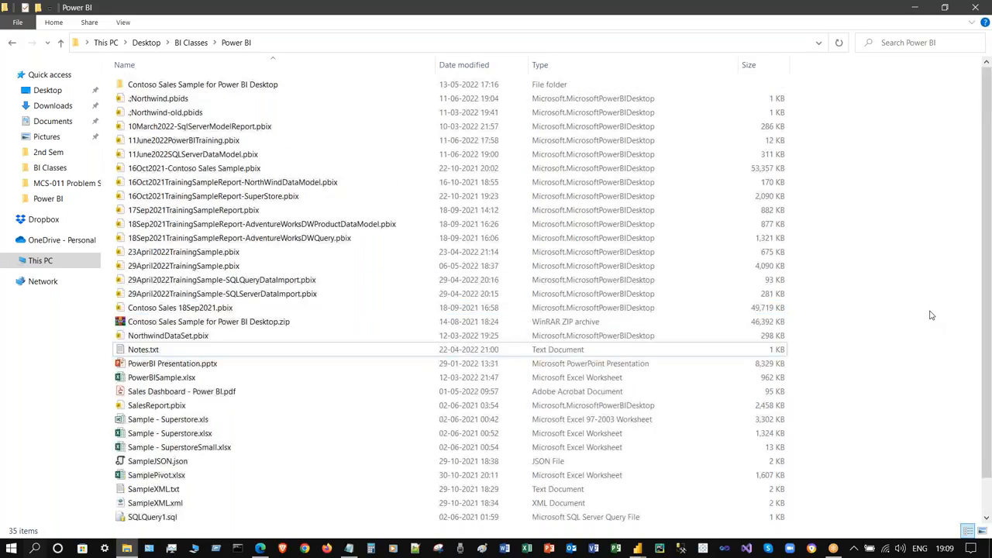
click(219, 101)
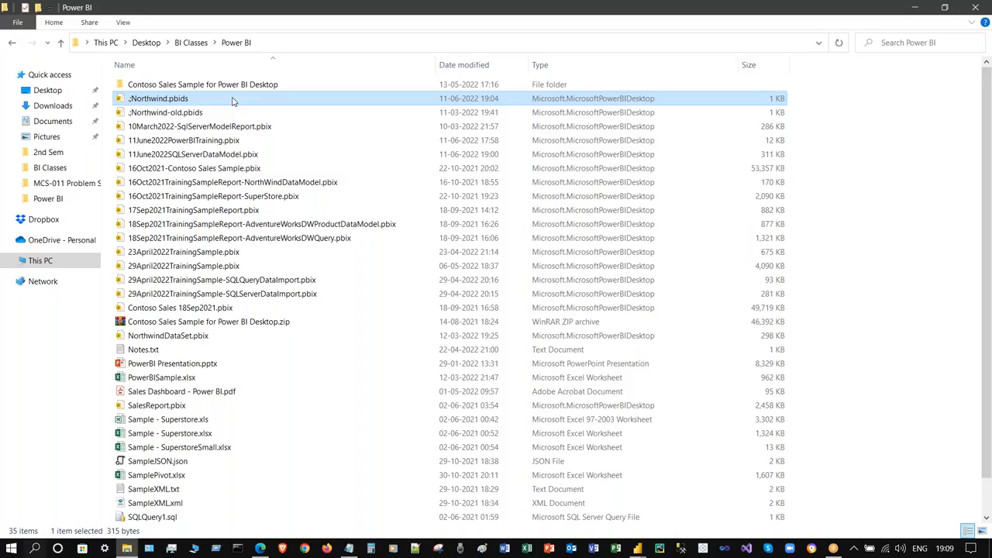
double_click(233, 102)
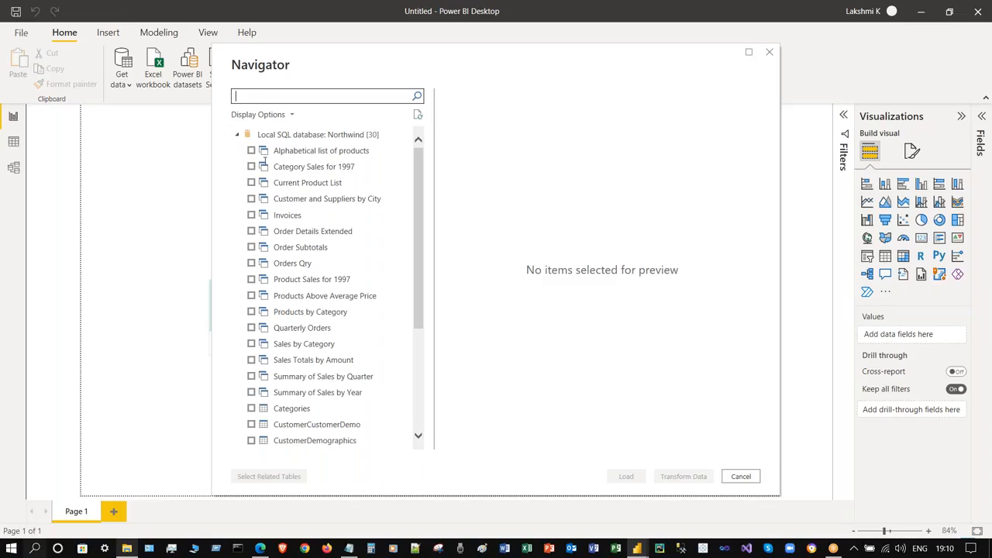
- Scroll through the Navigator's Northwind tables and views, such as Customers, Orders and Products
scroll(420, 225, down, 5)
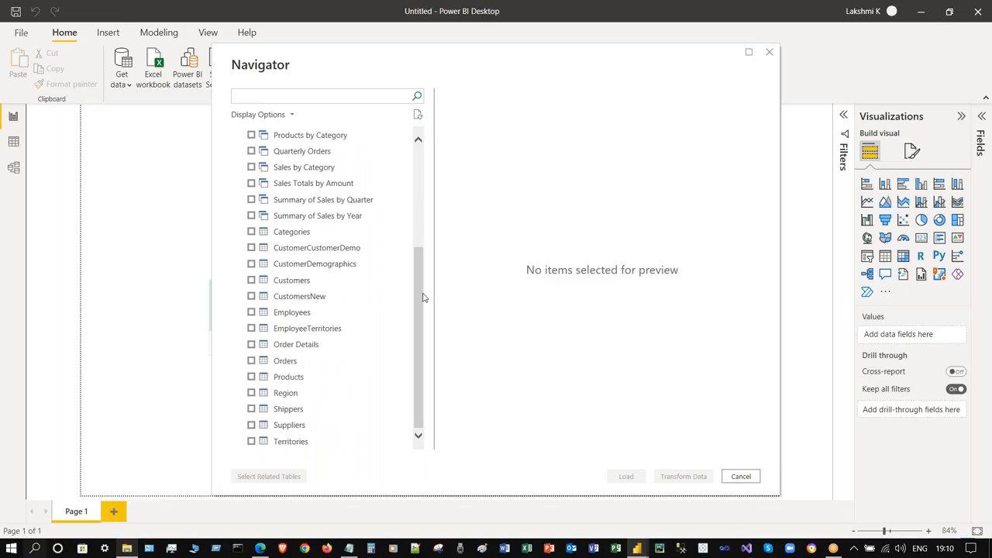
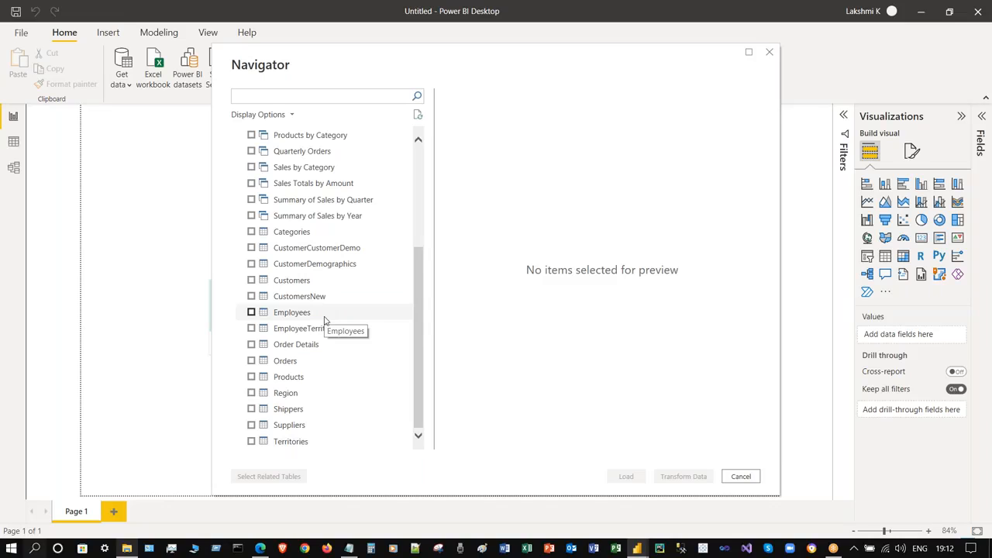
- Cancel the Northwind Navigator without loading any tables and close the untitled report
click(769, 54)
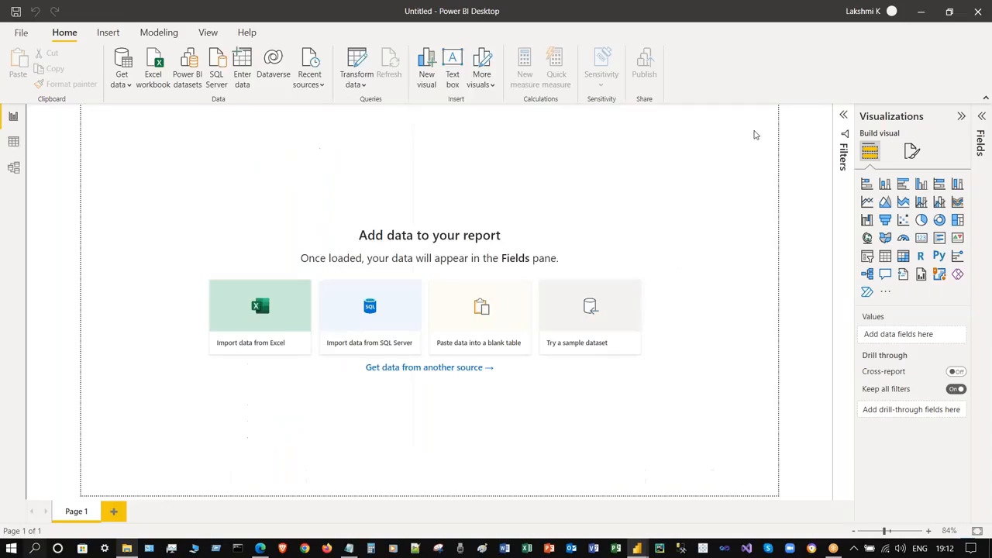
click(978, 11)
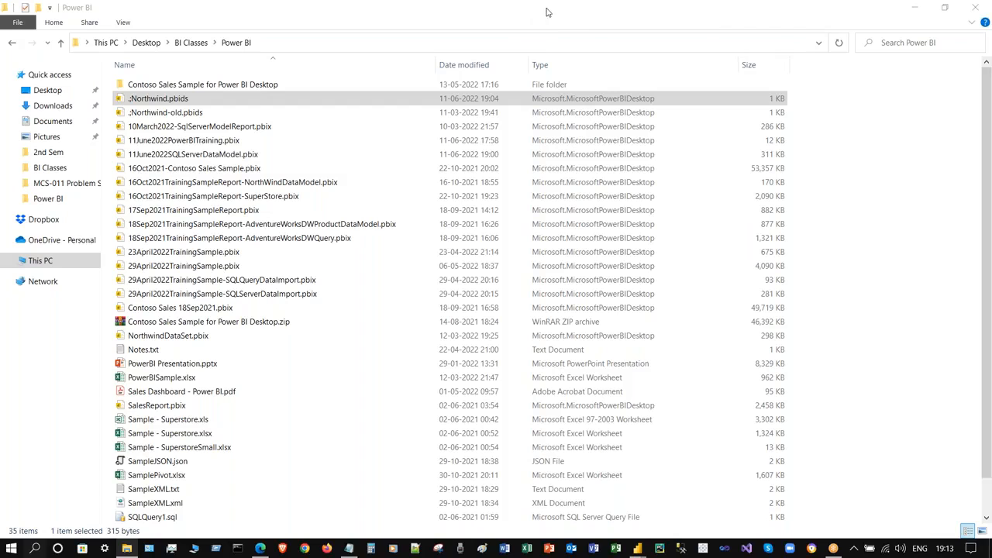
- Minimize the Power BI folder window to reveal the 11June2022SQLServerDataModel diagram
click(873, 126)
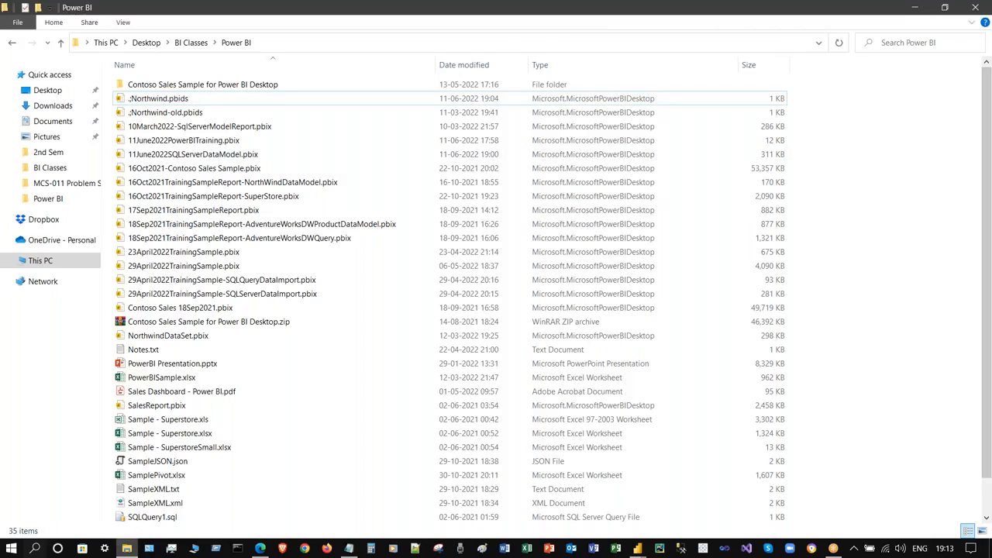
click(918, 9)
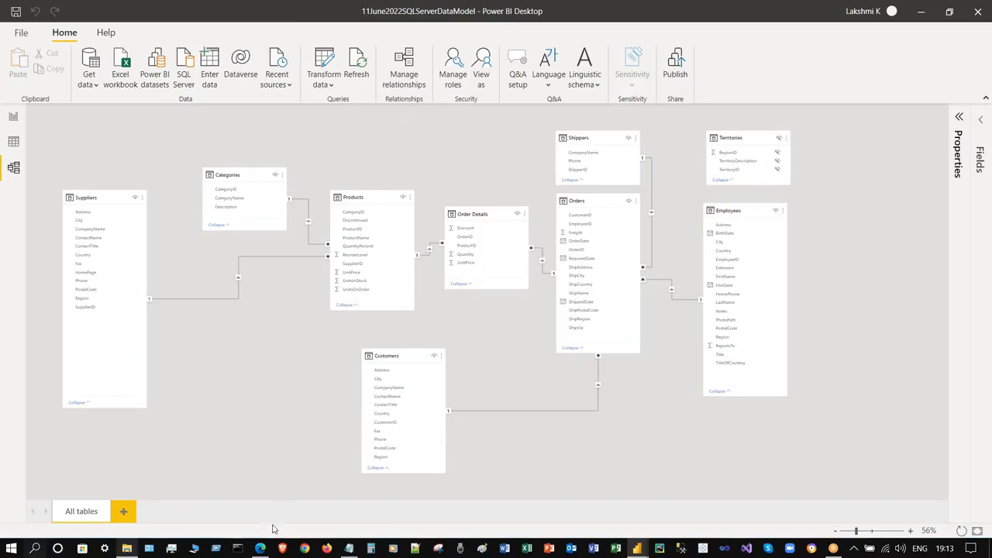
- Switch to the browser's Power BI service Data hub listing the 11June2022SQLServerDataModel dataset
click(261, 549)
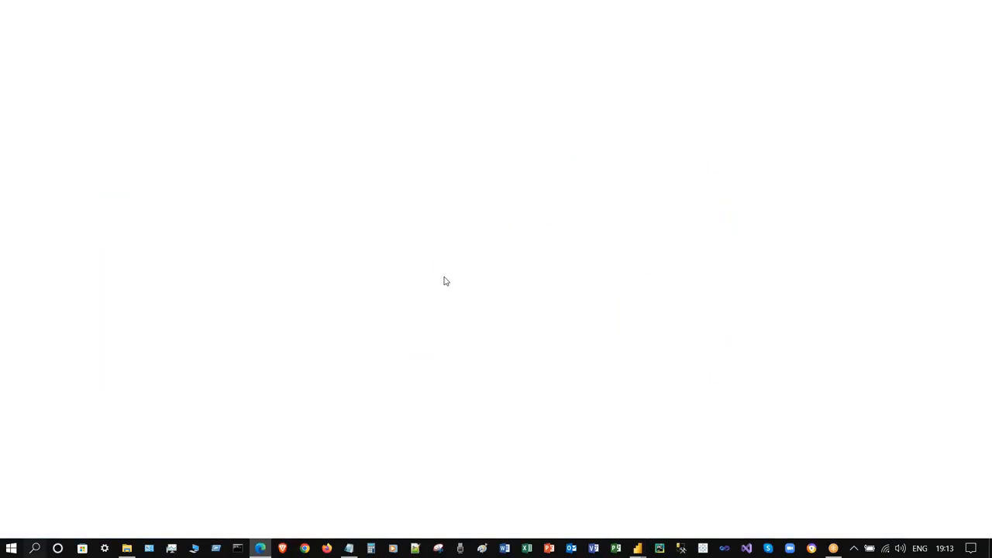
scroll(465, 306, down, 3)
scroll(464, 306, up, 3)
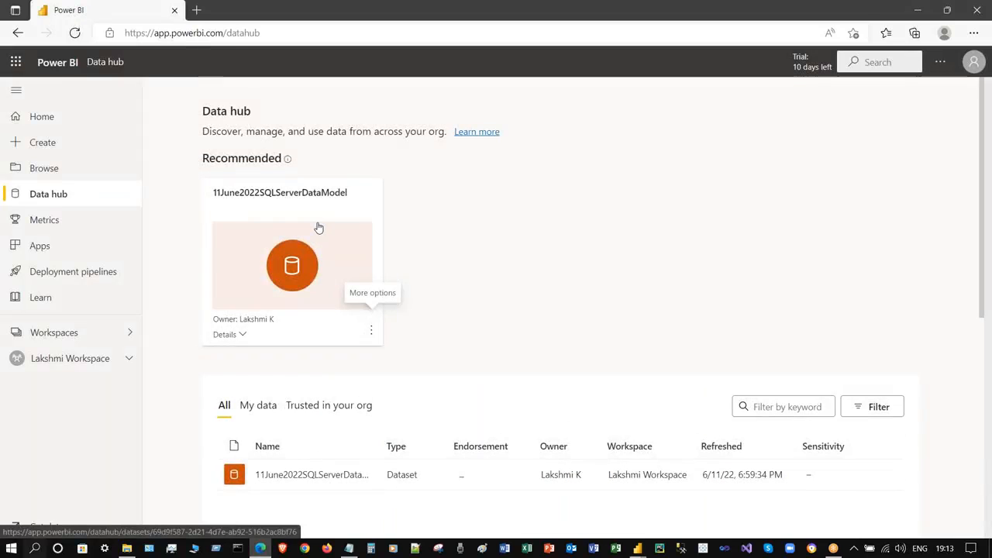
- Bring up thumbnails of the open Power BI Desktop windows from the taskbar
click(639, 549)
mouse_move(740, 484)
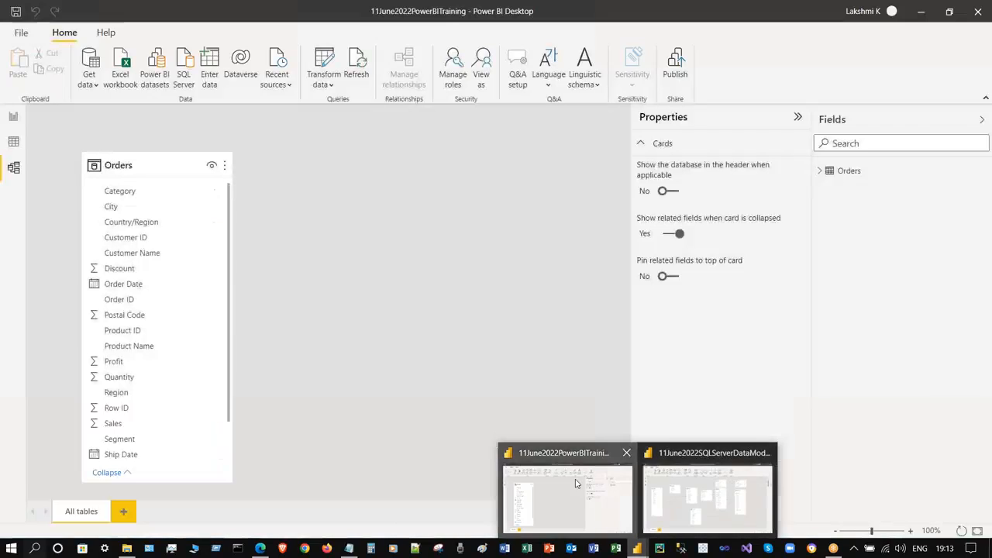
- Switch to the 11June2022PowerBITraining model, collapse the Properties pane and select the Orders table
click(575, 483)
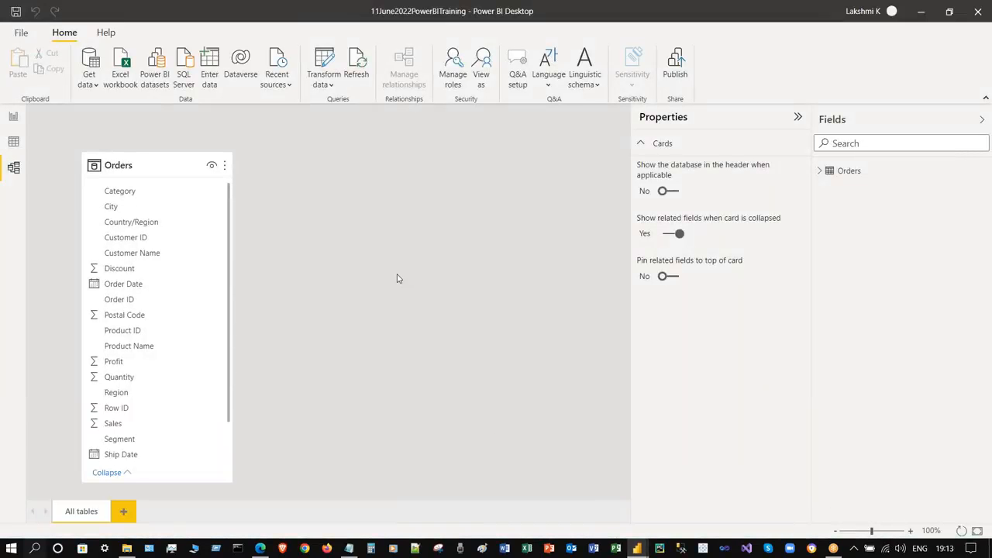
click(796, 119)
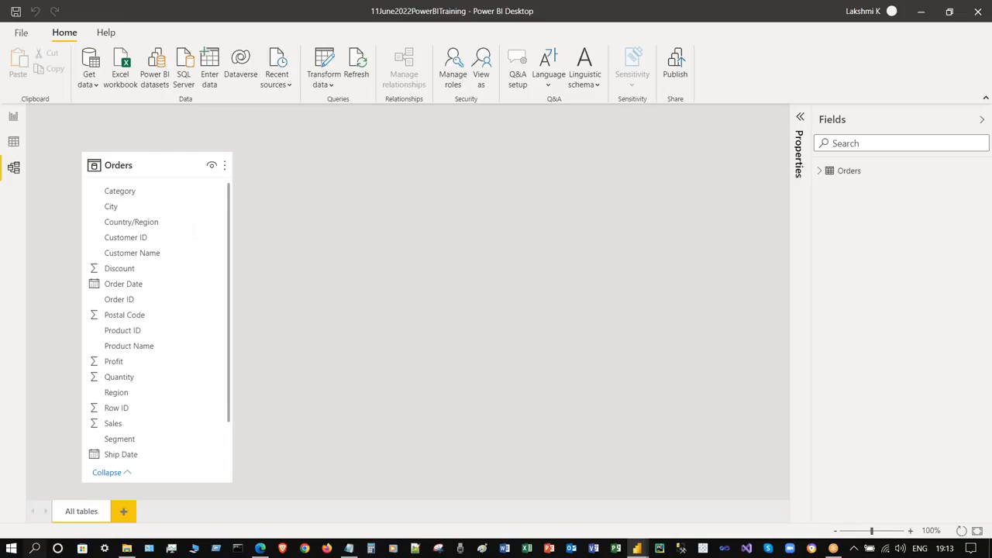
click(155, 164)
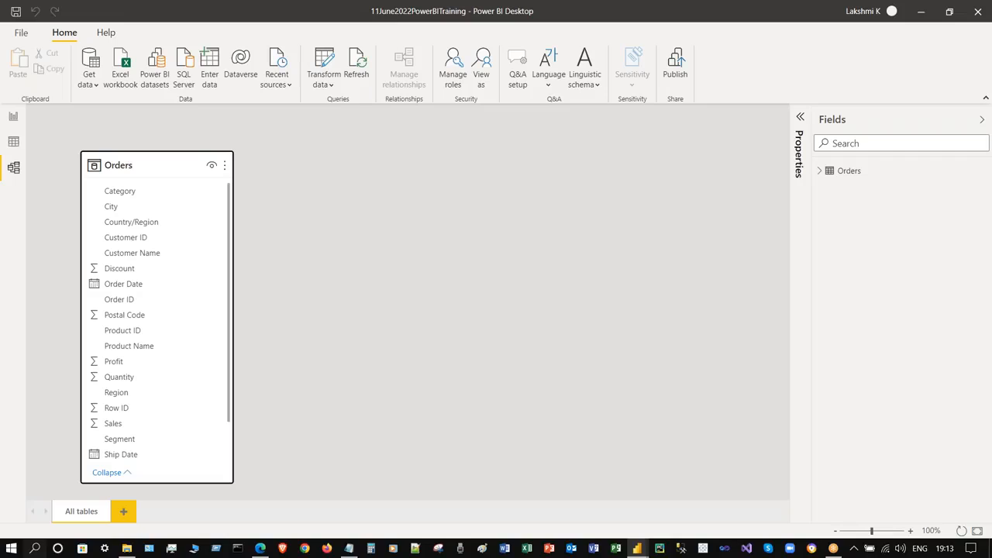
- Connect to SQL Server '.' with database Northwind to list its tables and views
text(.)
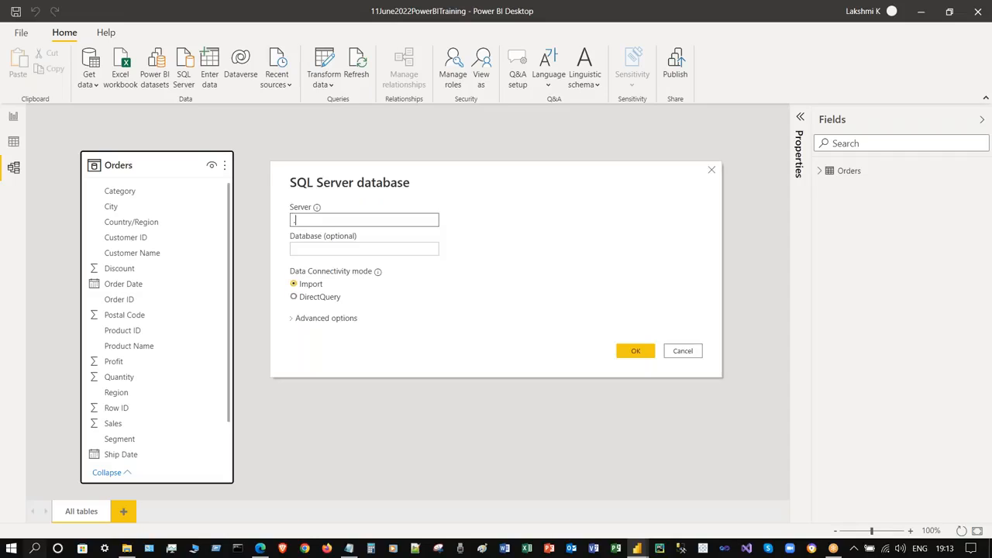
click(339, 250)
text(Northwind)
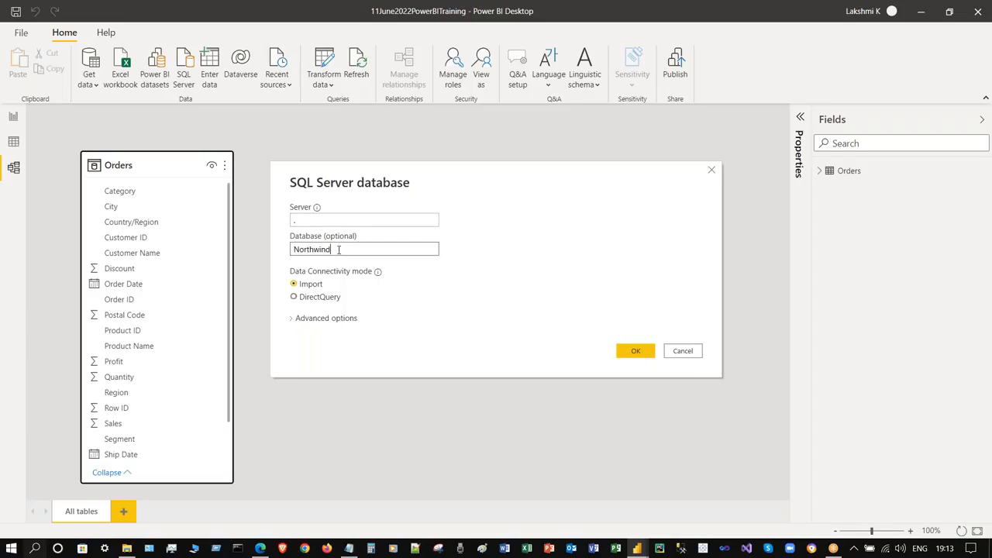
click(636, 354)
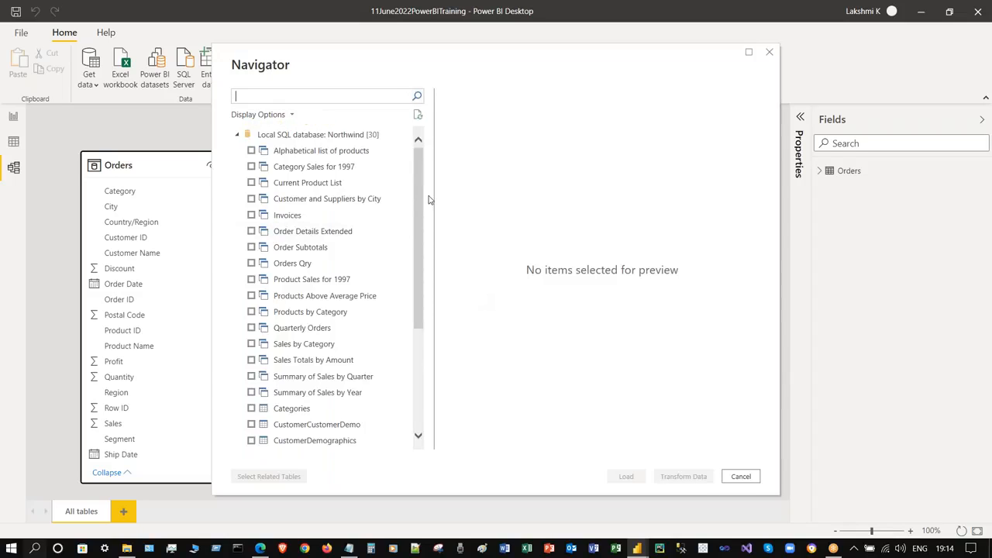
- Tick the Order Details and Products tables in the Navigator and load them
drag(418, 196, 418, 298)
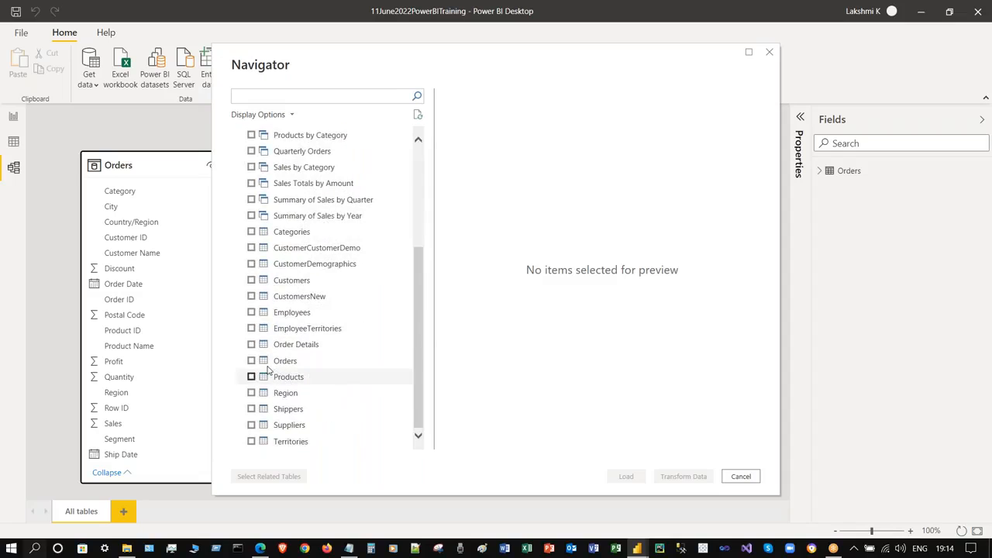
click(251, 344)
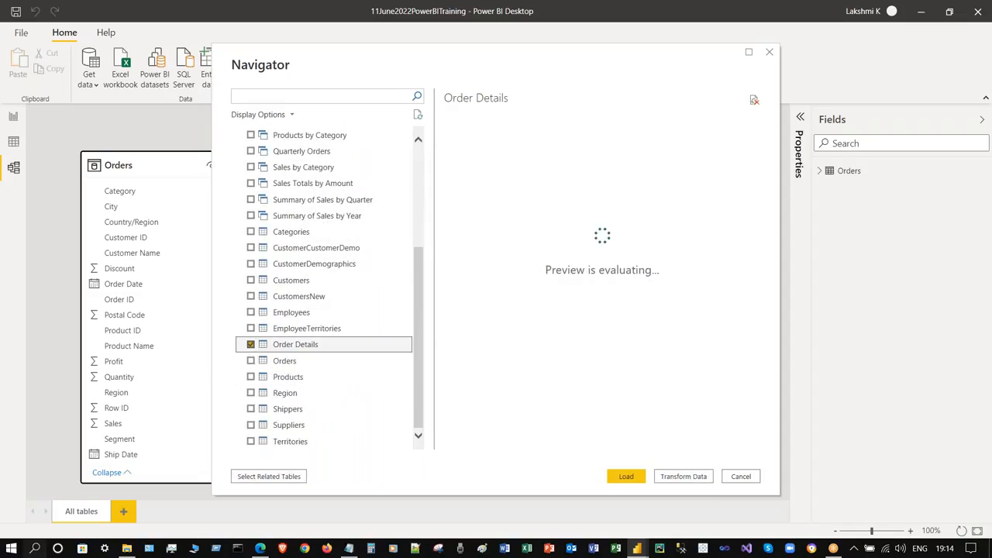
click(250, 377)
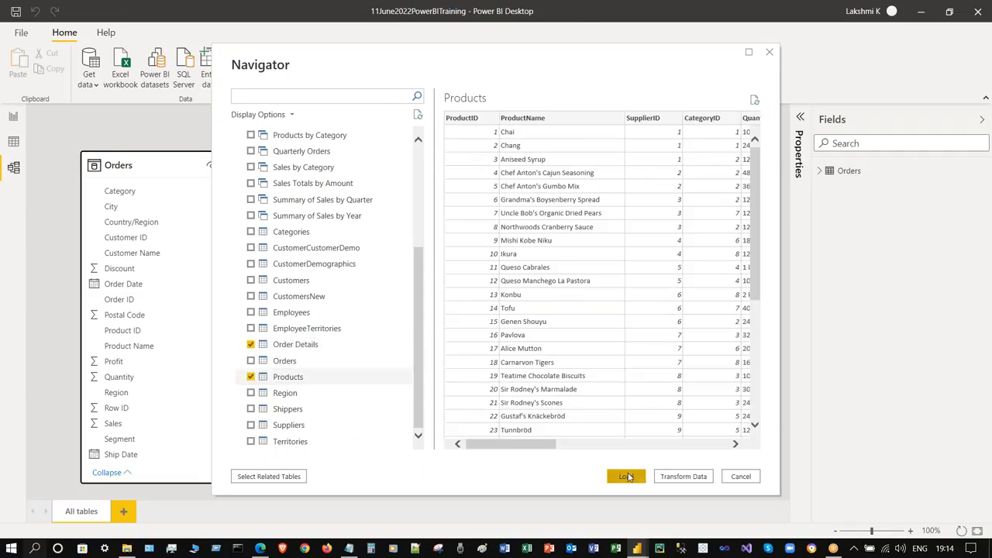
click(629, 476)
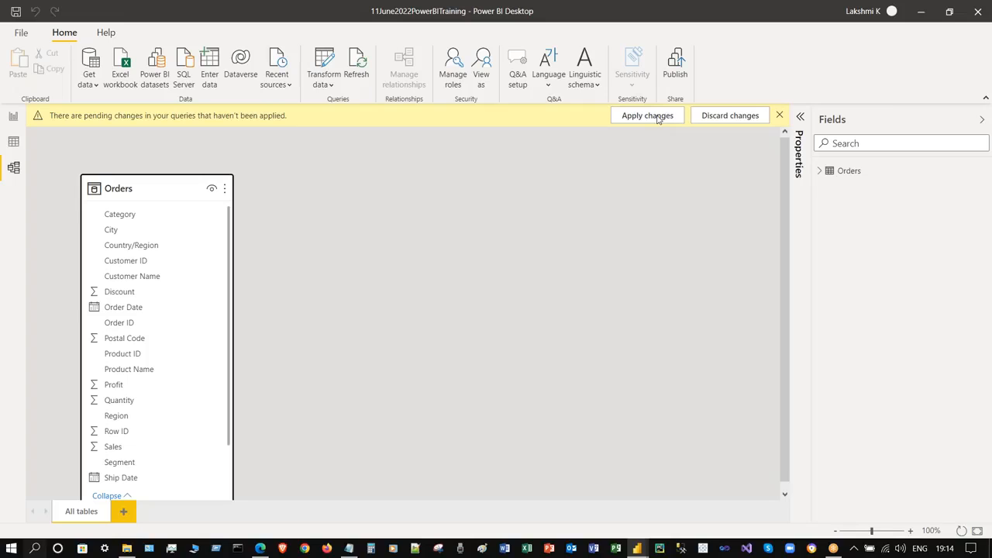
- Apply the pending changes, then arrange Order Details and a taller Products card beside Orders
click(657, 118)
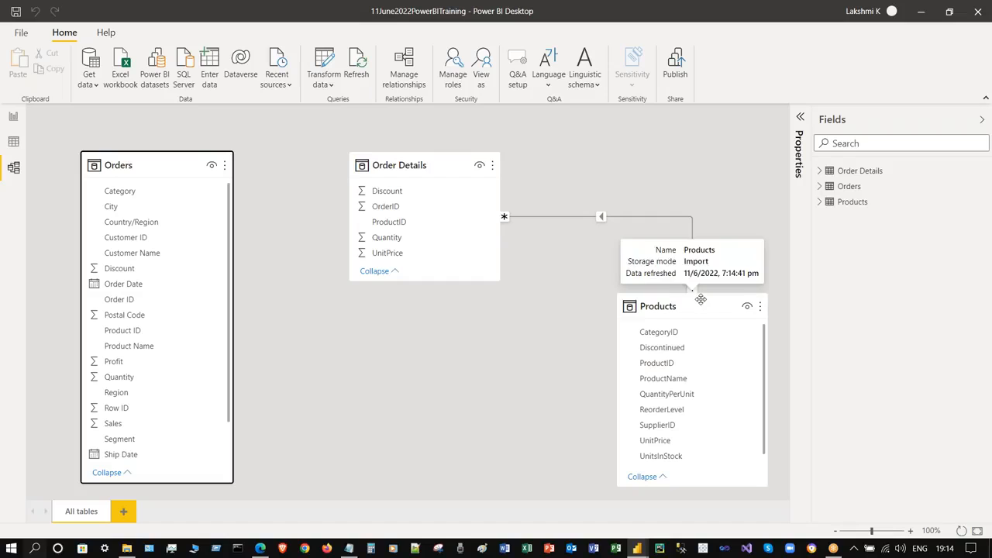
drag(438, 164, 378, 162)
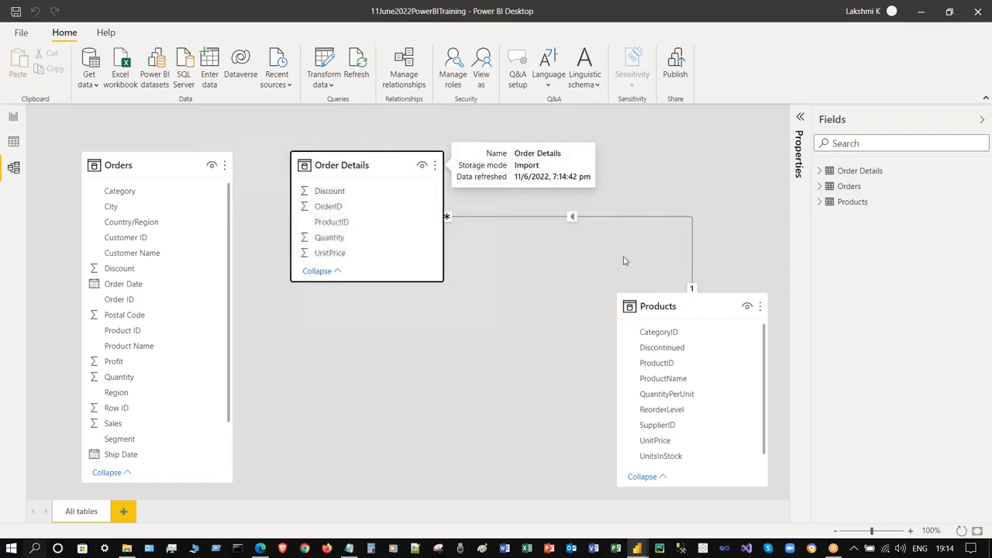
drag(691, 300, 639, 271)
drag(667, 452, 664, 494)
click(380, 160)
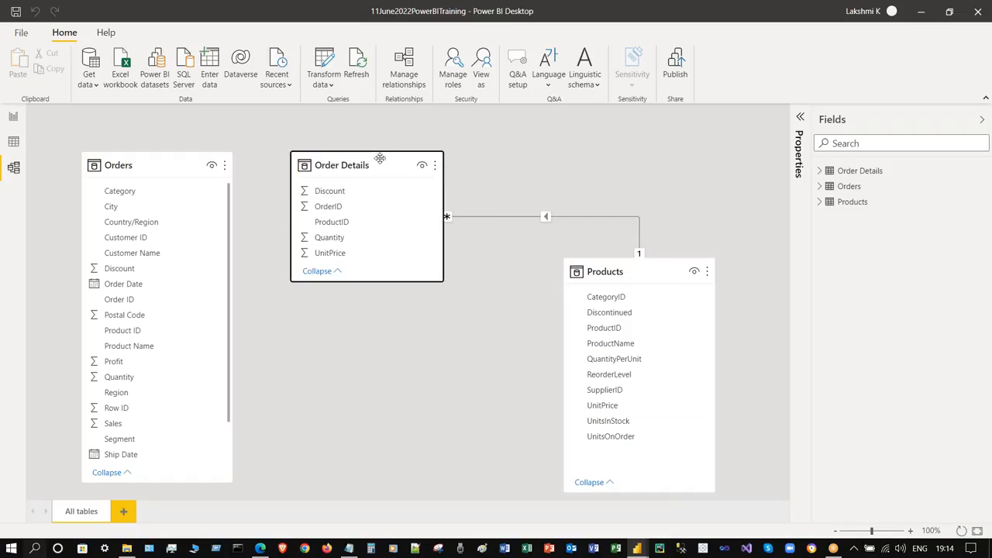
drag(648, 264, 606, 166)
click(368, 164)
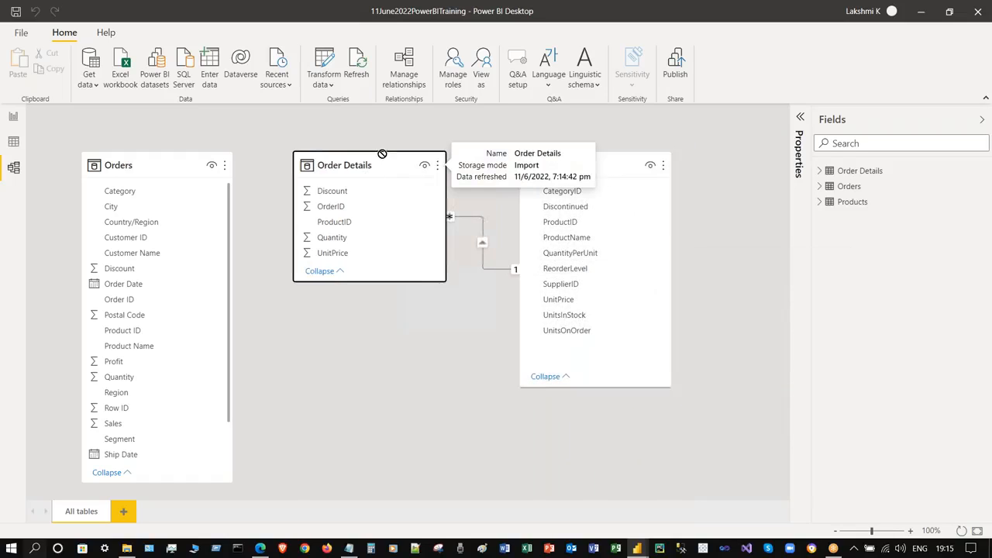
mouse_move(614, 162)
mouse_down()
mouse_move(622, 159)
mouse_move(612, 172)
mouse_move(628, 164)
mouse_up()
click(444, 369)
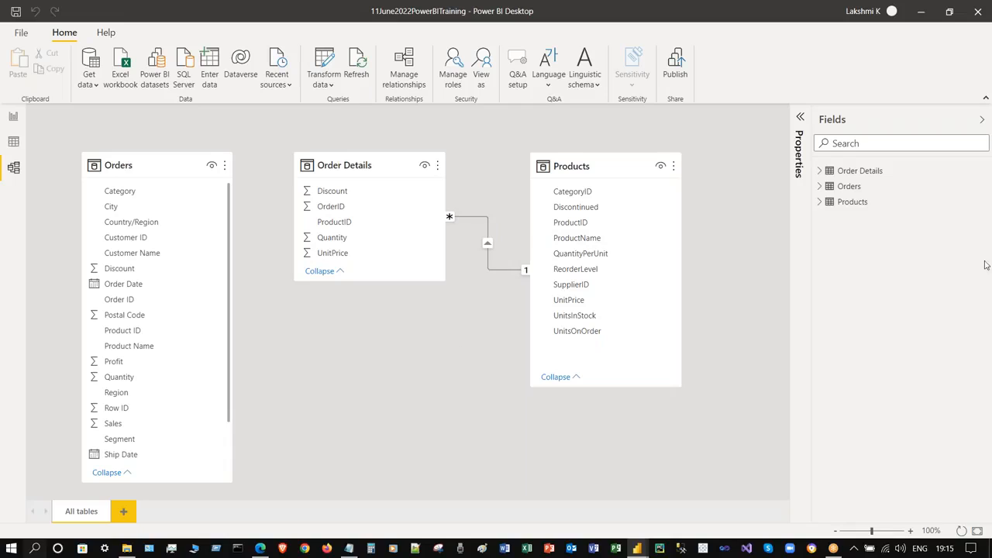
- Expand the field lists of Order Details, Orders and Products to review their columns
click(820, 171)
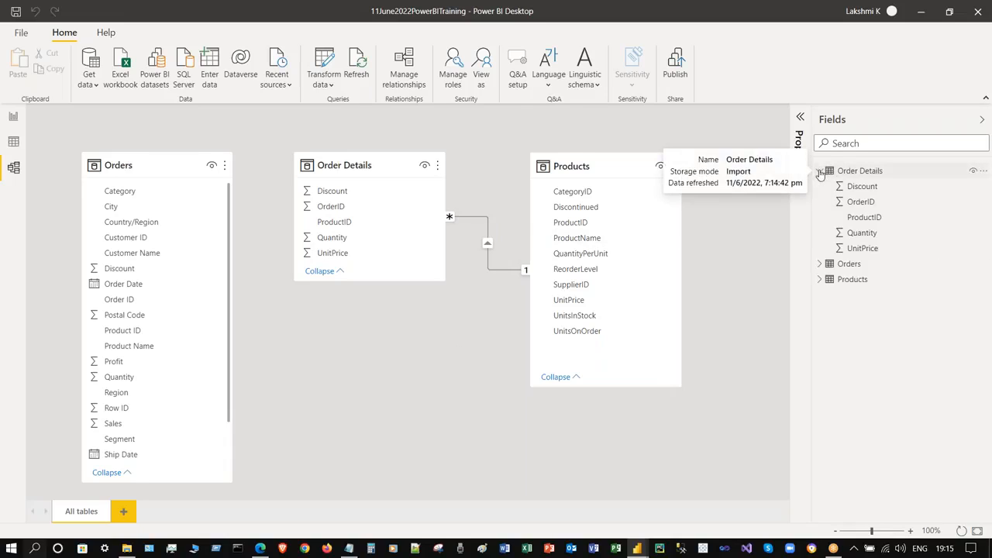
click(819, 264)
scroll(891, 344, down, 3)
scroll(847, 283, up, 3)
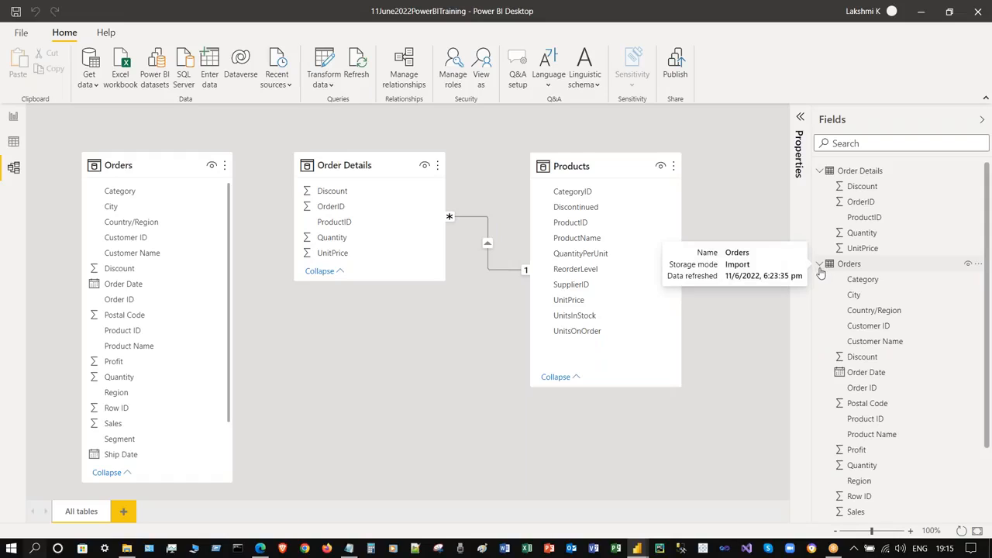
click(820, 265)
click(820, 280)
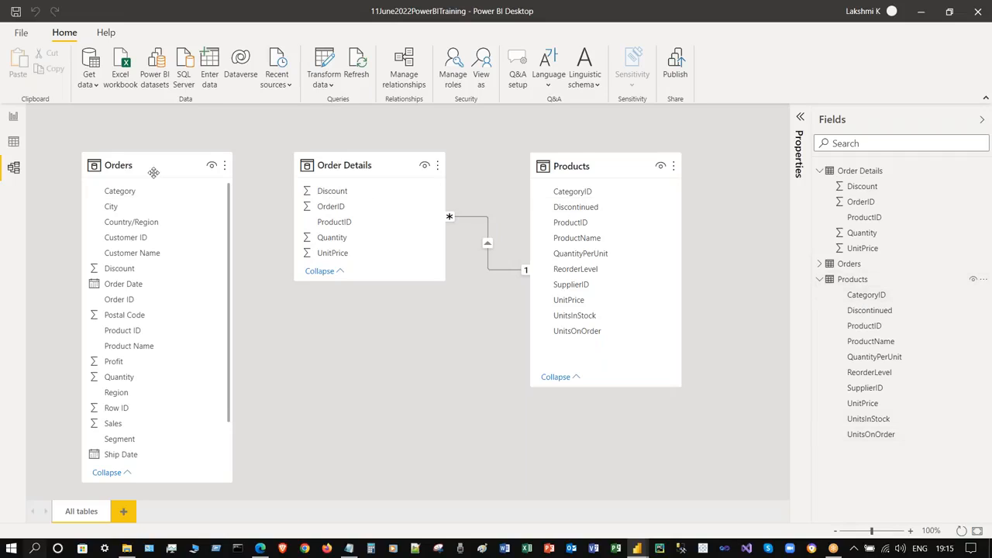
- Select the Orders, Order Details and Products cards in turn, then adjust the Orders card height
click(153, 172)
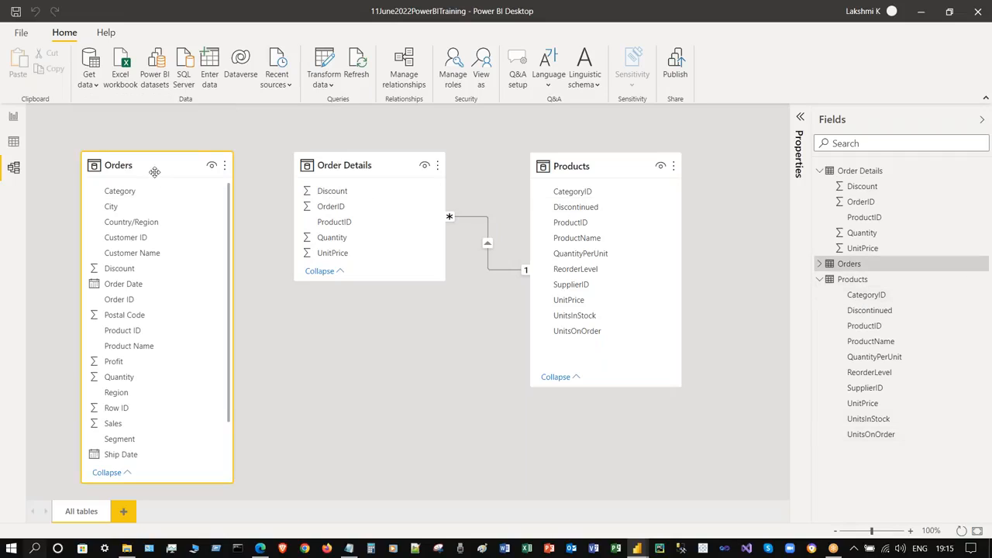
click(392, 162)
click(608, 165)
click(378, 163)
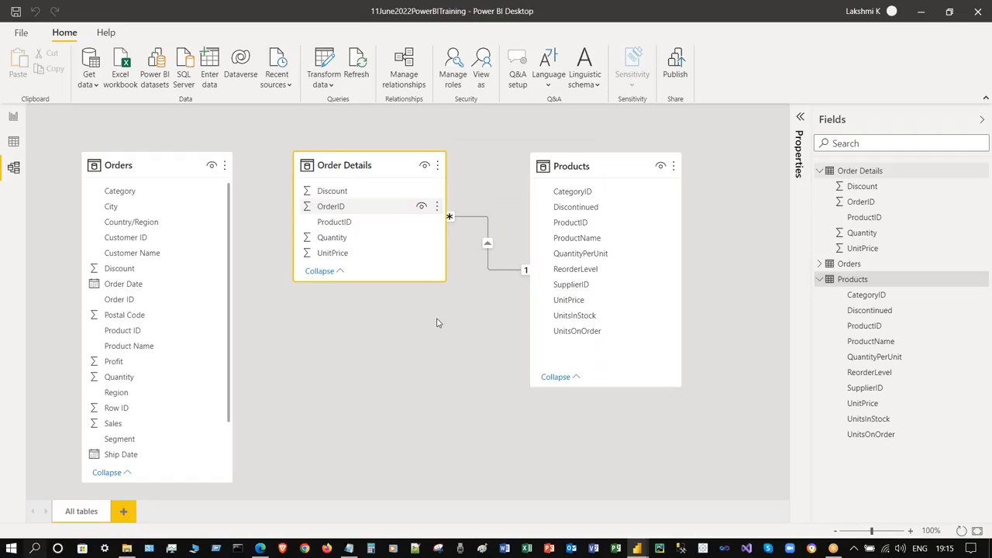
click(476, 415)
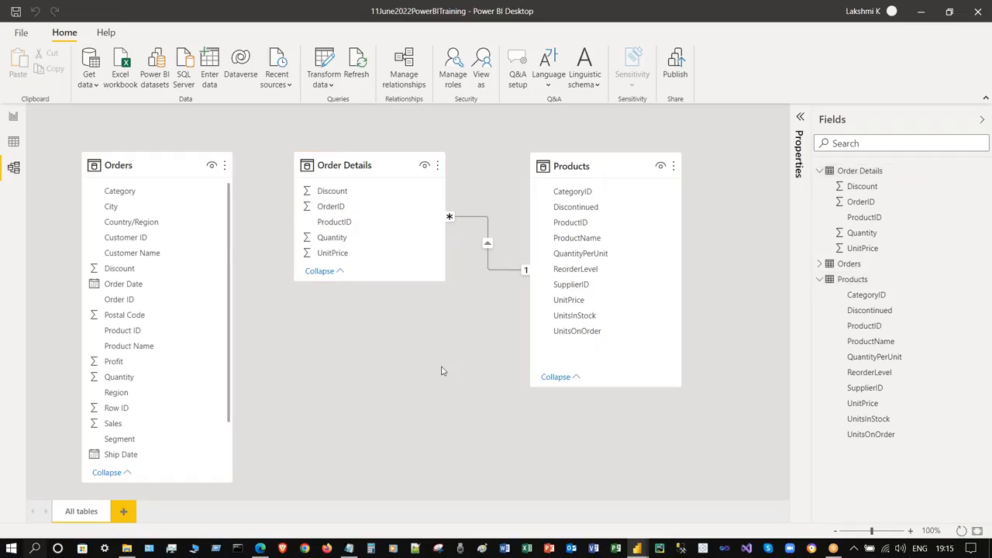
mouse_move(173, 481)
mouse_down()
mouse_move(174, 496)
mouse_move(173, 478)
mouse_up()
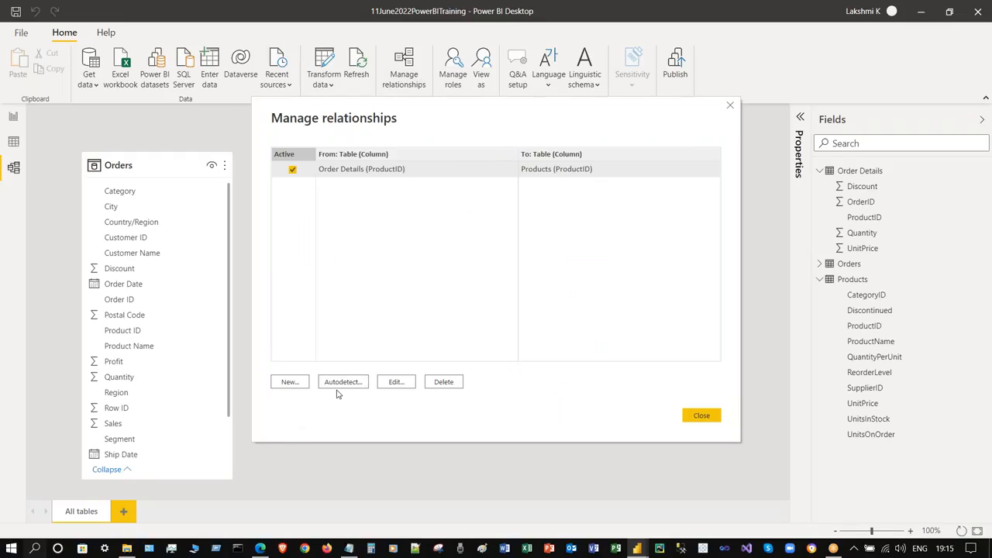
- Close the relationships list and select the Order ID field in Orders
click(701, 415)
click(130, 301)
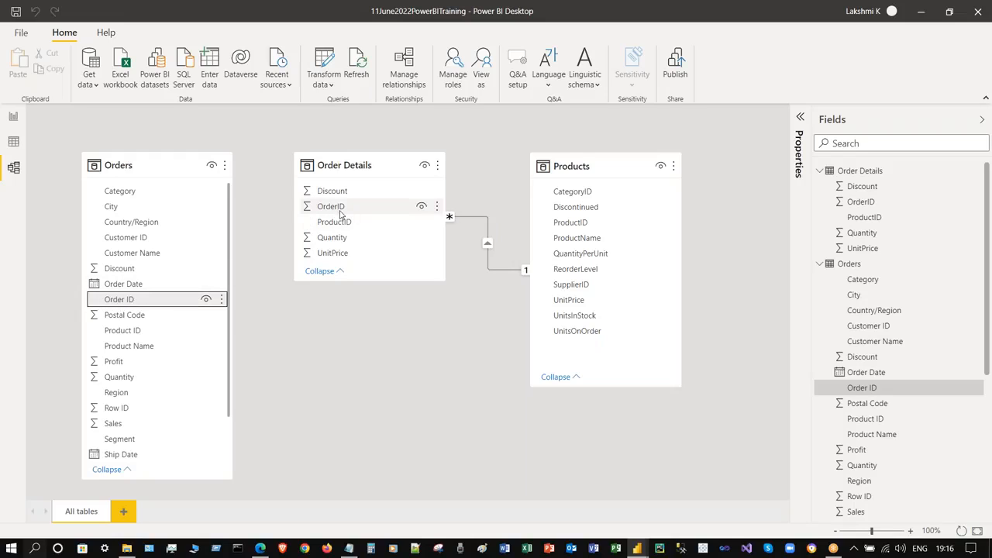
- Check the Order ID field menus in Orders and Order Details, then reopen Manage relationships
click(222, 301)
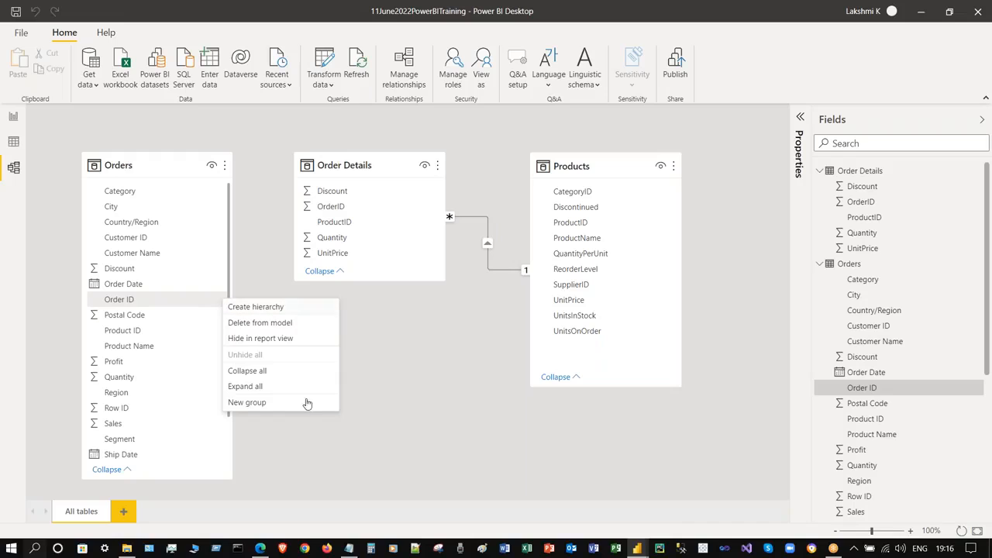
click(400, 341)
click(361, 207)
right_click(329, 207)
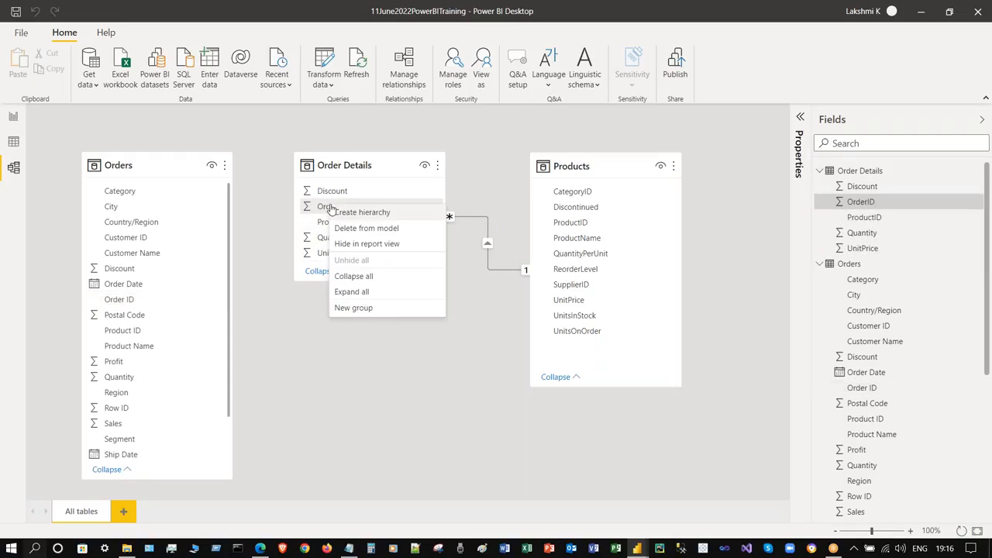
click(381, 367)
click(404, 76)
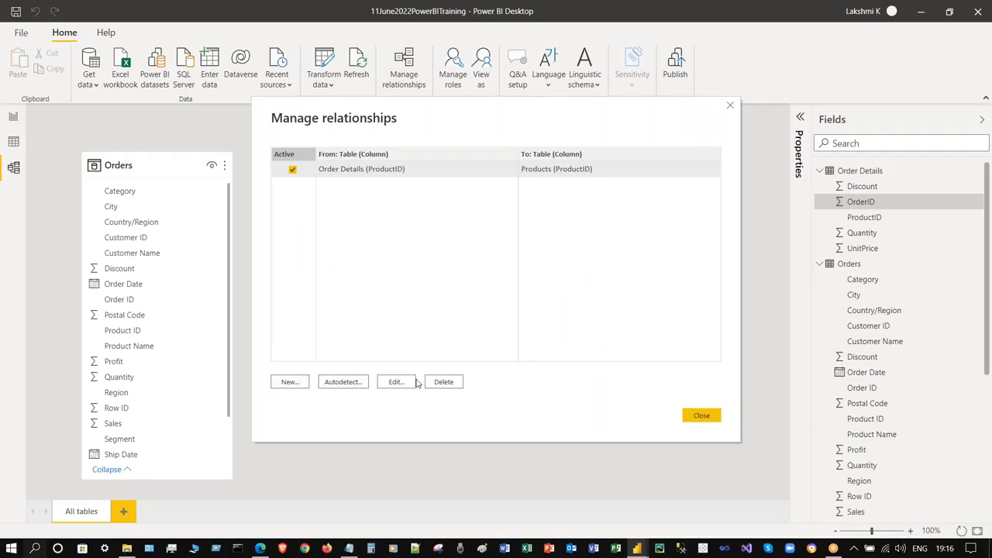
- Try an Orders–Order Details relationship on Order ID/OrderID, then cancel it because it is many-to-many, and close the dialog
click(284, 381)
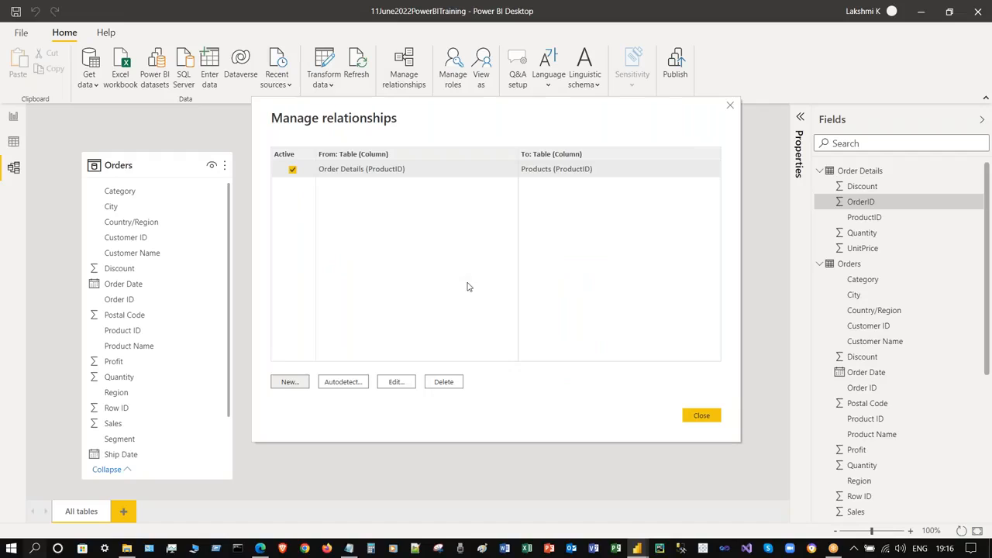
click(404, 154)
click(359, 180)
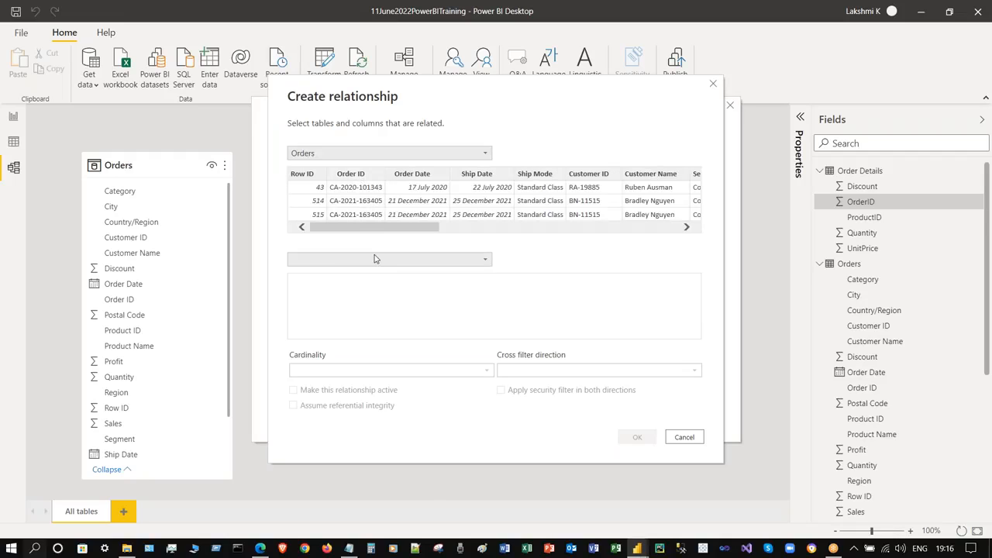
click(374, 259)
click(369, 273)
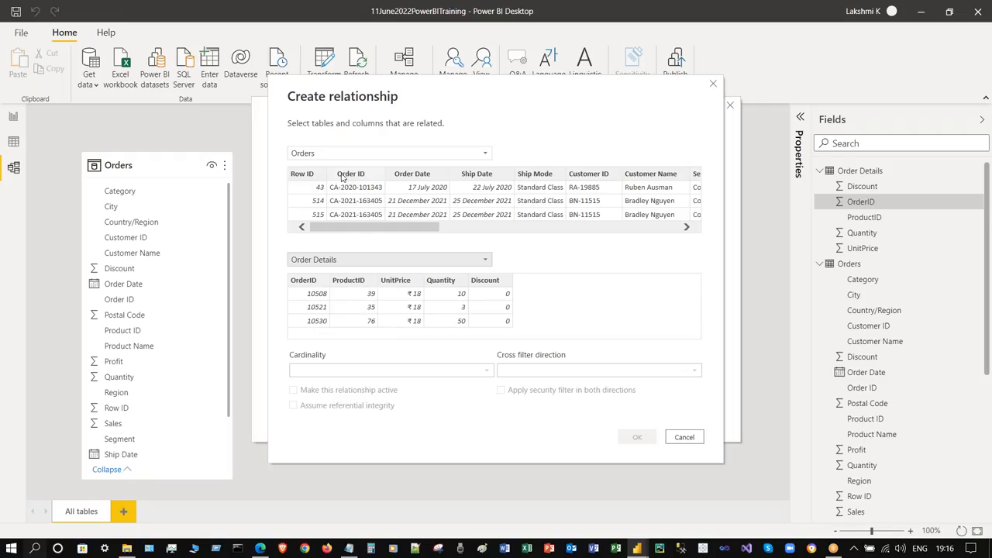
click(347, 178)
click(306, 282)
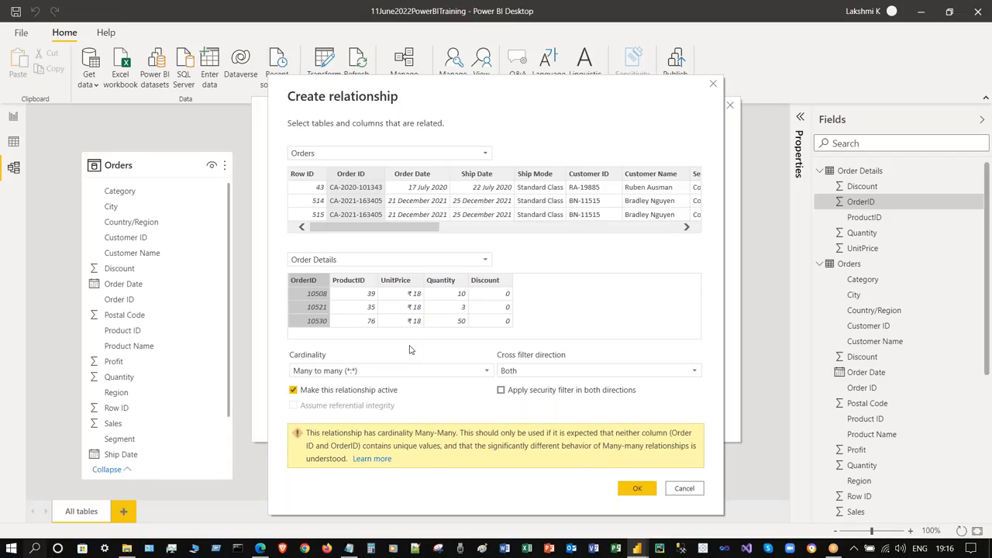
click(682, 488)
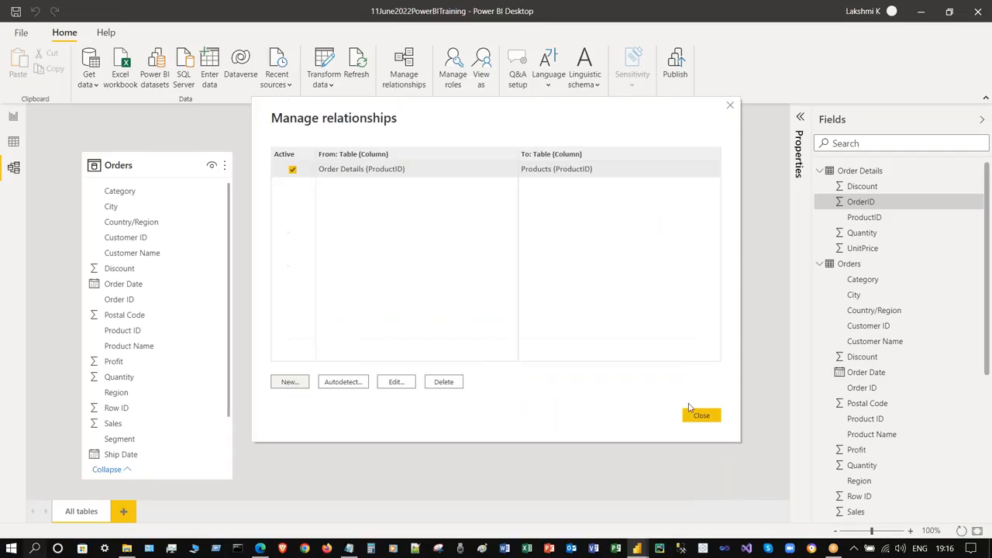
click(730, 106)
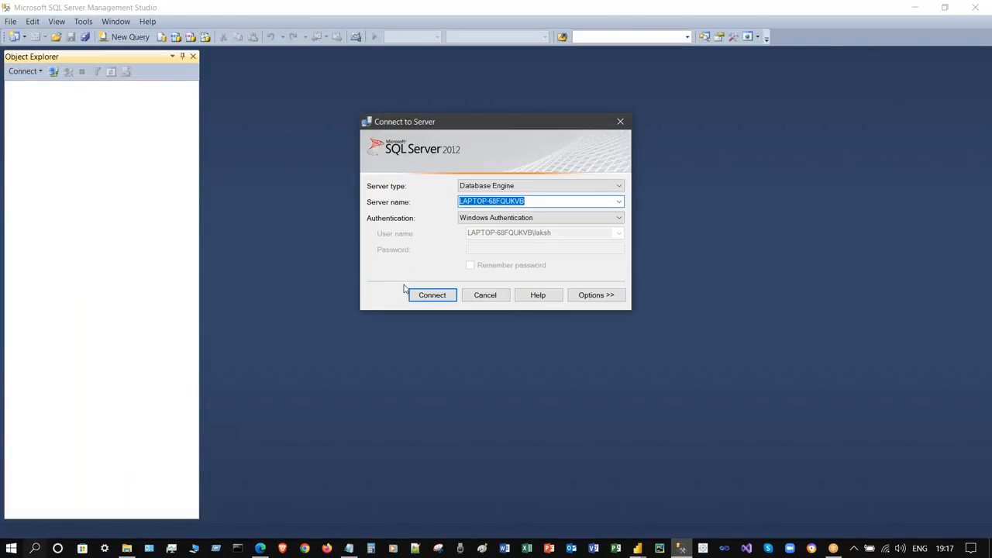
- Connect to the local server, expand Databases > Northwind, and bring the SQLServerDataModel report to the front
click(448, 293)
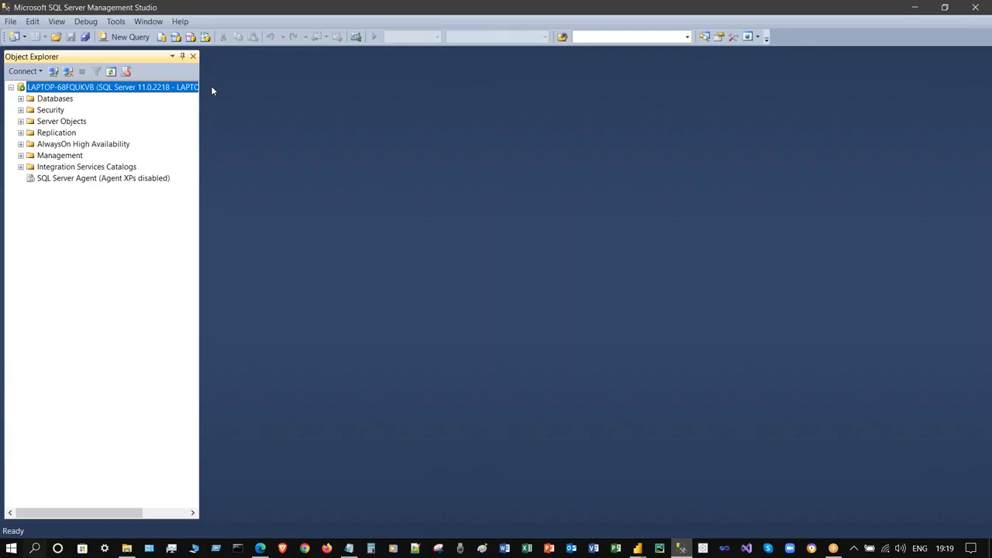
click(21, 99)
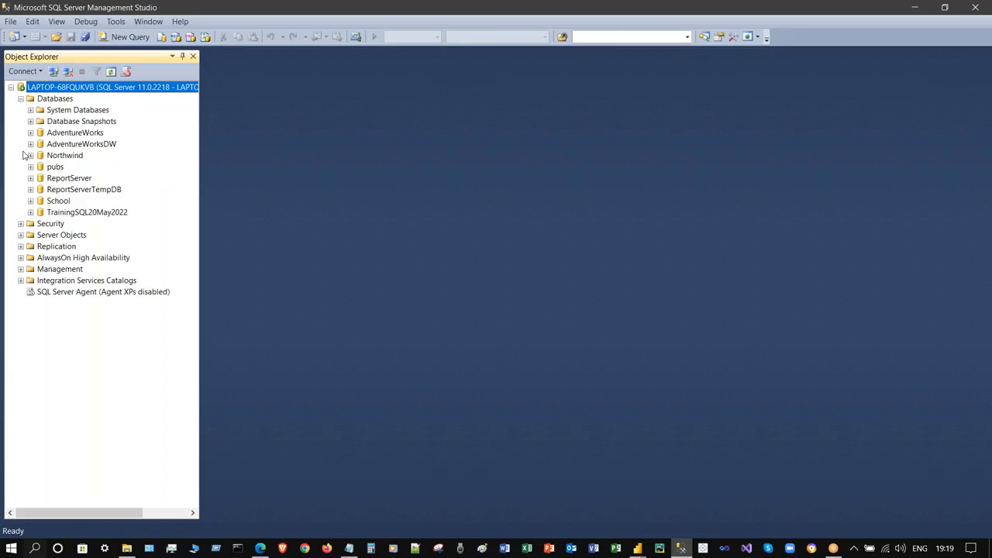
click(30, 155)
click(637, 548)
click(703, 474)
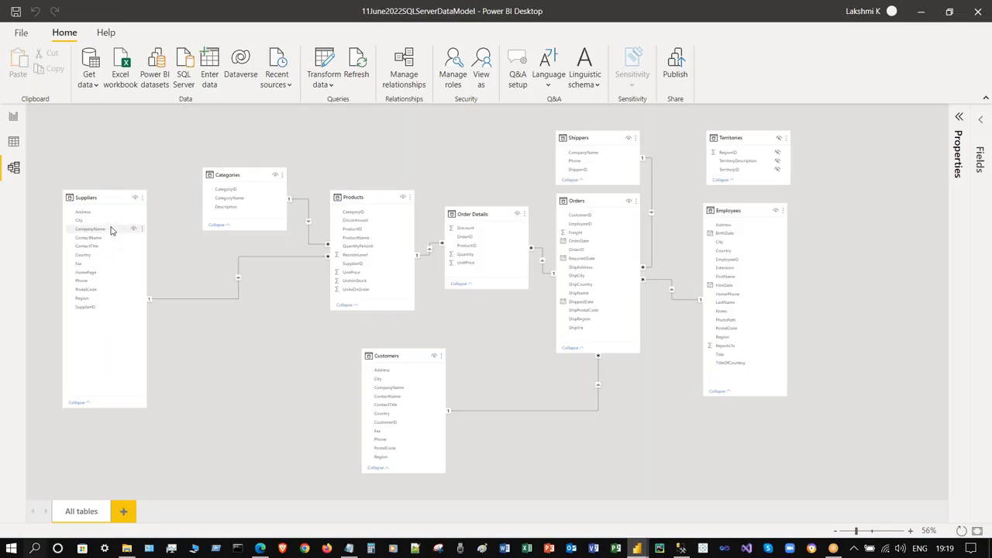
- Glance at the Transform data options, then minimize Power BI to return to SSMS
click(333, 86)
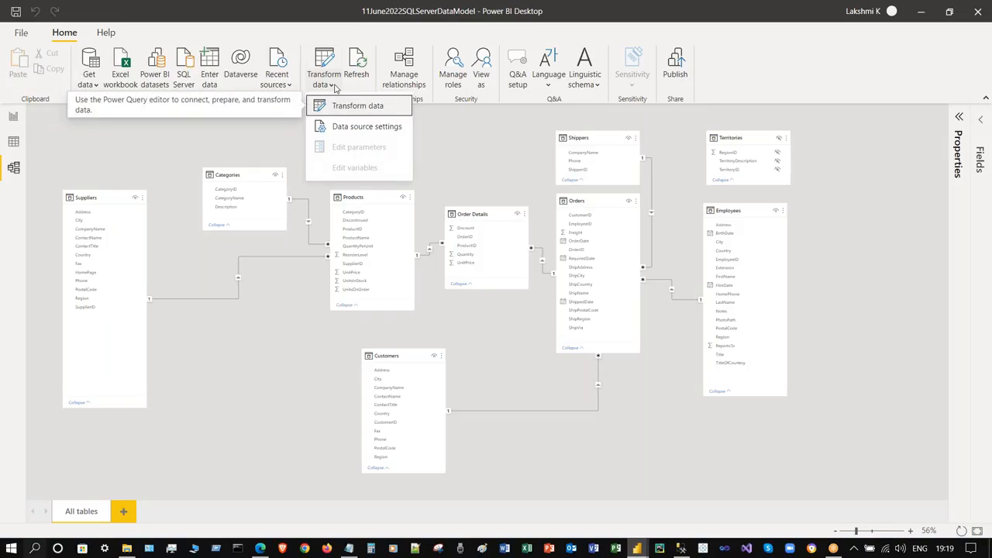
click(264, 153)
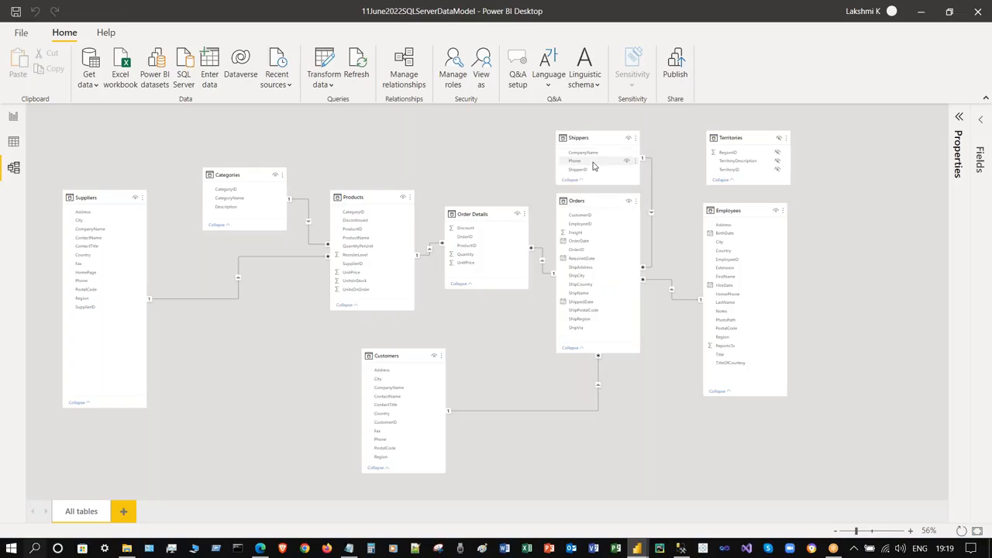
click(919, 12)
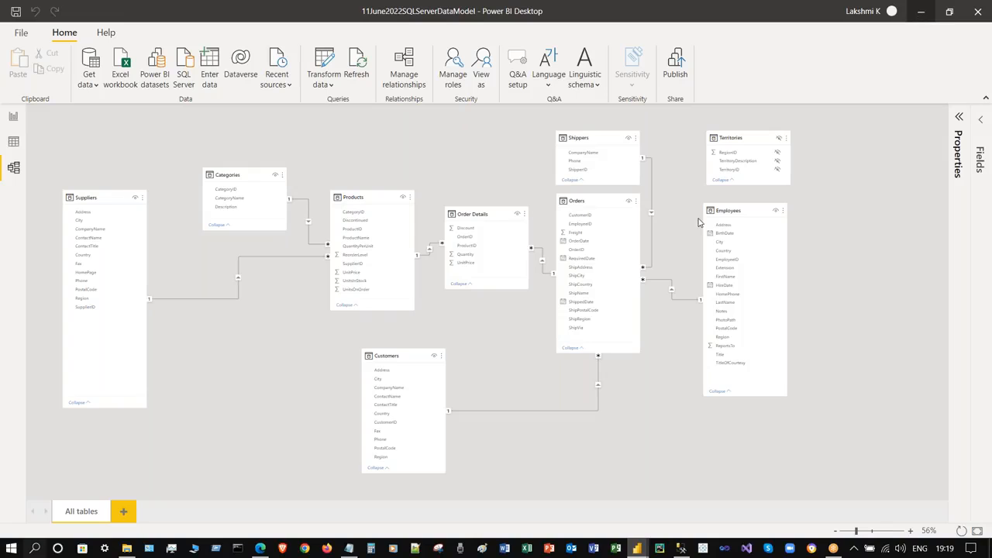
- Write 'select top 3000 *from Orders' in a new query window targeting the Northwind database
click(41, 178)
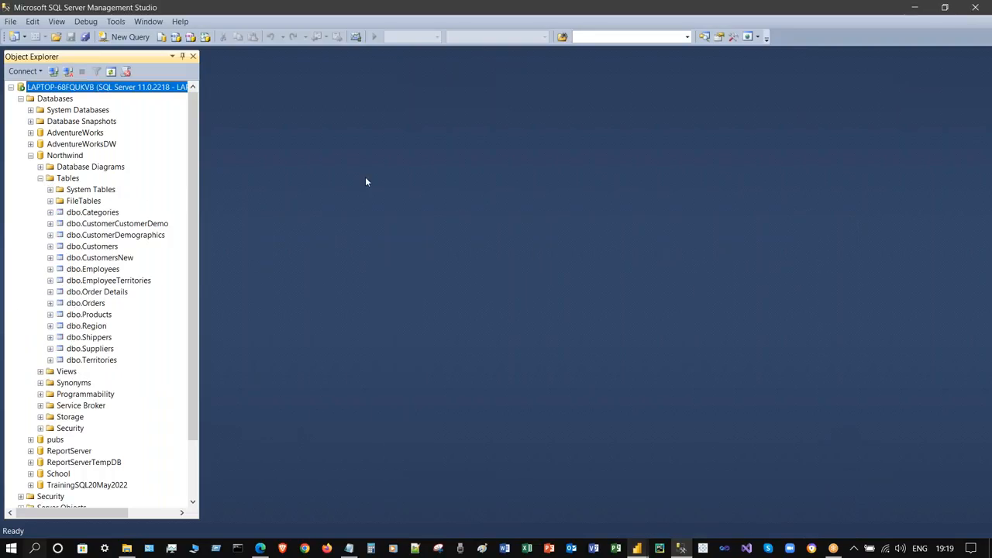
click(126, 36)
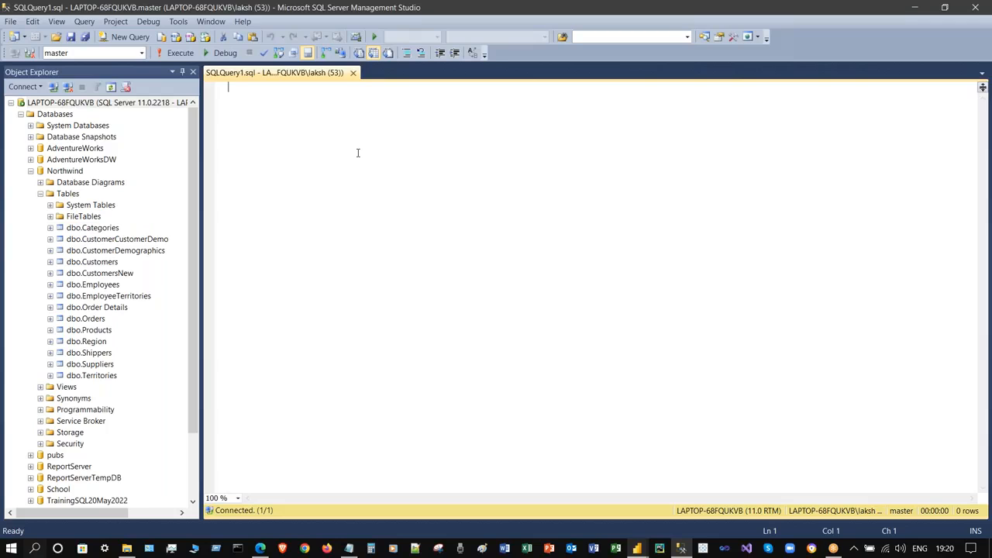
key(Return)
text(select top )
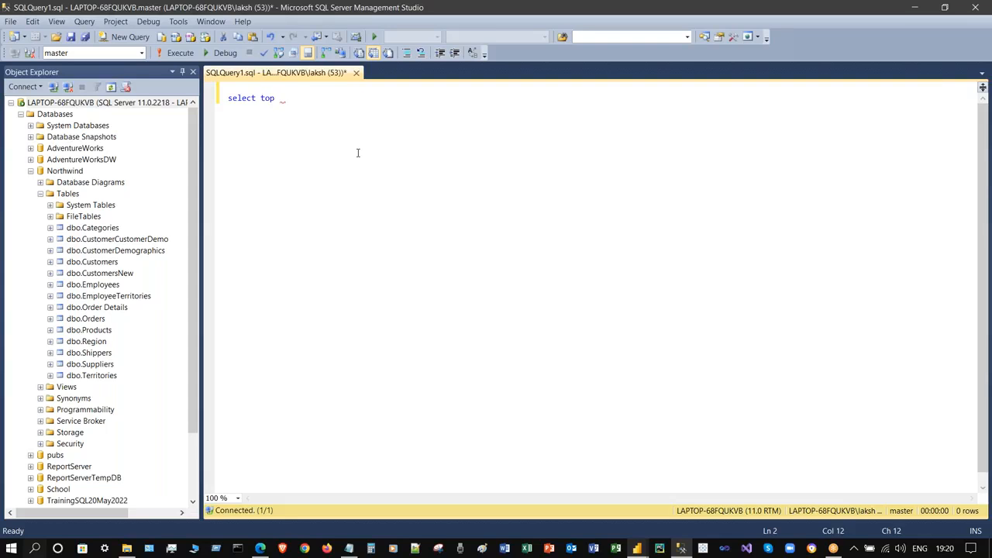
text(3000 *from Orders)
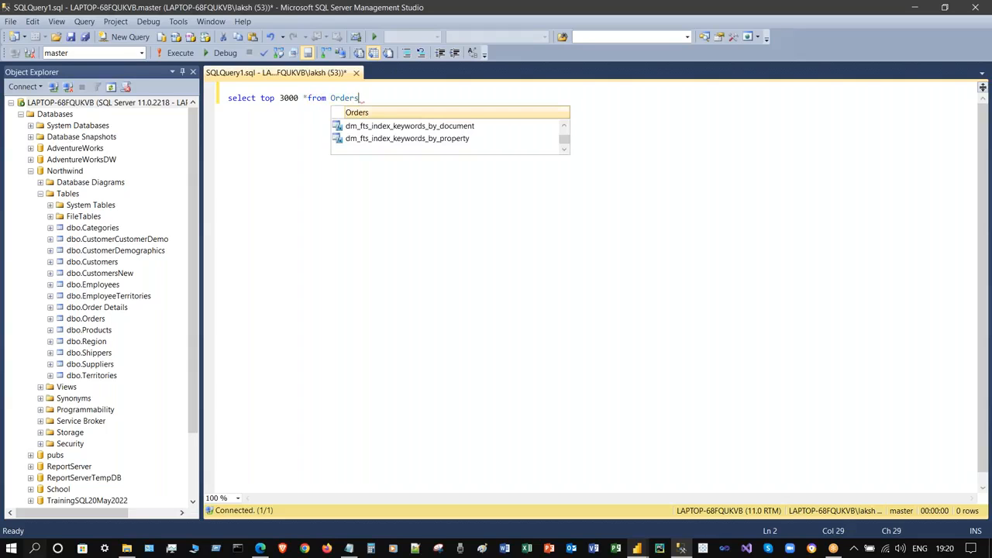
click(430, 96)
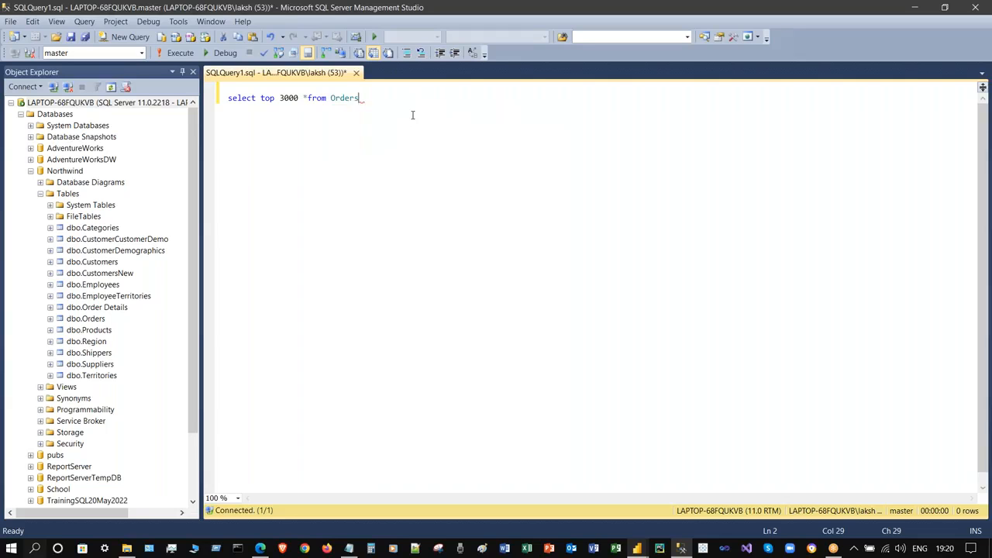
click(142, 54)
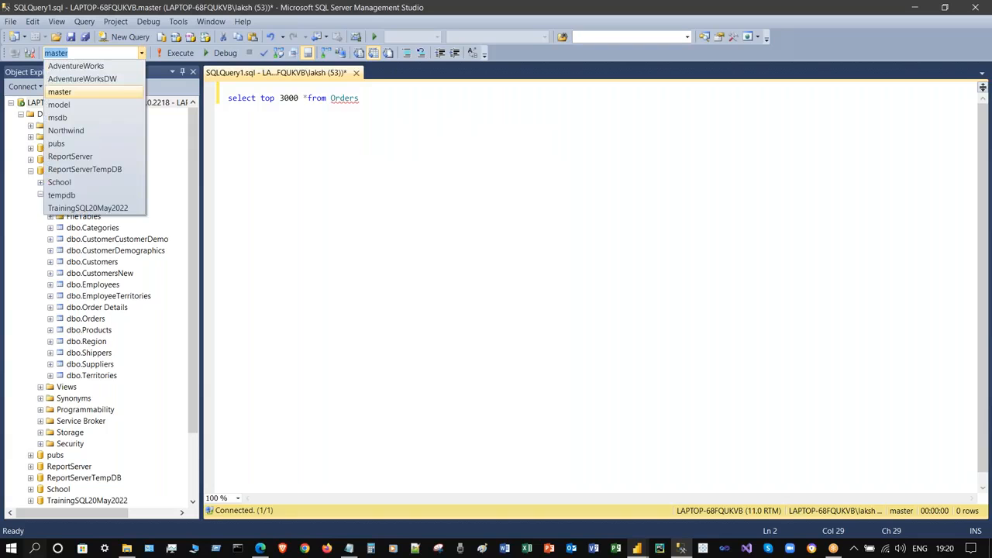
click(77, 129)
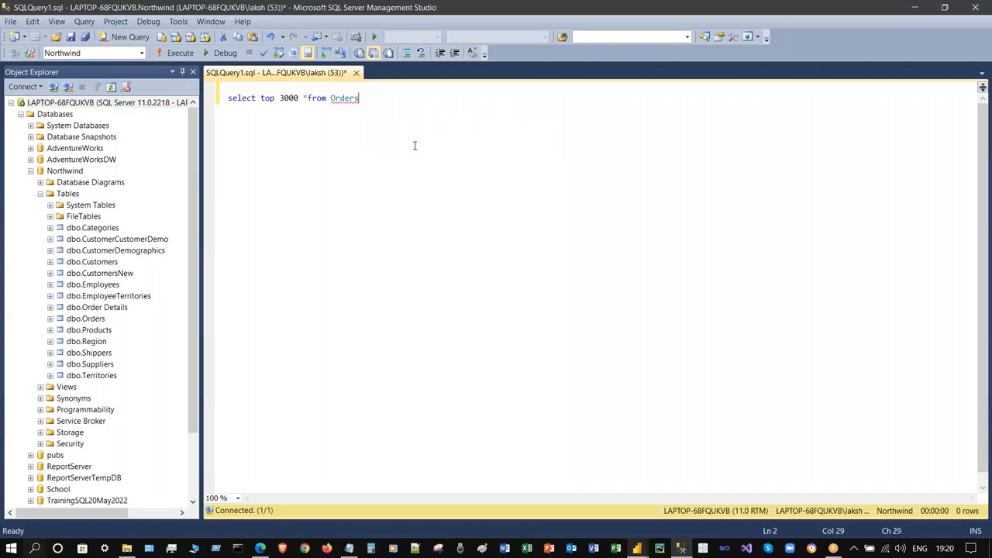
key(ctrl+Left)
key(ctrl+Left)
key(End)
key(F5)
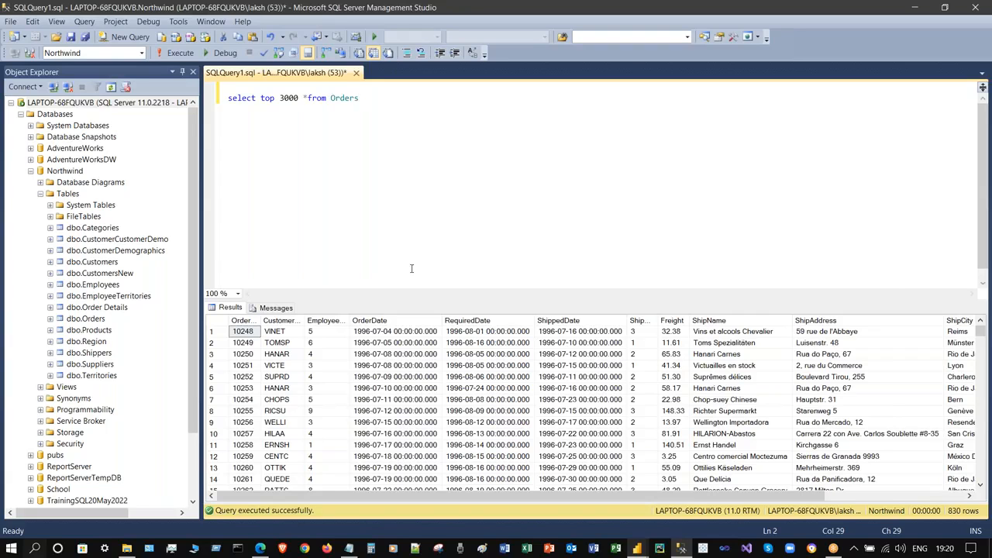
mouse_move(348, 320)
mouse_down()
mouse_move(365, 321)
mouse_move(341, 322)
mouse_move(351, 322)
mouse_up()
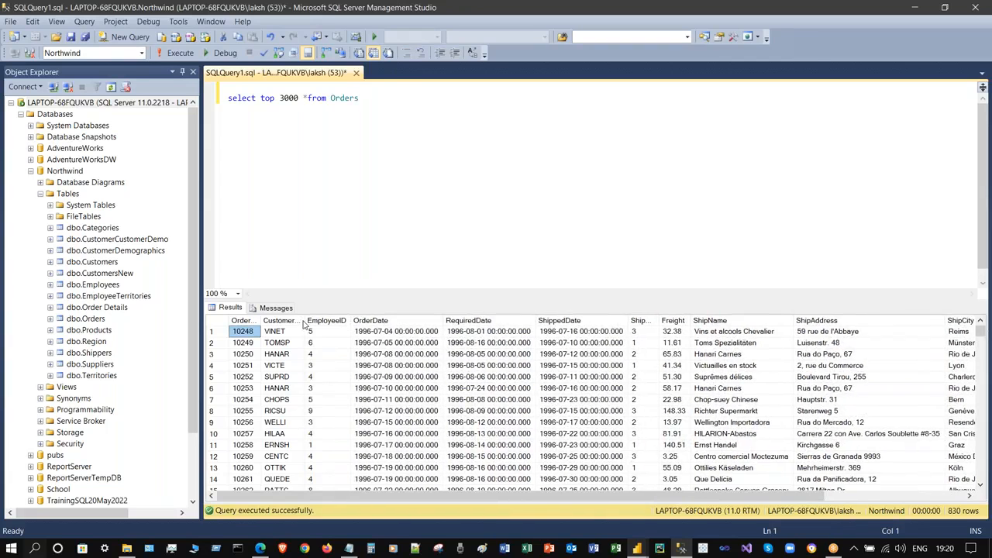
double_click(308, 320)
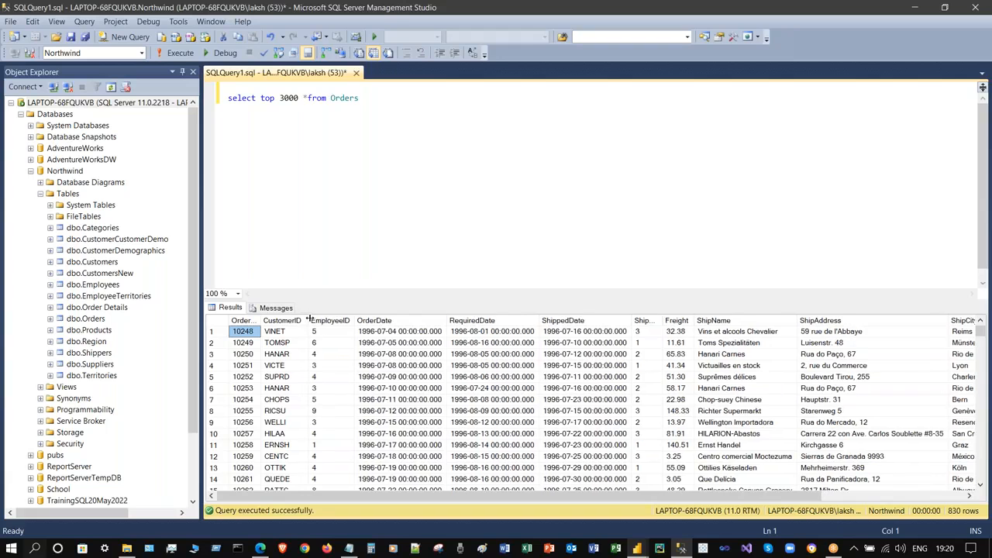
double_click(262, 319)
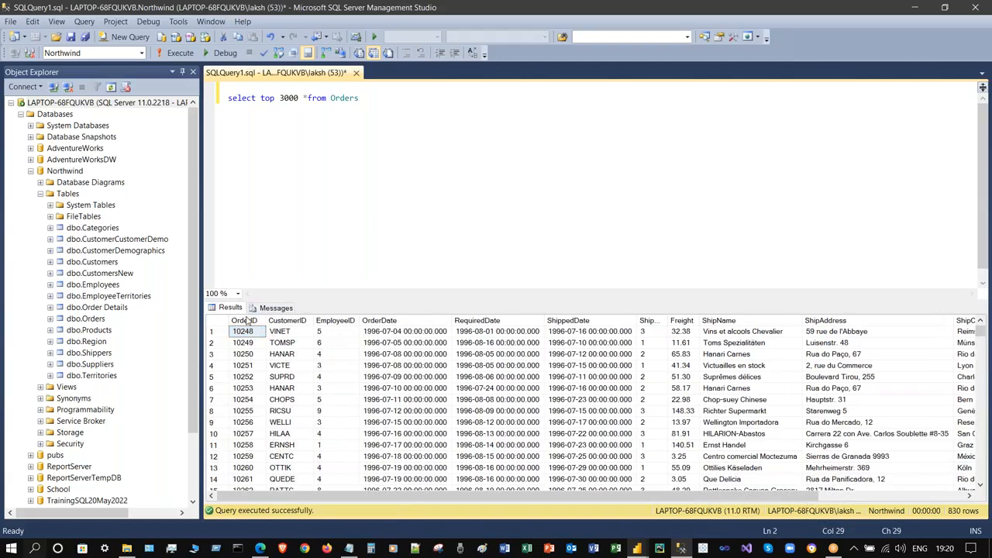
click(276, 308)
double_click(286, 328)
click(297, 330)
double_click(295, 329)
drag(223, 329, 265, 330)
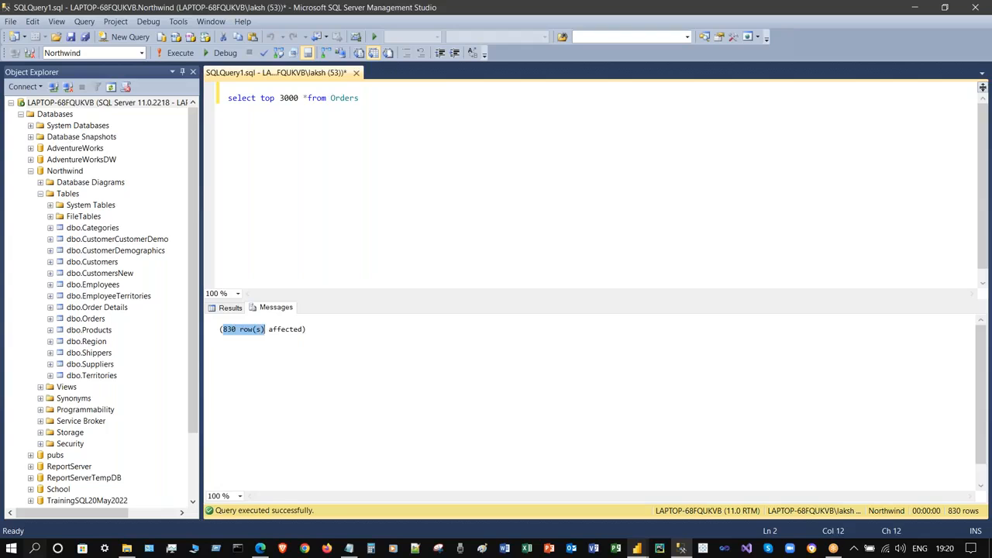
double_click(294, 329)
click(303, 178)
click(235, 329)
click(234, 308)
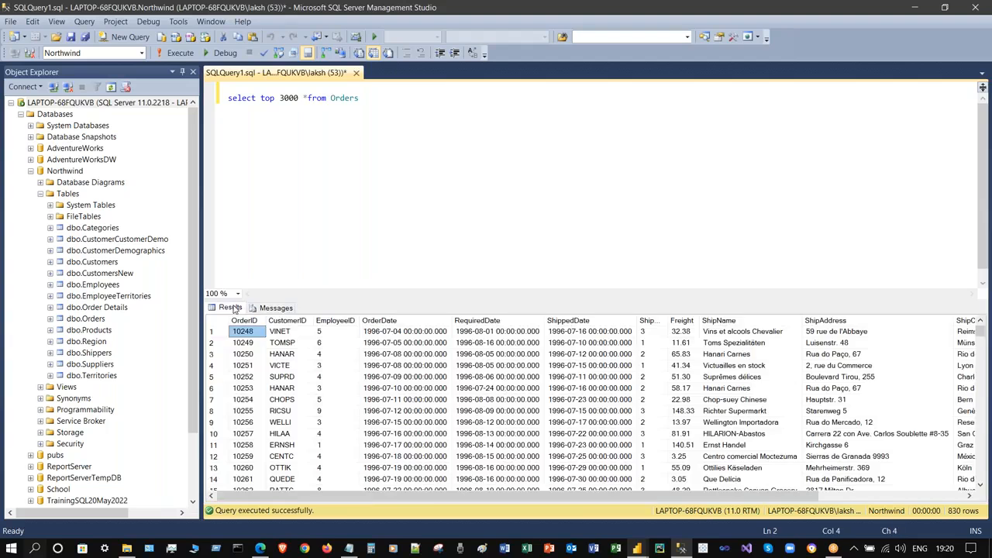
click(359, 156)
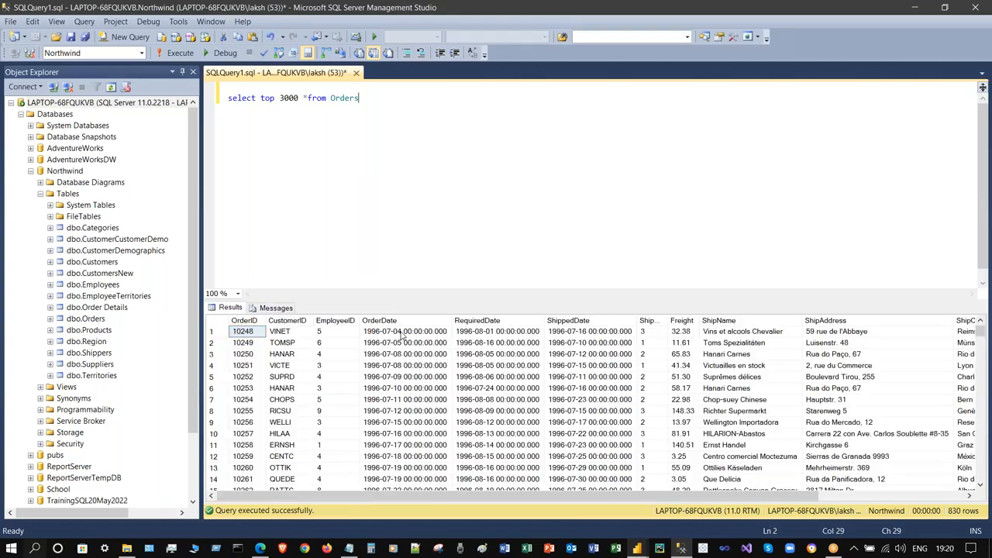
drag(982, 334, 980, 474)
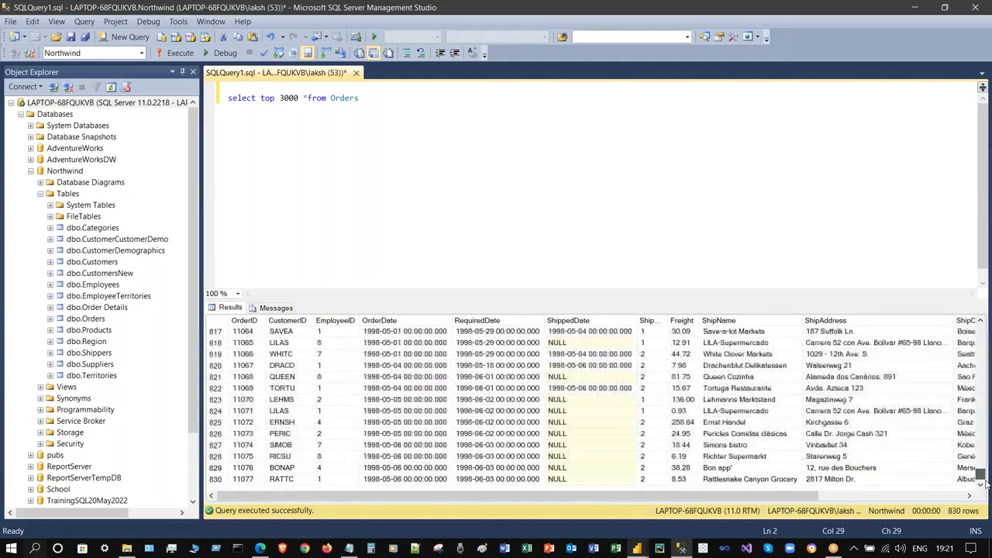
drag(980, 473, 980, 331)
- Add a second query 'select *from orders' and run only that line
key(Return)
key(Return)
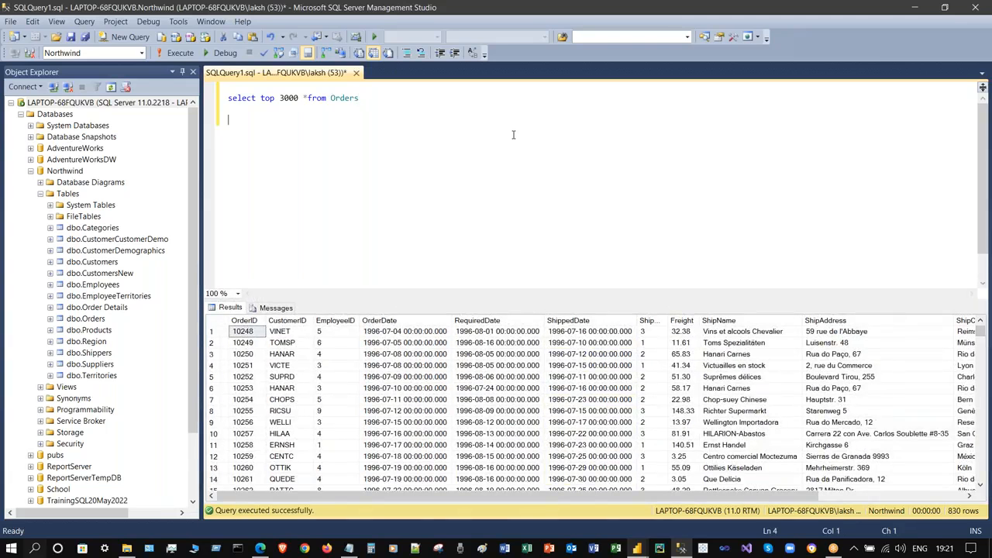
text(select *from orders)
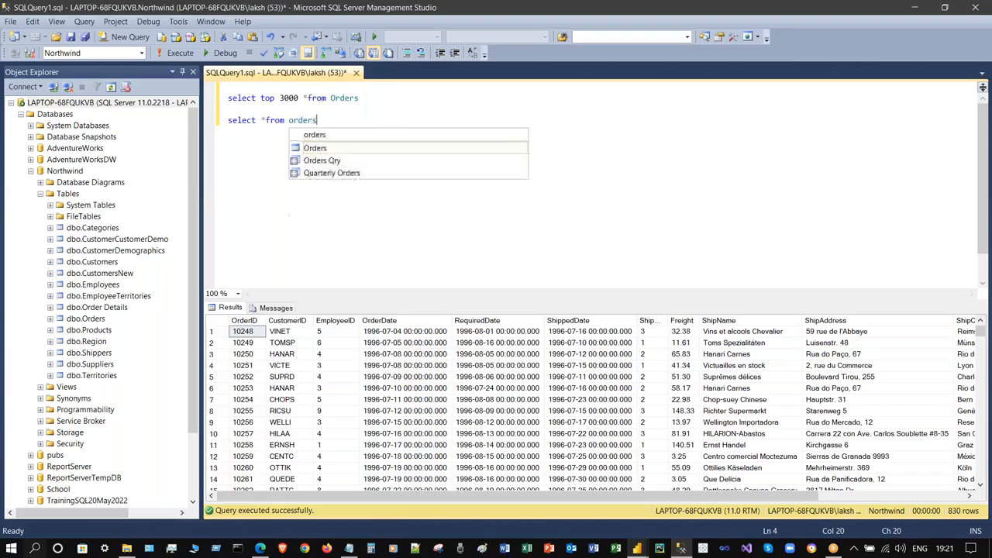
click(480, 98)
drag(407, 122, 202, 123)
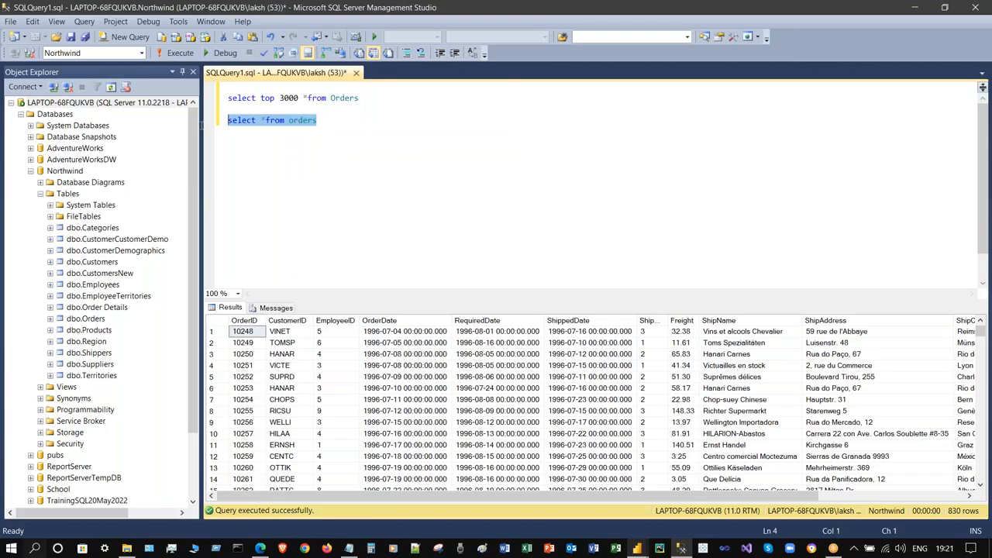
key(F5)
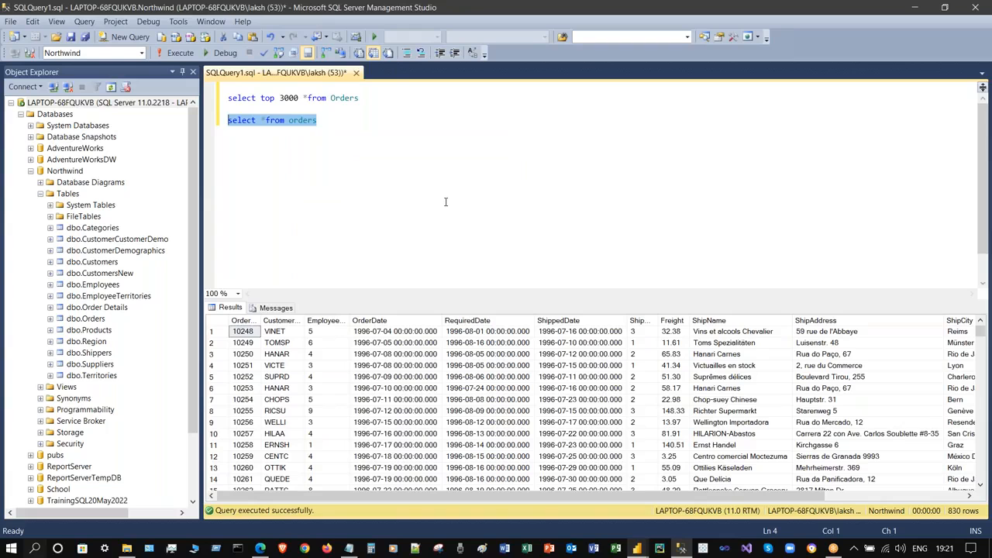
- Change the first query to TOP 500, delete the second query line, and rerun
double_click(289, 98)
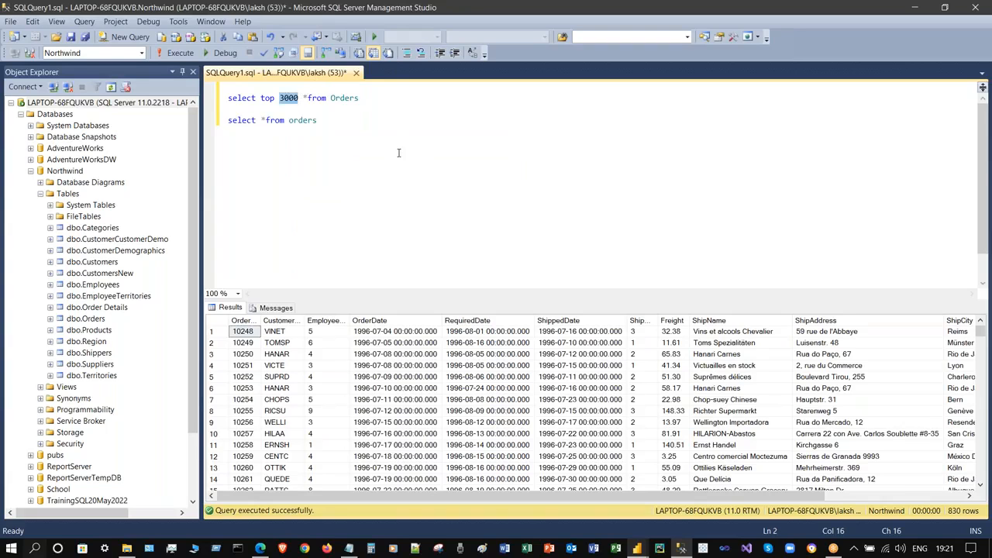
text(500)
click(389, 99)
double_click(303, 120)
click(209, 120)
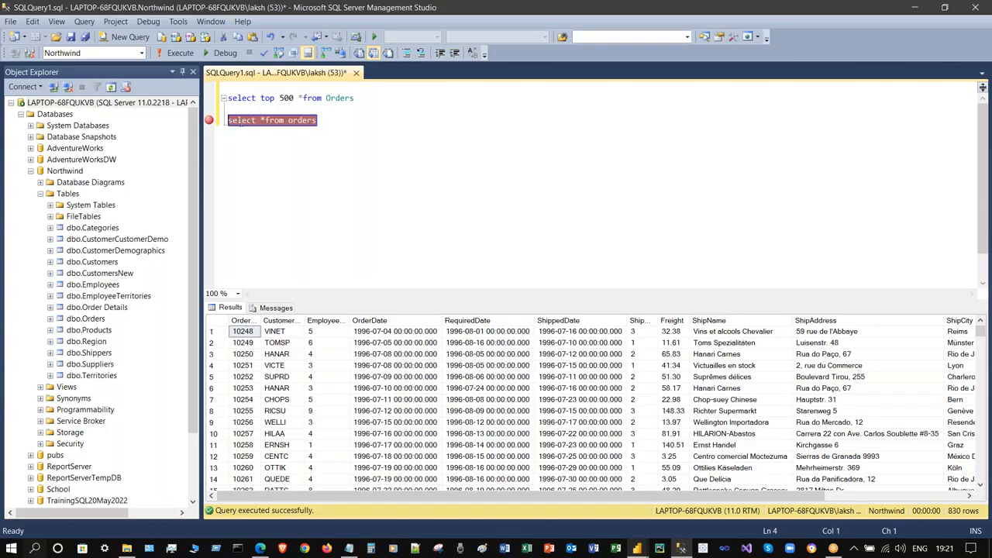
click(209, 120)
drag(327, 120, 227, 118)
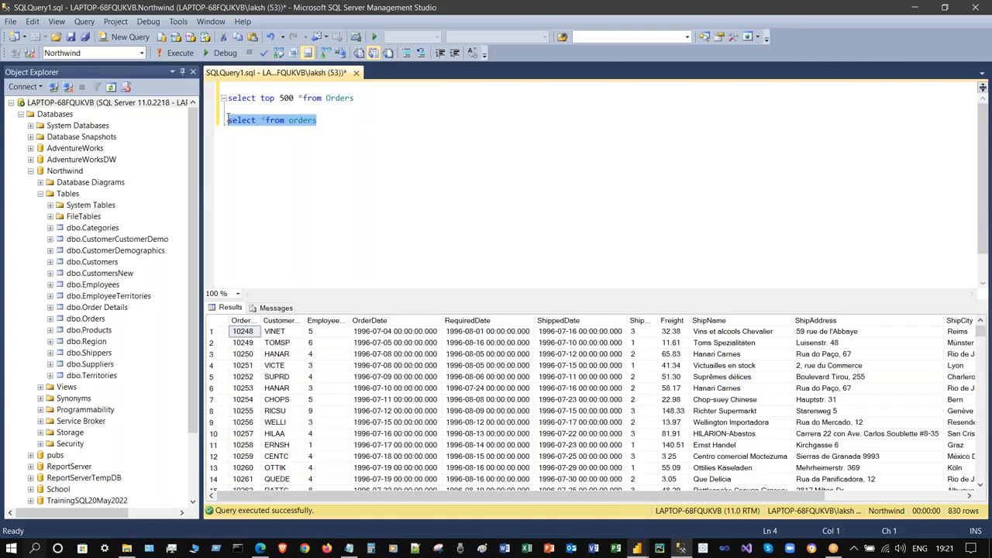
key(Delete)
key(F5)
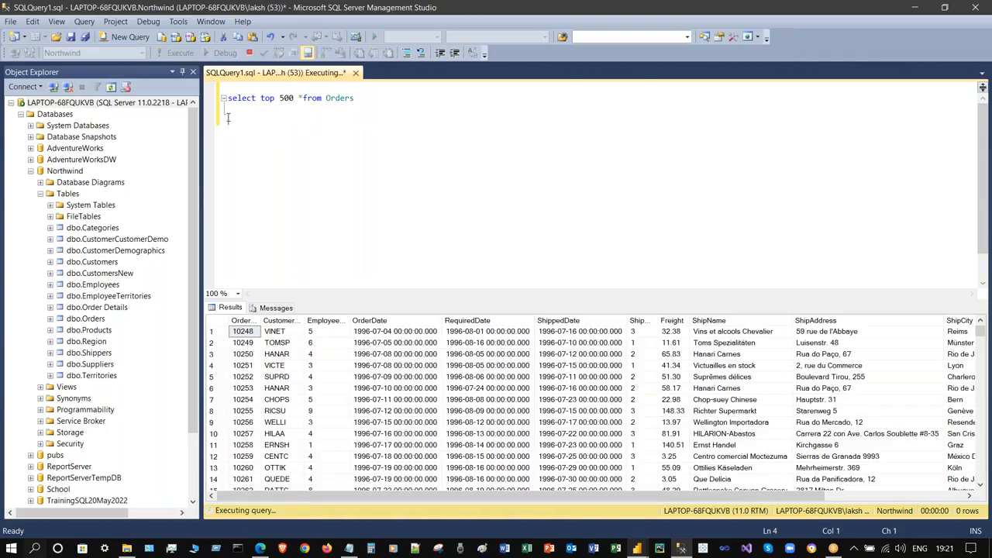
- Copy all result rows with headers and launch Excel
click(219, 321)
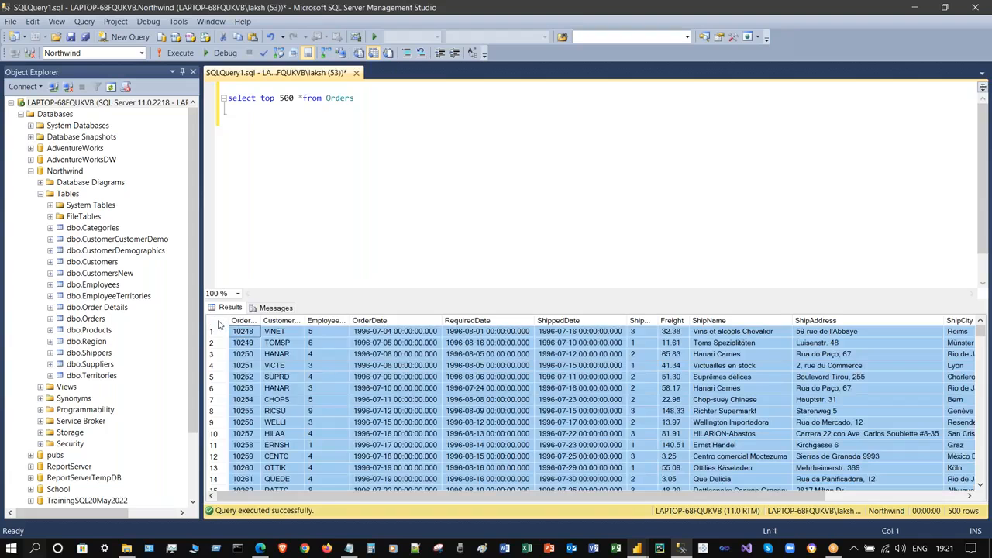
right_click(221, 324)
click(287, 344)
click(526, 548)
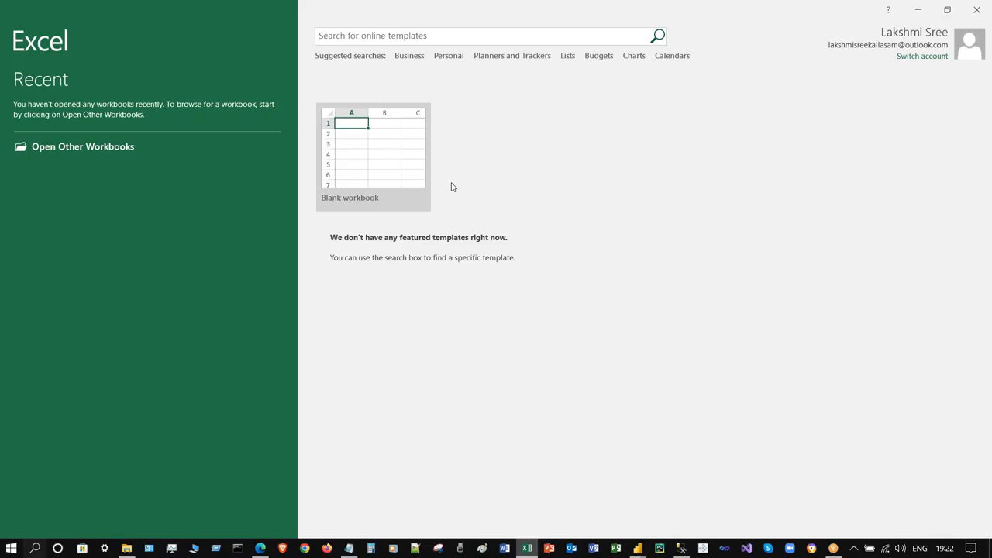
- Paste the copied Orders results into a new blank workbook at A1 and autofit all columns
click(391, 163)
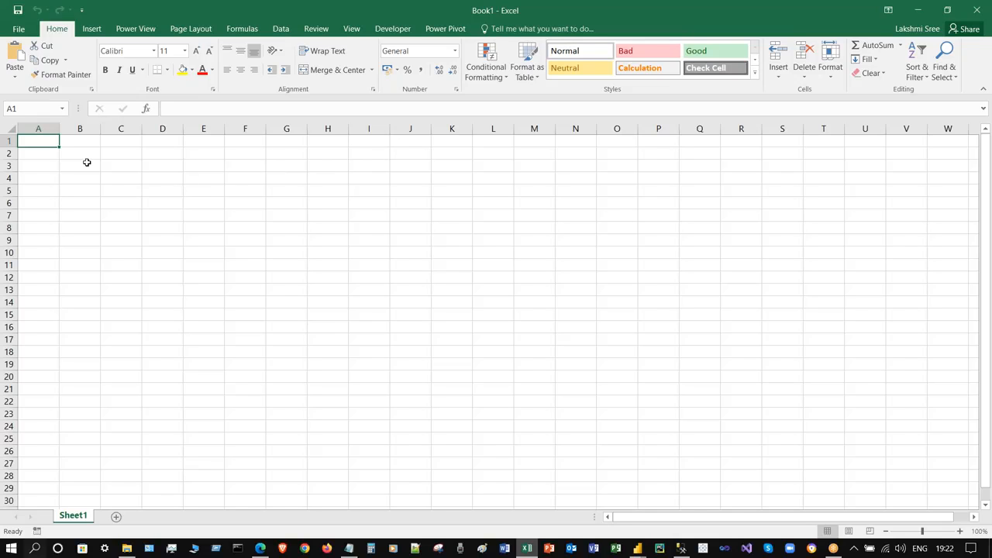
key(ctrl+v)
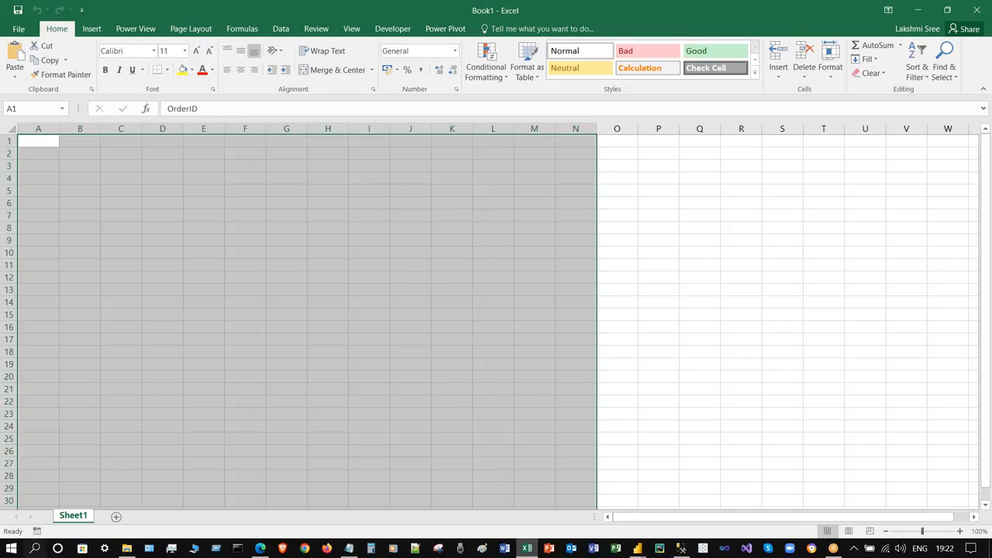
click(12, 130)
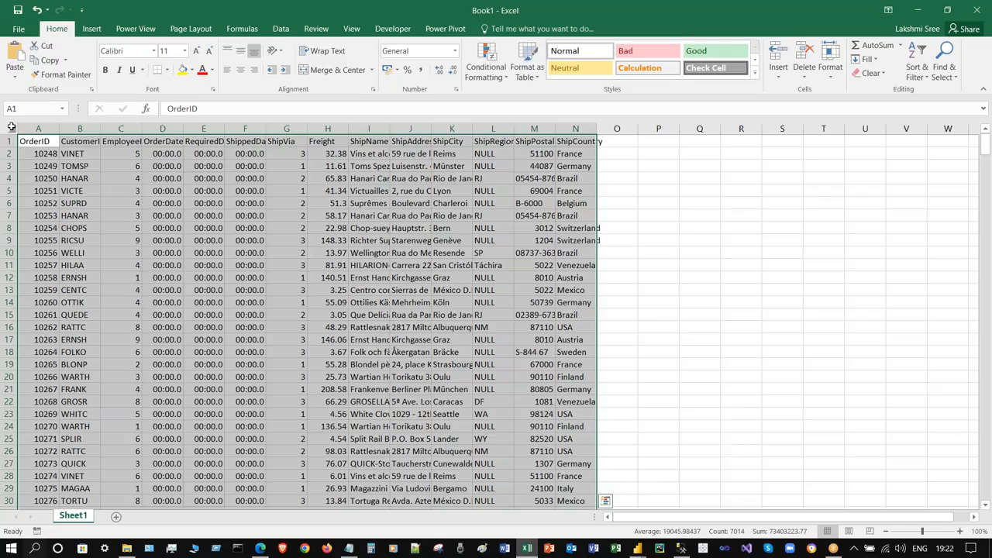
double_click(58, 128)
click(127, 166)
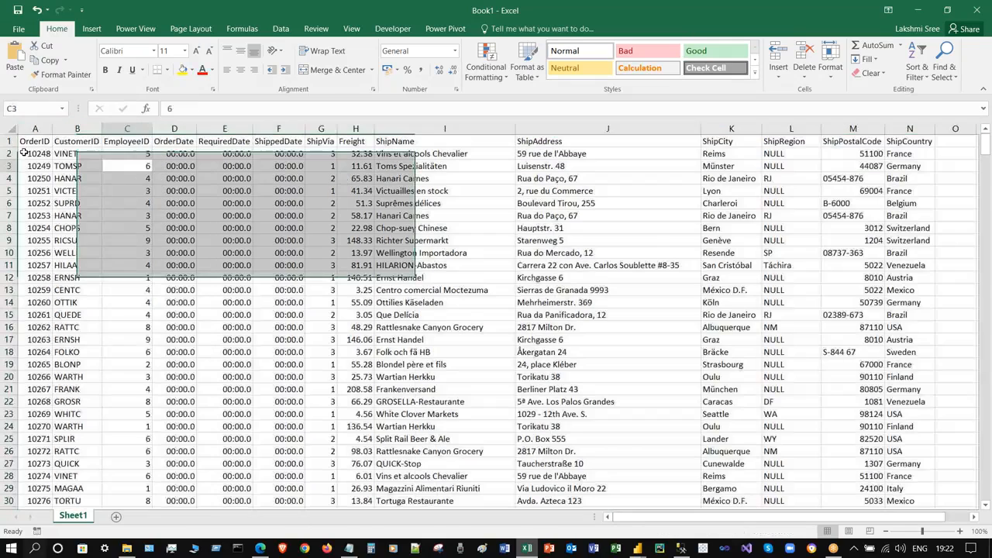
click(36, 153)
- Browse to the Desktop > BI Classes > Power BI folder in Save As
key(ctrl+s)
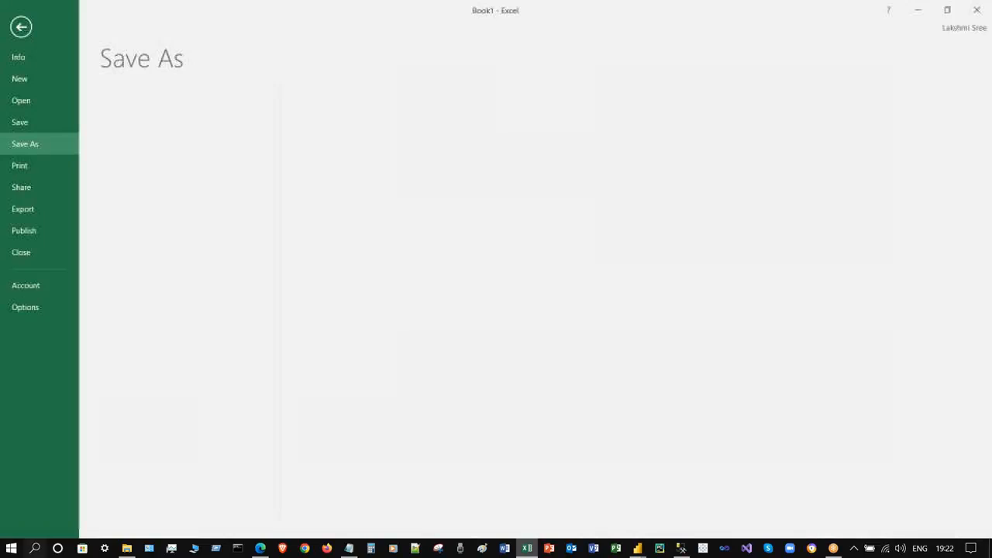
click(173, 204)
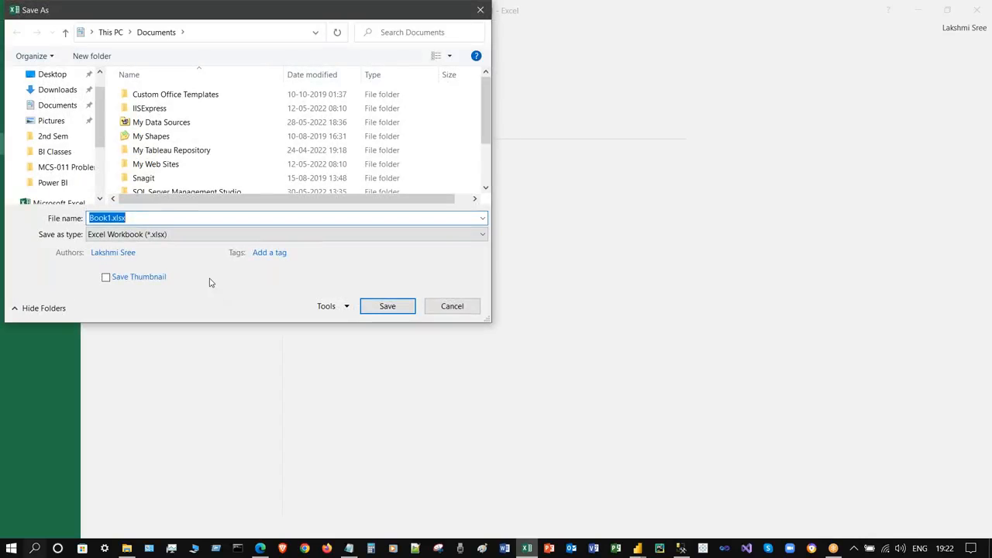
click(59, 74)
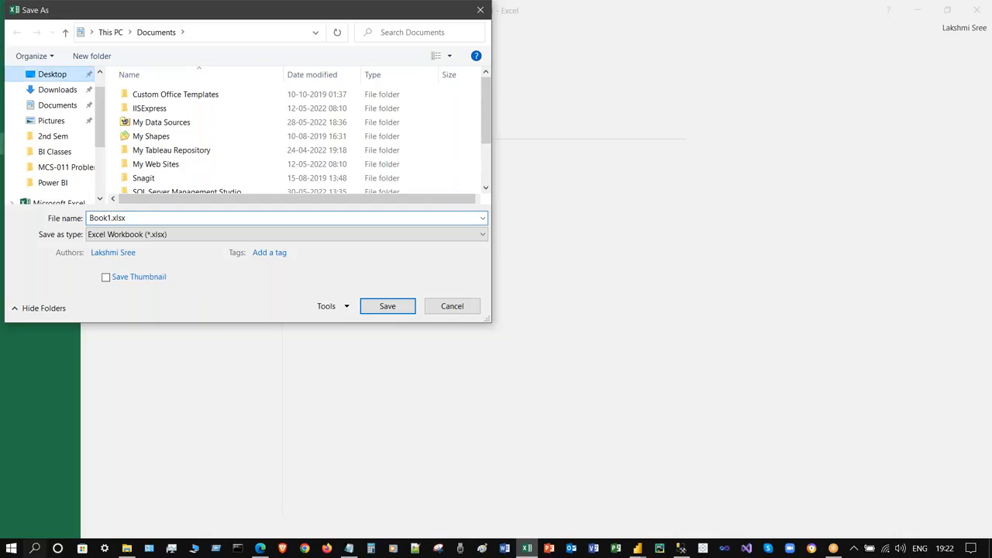
double_click(179, 109)
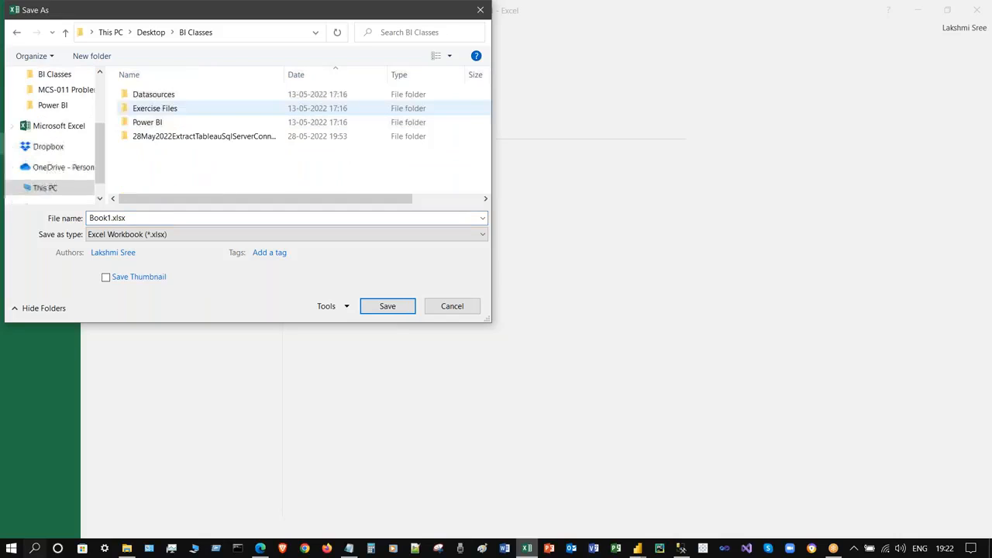
click(240, 124)
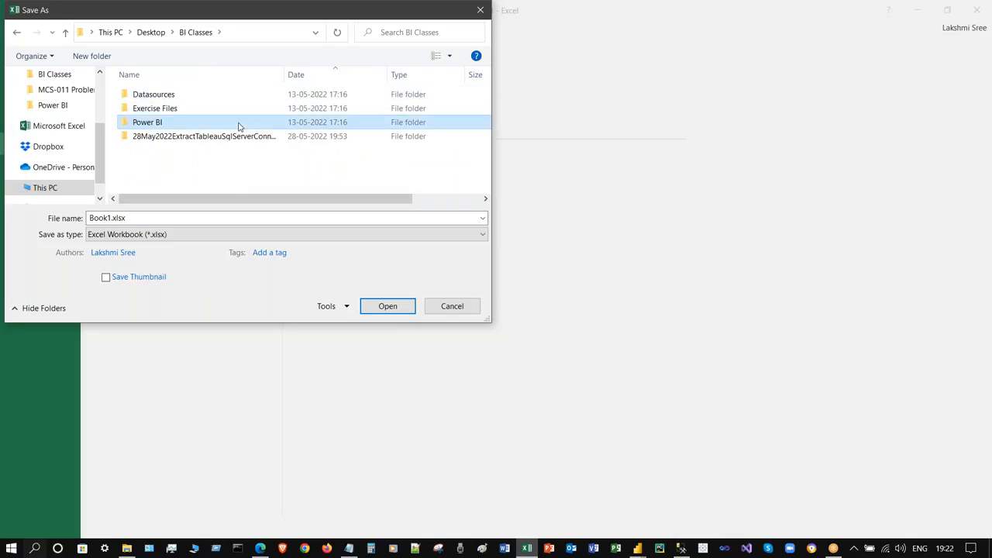
- Name the file OrdersTblData.xlsx and save it
click(205, 214)
key(shift+Left)
key(shift+Left)
key(shift+Left)
key(shift+Left)
key(shift+Left)
text(Order)
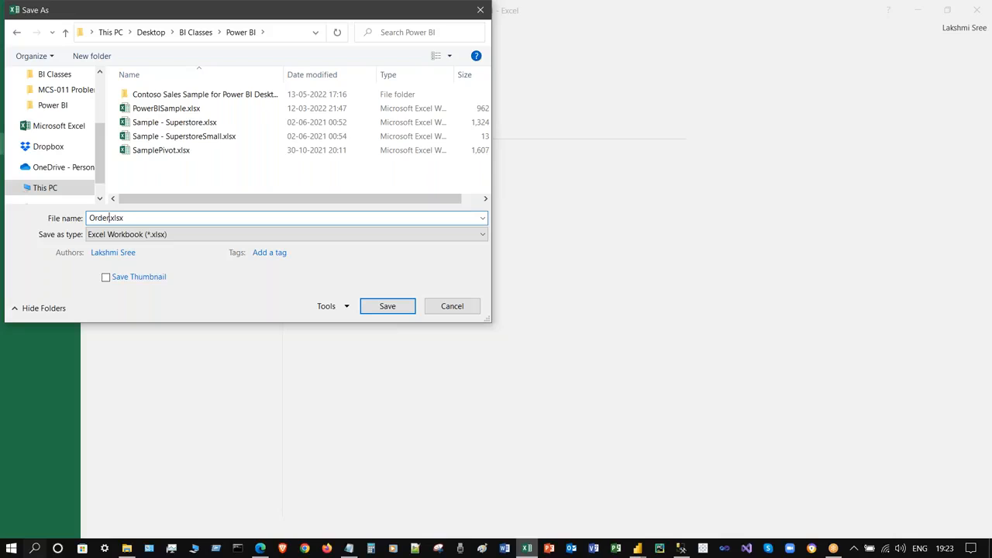
text(sTblData)
key(Left)
key(Left)
key(shift+Left)
key(shift+Left)
key(shift+Left)
key(shift+Left)
key(Left)
key(shift+Left)
key(shift+Left)
key(shift+Left)
key(Left)
key(shift+Home)
key(Left)
key(ctrl+shift+Right)
key(Right)
key(Left)
key(shift+Home)
key(Right)
key(shift+End)
key(Left)
key(shift+Home)
key(Right)
key(shift+End)
key(Right)
click(386, 307)
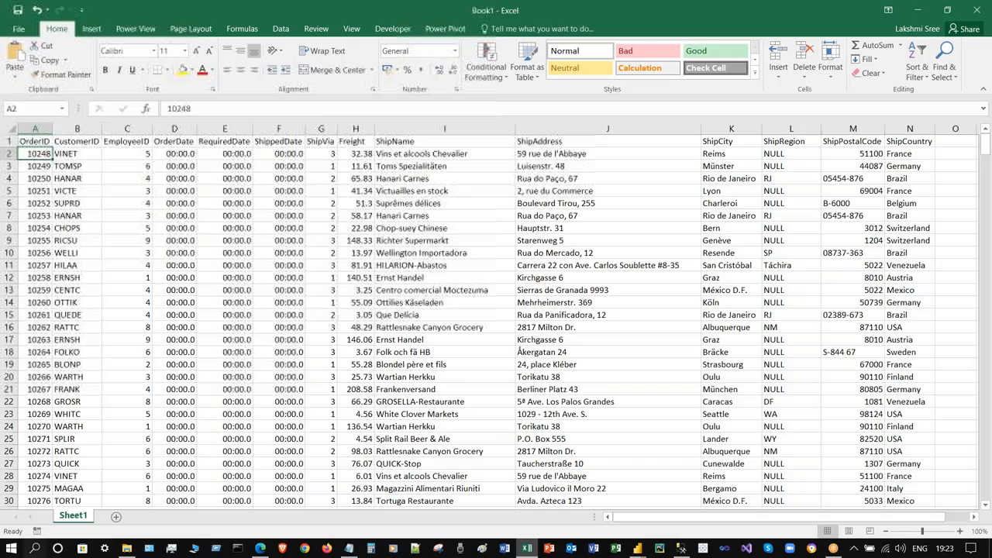
- Close Excel and minimize SSMS to bring the Power BI training model back into view
click(976, 10)
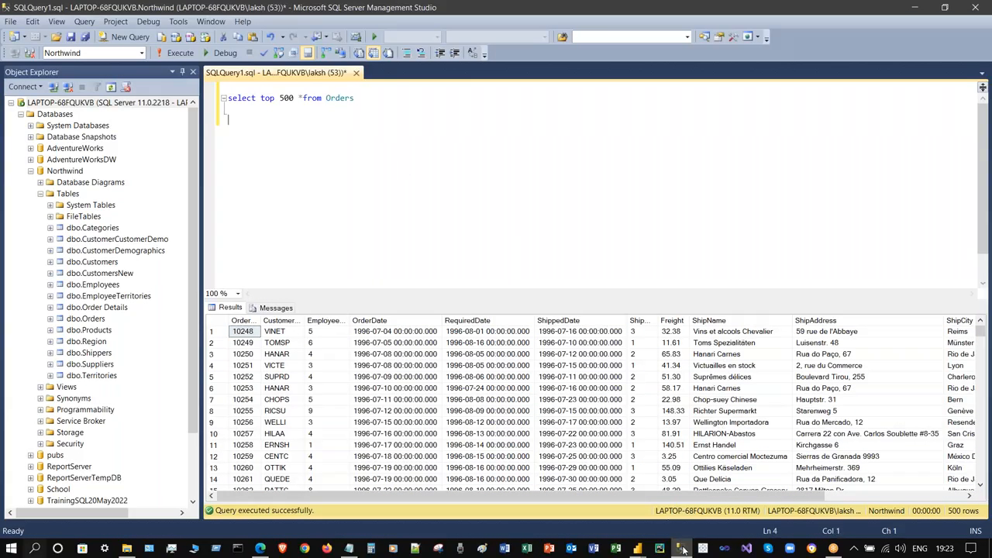
click(682, 548)
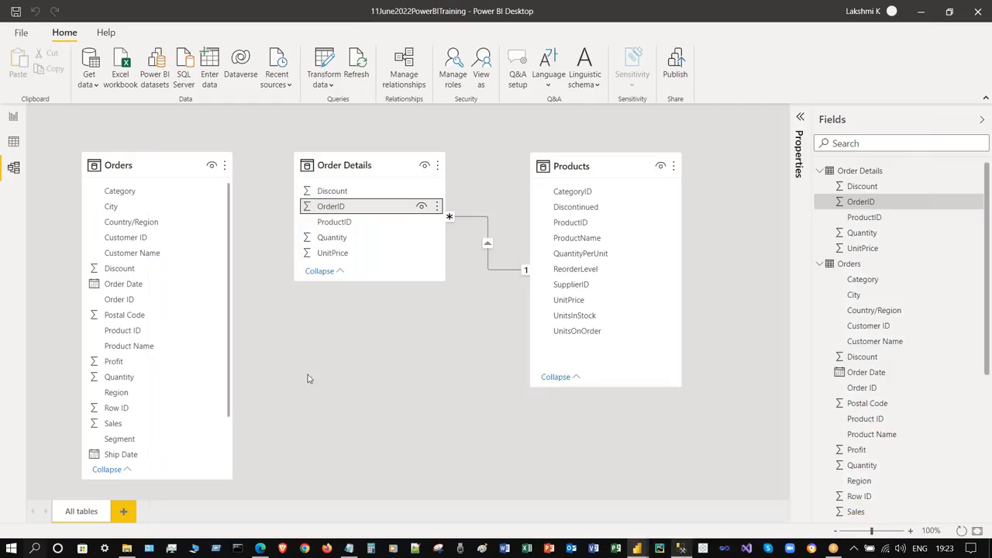
click(225, 167)
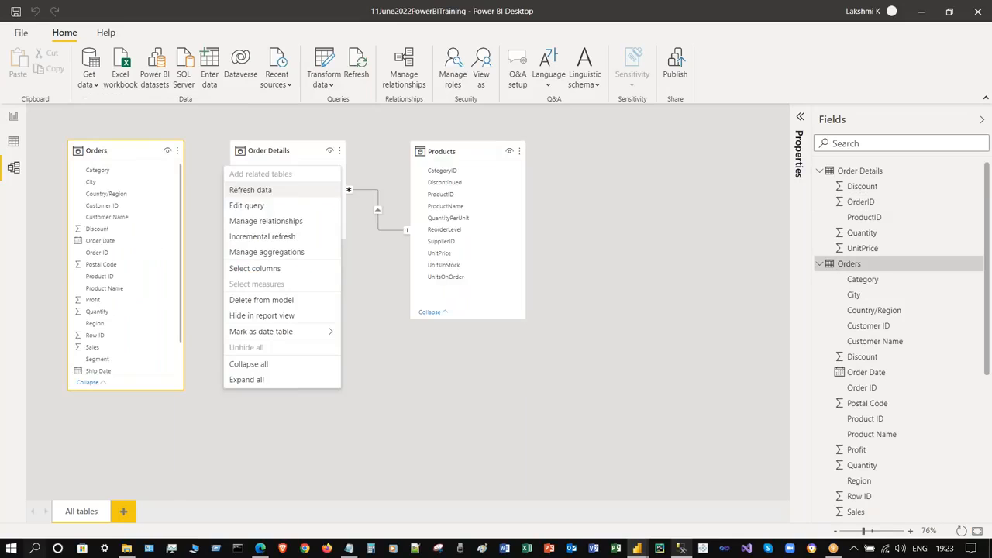
- Delete the Orders table from the model, confirming with Yes
click(178, 152)
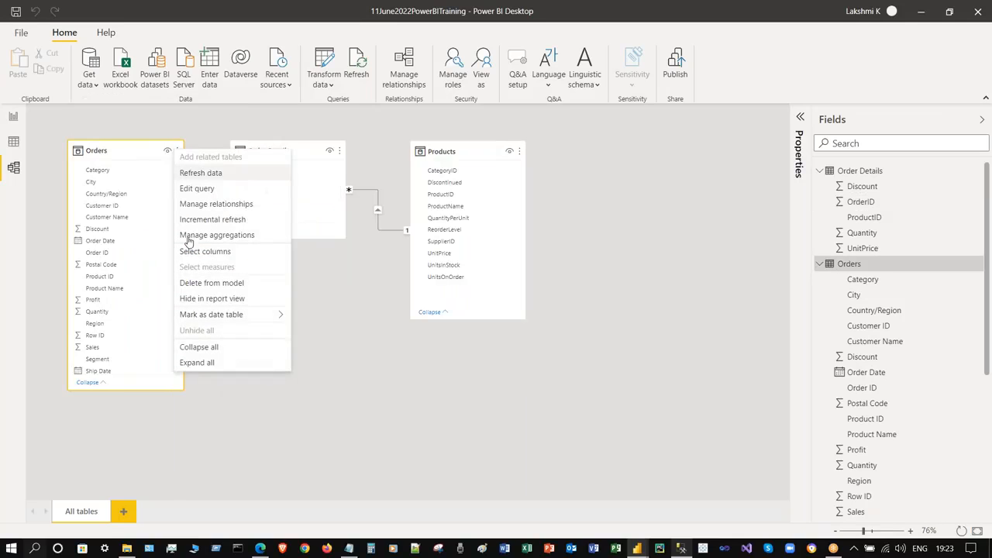
click(348, 336)
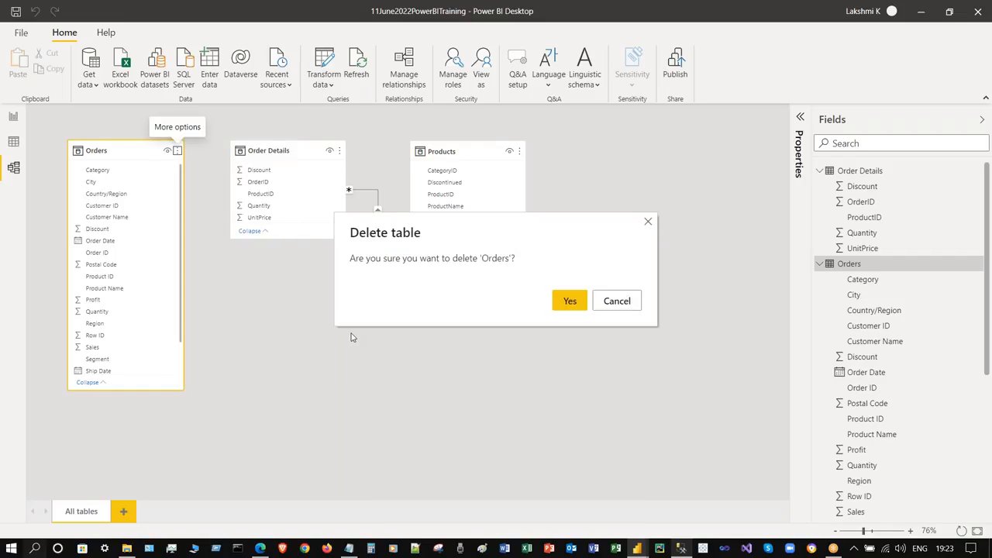
click(570, 301)
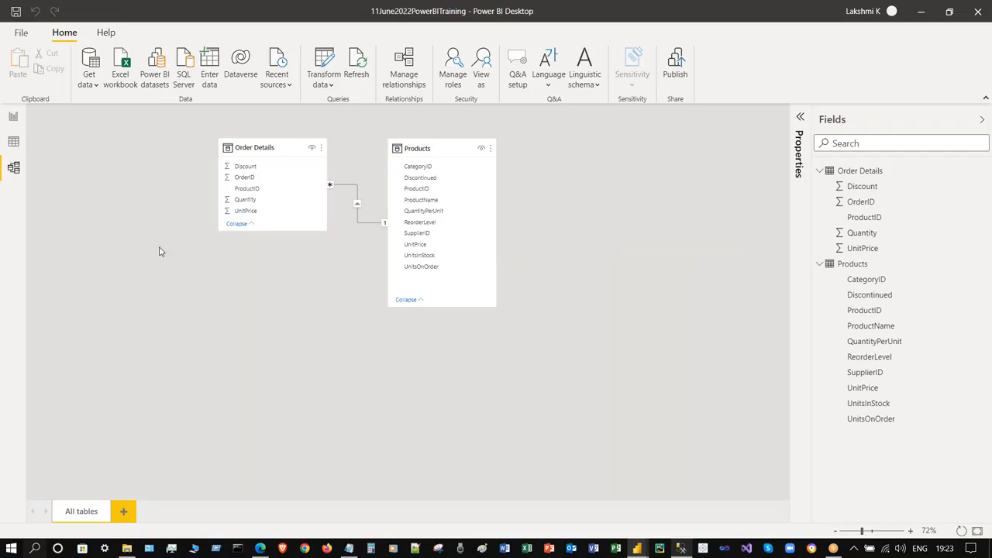
right_click(151, 218)
key(Escape)
- Import the OrdersTblData.xlsx workbook and load its Sheet1 sheet into the model
click(124, 68)
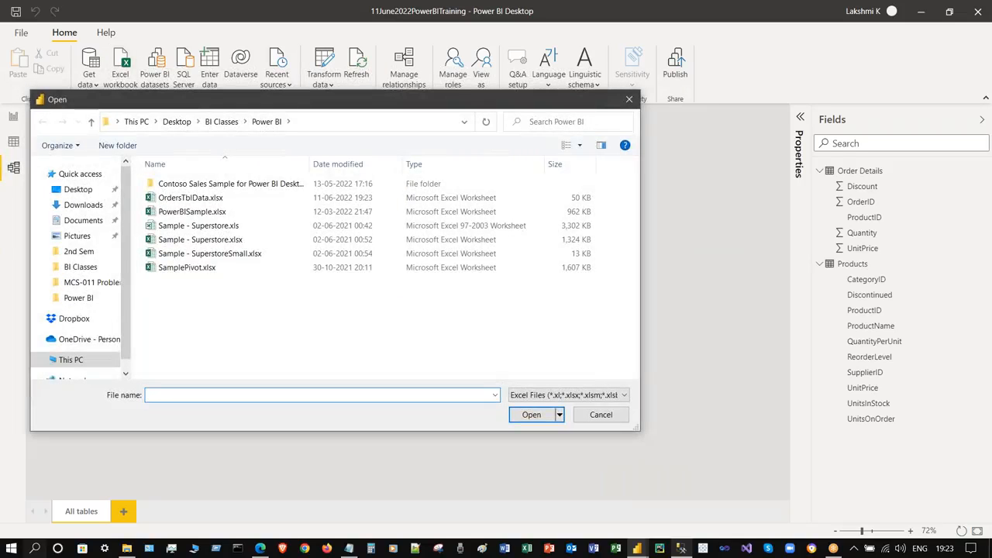
click(218, 199)
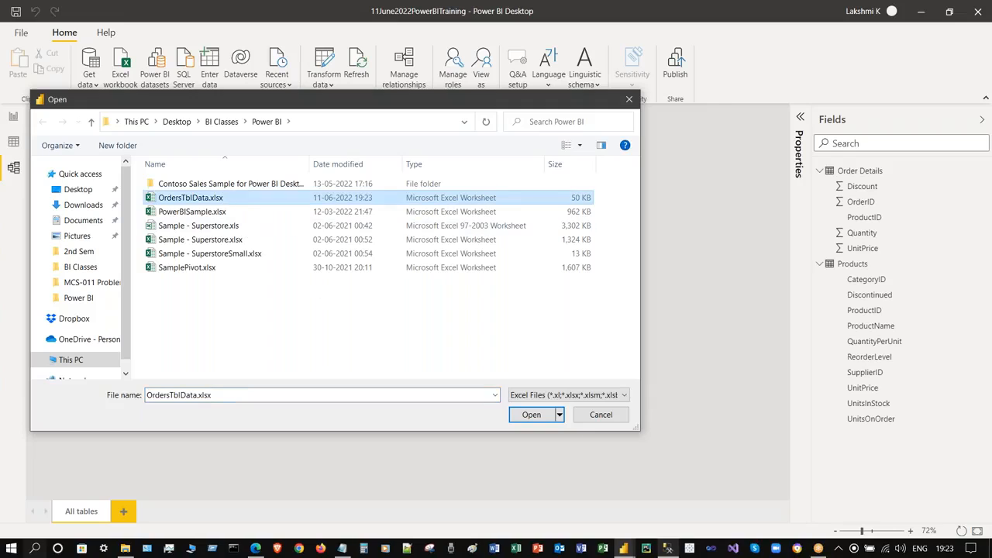
click(533, 416)
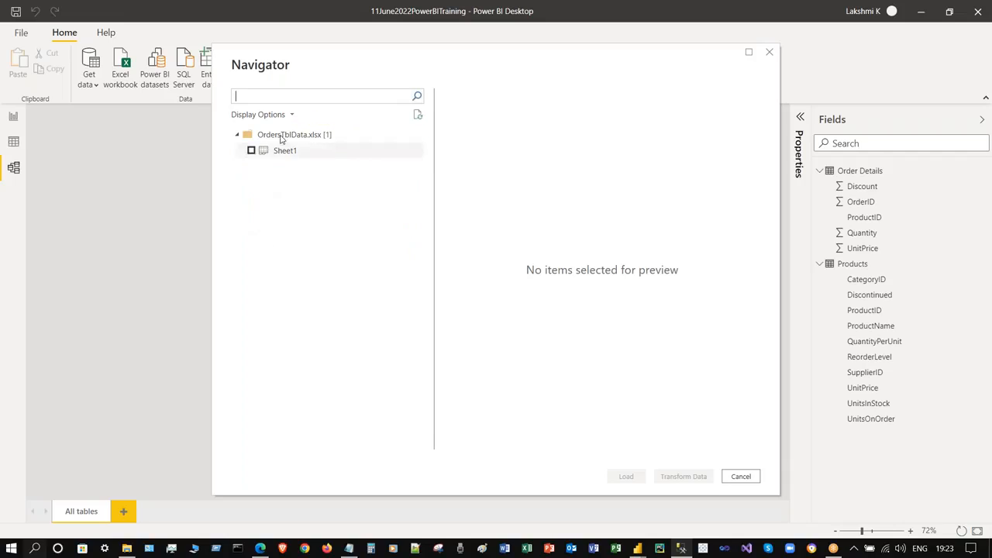
click(251, 152)
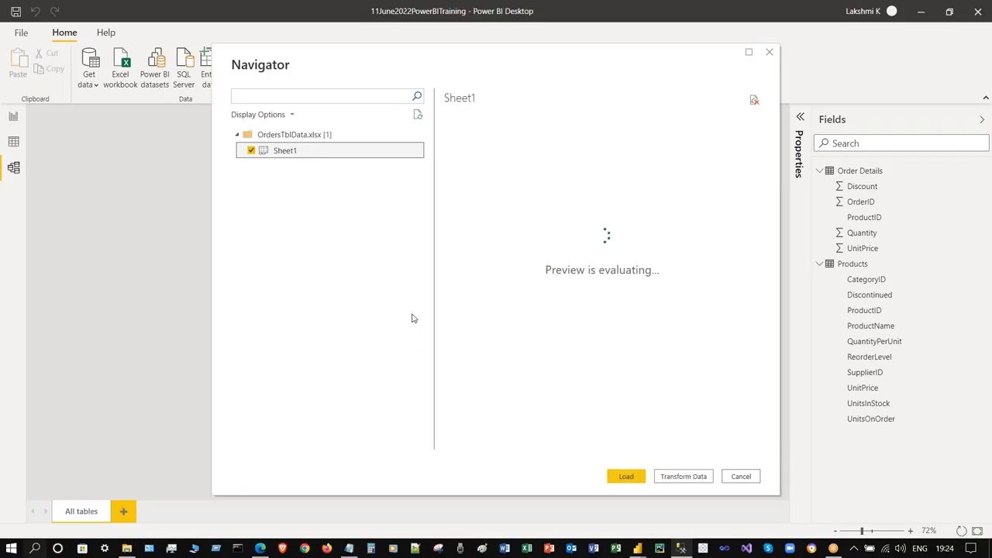
click(626, 477)
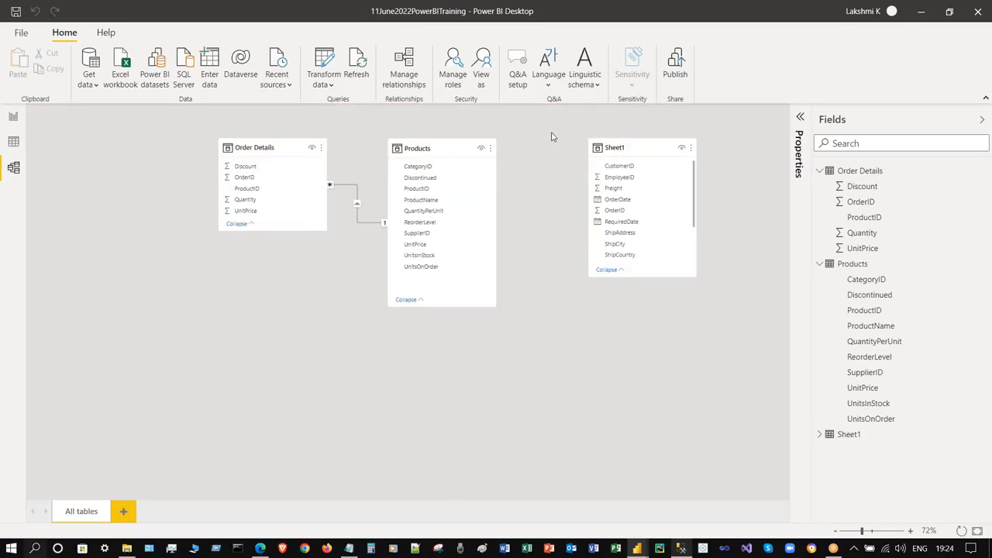
- Move the Sheet1 card to the far left of the diagram and stretch it to show all fields
mouse_move(129, 158)
mouse_down()
mouse_move(117, 153)
mouse_move(128, 153)
mouse_up()
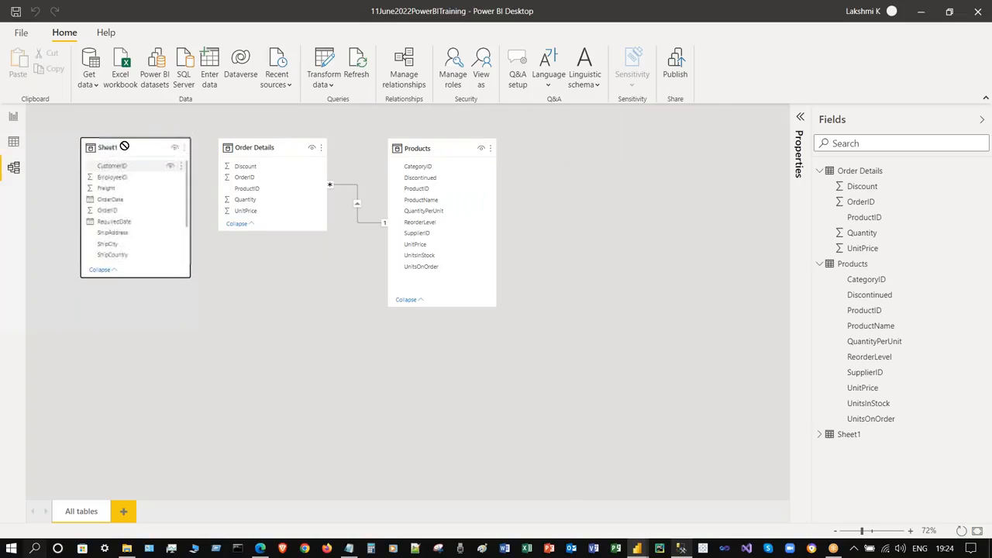
drag(132, 279, 136, 454)
right_click(180, 149)
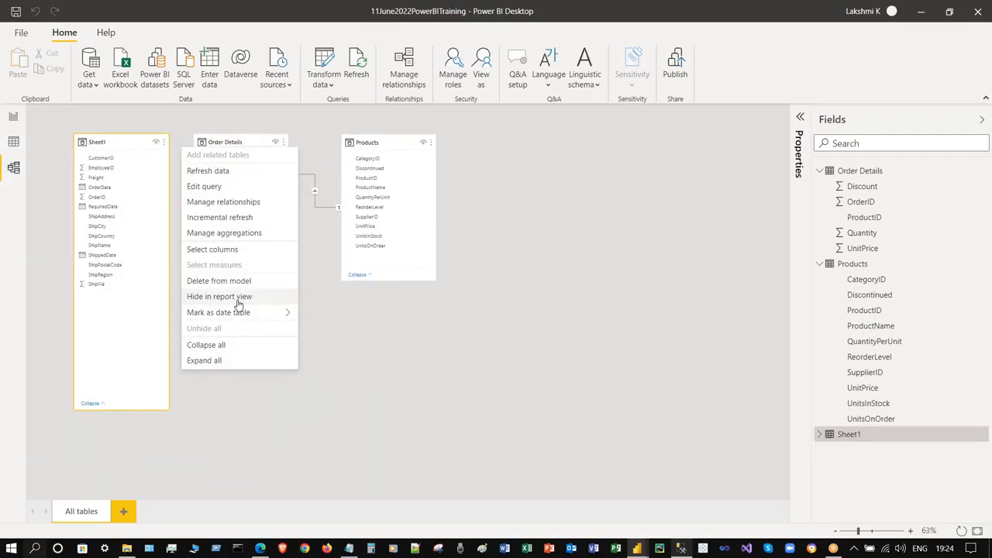
right_click(104, 144)
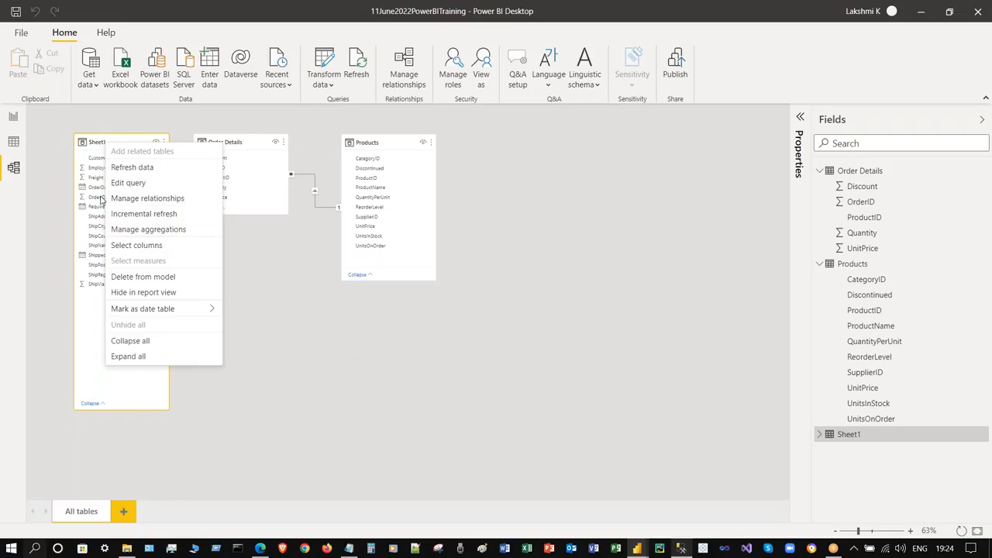
click(55, 120)
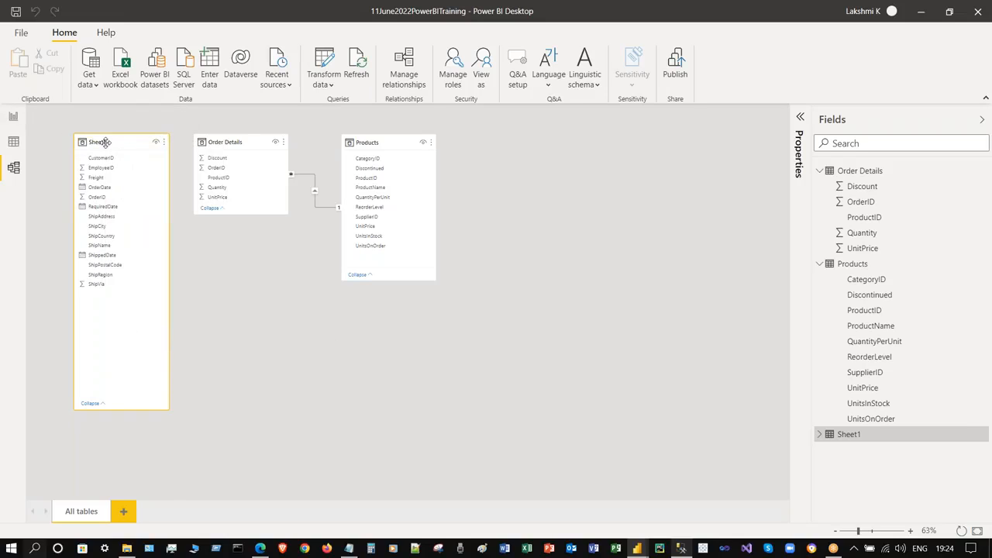
- Begin a new relationship from Sheet1 in Manage relationships, then cancel and close it
click(402, 70)
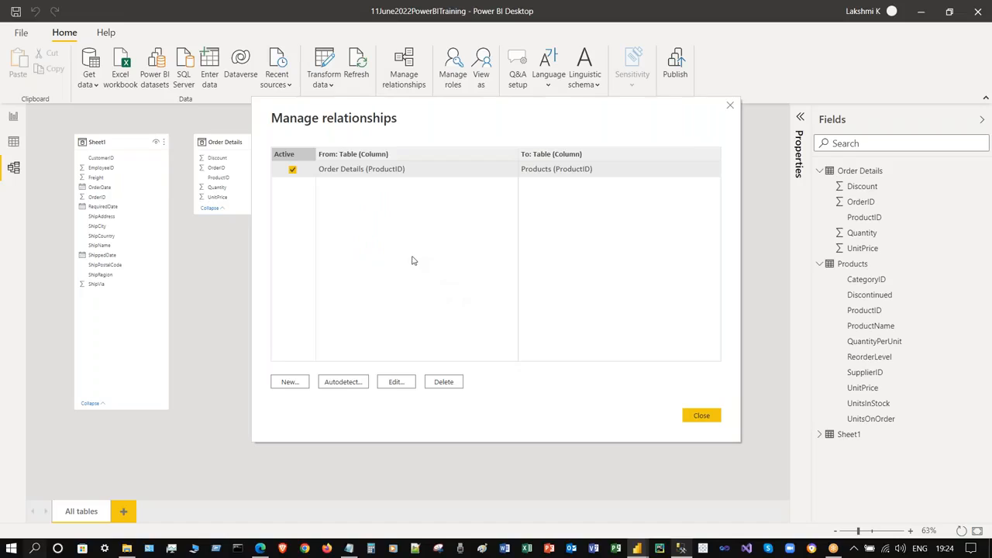
click(295, 382)
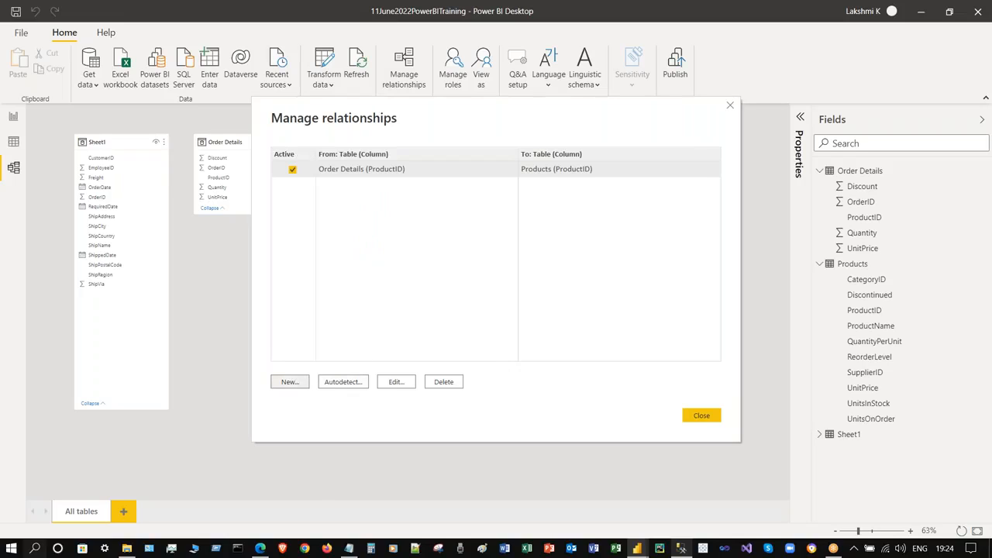
click(419, 156)
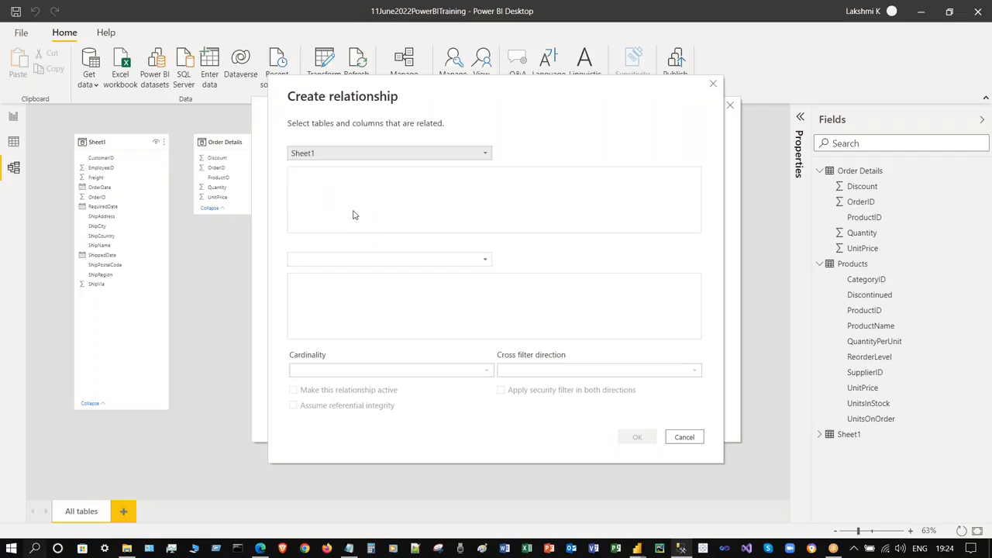
click(314, 194)
click(683, 437)
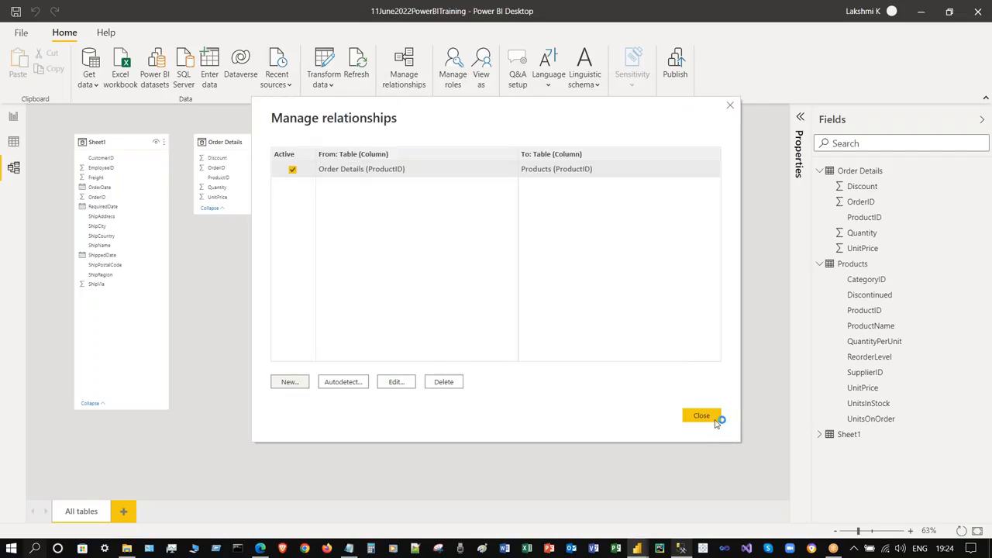
click(701, 413)
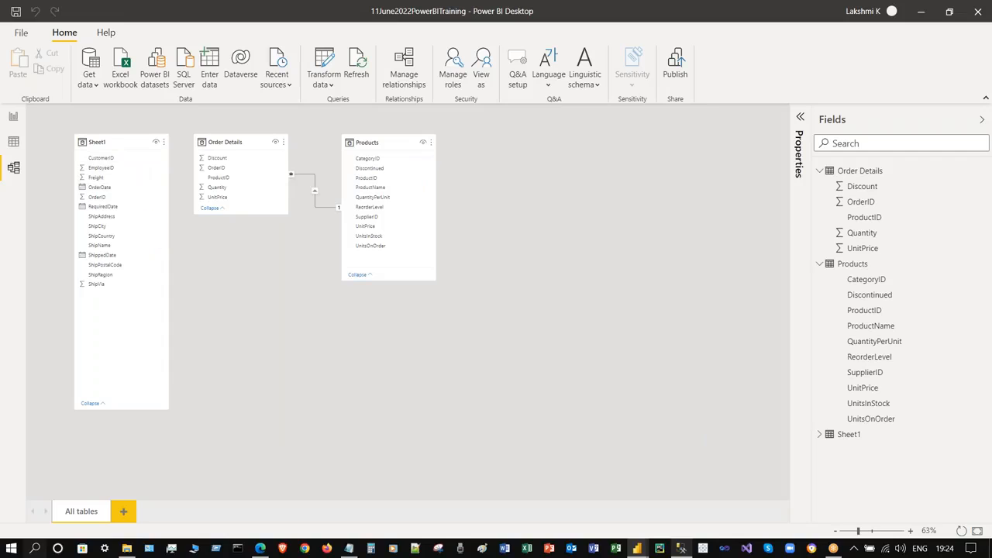
- Use Sheet1's Rename option in the Fields pane to name the table Orders
click(162, 143)
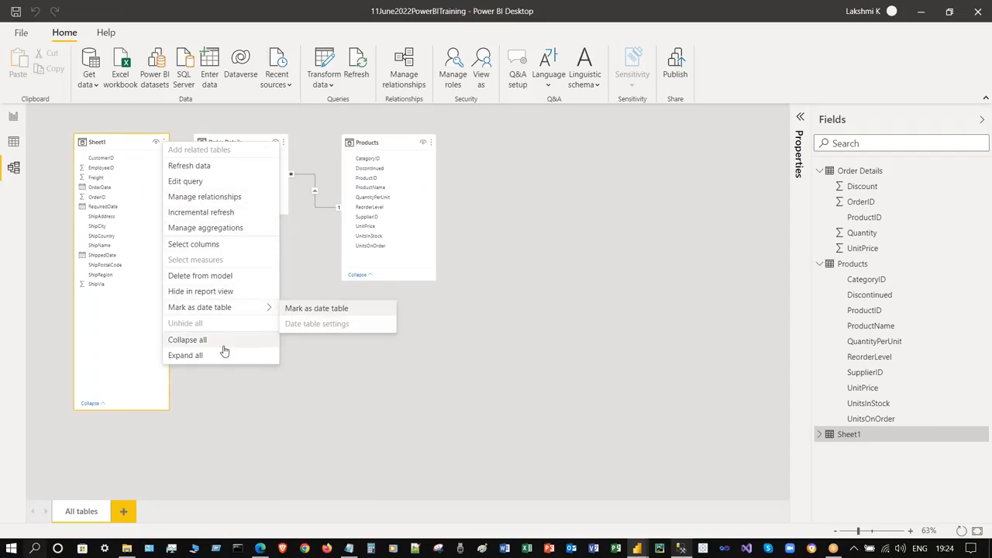
key(Escape)
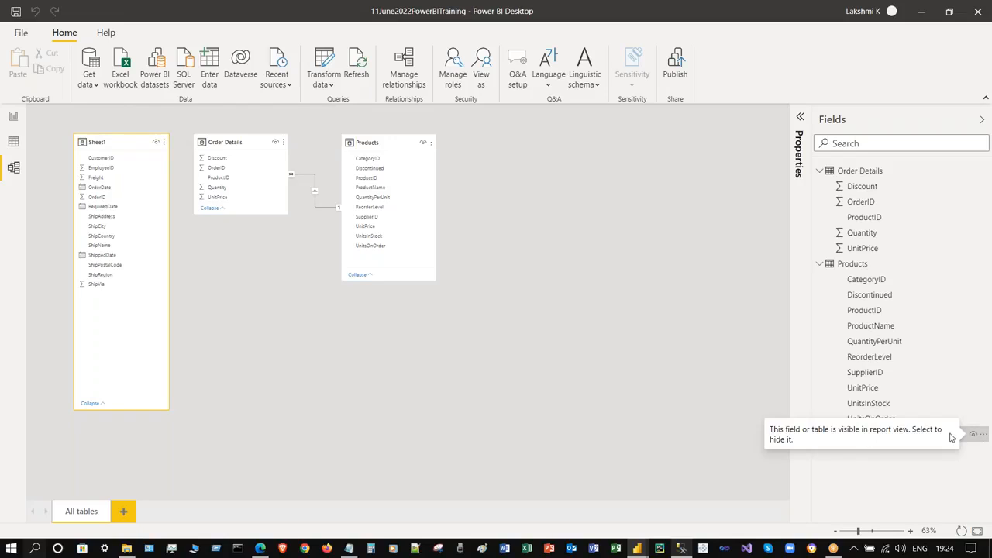
click(982, 435)
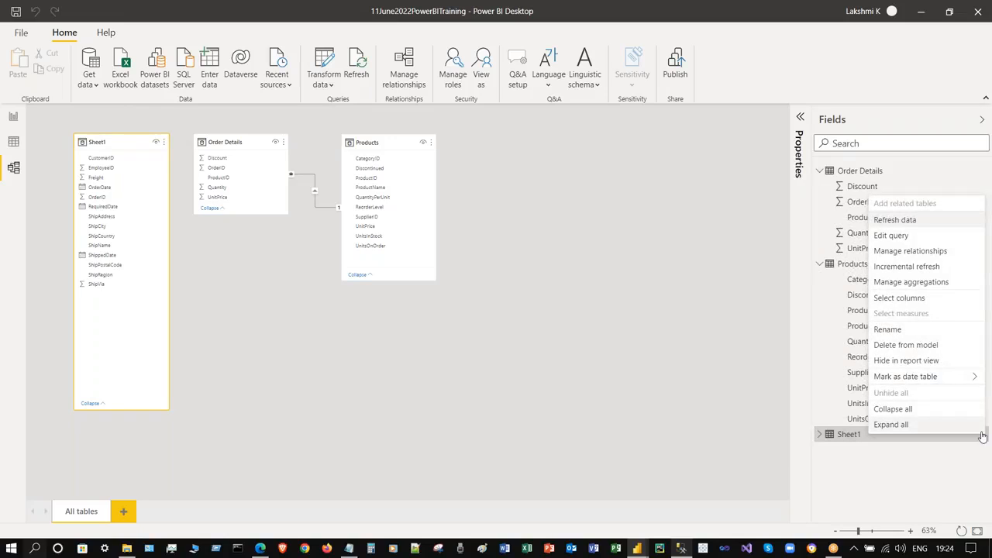
click(891, 329)
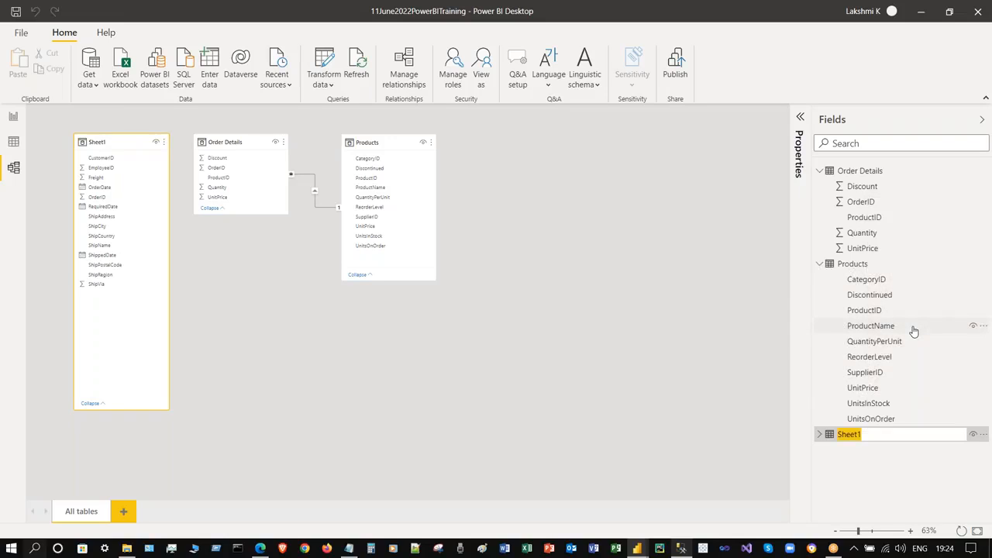
text(Orders)
click(654, 325)
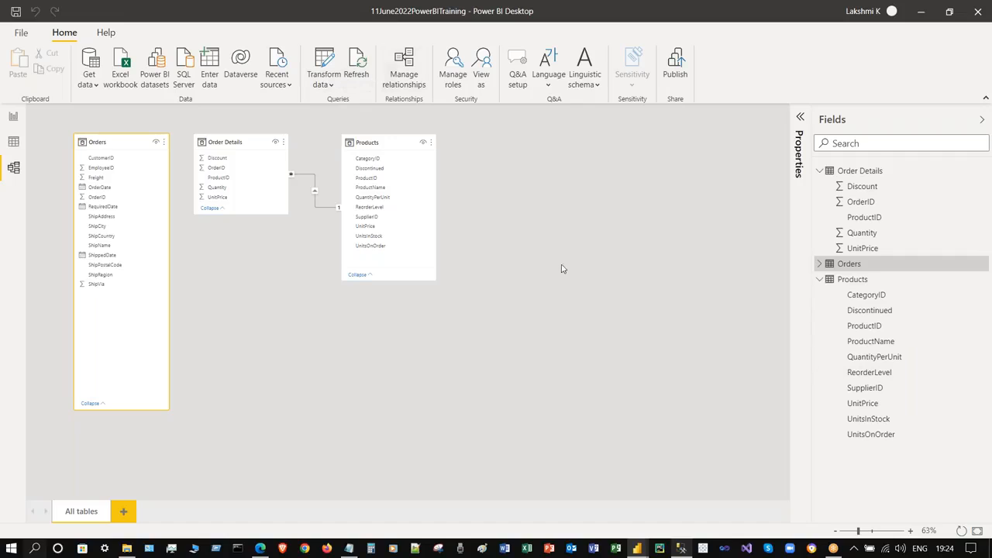
- Autodetect relationships so Orders links one-to-many to Order Details
click(981, 264)
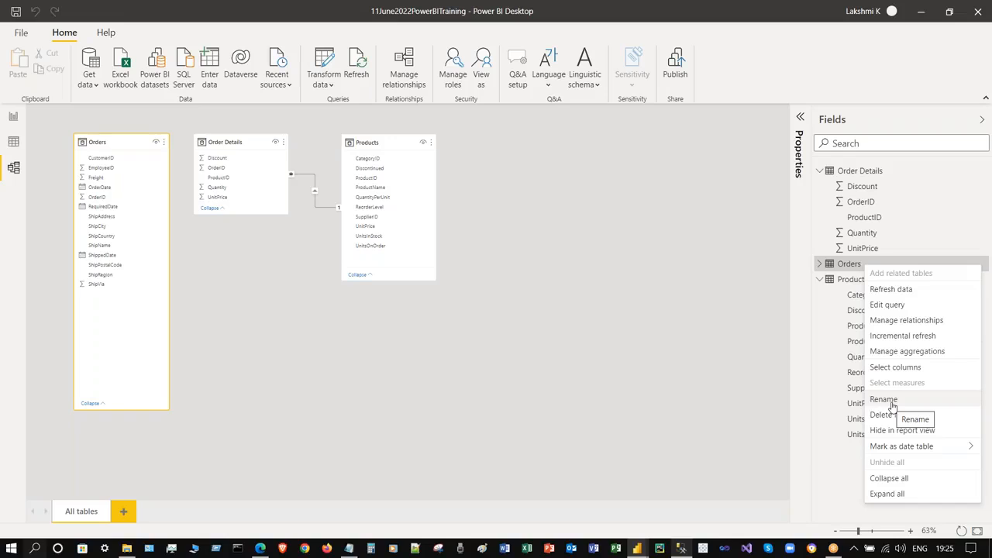
click(629, 214)
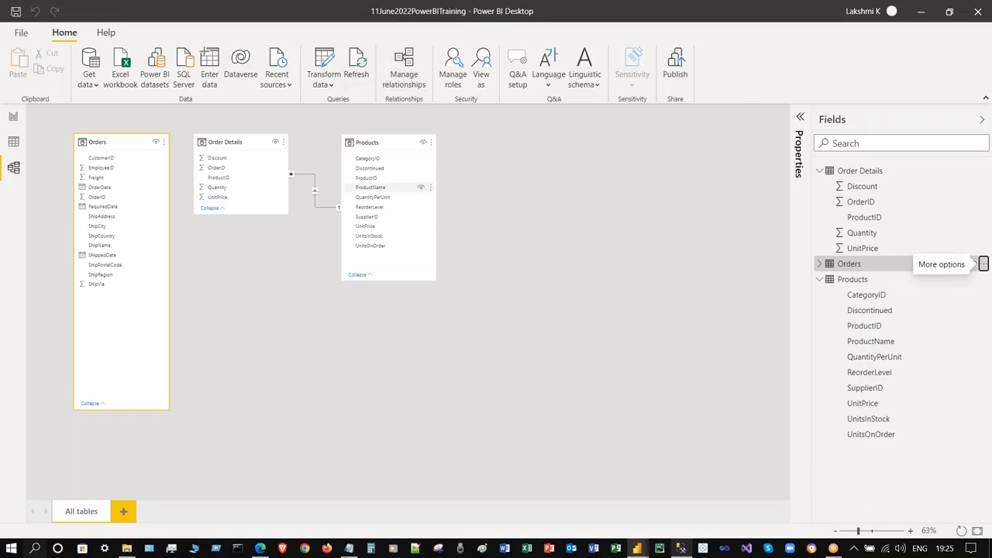
click(403, 68)
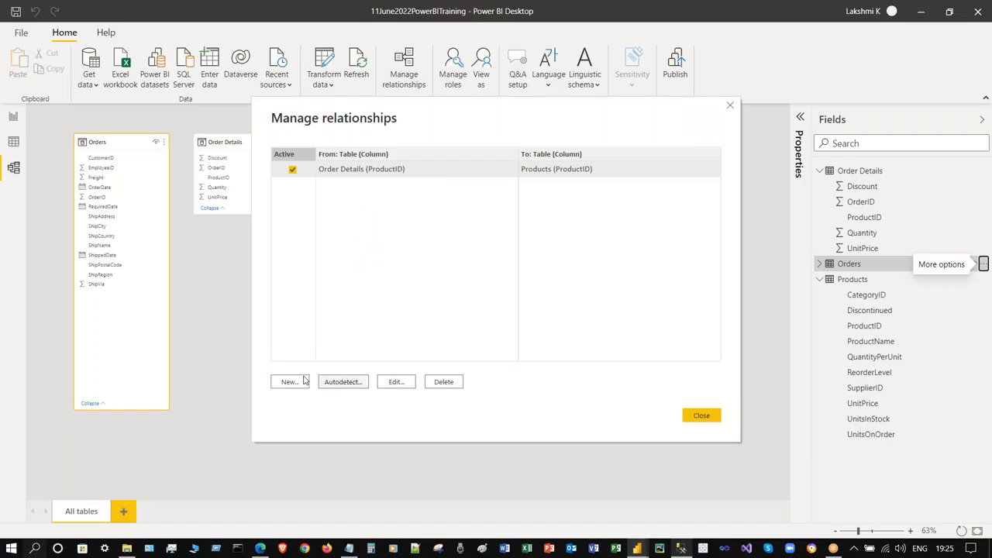
click(343, 382)
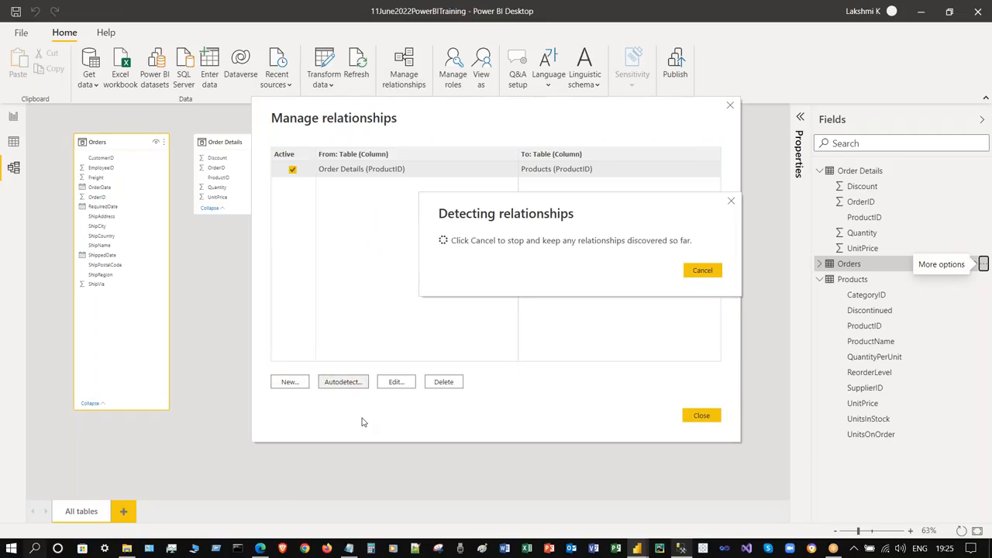
click(605, 295)
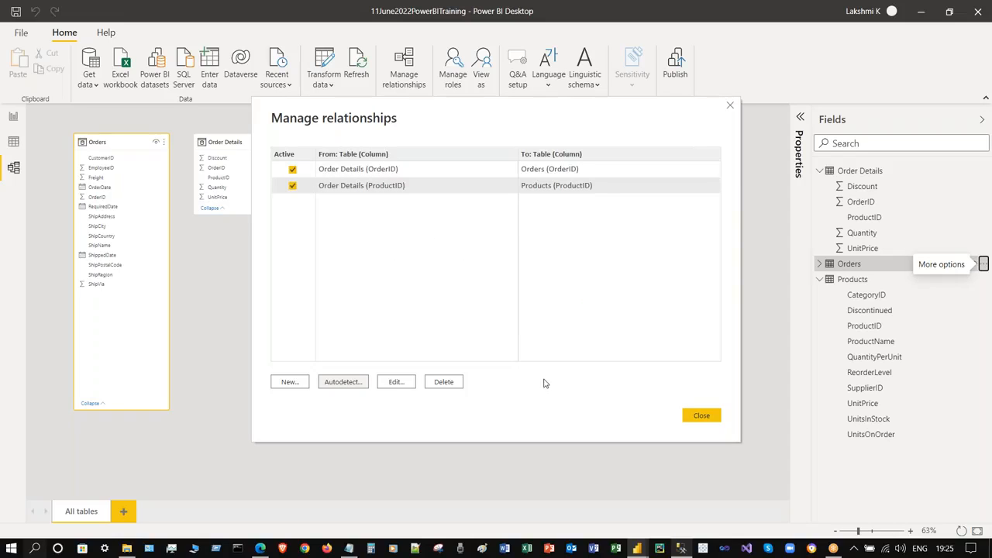
click(701, 416)
- Spread the Order Details and Products cards apart, then switch to SQL Server Management Studio
drag(236, 141, 267, 142)
drag(386, 146, 433, 146)
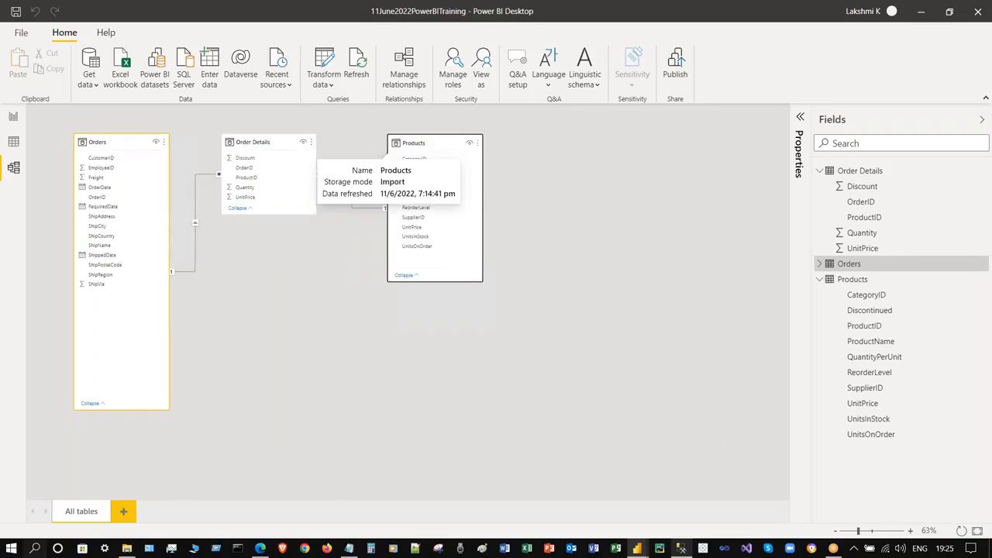
drag(266, 142, 283, 141)
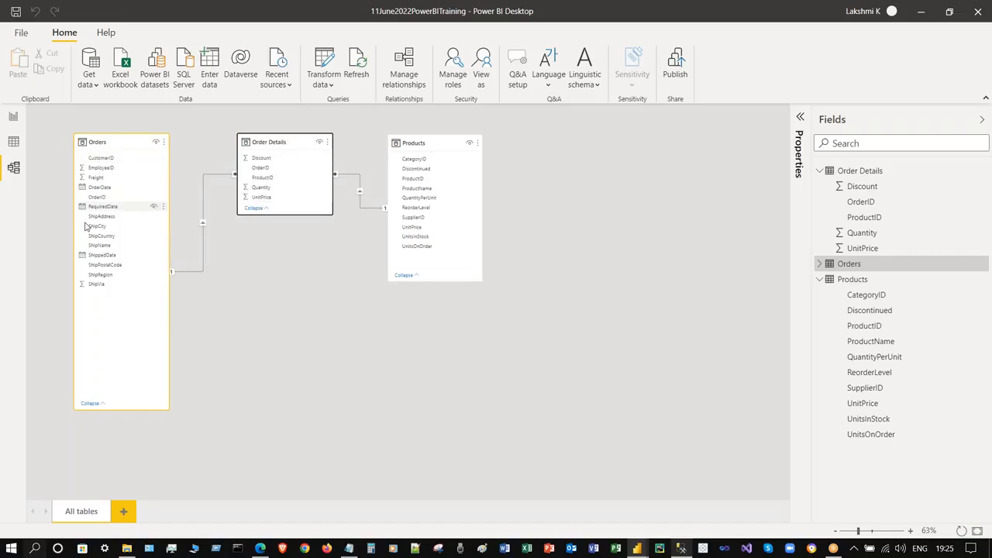
drag(270, 142, 265, 142)
click(667, 343)
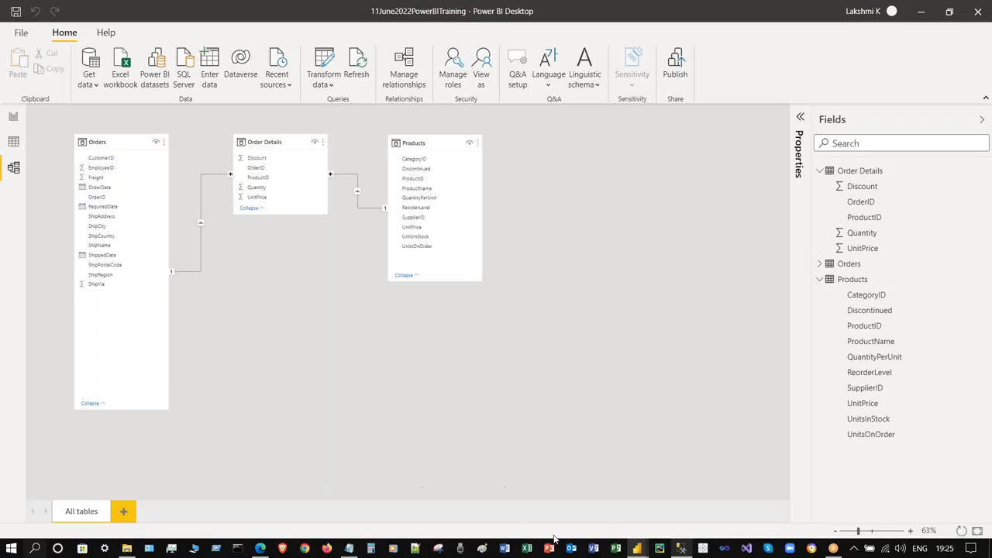
click(658, 548)
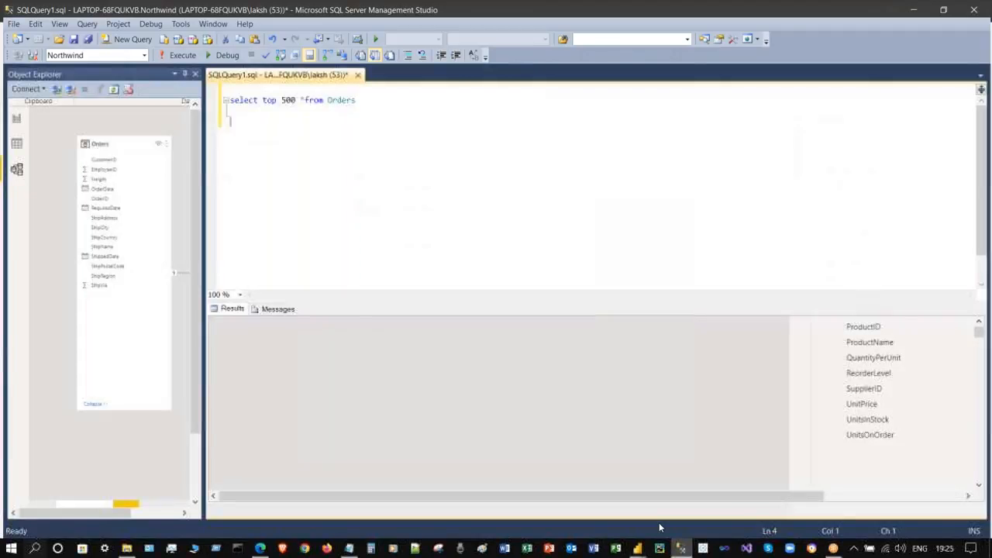
- Open Practice SQL Queries.txt from the BI Classes folder in Notepad
click(126, 548)
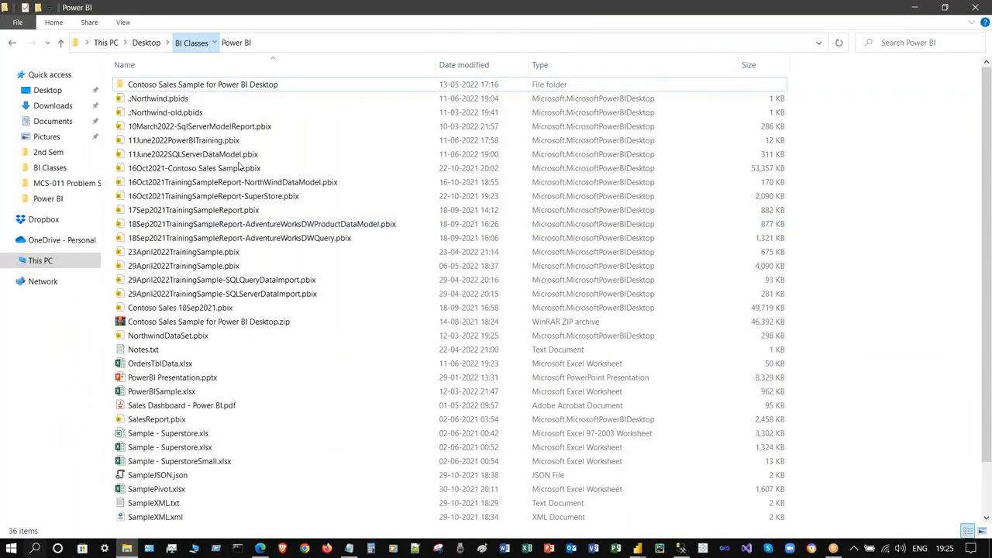
click(192, 42)
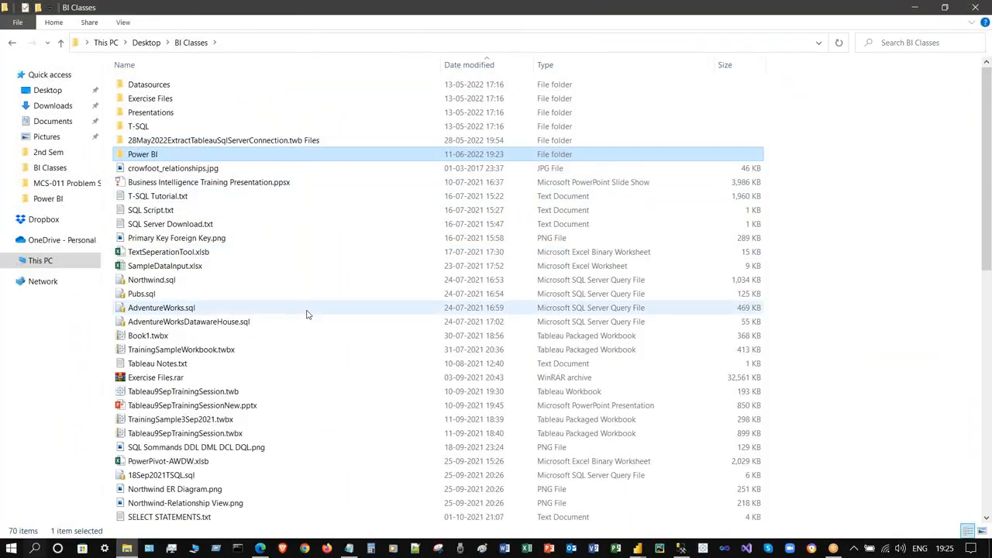
scroll(308, 325, down, 13)
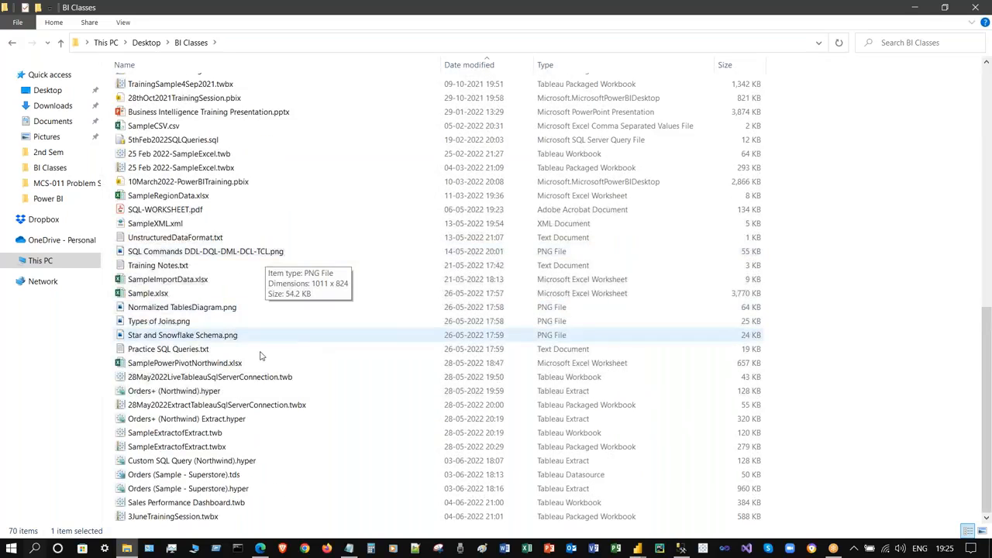
click(259, 354)
double_click(260, 353)
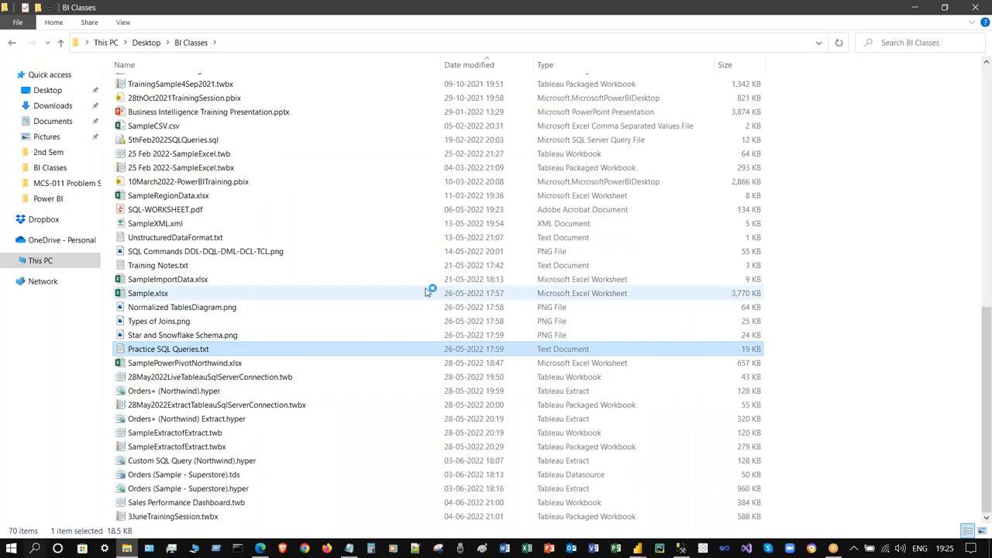
- Copy the Northwind join query and close Notepad
scroll(929, 380, down, 20)
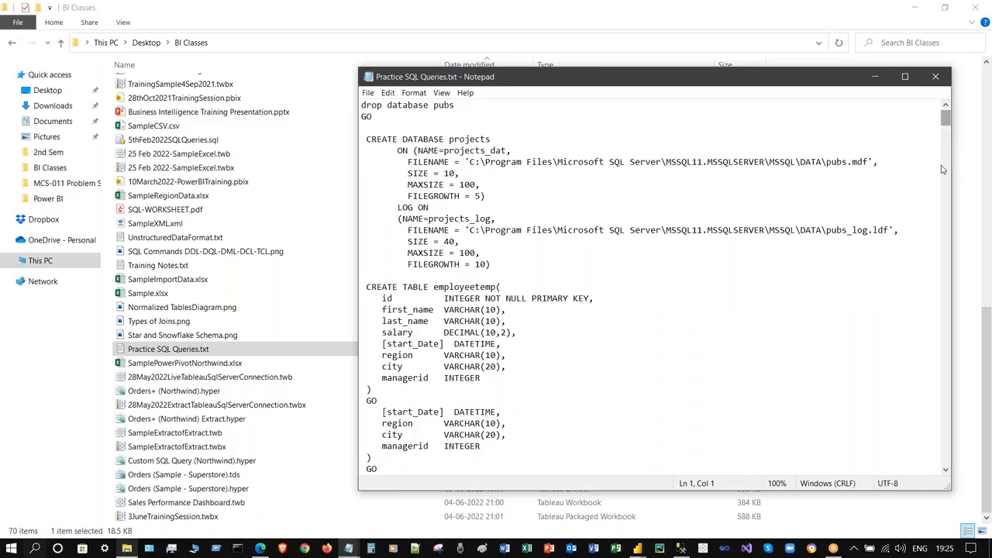
scroll(930, 380, down, 15)
drag(526, 422, 365, 275)
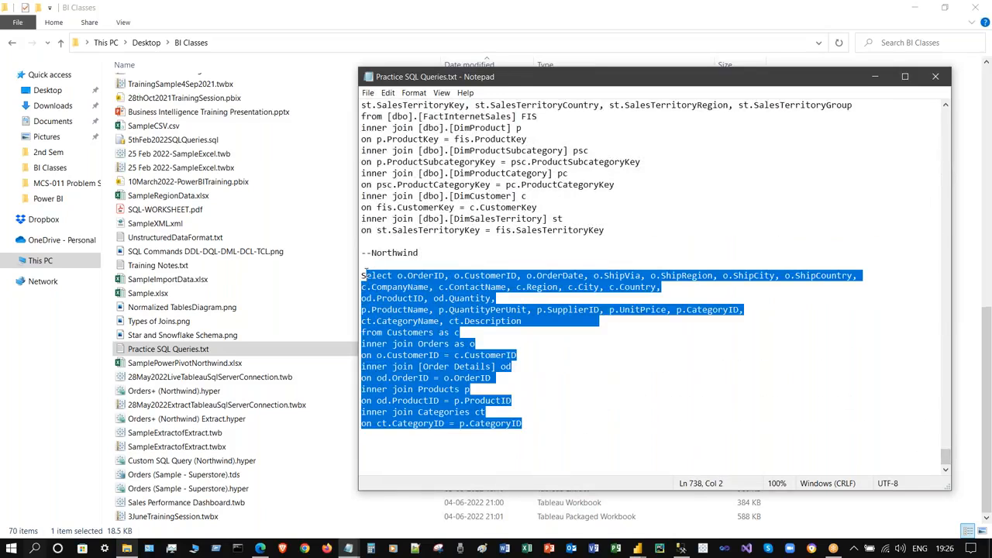
click(702, 299)
click(935, 77)
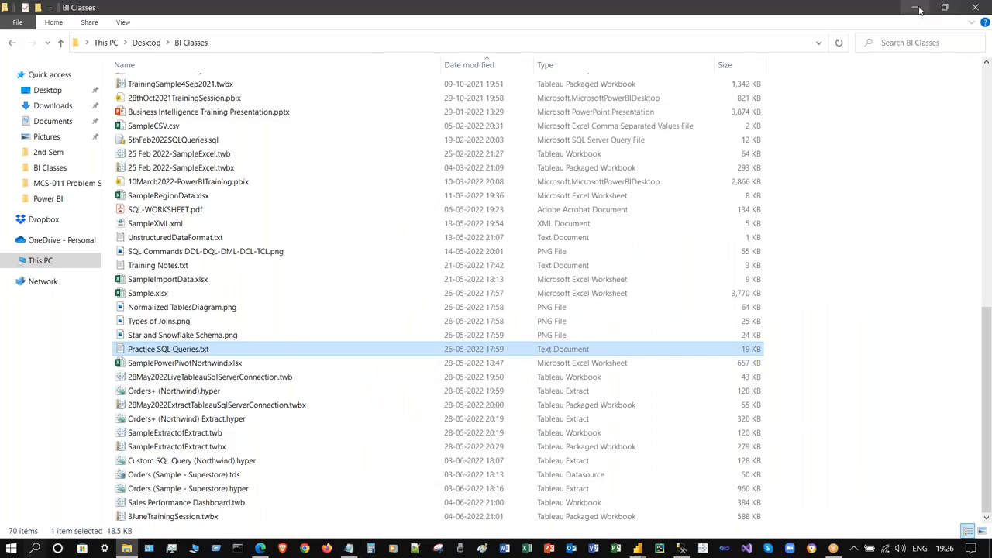
- Replace the old select top 500 Orders line with the pasted Northwind join query and run it
key(alt+Tab)
text(Select o.OrderID, o.CustomerID, o.OrderDate, o.ShipVia, o.ShipRegion, o.ShipCity, o.ShipCountry, c.CompanyName, c.ContactName, c.Region, c.City, c.Country, od.ProductID, od.Quantity, p.ProductName, p.QuantityPerUnit, p.SupplierID, p.UnitPrice, p.CategoryID, ct.CategoryName, ct.Description from Customers as c inner join Orders as o on o.CustomerID = c.CustomerID inner join [Order Details] od on od.OrderID = o.OrderID inner join Products p on od.ProductID = p.ProductID inner join Categories ct on ct.CategoryID = p.CategoryID)
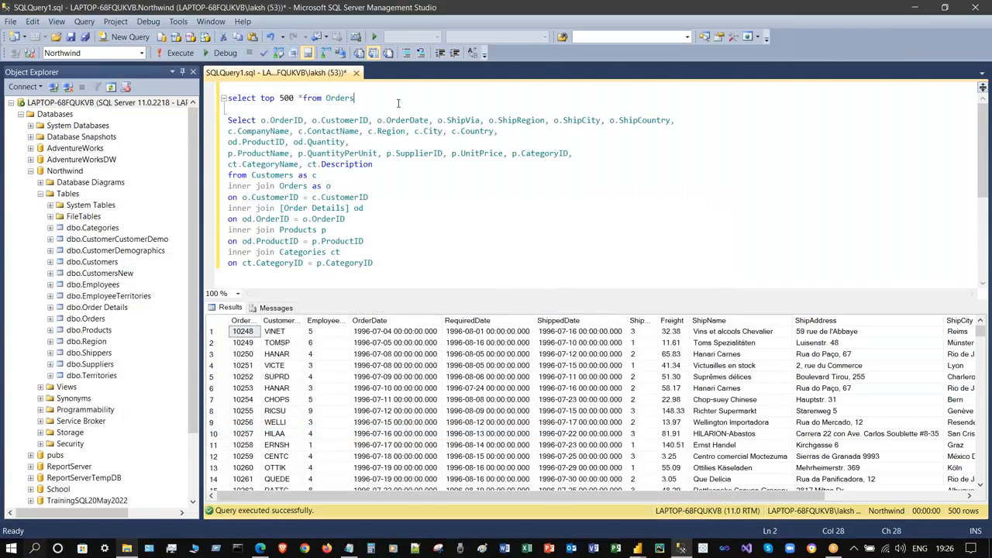
drag(353, 98, 228, 98)
key(Delete)
click(368, 164)
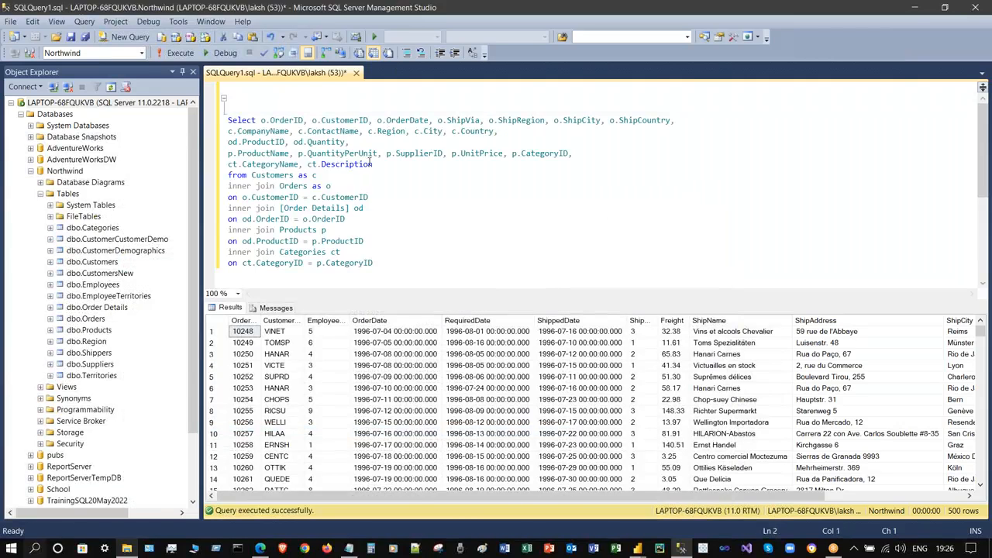
key(F5)
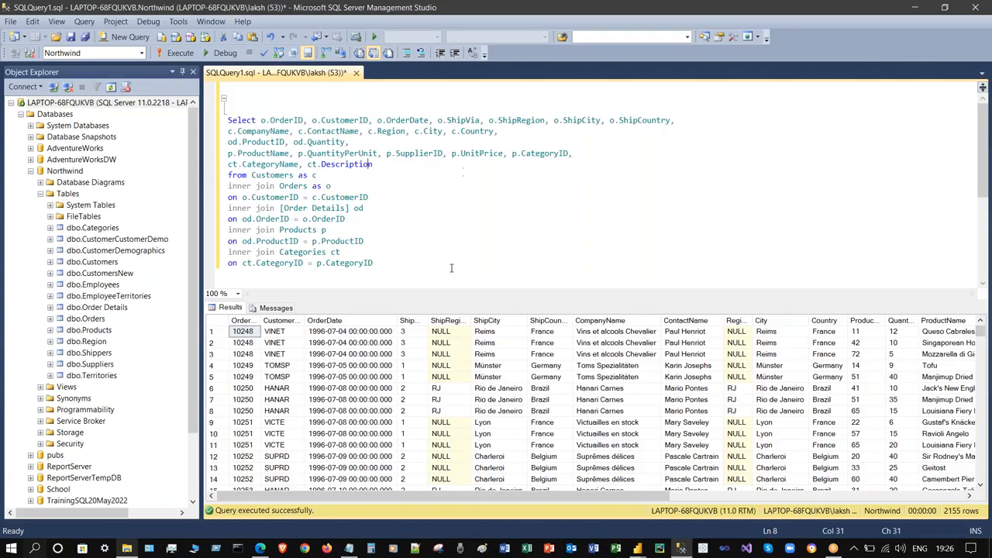
- Try adding DISTINCT, undo it after the error, and rerun the query for 2155 rows
click(257, 121)
text(distinct)
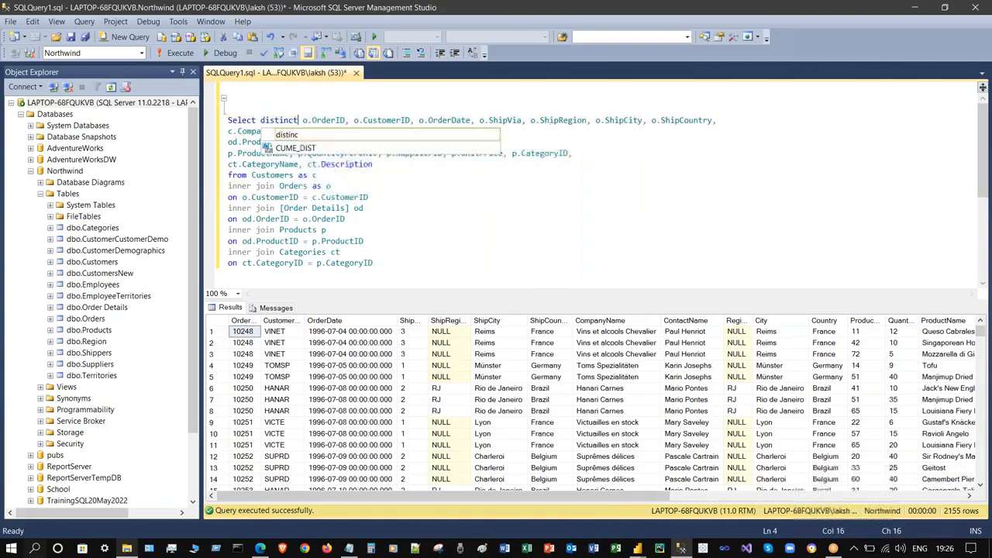
click(427, 186)
key(F5)
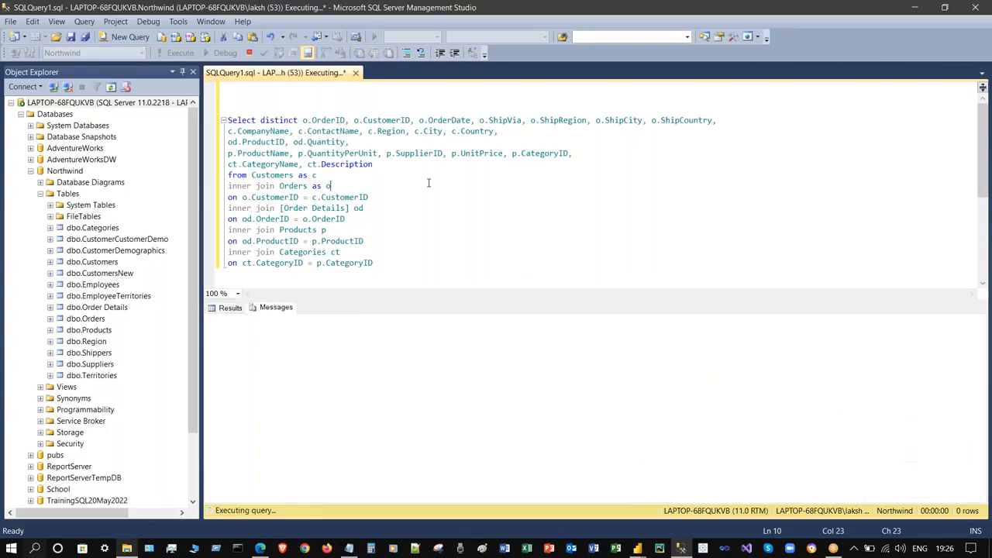
key(ctrl+z)
click(434, 209)
key(F5)
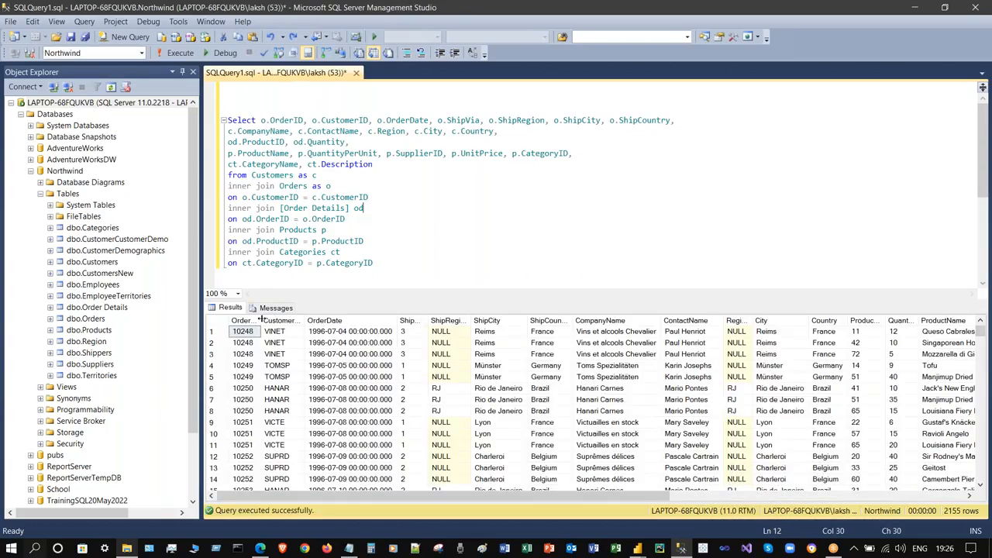
- Autofit the OrderID and CustomerID result columns and review the query text
double_click(270, 320)
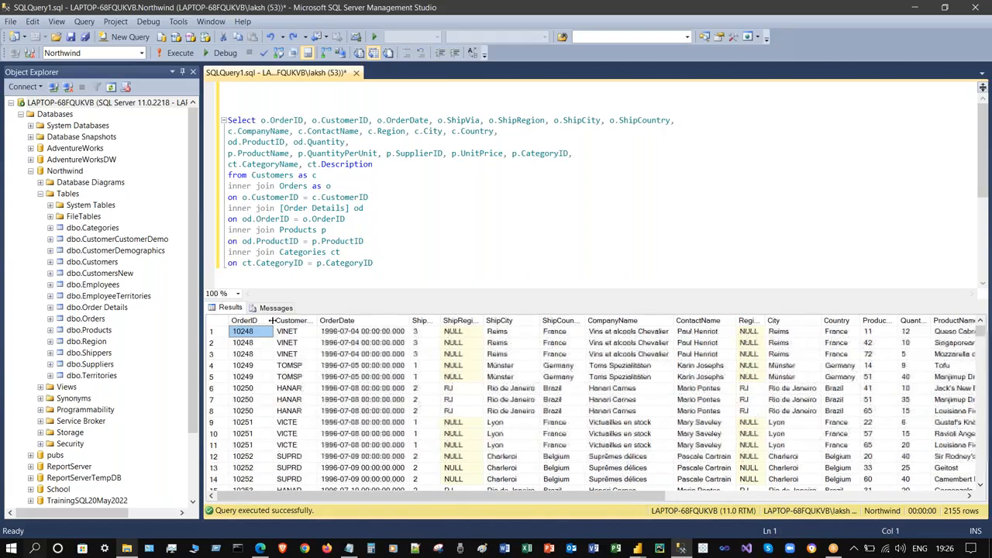
double_click(317, 320)
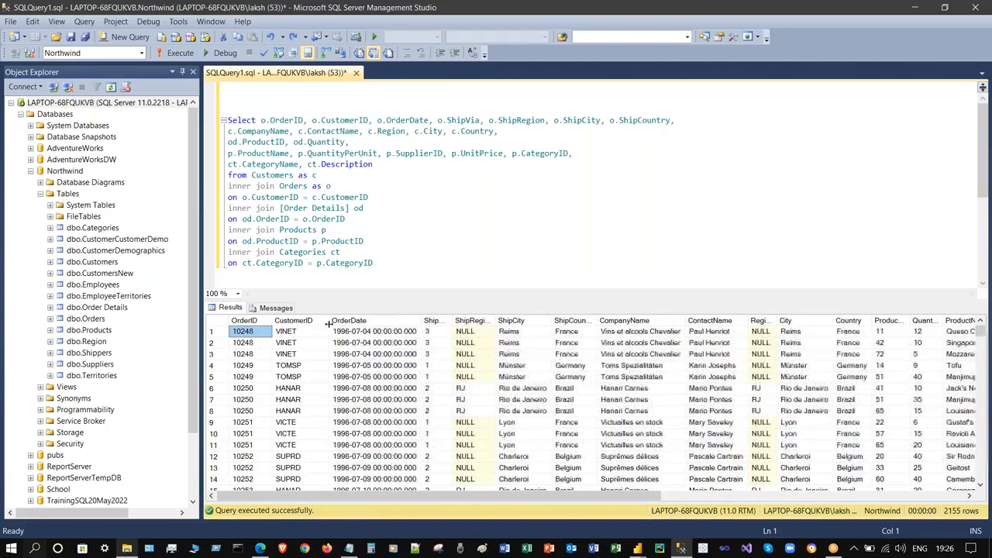
drag(374, 263, 227, 120)
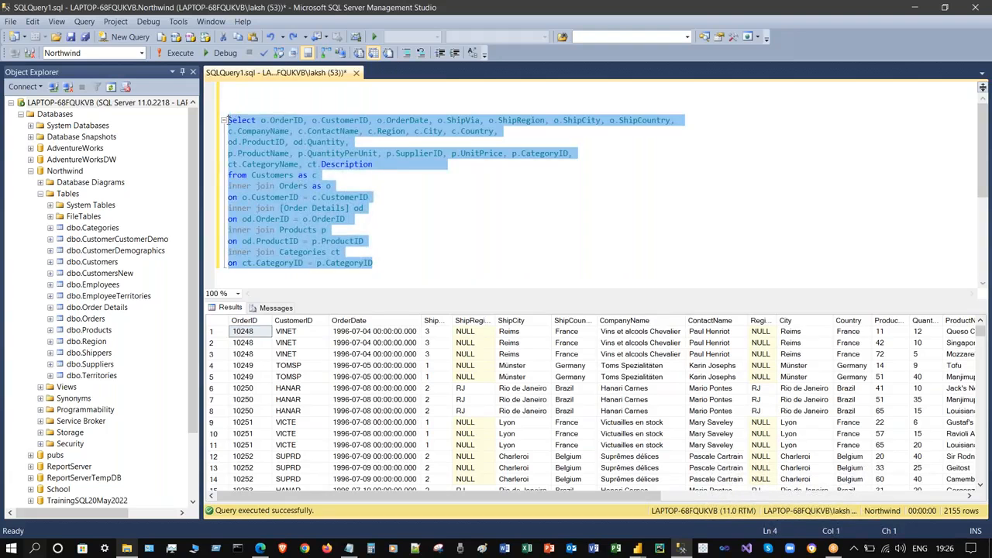
click(543, 186)
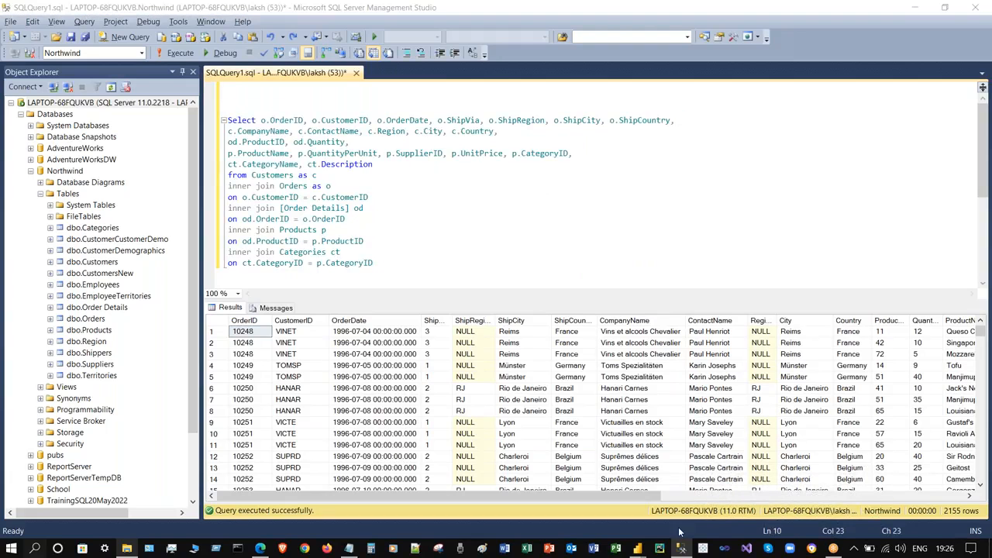
- Return to the Power BI training report and delete the Orders table from the model
key(alt+Tab)
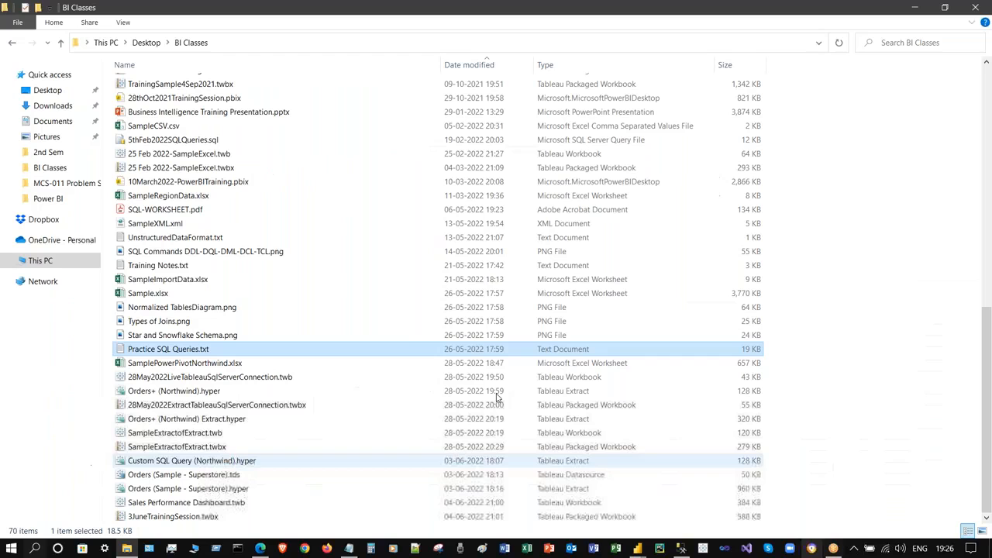
mouse_move(638, 549)
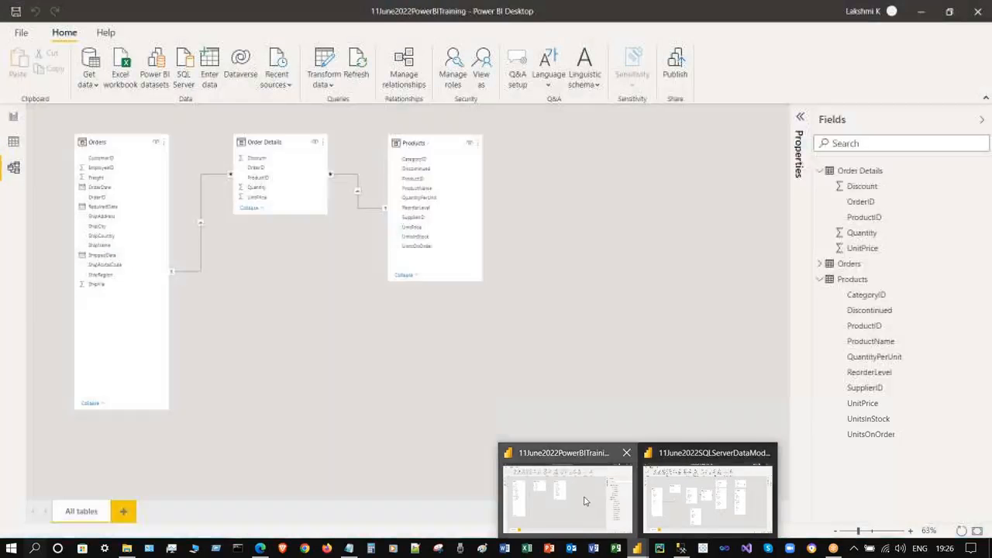
click(585, 501)
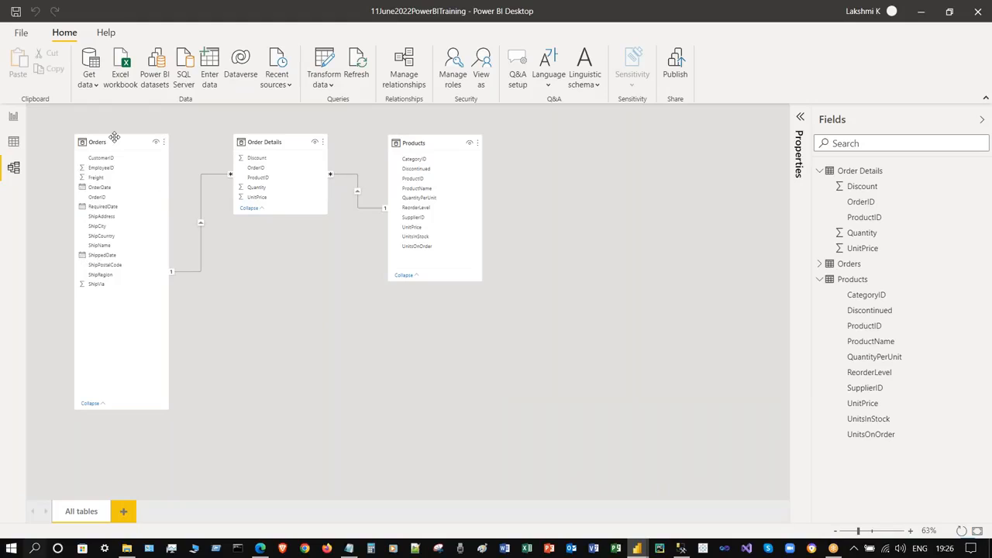
click(164, 143)
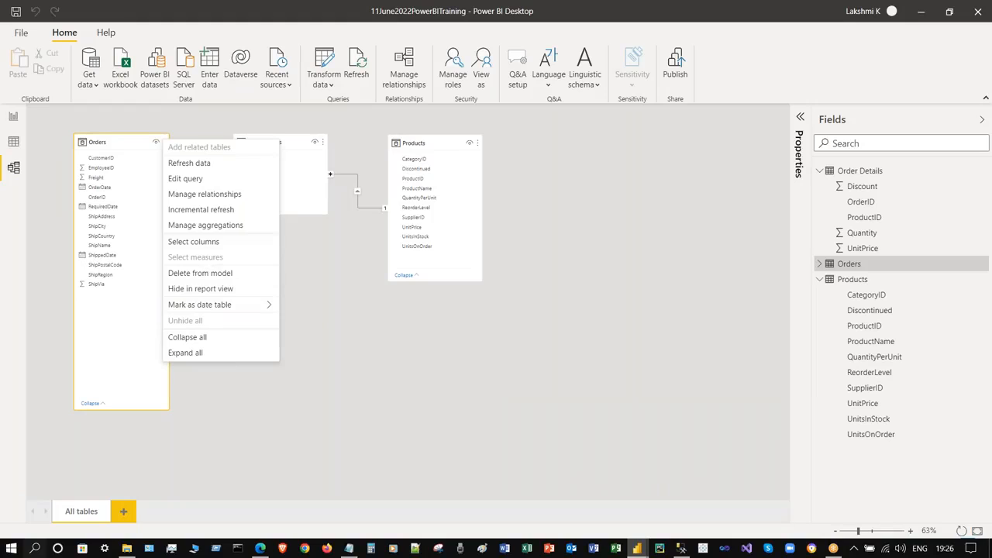
click(200, 273)
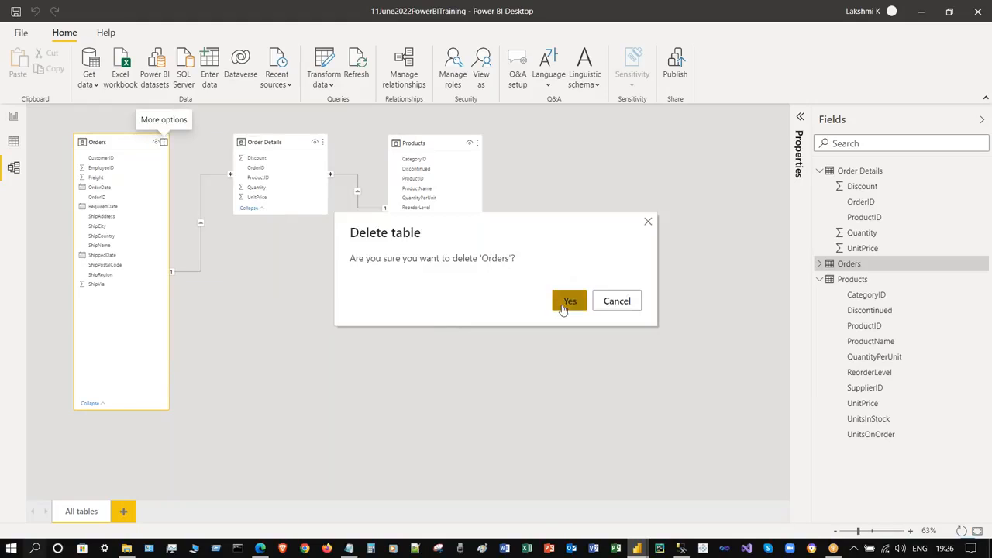
click(563, 307)
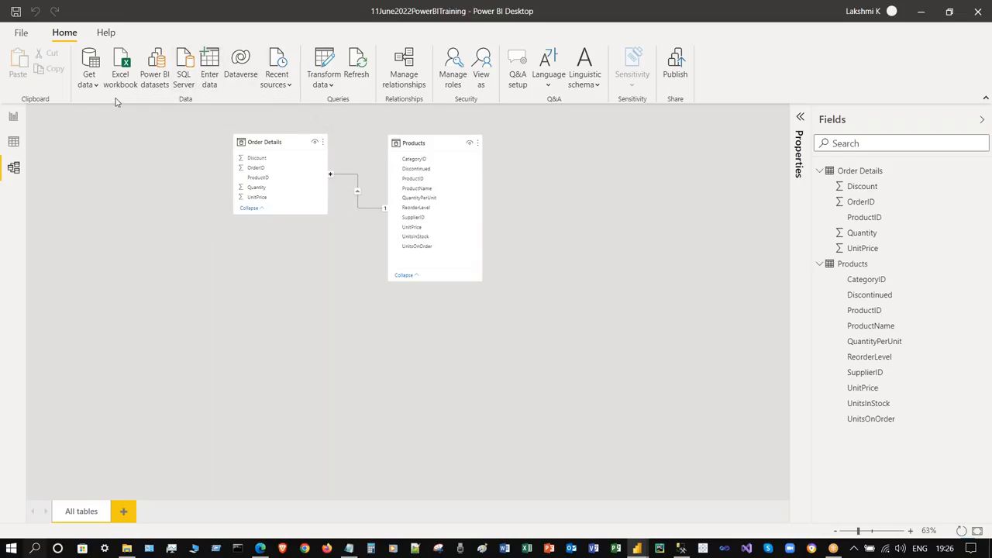
click(97, 78)
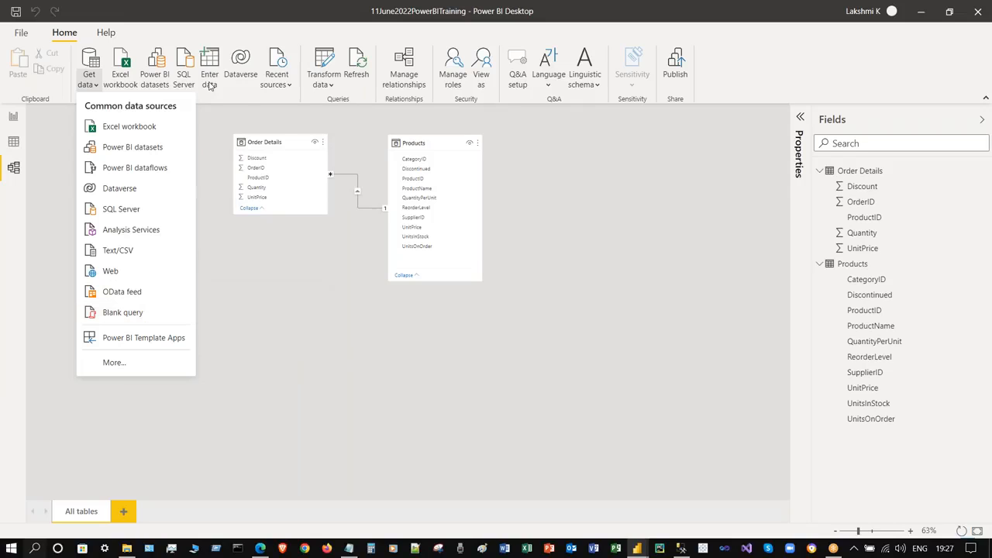
- Connect to the Northwind SQL Server database in Import mode with the pasted join query as SQL statement
click(239, 111)
click(180, 62)
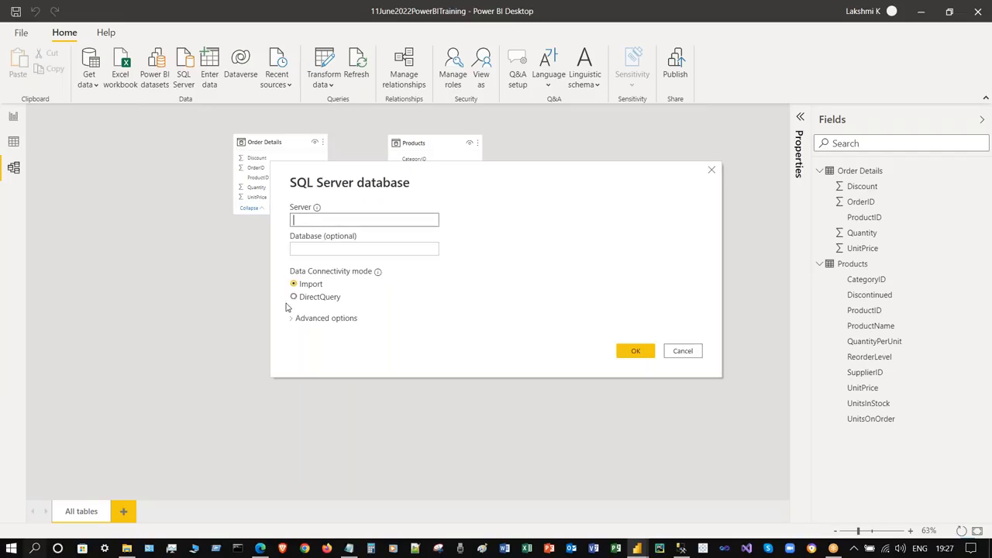
click(319, 248)
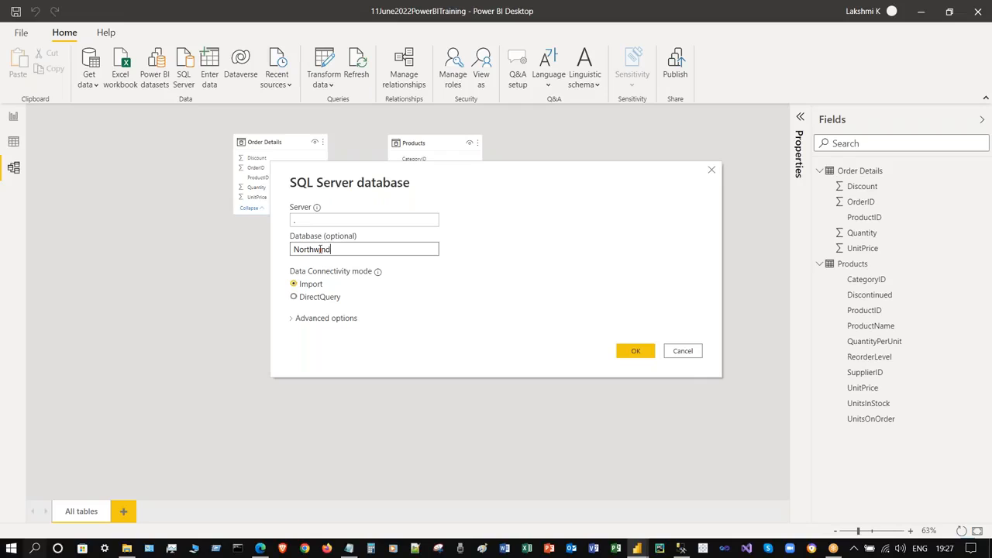
click(319, 297)
click(318, 318)
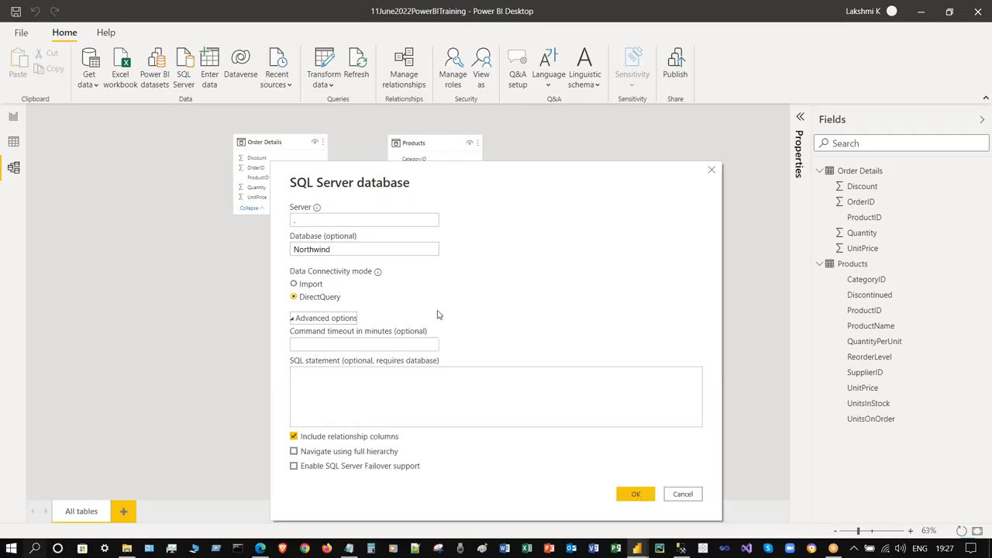
click(394, 390)
click(306, 284)
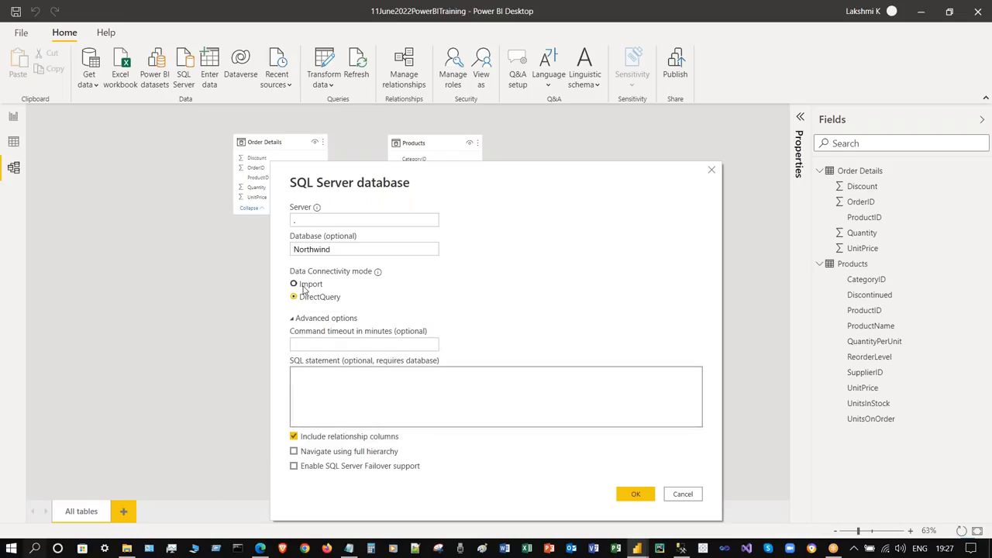
click(378, 375)
key(ctrl+v)
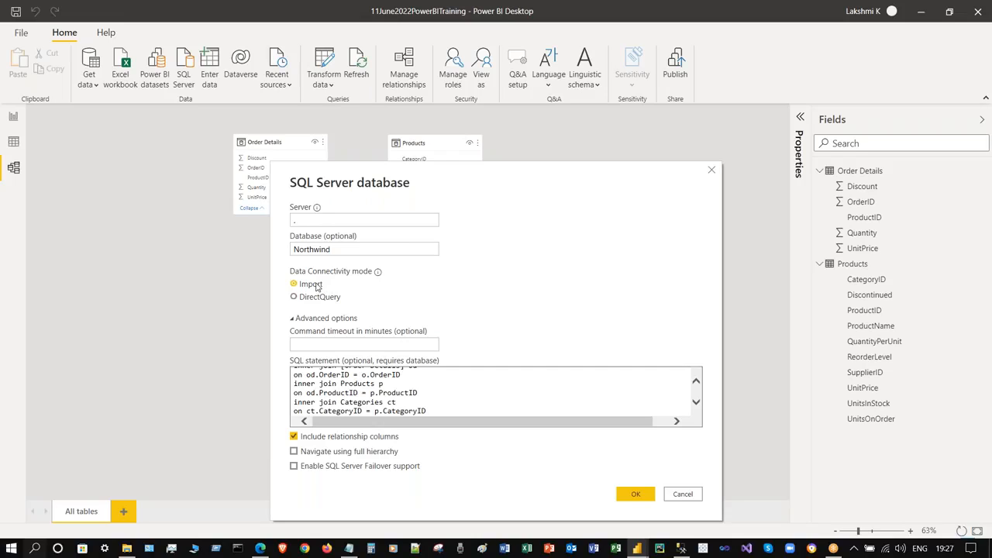
- Confirm the connection and load the join query's preview rows as the Query1 table
mouse_move(378, 275)
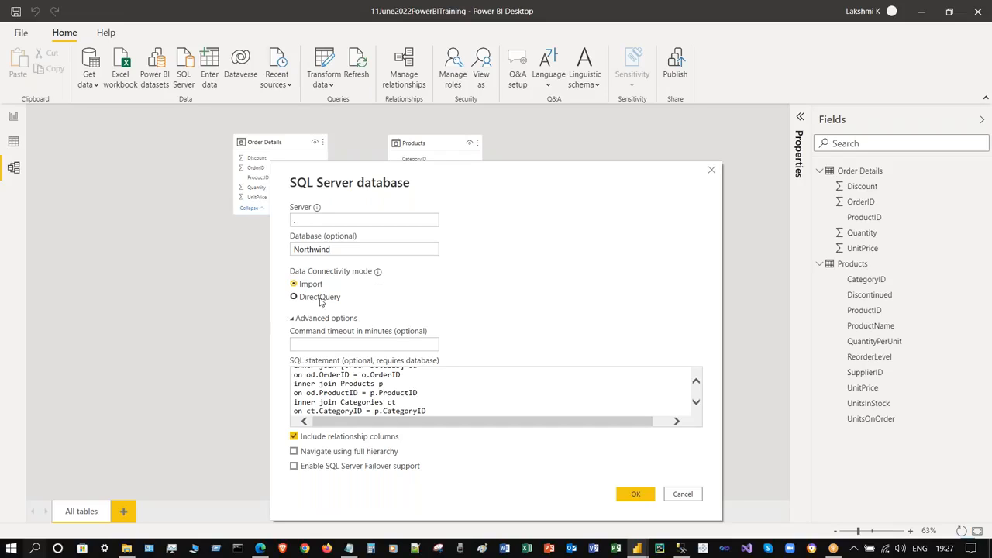
double_click(695, 382)
double_click(696, 382)
double_click(696, 382)
double_click(695, 382)
double_click(696, 382)
click(696, 382)
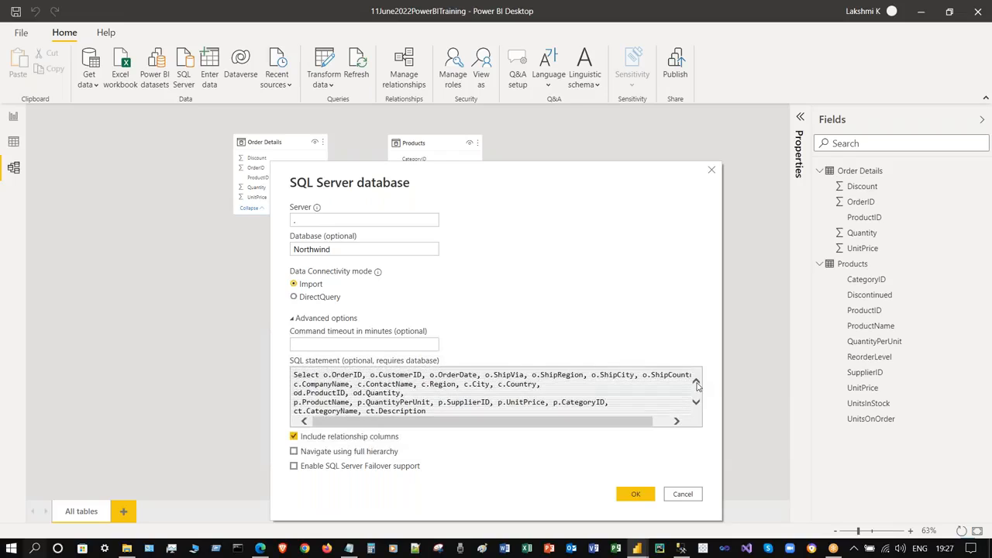
click(636, 494)
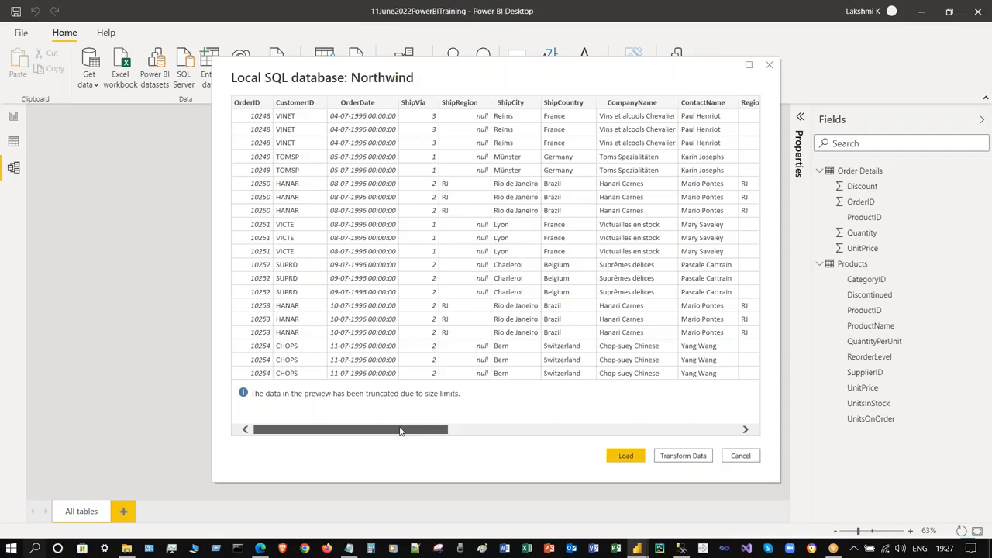
drag(400, 432, 624, 464)
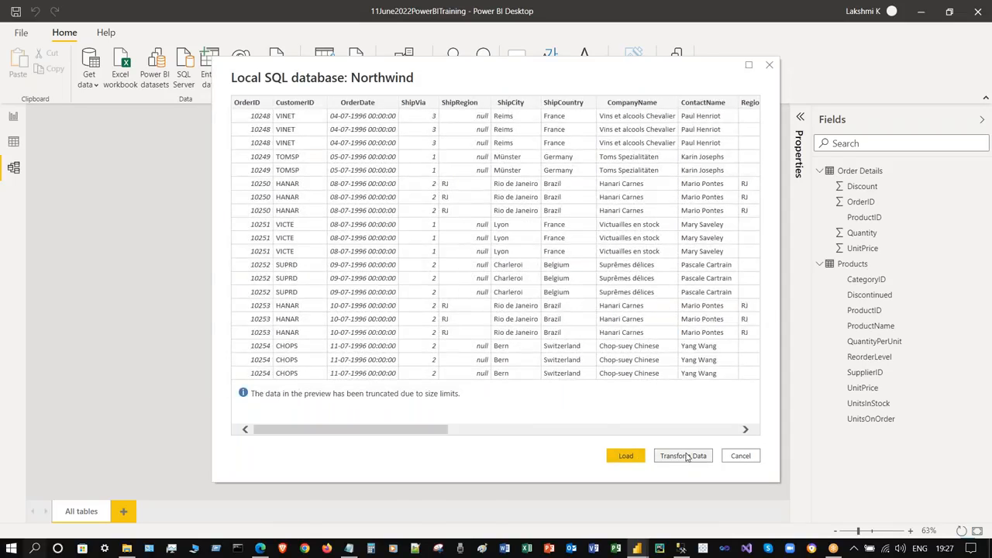
click(624, 455)
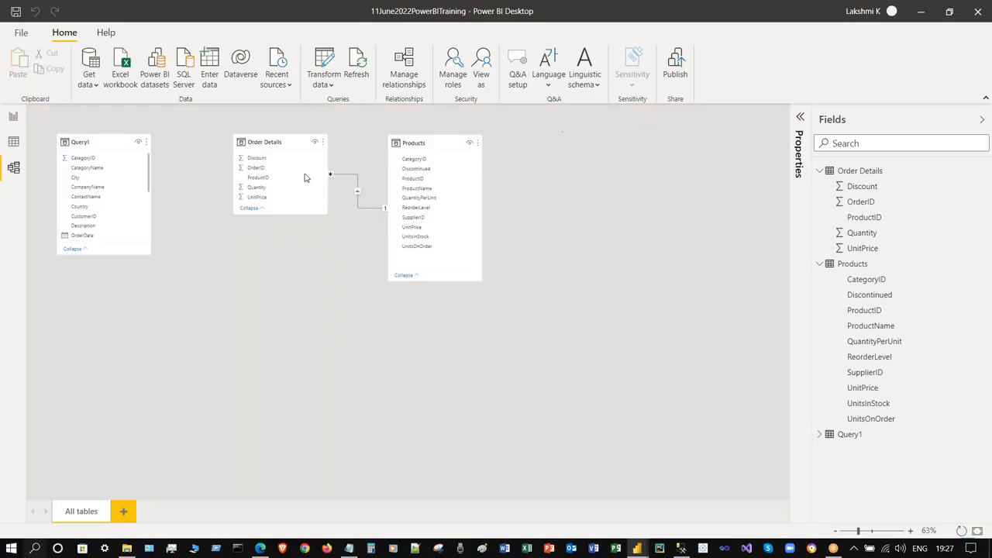
- Stretch the Query1 card in the diagram so every field is listed
click(102, 251)
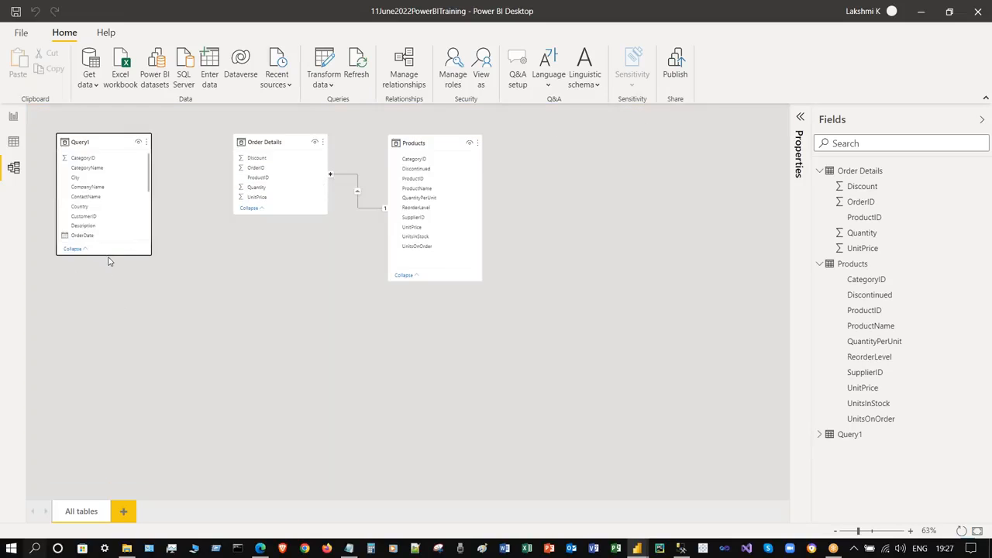
drag(107, 254, 116, 400)
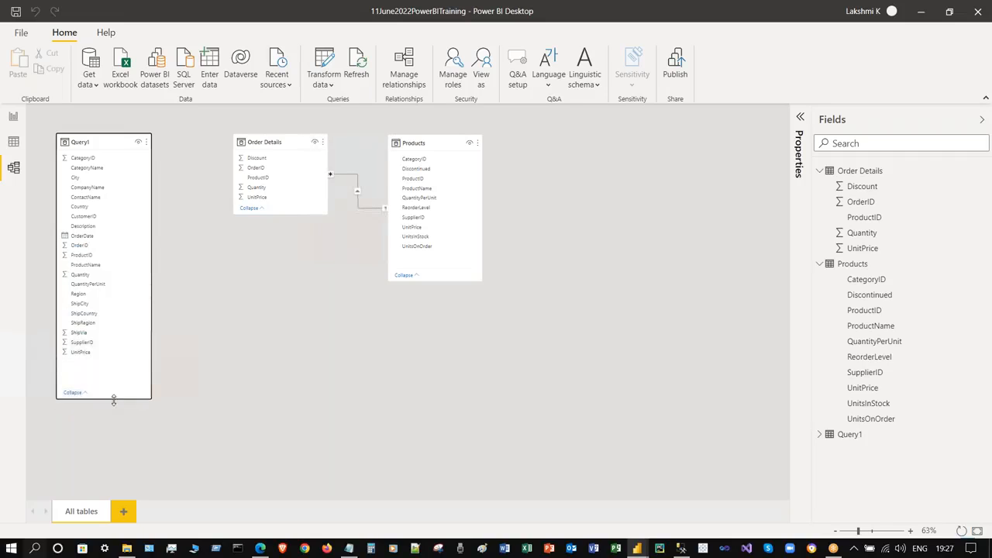
click(261, 329)
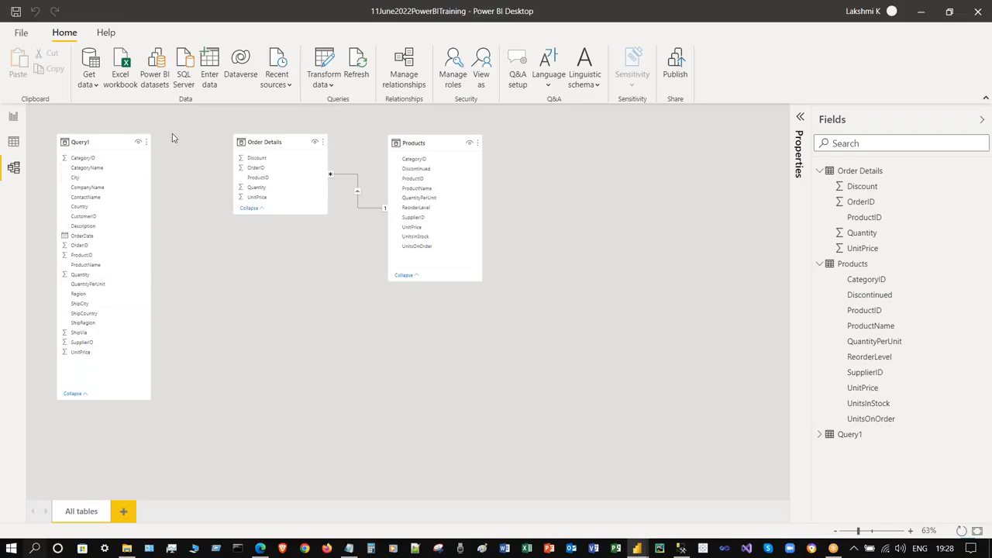
- Rename Query1 to Orders in the Fields pane and trim the card's height
right_click(979, 433)
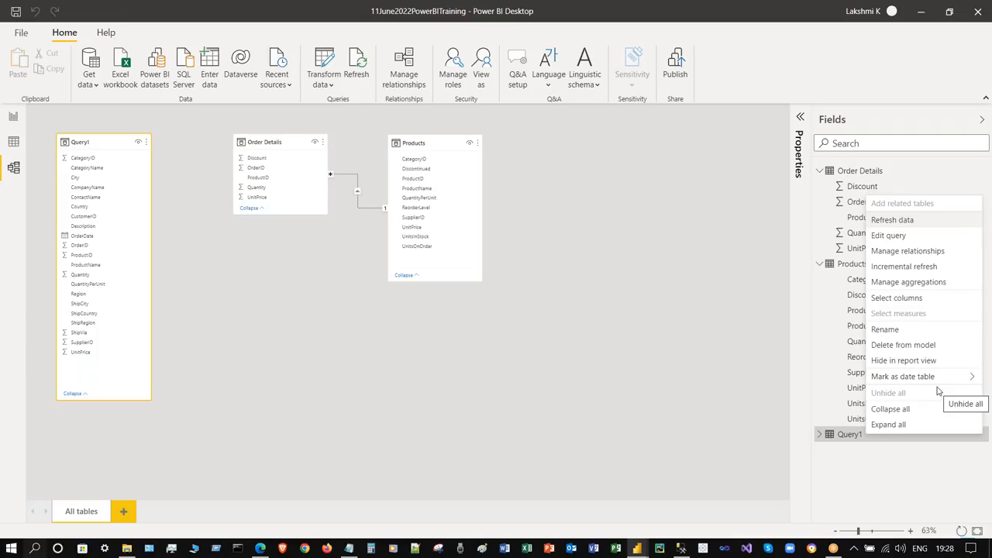
click(919, 331)
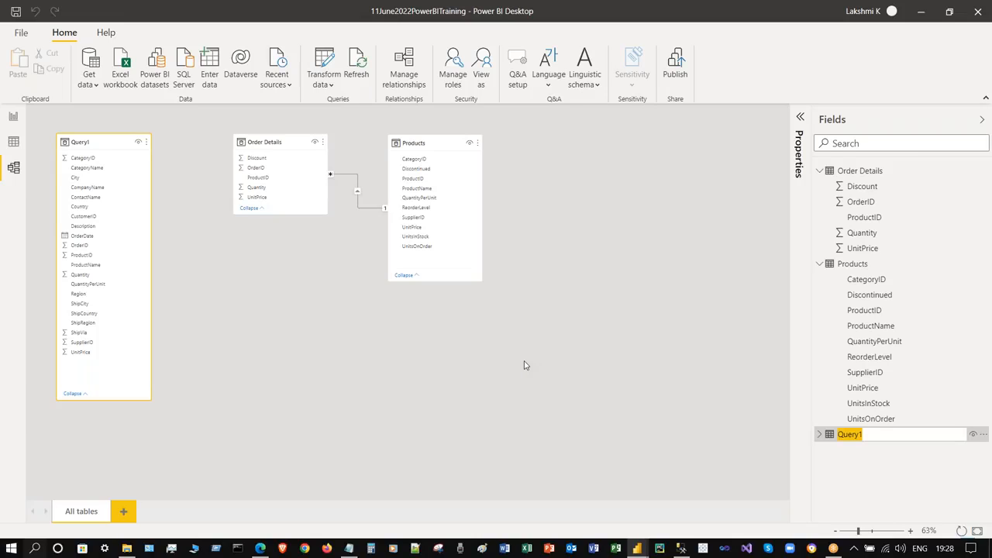
text(Orders)
key(Return)
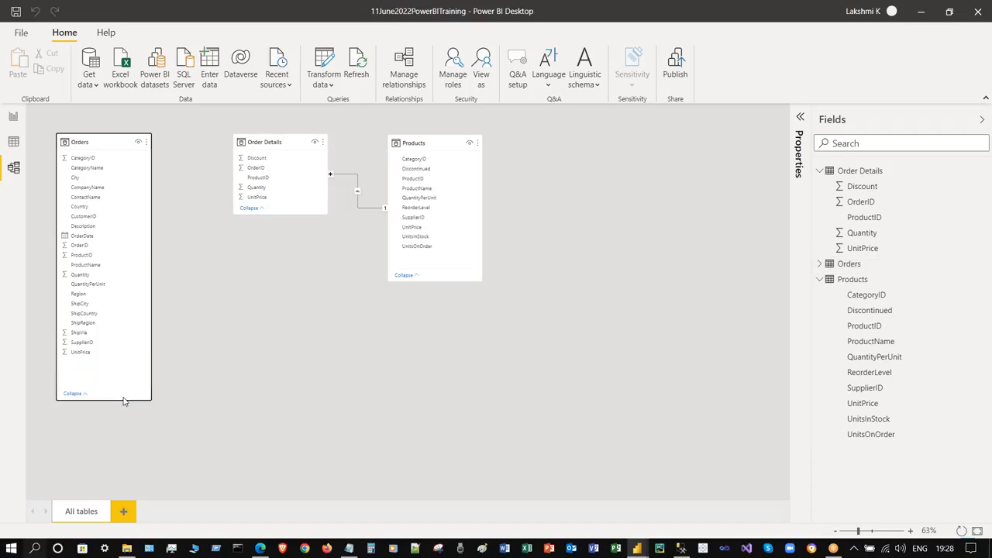
mouse_move(128, 400)
mouse_down()
mouse_move(126, 372)
mouse_move(129, 384)
mouse_up()
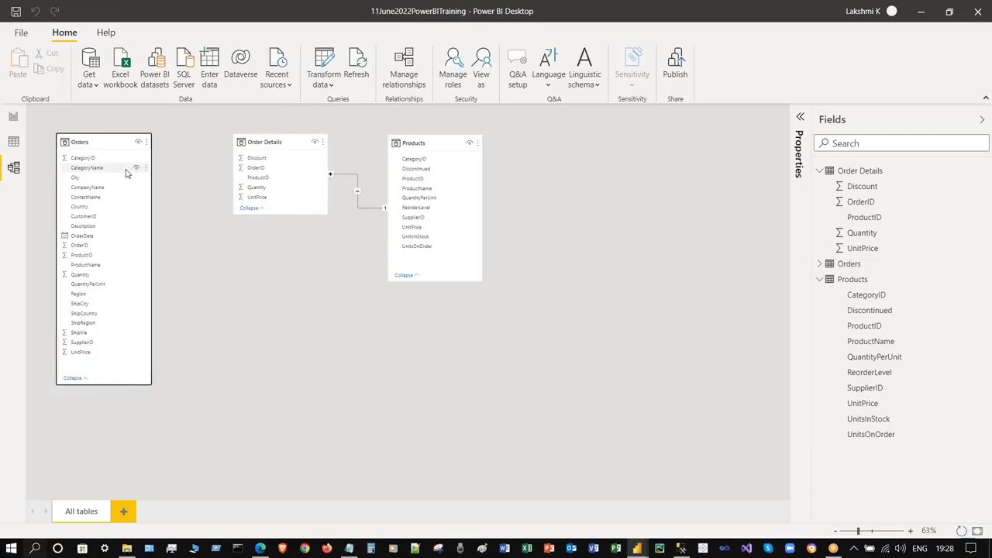
- Try a new relationship and Autodetect in Manage relationships, then close the dialog
click(404, 68)
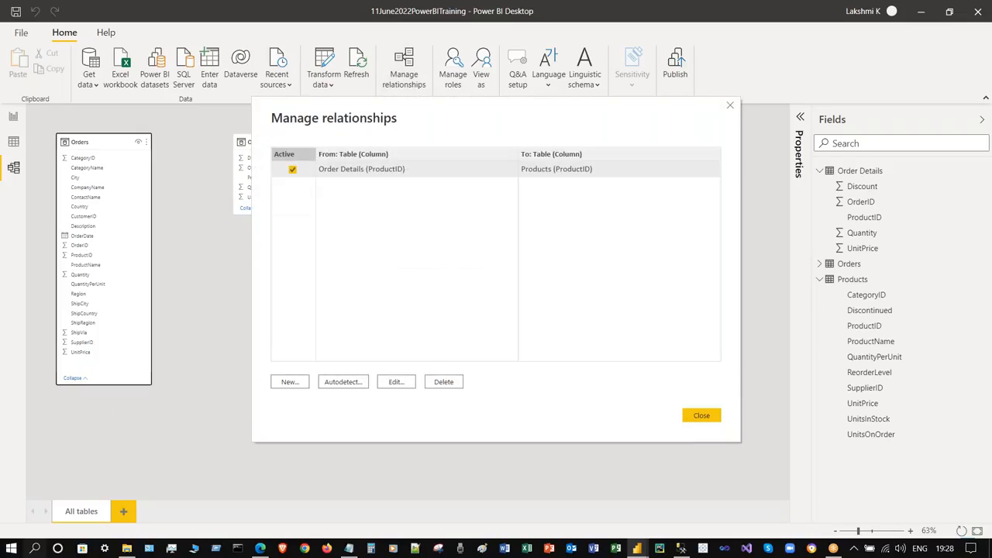
click(297, 382)
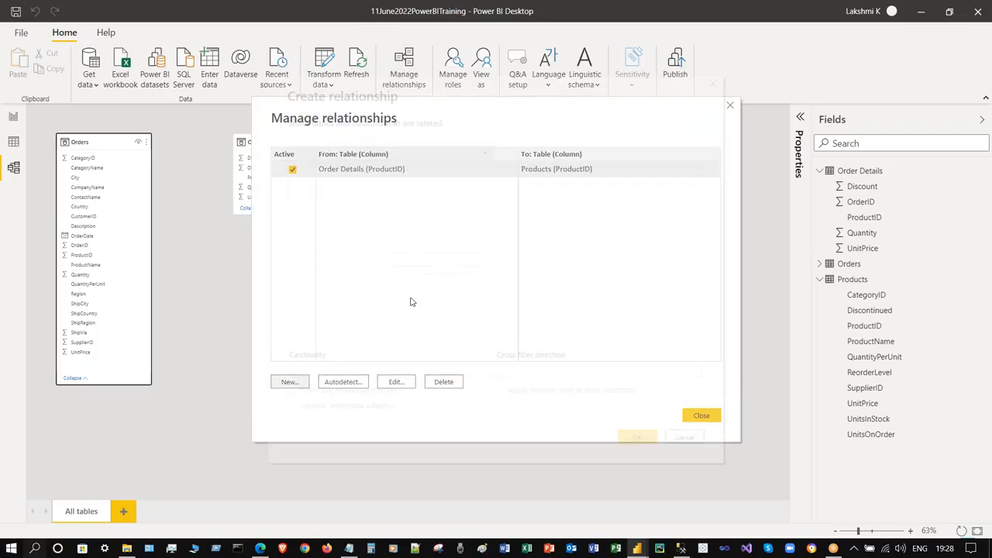
click(684, 438)
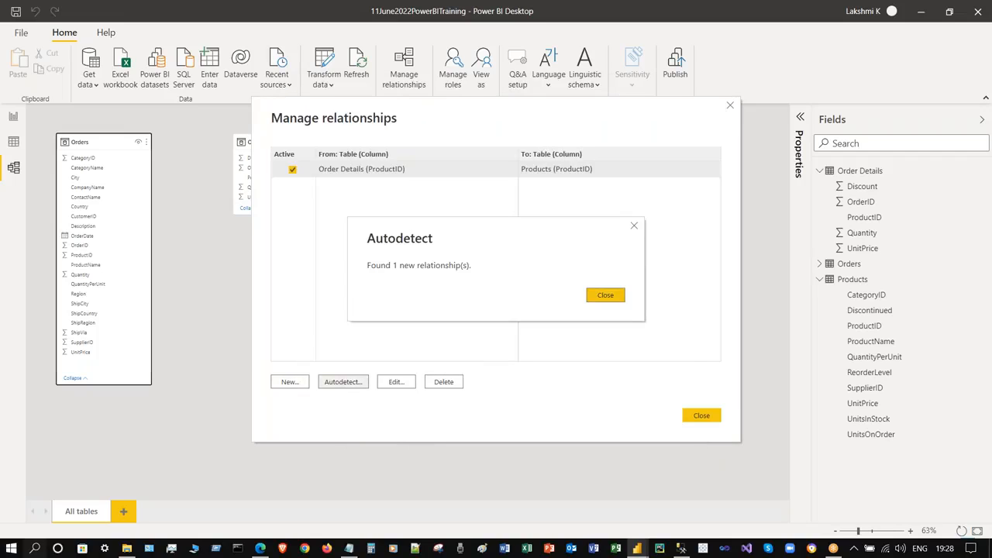
click(603, 298)
click(697, 416)
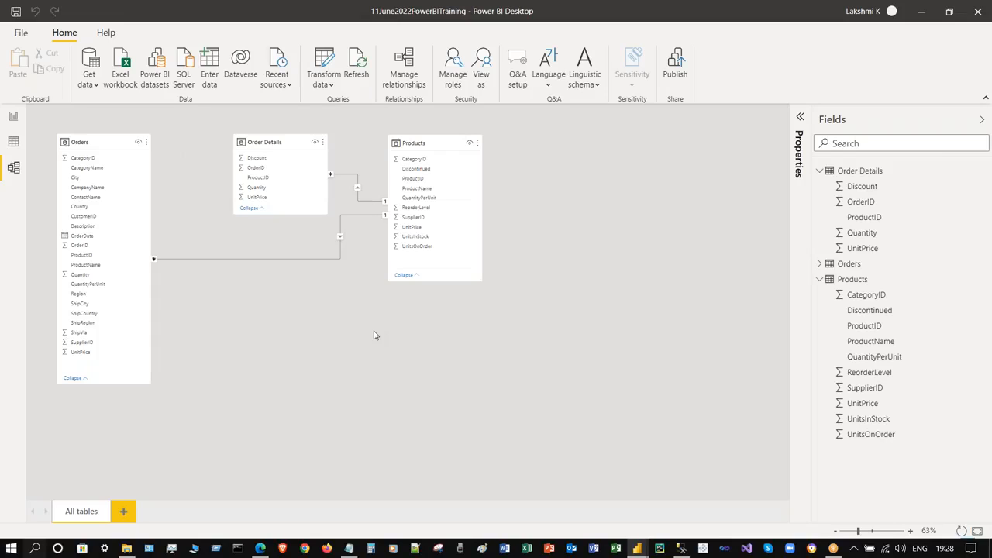
- Edit the Order Details relationship, switching its related table from Products to Orders
click(400, 74)
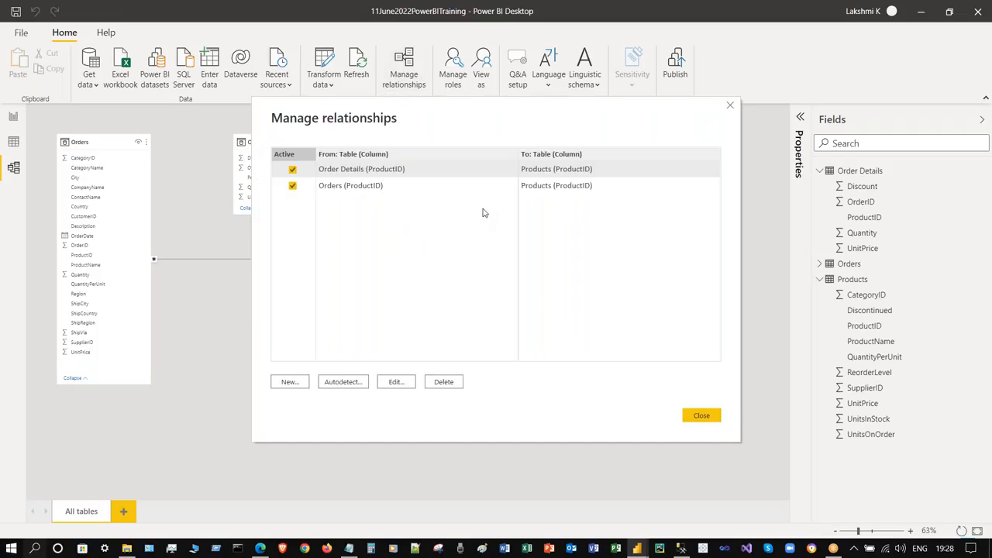
click(396, 382)
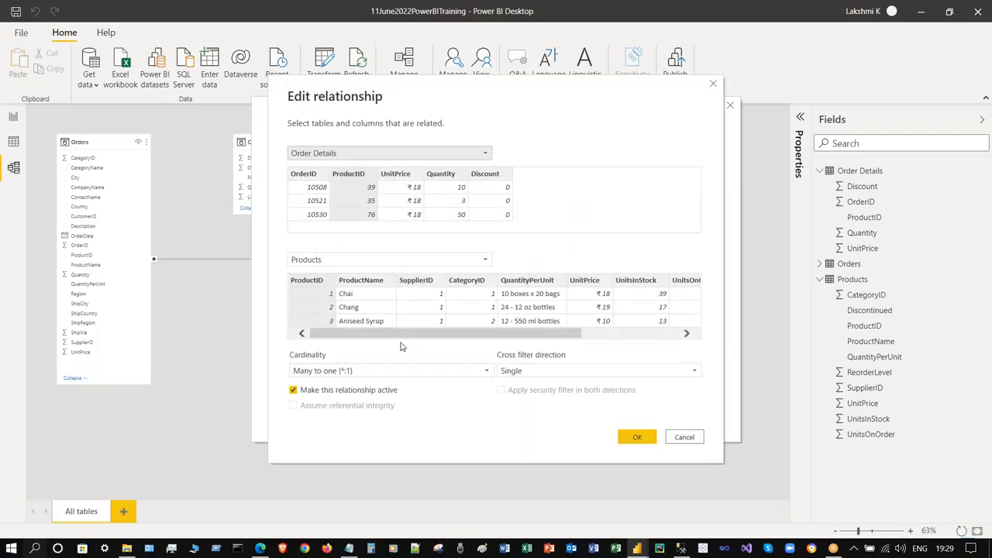
click(358, 173)
drag(451, 334, 383, 331)
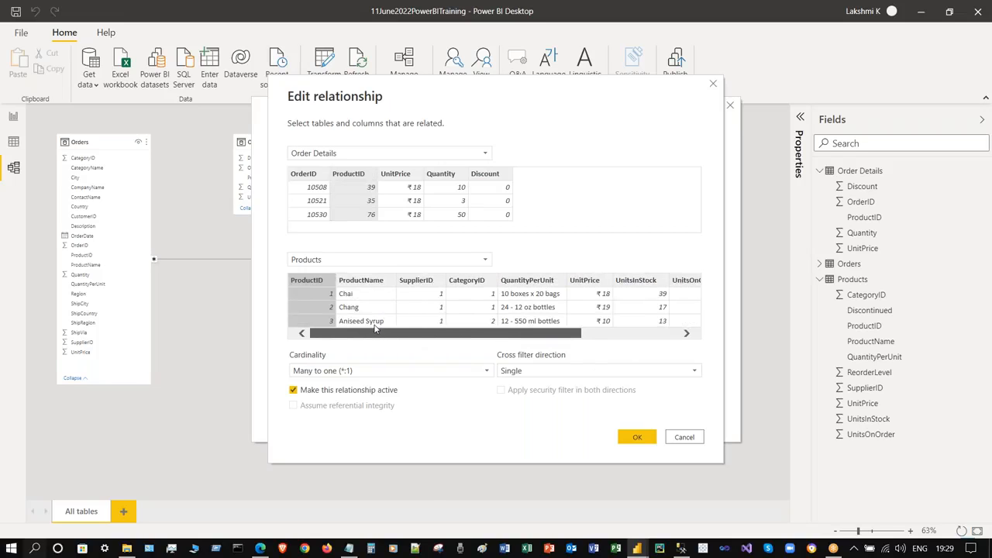
click(360, 260)
click(358, 285)
click(358, 261)
click(357, 273)
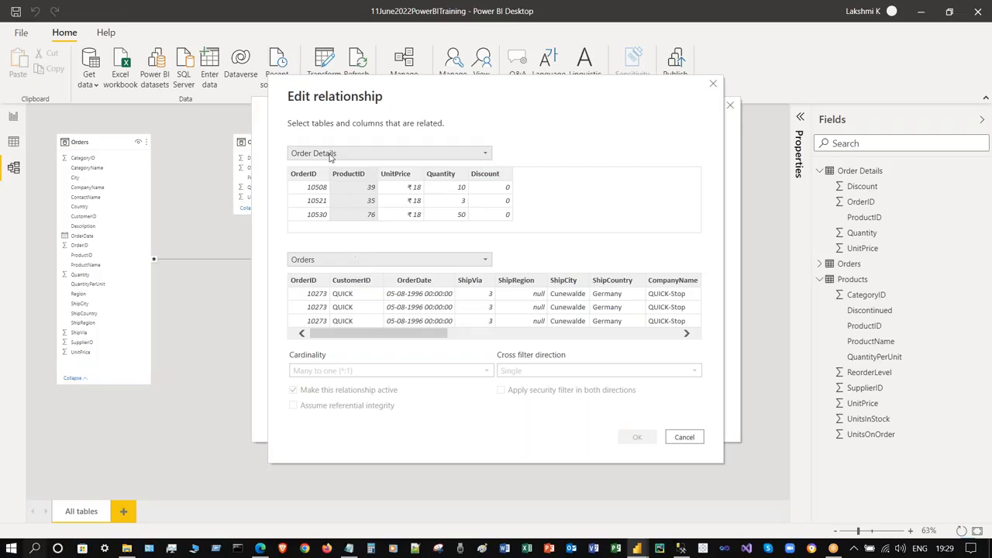
- Match Order Details to Orders on OrderID and confirm the relationship
click(330, 154)
click(380, 164)
click(310, 187)
click(313, 296)
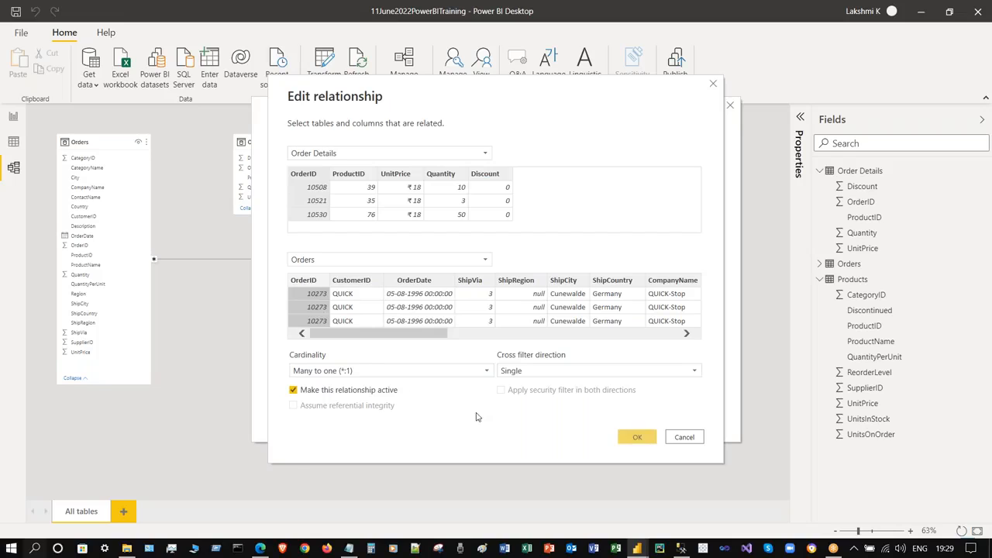
click(639, 488)
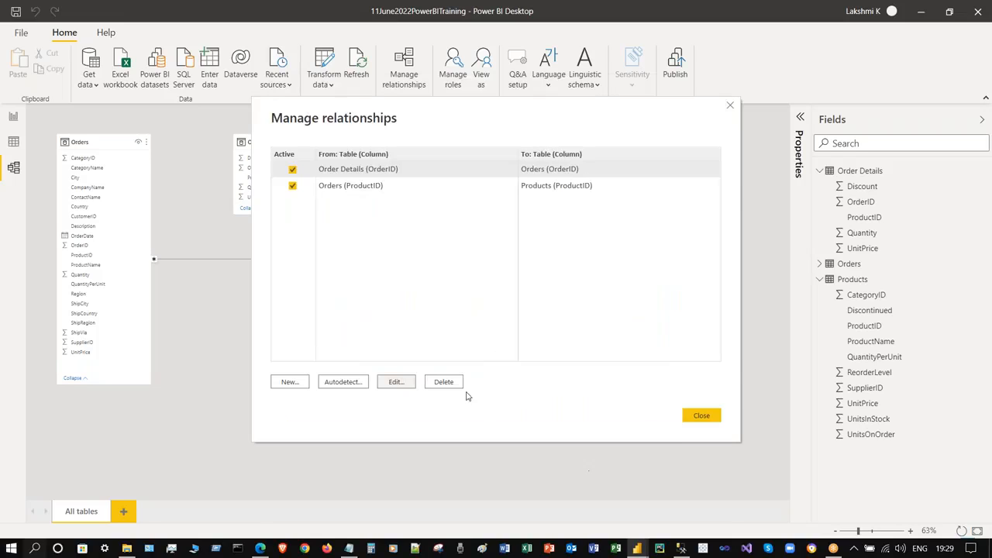
click(702, 415)
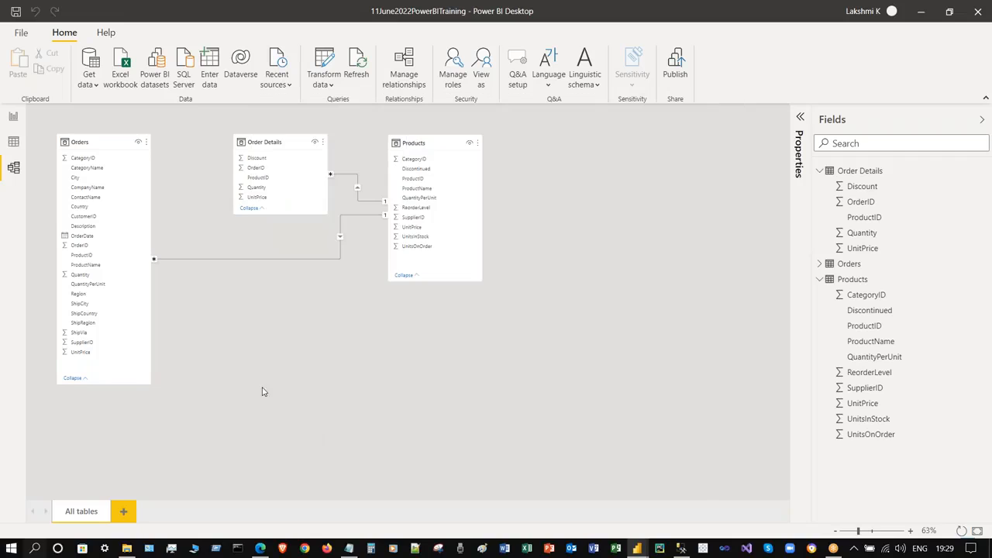
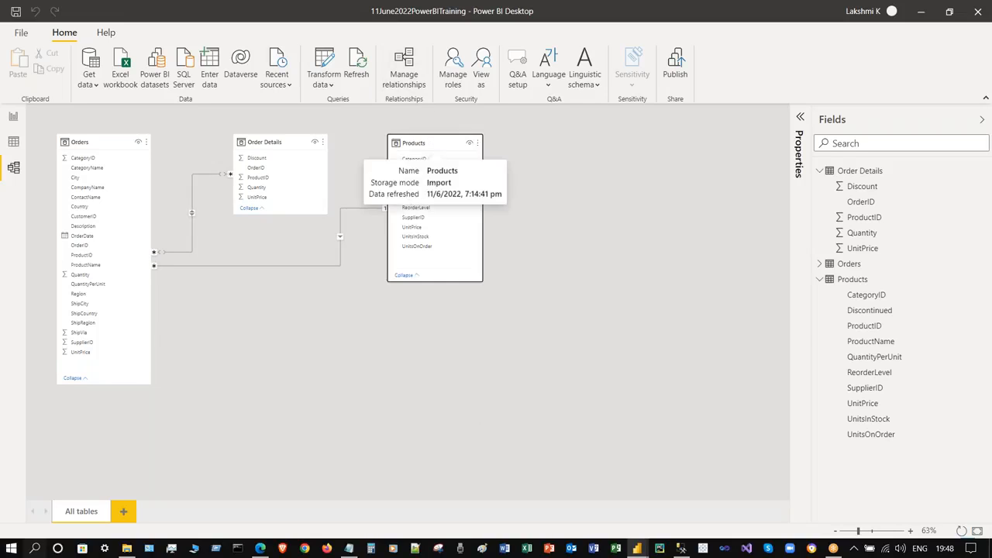
- Delete the Products and Order Details tables from the model, confirming each deletion
right_click(433, 141)
click(492, 276)
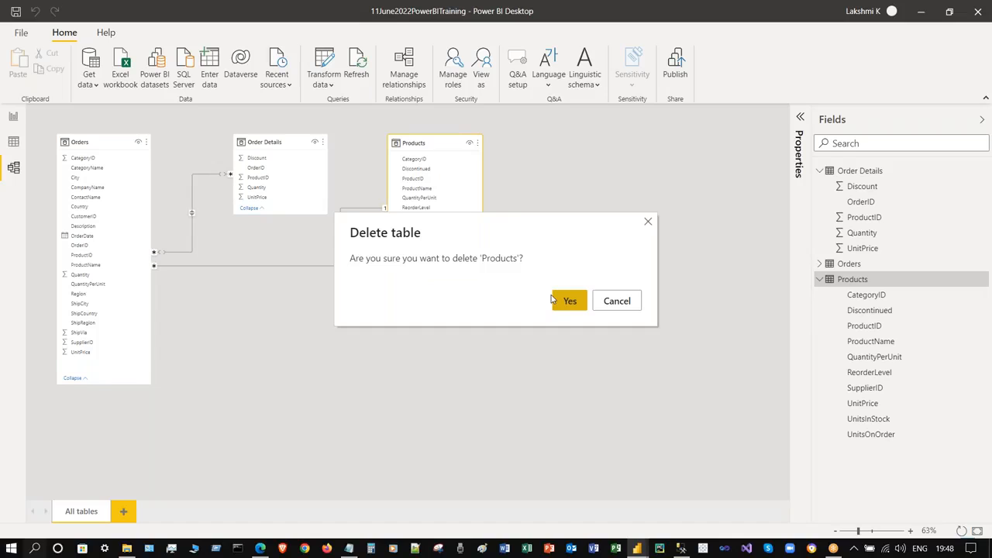
click(572, 307)
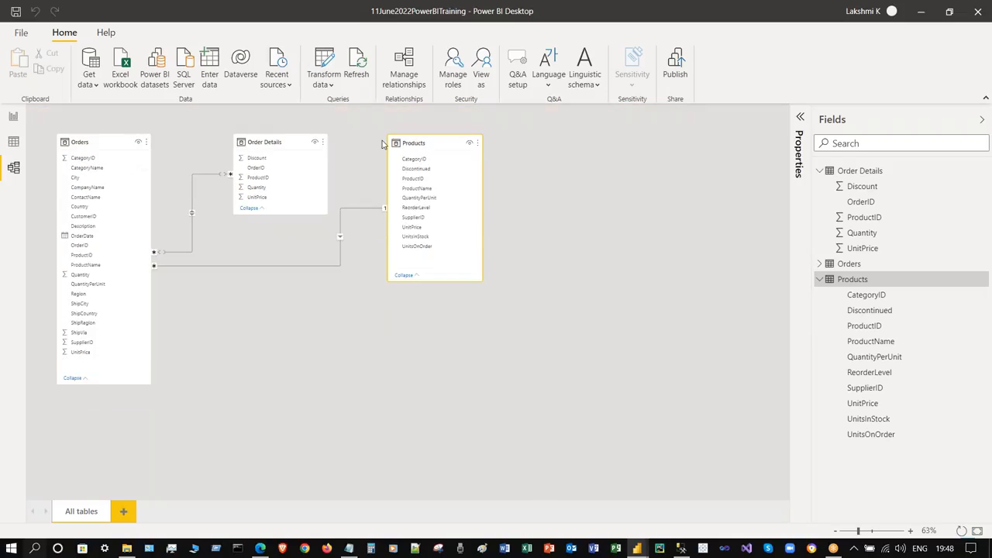
right_click(290, 143)
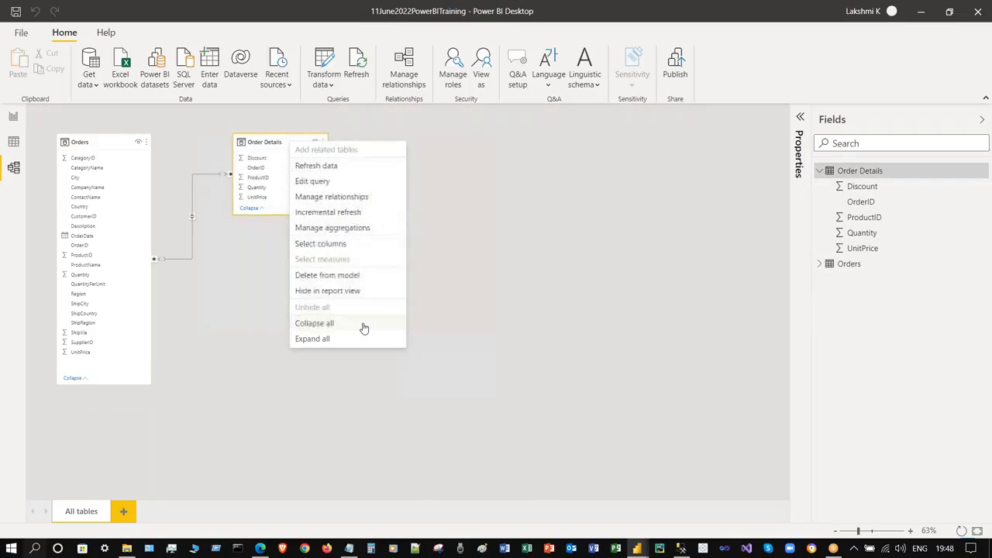
click(349, 276)
click(566, 302)
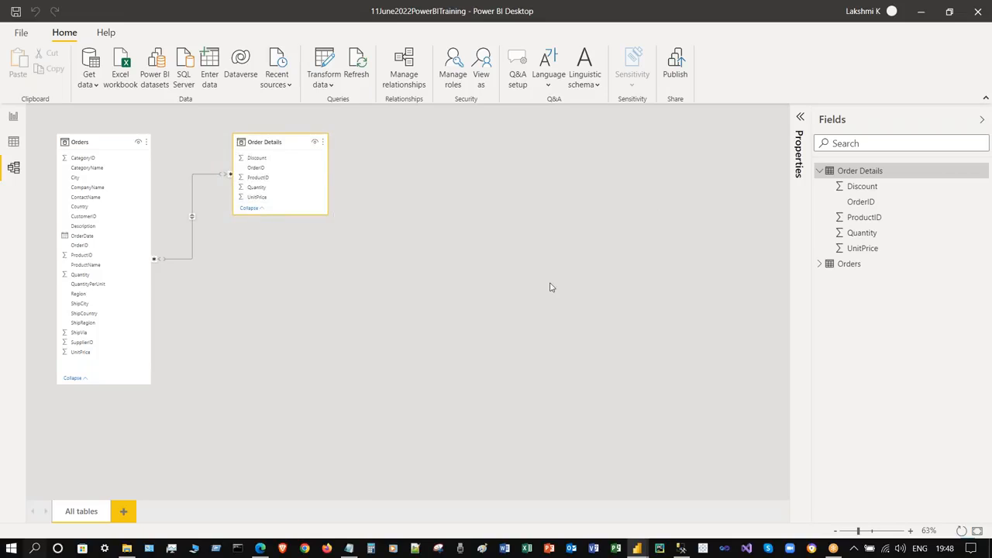
- Delete the Orders table from the model and collapse the Fields pane
right_click(107, 139)
mouse_move(168, 289)
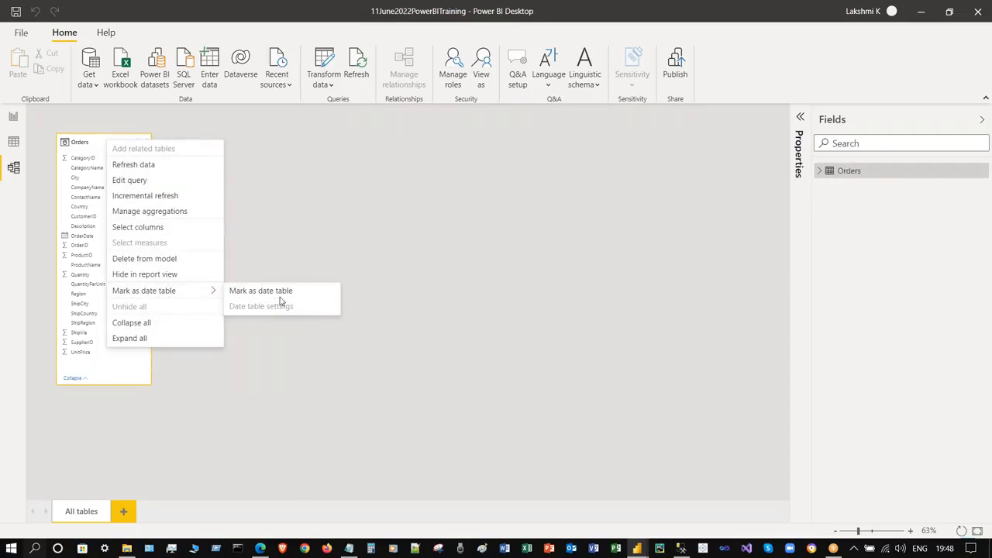
click(186, 260)
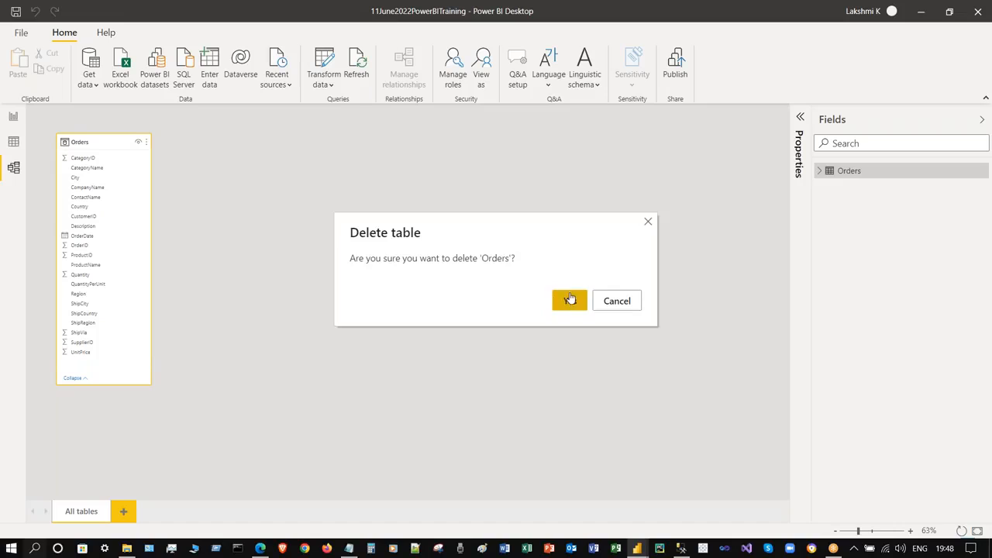
click(569, 299)
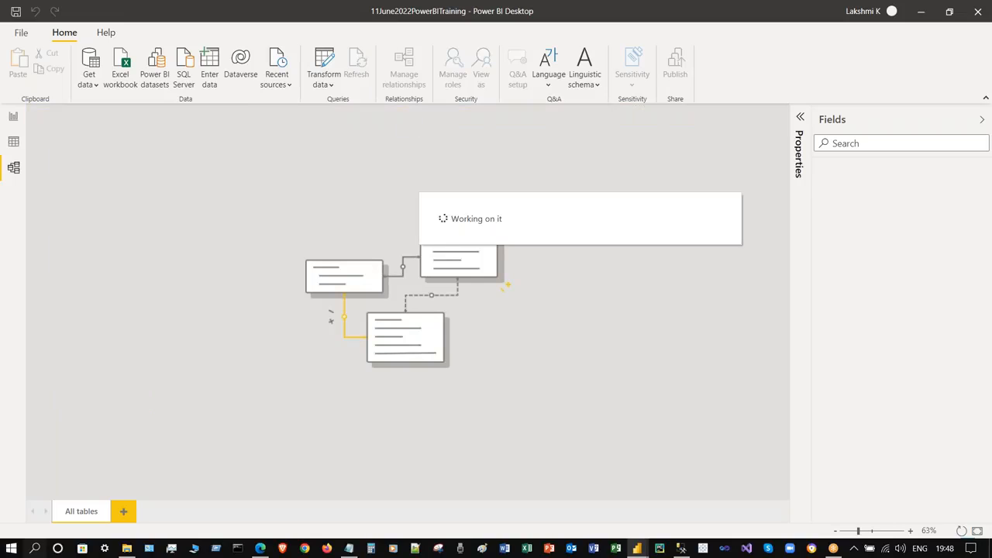
click(982, 124)
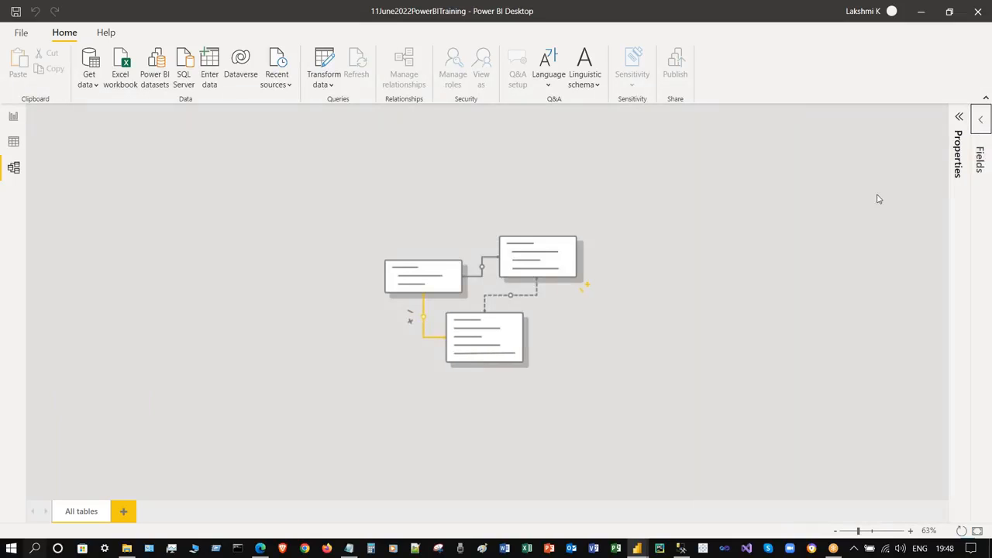
- Toggle the Fields pane and review the Recent sources list before switching to Excel
click(984, 122)
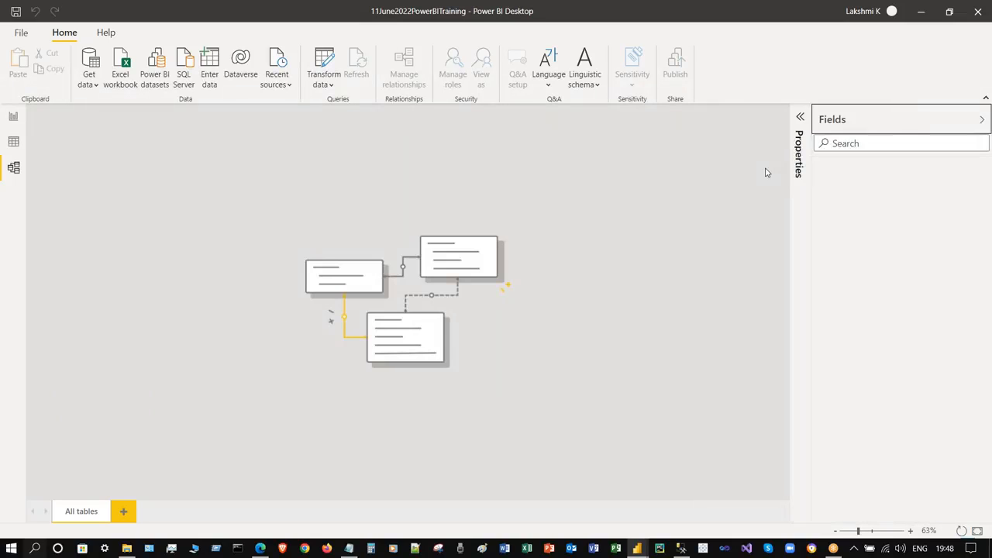
click(978, 122)
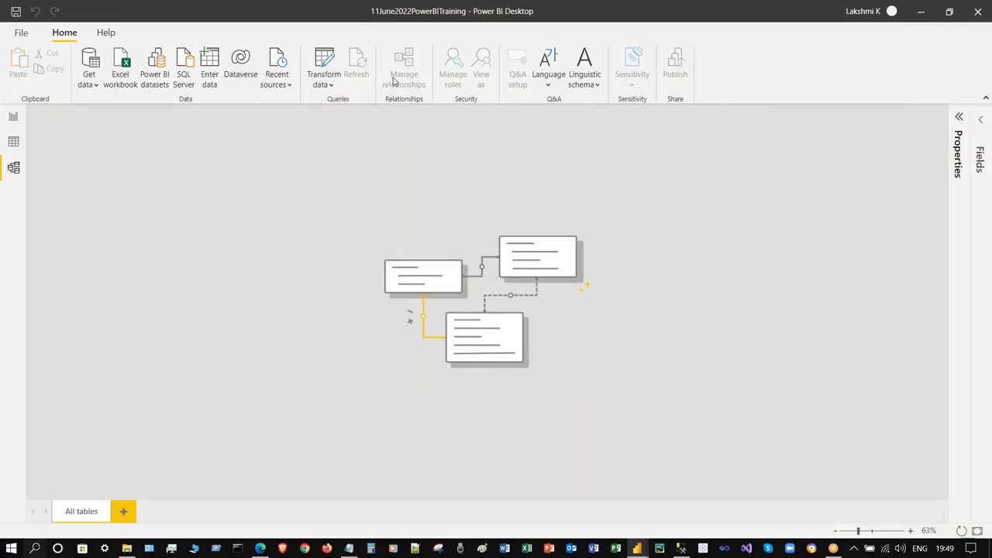
click(284, 83)
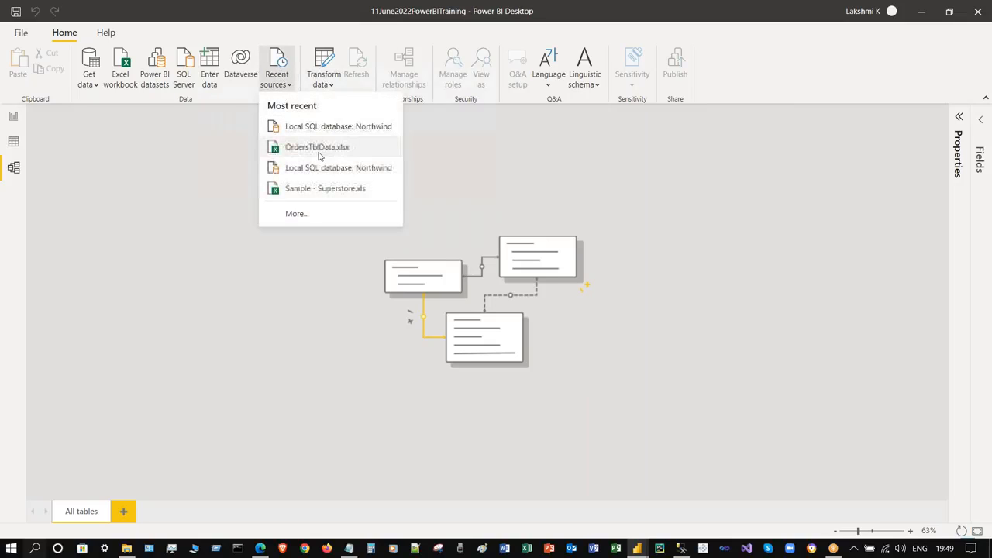
click(160, 175)
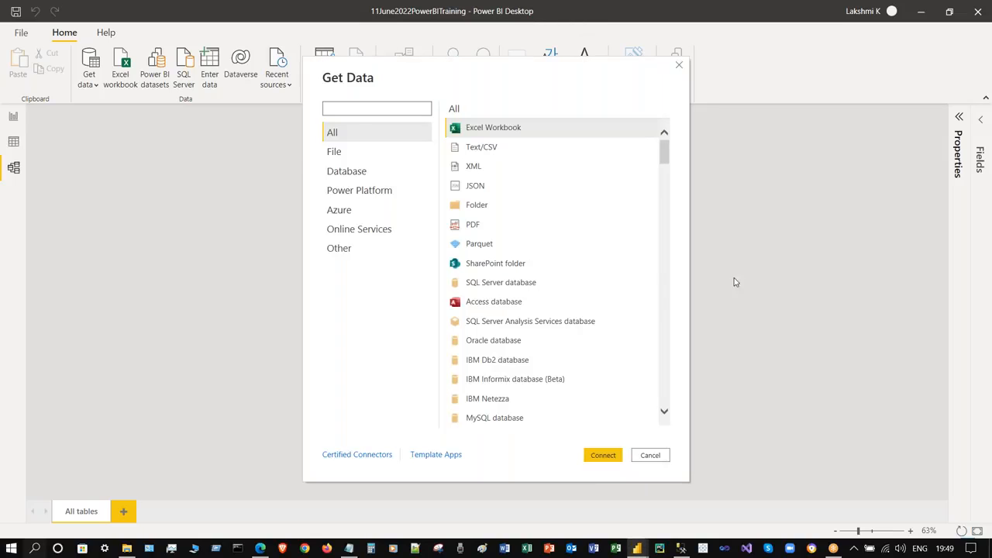
drag(663, 158, 682, 140)
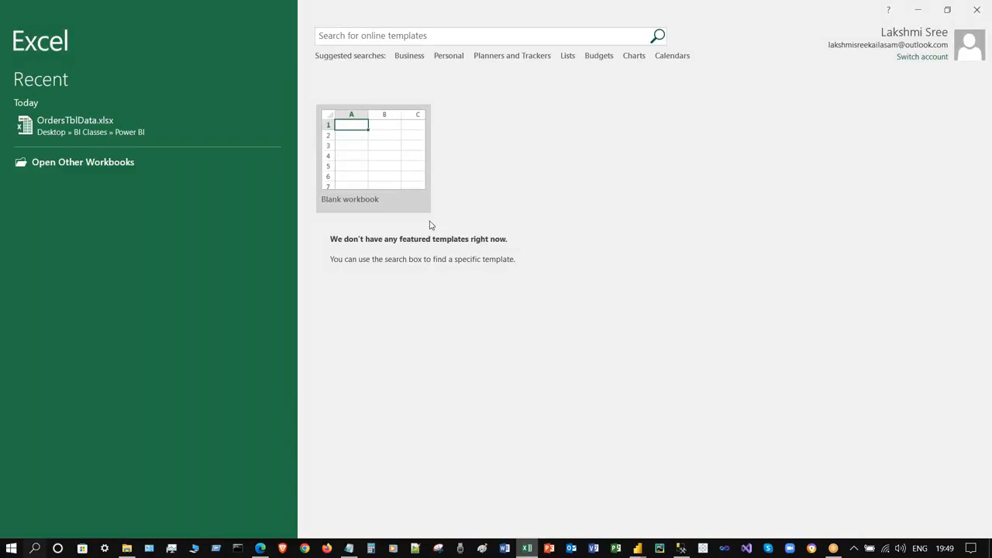
- Create a blank workbook and navigate the Save As dialog to Desktop > BI Classes
click(394, 161)
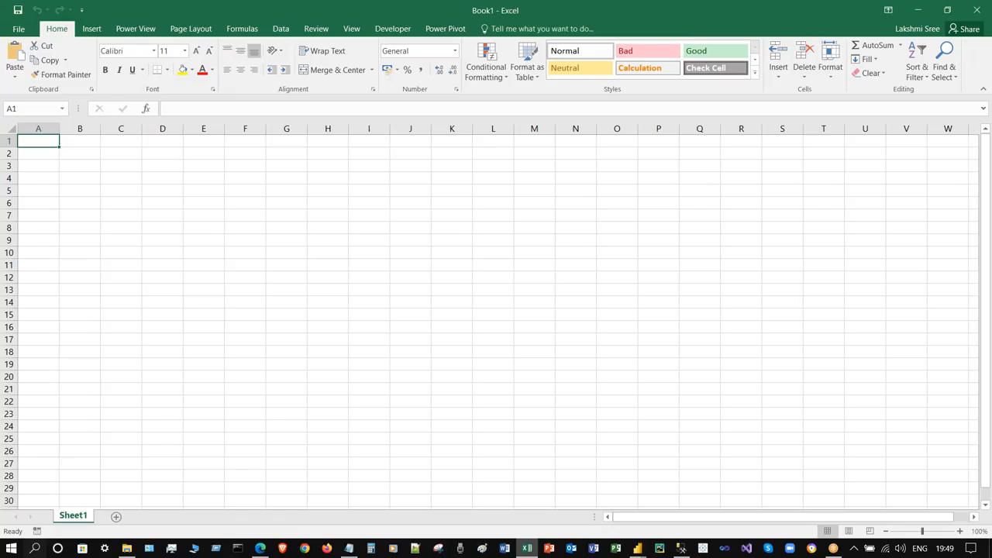
key(ctrl+s)
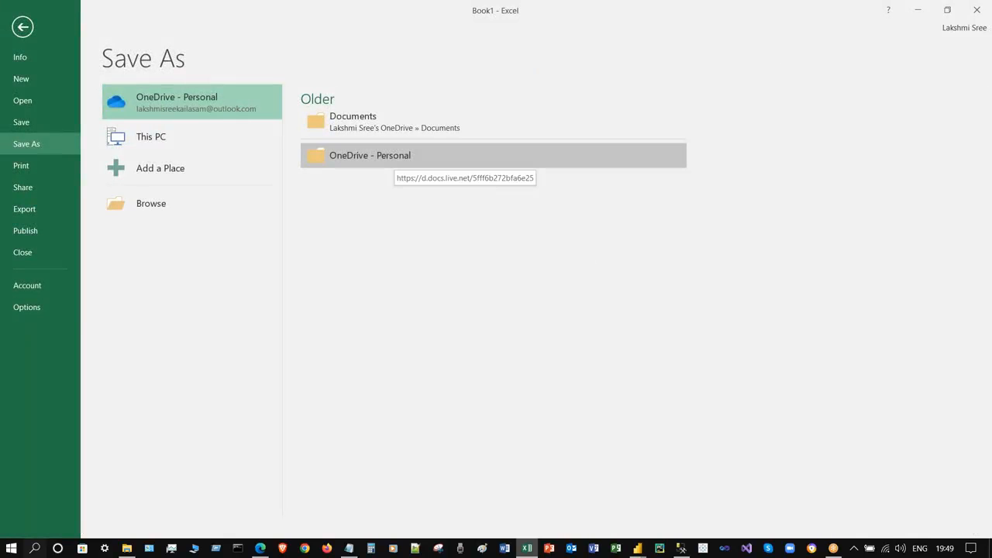
click(209, 214)
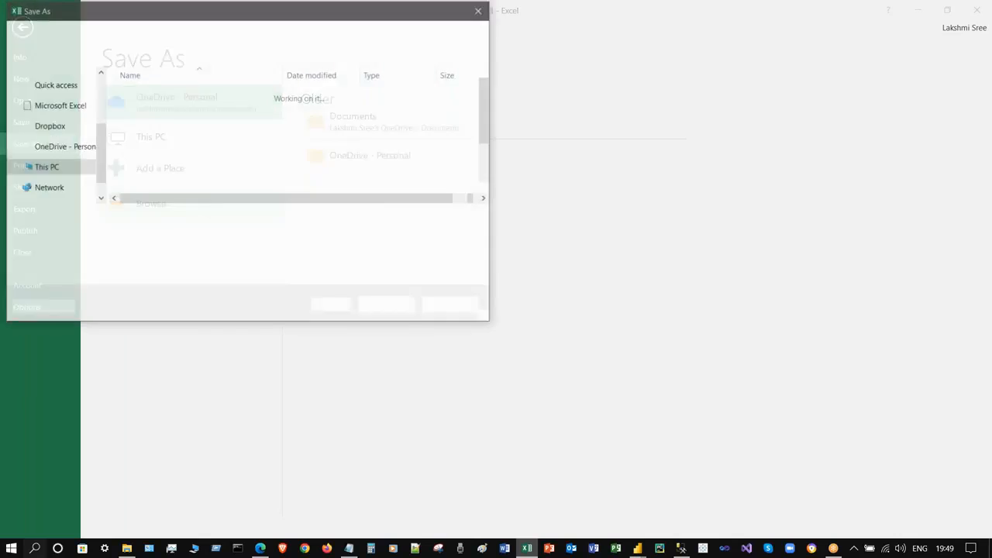
drag(148, 16, 225, 65)
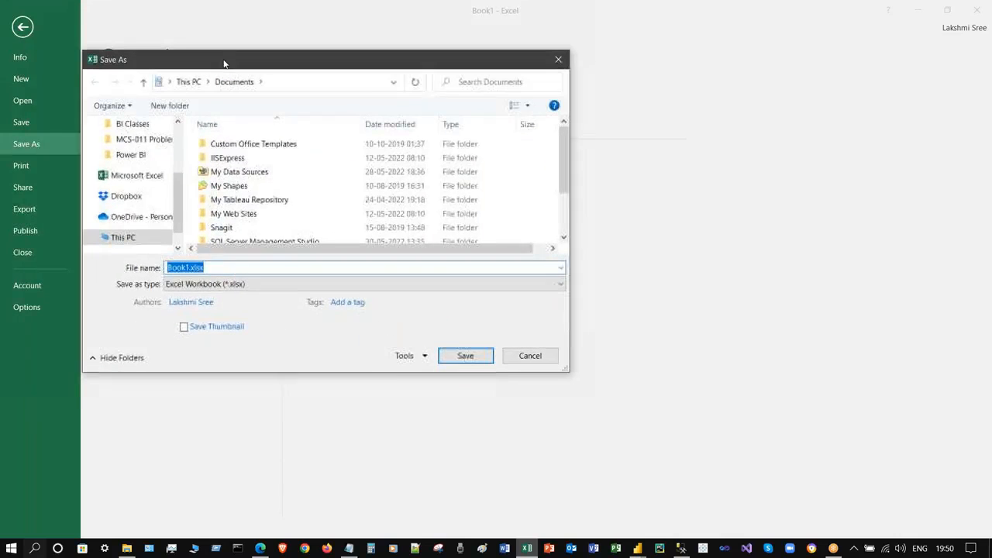
drag(178, 181, 177, 135)
click(131, 149)
click(275, 160)
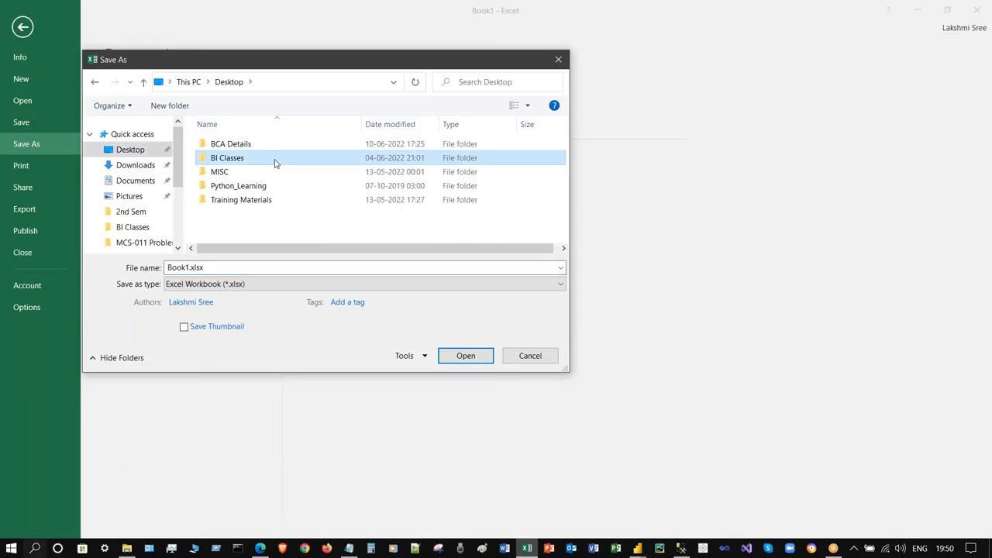
double_click(277, 161)
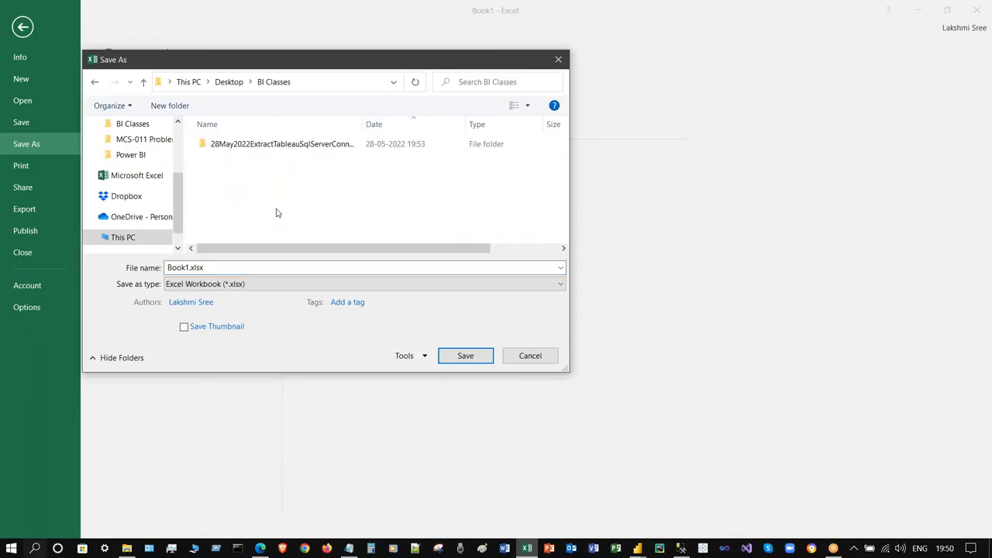
- Name the workbook NorthwindExcelDataModel and save it
click(248, 267)
key(shift+Left)
key(shift+Left)
key(shift+Left)
key(shift+Left)
key(shift+Left)
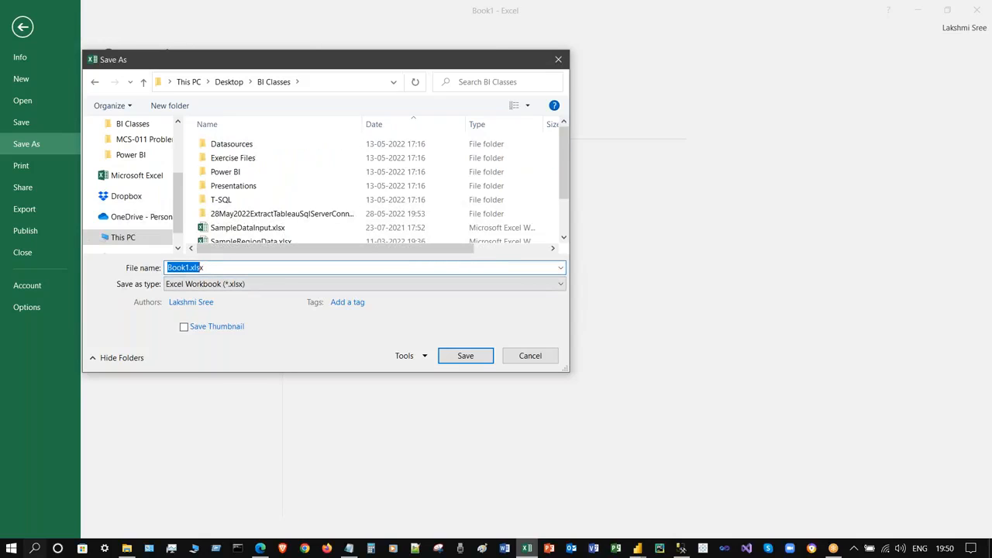
text(ExcelDa)
text(taModel)
text(Northwind)
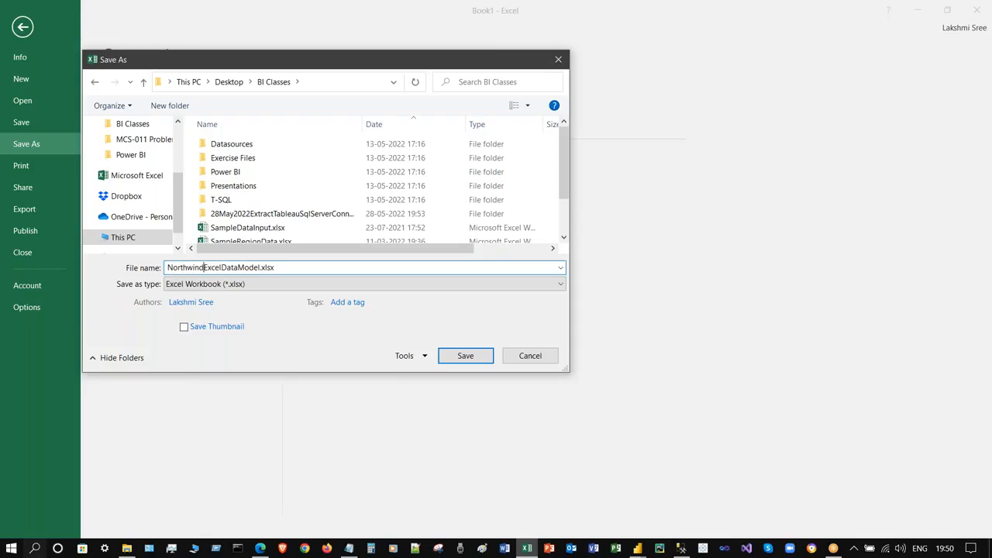
click(463, 356)
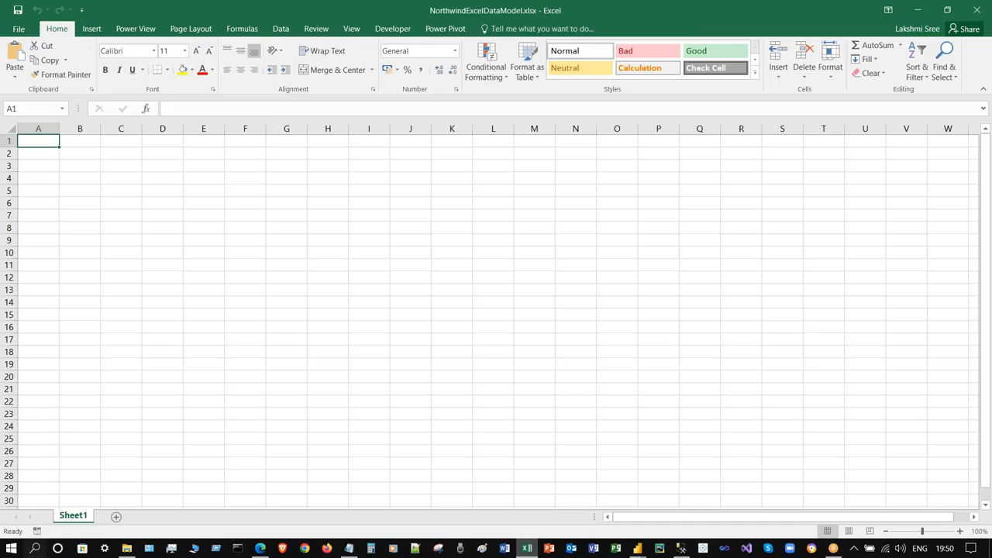
- Launch Power Pivot Manage to open the workbook's empty data model window
click(445, 29)
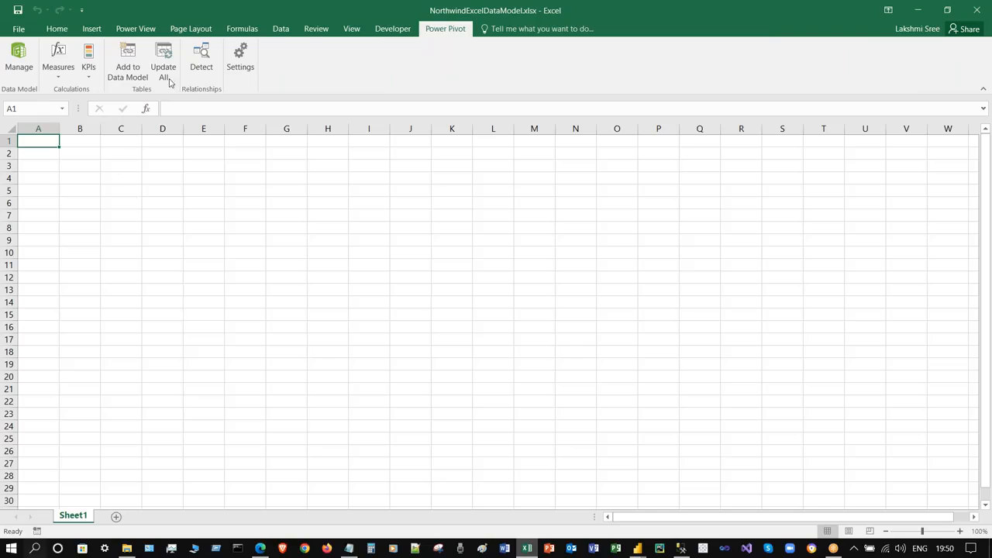
click(19, 58)
click(328, 252)
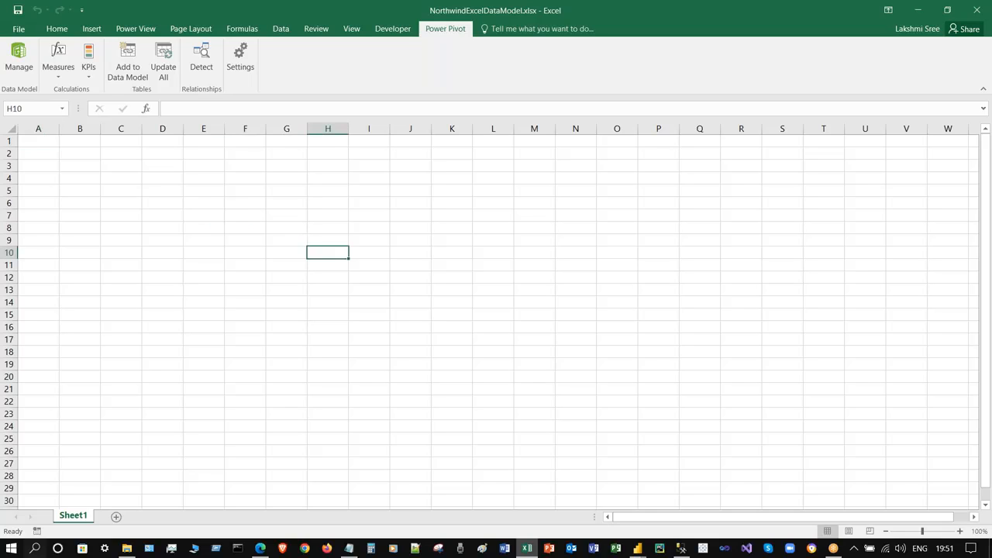
click(38, 165)
click(17, 54)
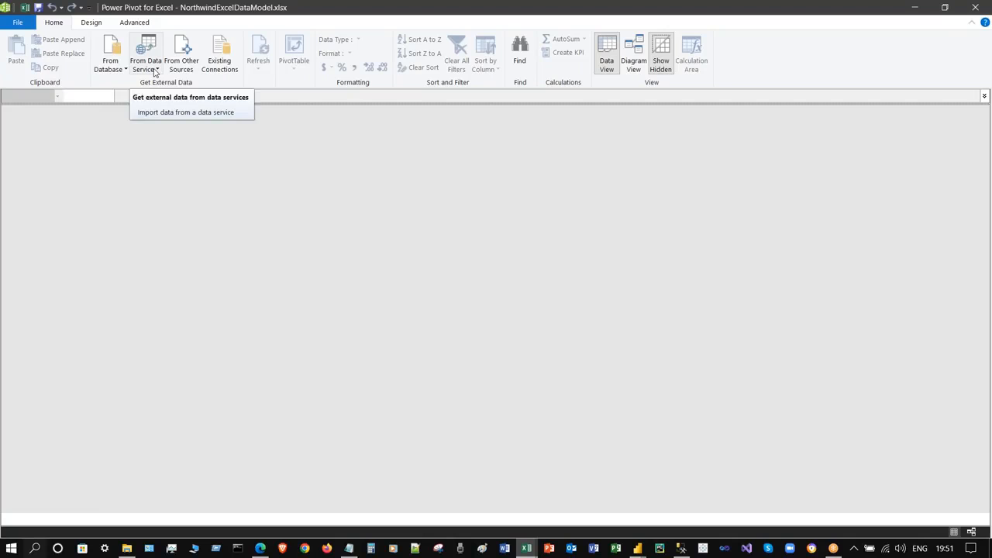
- Connect to SQL Server '.' with the Northwind database, test the connection, and continue
click(120, 66)
click(147, 85)
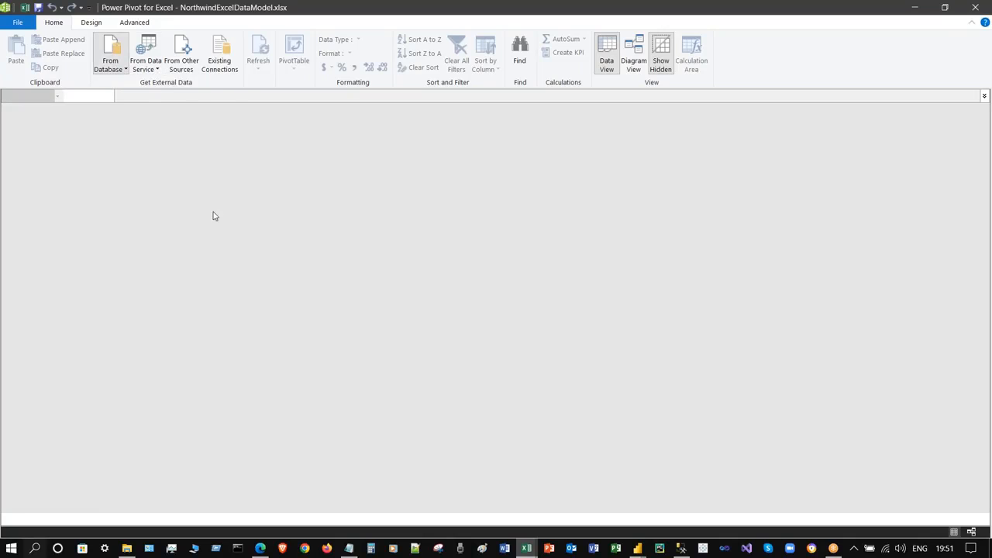
text(.)
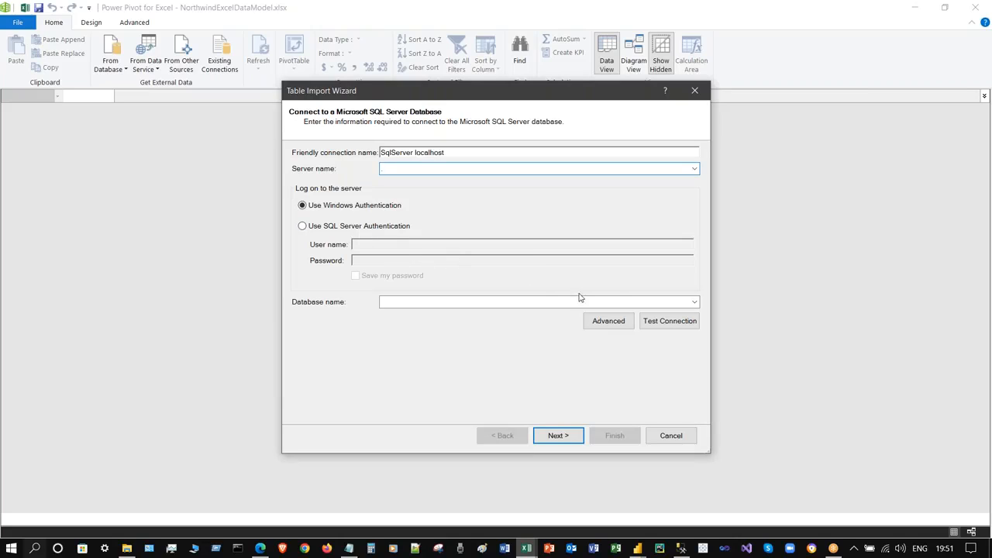
click(693, 303)
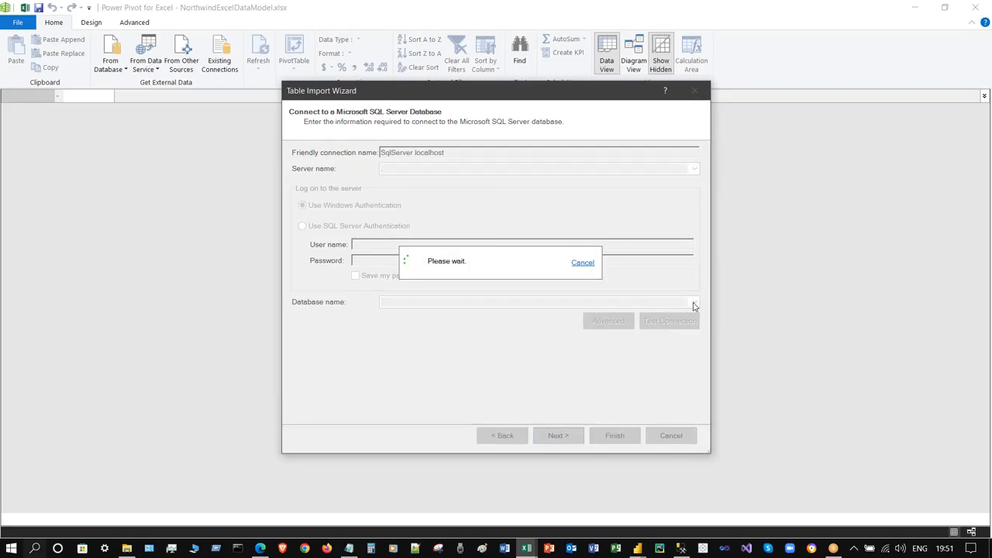
click(434, 362)
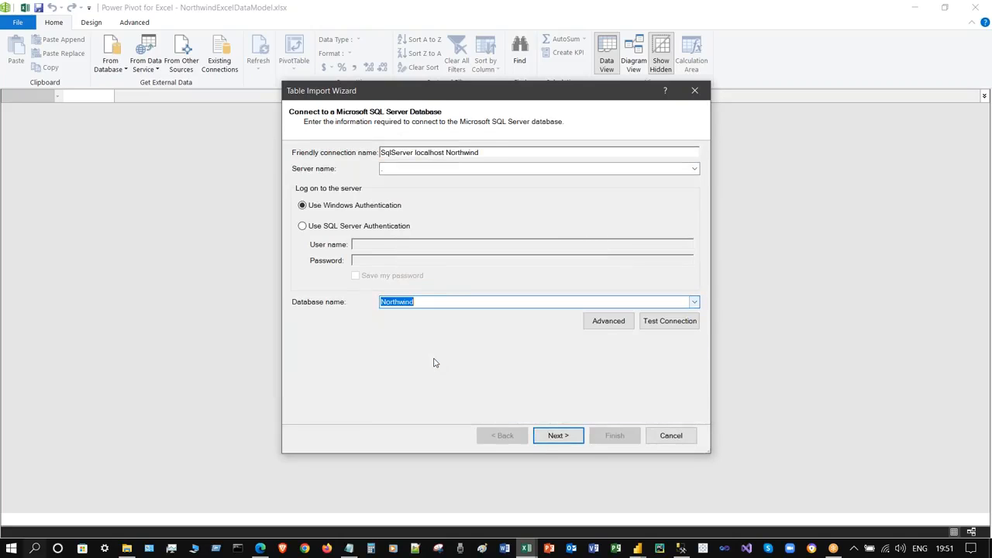
click(659, 322)
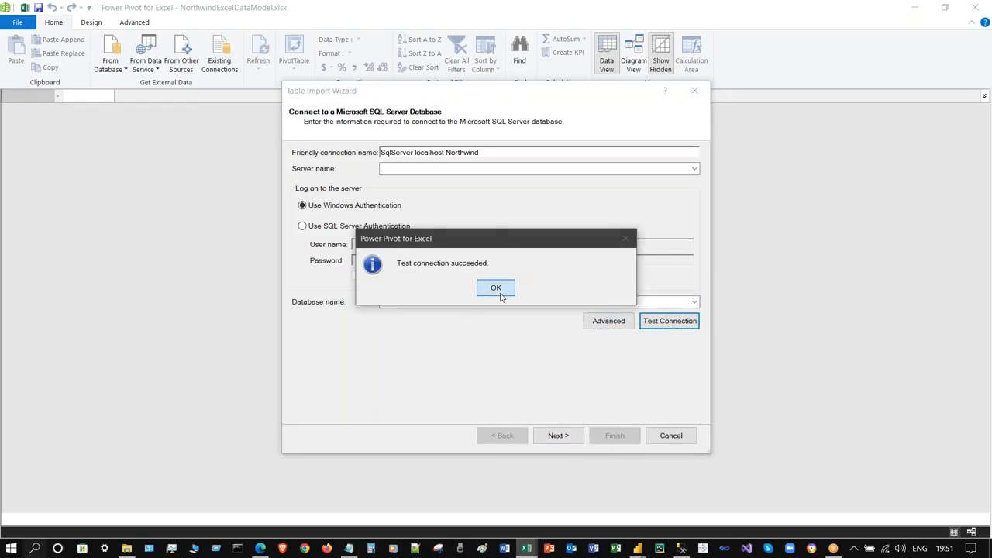
click(496, 288)
click(567, 436)
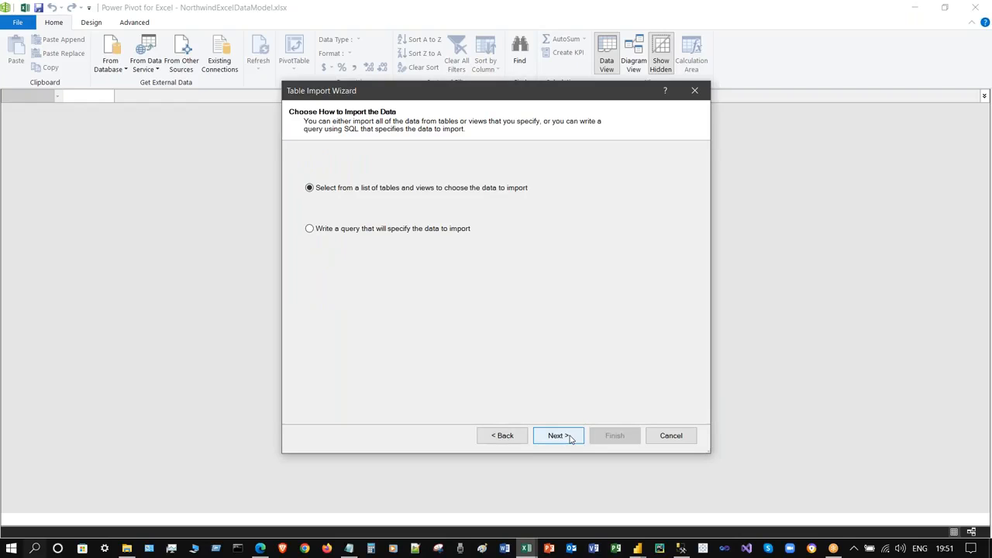
- Tick Categories, Customers, Employees, Order Details, Orders, Products, Shippers and Suppliers for import
click(570, 437)
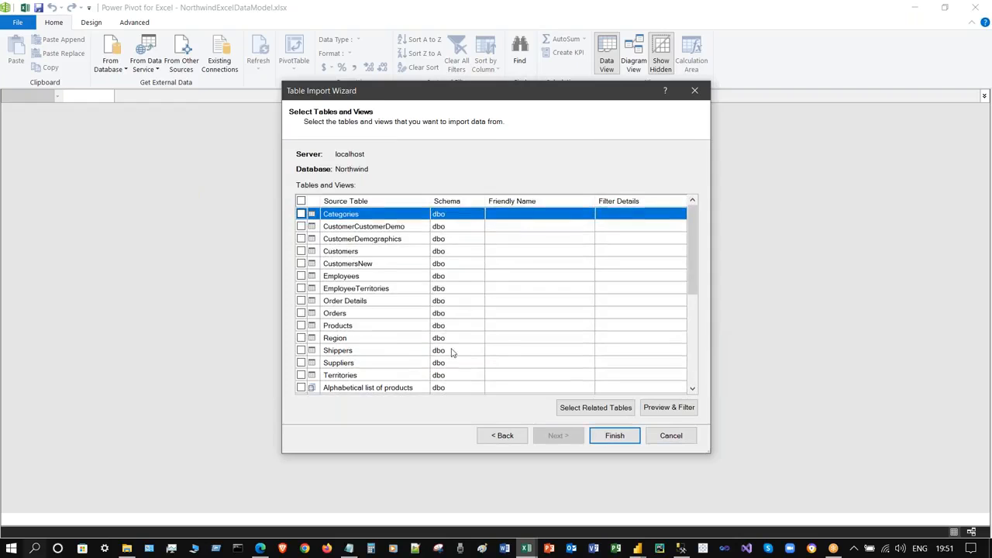
scroll(368, 337, down, 1)
click(300, 276)
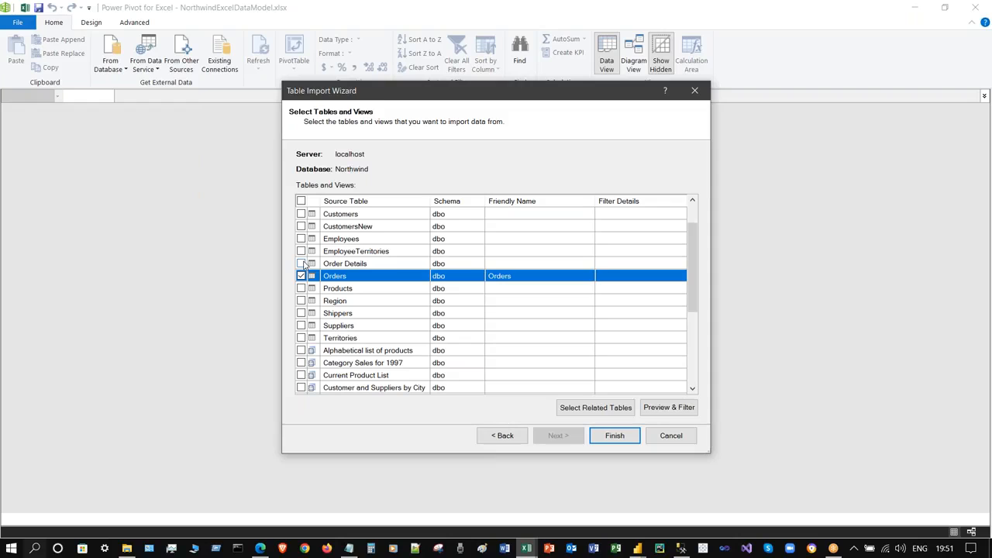
click(301, 264)
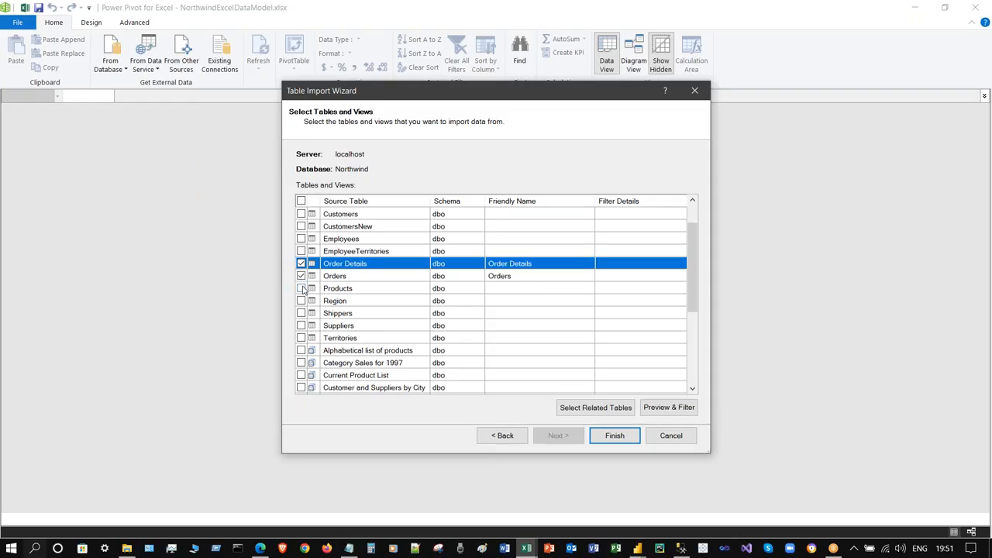
click(301, 288)
click(301, 313)
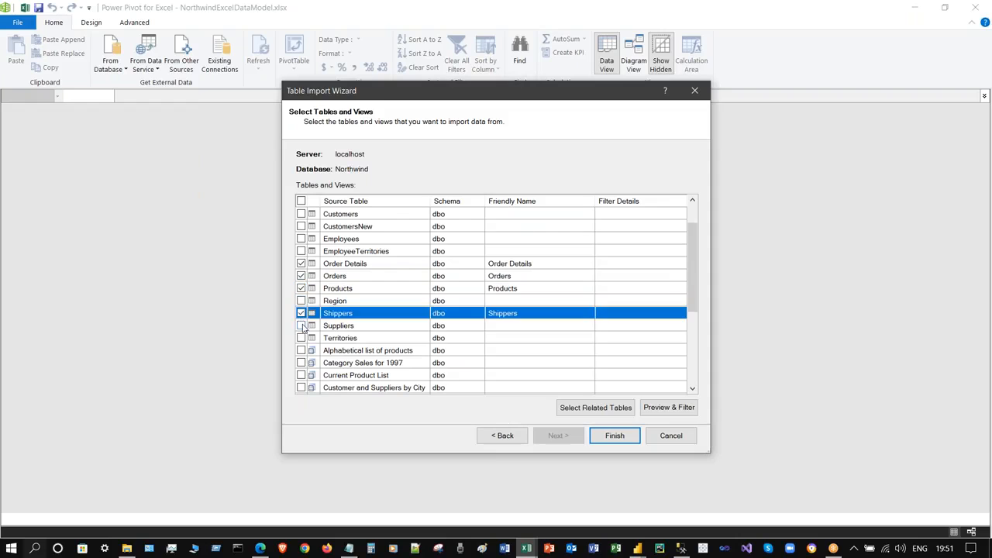
click(300, 325)
scroll(418, 323, down, 1)
scroll(418, 318, up, 1)
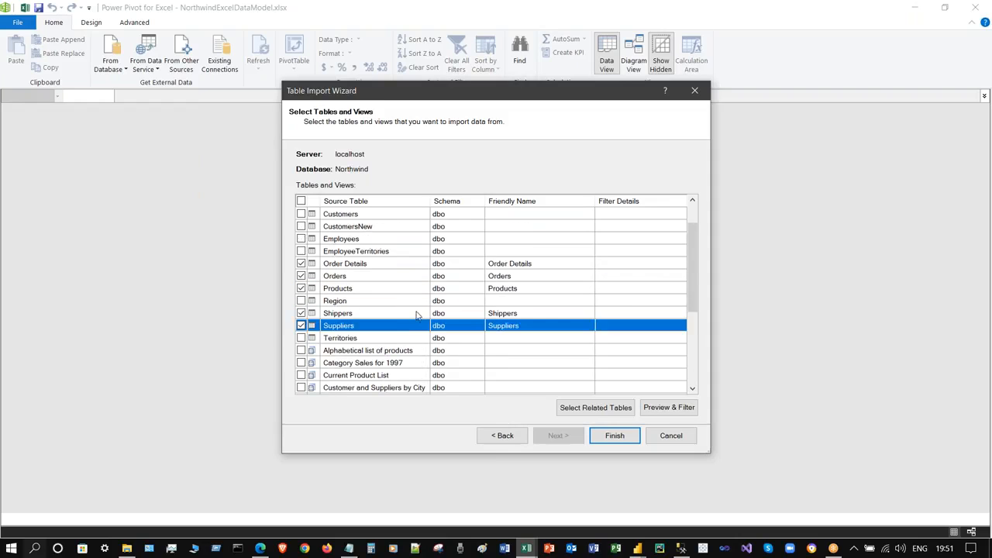
click(300, 238)
scroll(364, 256, up, 1)
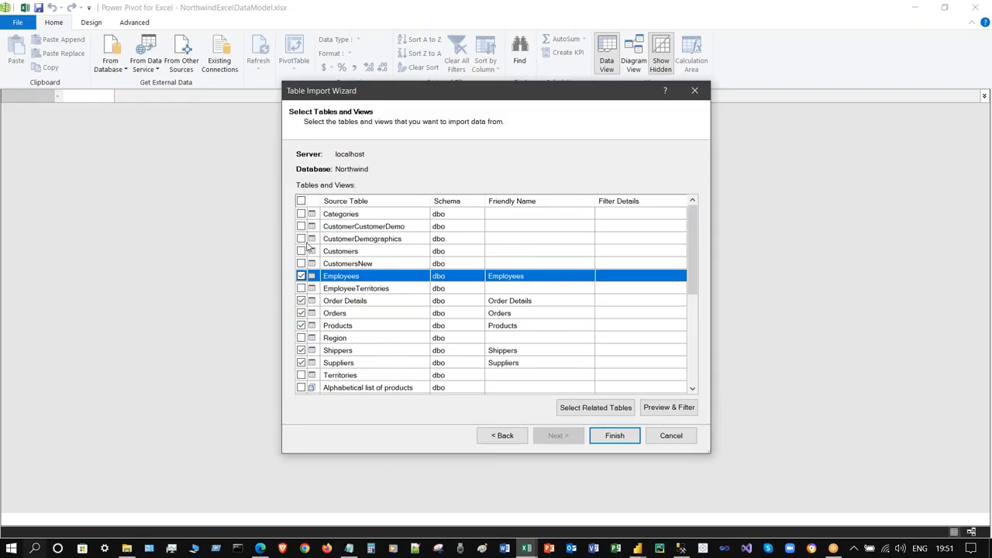
click(301, 251)
click(300, 214)
scroll(458, 332, down, 1)
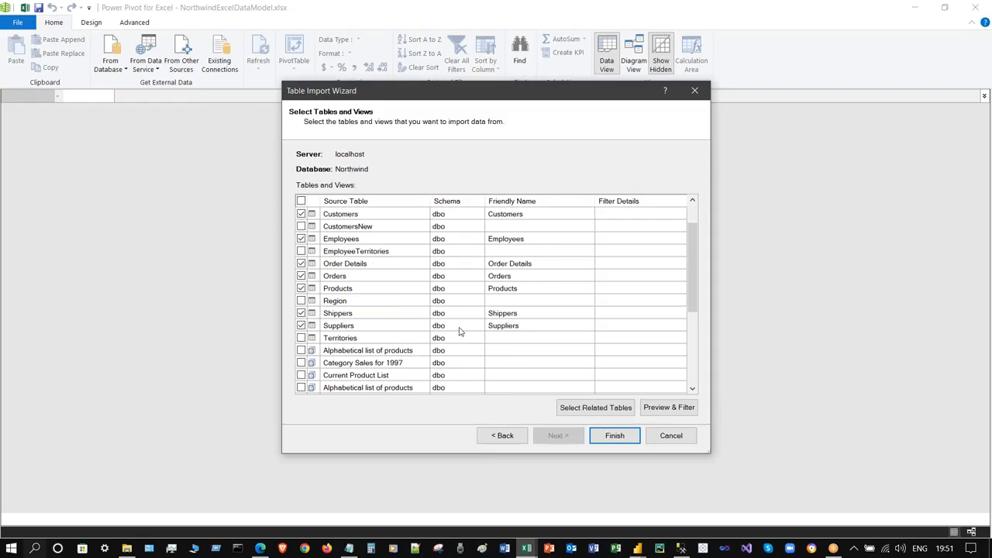
- Import the eight tables, close the wizard, and view the 91-row Customers table
click(618, 441)
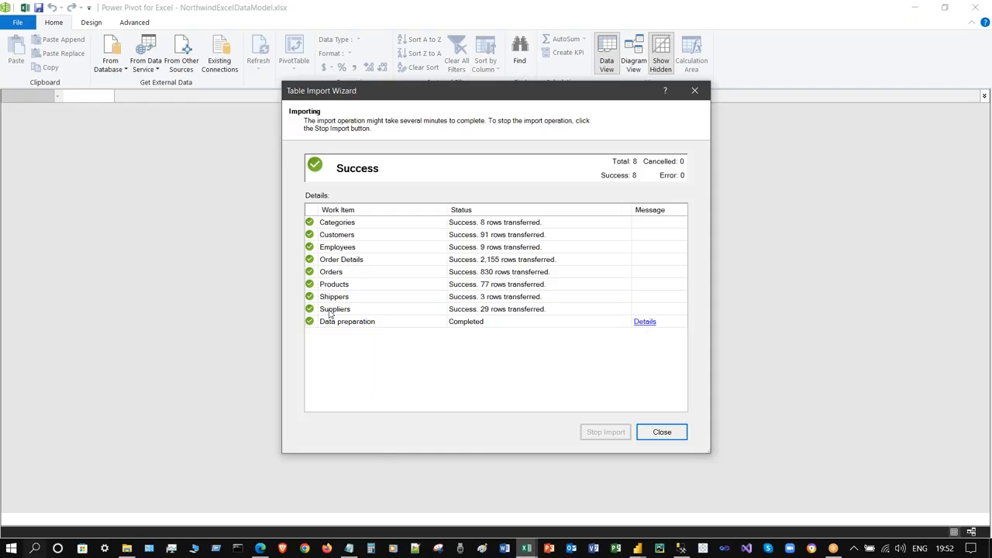
click(663, 434)
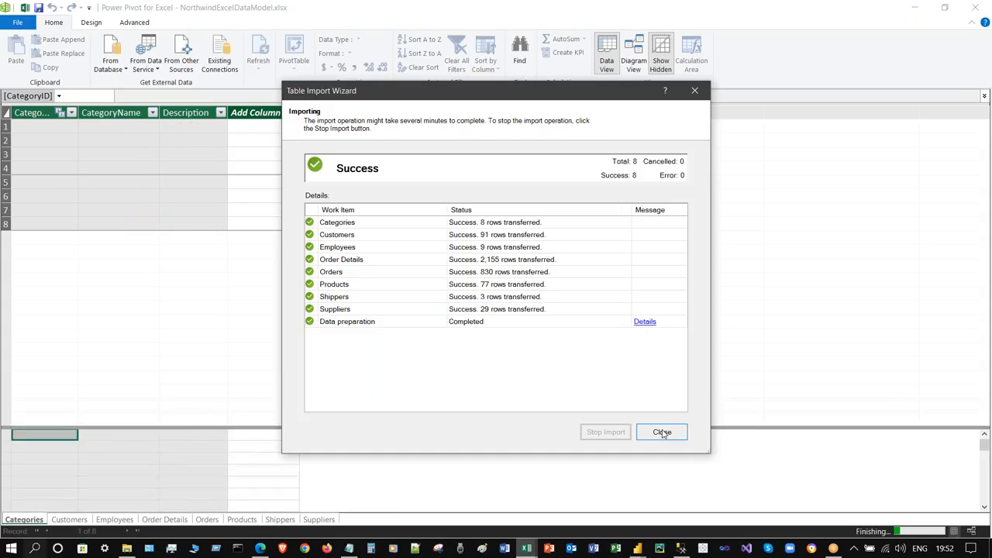
click(661, 431)
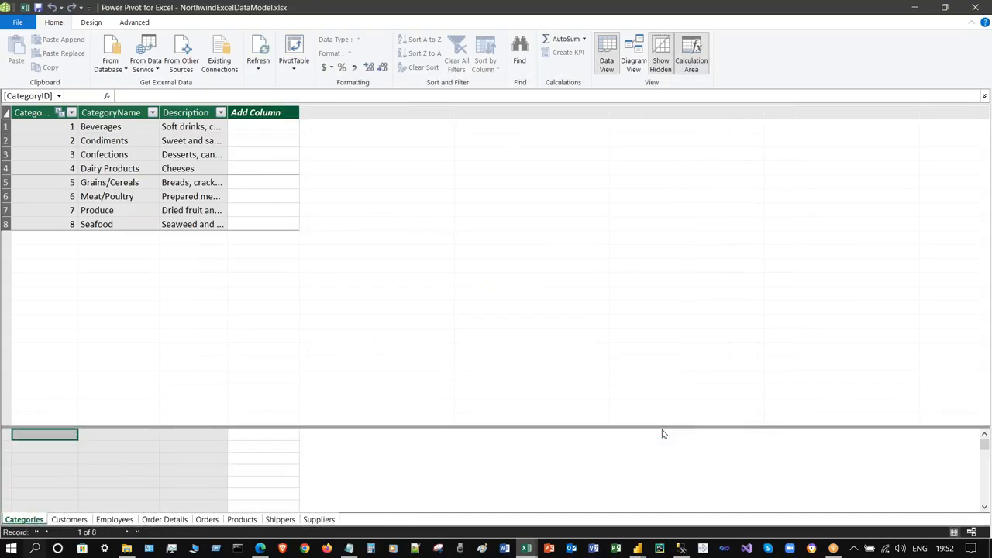
click(69, 521)
- Browse the Employees, Order Details and Orders tables, then switch to Diagram View
click(114, 520)
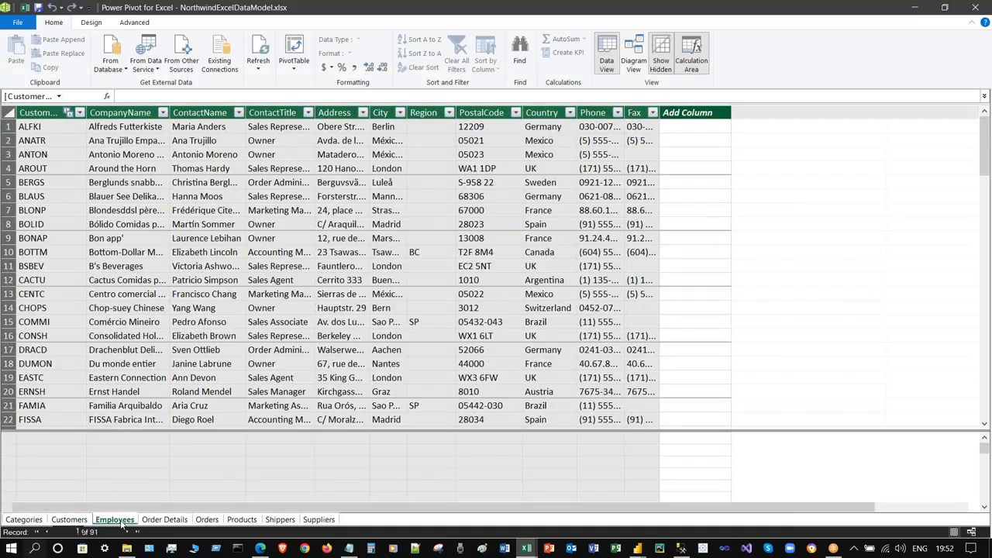
click(163, 520)
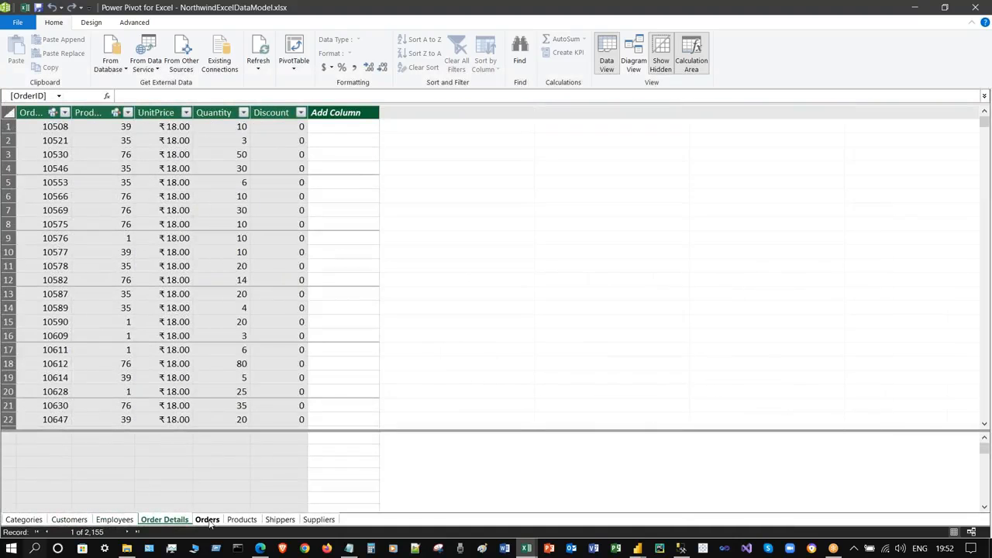
click(207, 520)
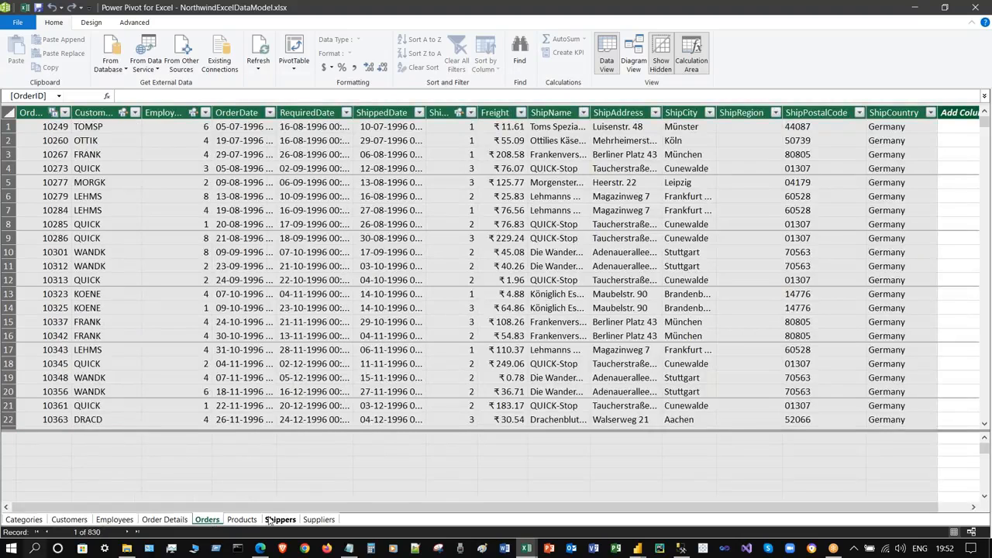
scroll(339, 300, down, 6)
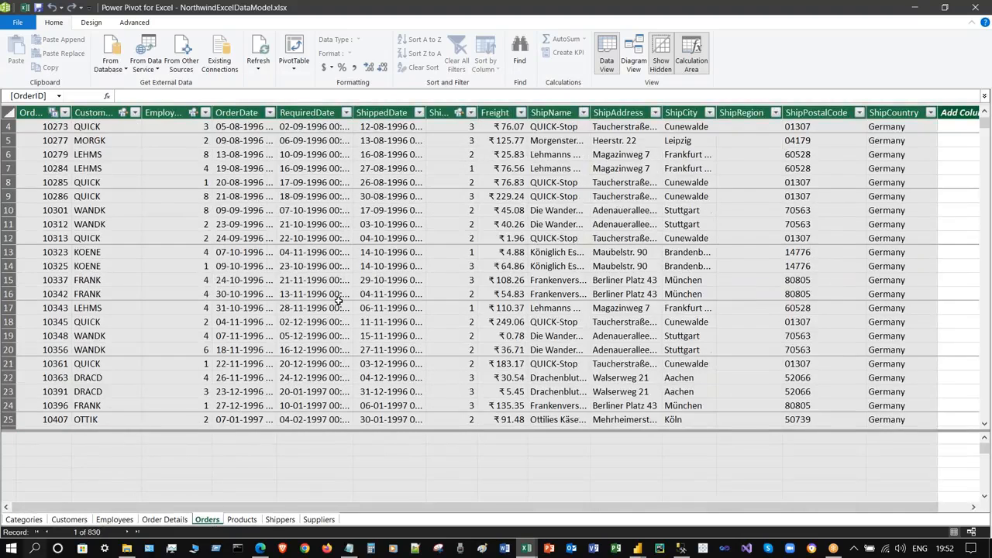
scroll(338, 300, up, 4)
scroll(339, 301, up, 2)
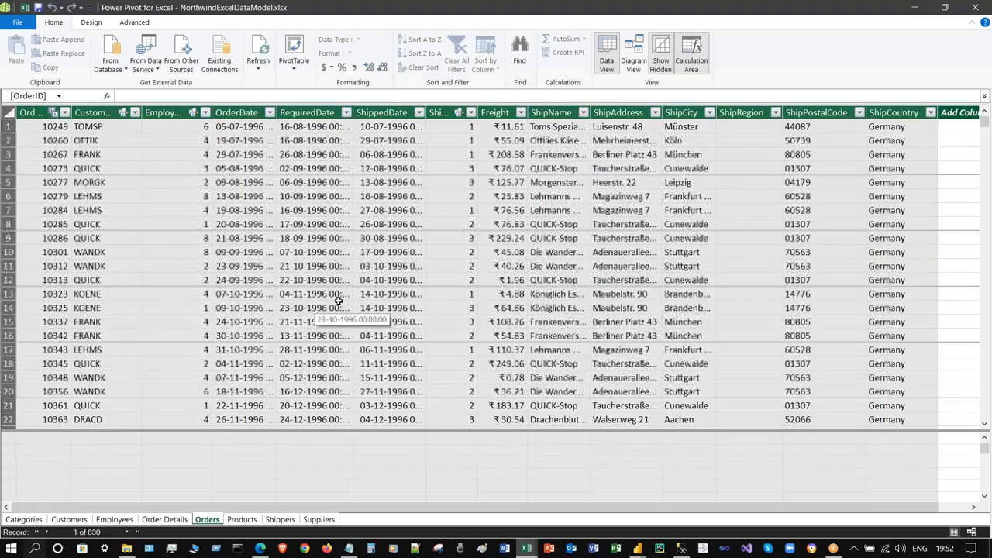
click(119, 152)
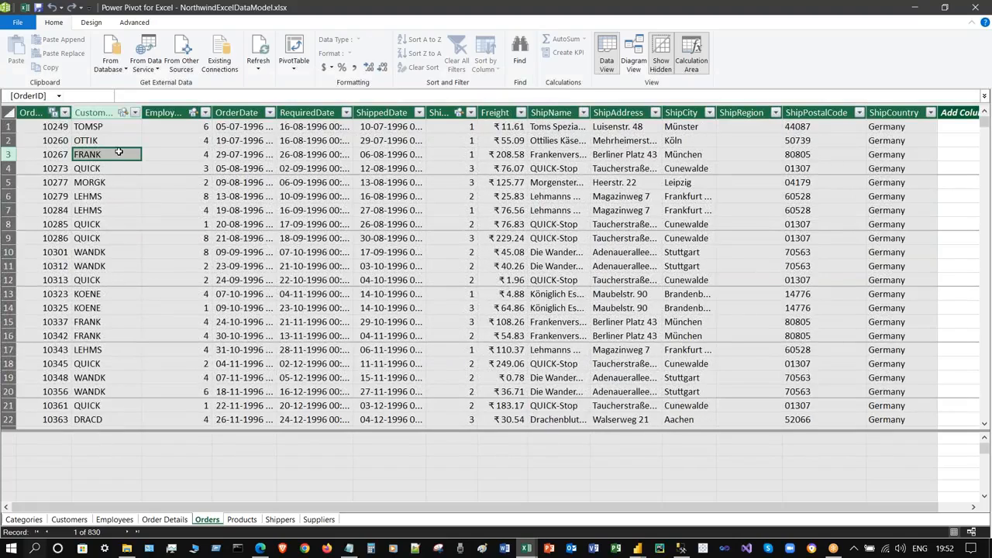
click(635, 56)
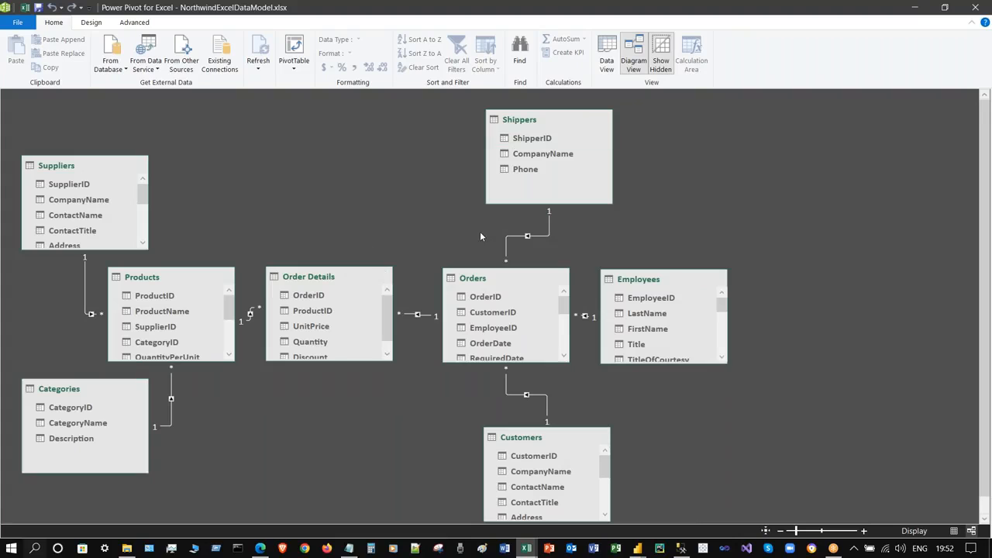
- Return to Data View and review the existing relationships in Manage Relationships
click(604, 65)
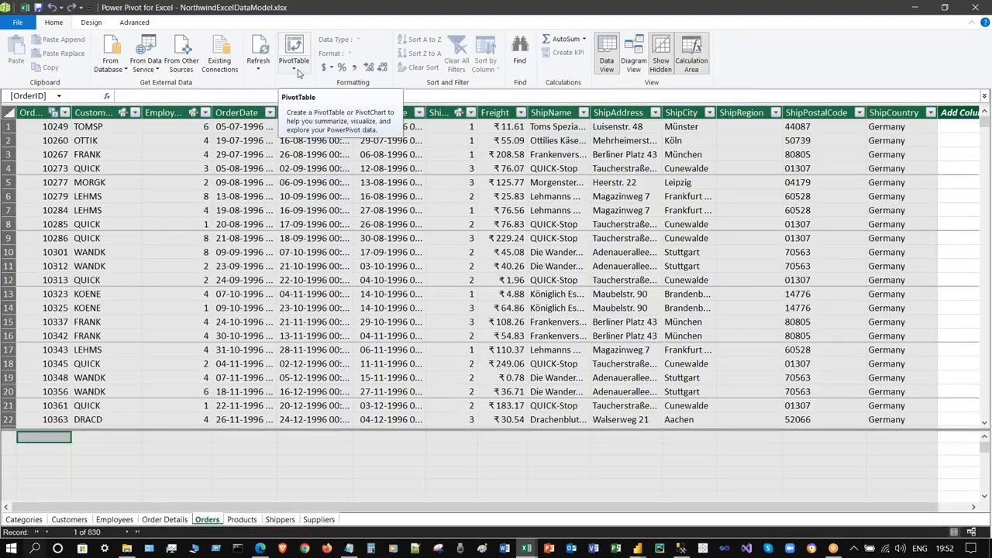
click(91, 22)
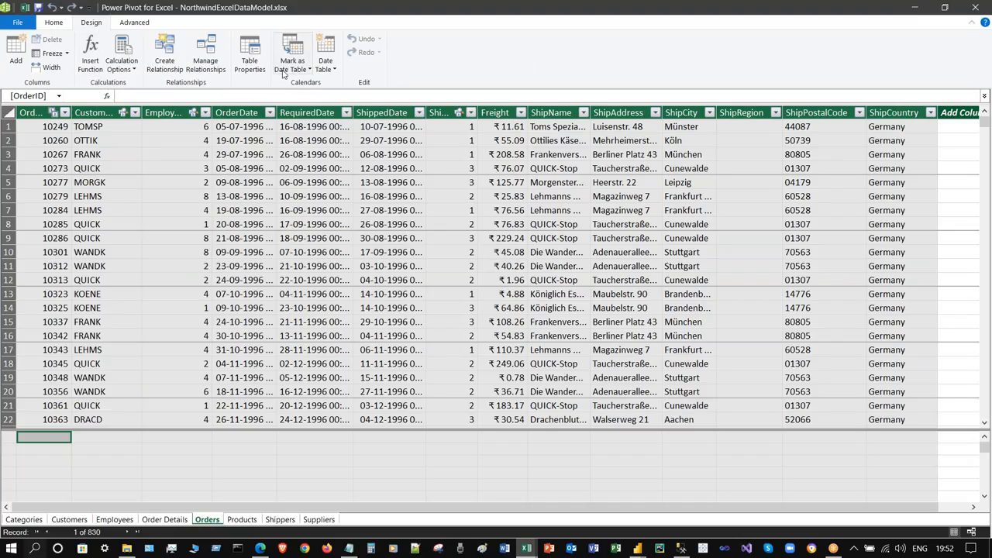
click(206, 48)
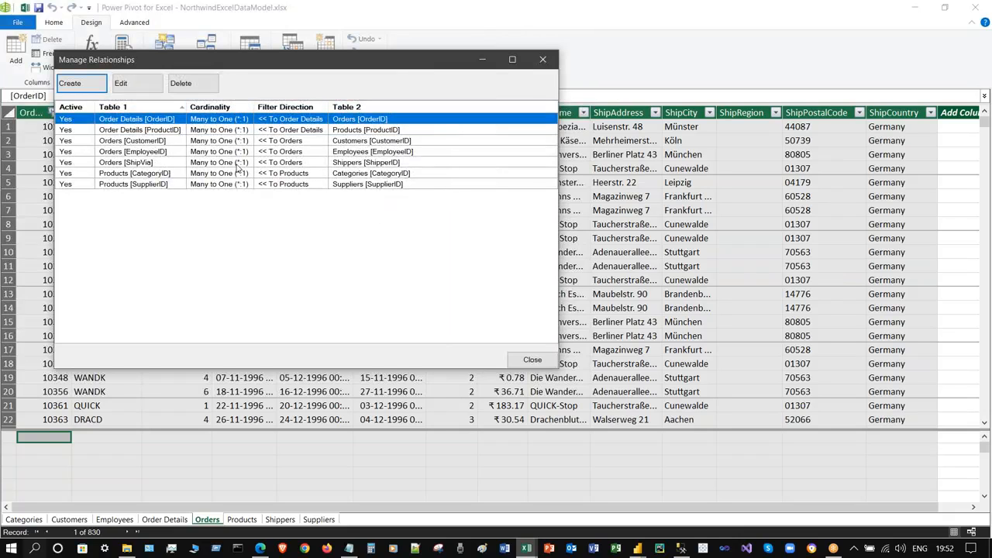
click(546, 62)
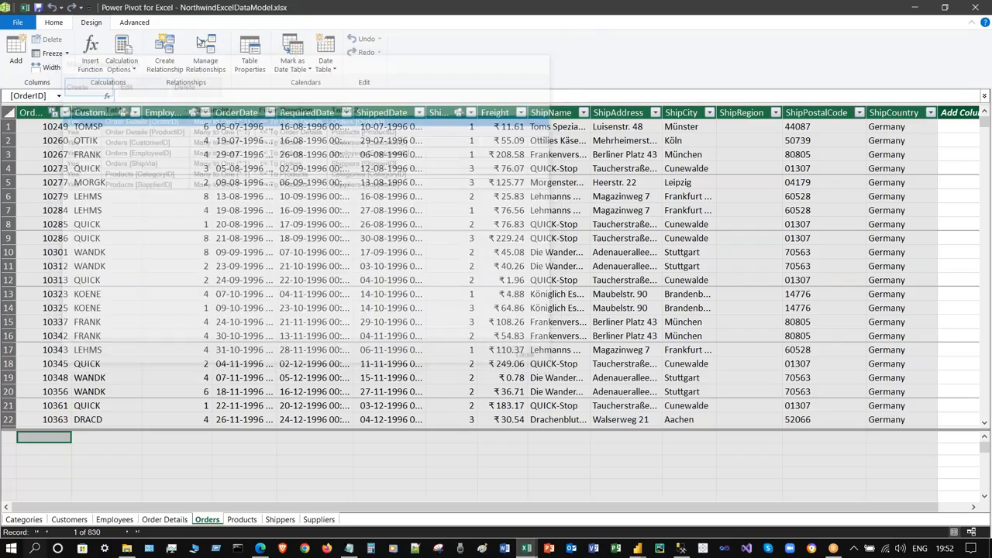
- Glance at the Advanced tab, then save the Power Pivot data model
click(134, 24)
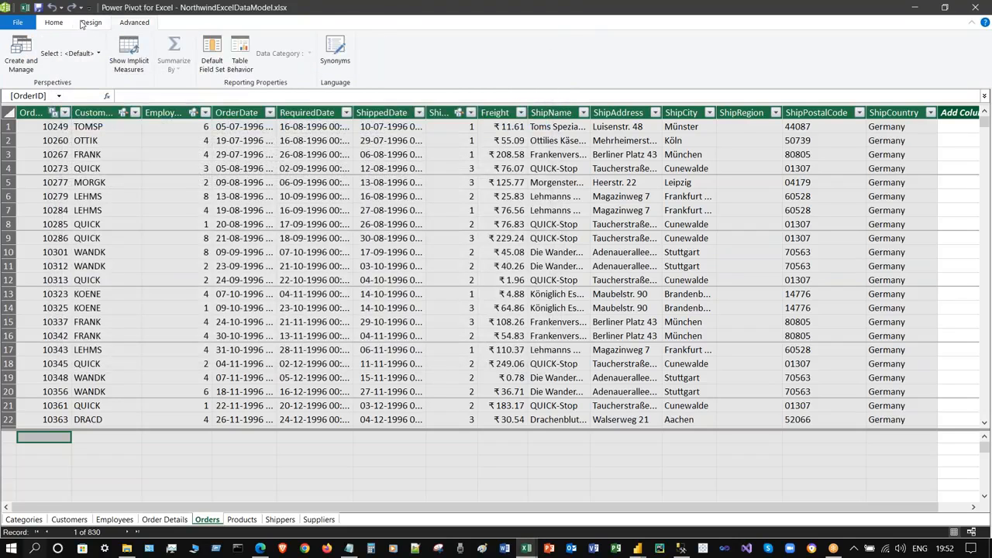
click(50, 24)
click(17, 22)
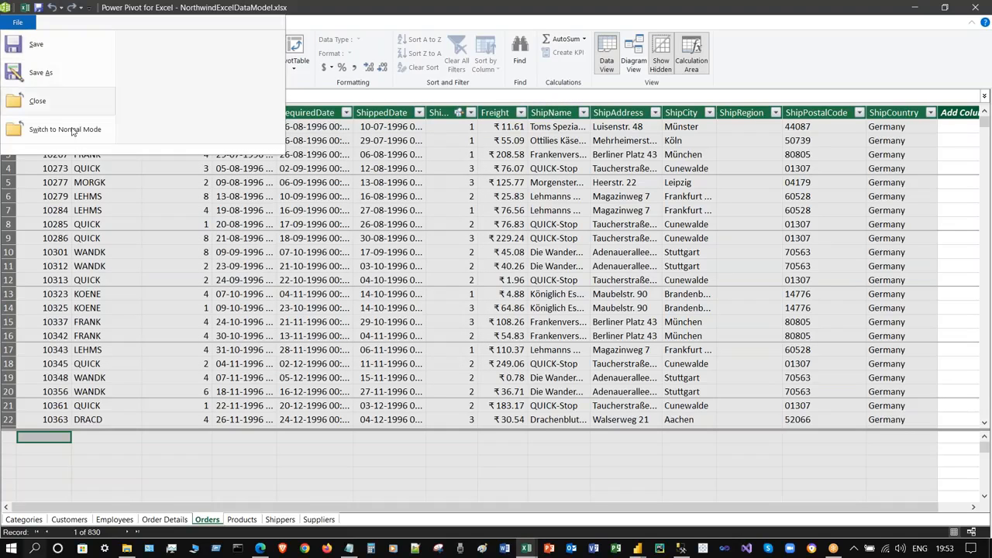
click(63, 48)
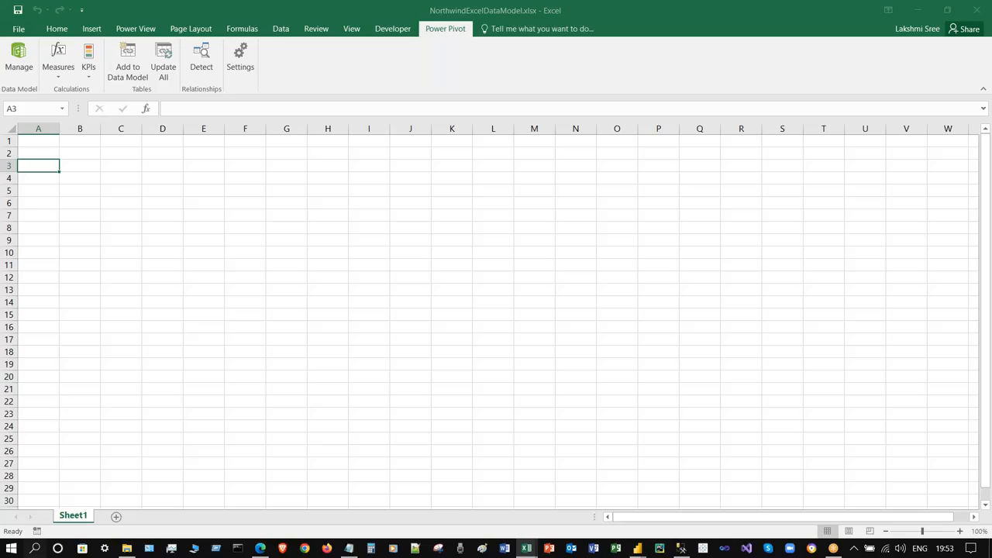
- Reopen the Power Pivot window and look at the Orders table
click(54, 139)
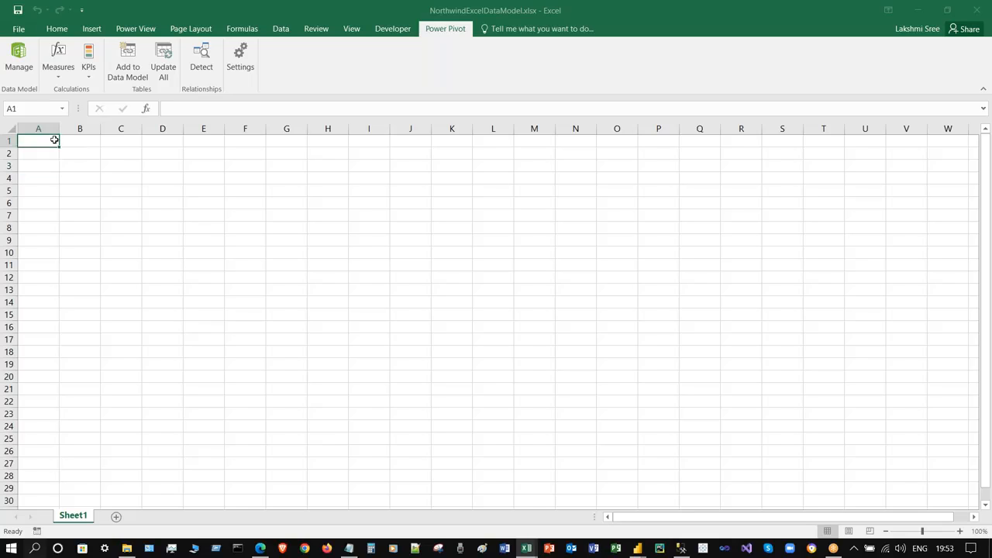
click(18, 56)
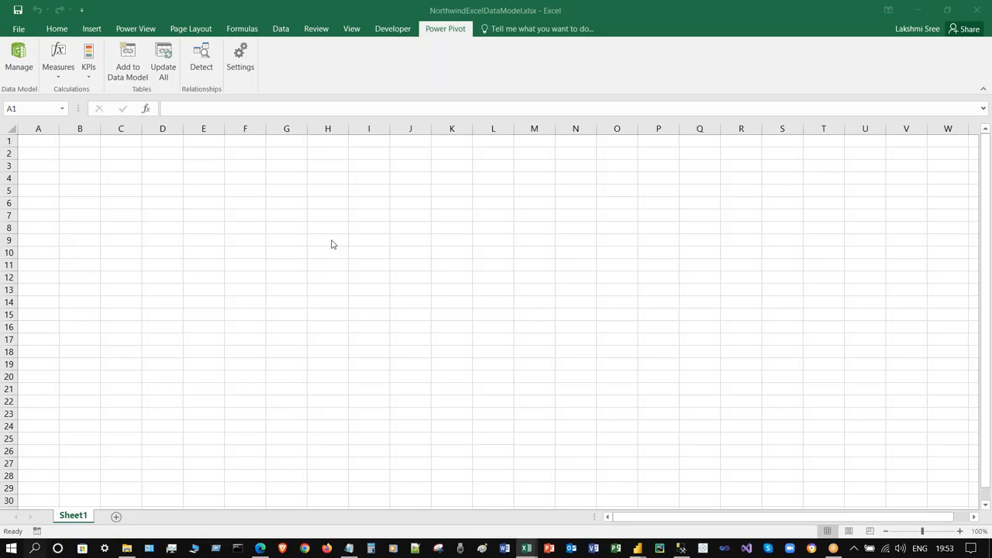
click(19, 58)
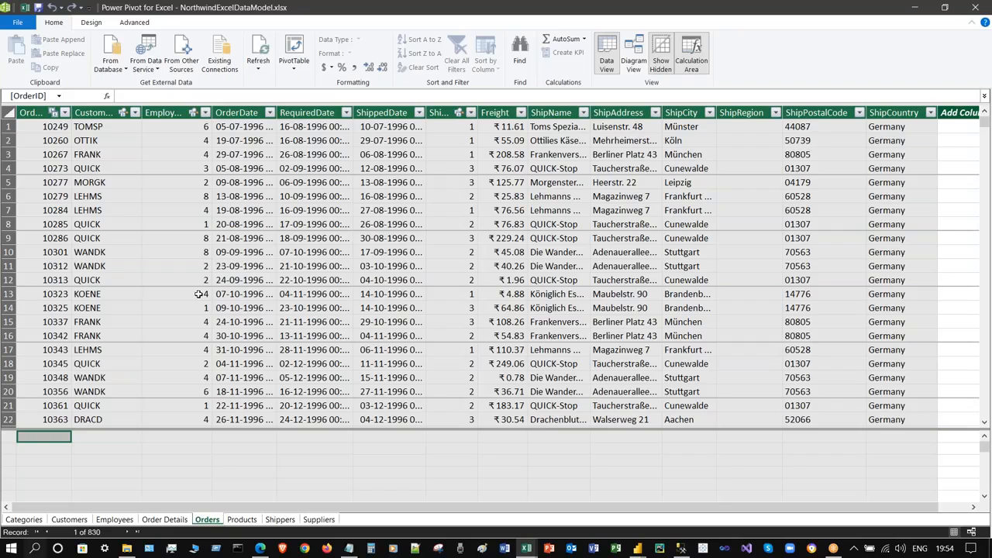
click(296, 268)
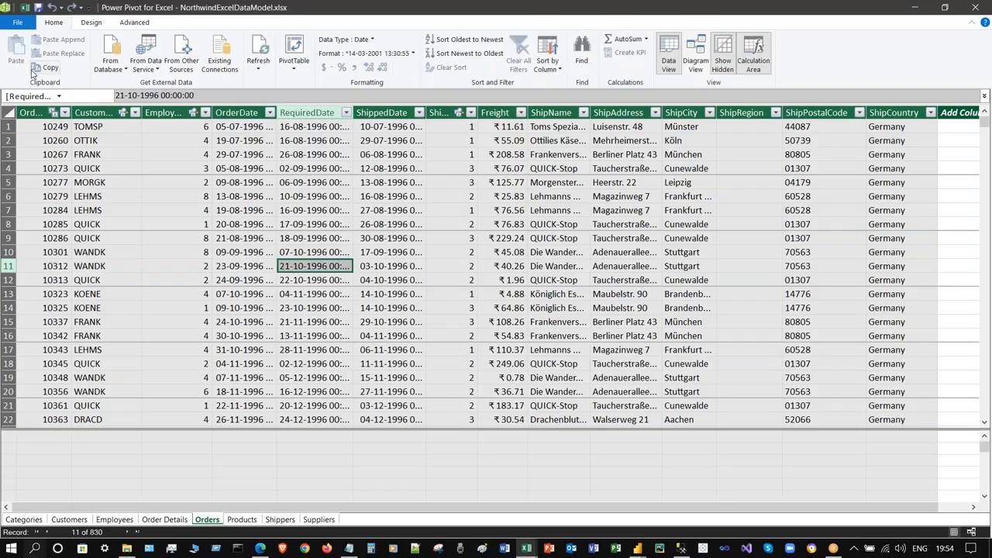
- Close the Power Pivot window and exit Excel
click(17, 22)
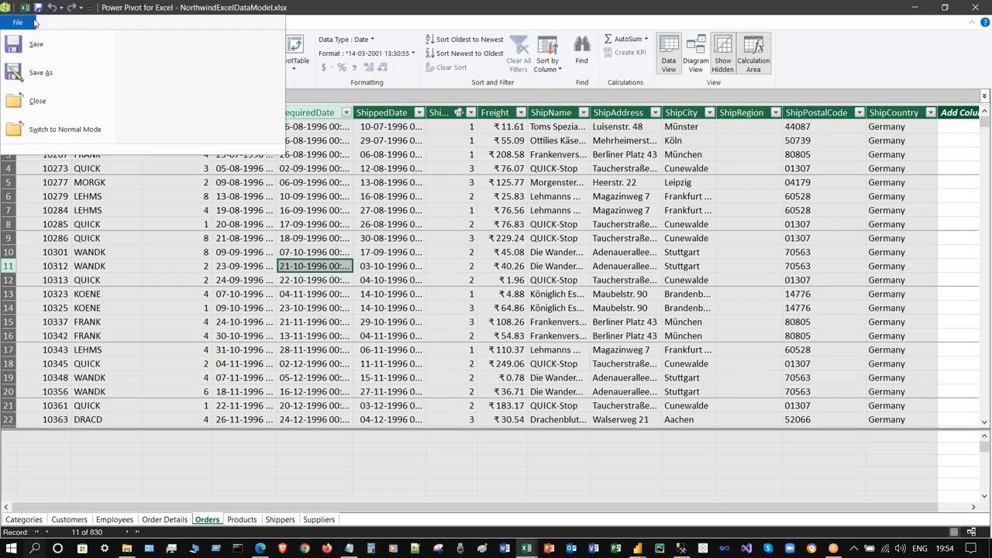
click(37, 101)
click(175, 190)
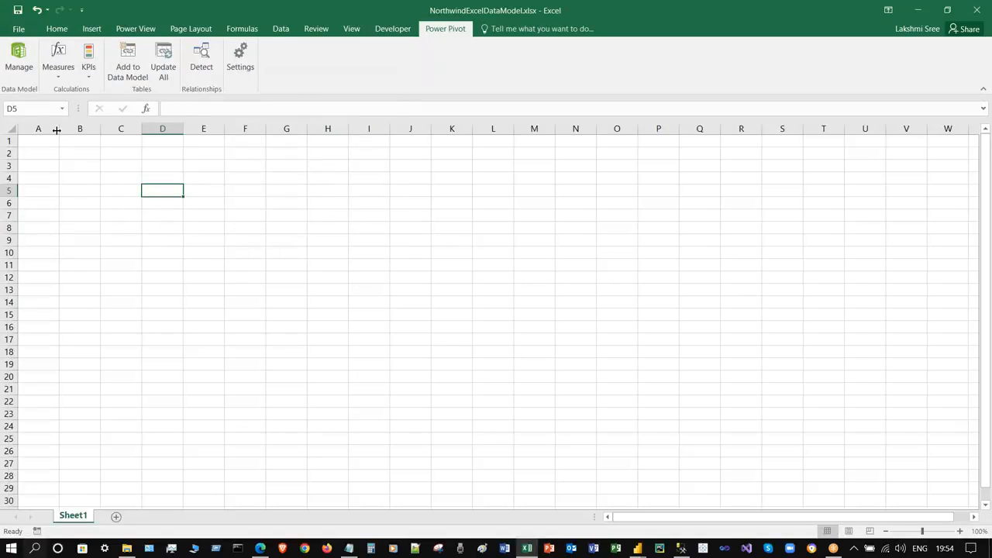
click(986, 14)
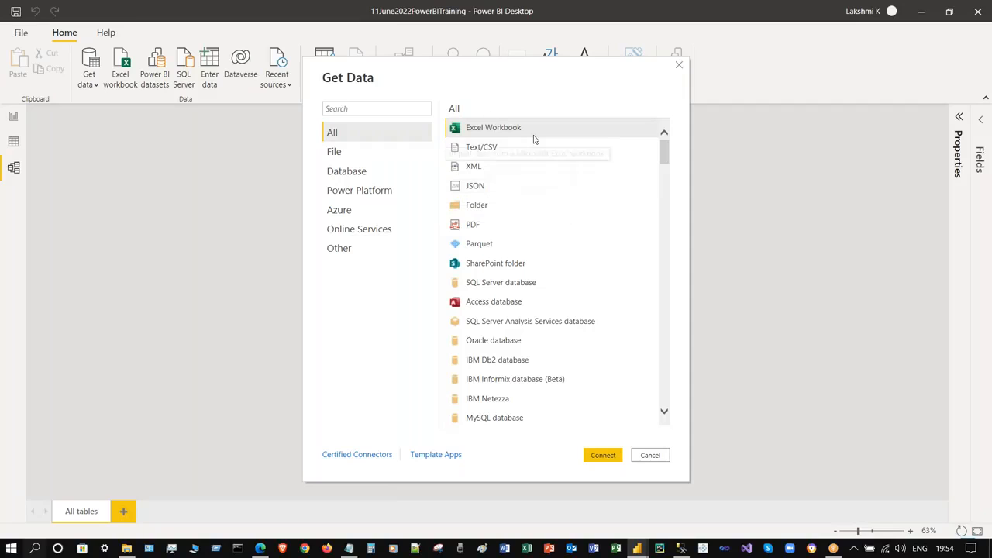
- Connect to an Excel Workbook source and open NorthwindExcelDataModel.xlsx
drag(664, 153, 693, 112)
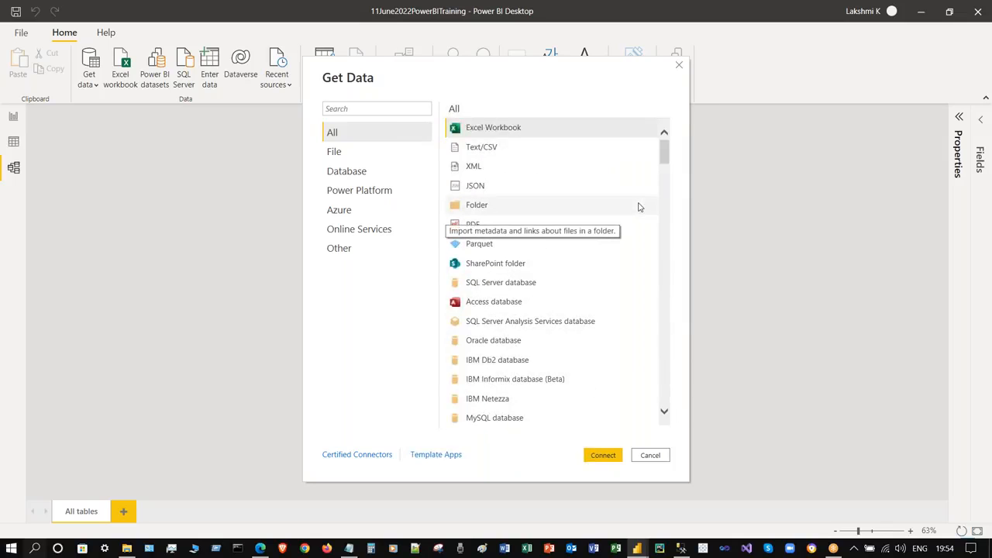
click(365, 255)
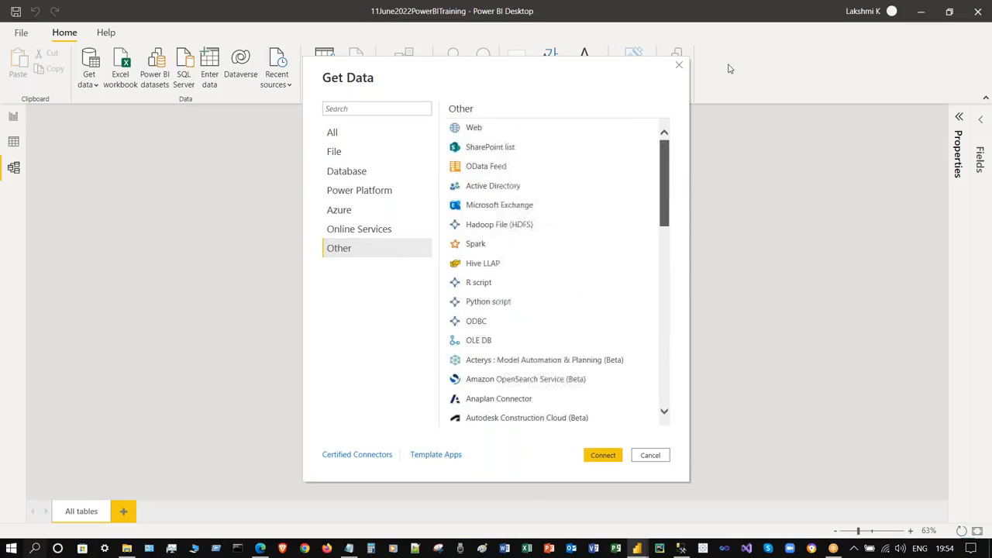
click(359, 155)
click(518, 132)
click(608, 451)
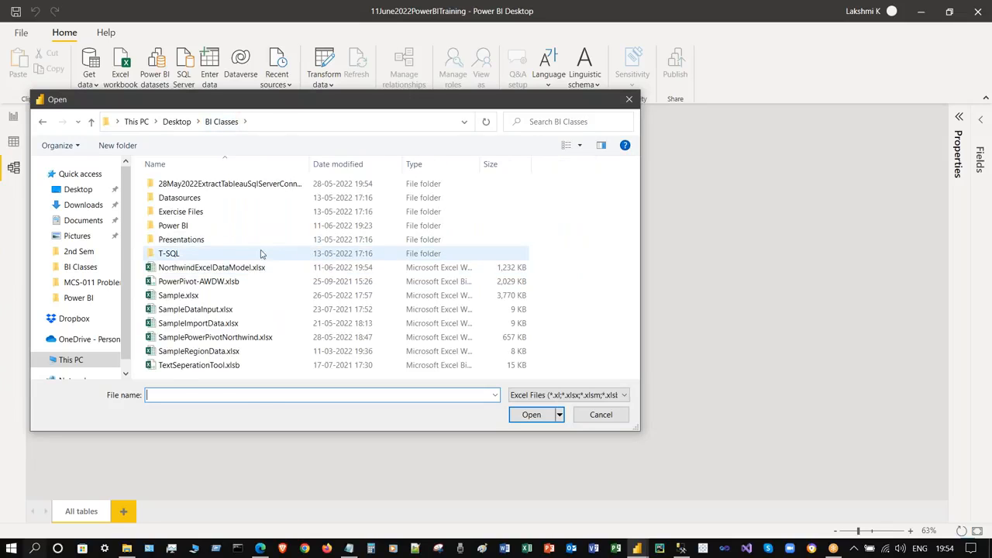
click(261, 267)
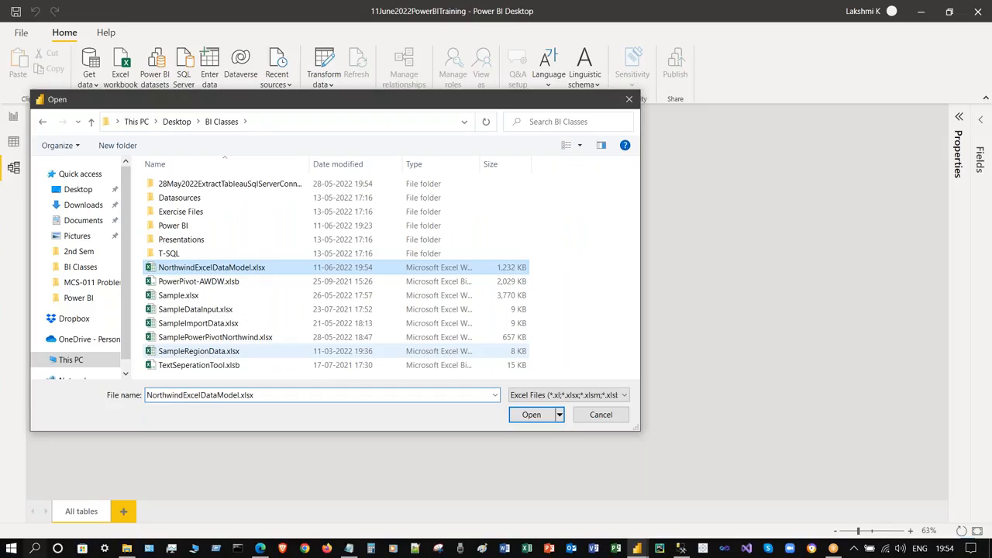
click(531, 414)
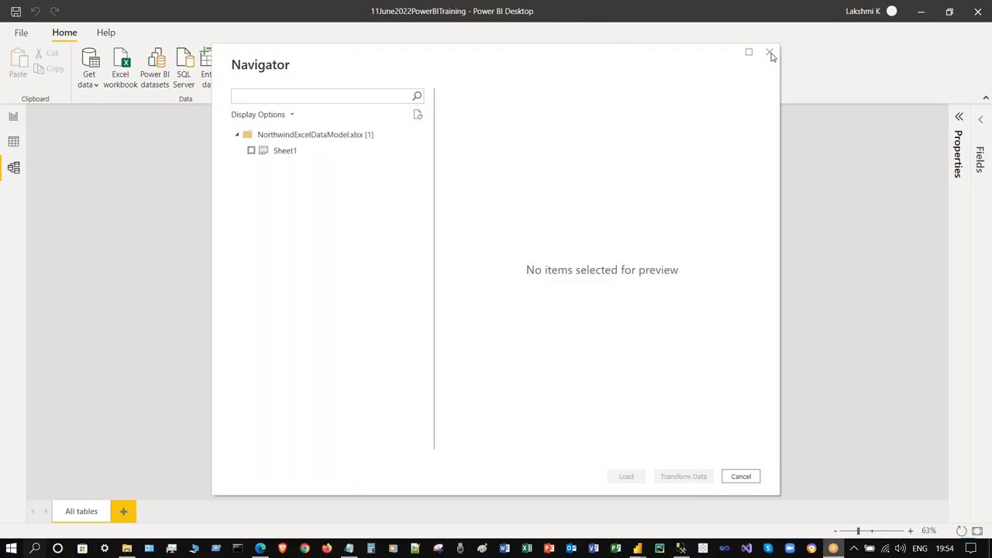
- Preview the empty Sheet1 in Navigator, then cancel without loading anything
click(251, 151)
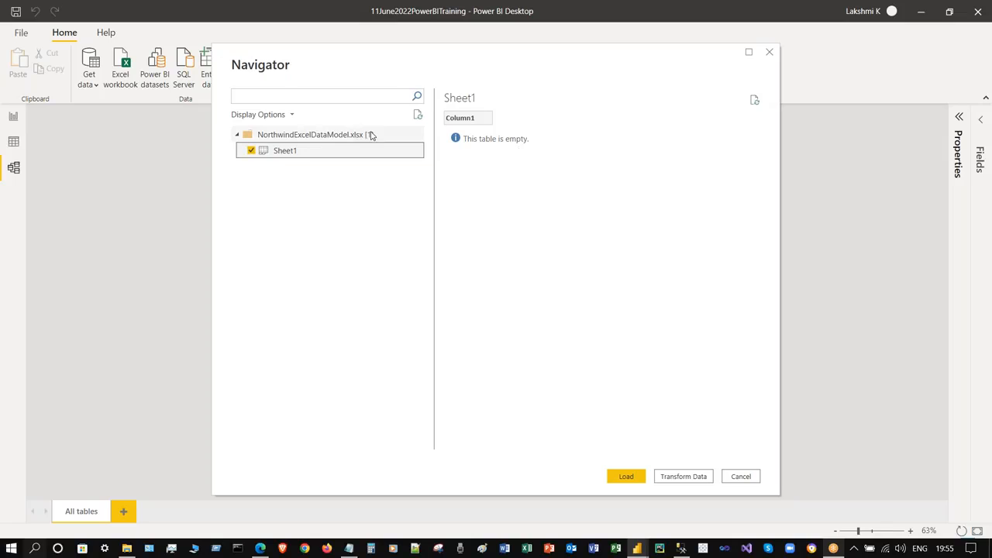
click(297, 119)
click(345, 243)
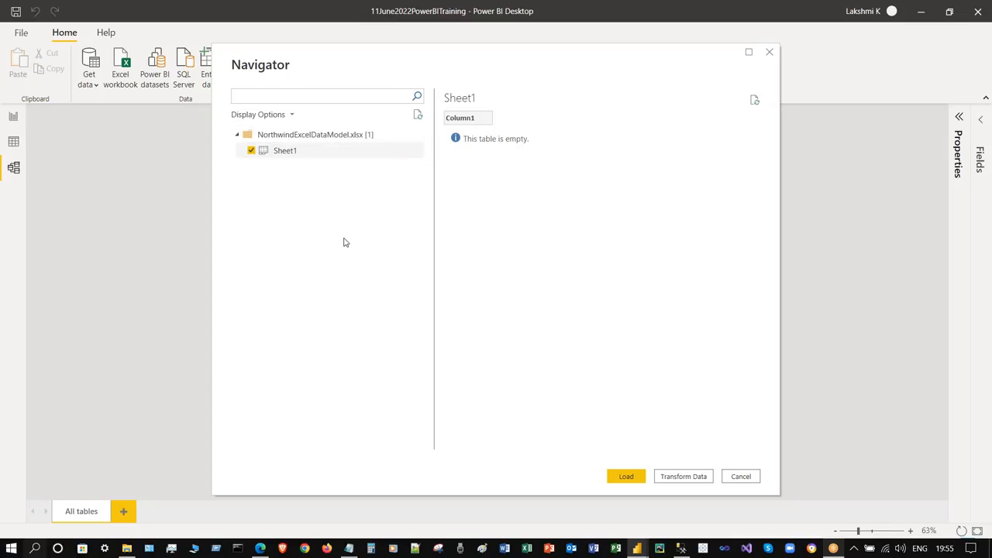
click(740, 476)
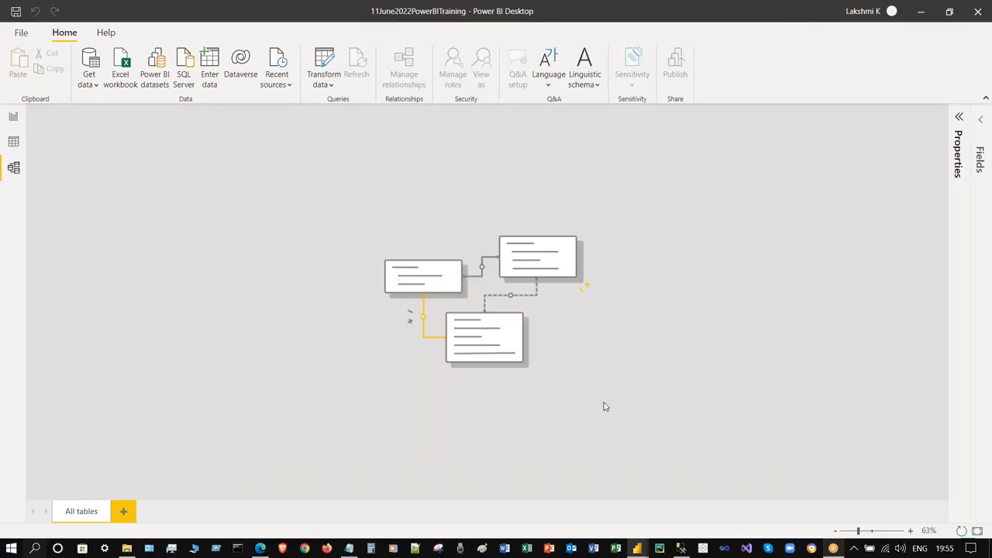
click(128, 549)
- Open NorthwindExcelDataModel.xlsx from BI Classes in Excel and enable its external data content
scroll(237, 350, up, 12)
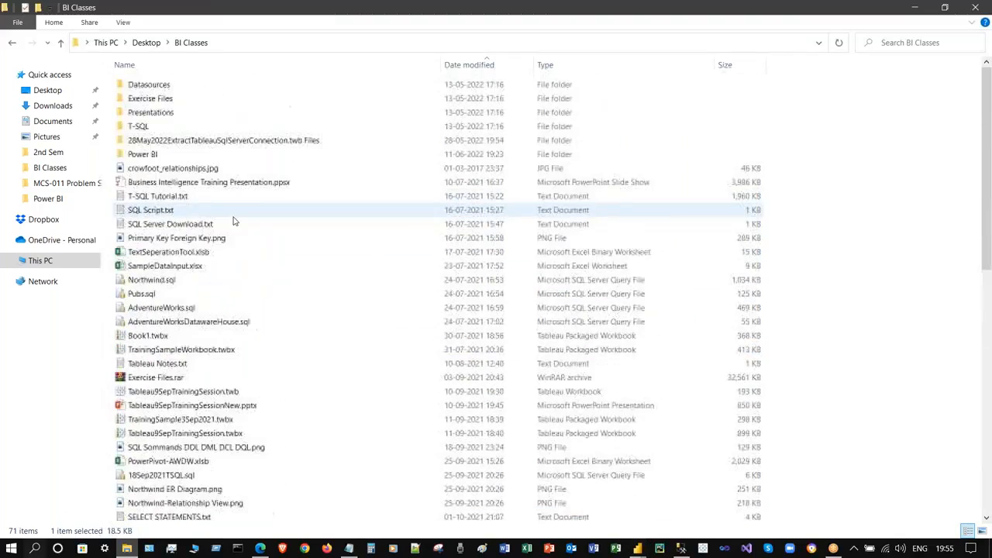
scroll(321, 318, down, 13)
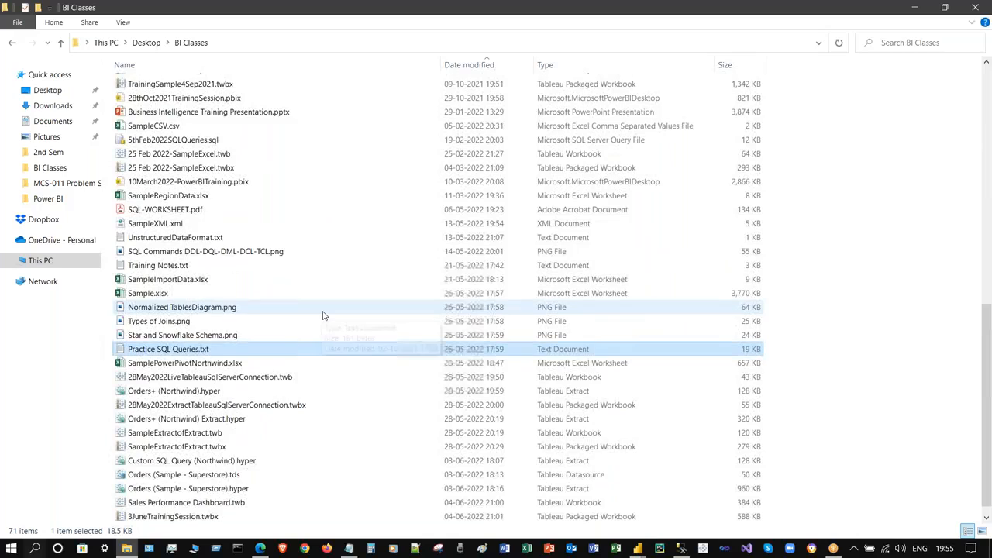
scroll(323, 316, down, 1)
click(257, 516)
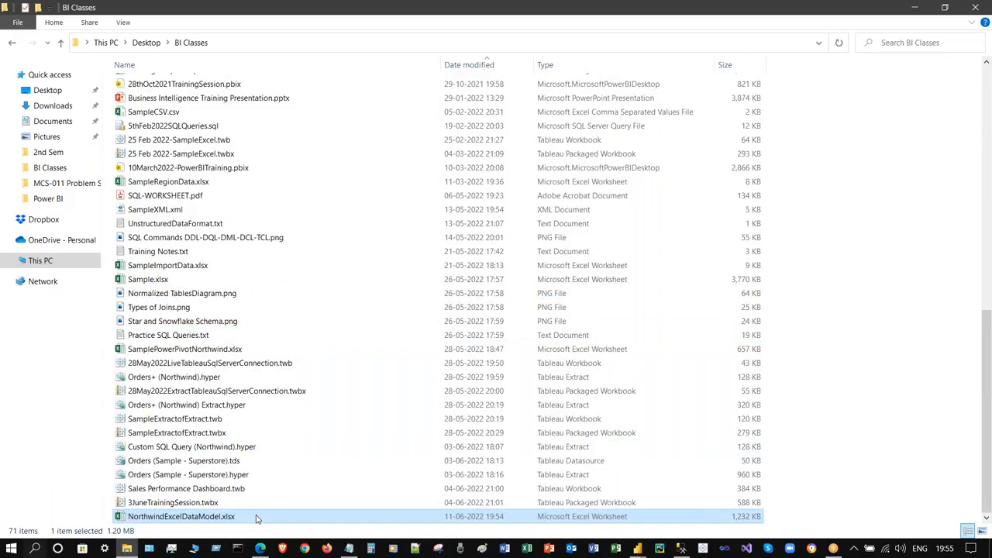
double_click(256, 516)
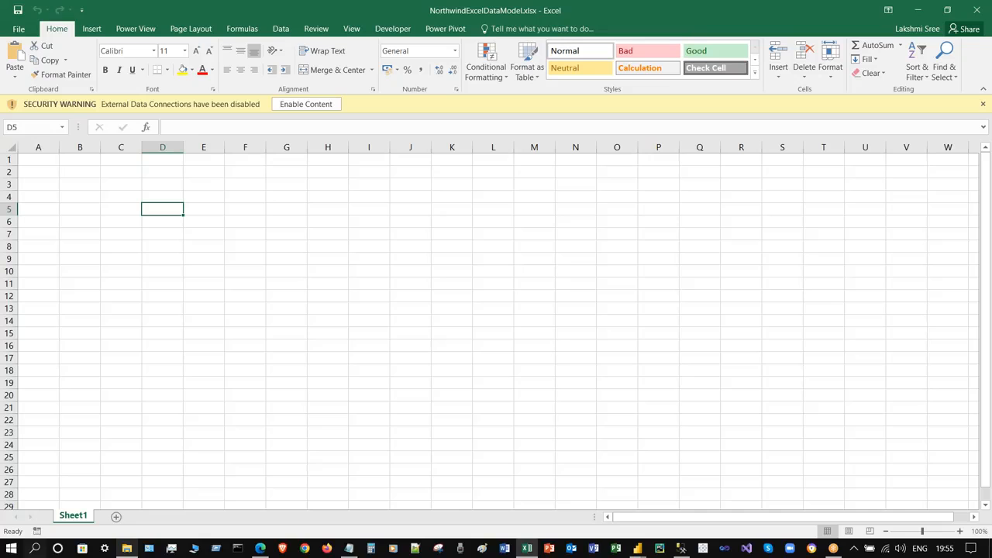
click(304, 104)
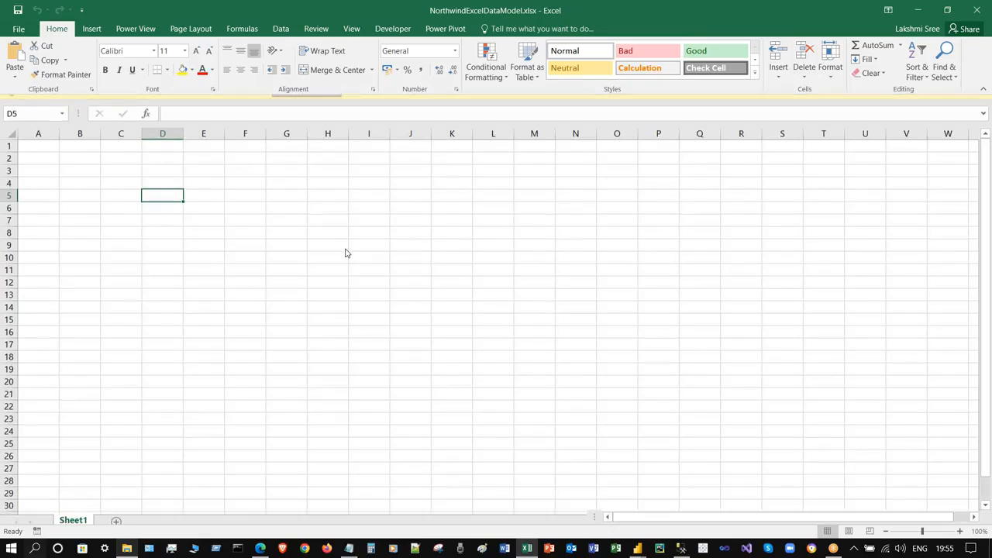
click(444, 31)
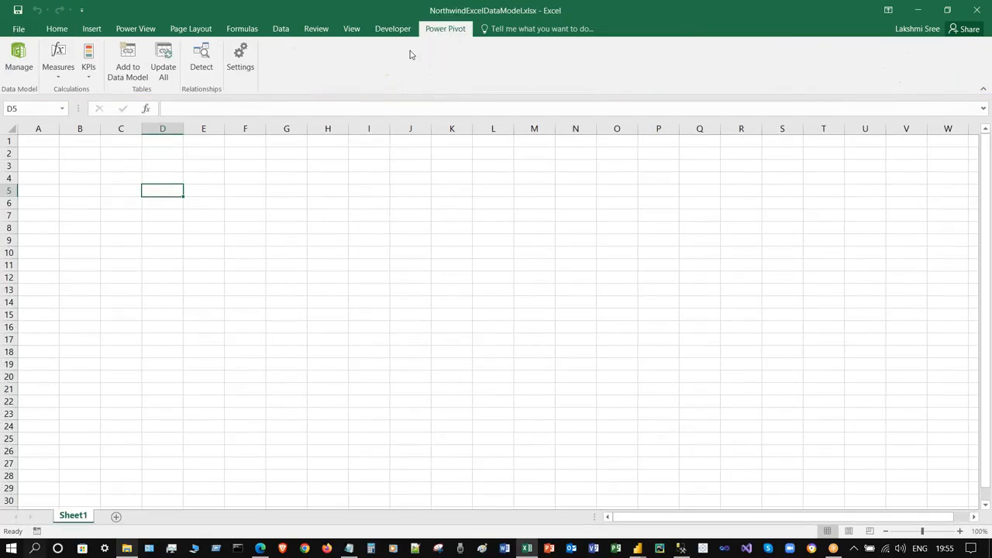
- From Power Pivot's data model, create a PivotTable on the existing worksheet at D5
click(19, 61)
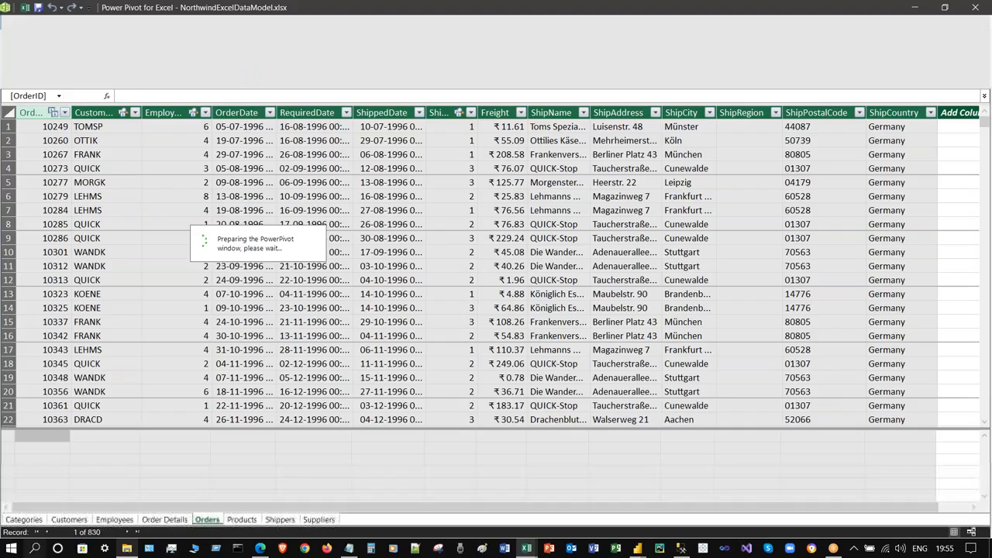
click(285, 72)
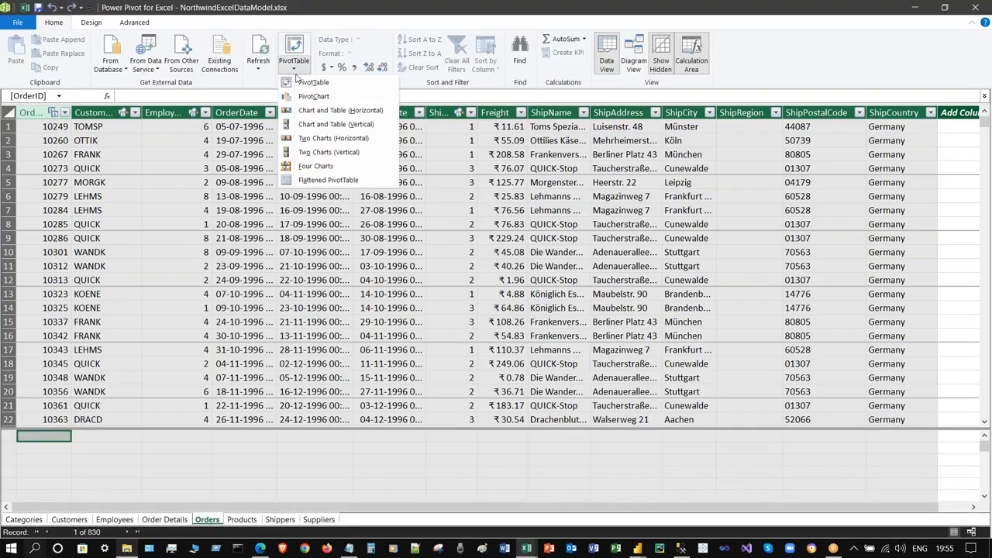
click(348, 90)
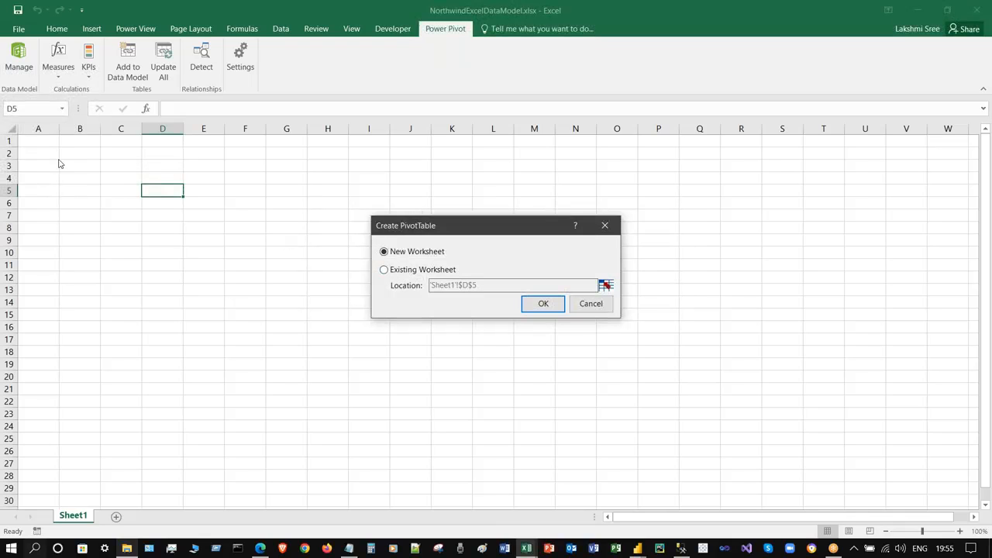
click(402, 272)
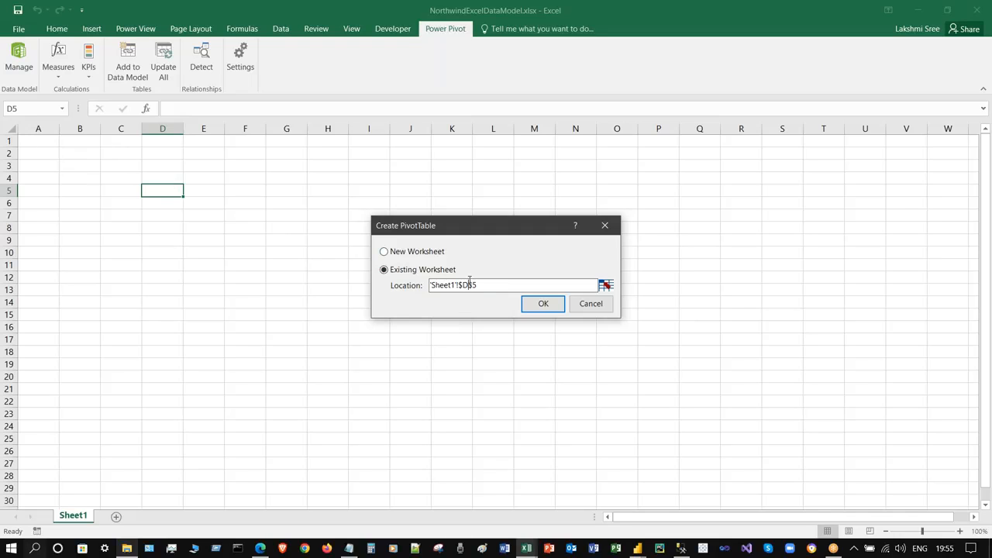
click(546, 306)
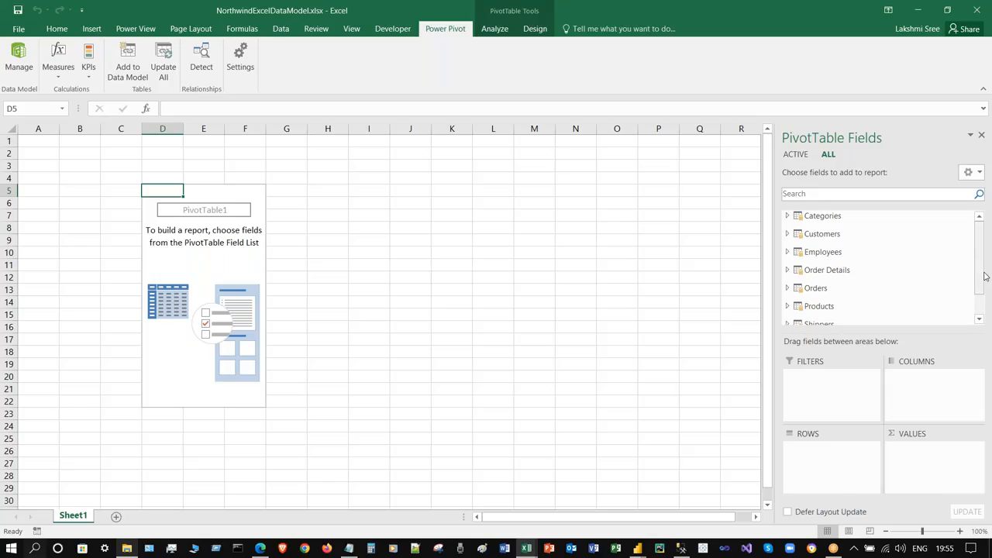
- Add the Orders fields ShipName and then ShippedDate to the pivot rows
scroll(980, 295, down, 1)
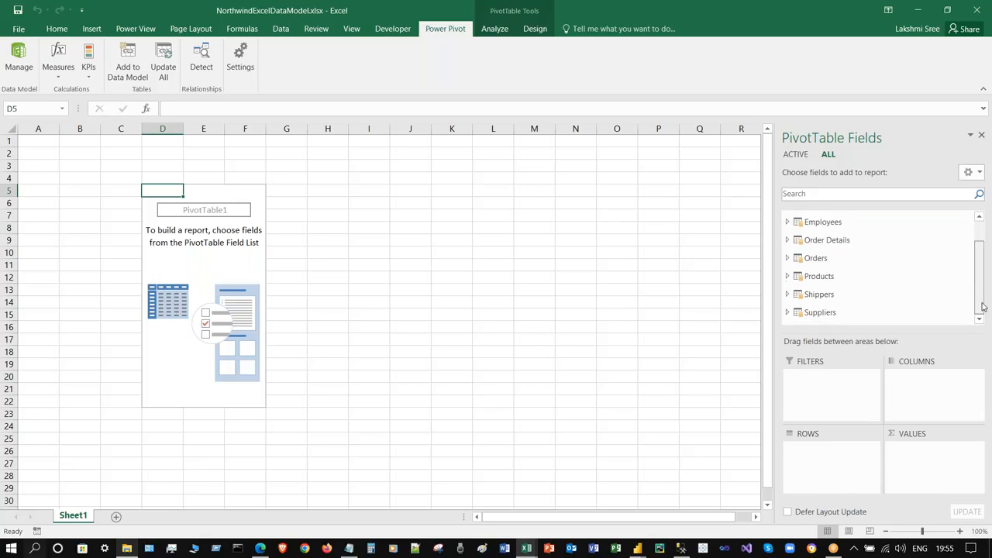
click(788, 258)
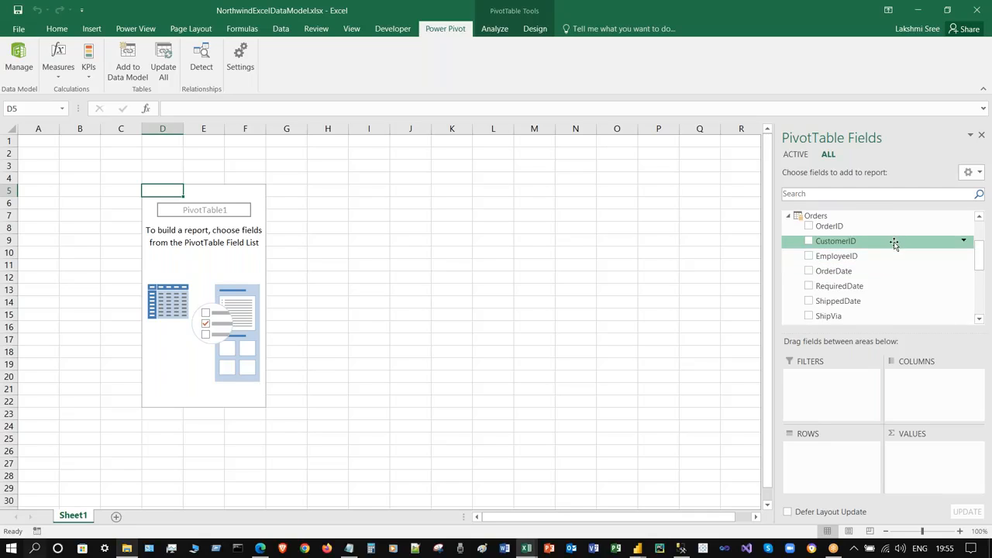
scroll(899, 248, down, 2)
scroll(898, 264, down, 2)
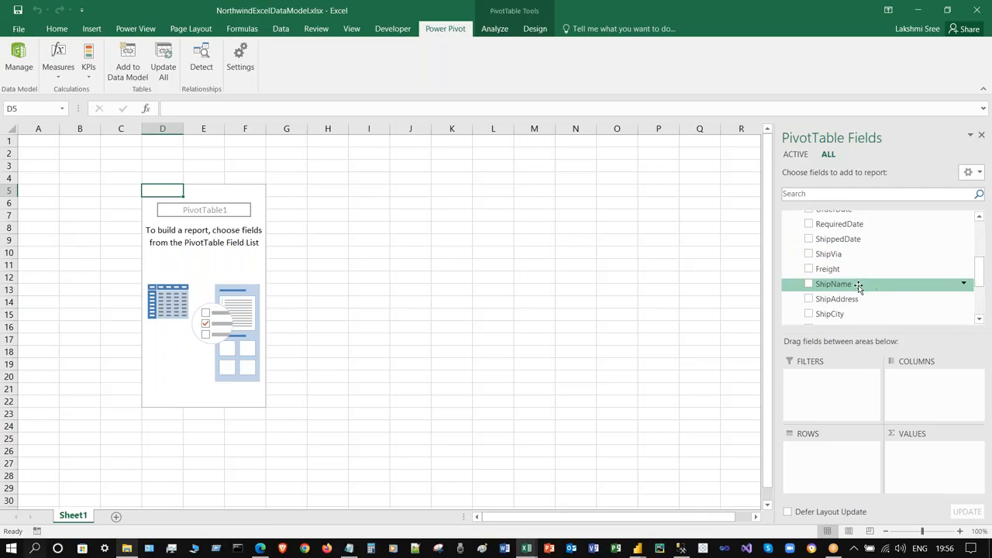
scroll(903, 260, up, 2)
scroll(872, 267, down, 4)
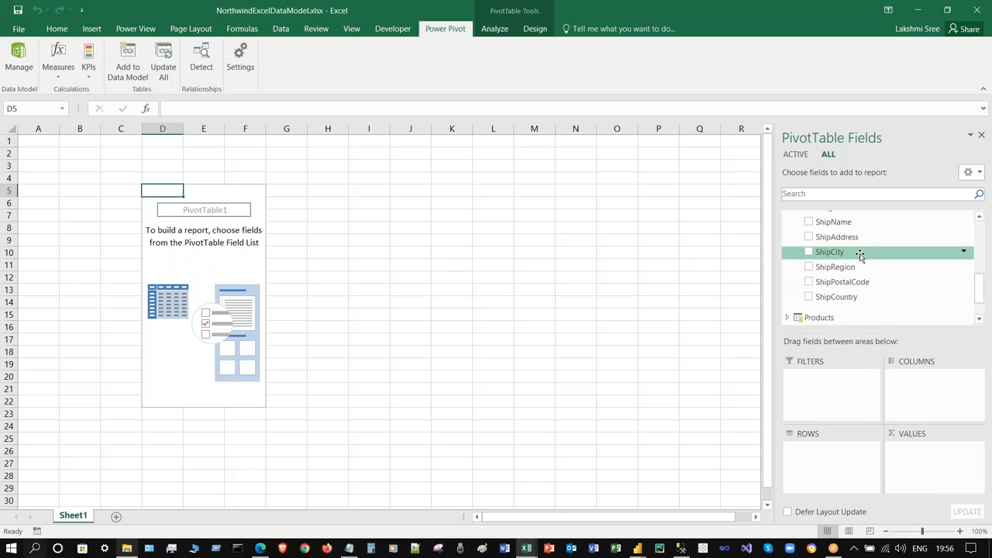
scroll(879, 271, up, 1)
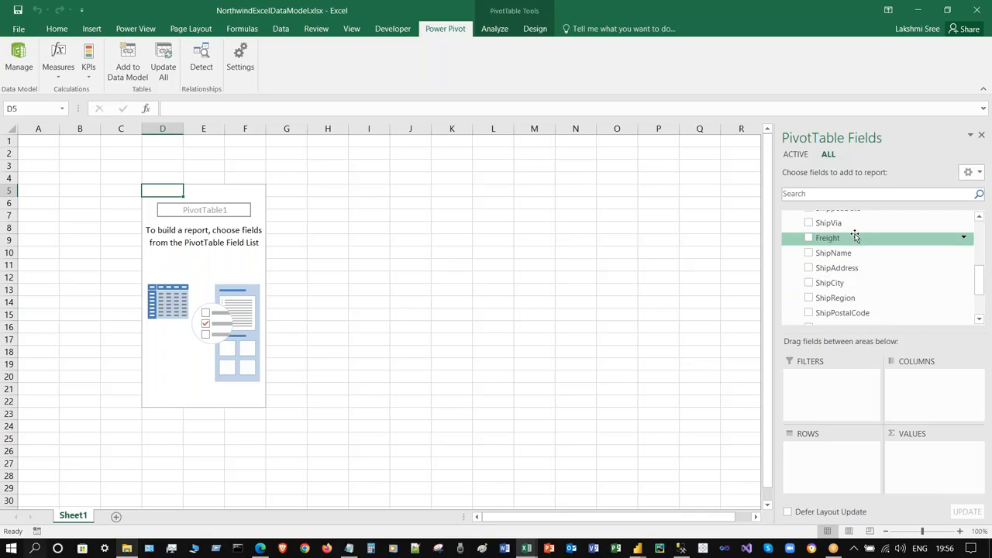
drag(836, 241, 889, 268)
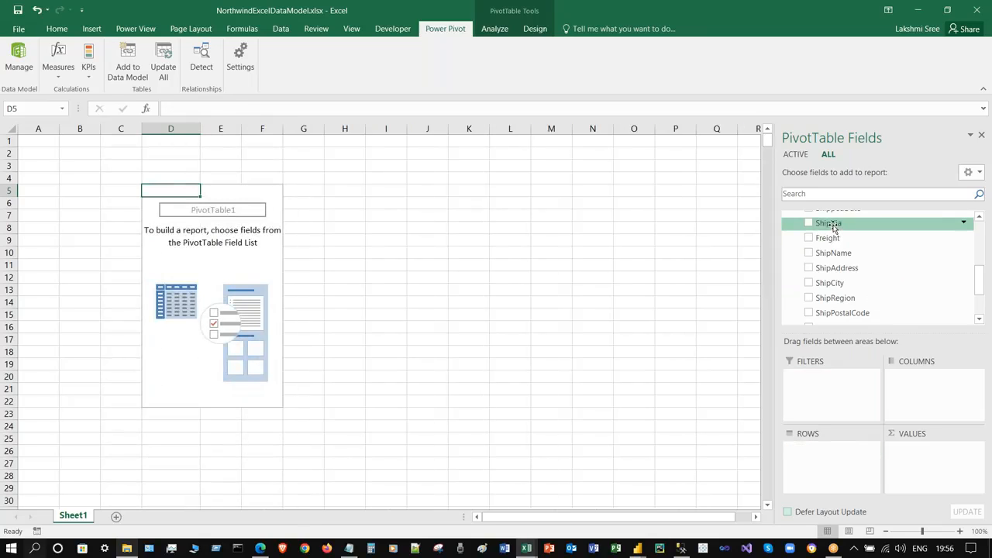
scroll(877, 279, up, 1)
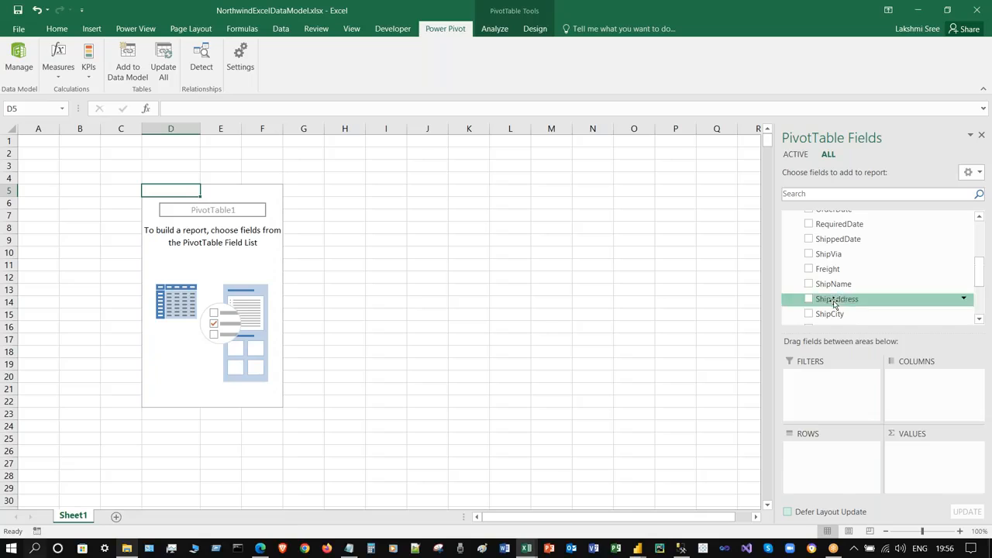
drag(845, 283, 837, 471)
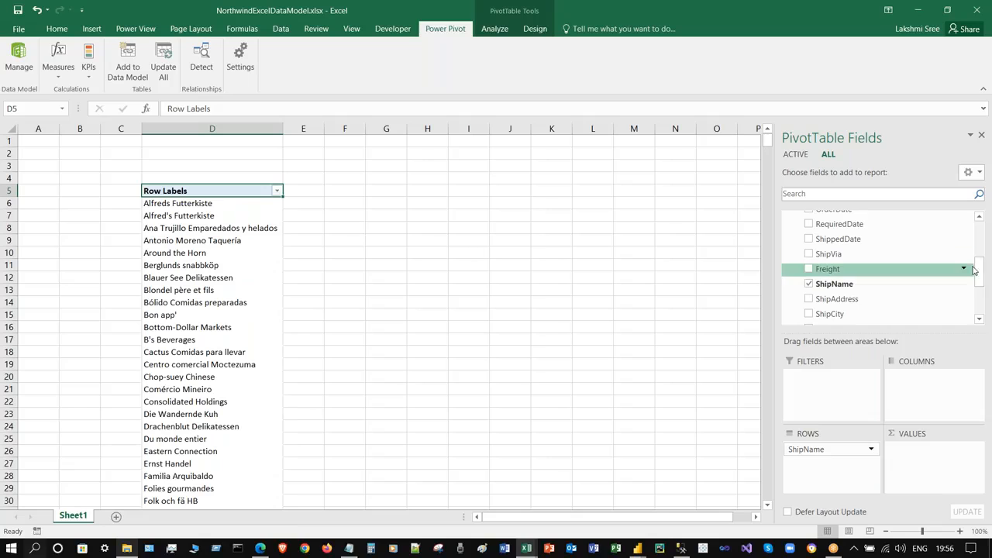
mouse_move(981, 278)
mouse_down()
mouse_move(981, 293)
mouse_move(980, 275)
mouse_up()
drag(863, 229, 463, 364)
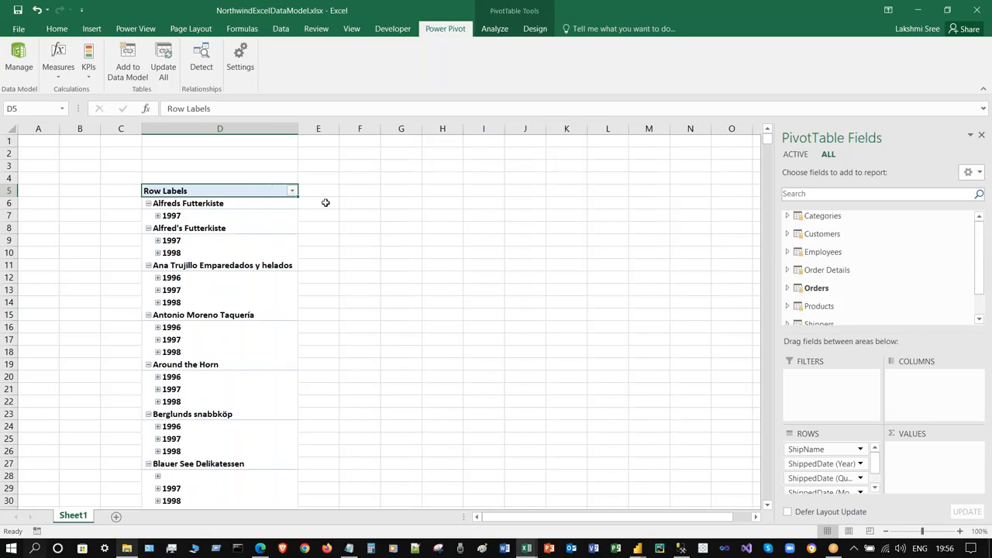
click(529, 32)
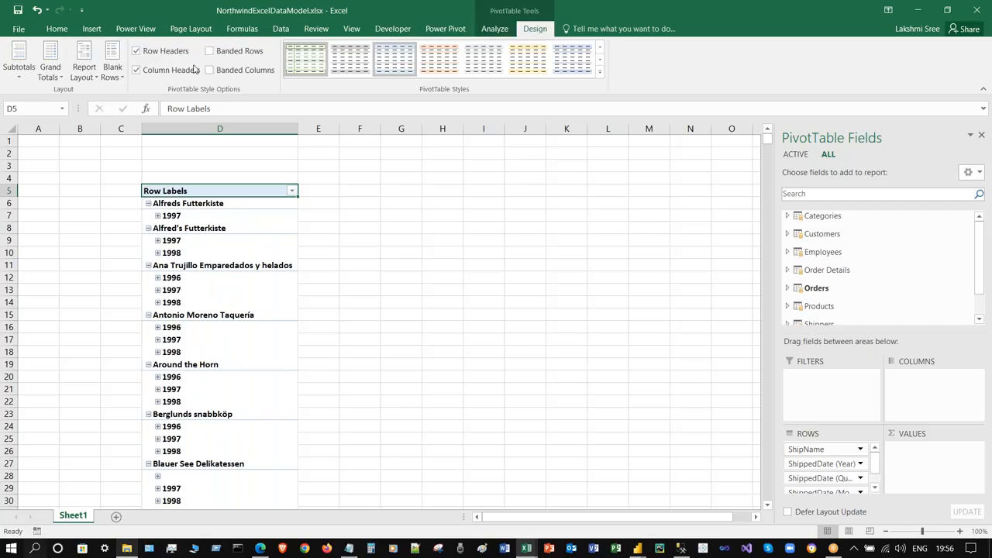
- Switch to outline layout and drop the ShippedDate quarter, month and full-date row levels
click(91, 78)
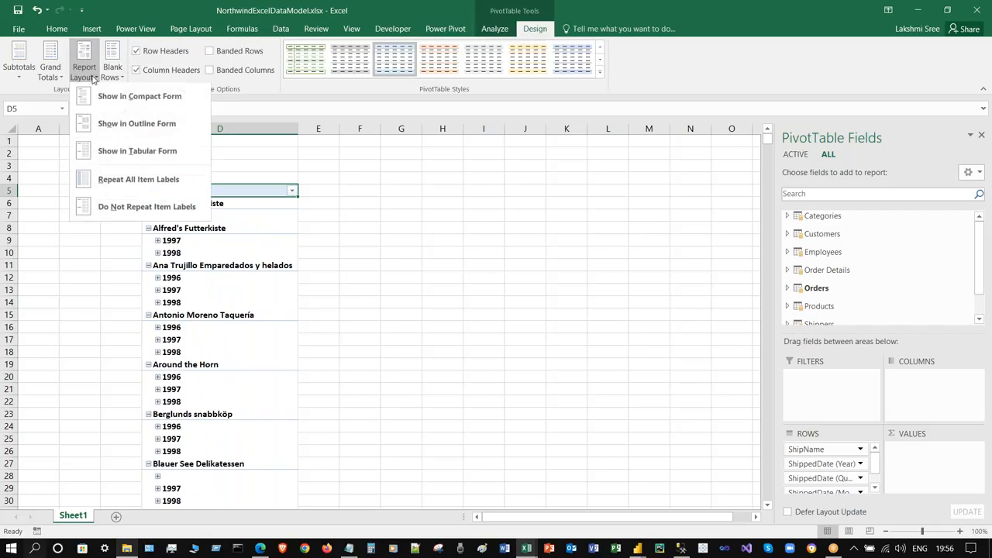
click(136, 123)
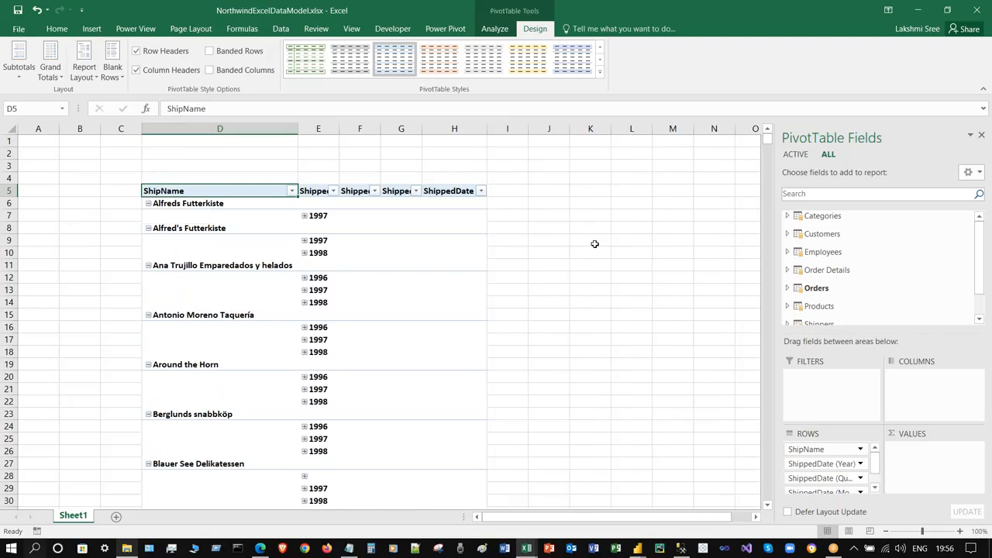
scroll(594, 244, down, 1)
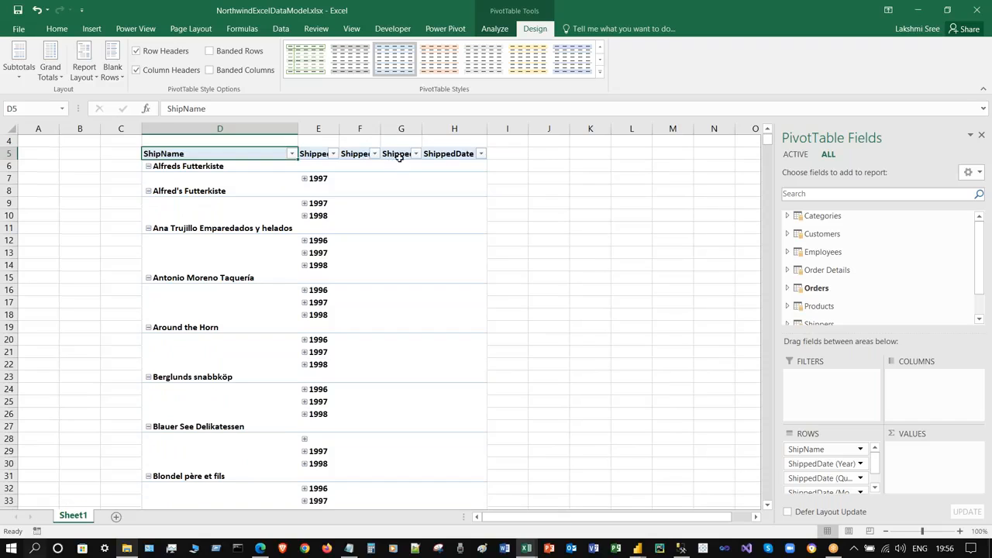
click(400, 155)
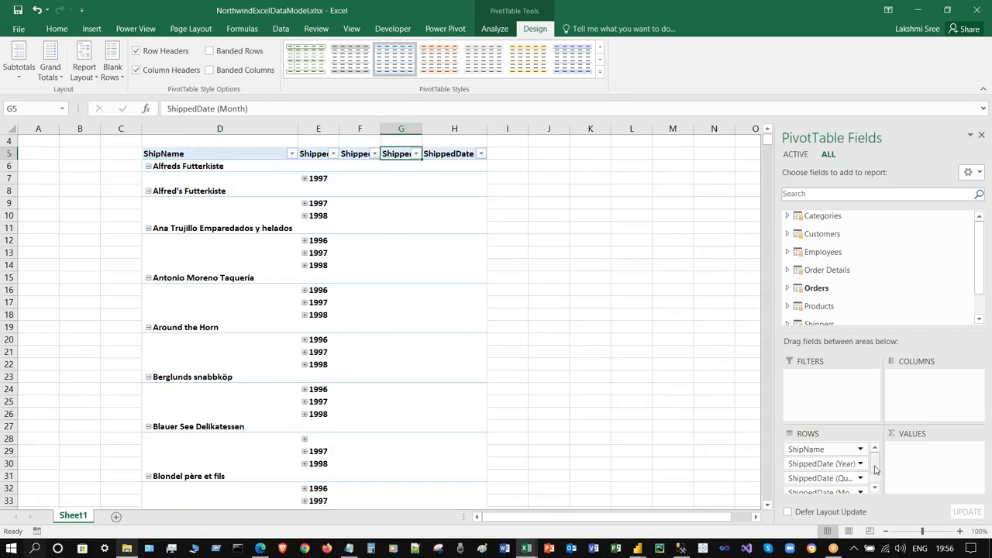
scroll(874, 474, down, 1)
drag(849, 462, 907, 310)
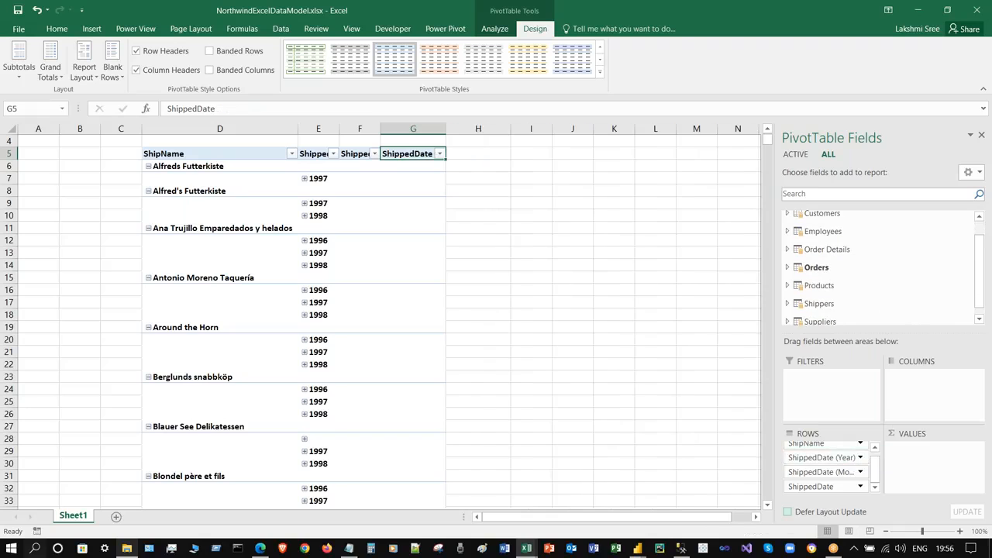
drag(849, 471, 907, 302)
drag(822, 478, 907, 278)
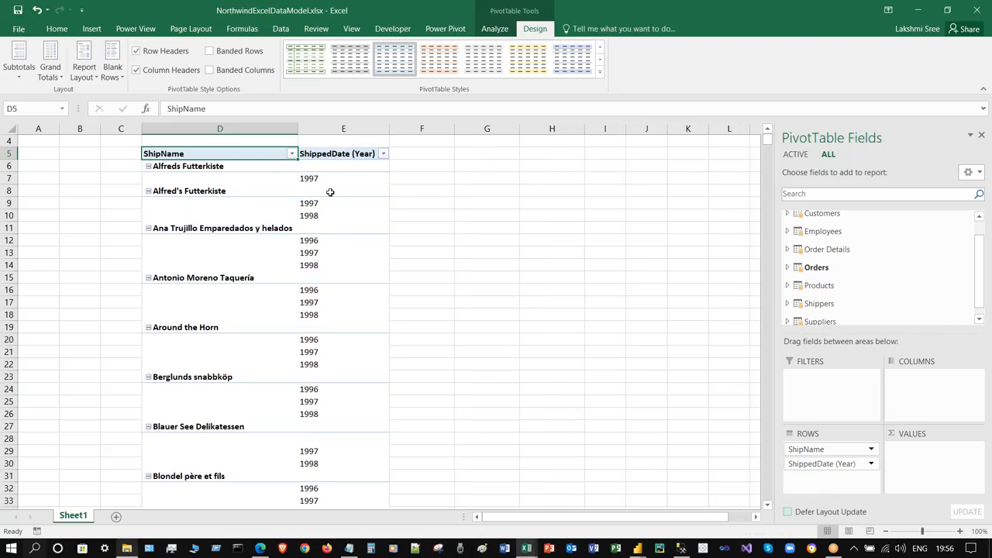
click(788, 285)
- Add ProductName to the pivot rows and expand then collapse Alfreds Futterkiste's 1997 products
scroll(877, 272, down, 1)
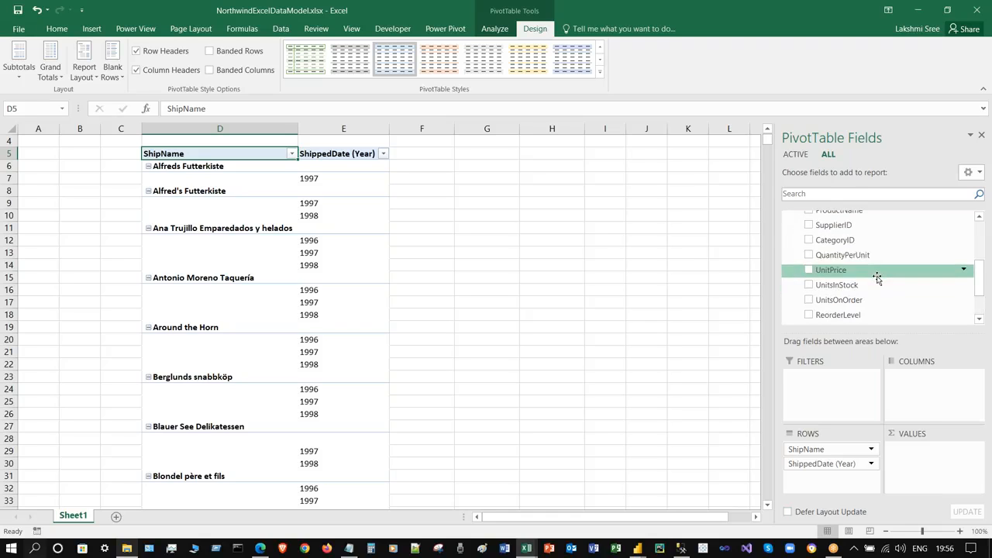
scroll(852, 240, up, 1)
drag(848, 241, 850, 490)
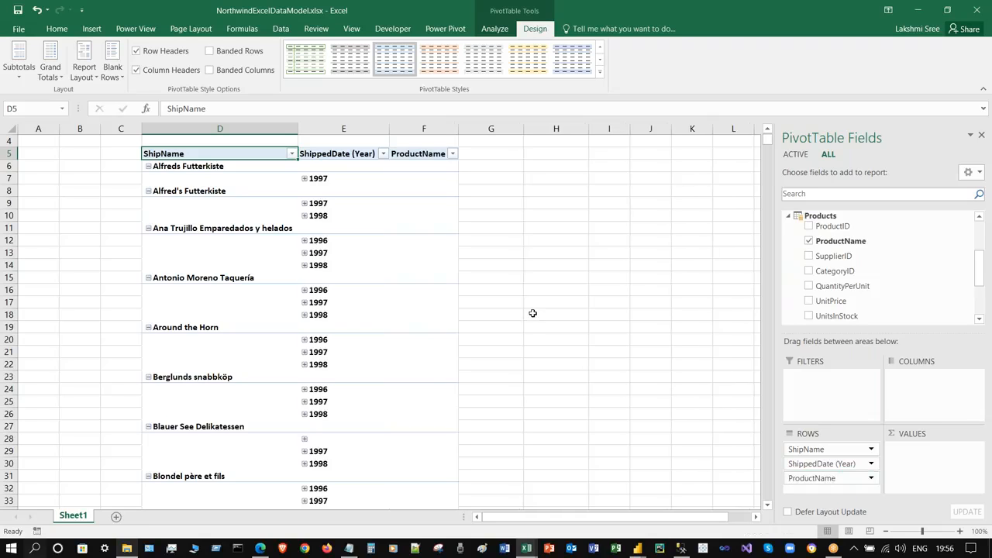
click(303, 179)
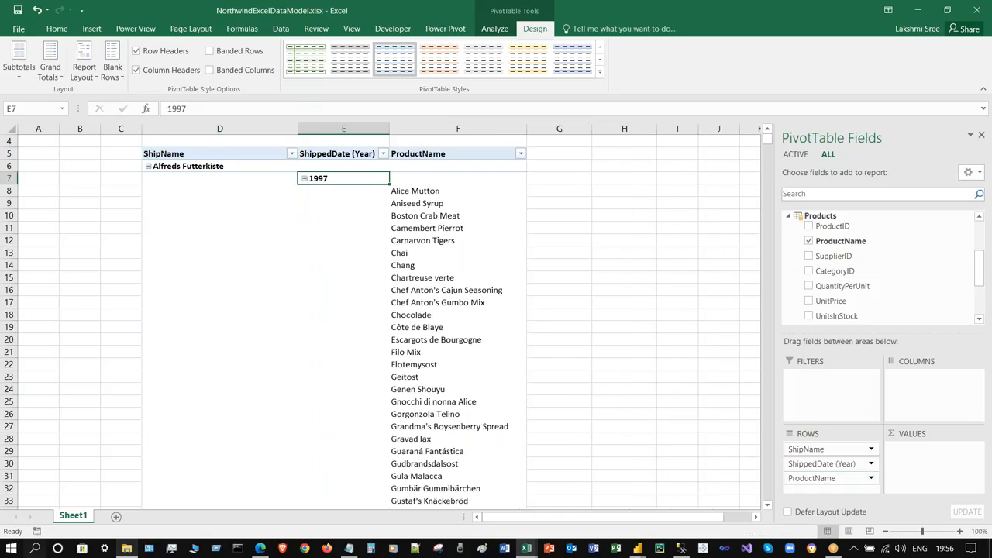
click(304, 179)
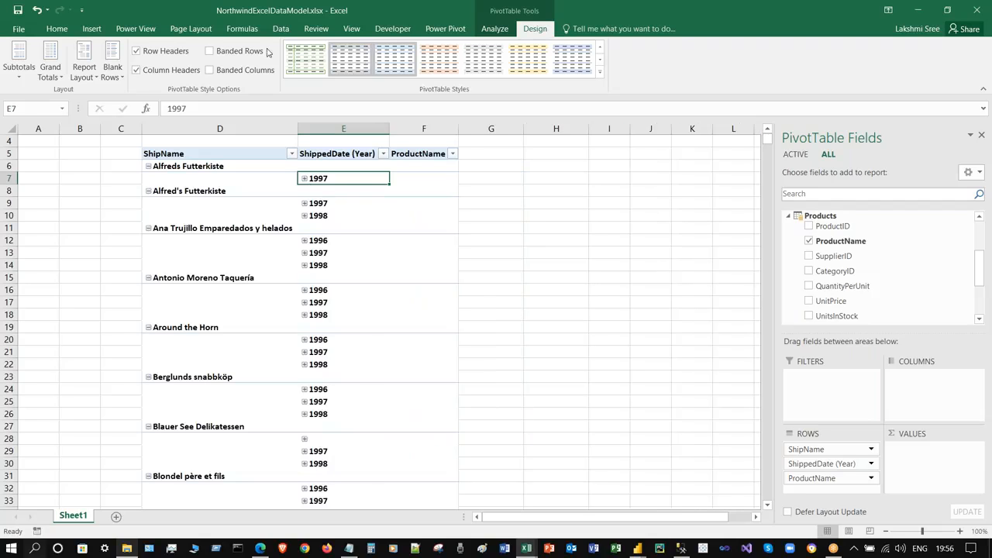
- Try the outline and compact report layouts, settling on tabular form
click(84, 68)
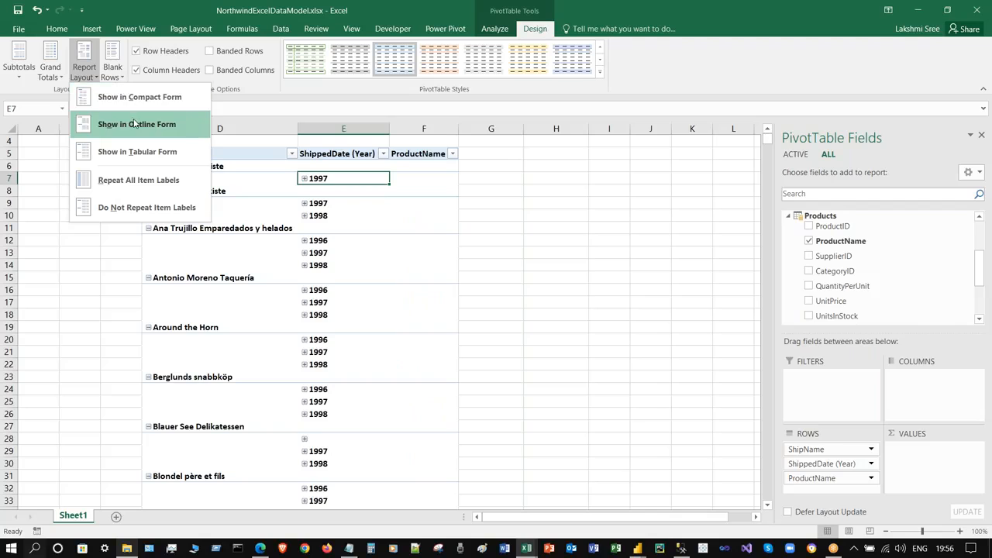
click(136, 152)
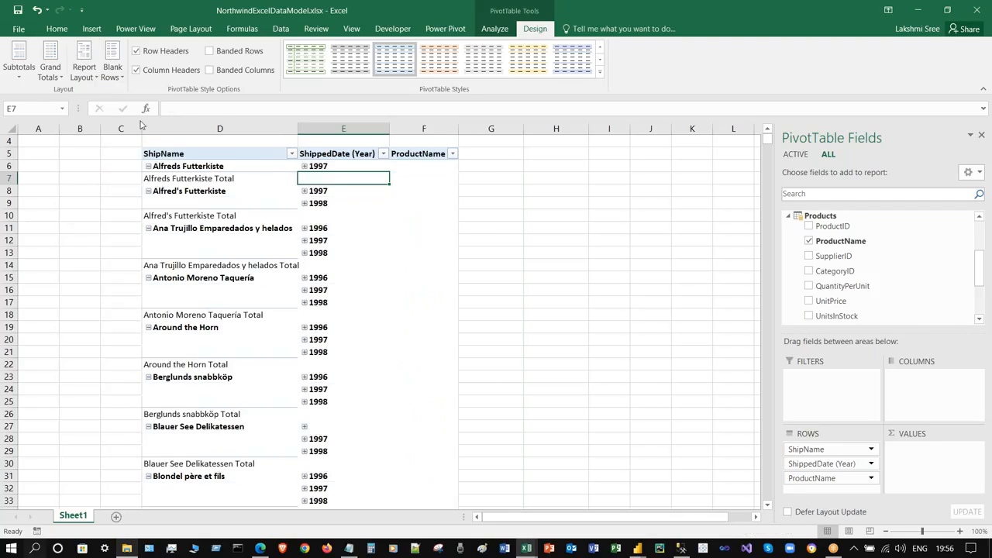
click(85, 76)
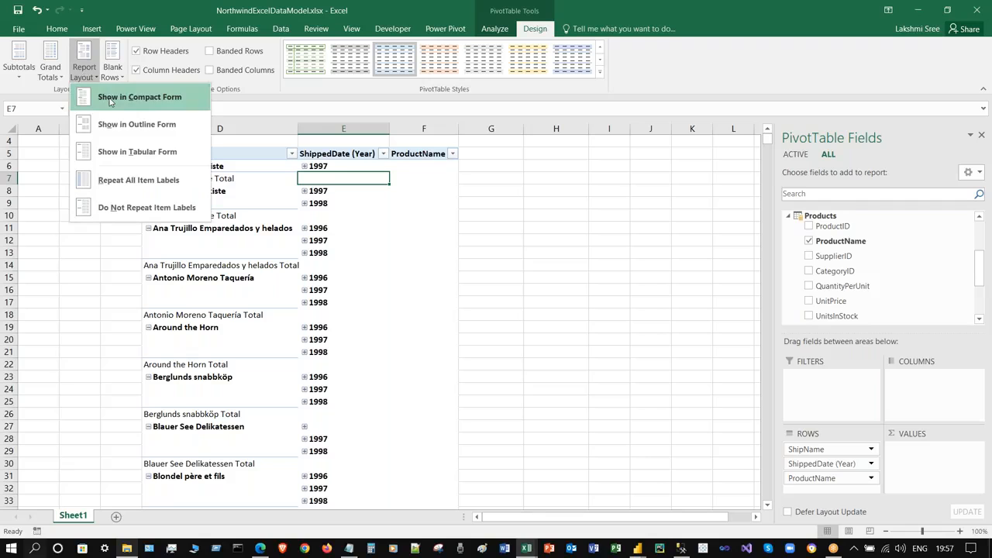
click(136, 151)
click(88, 72)
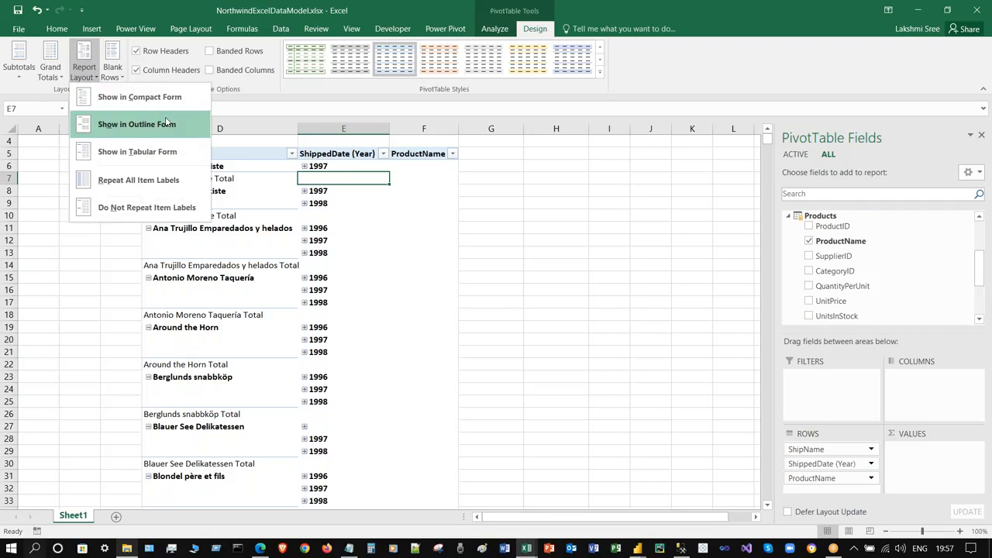
click(164, 122)
click(84, 72)
click(138, 96)
click(84, 71)
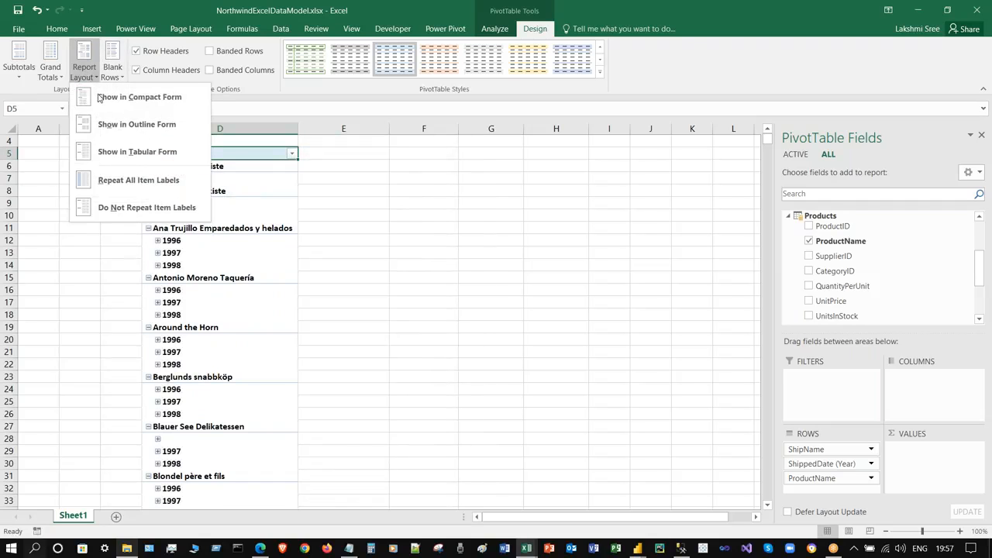
click(138, 151)
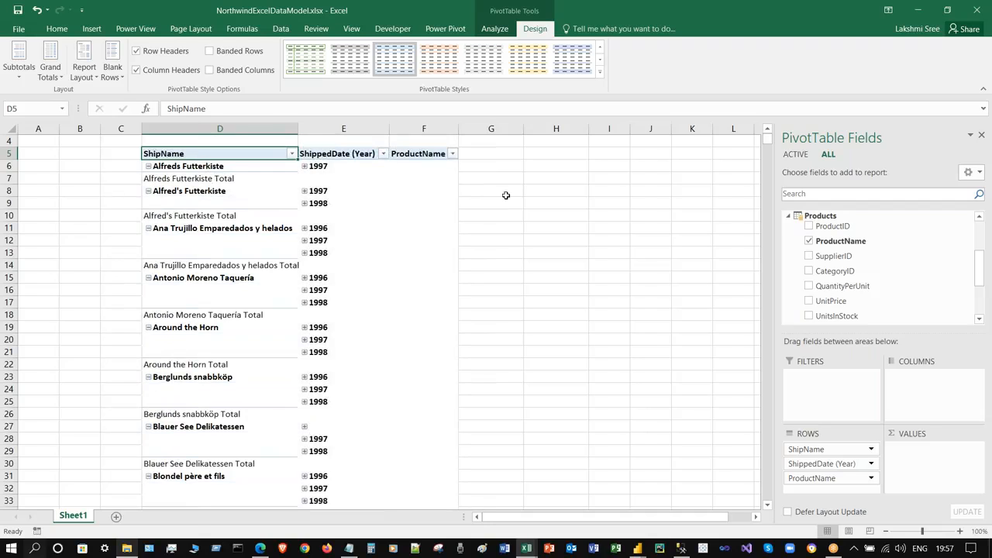
- Expand Alfreds Futterkiste's 1997 products, then remove ProductName from the pivot rows
click(304, 165)
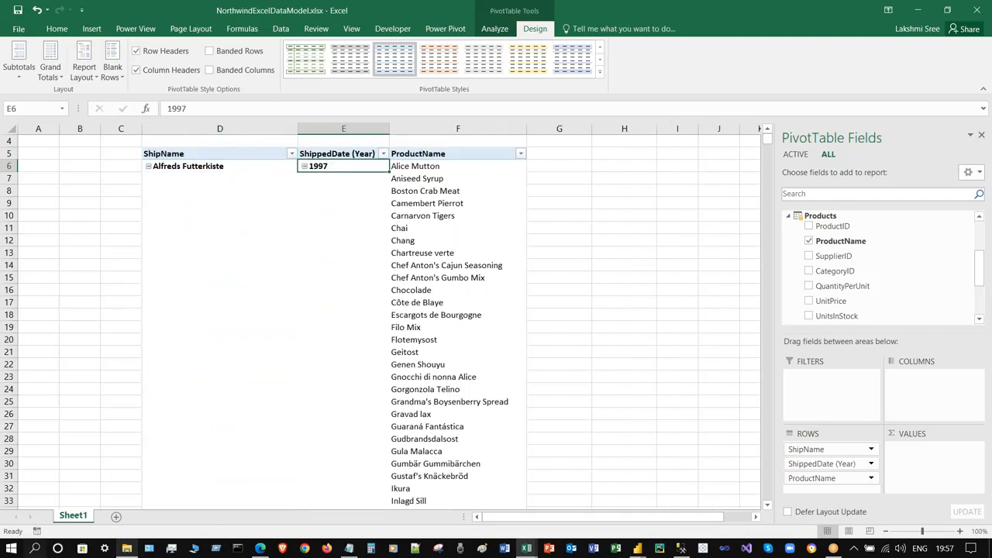
scroll(474, 220, down, 19)
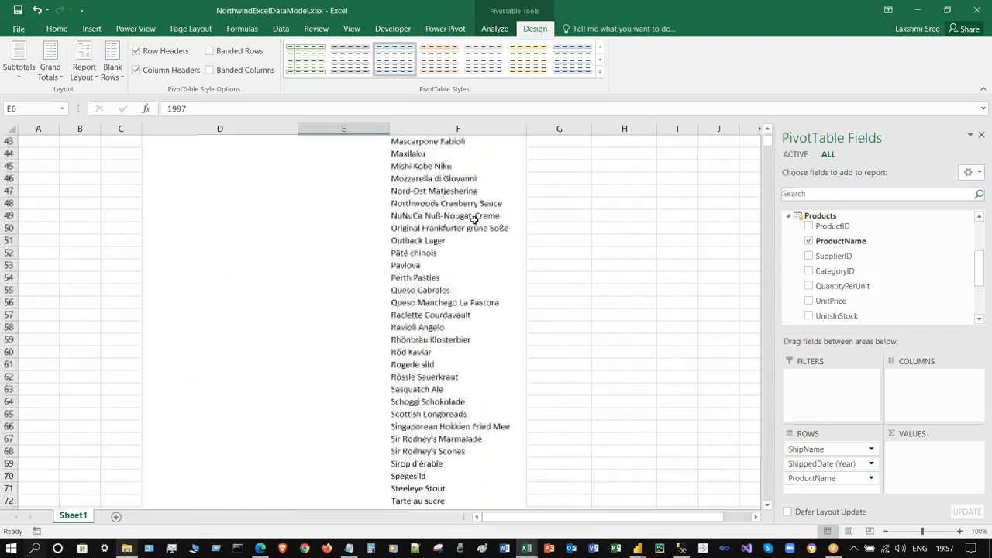
scroll(475, 220, down, 5)
scroll(474, 221, up, 20)
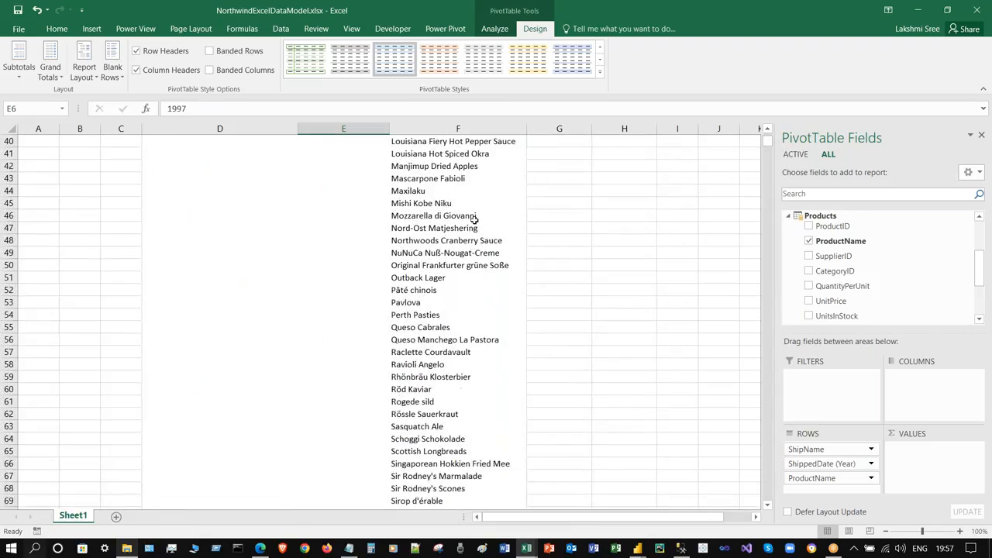
scroll(474, 220, up, 1)
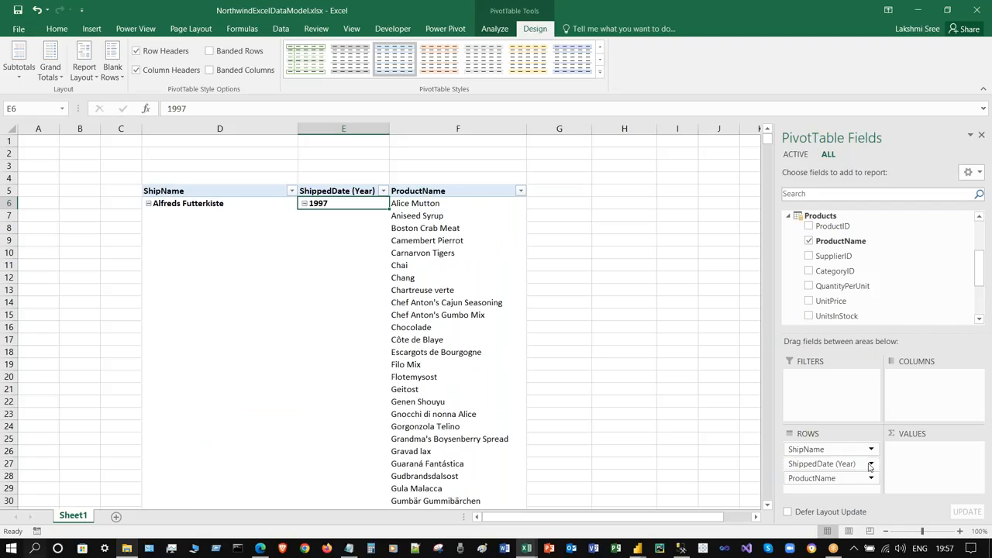
drag(857, 479, 930, 293)
scroll(982, 248, up, 3)
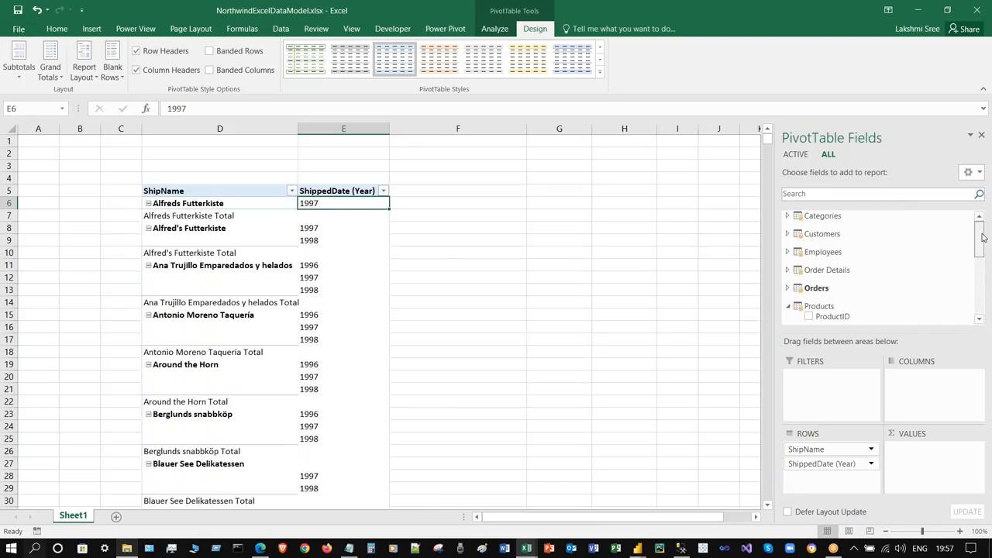
- Add Categories' CategoryName to rows and Order Details' summed Quantity to values, then save
click(787, 217)
drag(840, 241, 810, 478)
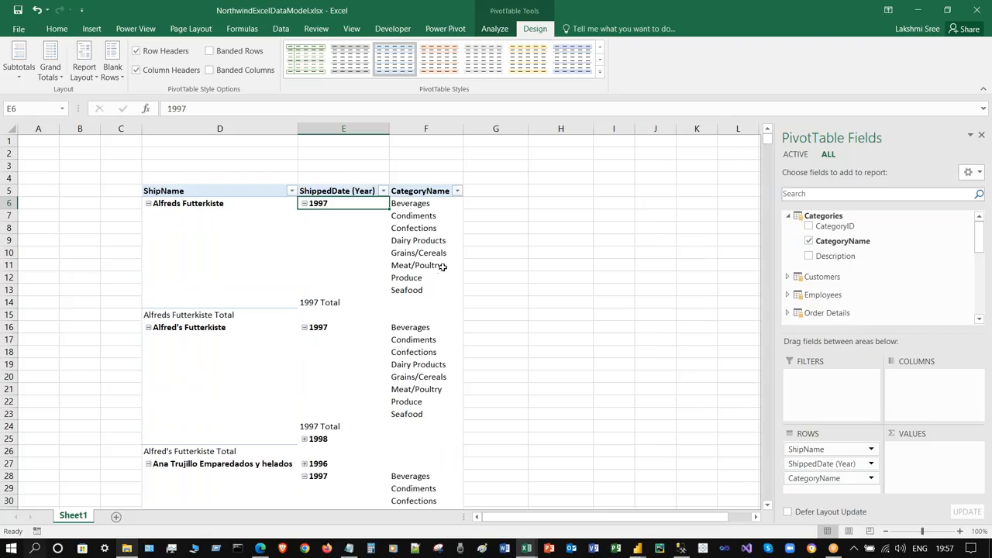
drag(984, 240, 982, 262)
click(788, 260)
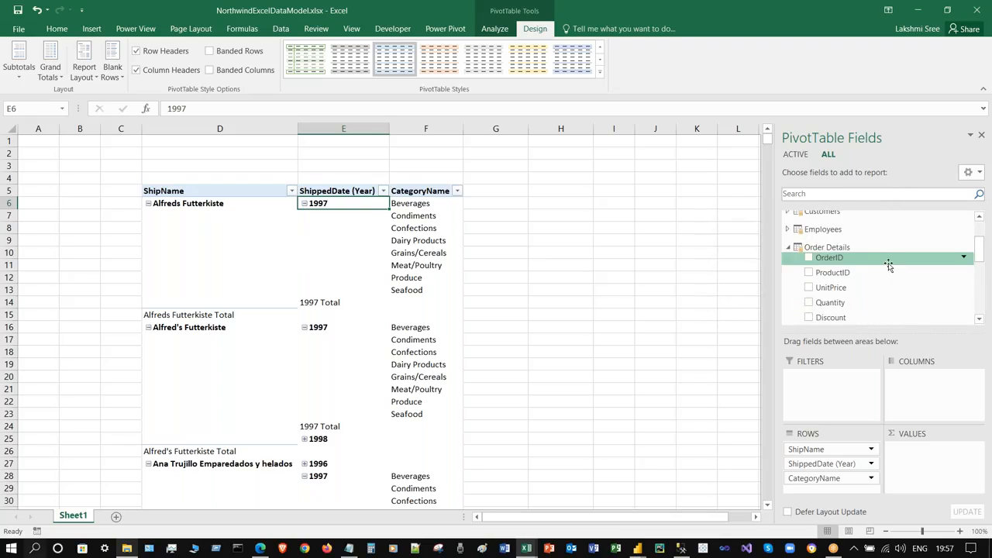
drag(980, 247, 980, 254)
drag(812, 291, 899, 449)
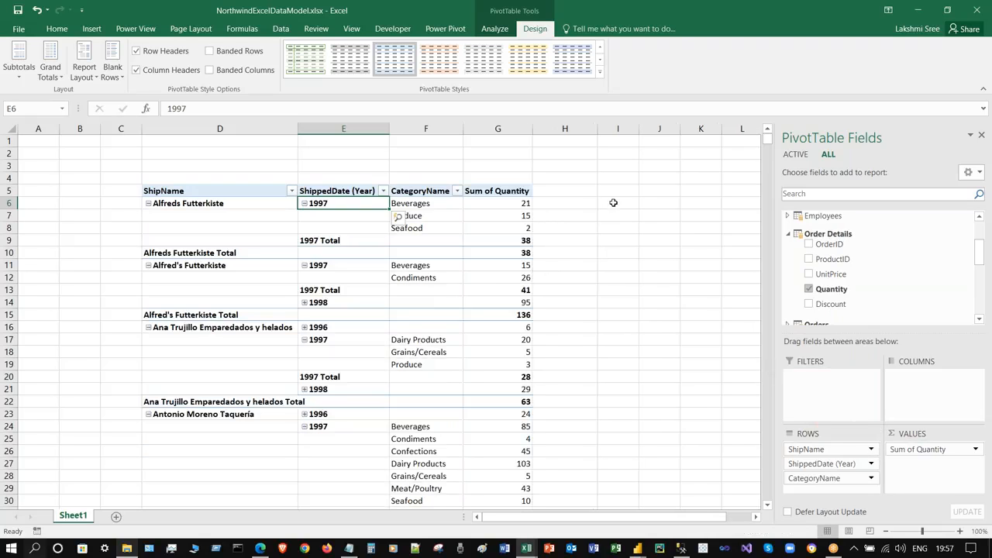
click(36, 143)
key(ctrl+s)
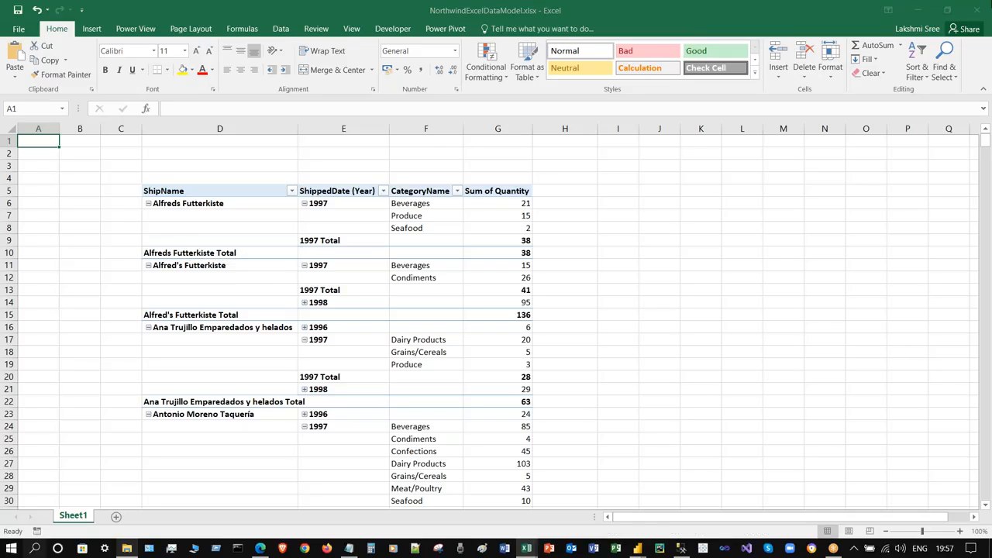
- Close the NorthwindExcelDataModel workbook, saving its changes, and return to Power BI
click(978, 11)
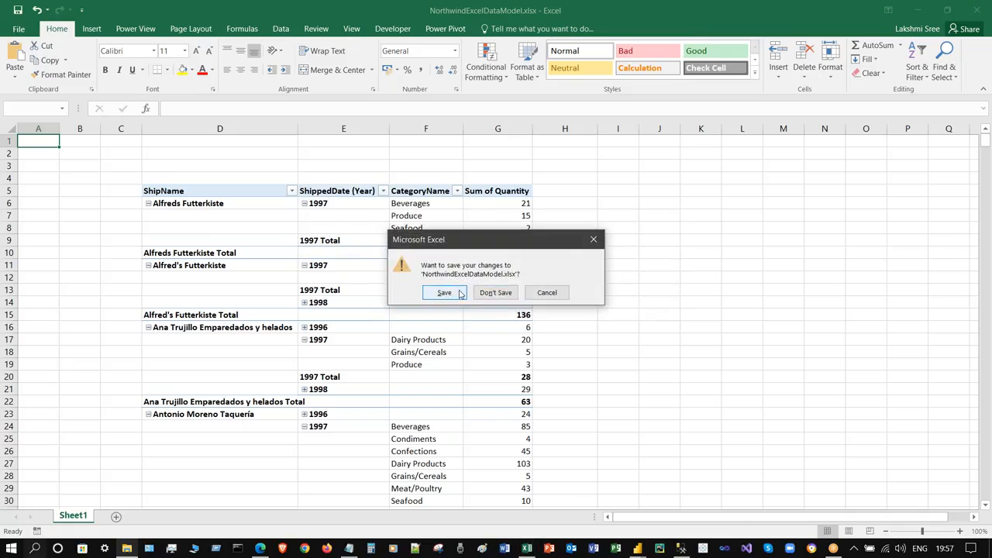
key(Return)
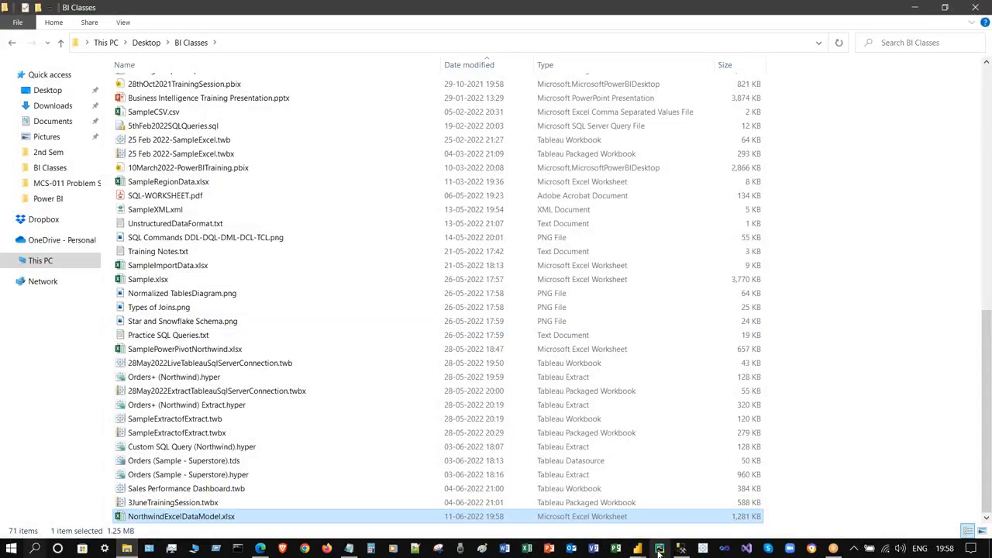
click(641, 549)
- Preview Sheet1 of NorthwindExcelDataModel.xlsx in Power BI's Navigator, cancel, and reopen the workbook in Excel
click(701, 492)
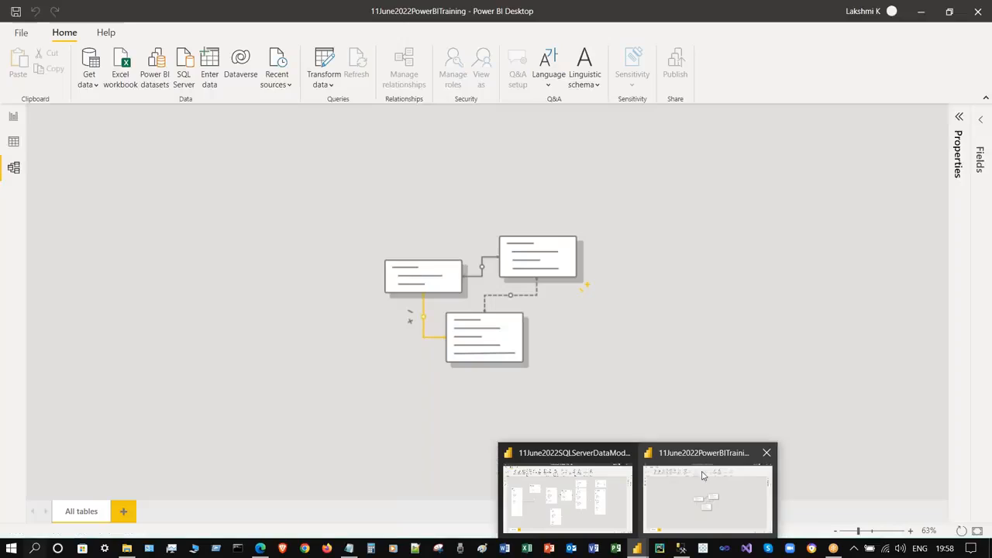
click(120, 68)
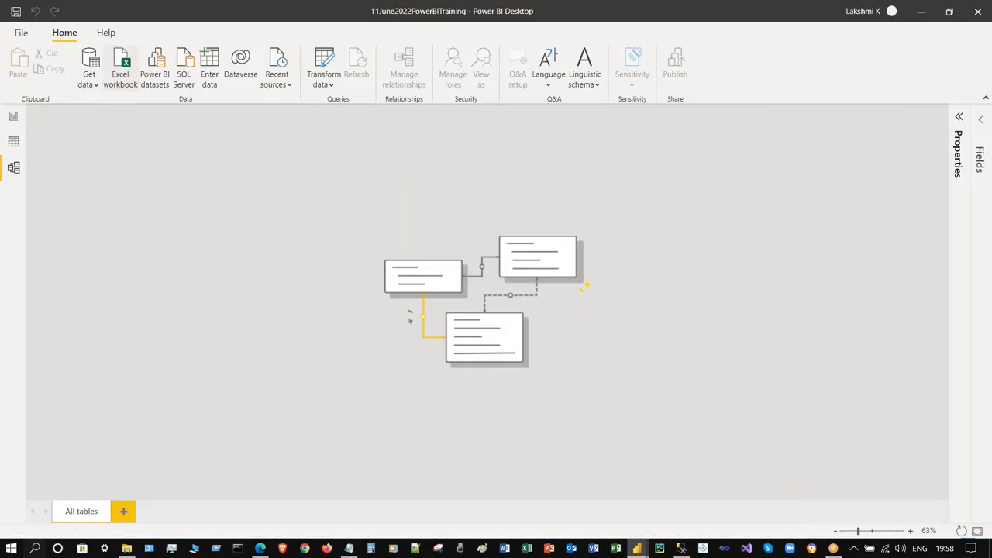
click(249, 267)
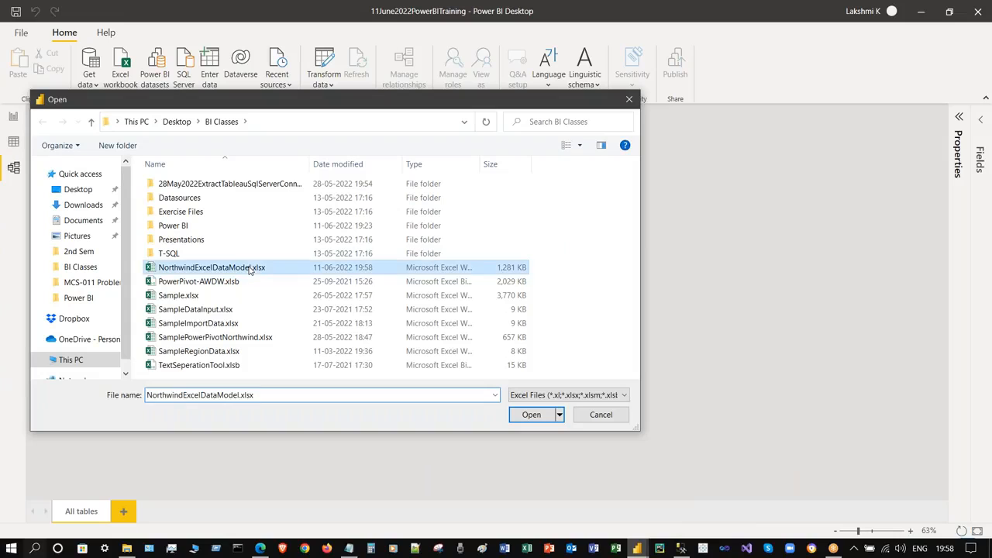
click(536, 420)
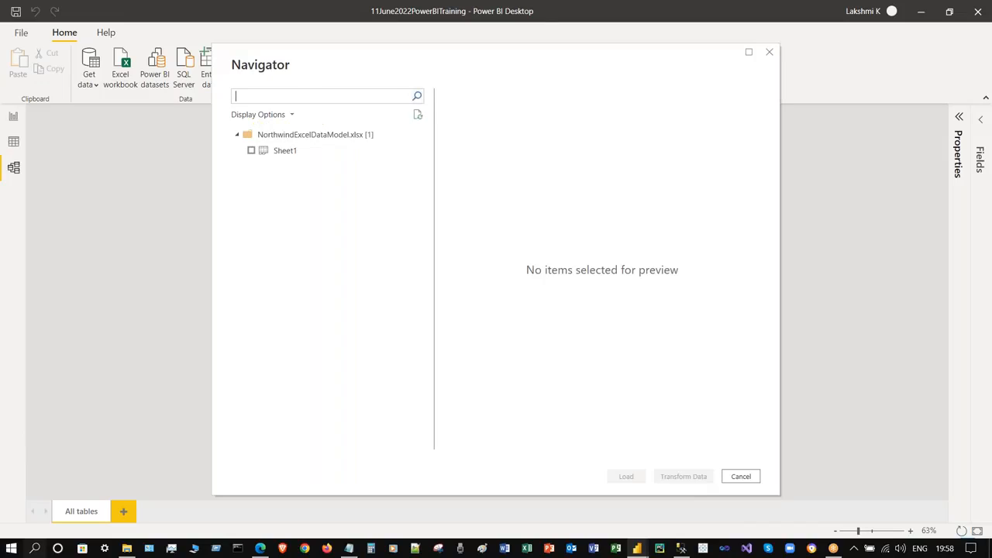
click(252, 150)
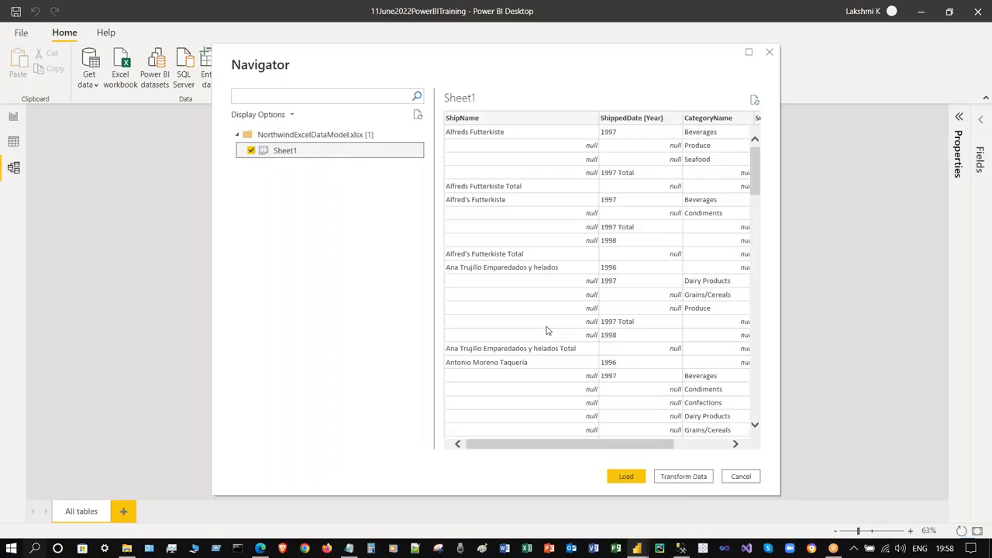
drag(613, 449, 723, 438)
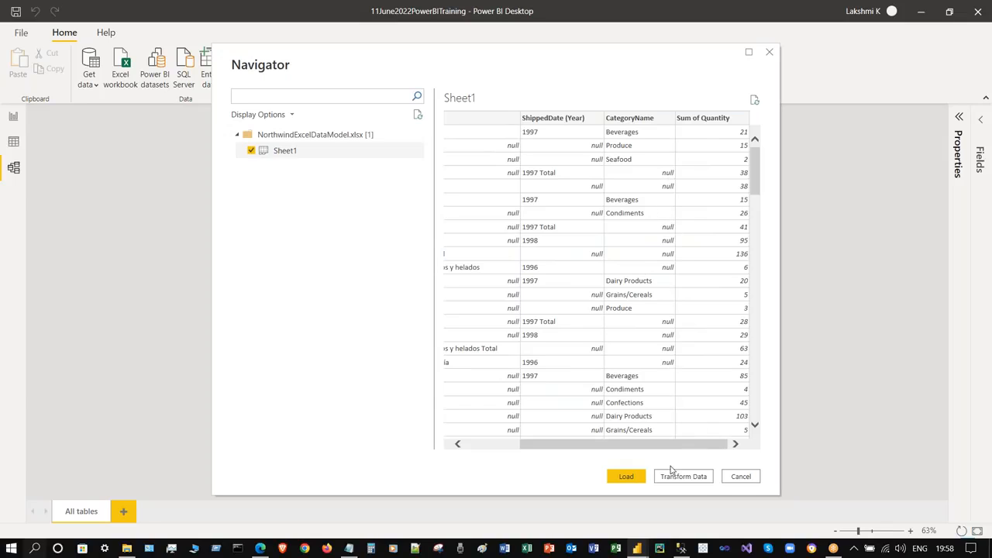
drag(689, 450, 583, 451)
click(749, 477)
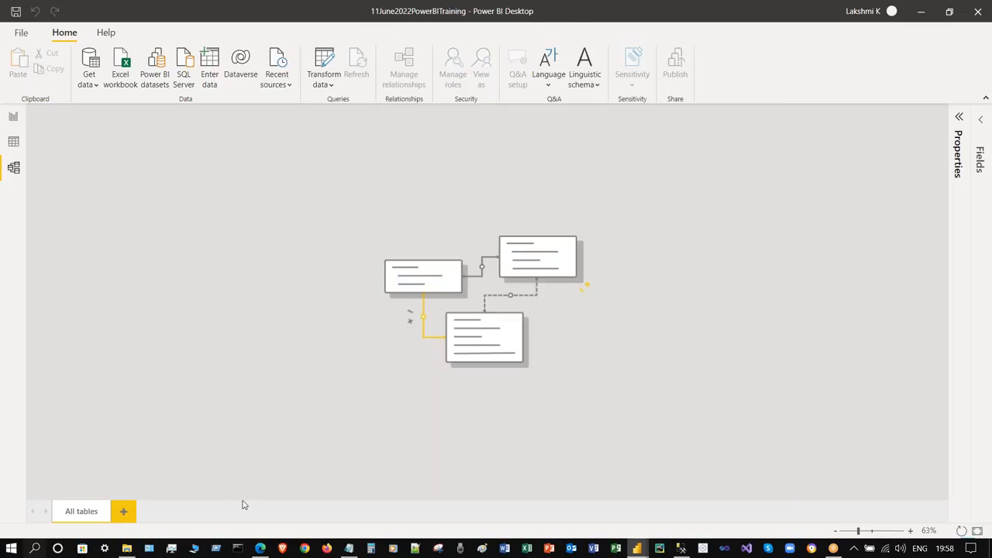
click(130, 552)
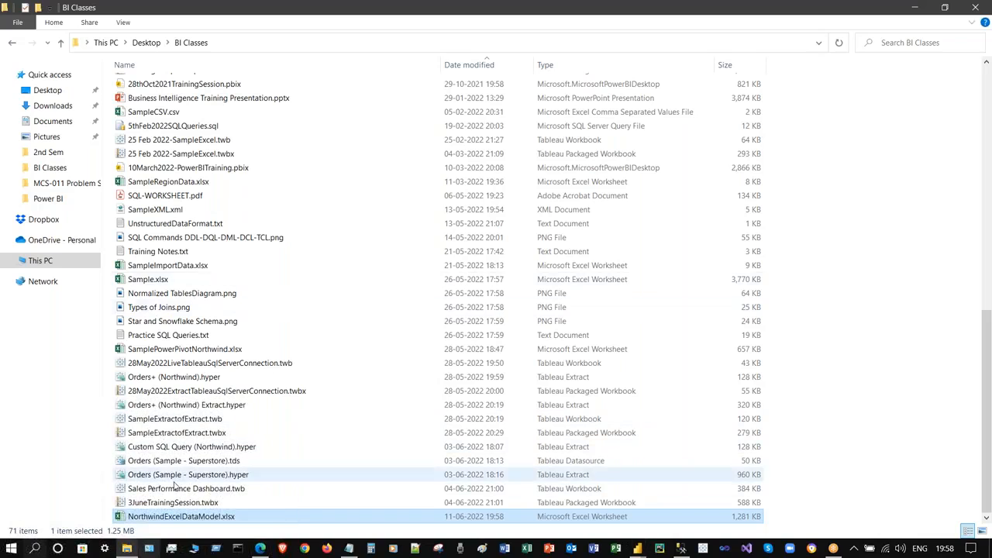
double_click(261, 517)
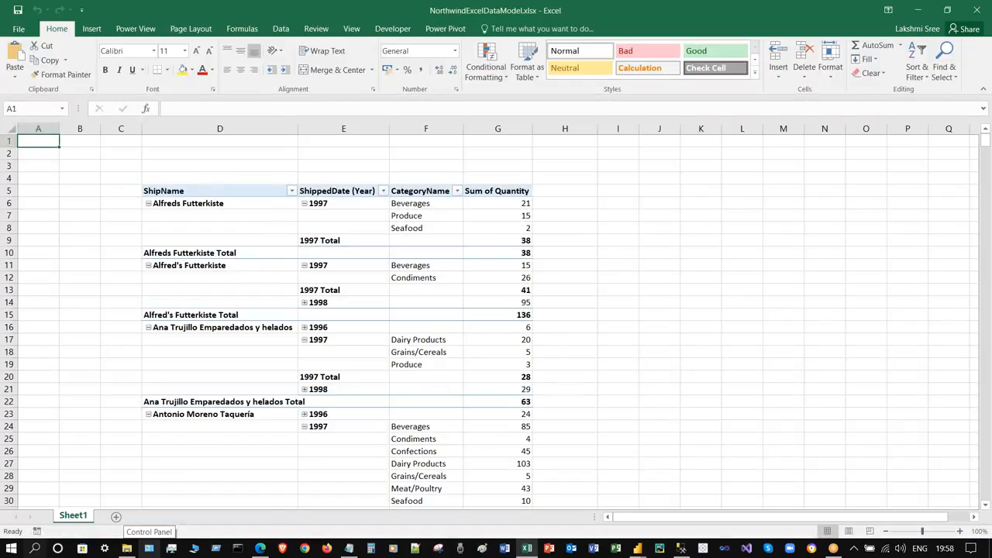
- Turn off the ShippedDate (Year) subtotals and expand the 1998 group for Alfreds Futterkiste
click(341, 241)
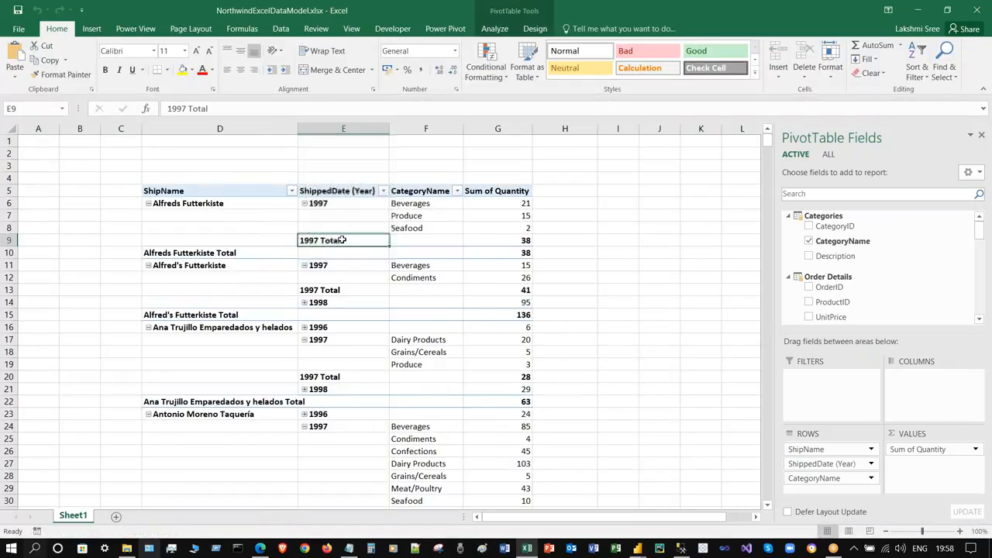
right_click(342, 240)
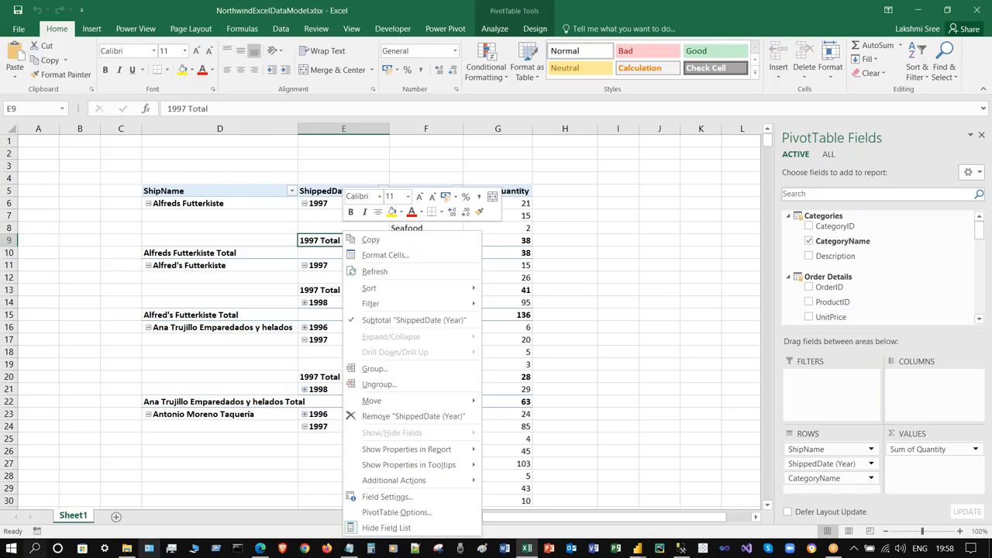
click(384, 320)
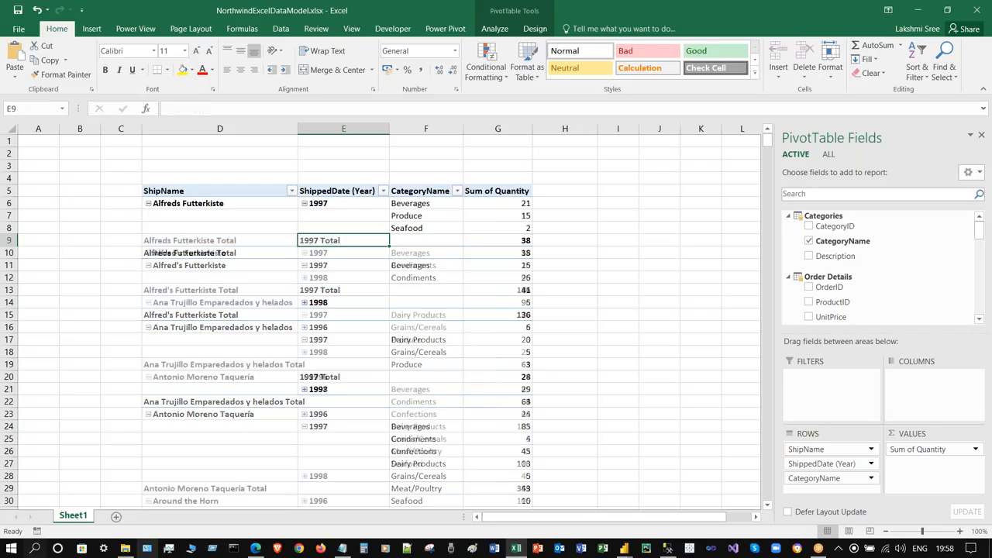
click(305, 277)
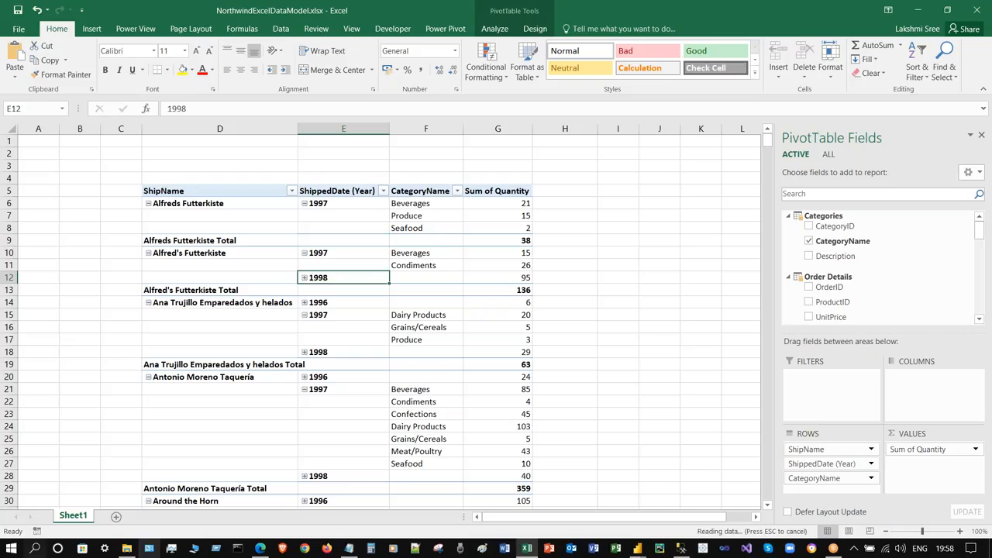
click(575, 254)
- Switch the pivot's report layout to outline form, then back to tabular form
click(428, 265)
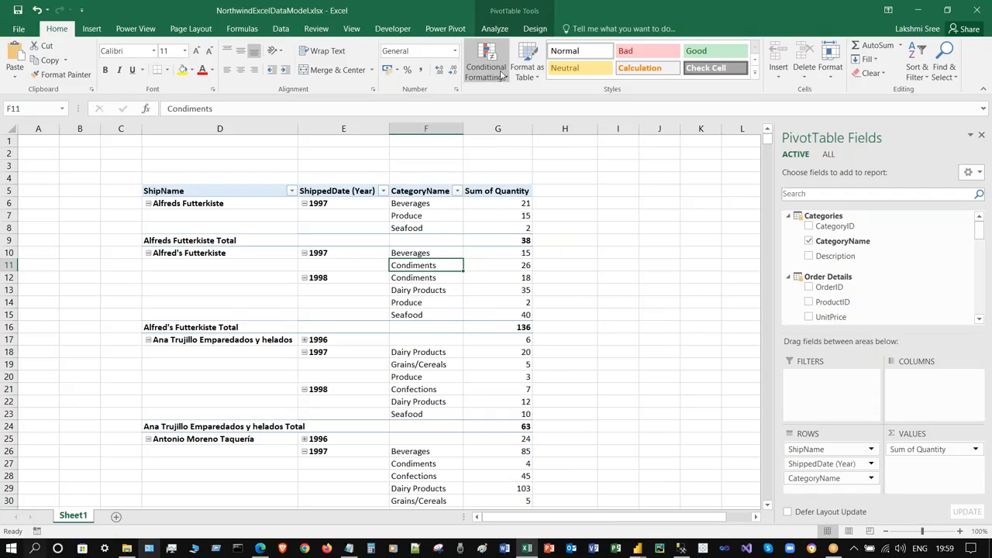
click(494, 29)
click(531, 28)
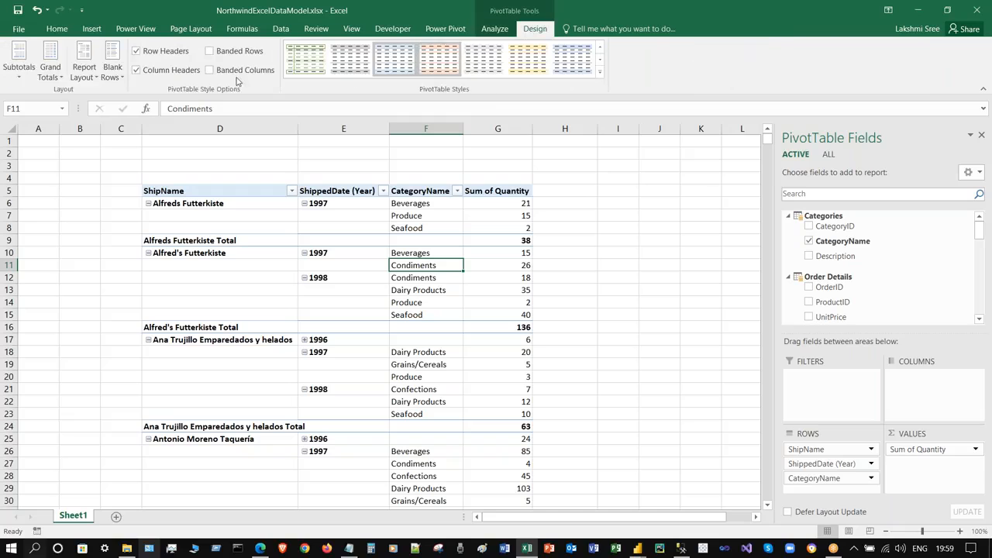
click(87, 70)
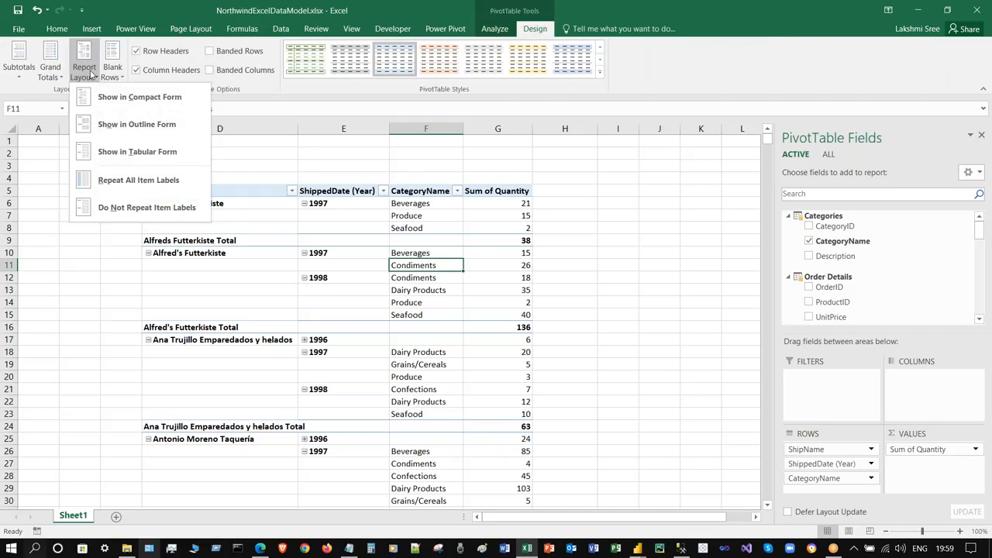
click(137, 124)
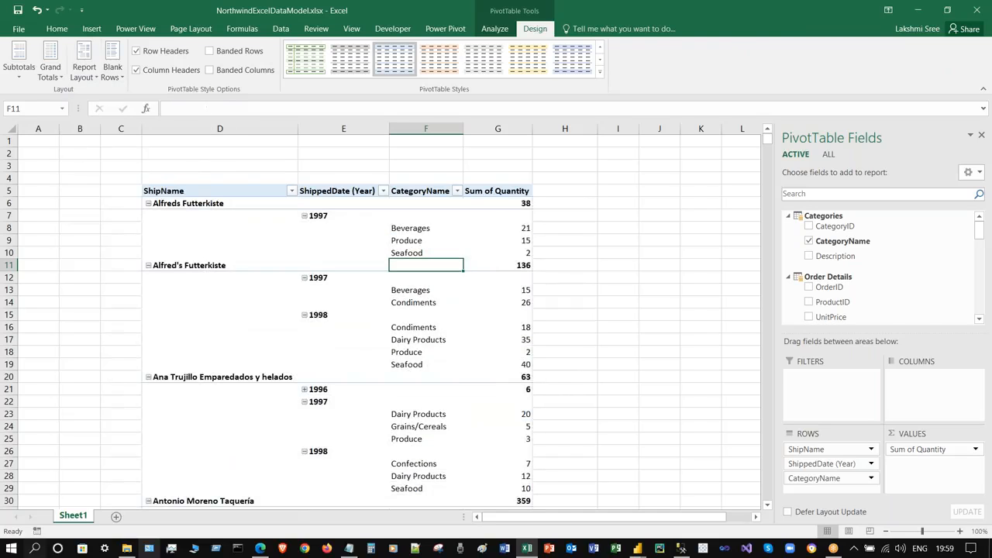
click(83, 71)
click(124, 151)
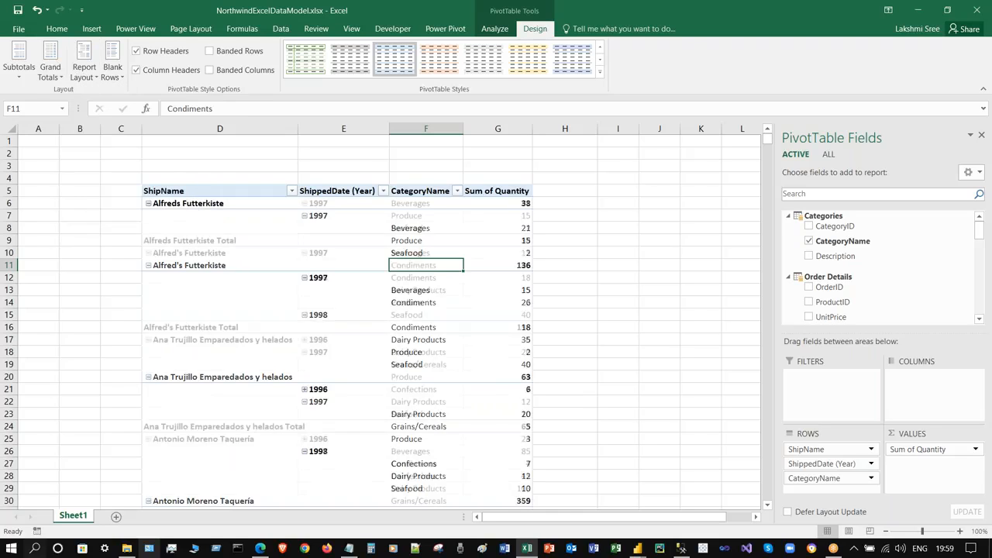
click(613, 200)
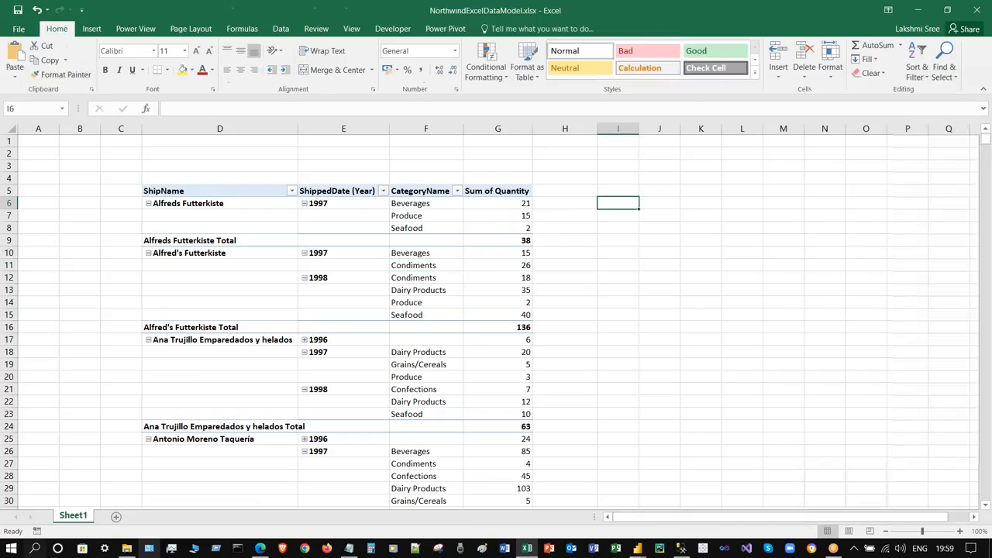
click(232, 241)
- Turn off the per-customer ShipName subtotal rows, undoing an accidental field removal
right_click(233, 241)
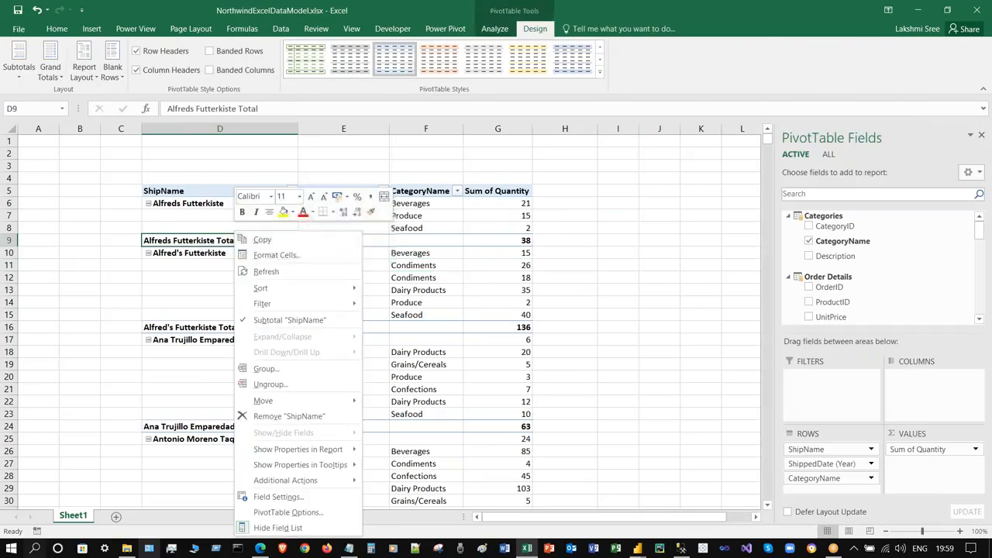
click(296, 415)
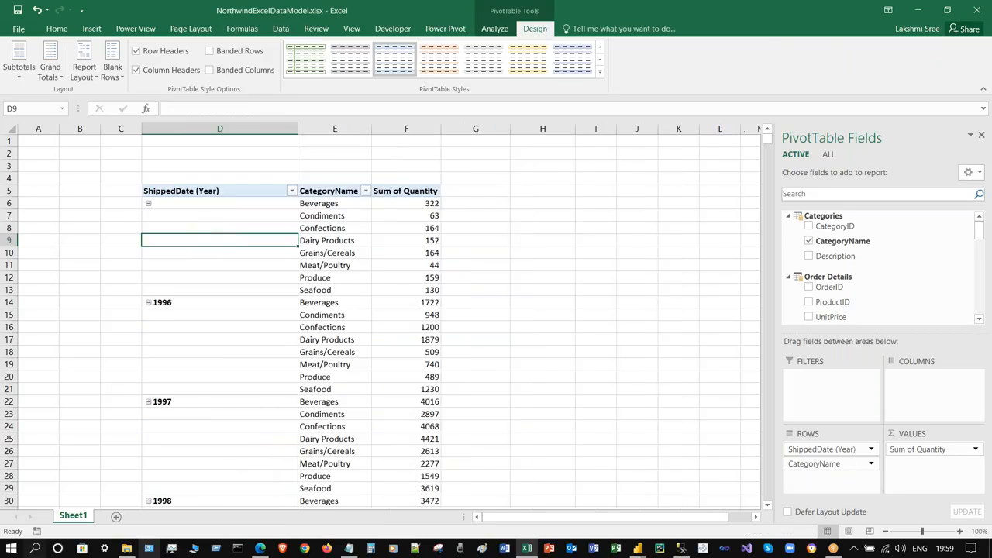
key(ctrl+z)
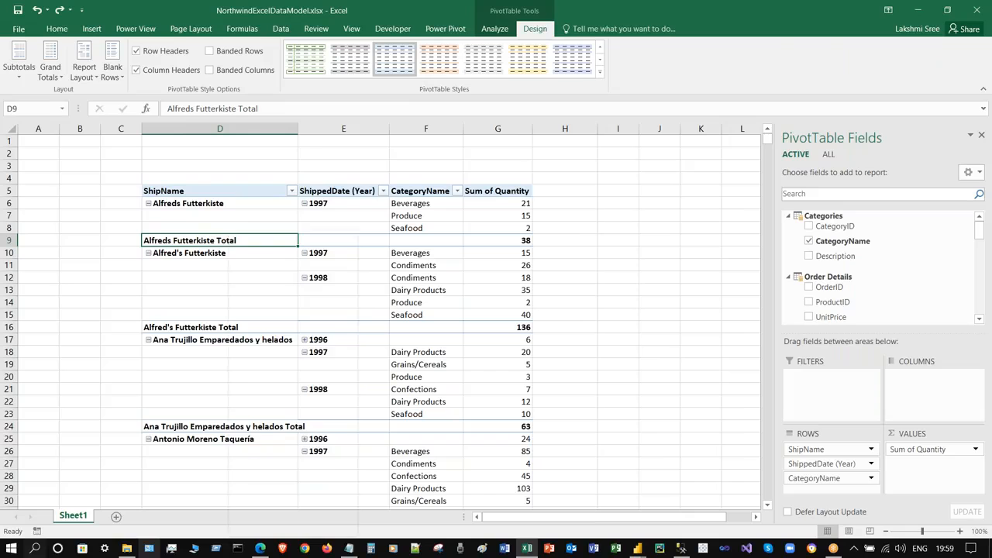
right_click(229, 240)
click(278, 320)
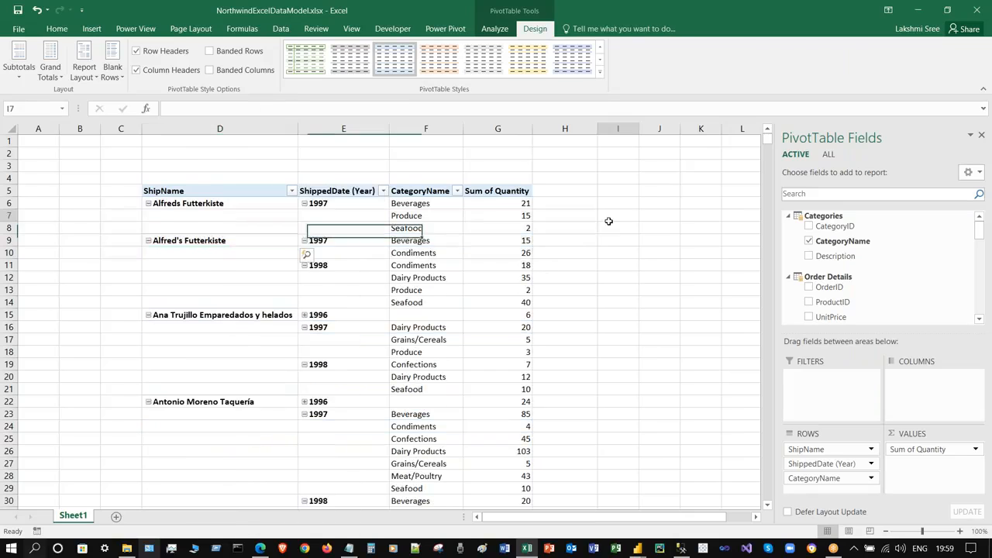
- Expand Ana Trujillo's 1996 details and save the workbook
click(659, 314)
click(89, 202)
scroll(139, 332, down, 4)
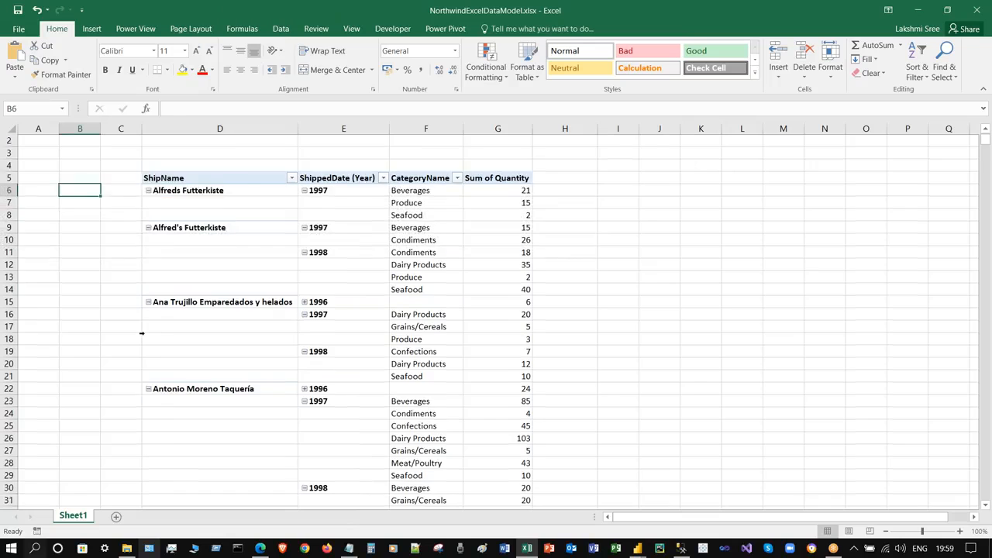
scroll(377, 254, up, 3)
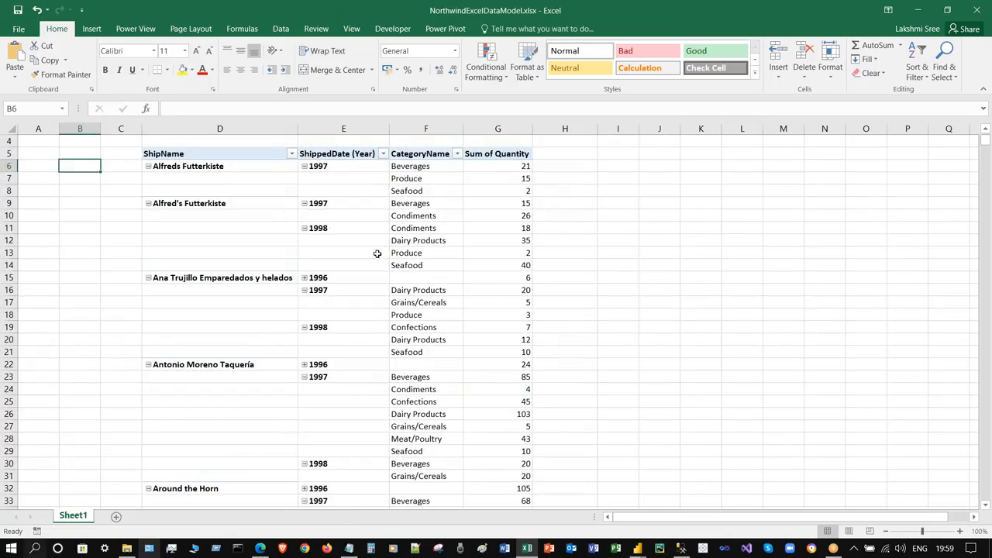
click(304, 277)
click(83, 251)
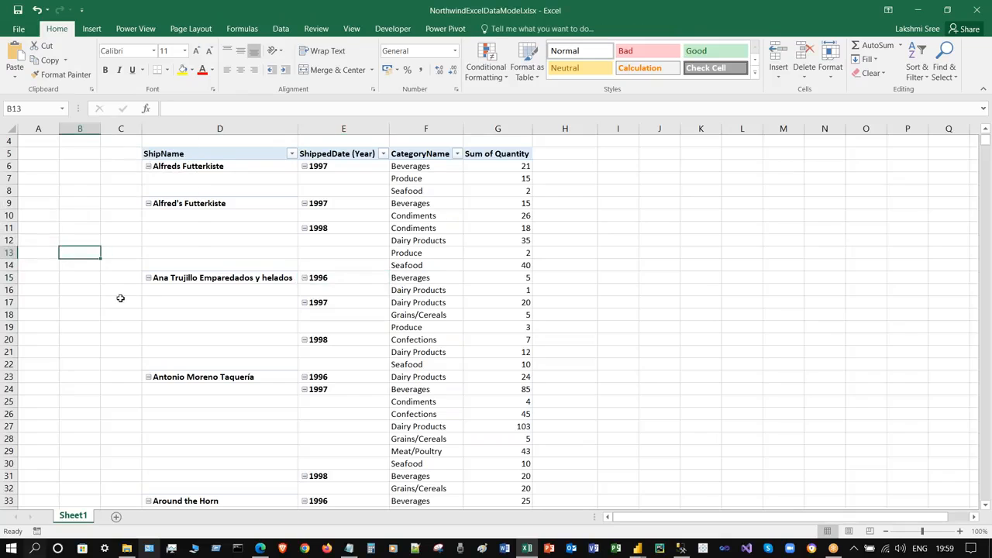
scroll(120, 298, down, 4)
scroll(120, 298, up, 5)
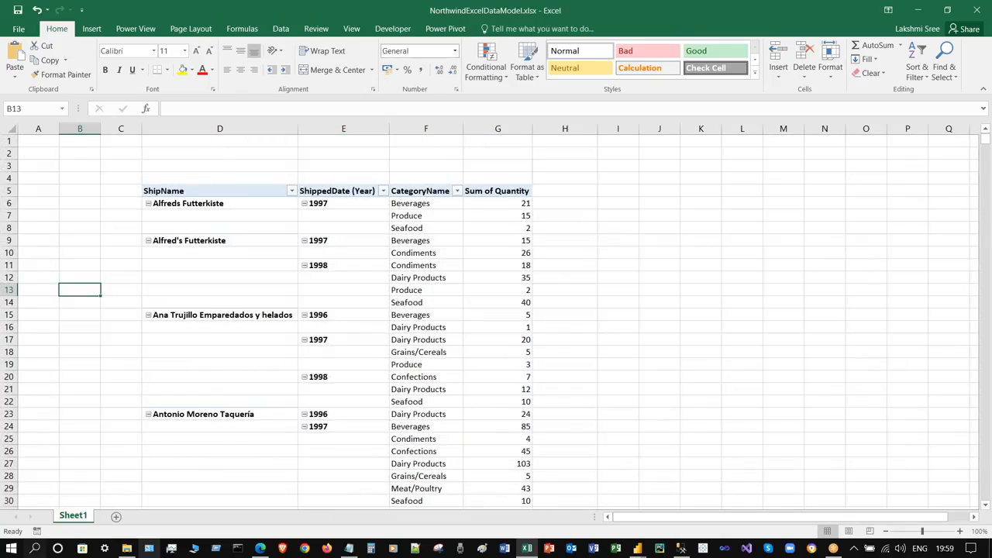
click(402, 267)
click(145, 155)
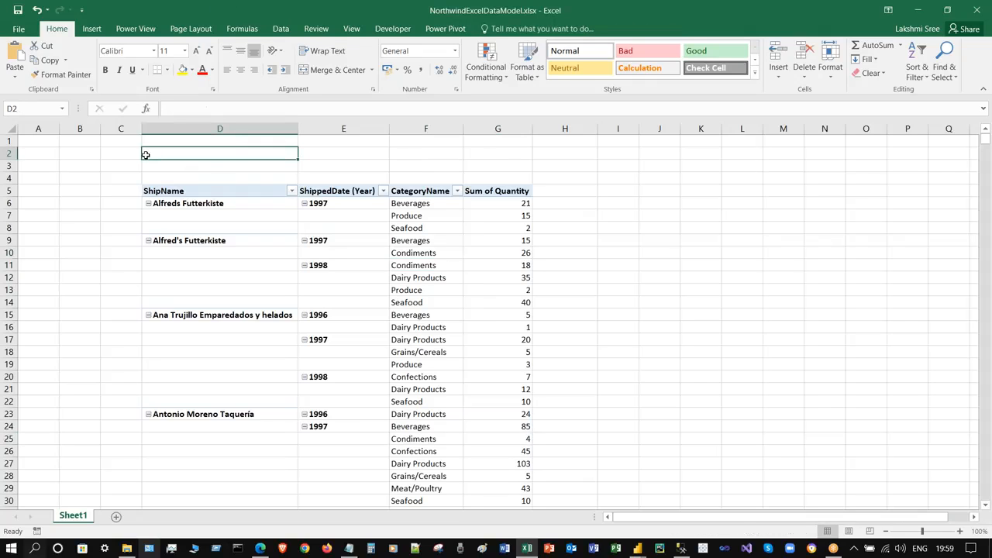
key(ctrl+s)
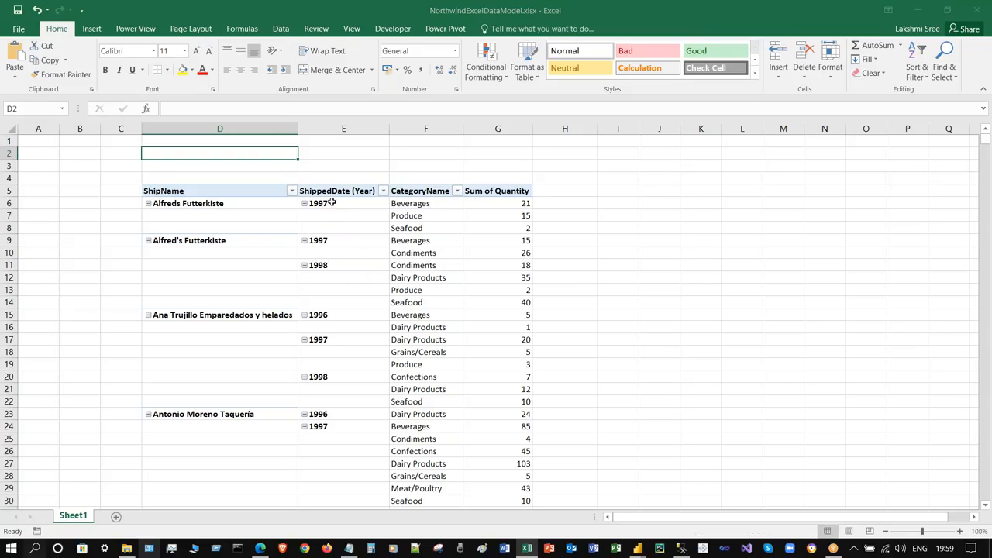
- Attempt to delete Alfreds Futterkiste's 1997 year cells, dismiss the warning, and save again
drag(332, 203, 331, 227)
key(Delete)
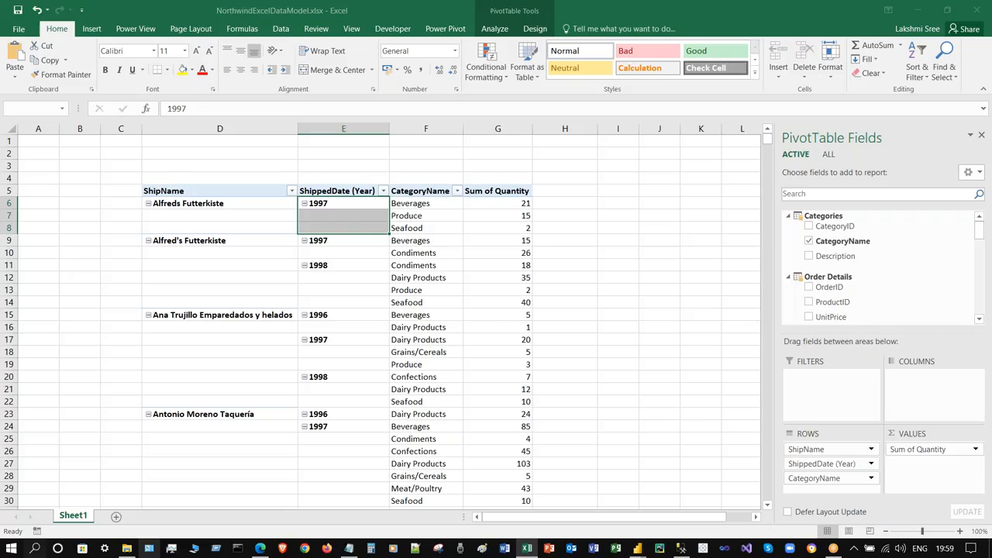
click(499, 310)
click(392, 240)
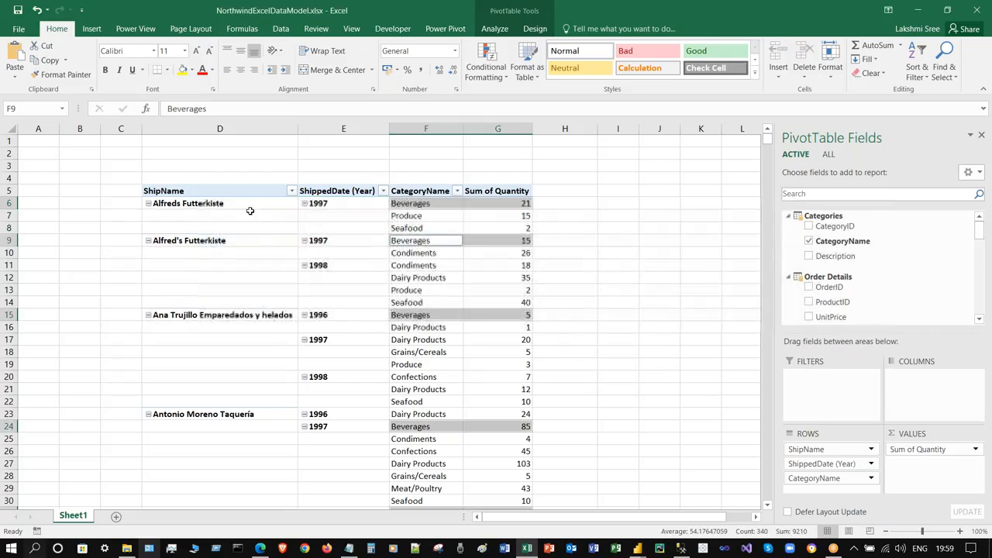
click(40, 141)
key(ctrl+s)
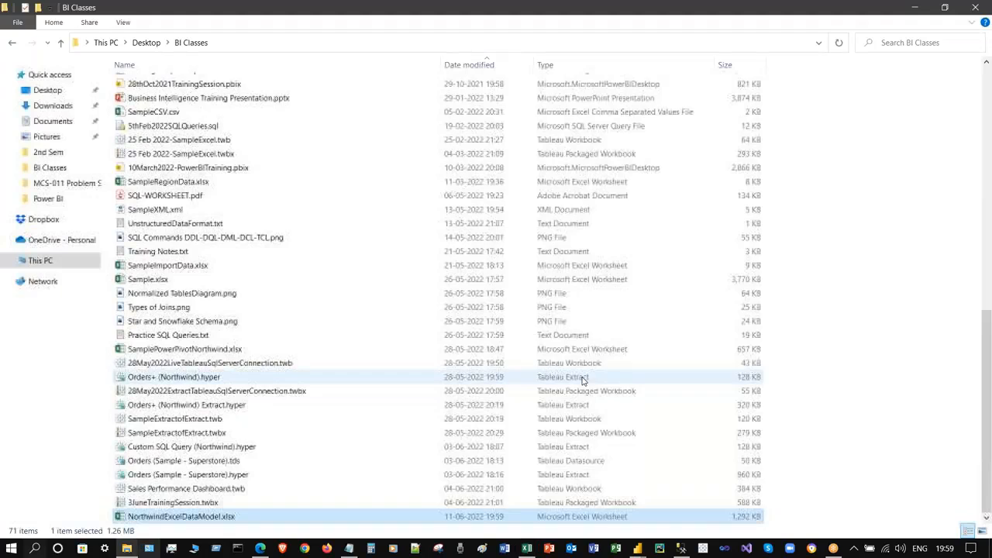
- Return to the Power BI training report and open the Power BI datasets picker
mouse_move(640, 549)
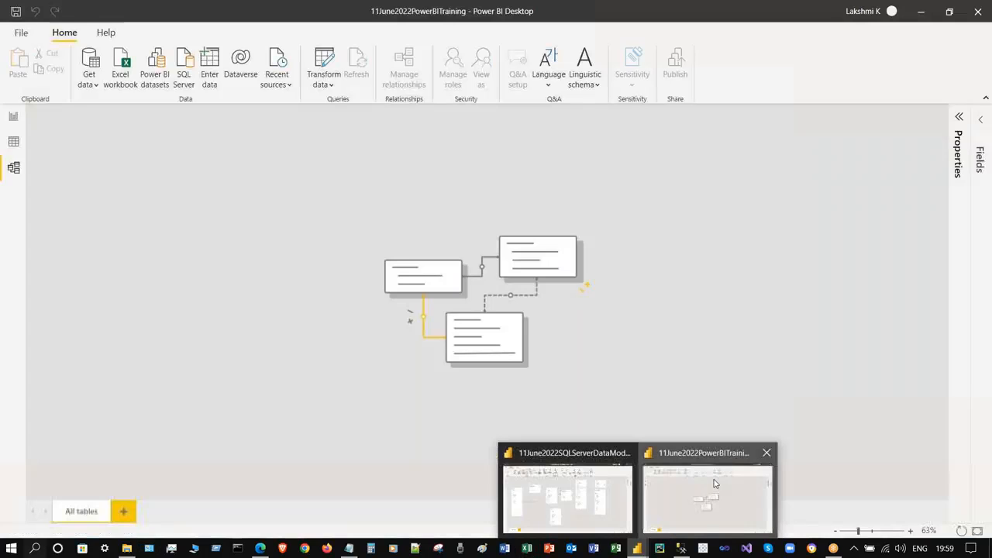
click(707, 496)
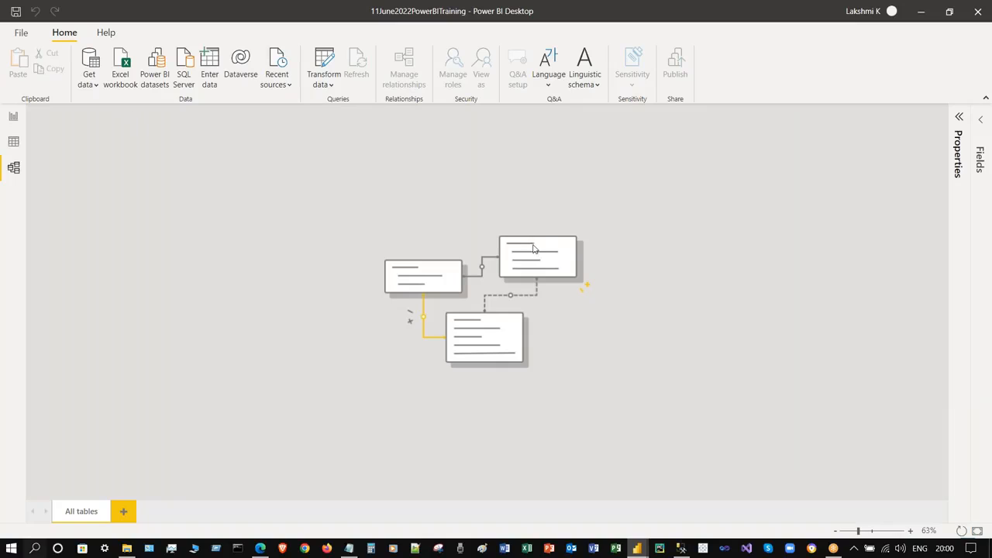
click(152, 77)
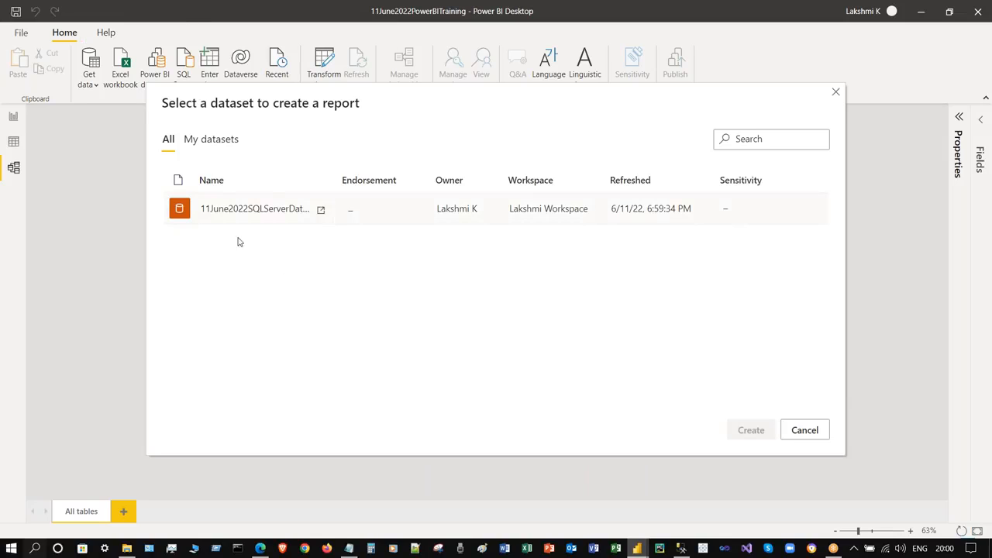
- Create the report from the 11June2022SQLServerDataModel dataset, then bring up the browser's Data hub
click(259, 208)
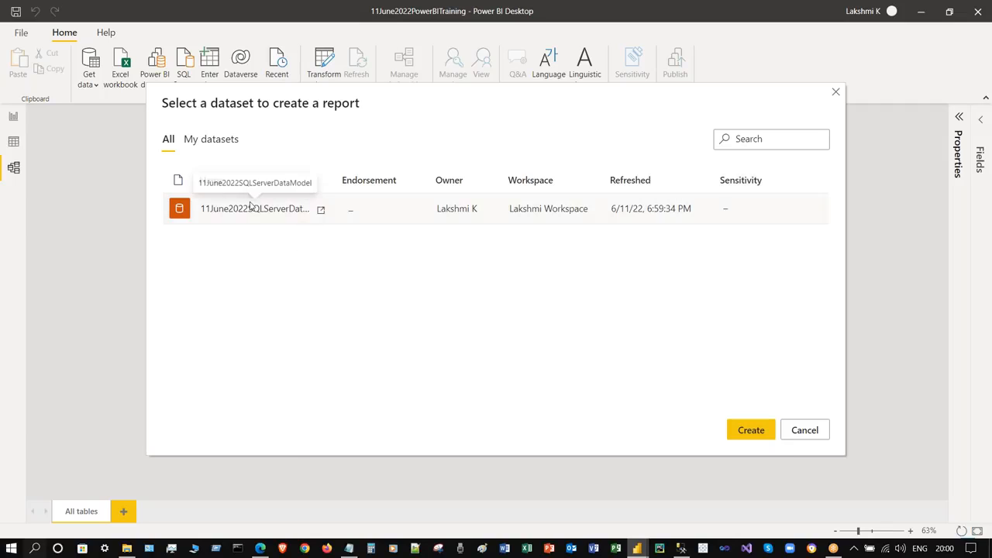
mouse_move(278, 109)
mouse_down()
mouse_move(307, 111)
mouse_move(261, 112)
mouse_up()
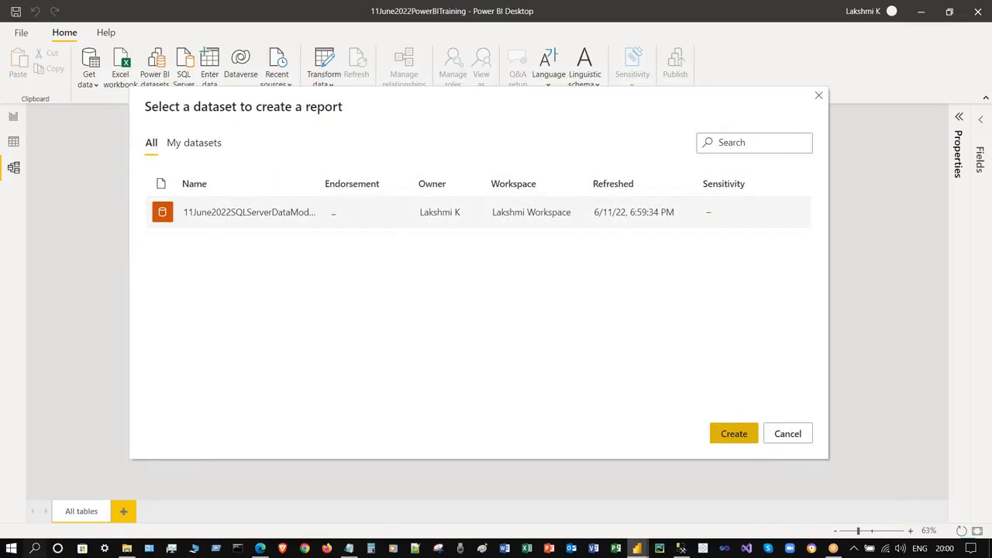
click(735, 434)
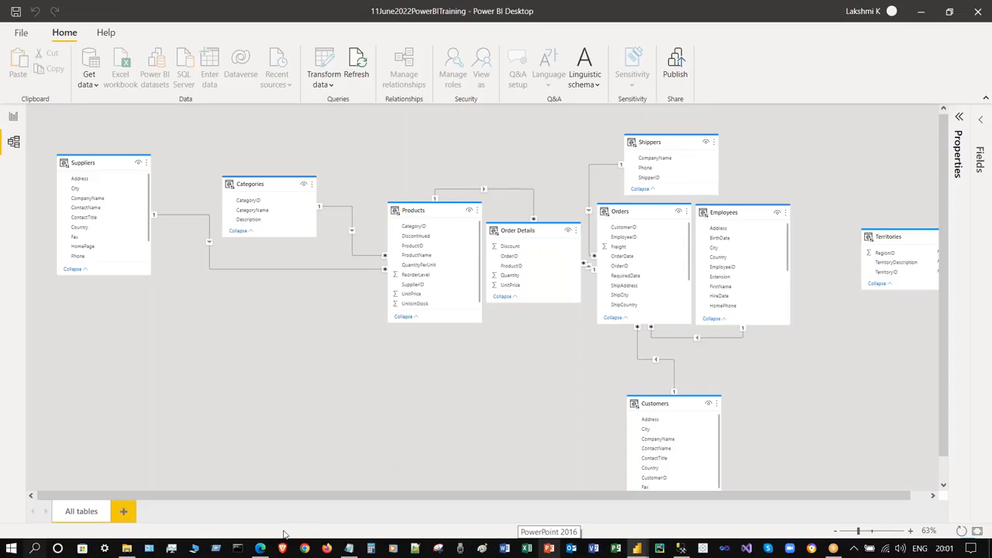
click(261, 548)
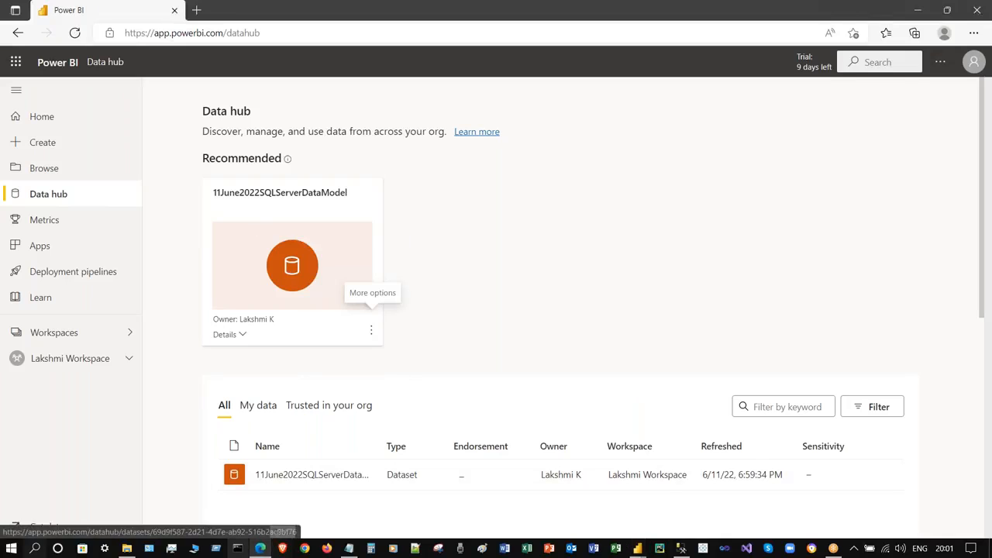
- Minimise the browser to reveal Power BI Desktop's model diagram with the Northwind tables
click(262, 549)
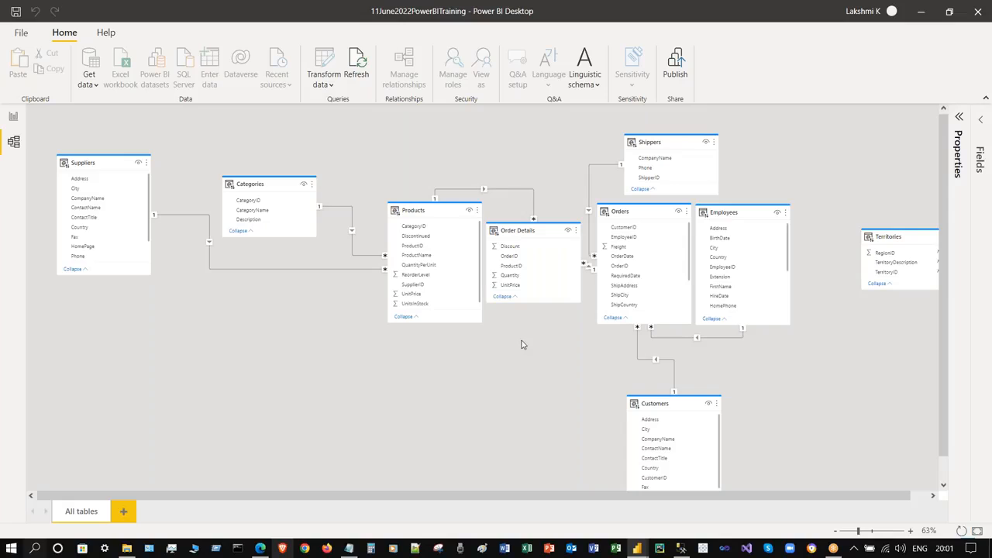
- Move the 'Select a dataset' dialog aside, check data source settings, and dismiss the picker
mouse_move(867, 228)
drag(866, 228, 812, 221)
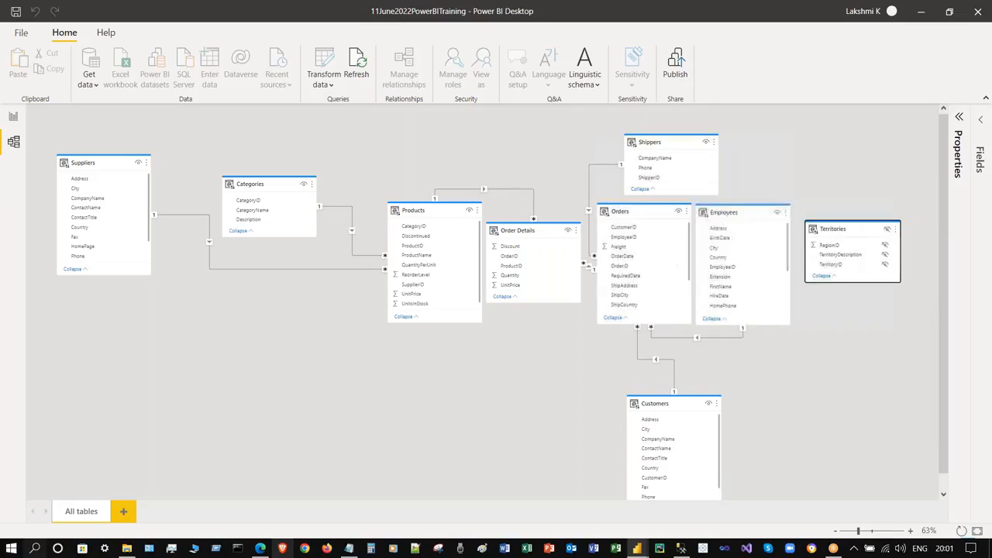
click(323, 84)
click(349, 129)
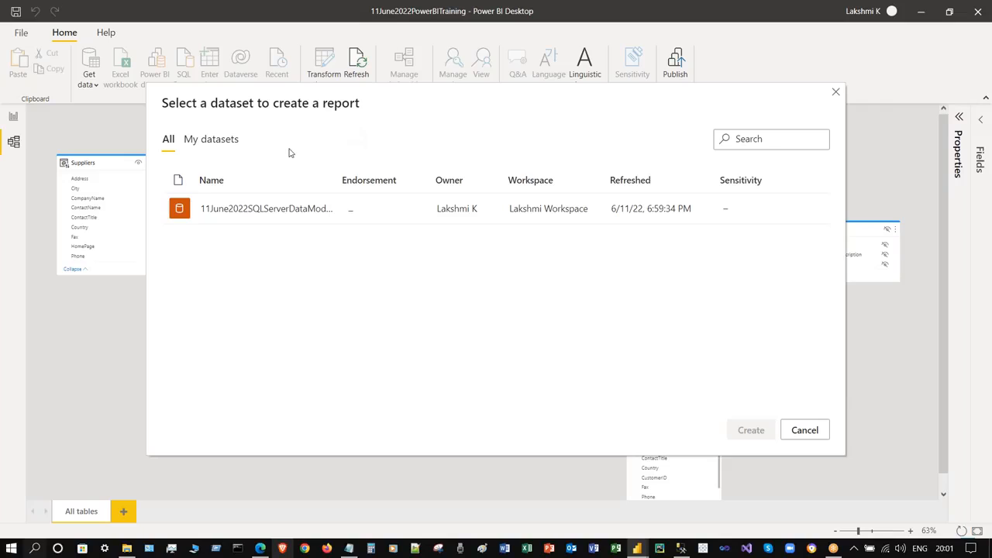
click(835, 92)
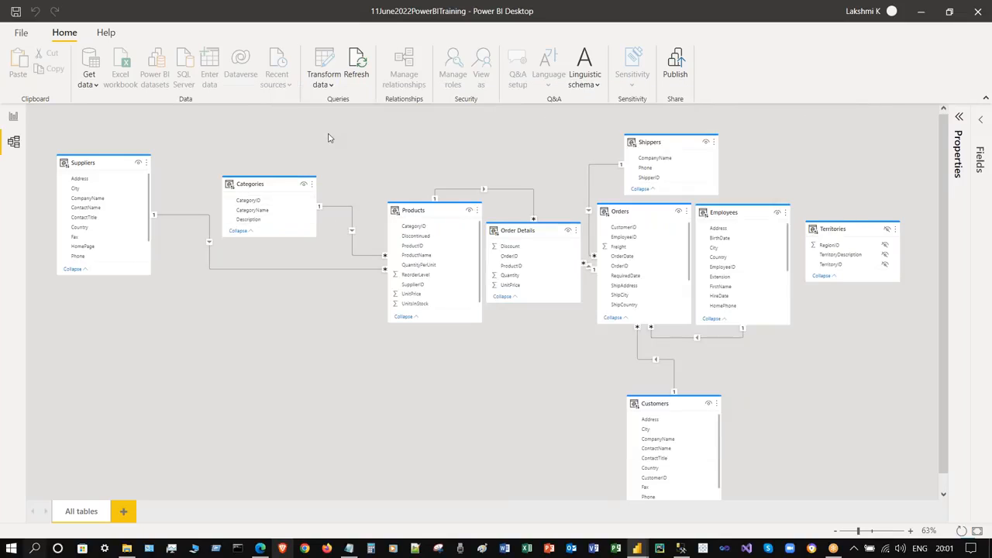
- Close the training report without saving its changes
click(325, 82)
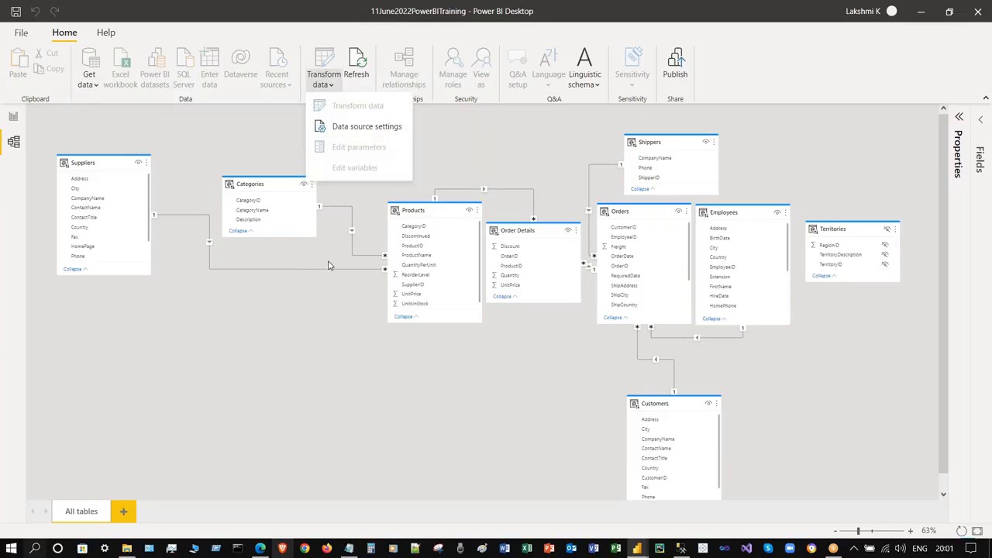
click(334, 333)
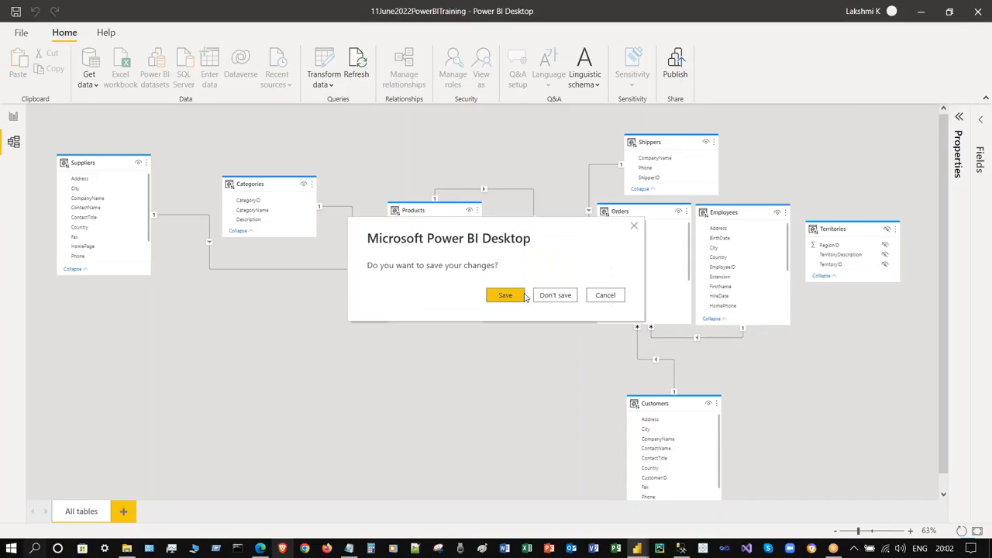
click(552, 299)
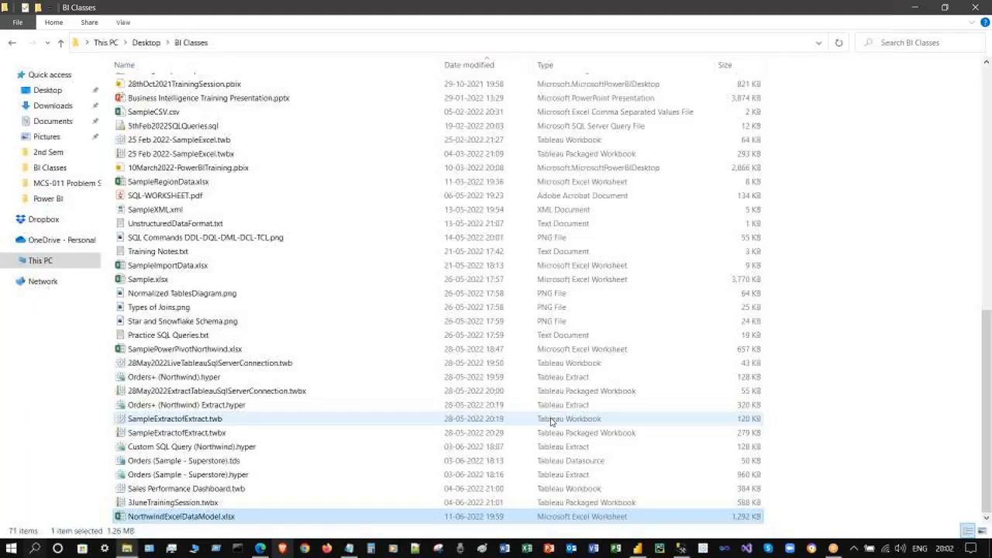
- Clear the BI Classes file selection and launch a new untitled Power BI Desktop report
click(902, 282)
click(636, 551)
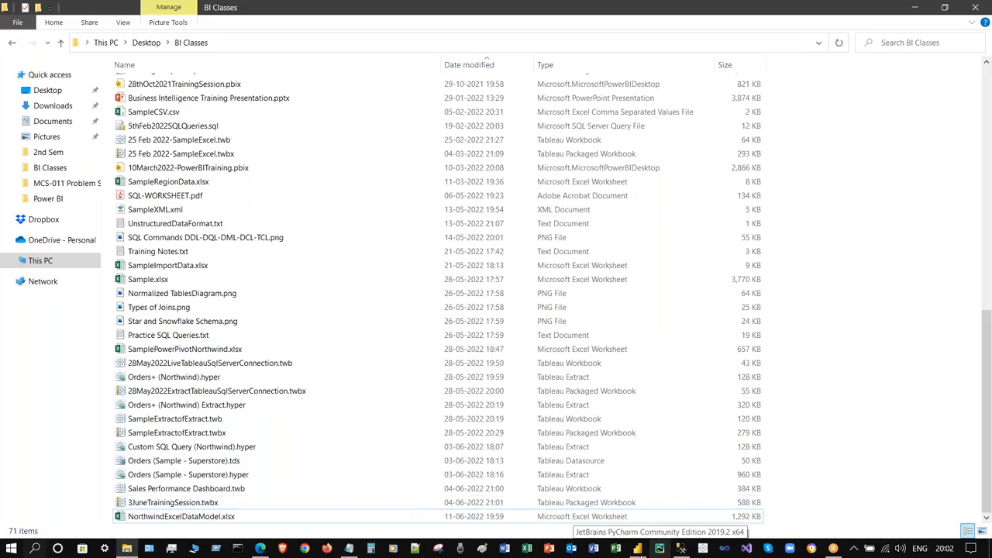
click(638, 548)
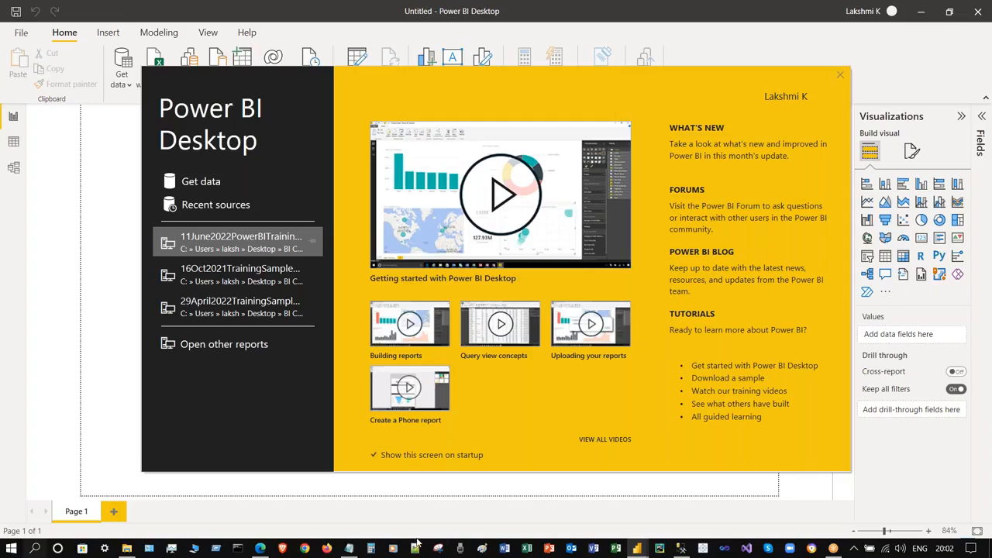
- Dismiss the start screen and begin an Excel workbook import from the blank canvas
click(840, 75)
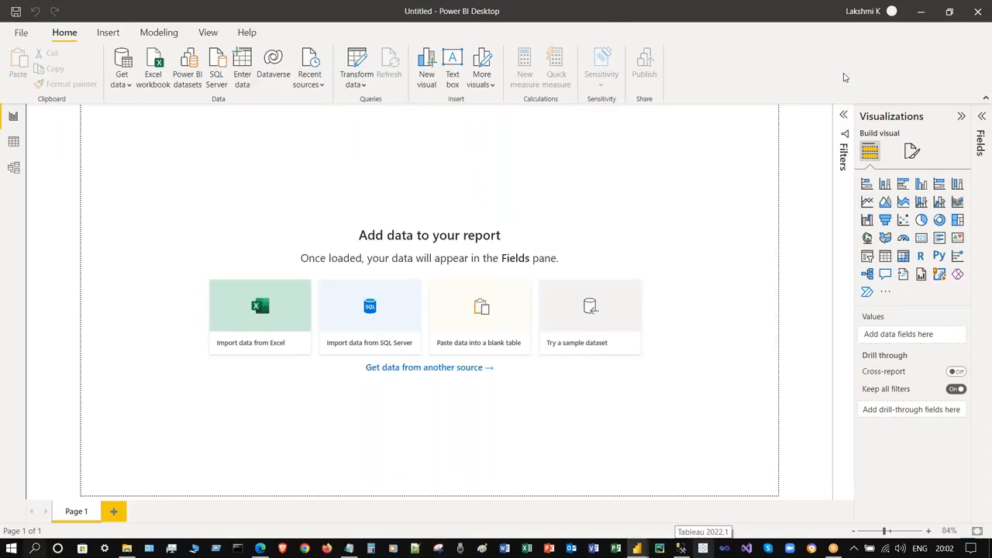
click(262, 297)
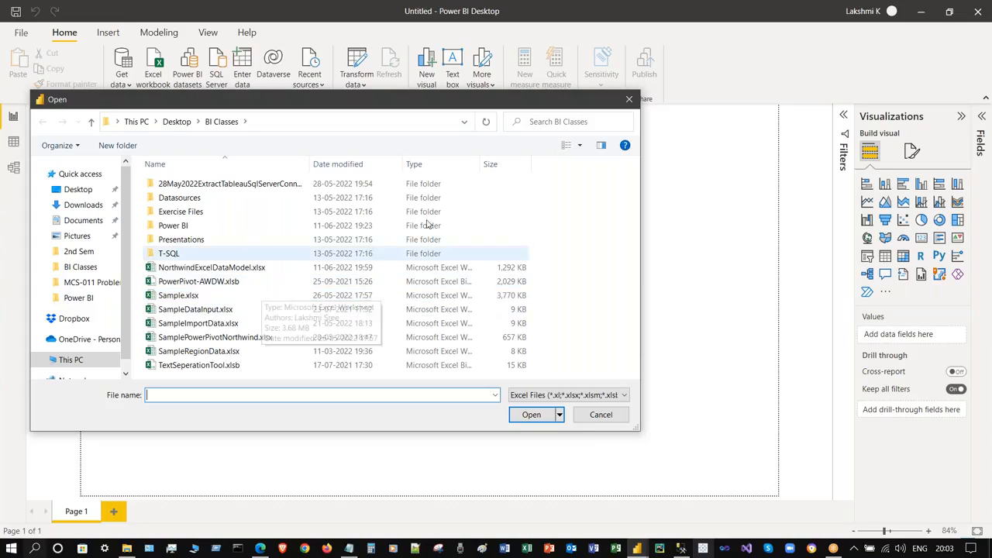
- Open Sample - EU Superstore.xls from the Datasources folder
double_click(250, 198)
click(254, 184)
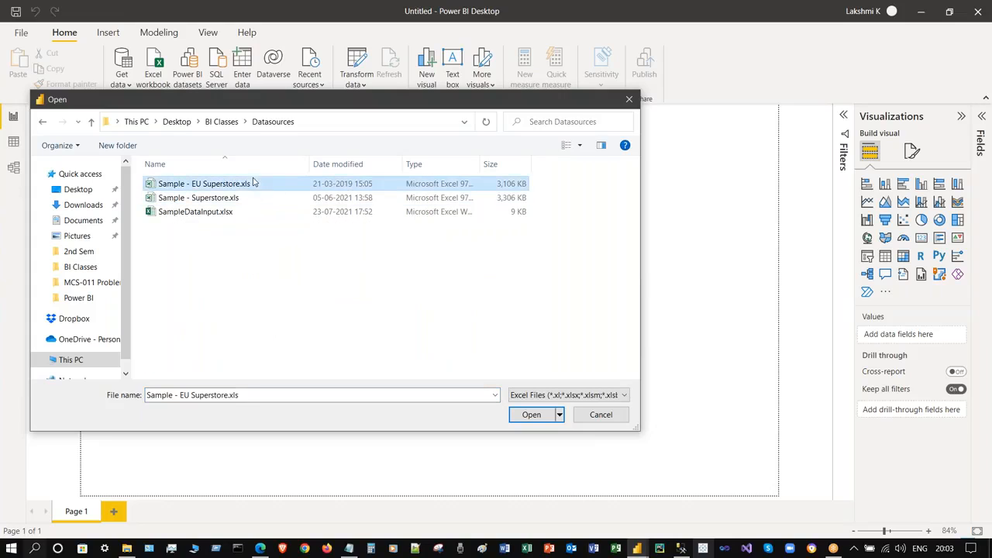
click(533, 416)
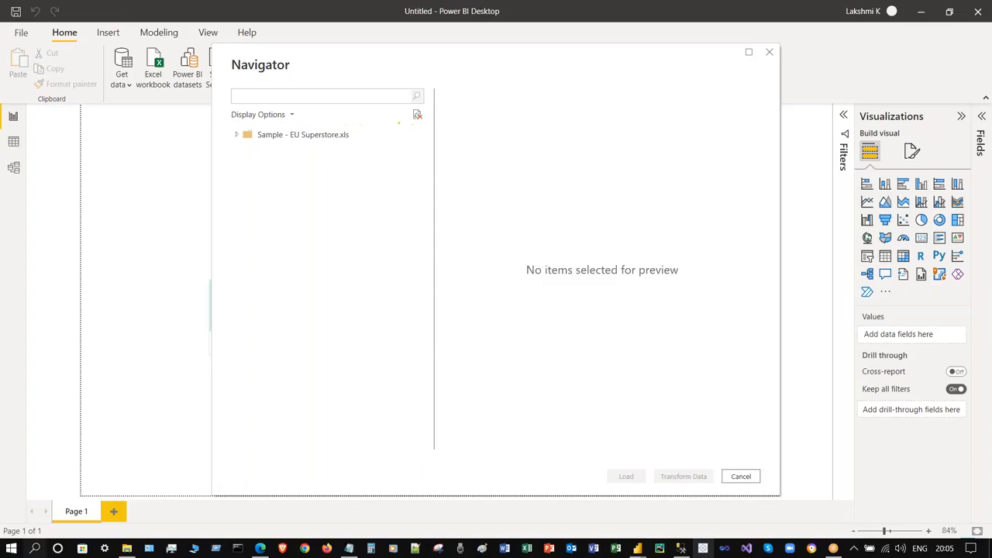
- Expand the EU Superstore workbook in Navigator and select its Orders sheet
click(236, 135)
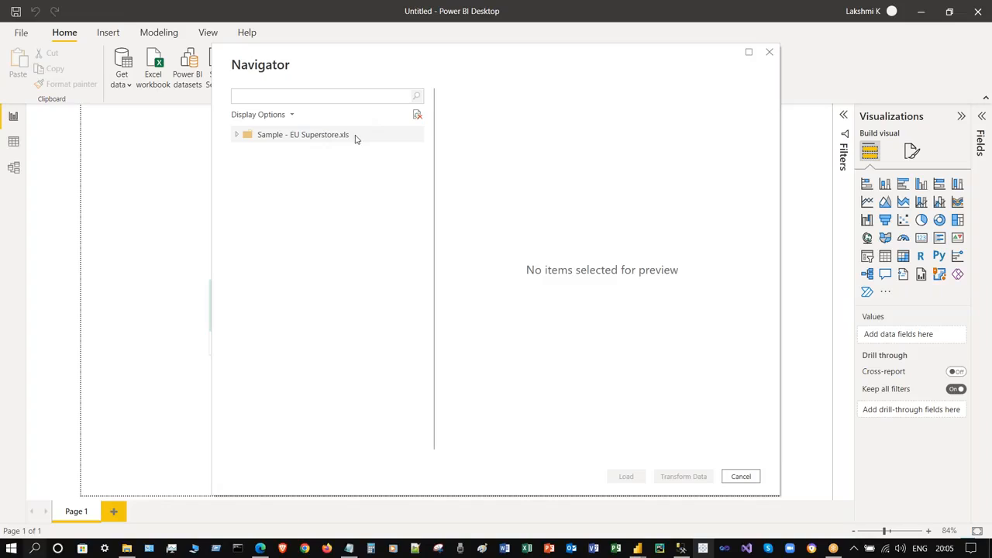
click(291, 114)
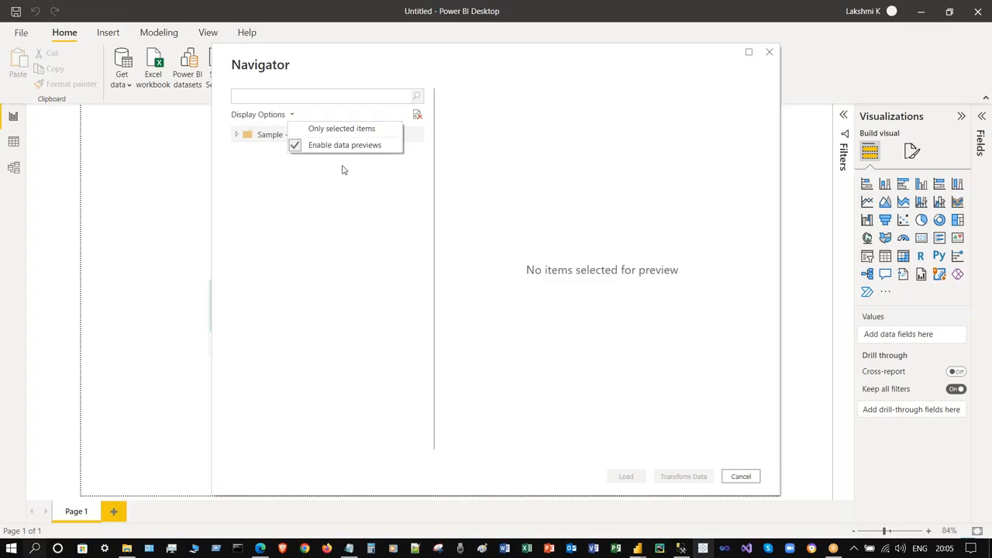
click(564, 271)
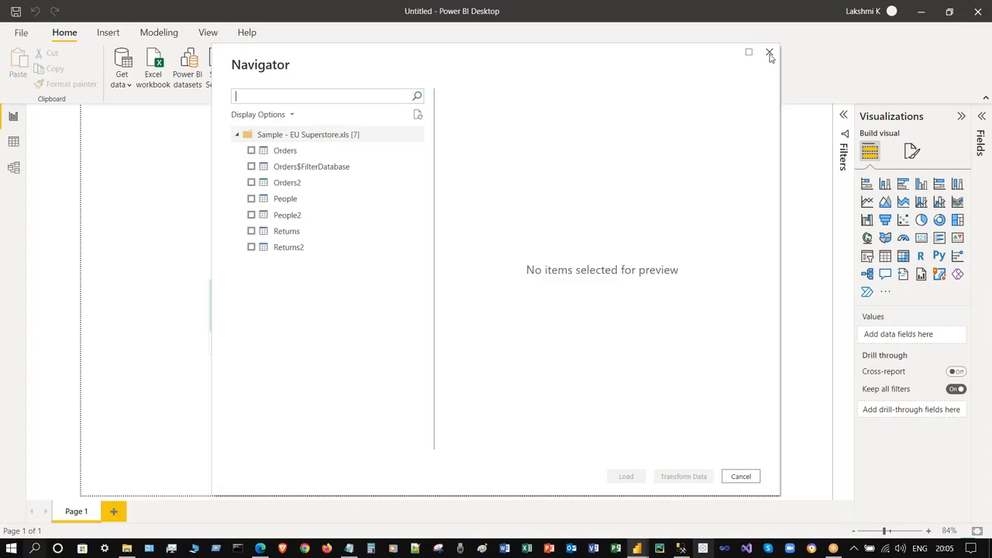
click(251, 150)
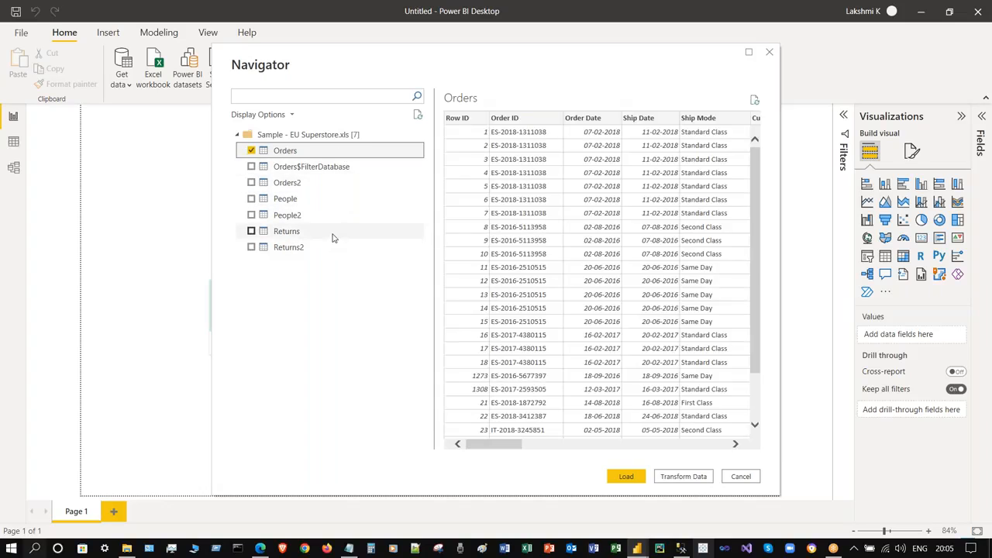
drag(755, 187, 755, 146)
- Load Orders into a maximised Power Query Editor, then switch to the browser
click(691, 477)
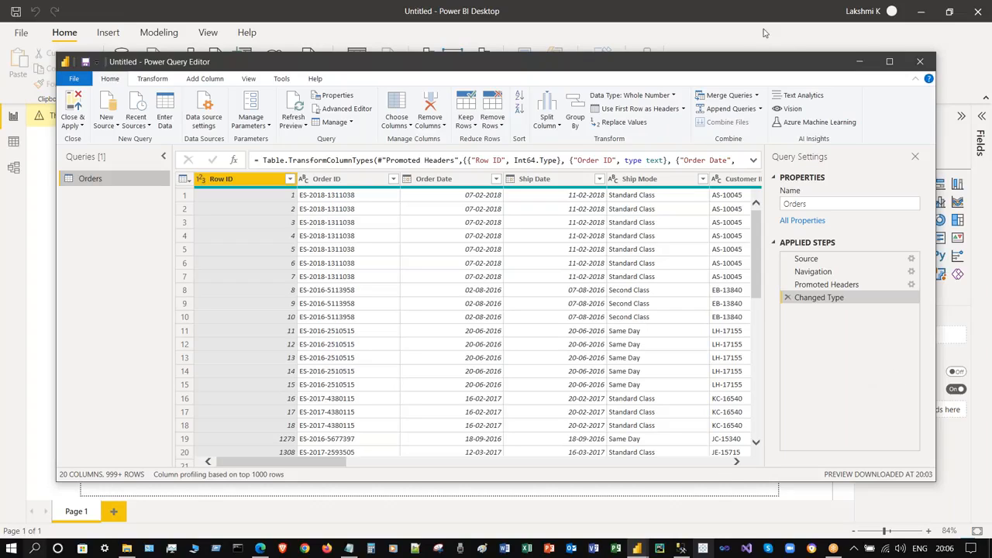
click(891, 62)
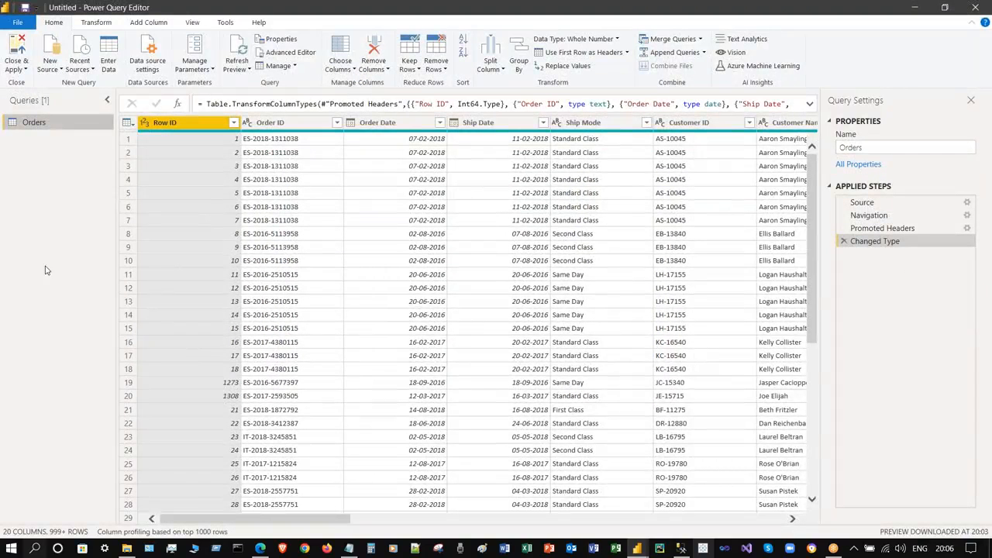
click(260, 548)
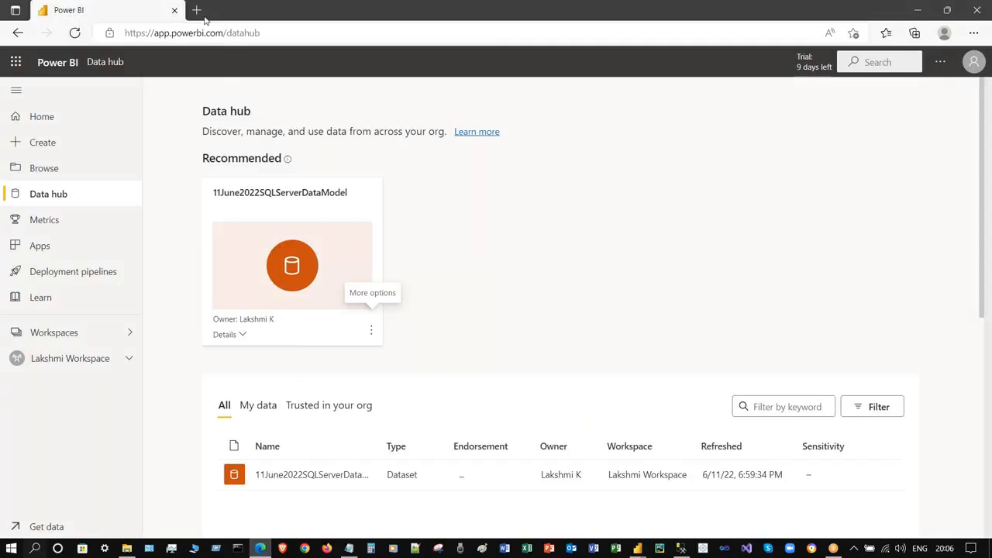
- In a new tab, search Google for 'excel power query add in download'
click(196, 11)
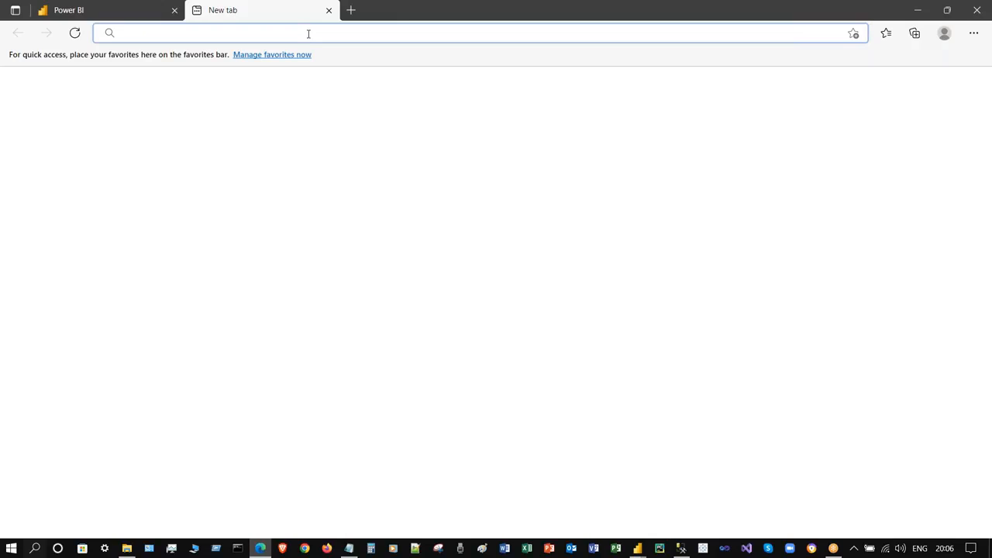
text(google.com)
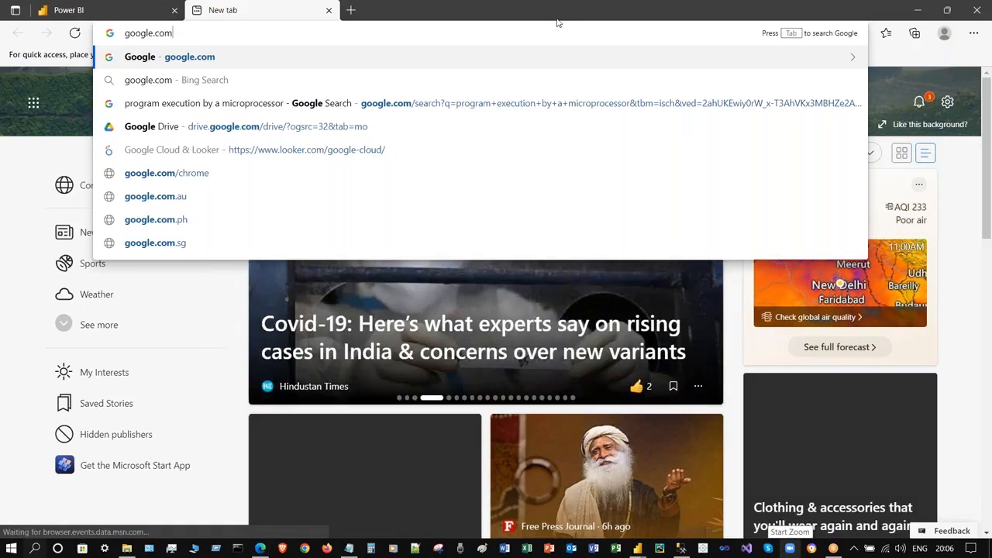
key(Return)
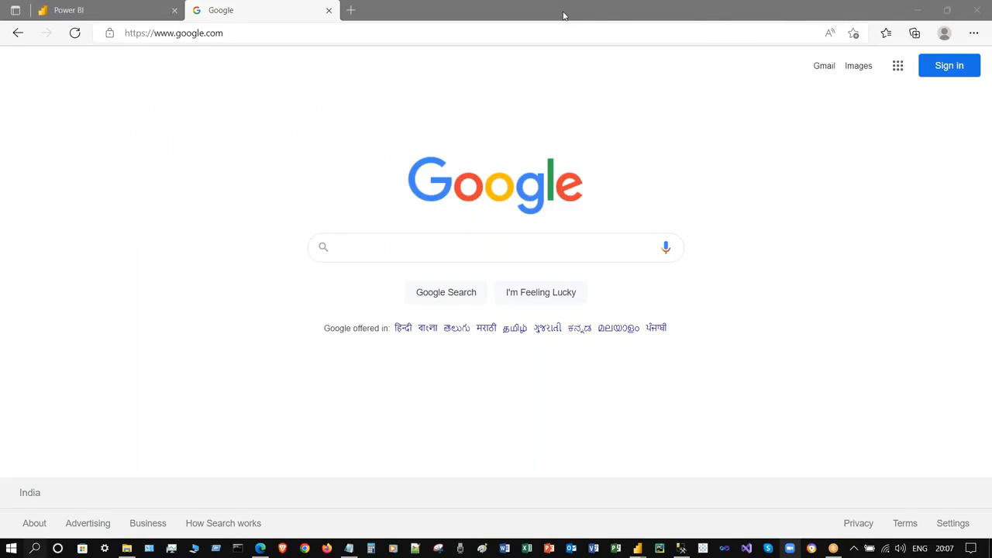
click(427, 254)
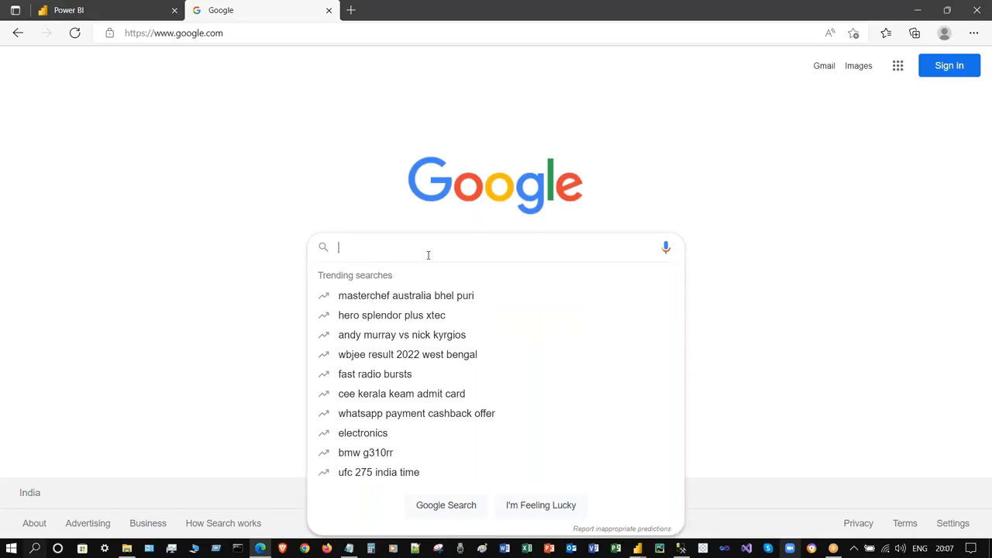
text(excel power query add)
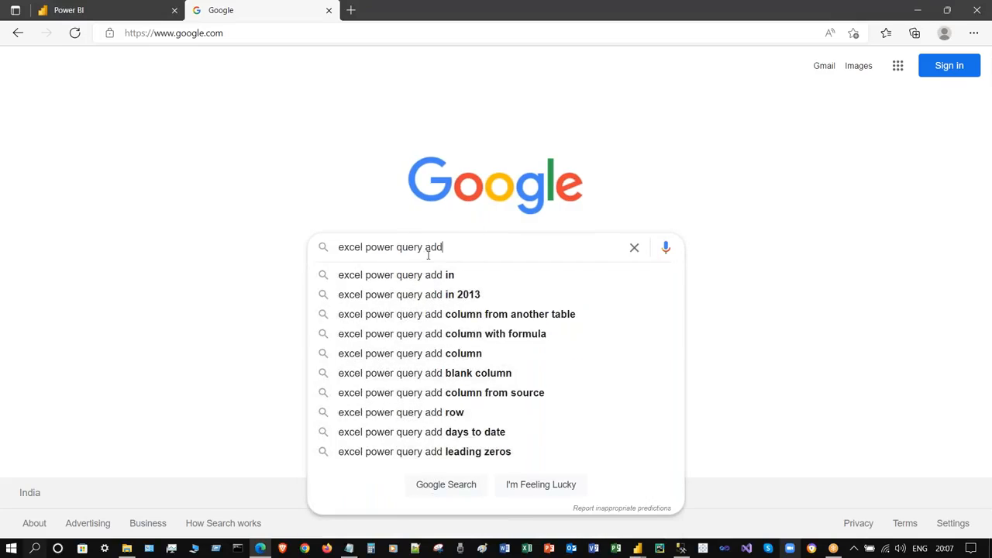
text( in download)
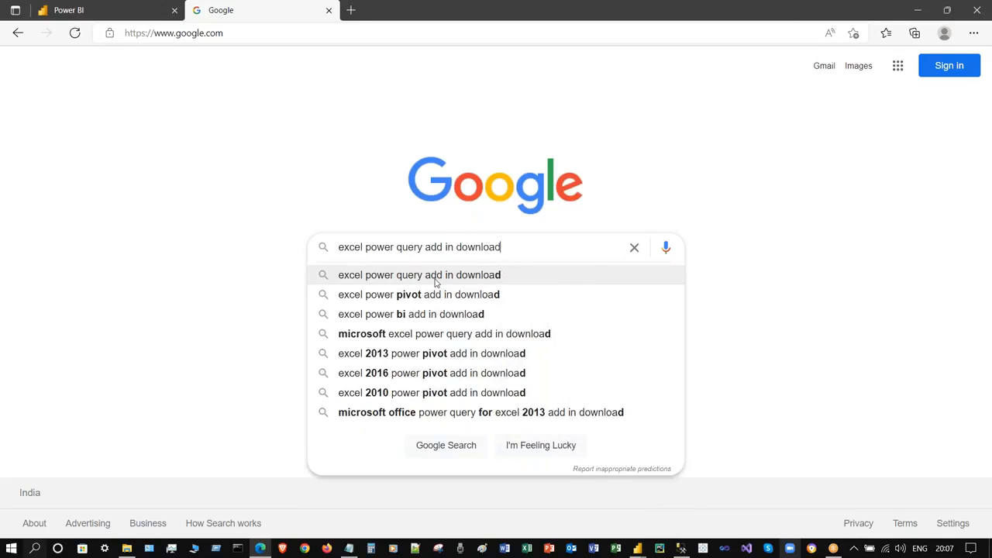
key(Return)
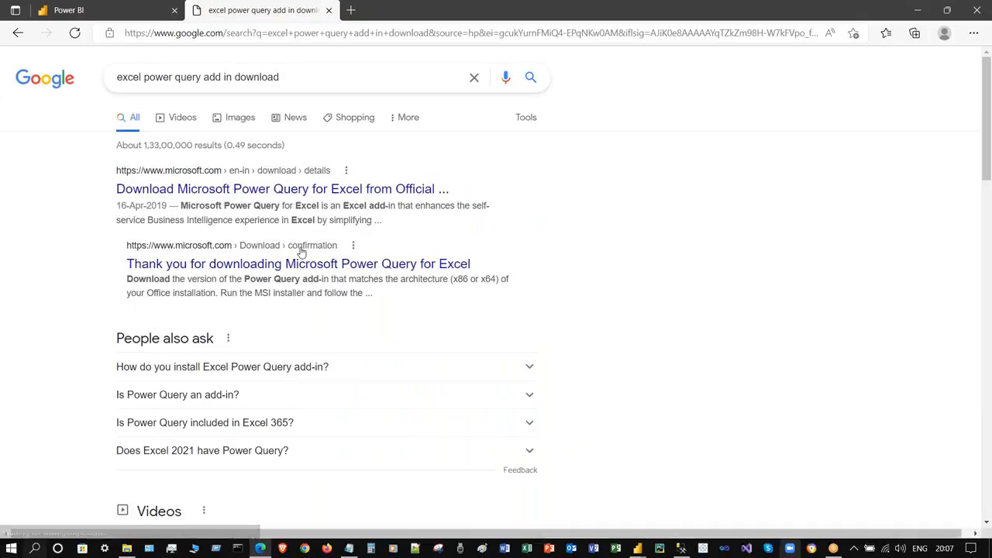
- Open Microsoft's Power Query for Excel download page, read its upgrade note, then close it
click(282, 188)
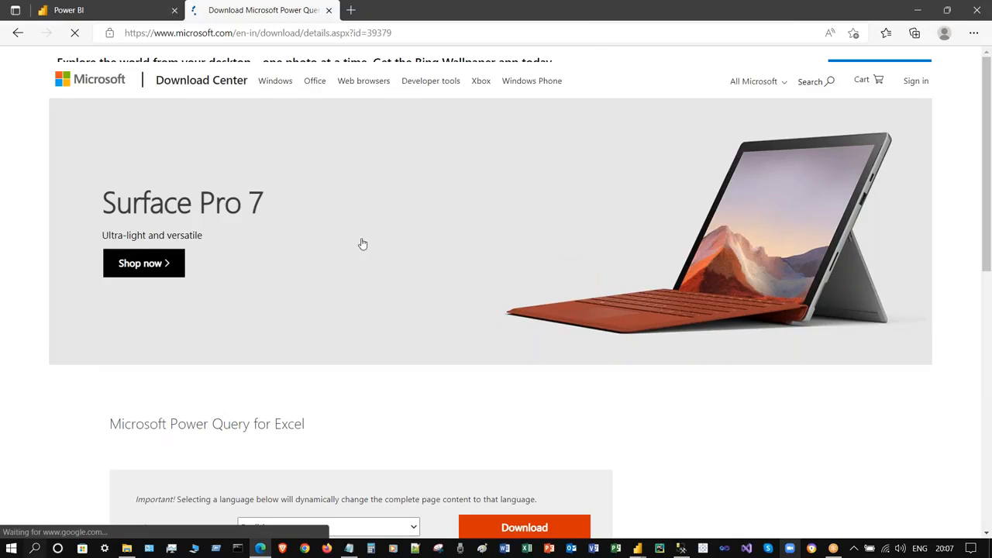
scroll(461, 290, down, 4)
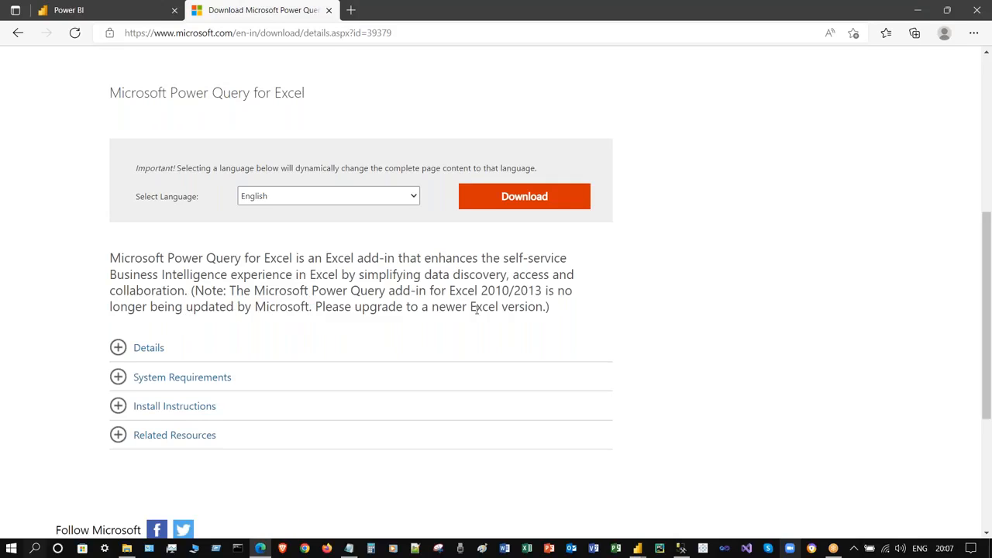
drag(476, 308, 325, 307)
click(325, 308)
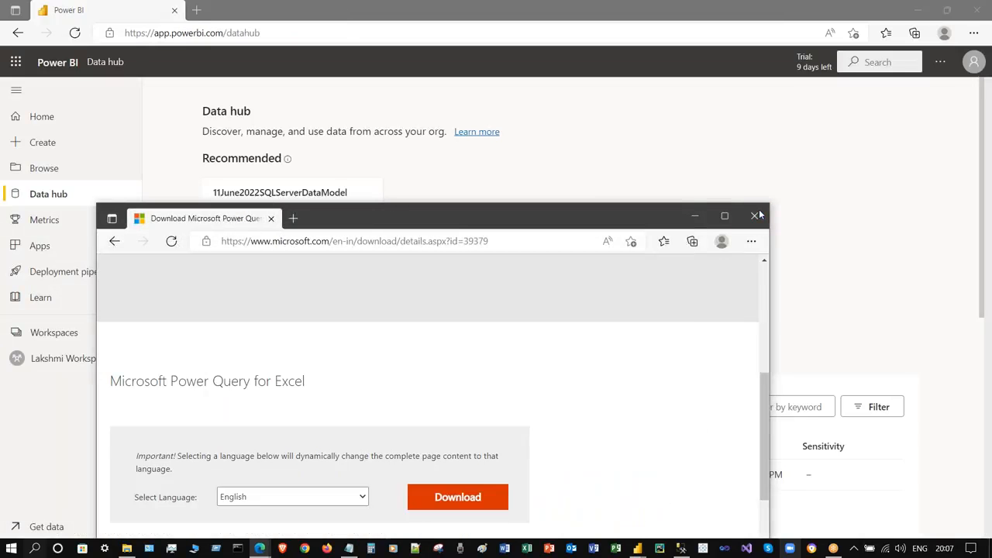
click(755, 216)
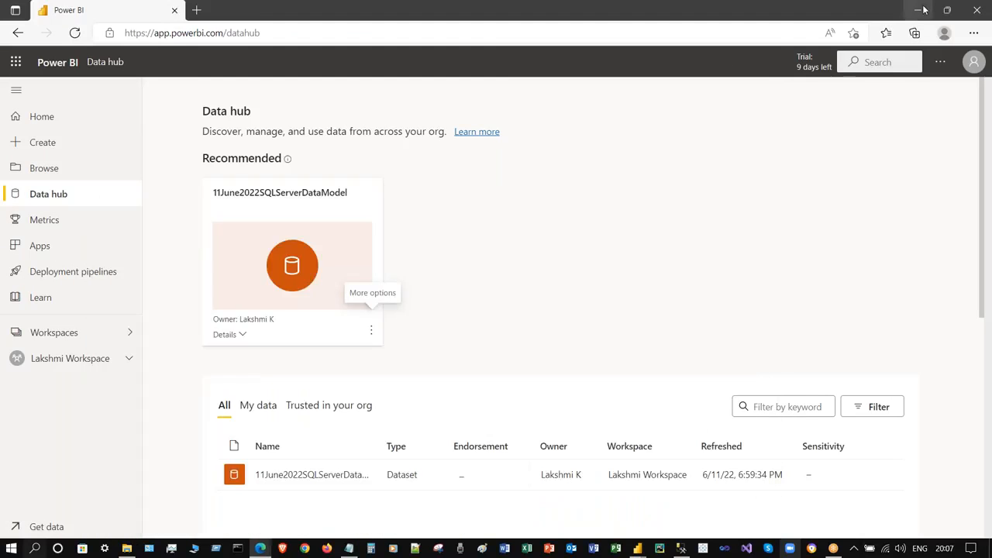
- Return to Power Query Editor and select the Orders table's Ship Mode column
click(920, 9)
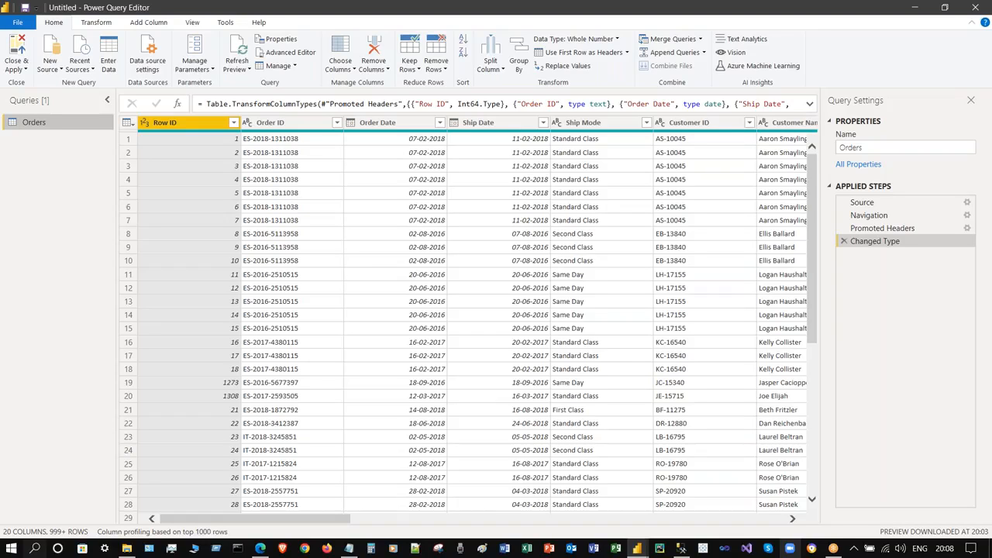
click(539, 20)
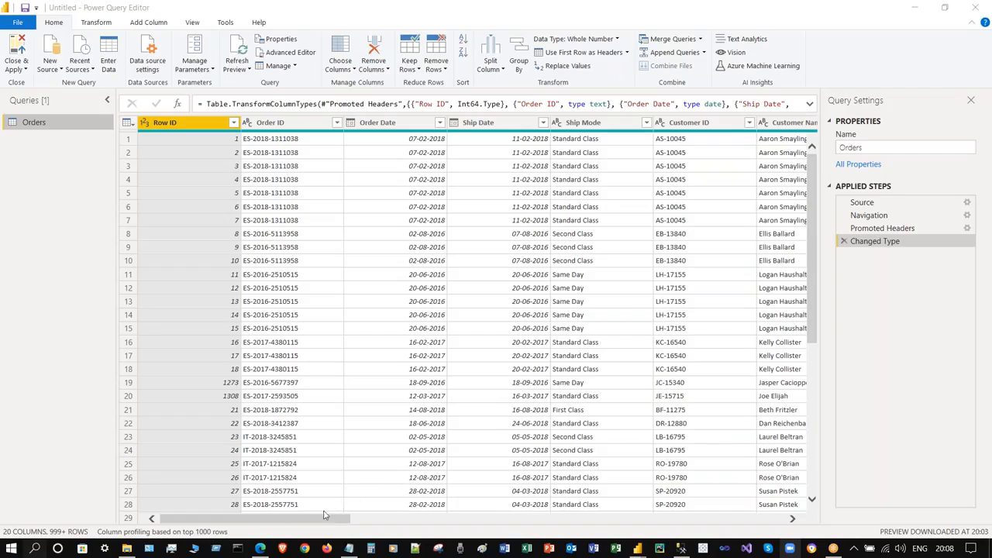
drag(323, 514, 381, 515)
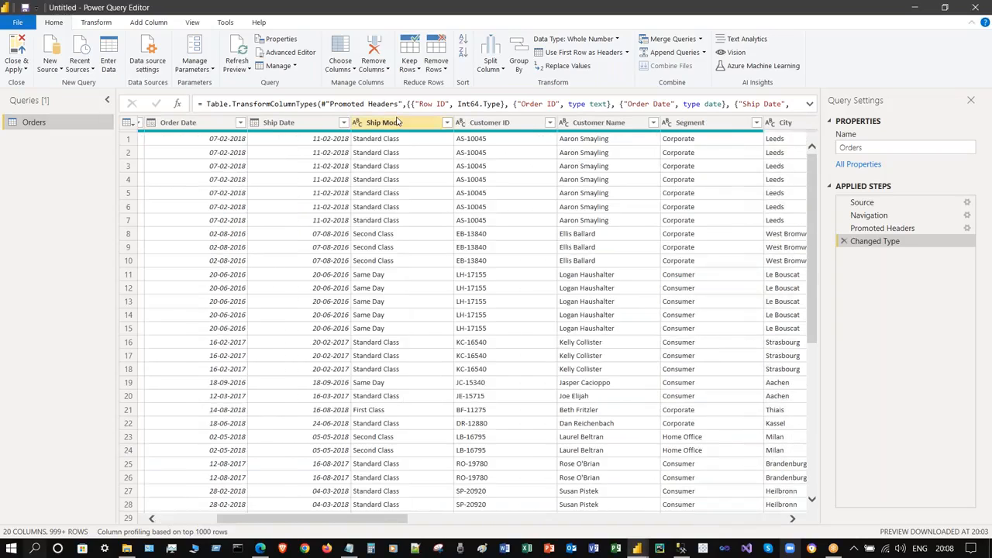
click(398, 122)
- Open Split Column > By Delimiter from the Ship Mode header menu
right_click(399, 124)
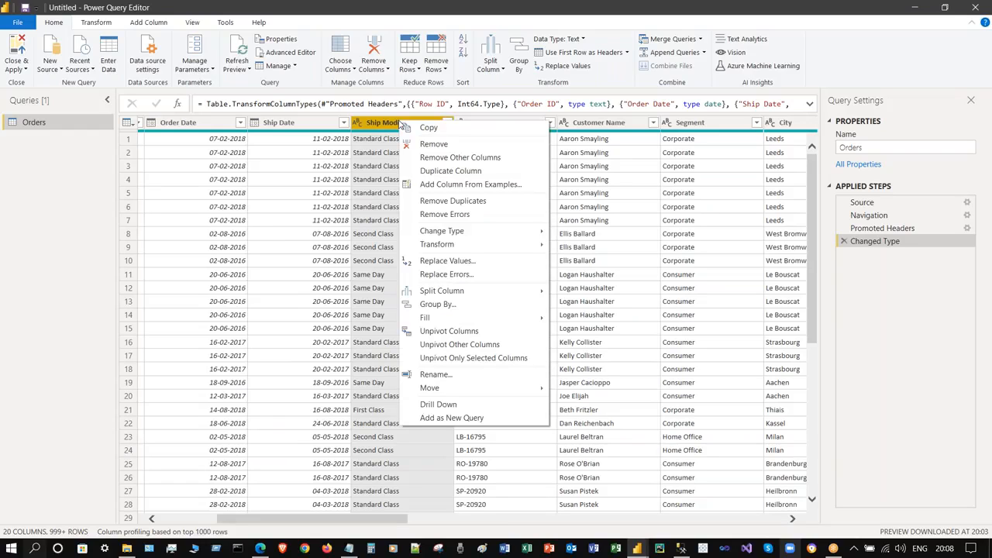
mouse_move(512, 247)
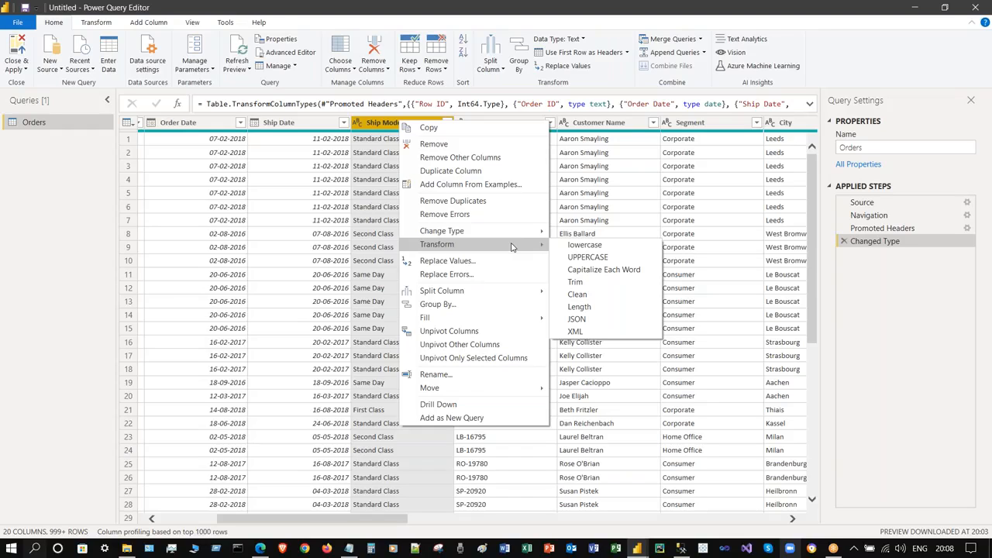
mouse_move(516, 293)
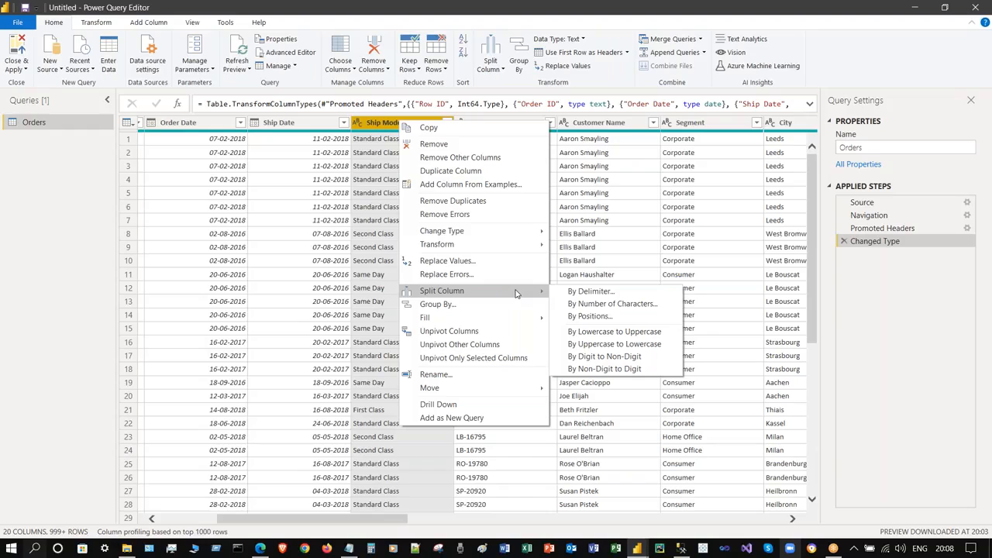
click(611, 294)
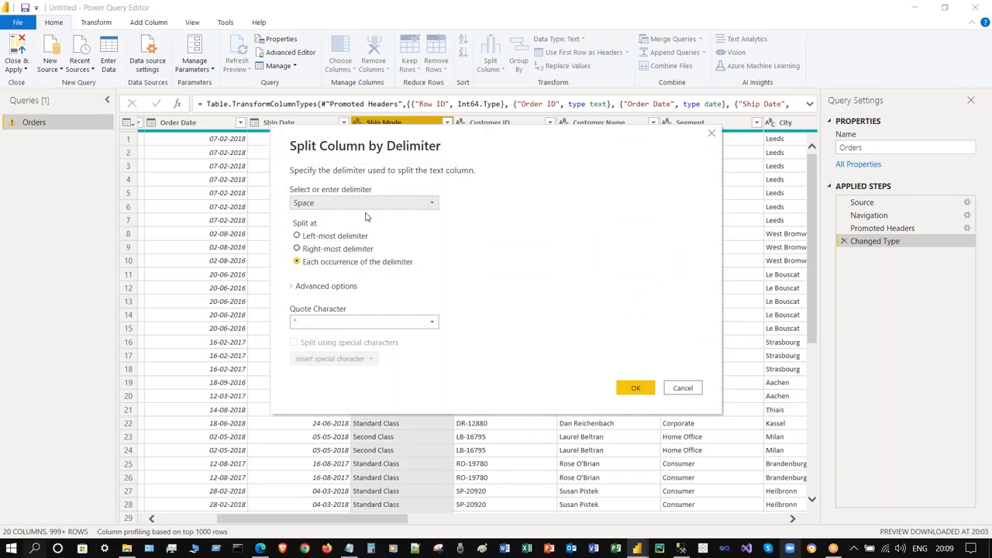
- Cancel the delimiter split, check Ship Mode values and reselect the whole Ship Mode column
click(681, 387)
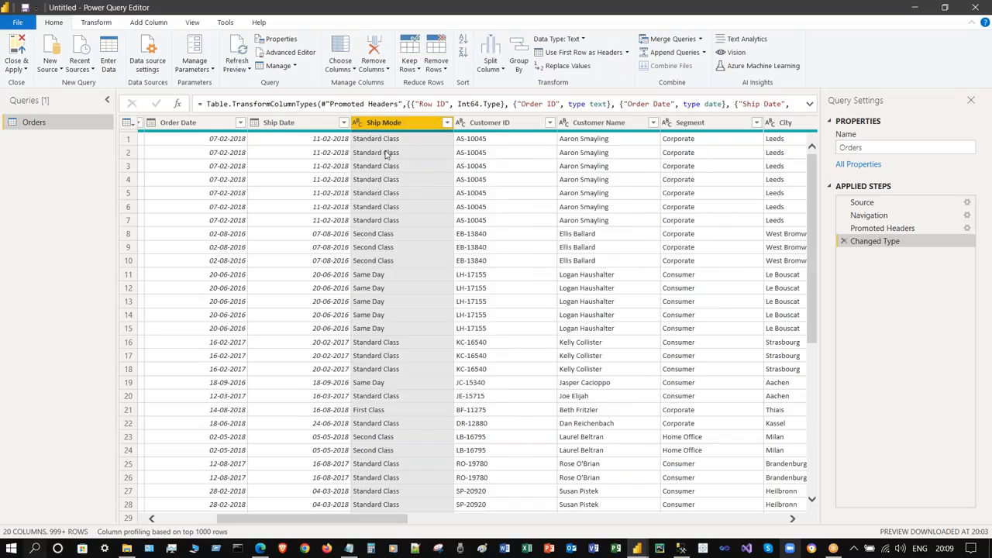
click(385, 154)
click(381, 141)
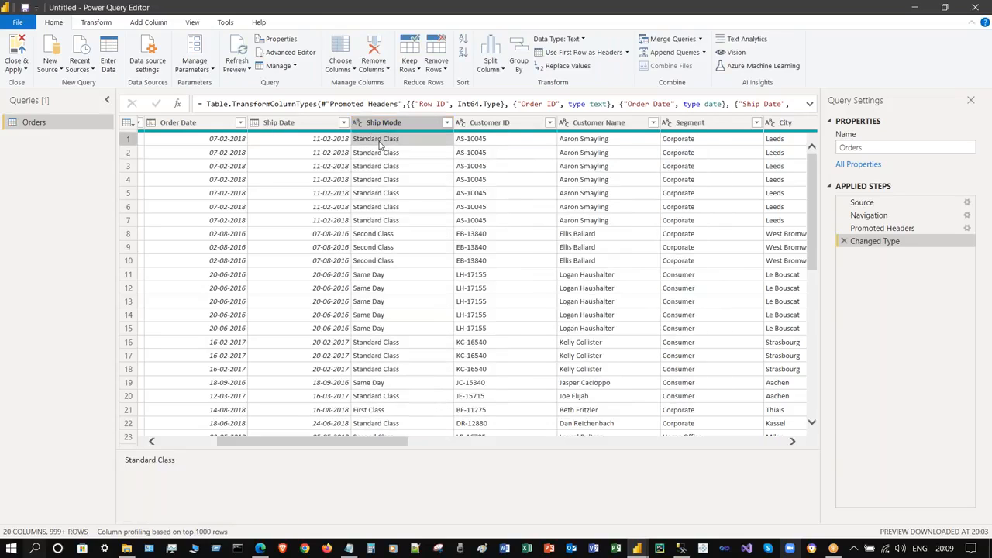
click(399, 125)
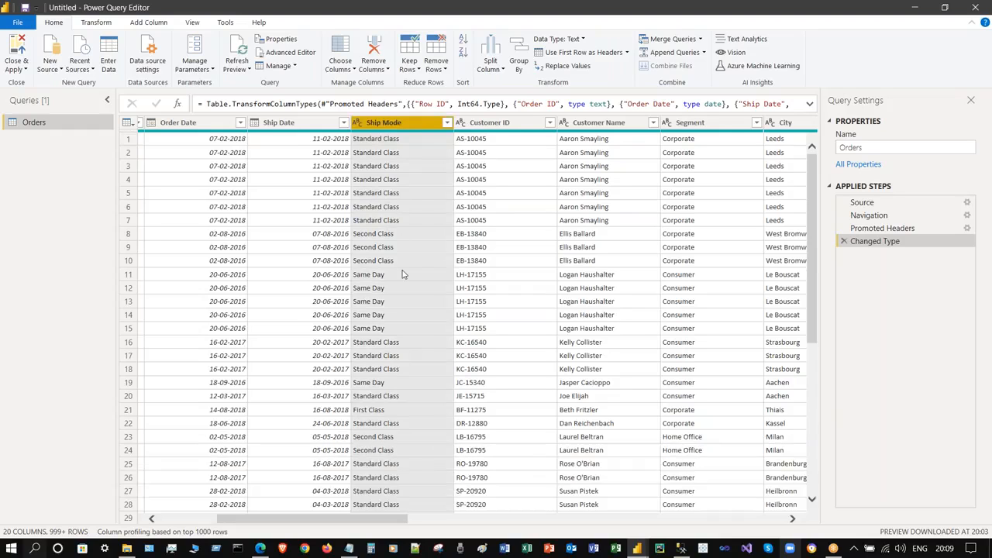
- Browse the Keep Rows, Remove Rows, Split Column and header-promotion menus without applying anything
click(408, 68)
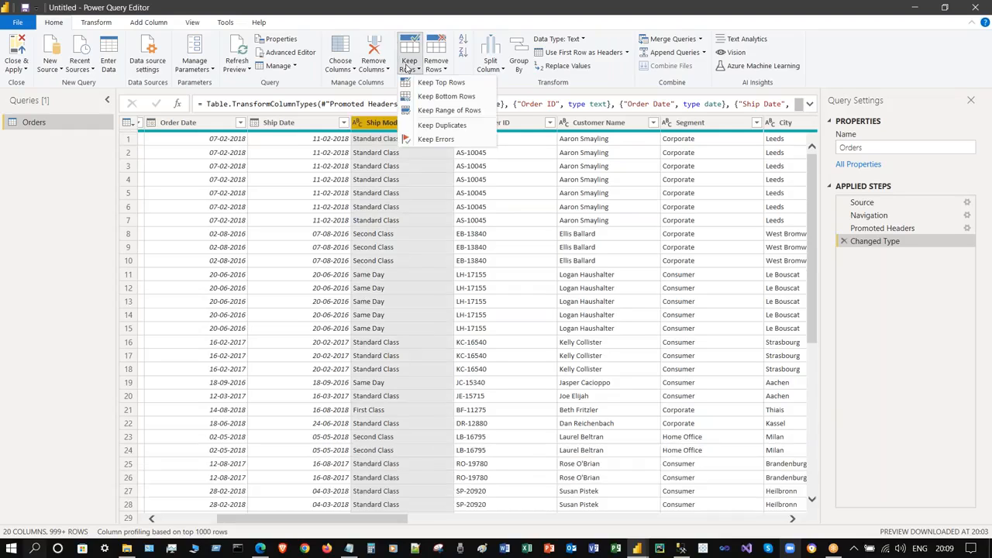
click(434, 66)
click(884, 48)
click(490, 62)
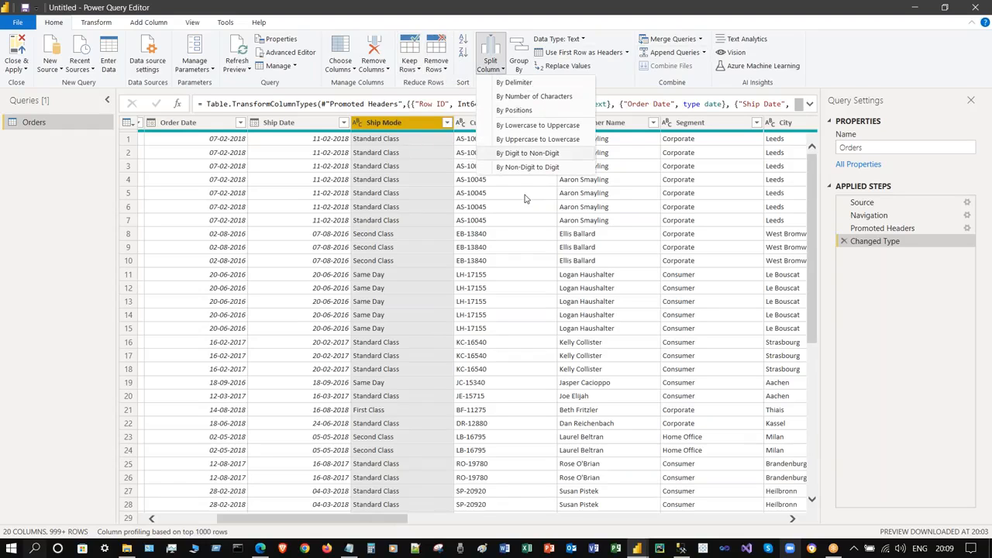
click(915, 70)
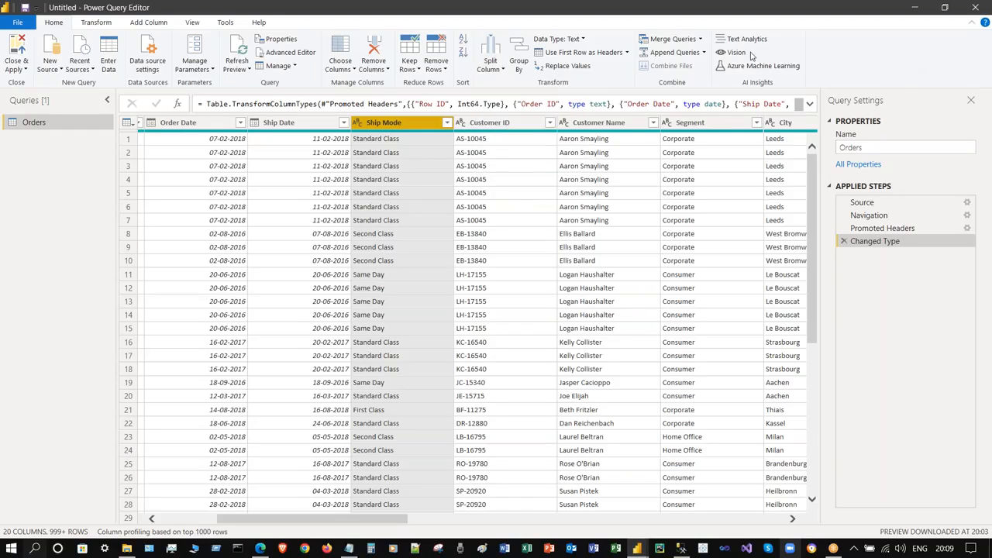
click(626, 53)
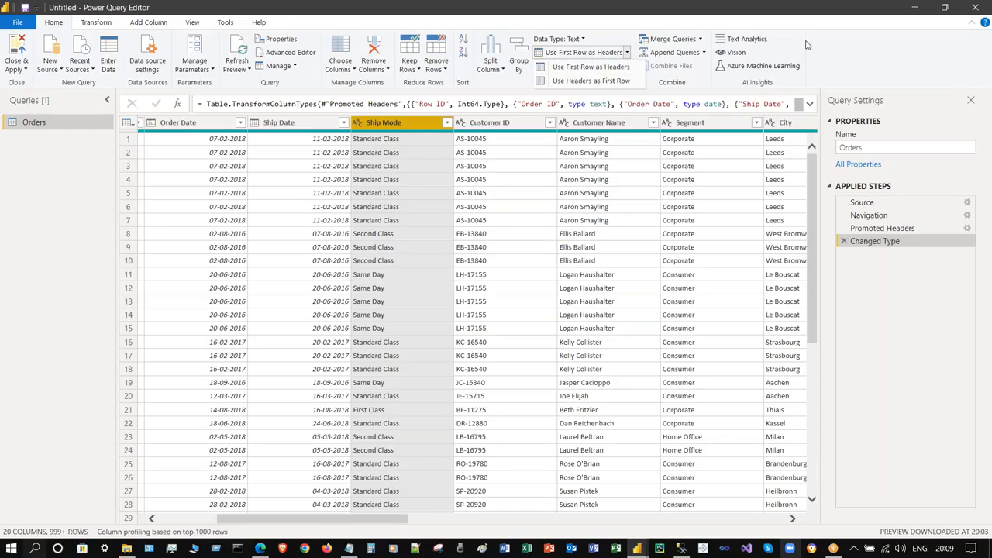
click(843, 48)
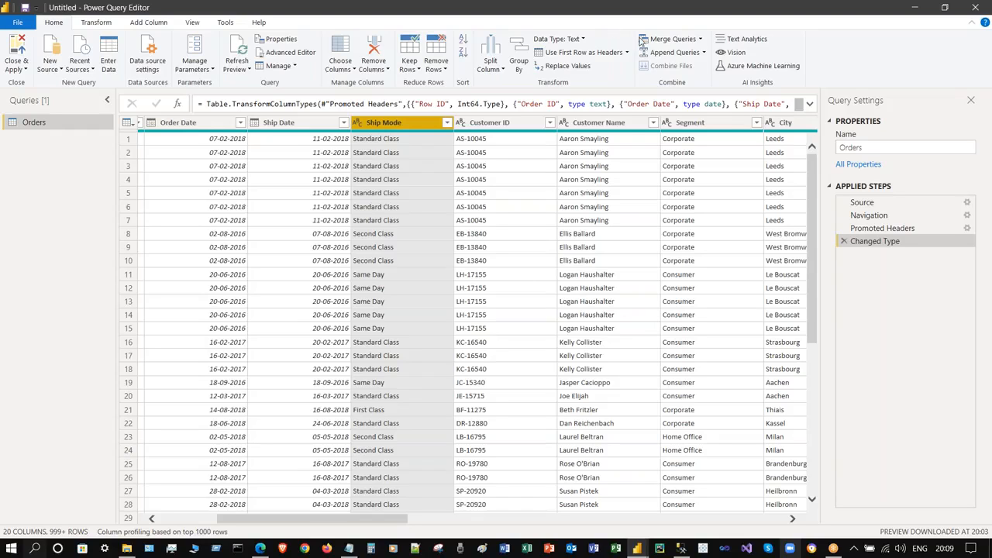
- Browse the Merge, Choose Columns, Remove Columns, Manage and Refresh menus without changing anything
click(700, 39)
click(842, 55)
click(341, 66)
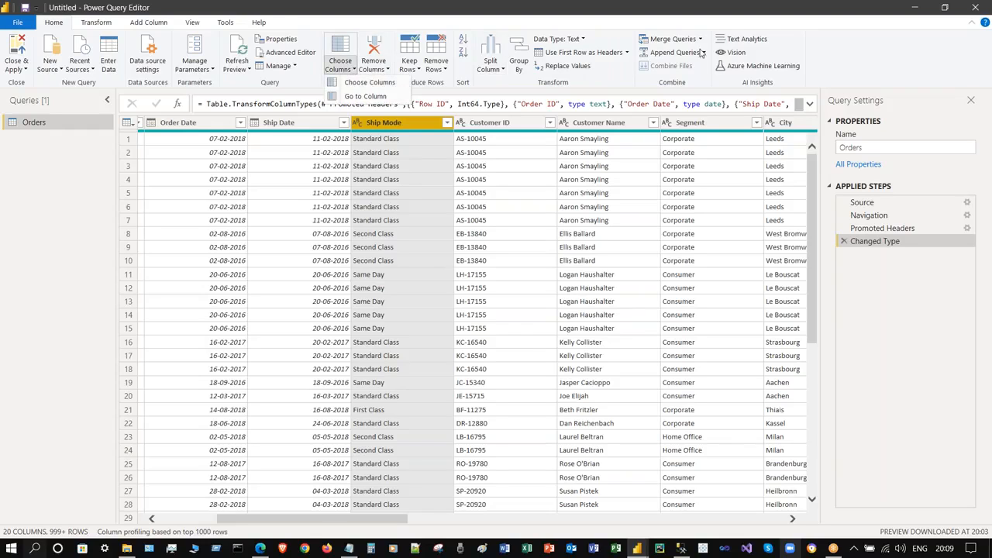
click(830, 49)
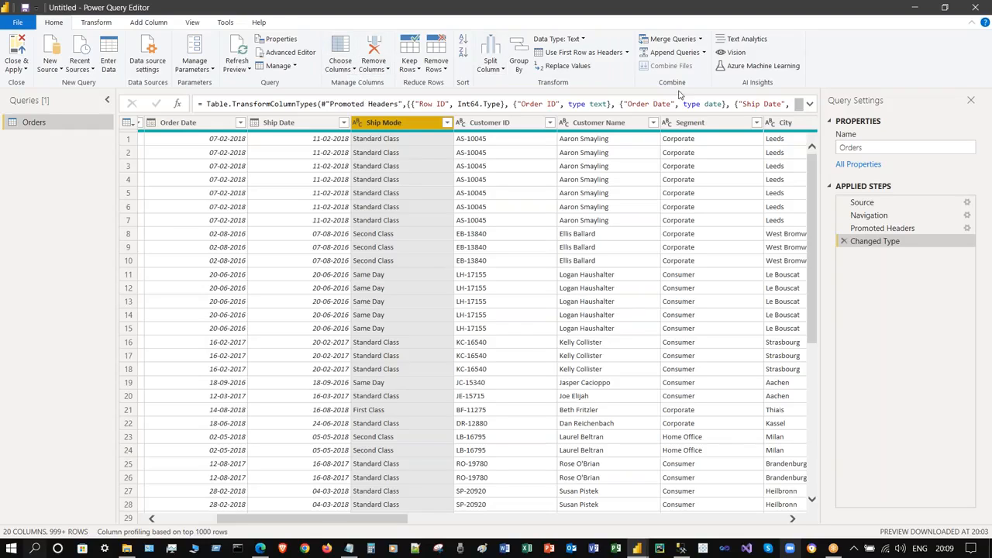
click(376, 68)
click(880, 77)
click(278, 66)
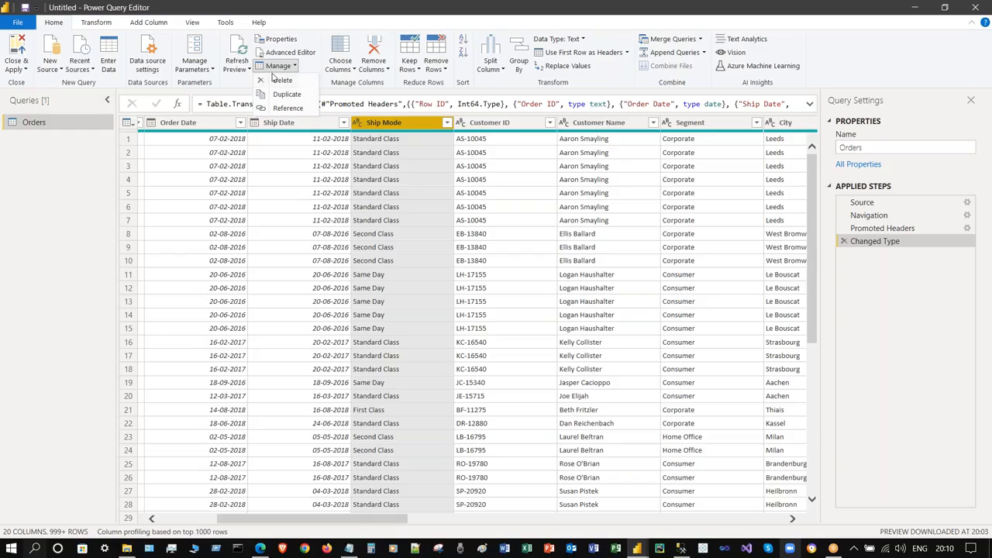
click(241, 70)
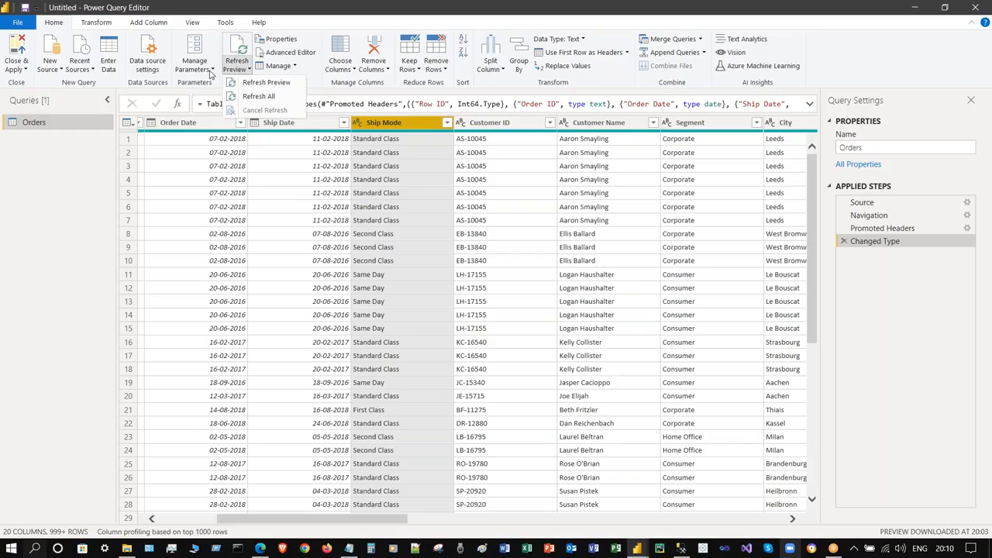
click(854, 51)
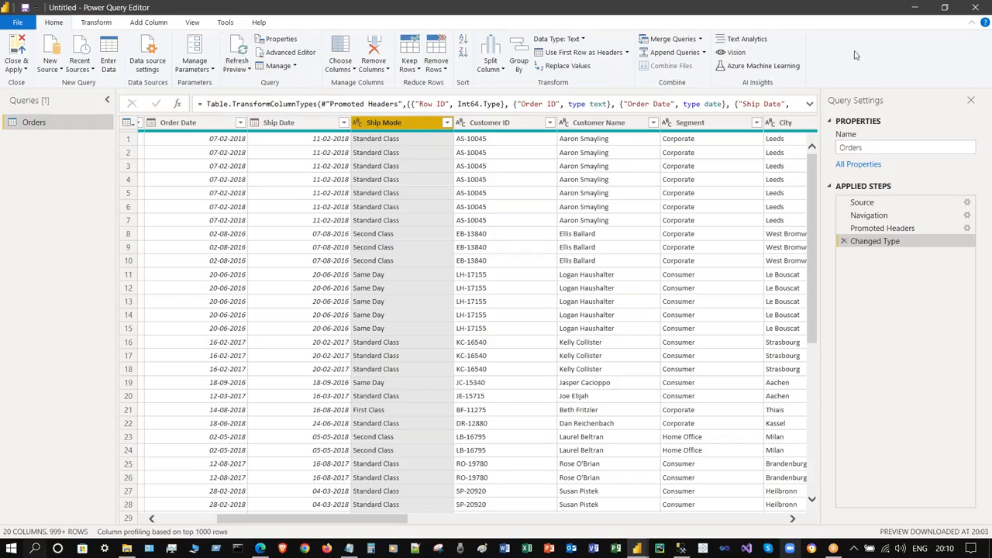
- Review the sample - eu superstore.xls source in Data source settings, cancelling a PBIDS export
click(148, 56)
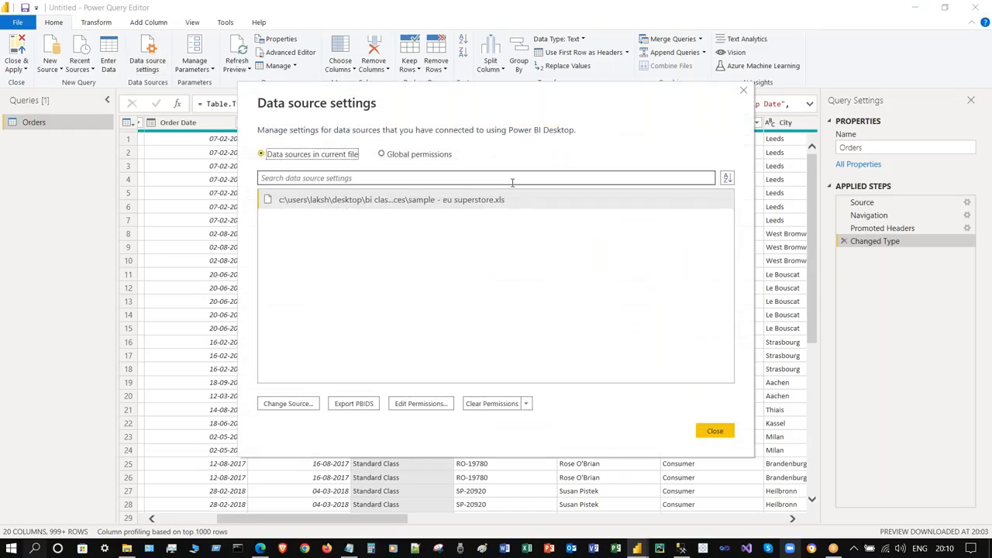
click(504, 201)
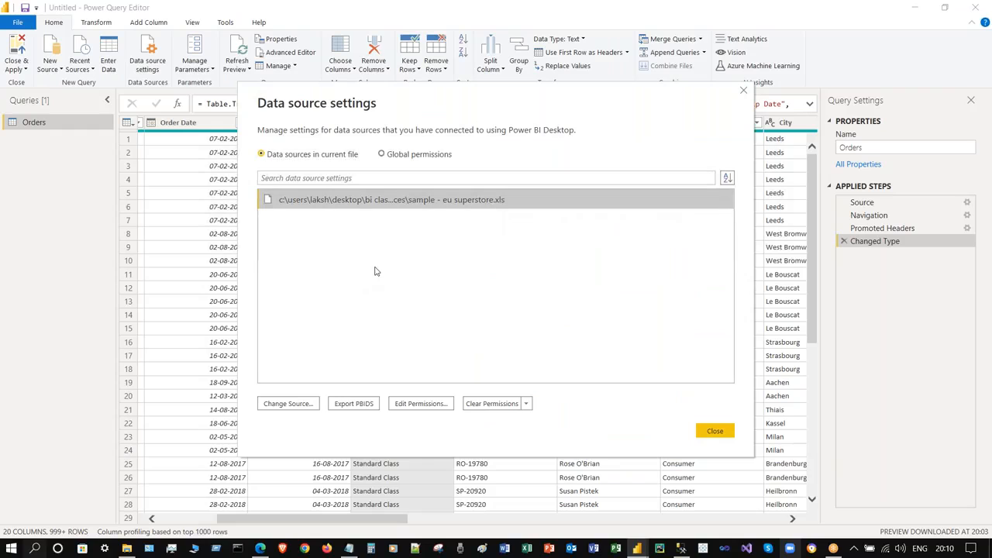
click(349, 404)
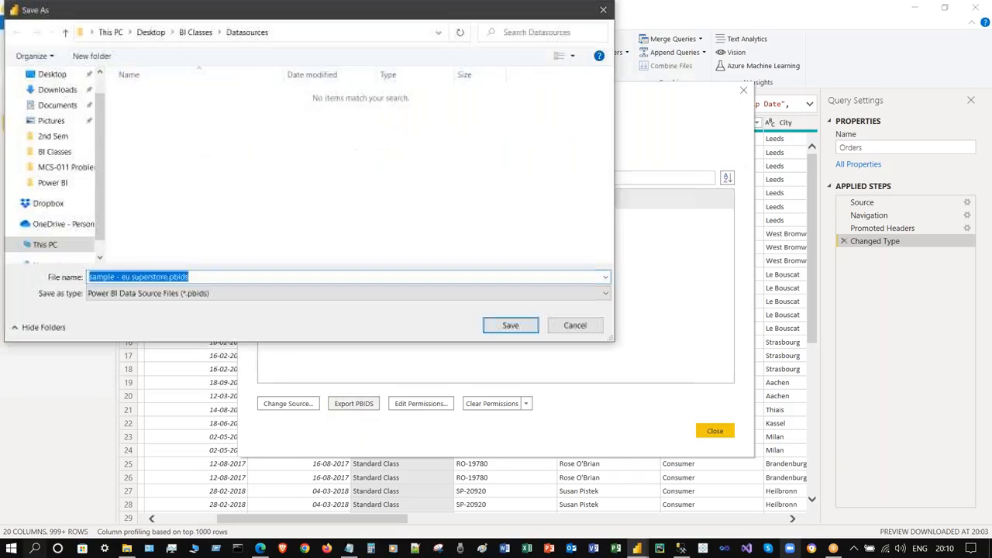
click(575, 325)
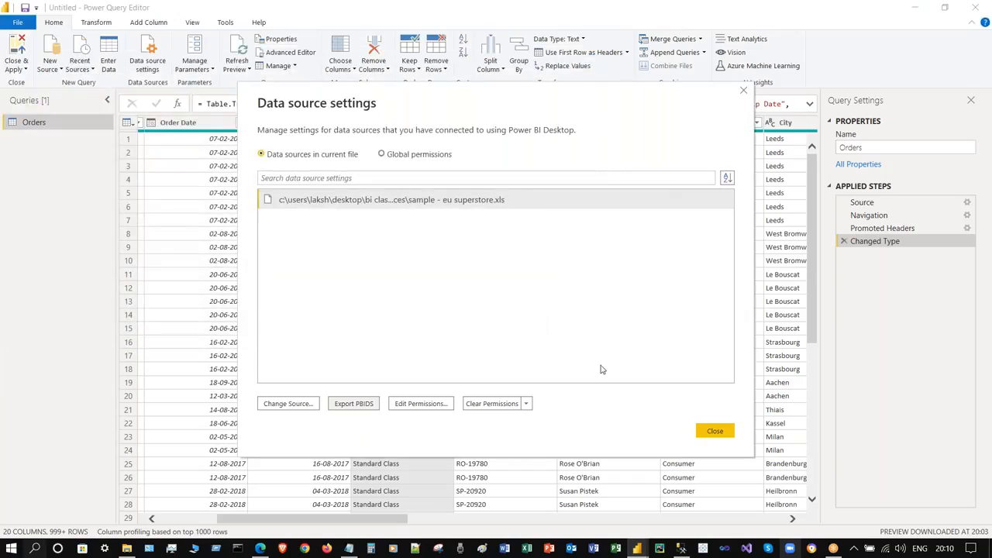
click(715, 431)
click(159, 69)
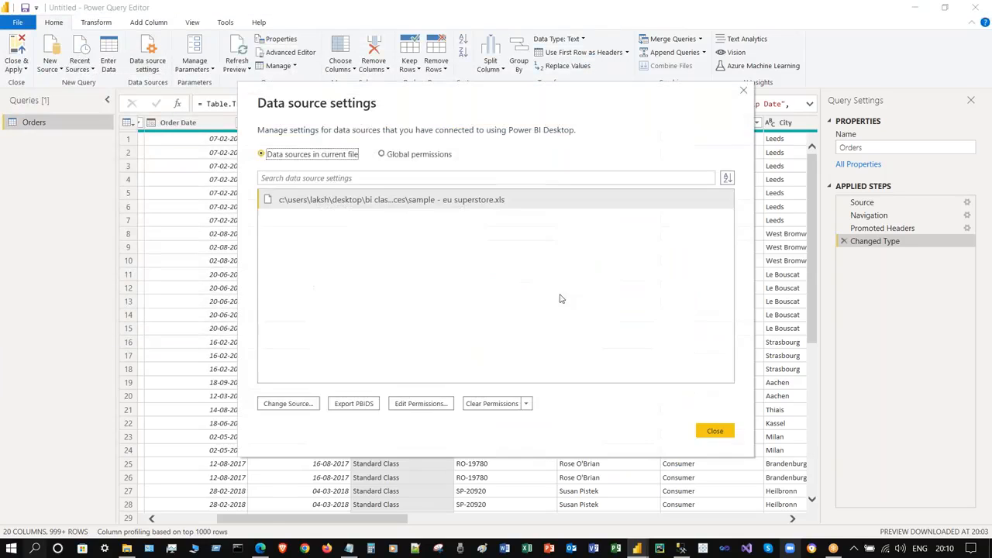
- Add a blank Query1 and delete it again, leaving only the Orders query
click(715, 430)
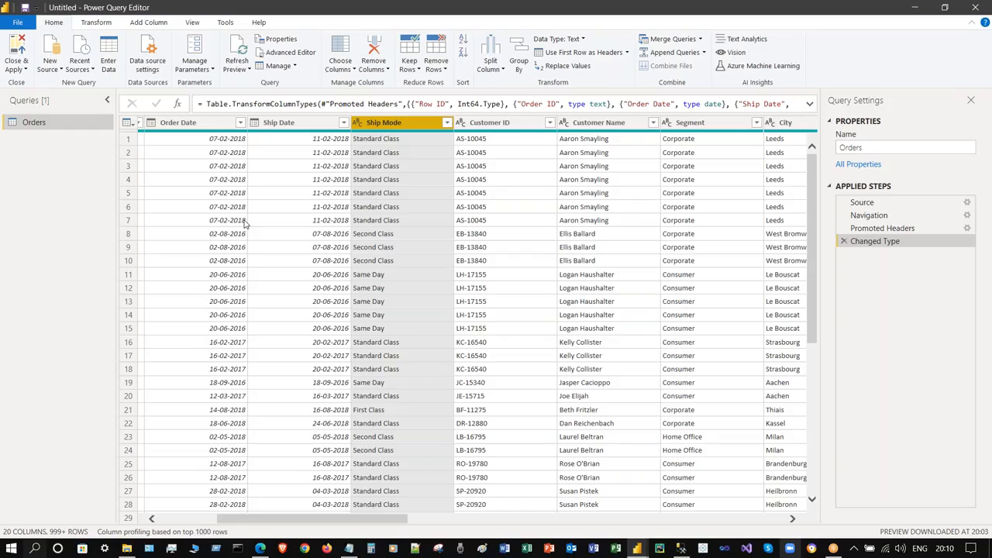
click(48, 68)
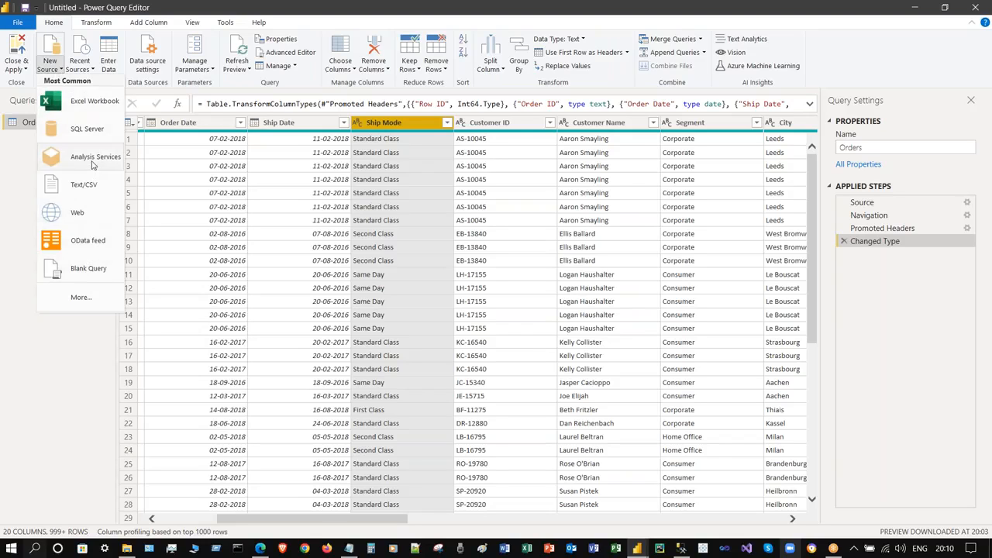
click(89, 268)
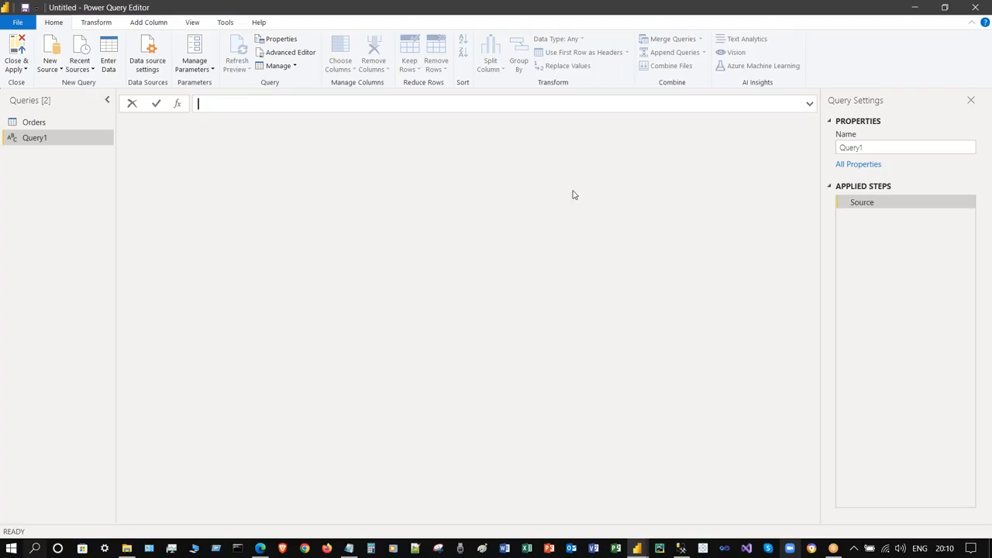
right_click(32, 140)
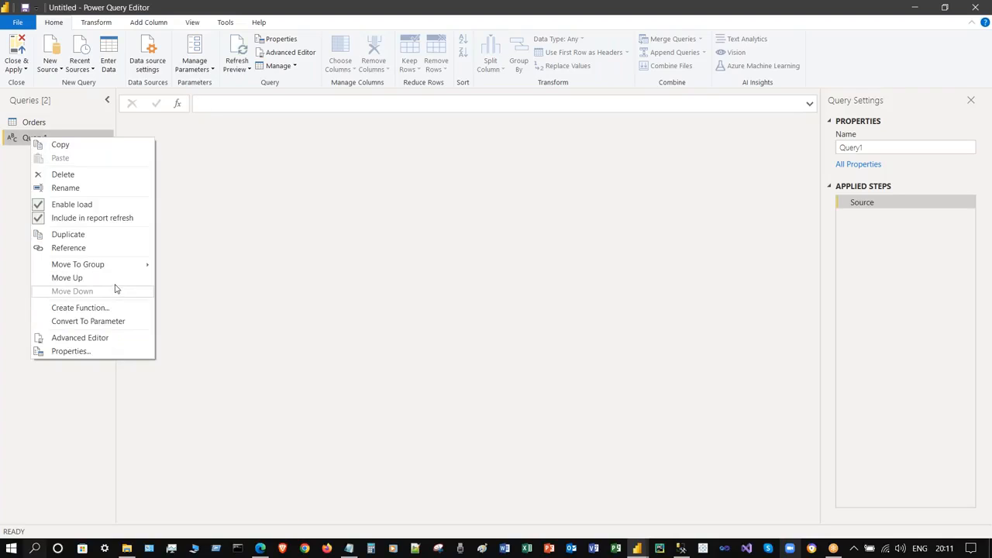
click(102, 174)
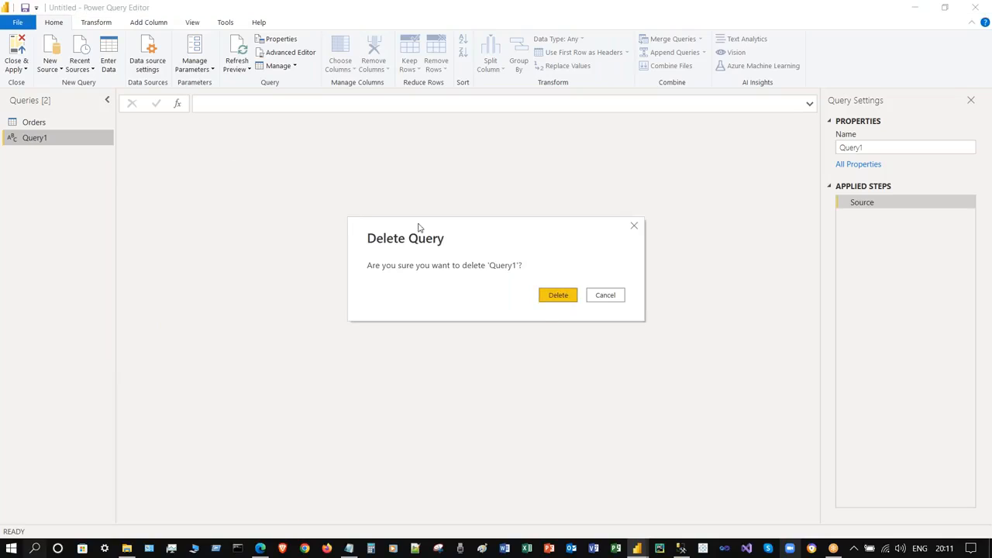
click(564, 299)
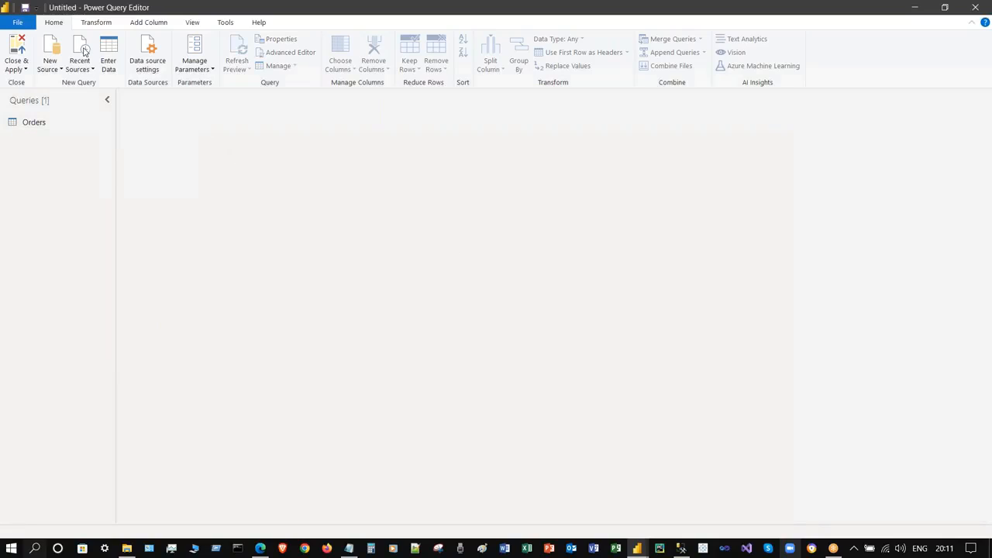
click(50, 65)
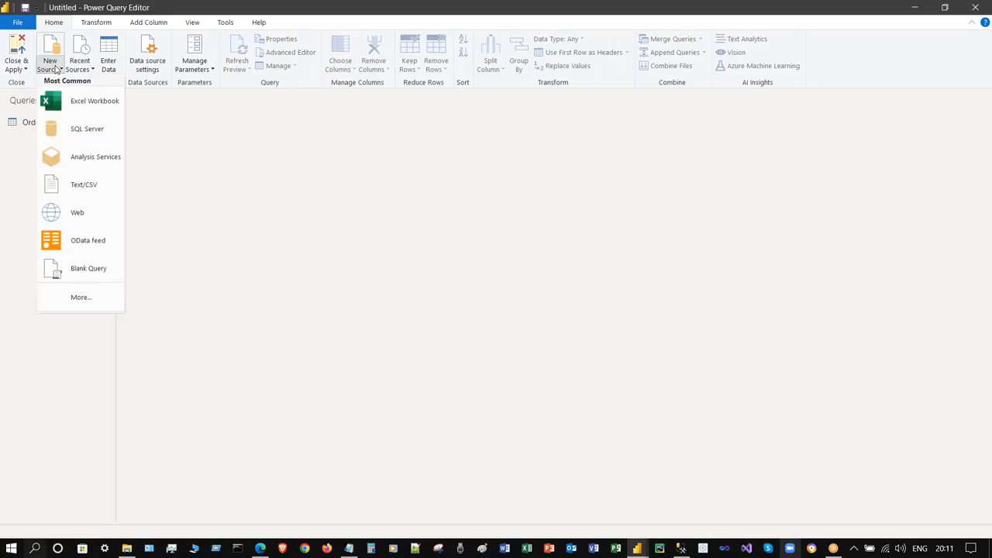
- Choose SQL Server with server '.' and database Northwind, expanding Advanced options for a SQL statement
click(89, 120)
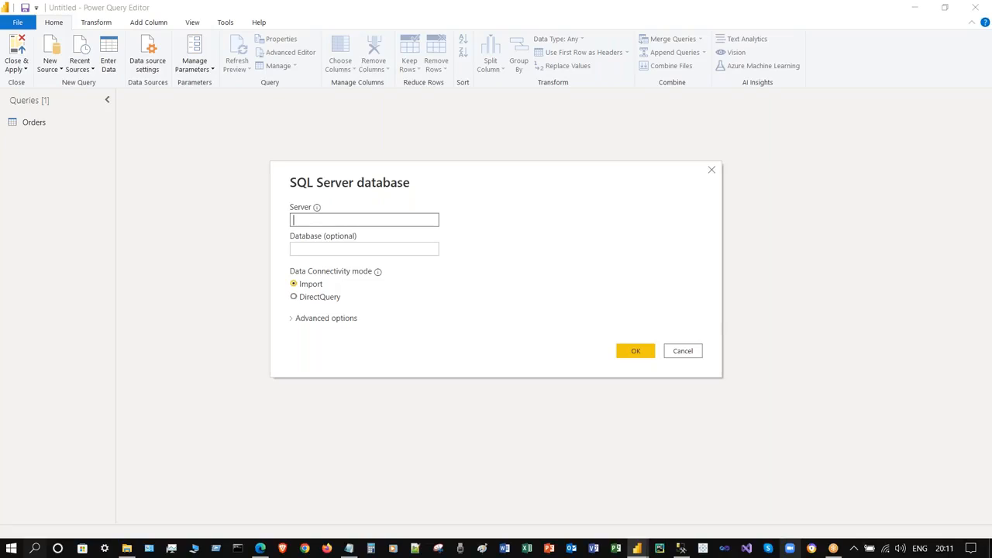
text(.)
click(309, 246)
text(No)
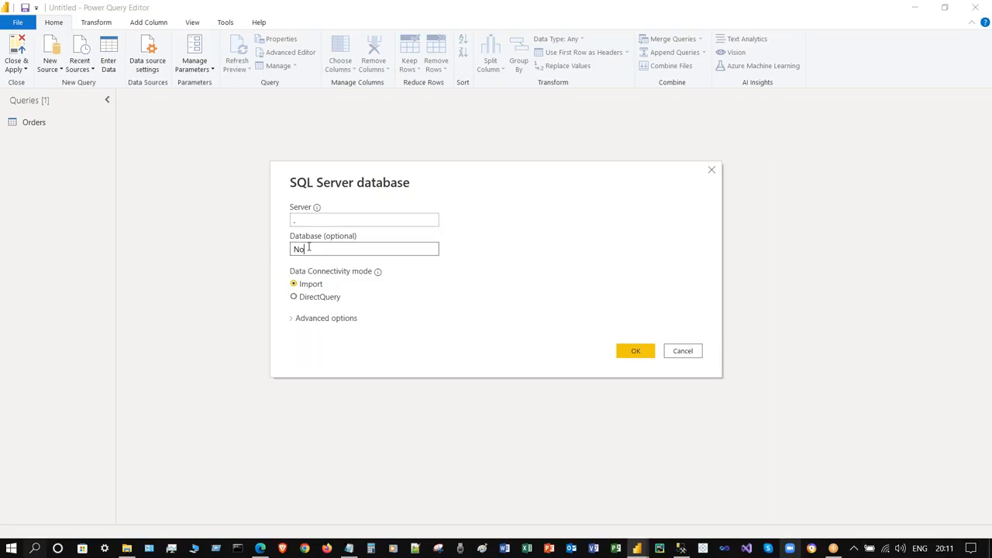
text(rthwind)
click(324, 318)
click(320, 380)
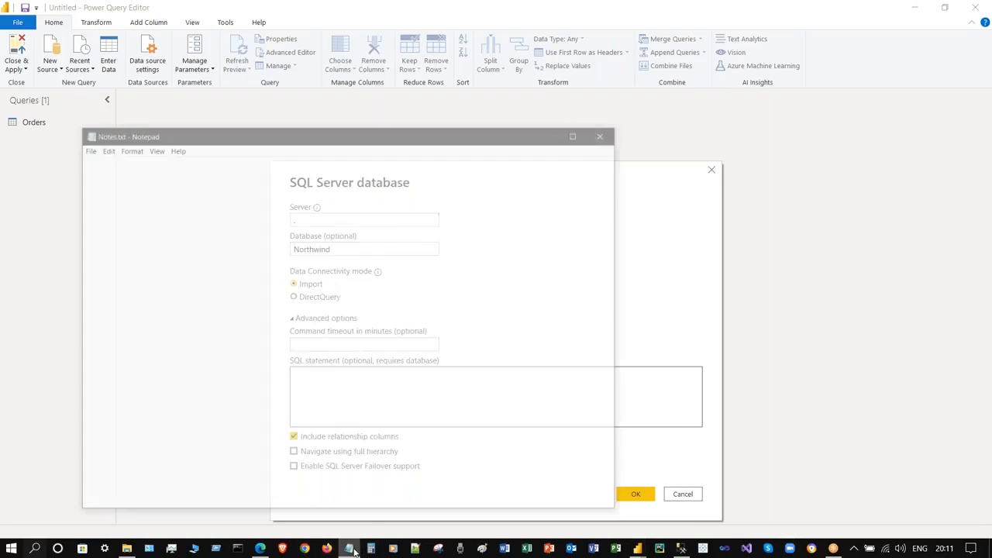
- Copy the Northwind inner-join SELECT query from Practice SQL Queries.txt, then close Notepad
click(128, 547)
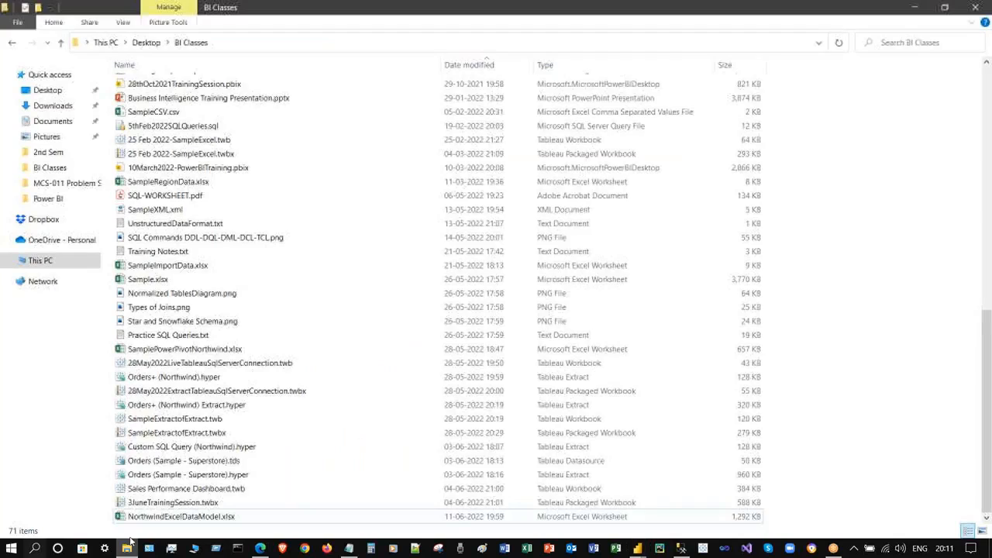
double_click(168, 335)
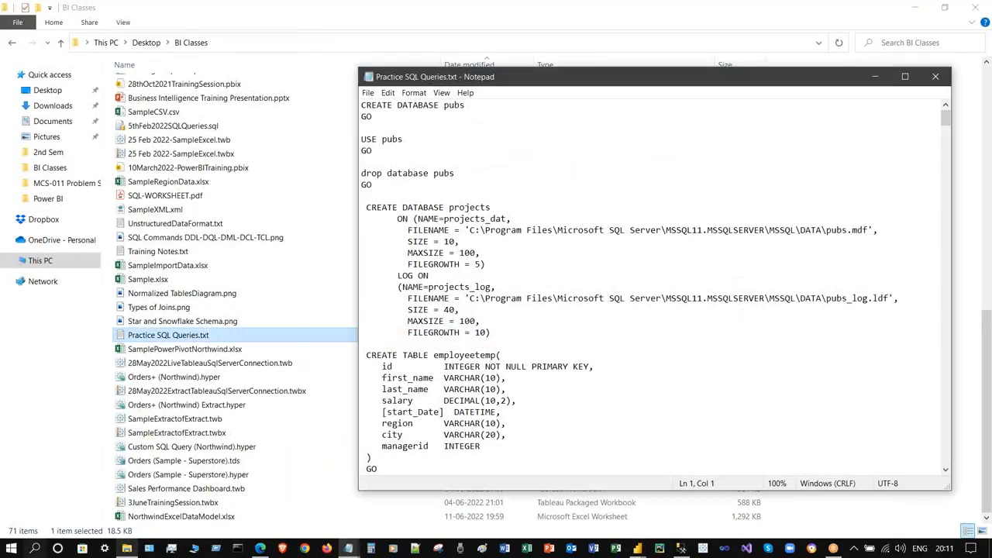
scroll(629, 270, down, 10)
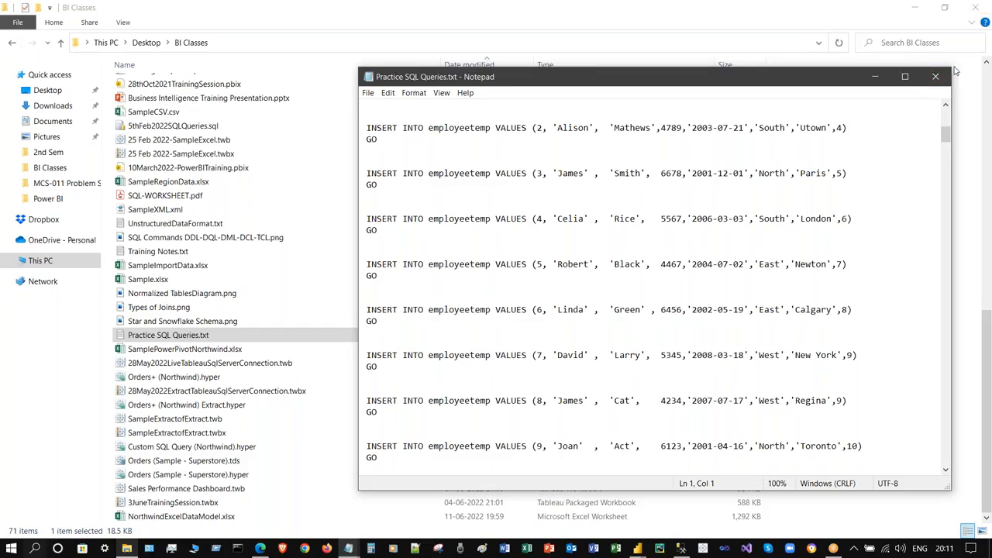
drag(946, 132, 951, 490)
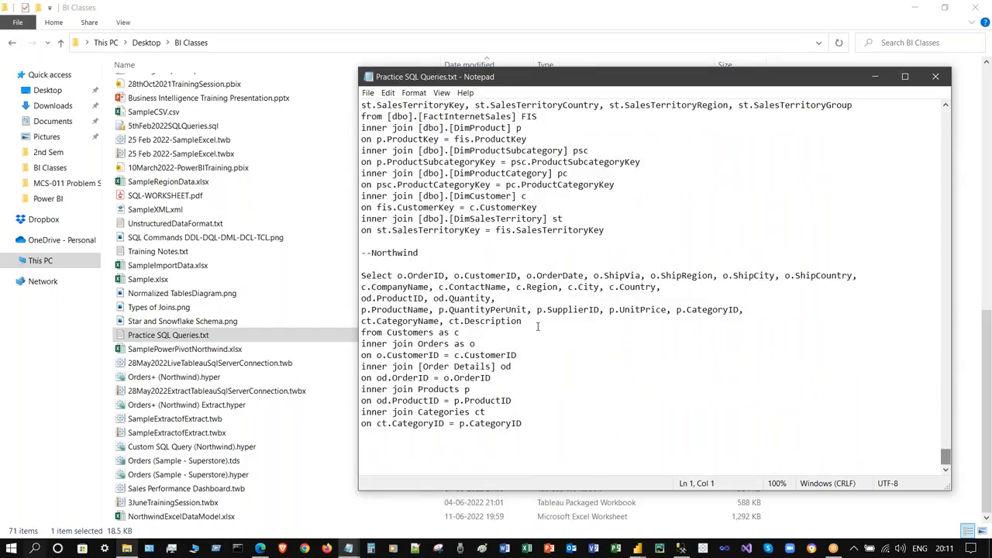
drag(362, 274, 534, 422)
click(664, 241)
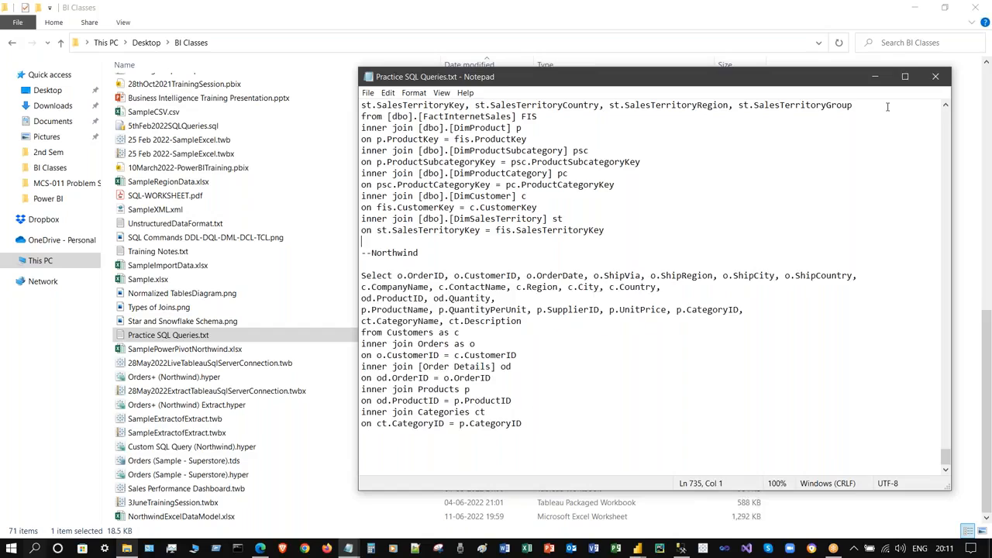
click(936, 77)
mouse_move(636, 549)
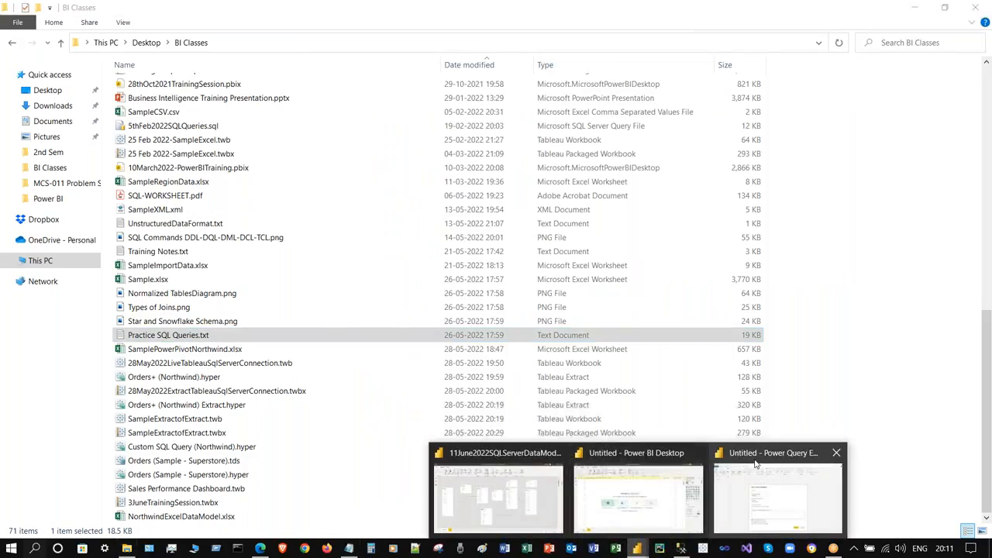
click(714, 443)
- Paste the Northwind join query as the SQL statement and load its preview as Query1
click(362, 394)
key(ctrl+v)
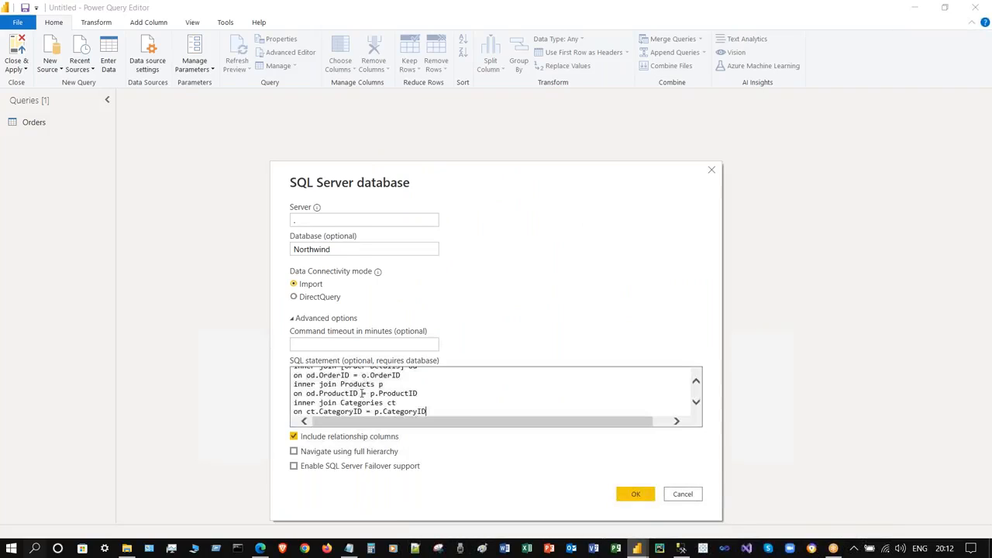
scroll(454, 400, up, 3)
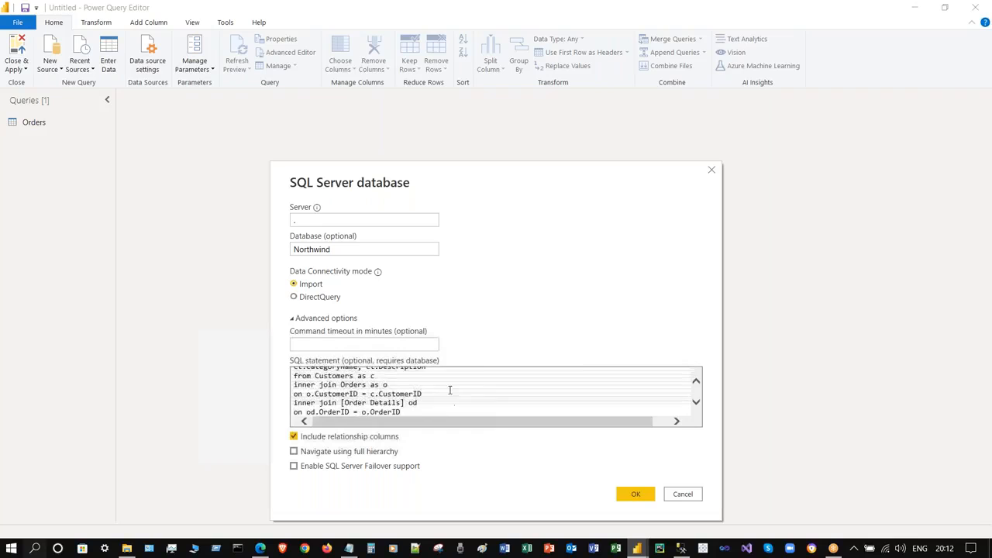
click(293, 377)
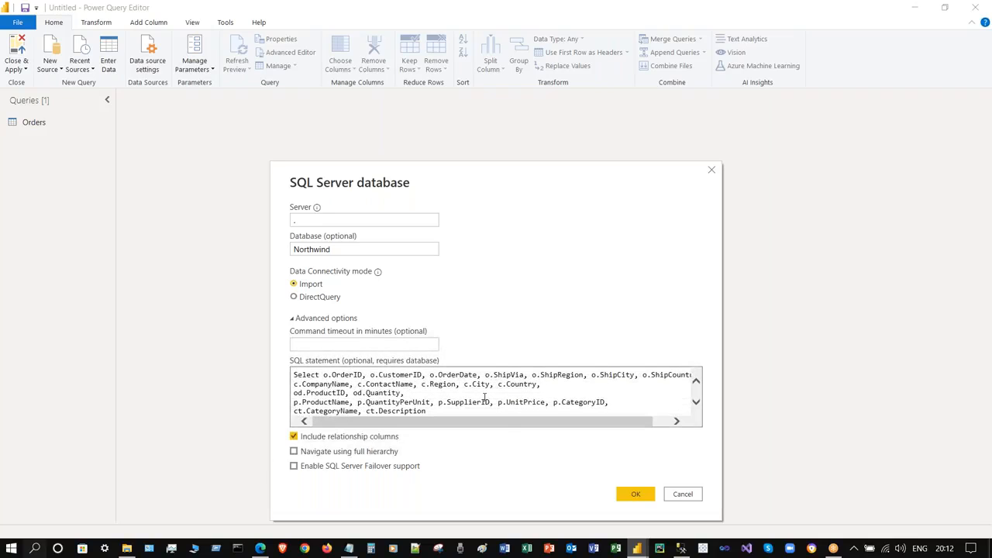
drag(493, 424, 434, 426)
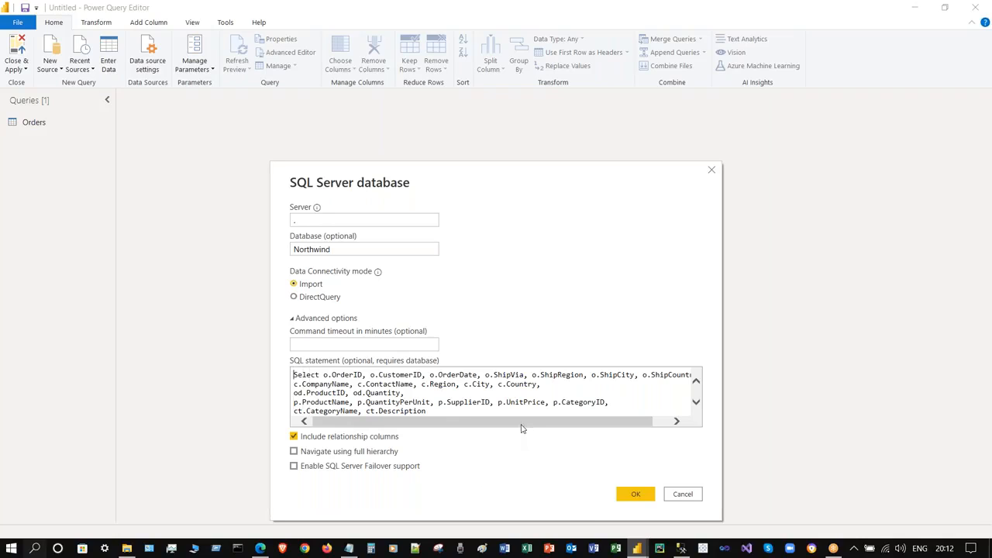
click(635, 496)
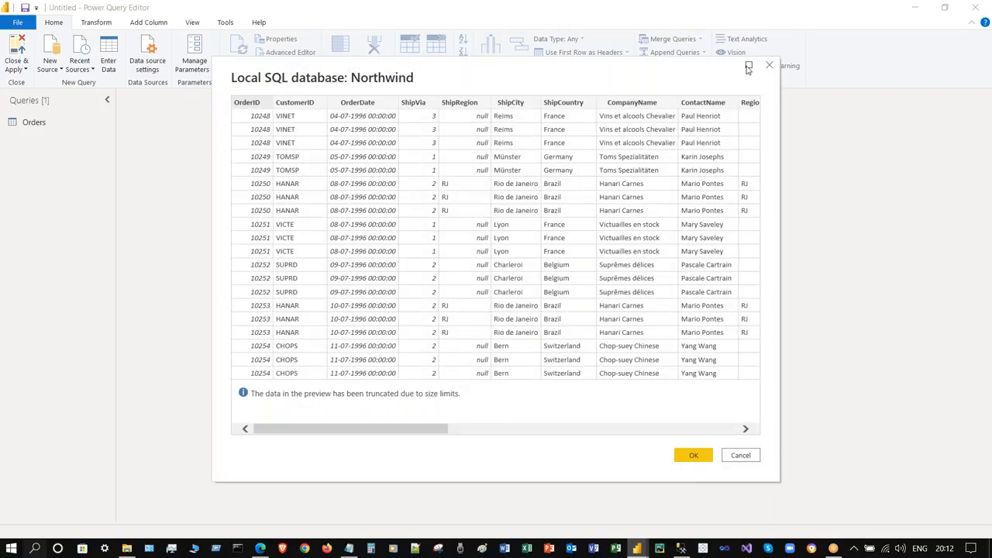
click(691, 457)
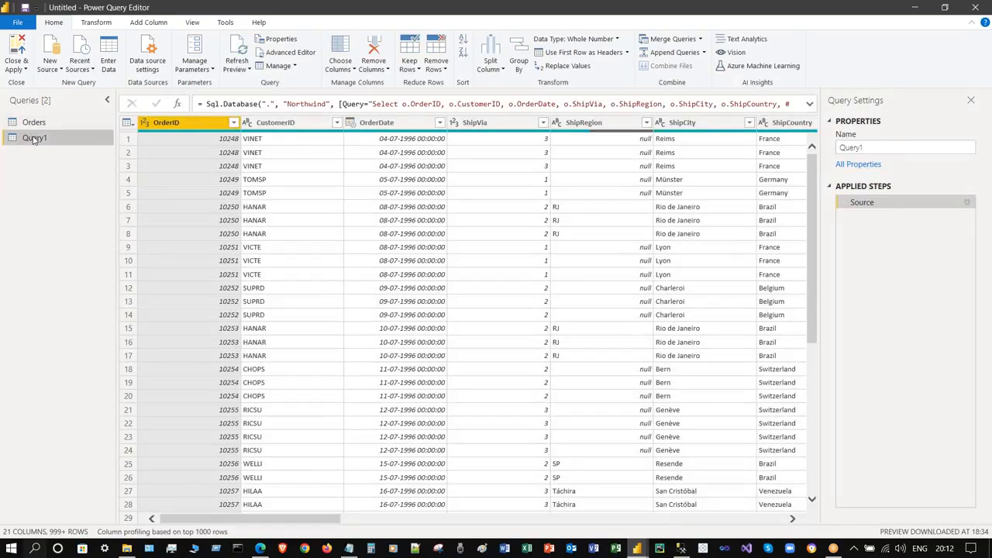
- Rename Query1 to OrdersQuery and switch between Orders and OrdersQuery
right_click(34, 140)
click(108, 186)
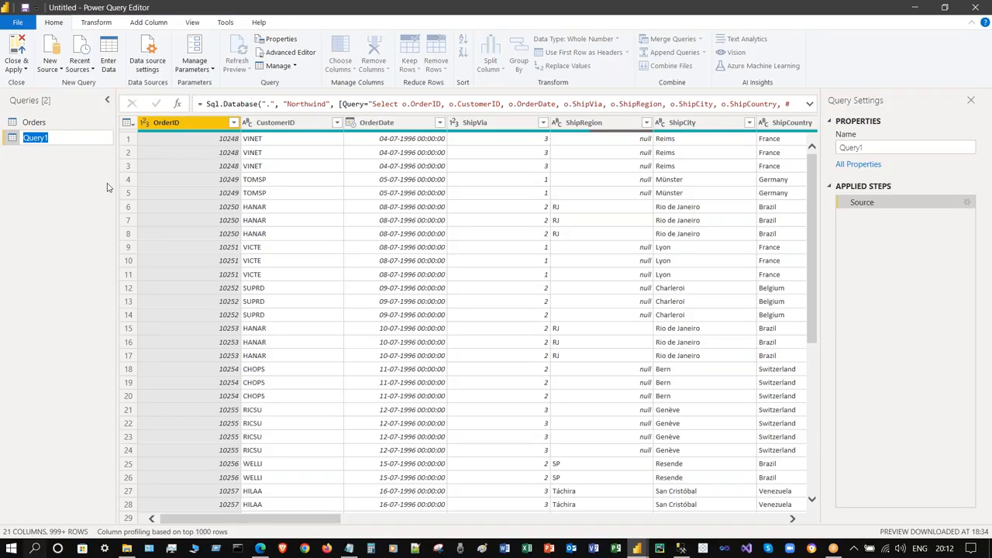
text(OrdersQuery)
key(Return)
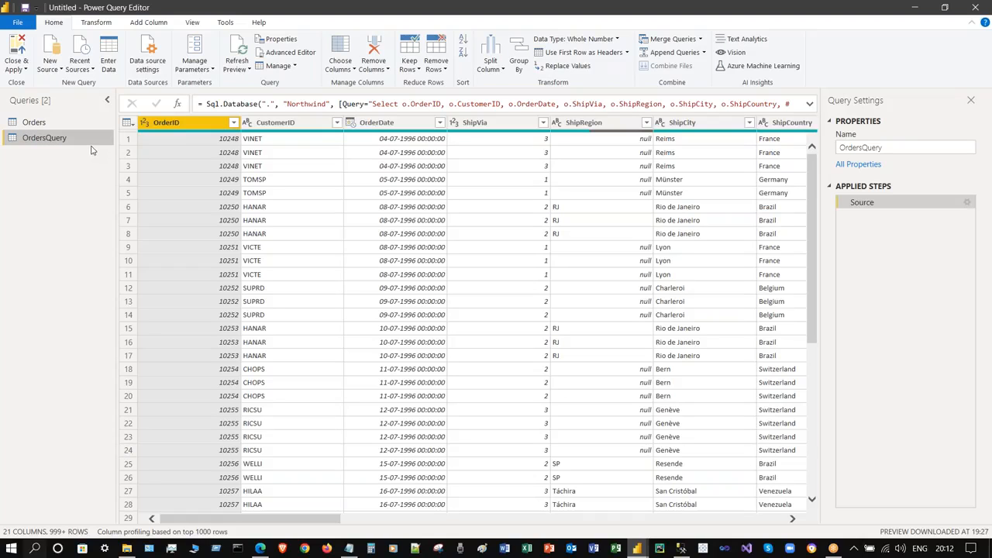
click(70, 122)
click(86, 139)
click(96, 23)
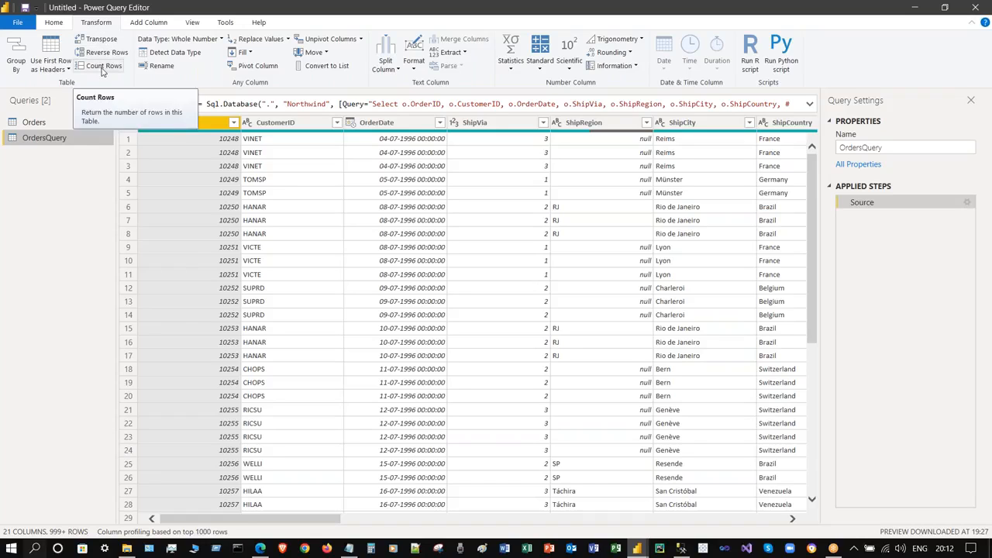
- Browse the header row, Fill and Move menus without applying anything
click(51, 69)
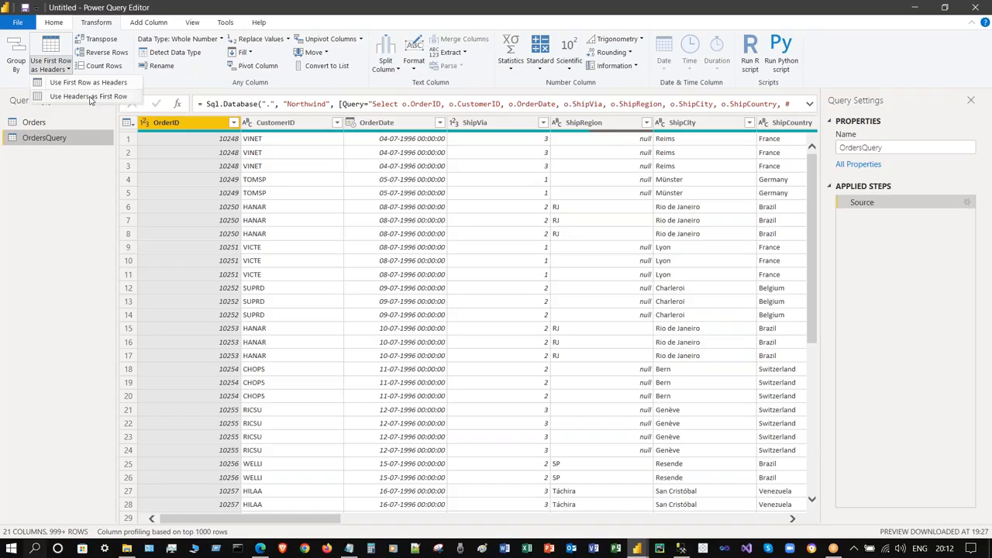
click(89, 187)
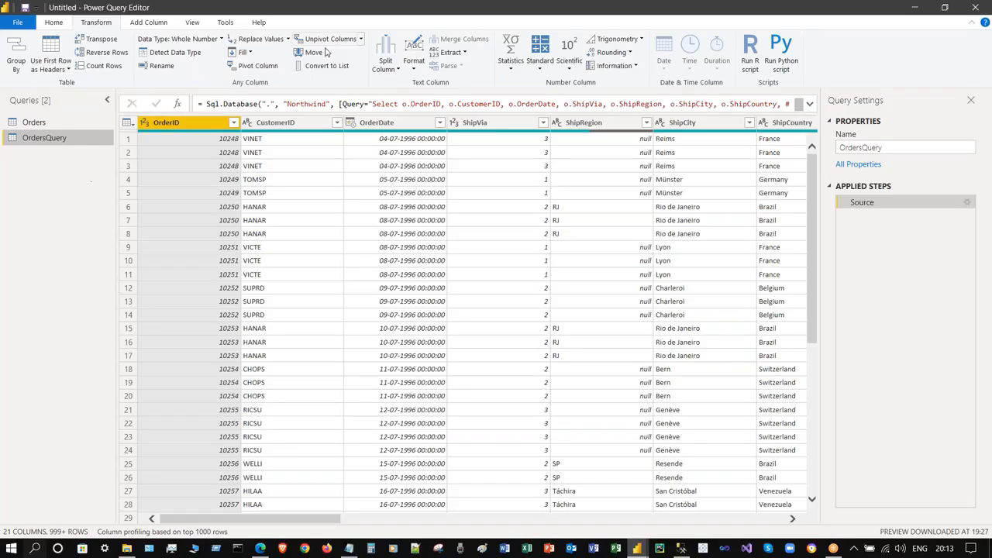
click(243, 52)
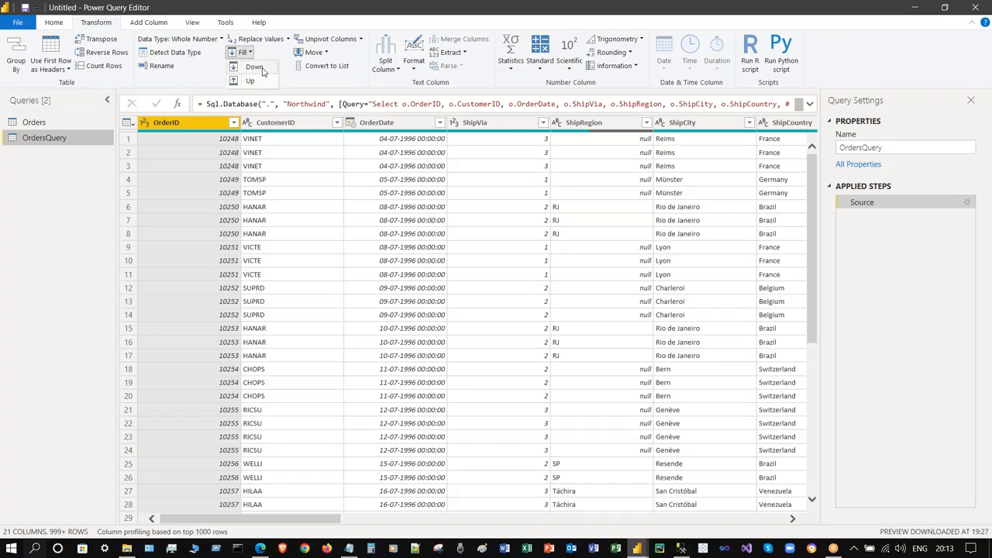
click(105, 183)
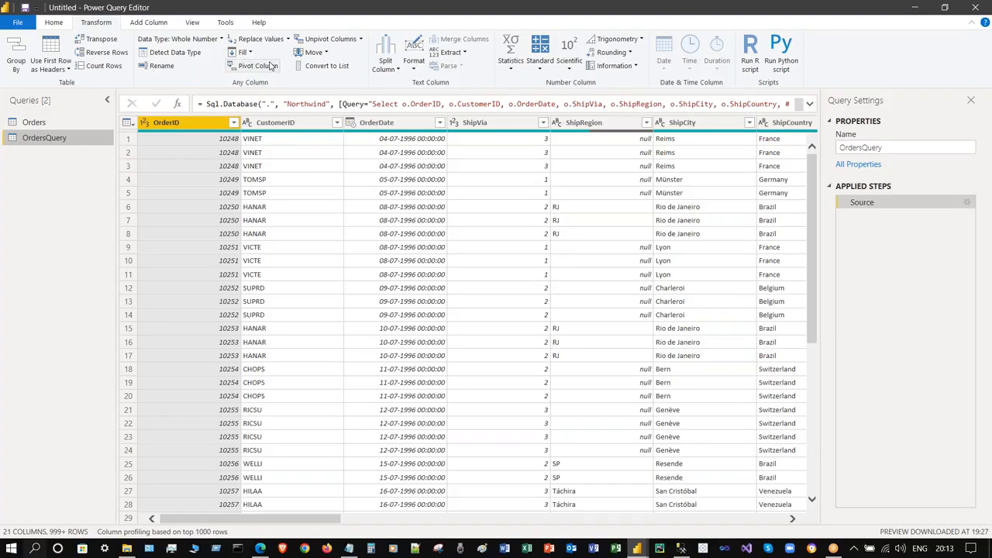
click(319, 54)
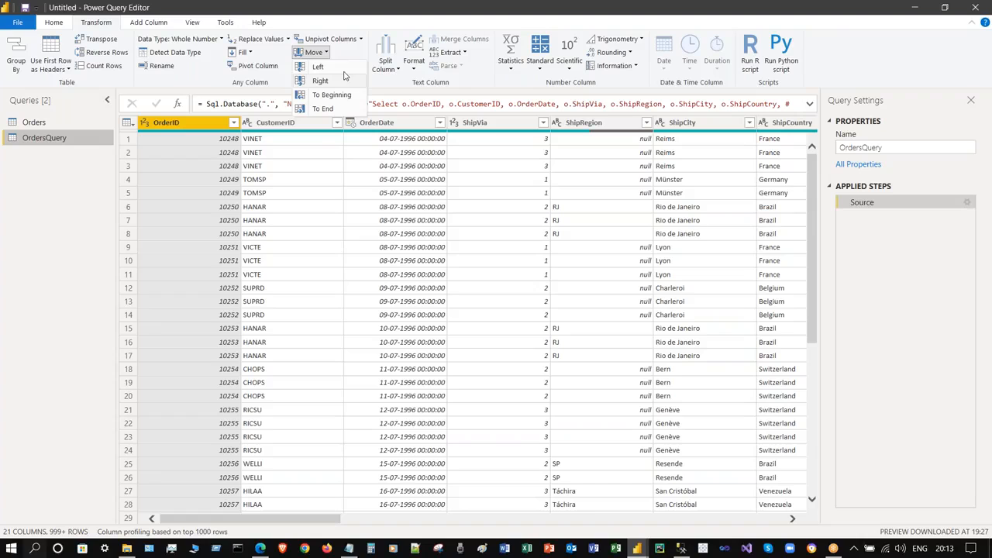
click(313, 126)
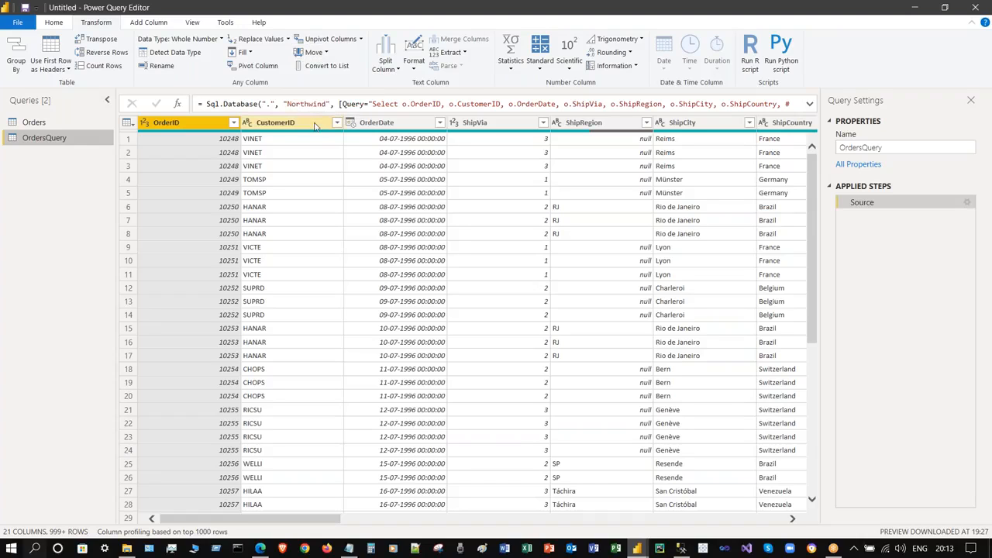
- Move CustomerID one place right so OrderDate becomes the second column
click(369, 124)
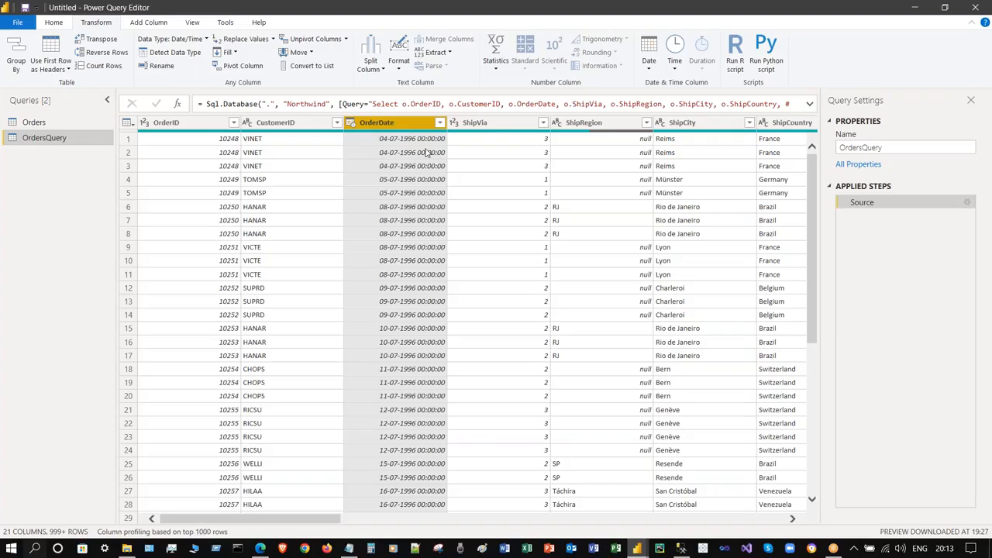
click(288, 122)
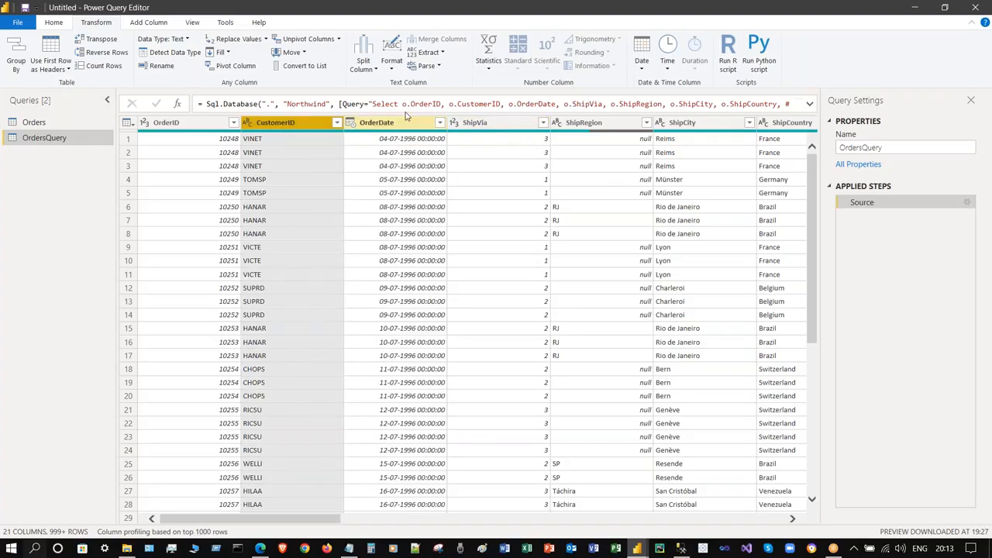
click(297, 53)
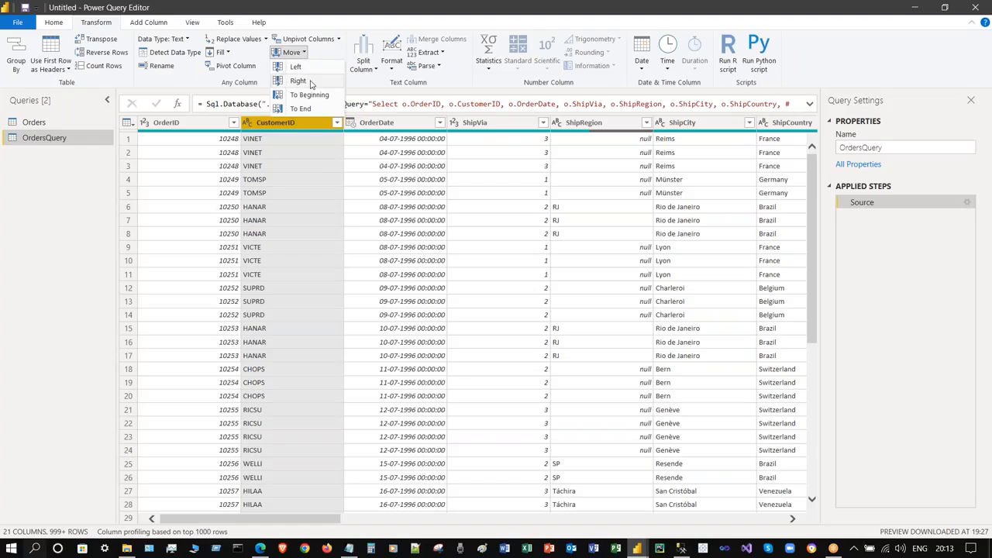
click(302, 81)
click(316, 167)
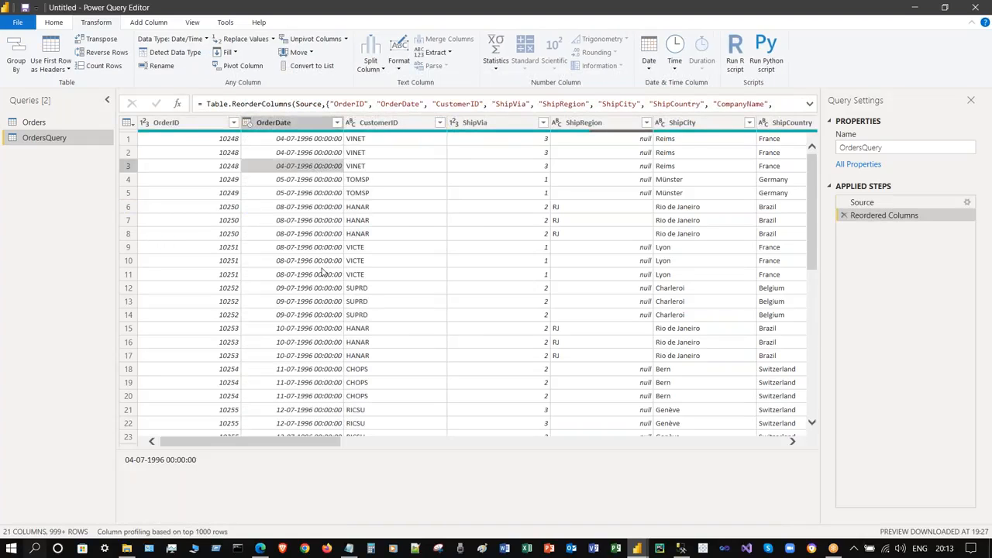
click(317, 156)
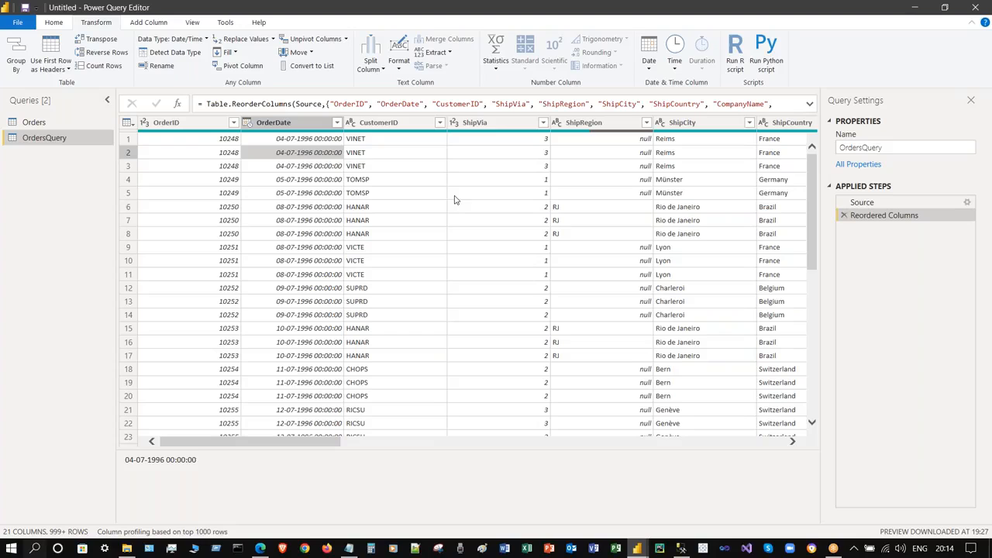
- Browse the Split Column, Format and Extract options without applying any of them
click(383, 69)
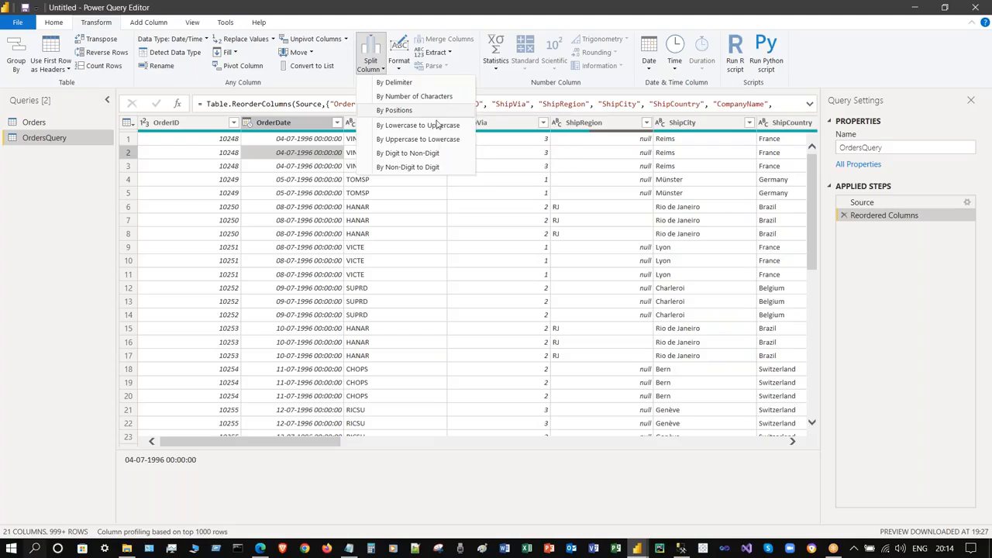
click(710, 102)
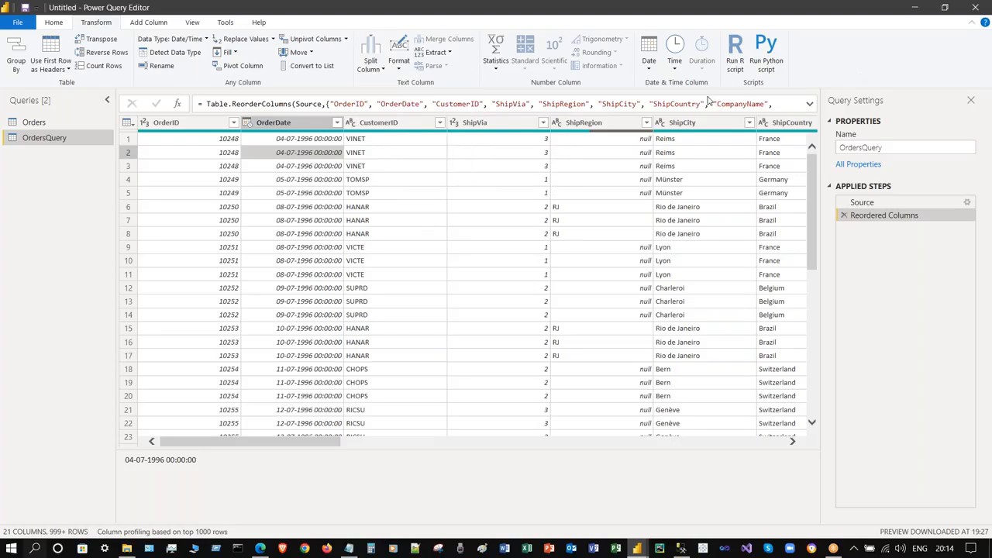
click(399, 70)
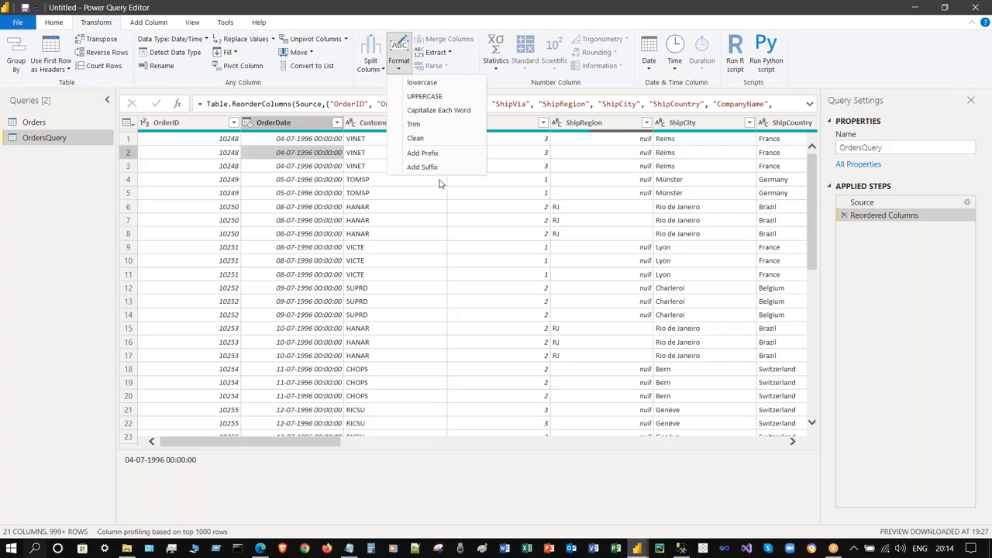
click(442, 53)
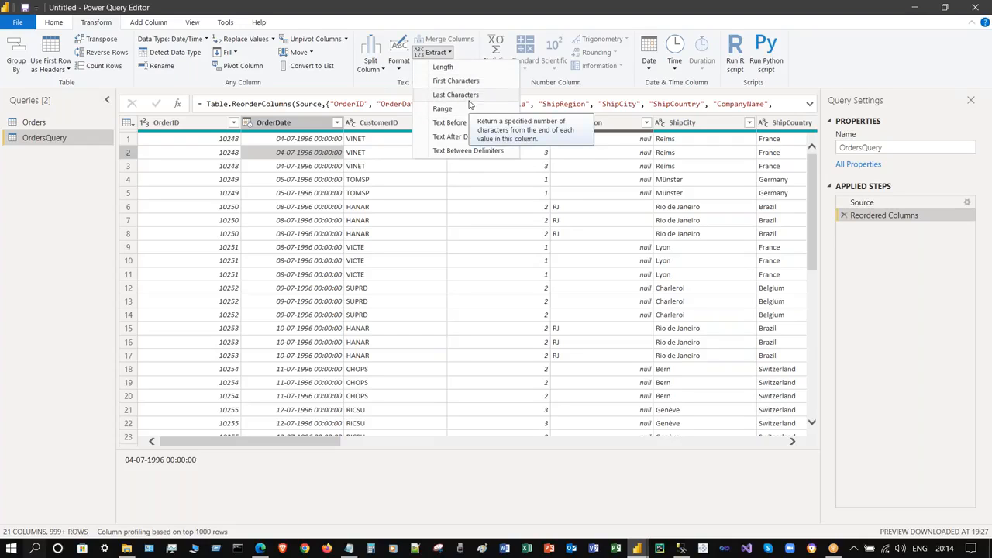
click(893, 68)
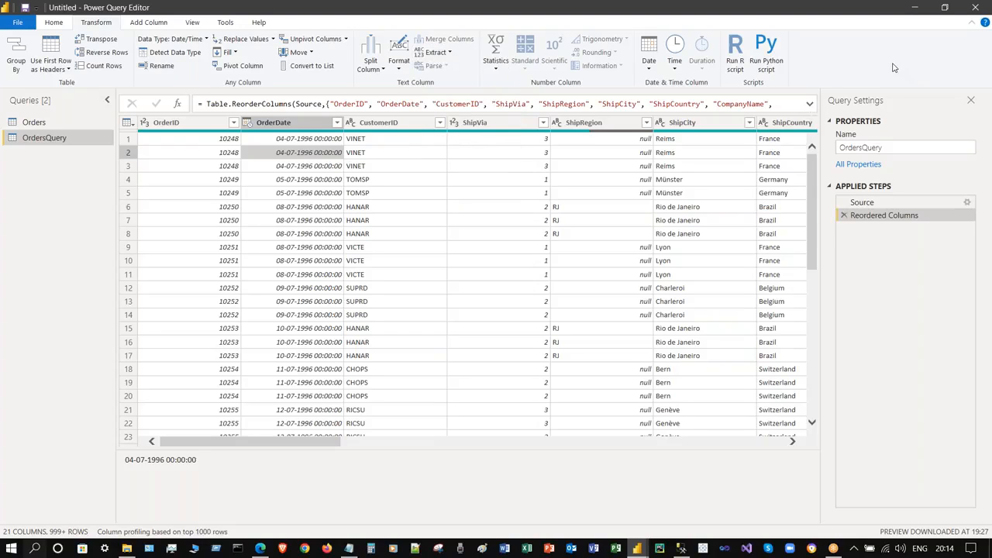
- Open the R and Python script editors and the Date menu, cancelling each unused
click(736, 74)
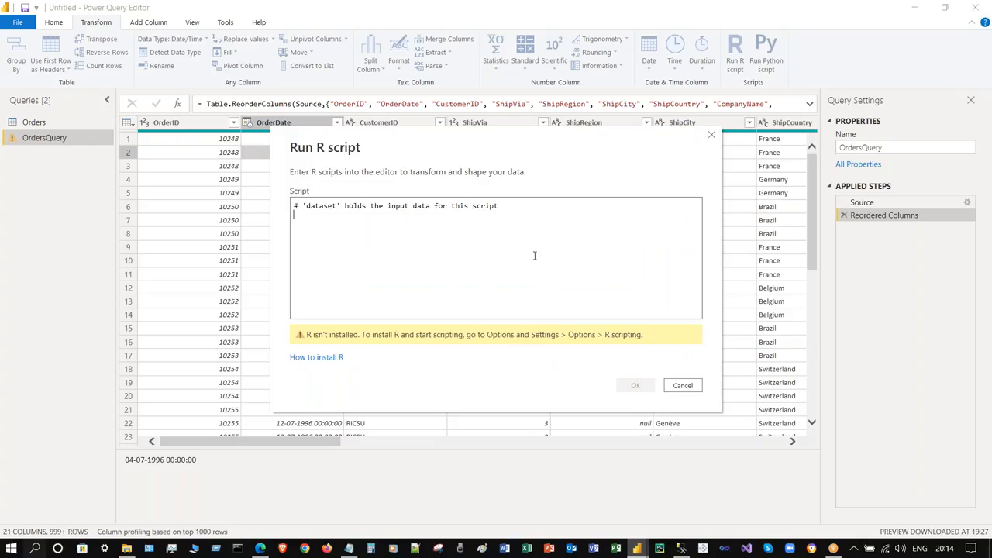
click(682, 385)
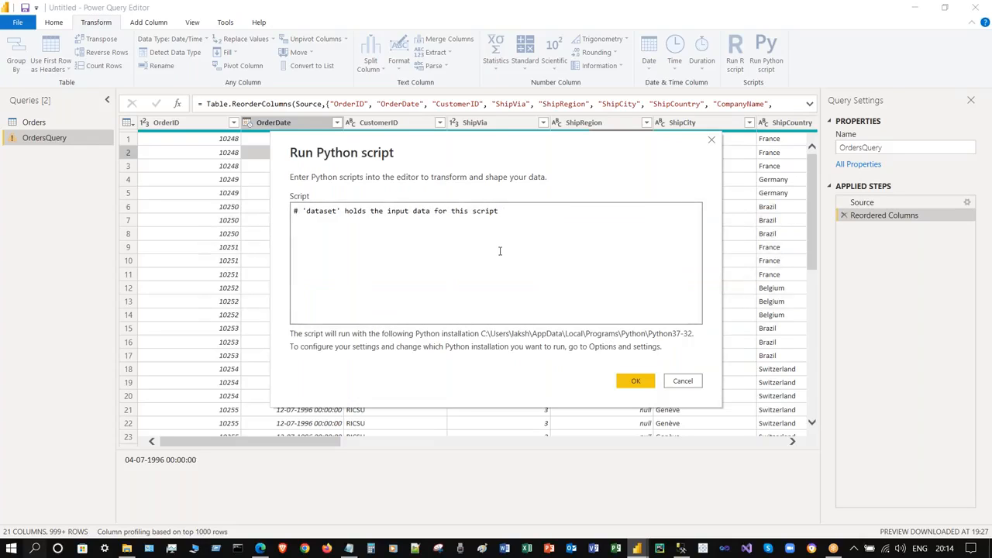
click(683, 380)
click(649, 58)
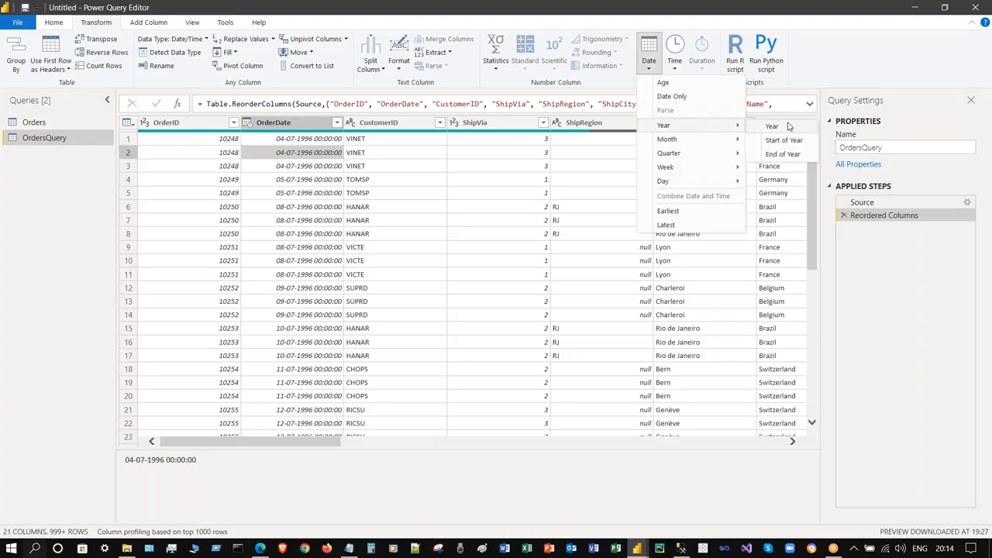
click(378, 174)
- Extract the year from OrderDate so its cells read 1996
click(288, 120)
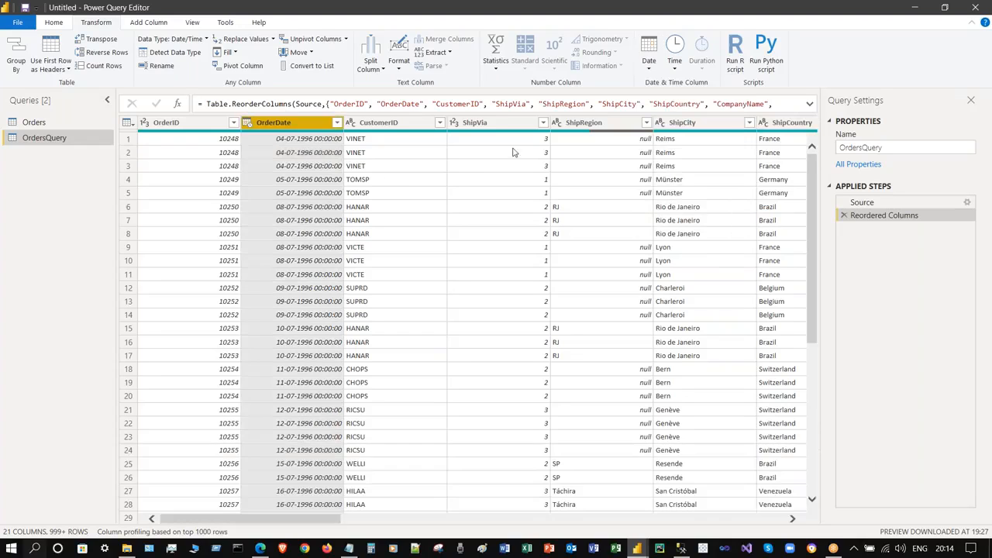
click(648, 59)
mouse_move(683, 127)
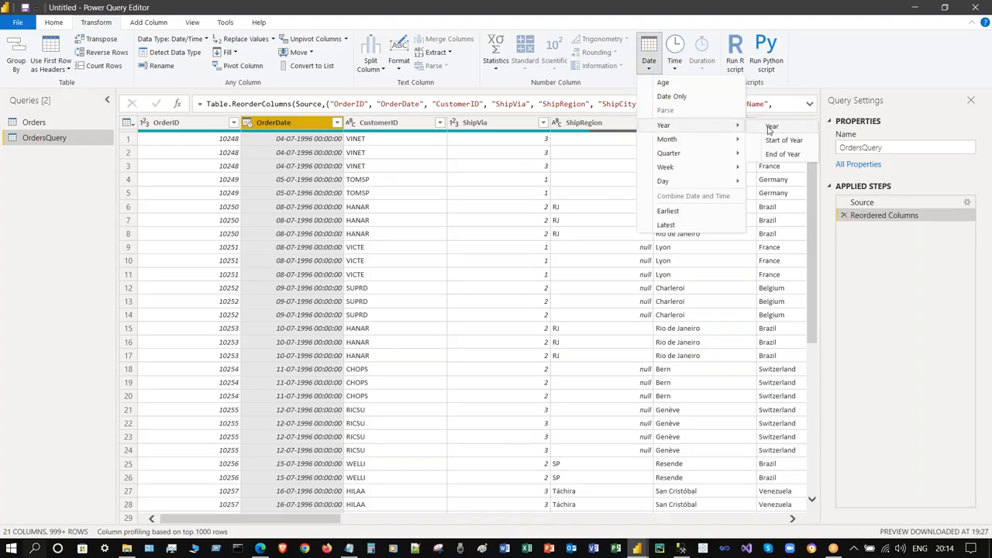
click(769, 126)
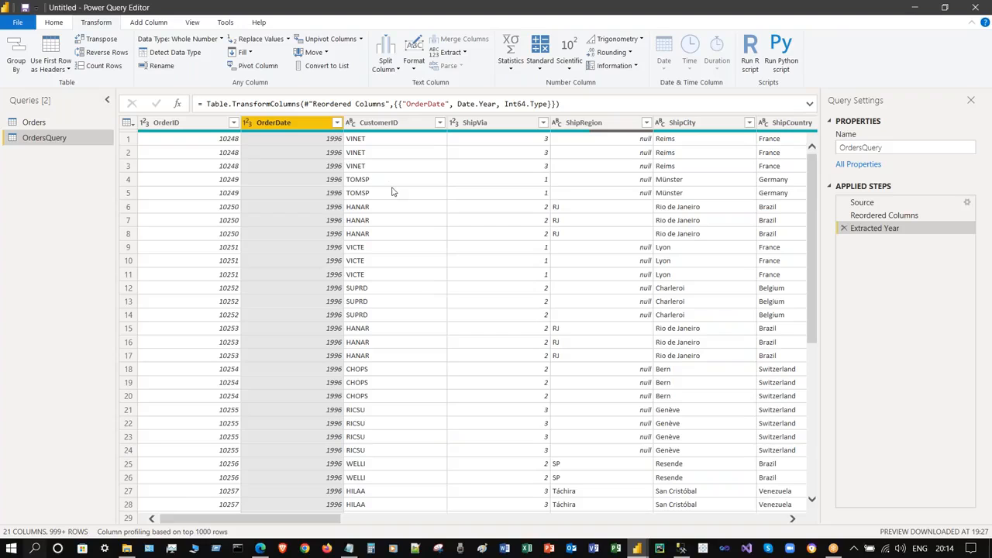
click(299, 183)
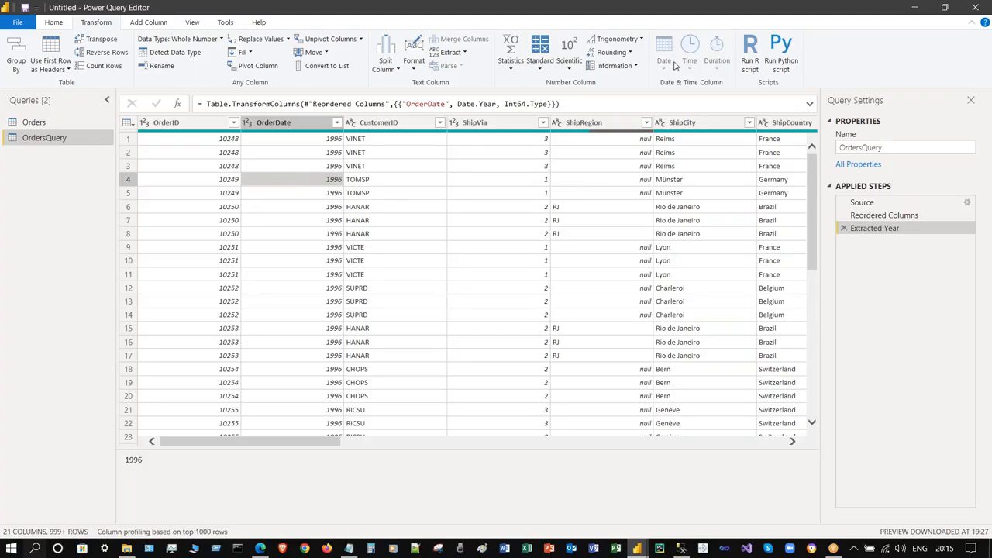
click(287, 122)
click(571, 234)
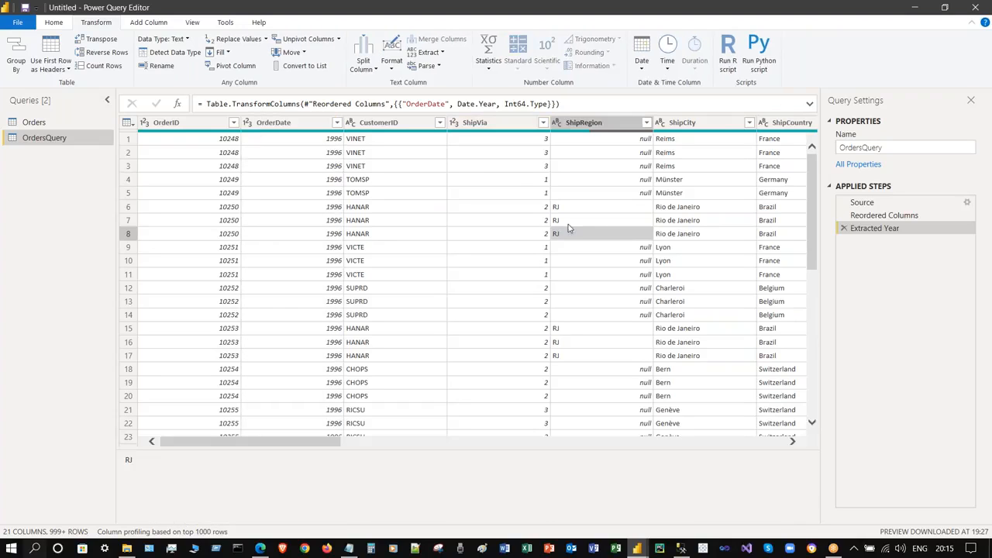
click(455, 159)
click(469, 231)
click(65, 26)
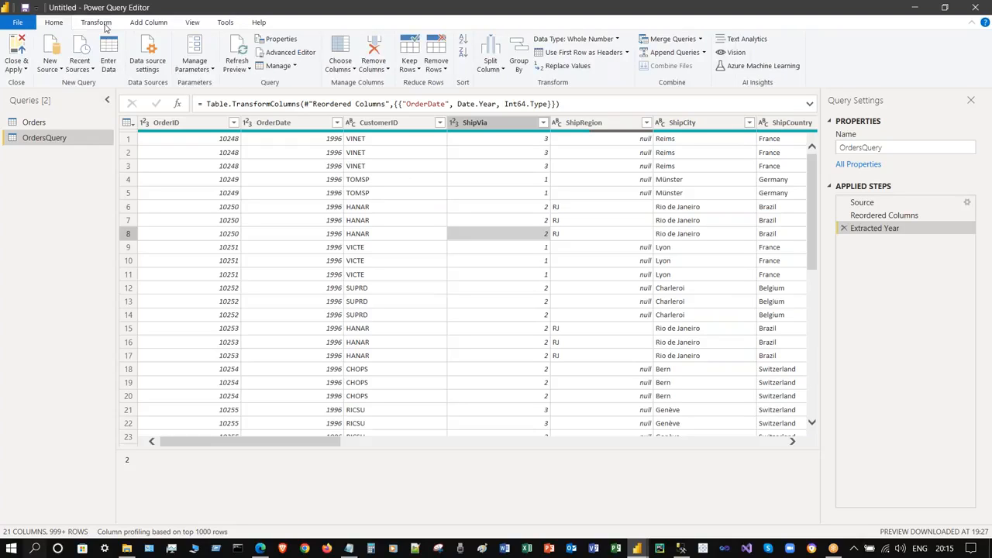
click(17, 68)
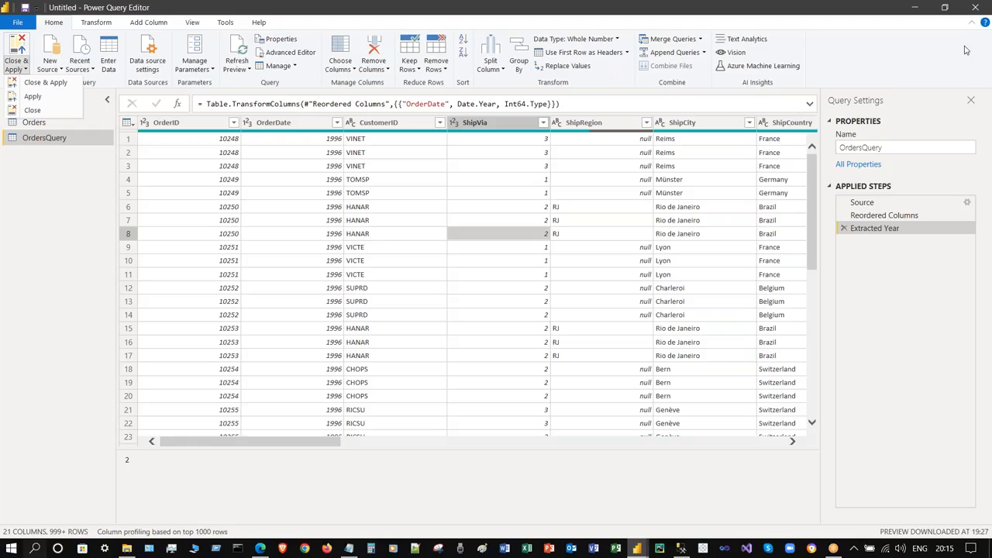
key(Escape)
click(96, 23)
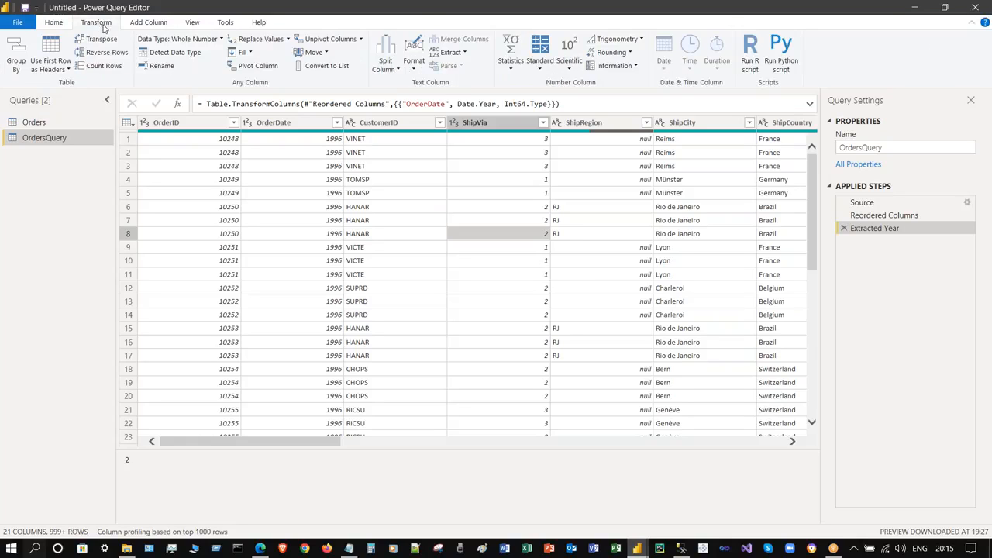
click(433, 210)
click(364, 123)
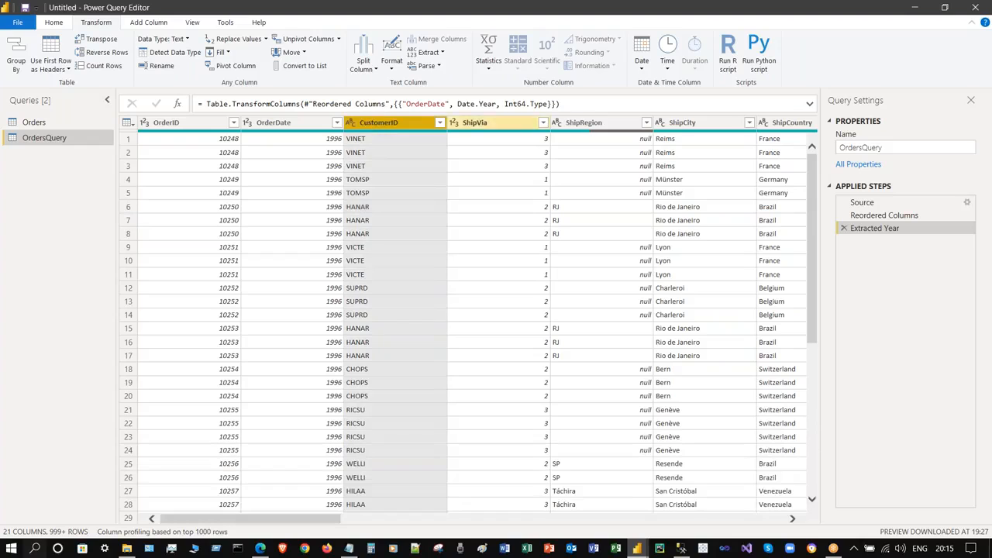
click(667, 62)
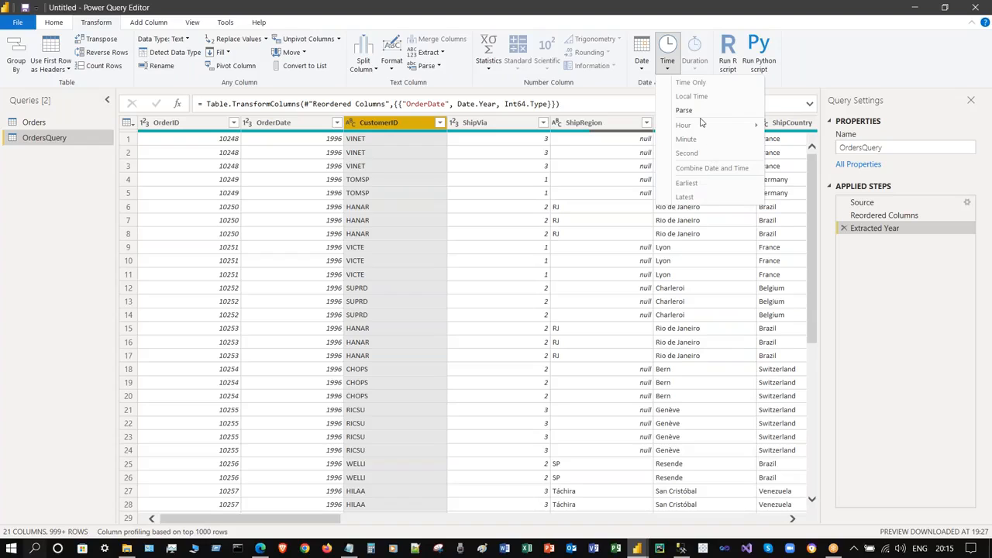
click(641, 60)
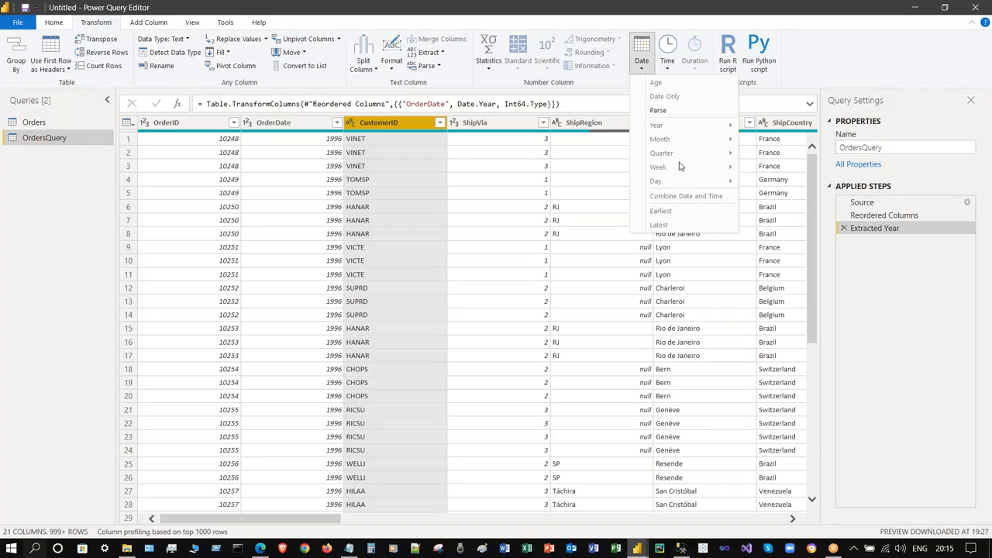
click(841, 54)
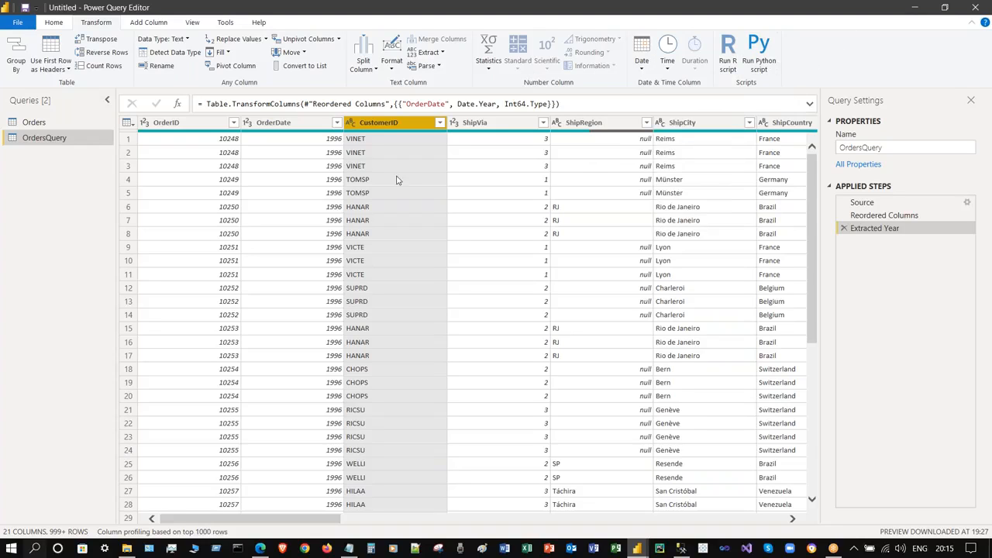
click(273, 123)
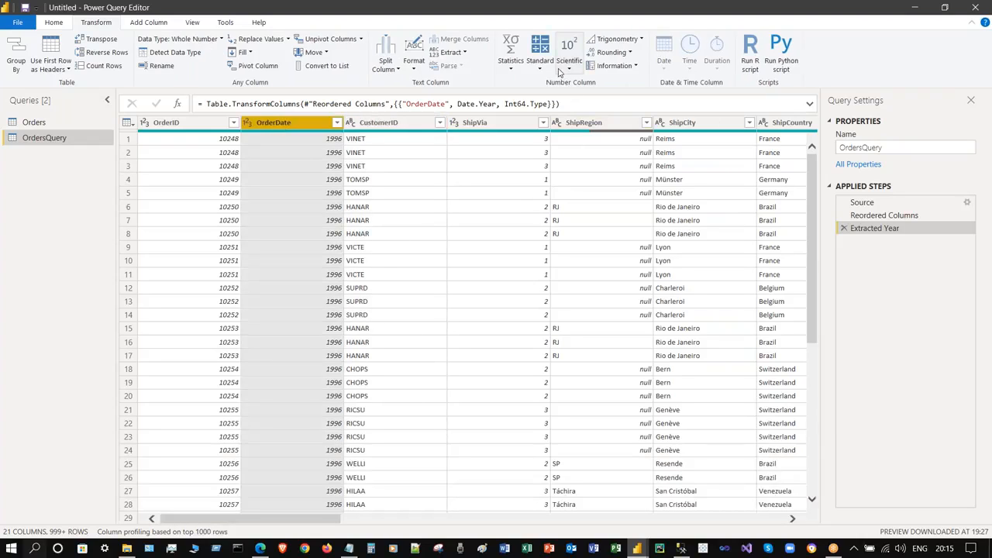
click(566, 69)
mouse_move(596, 97)
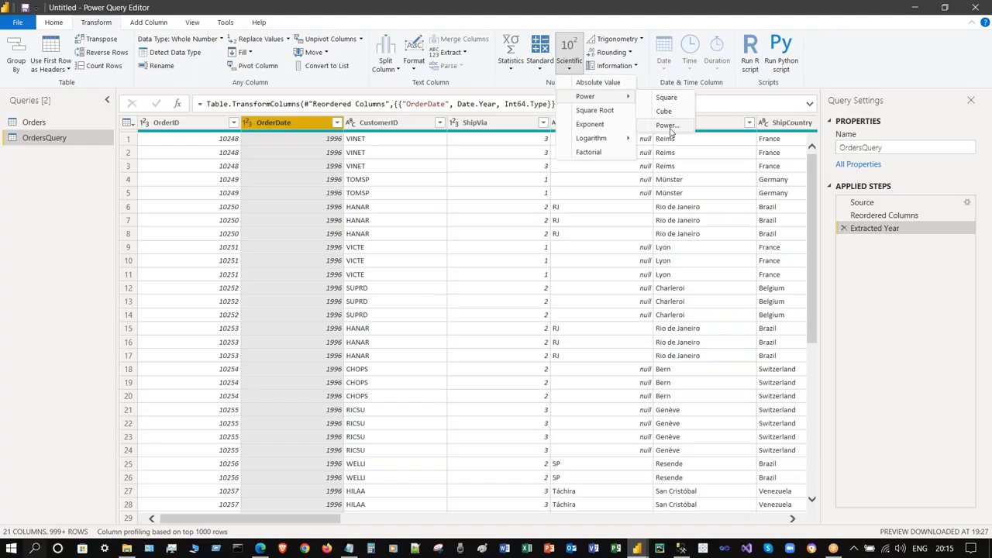
mouse_move(616, 136)
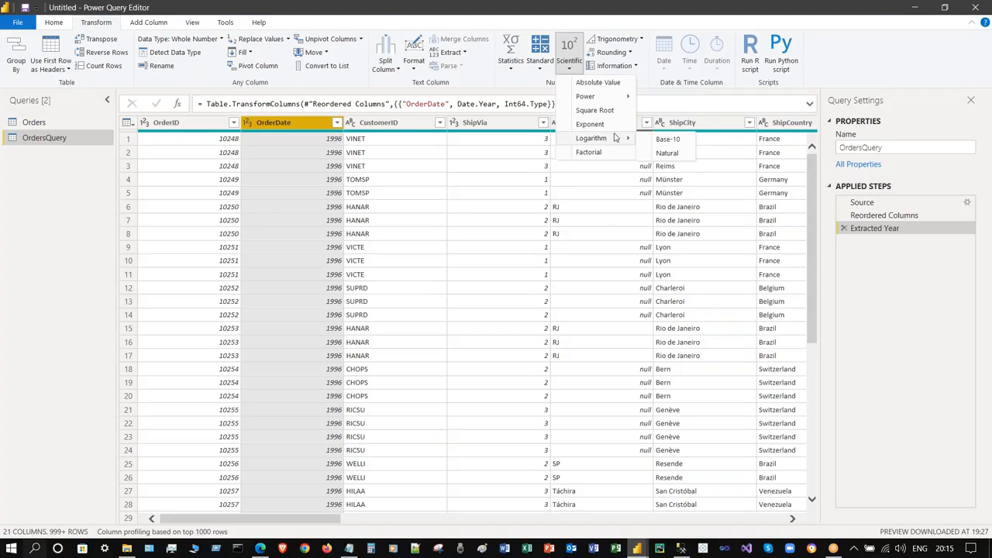
click(539, 63)
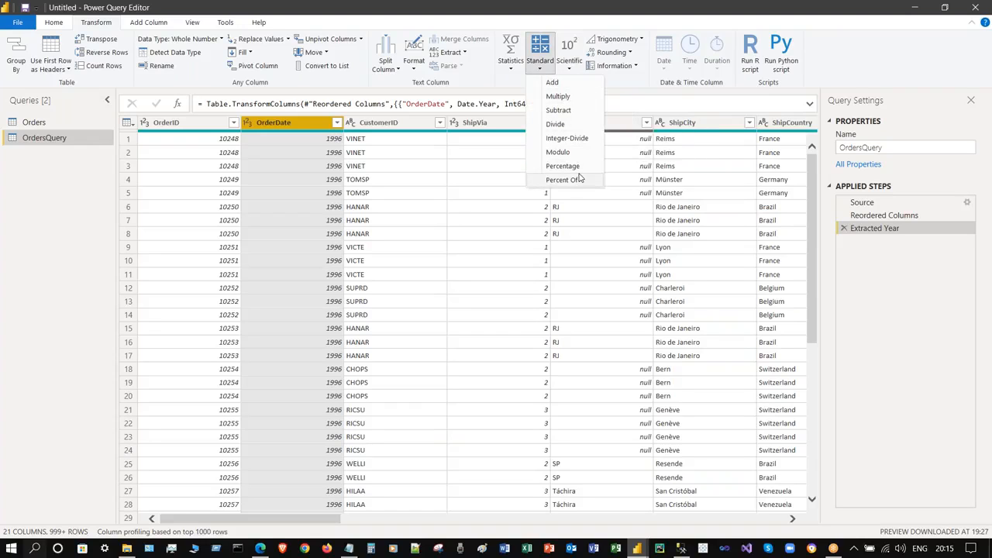
click(510, 65)
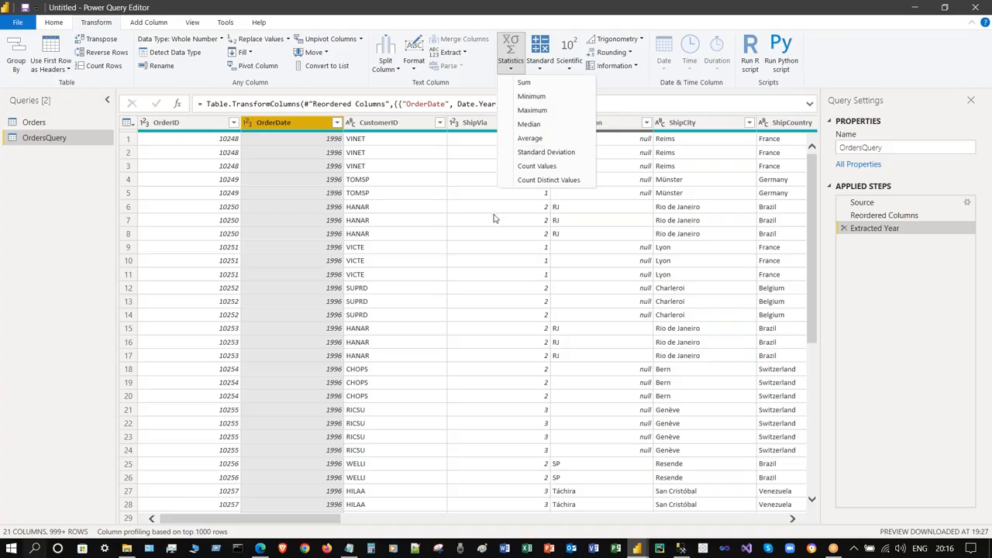
click(435, 191)
click(435, 190)
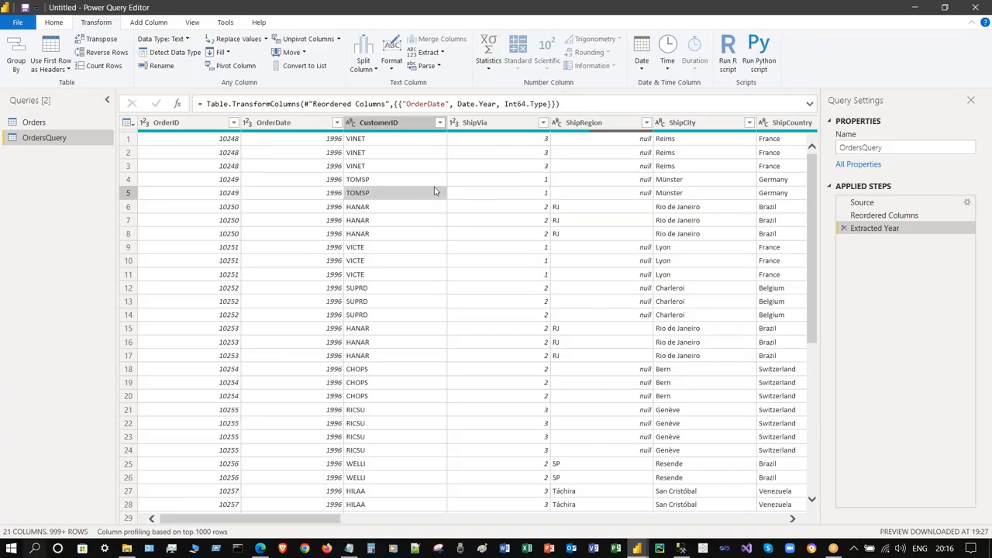
click(147, 21)
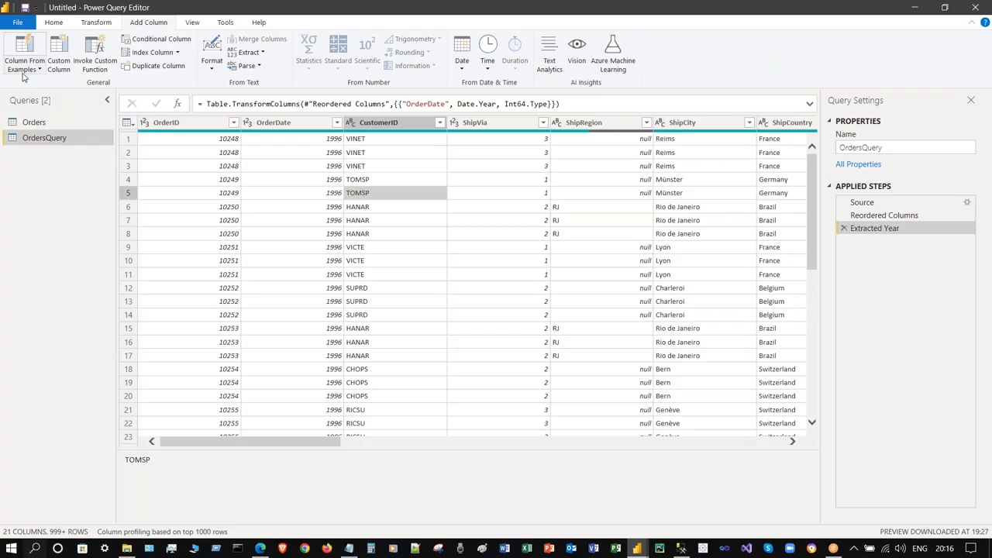
click(161, 41)
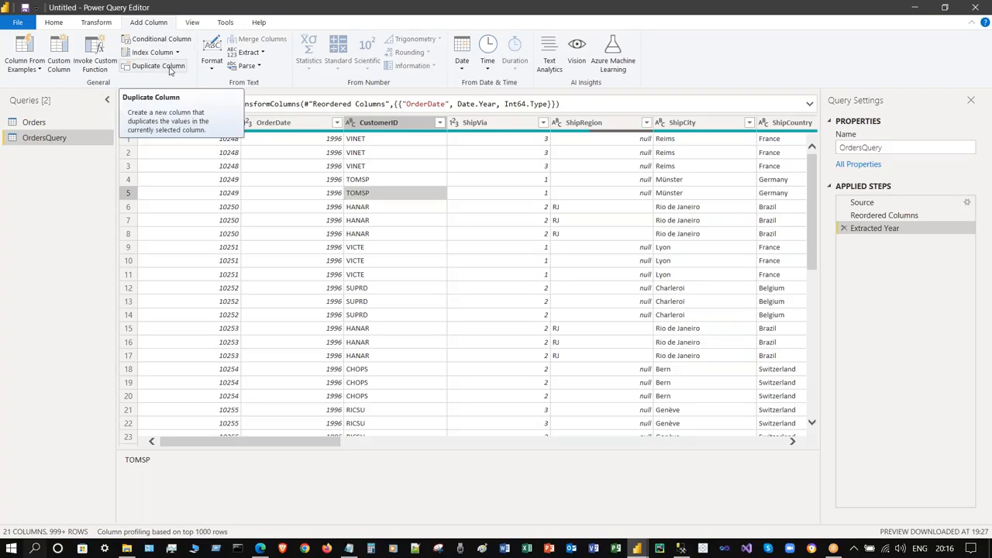
click(192, 23)
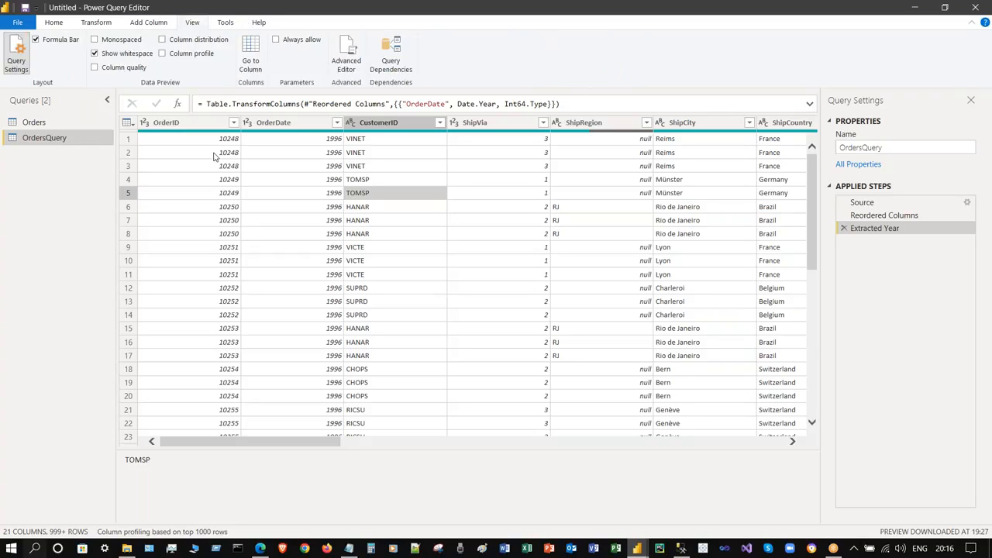
click(391, 56)
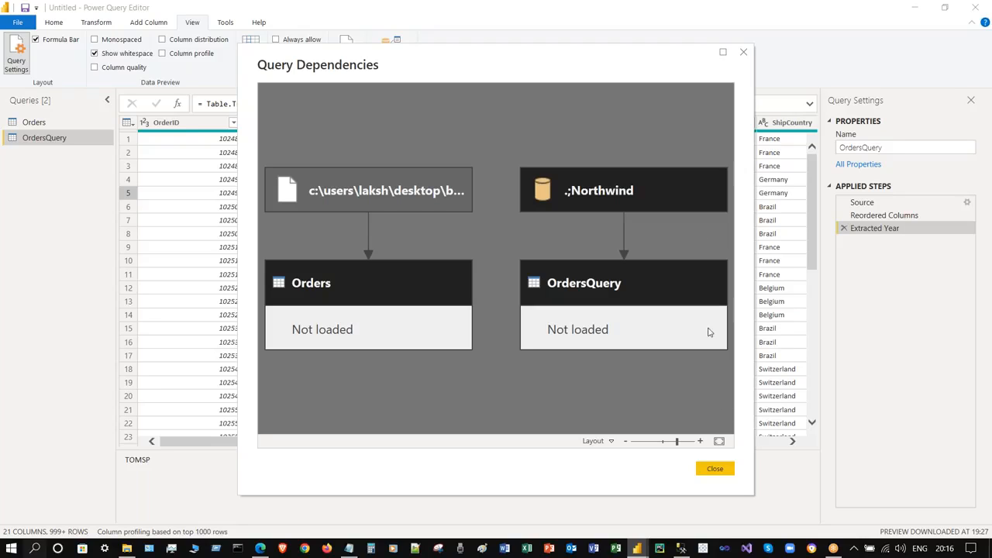
click(703, 469)
click(502, 237)
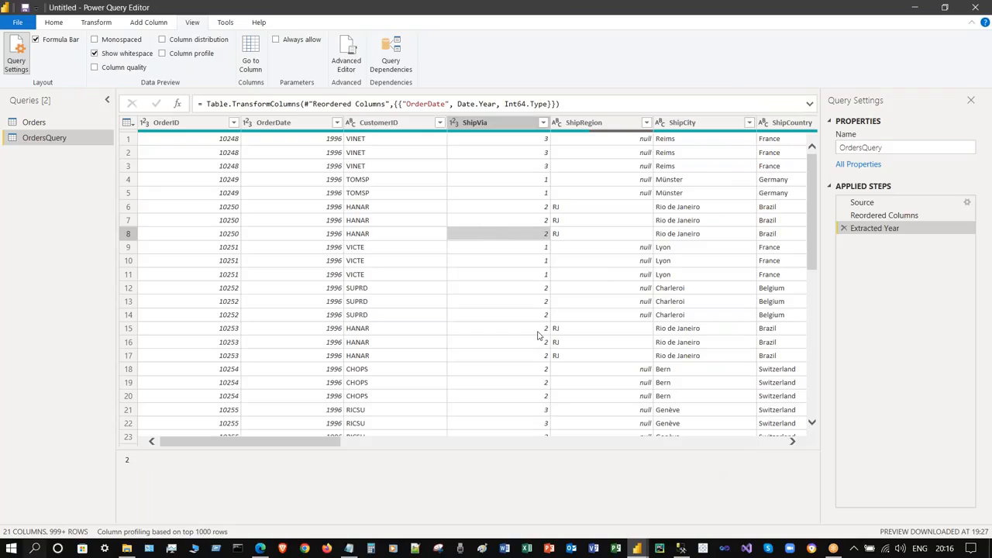
click(366, 220)
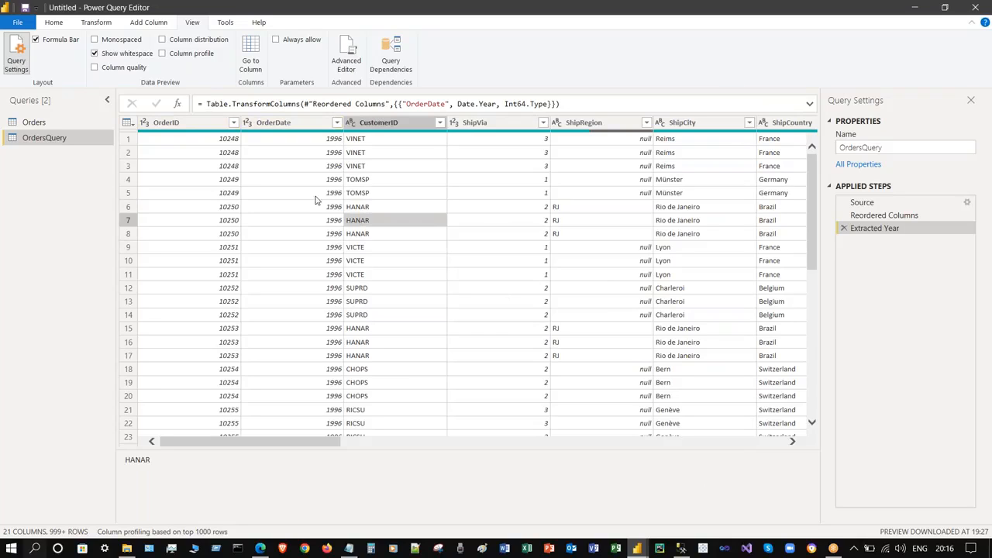
click(563, 103)
drag(563, 103, 303, 103)
click(383, 220)
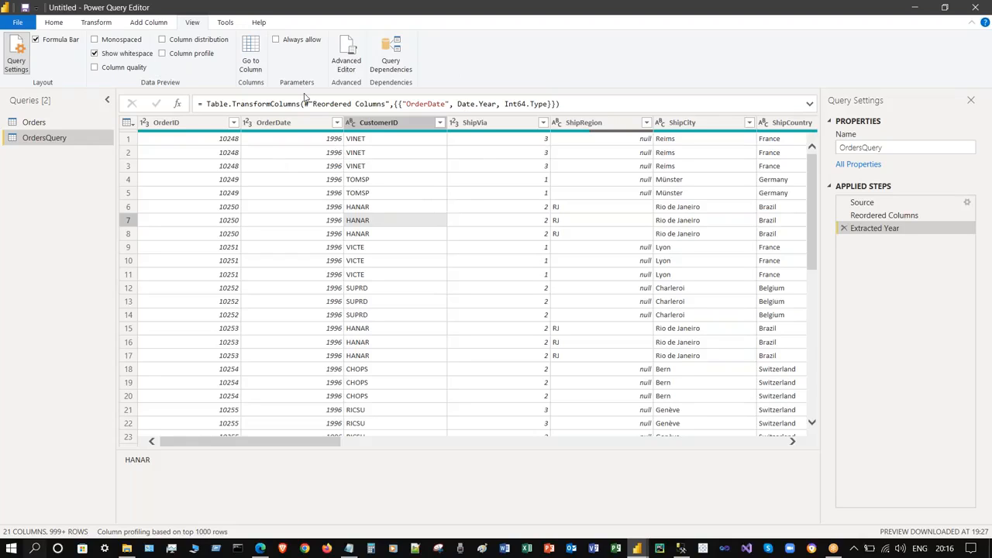
click(347, 56)
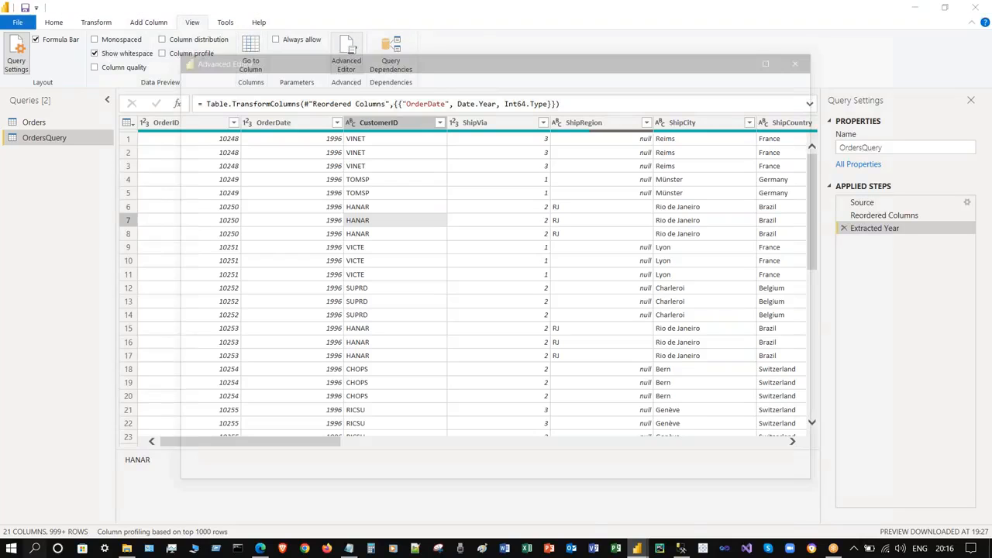
click(416, 212)
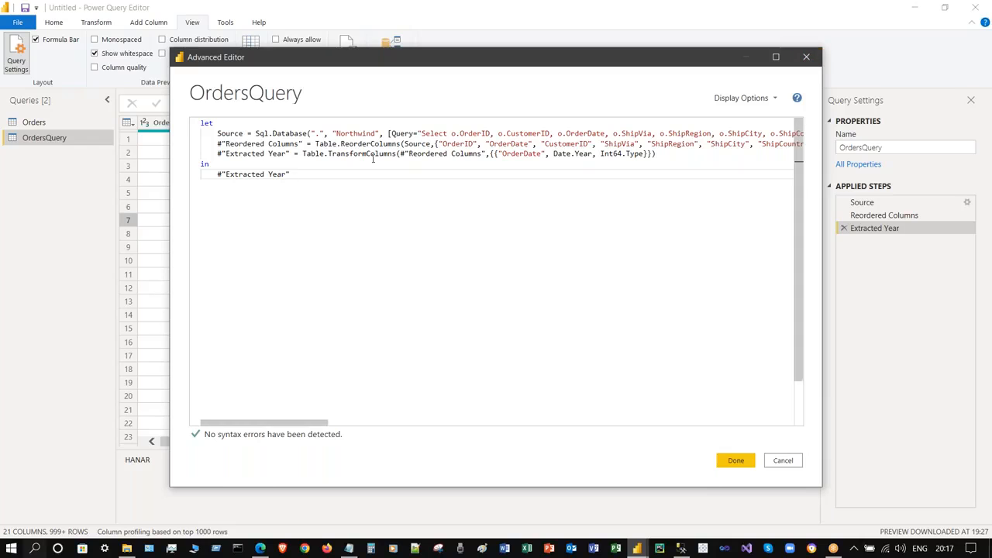
click(806, 58)
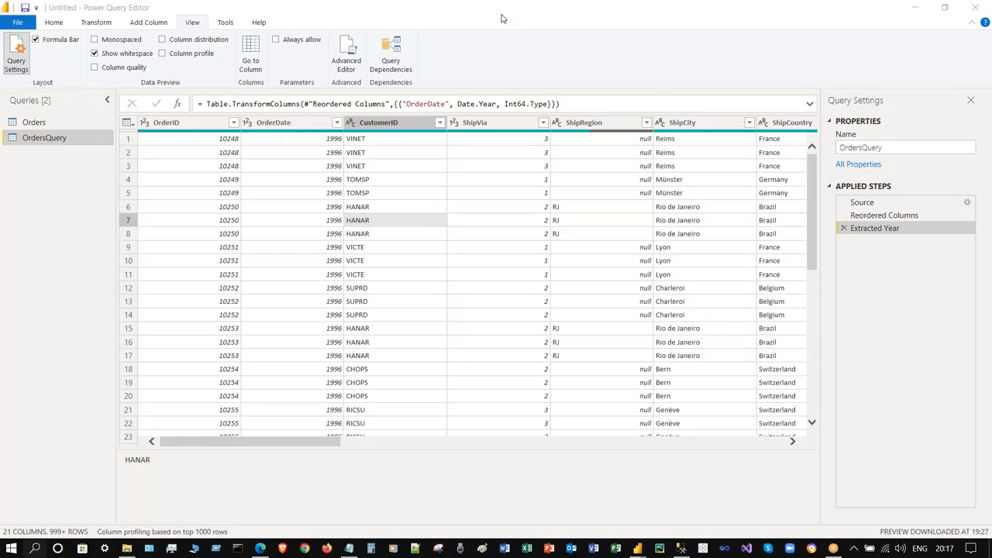
click(666, 71)
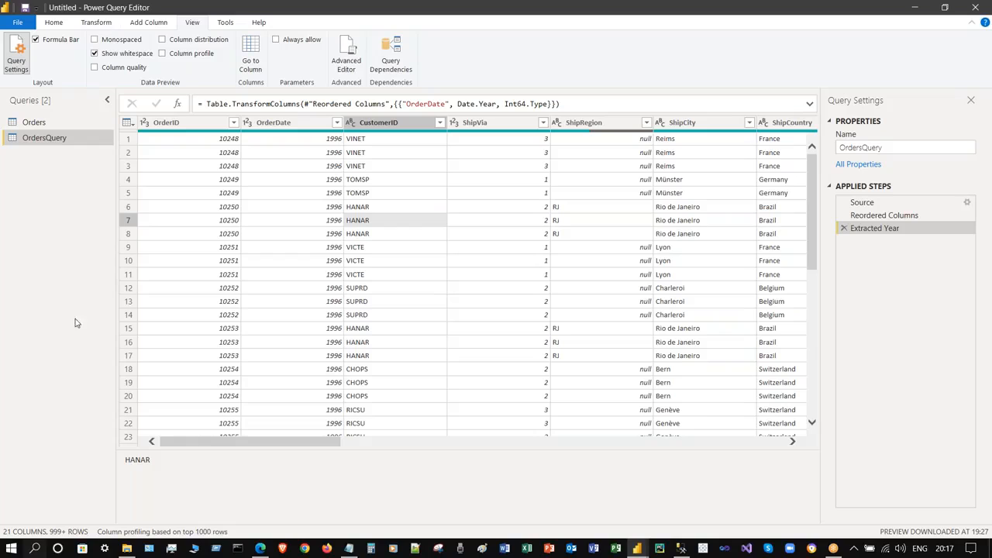
- Show the Home tab commands and the Close & Apply dropdown options
click(52, 24)
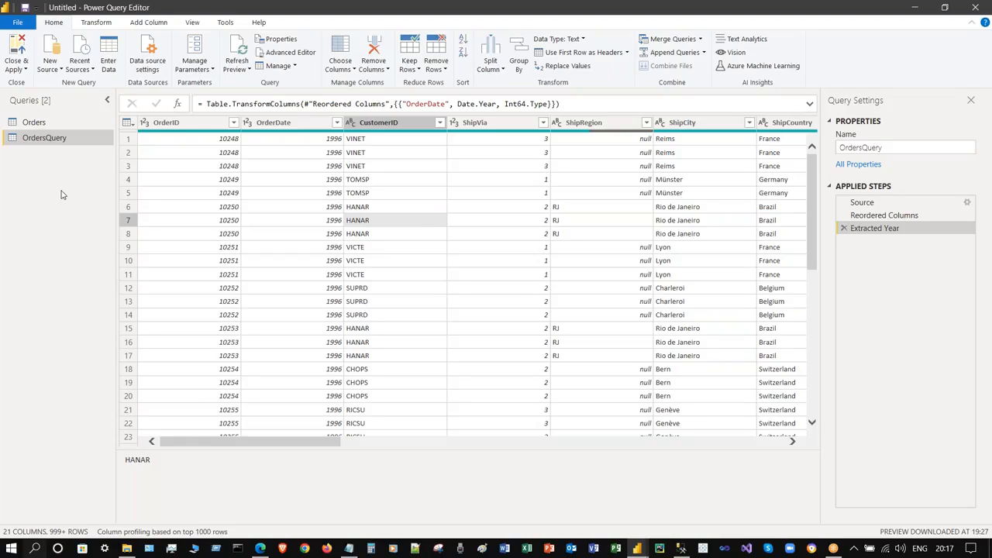
click(16, 68)
- Close the query editor without applying and switch back to the Untitled Power BI report
click(40, 112)
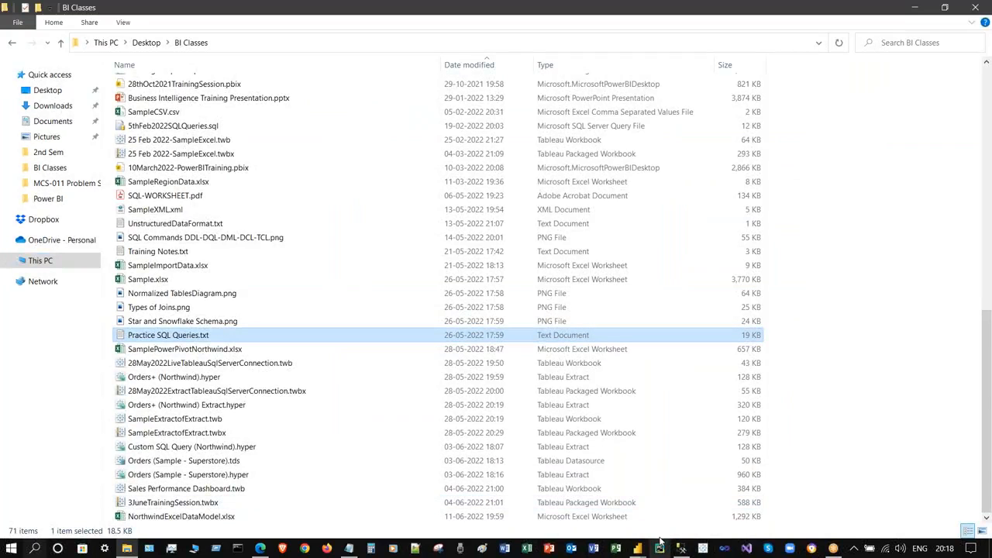
click(637, 548)
click(846, 228)
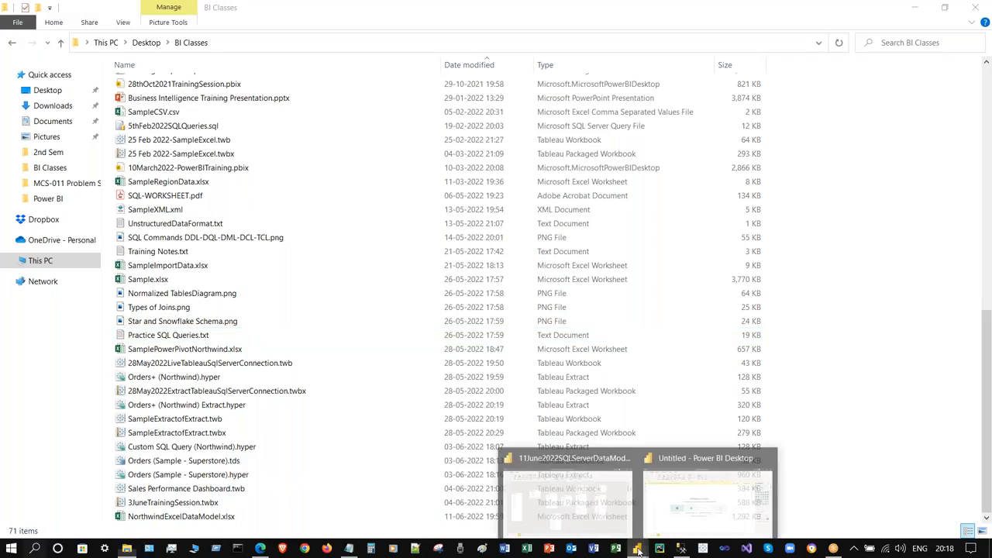
key(alt)
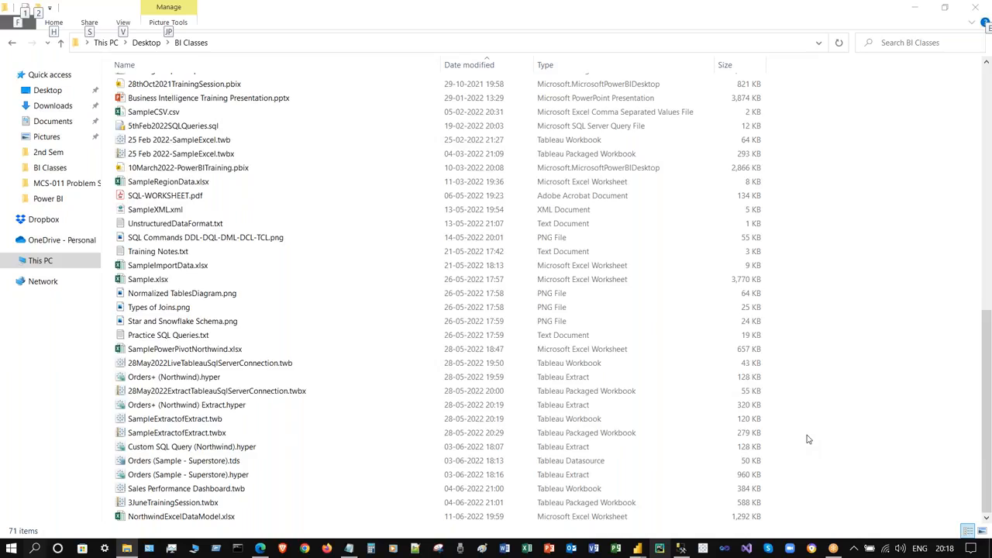
key(alt+Tab)
key(alt+Tab)
key(alt+Tab)
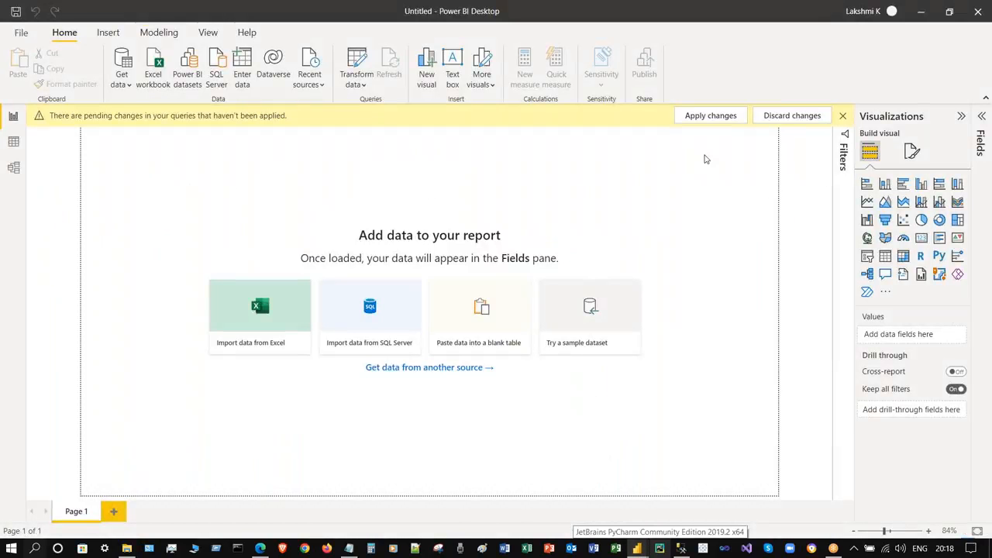
- Discard the pending Orders and OrdersQuery changes and view the model diagram
click(811, 118)
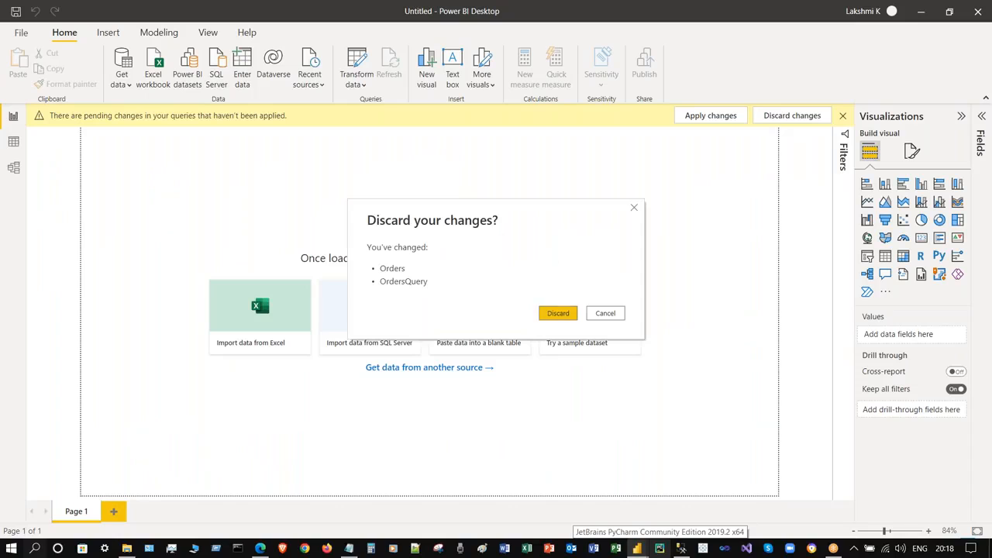
click(559, 315)
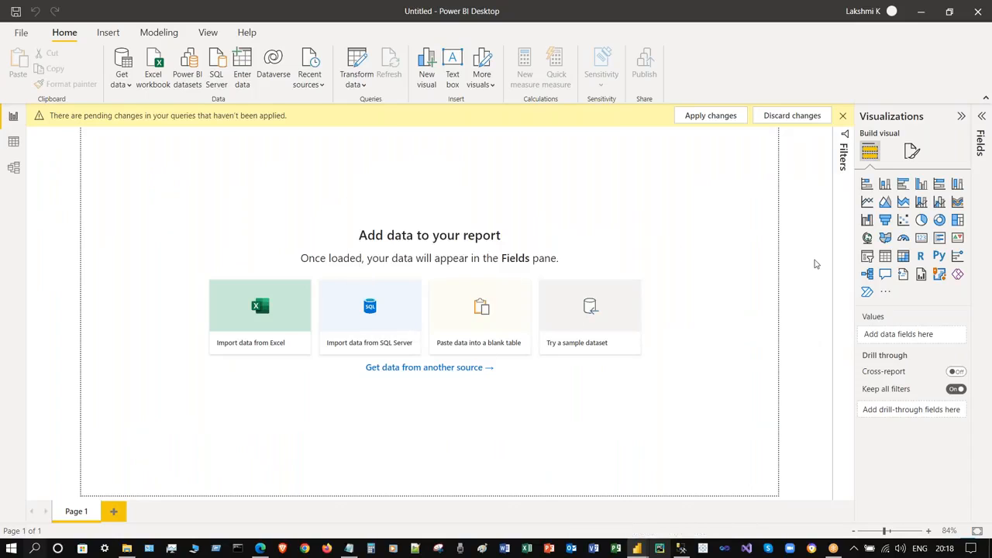
click(13, 167)
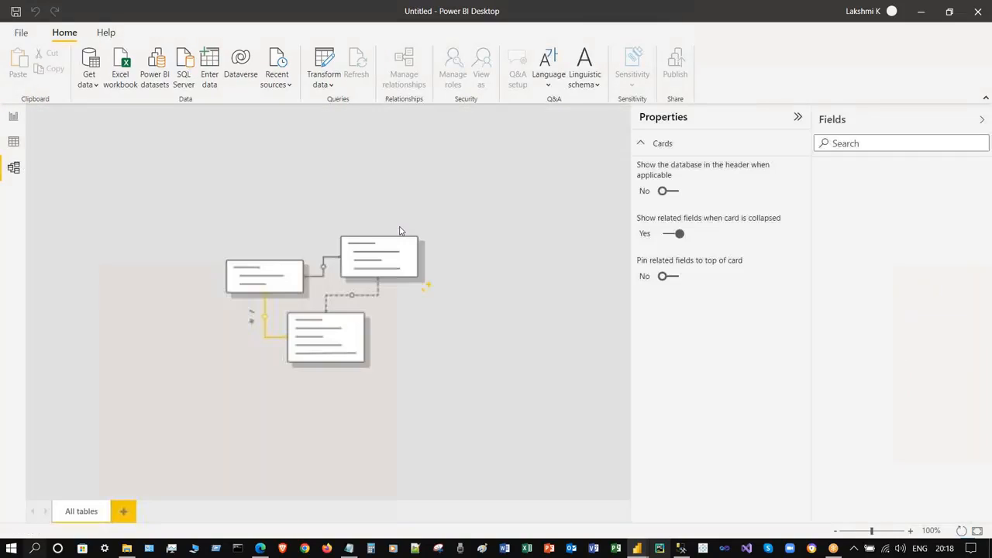
click(981, 120)
- Close the untitled report without saving and bring up 11June2022SQLServerDataModel
click(977, 11)
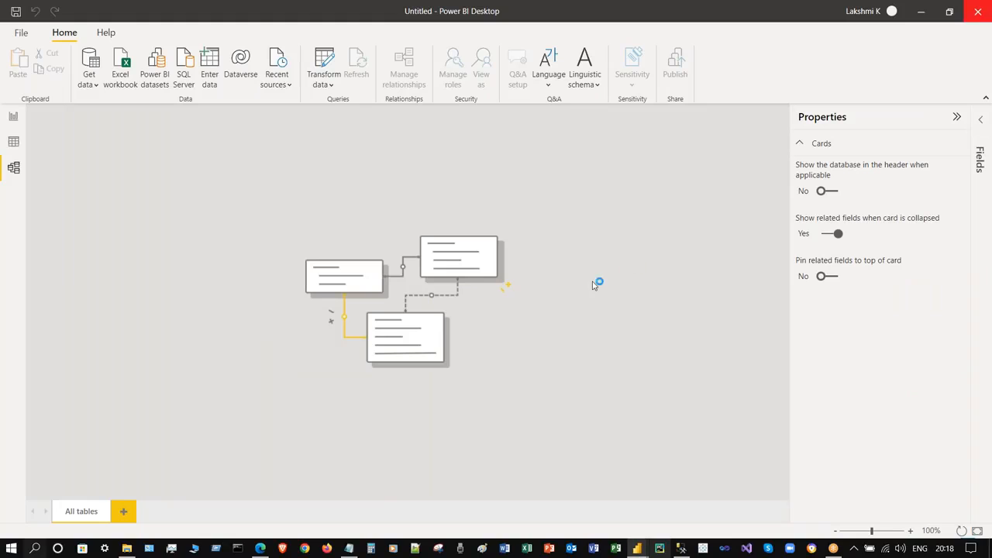
click(554, 296)
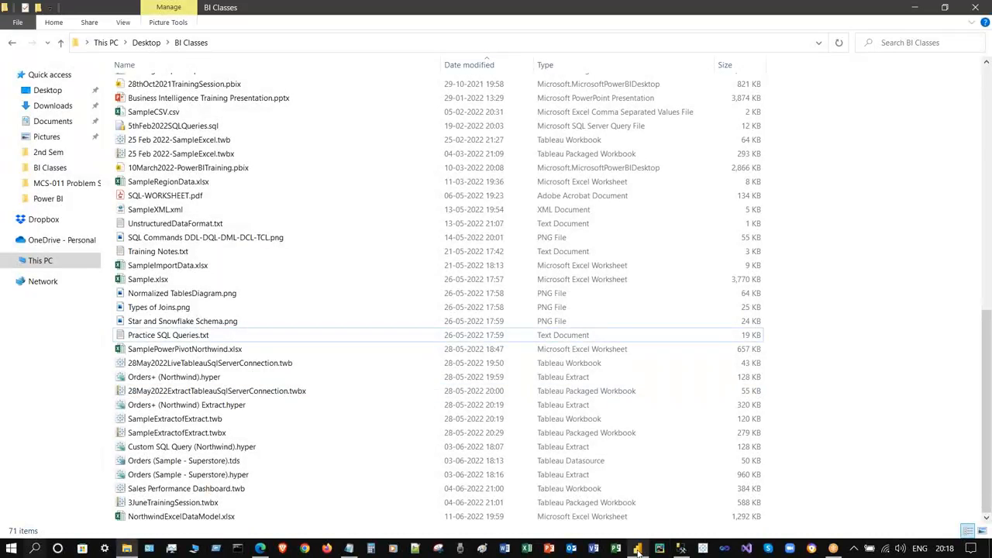
click(637, 549)
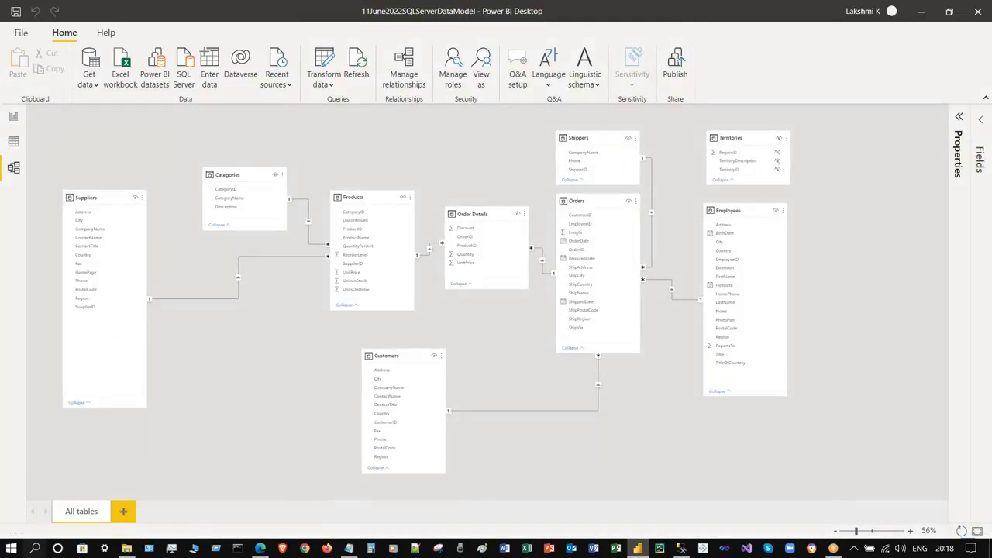
- Restore and re-maximize the window, list the Orders columns, and show the visual types gallery
double_click(136, 11)
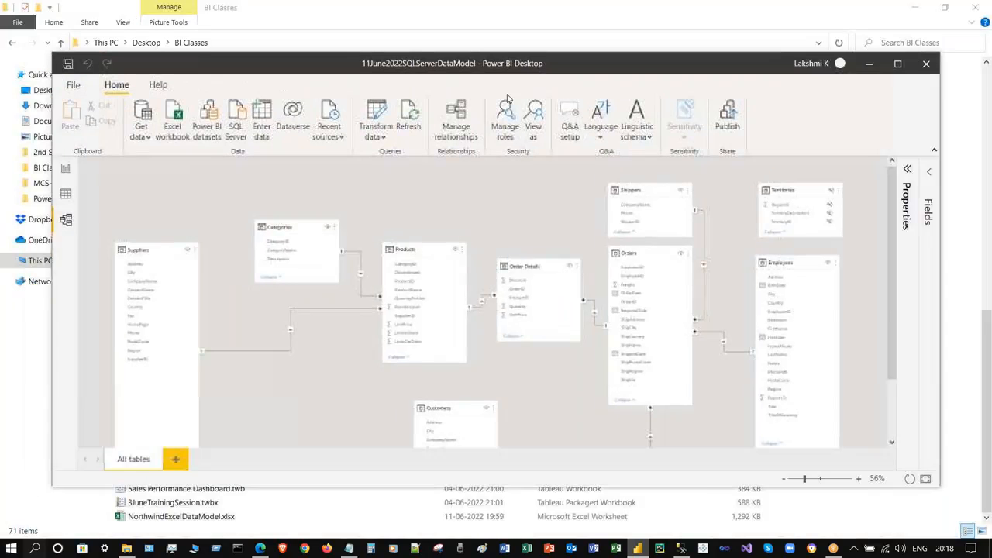
double_click(457, 69)
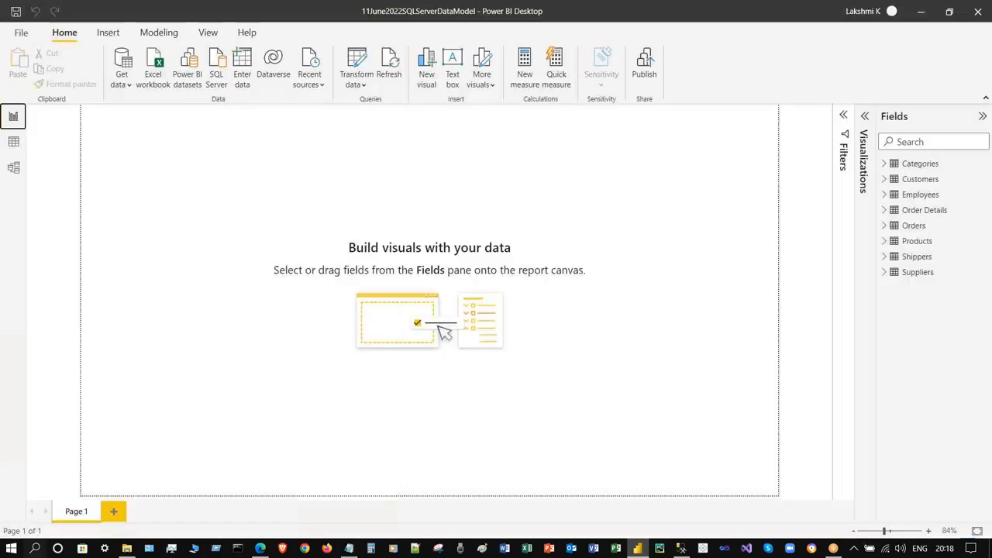
click(884, 229)
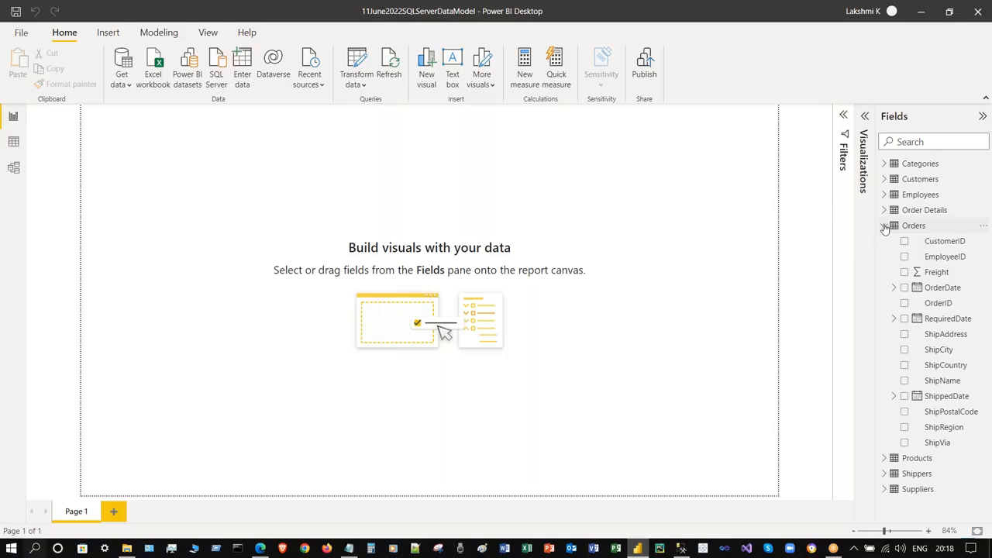
click(865, 117)
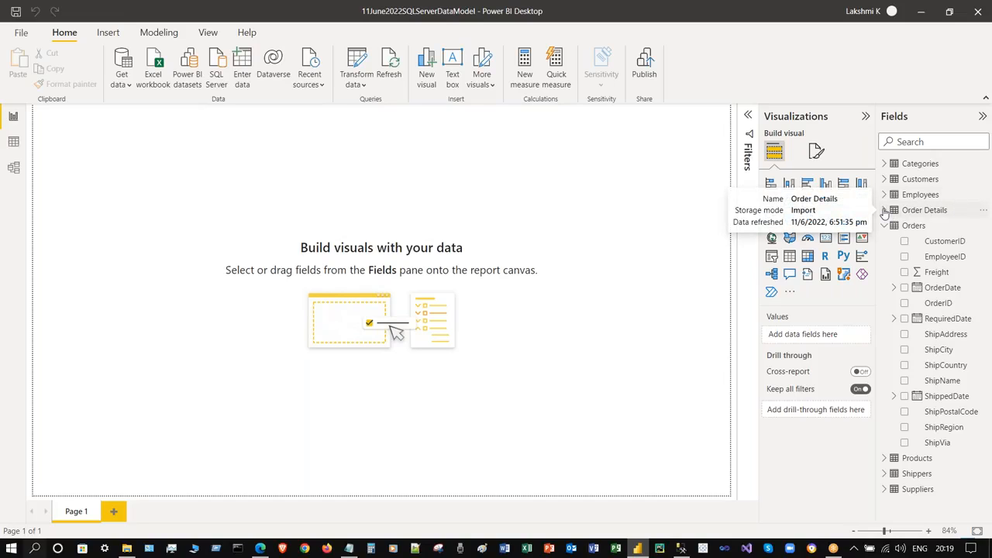
- Try ShipName and ShipRegion in a table visual, then remove both
click(904, 381)
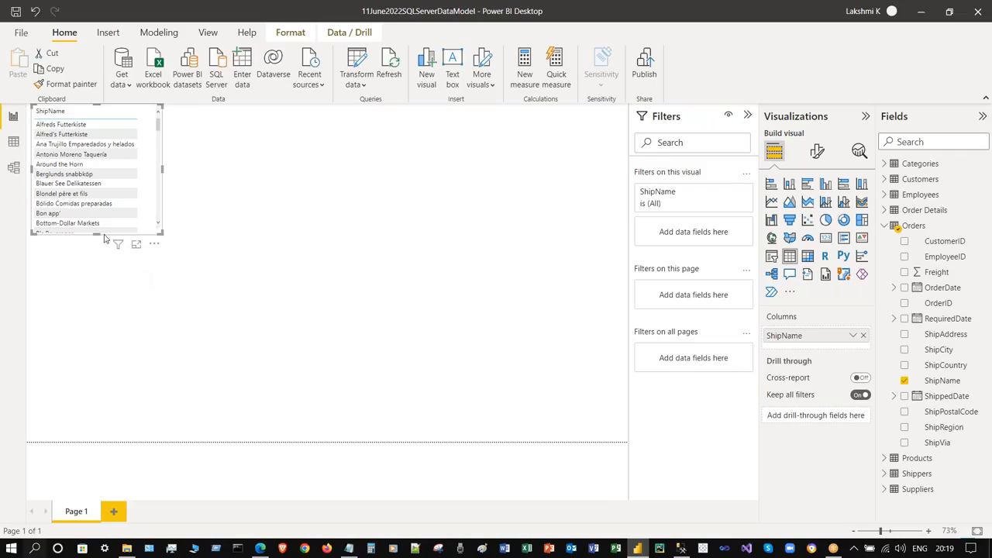
drag(99, 233, 114, 338)
click(903, 380)
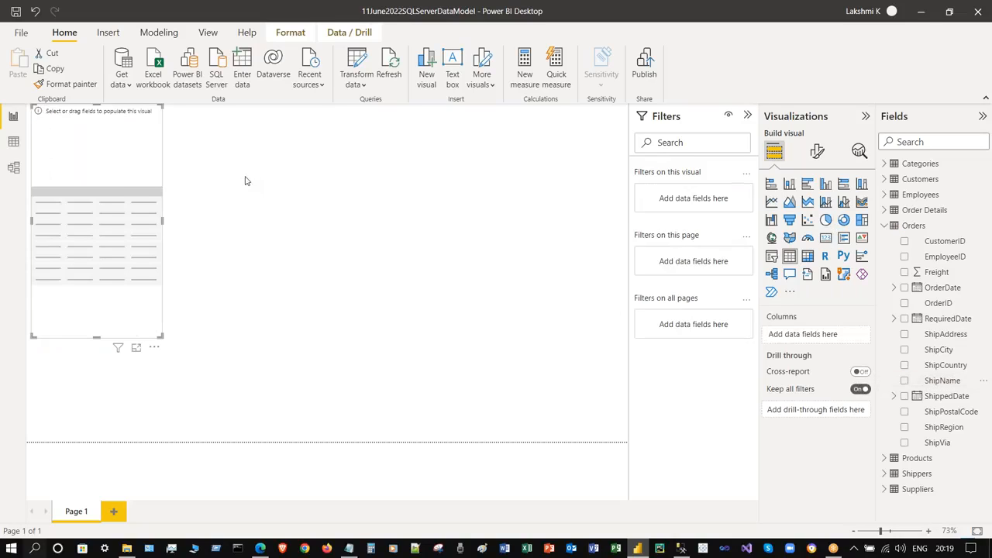
click(904, 427)
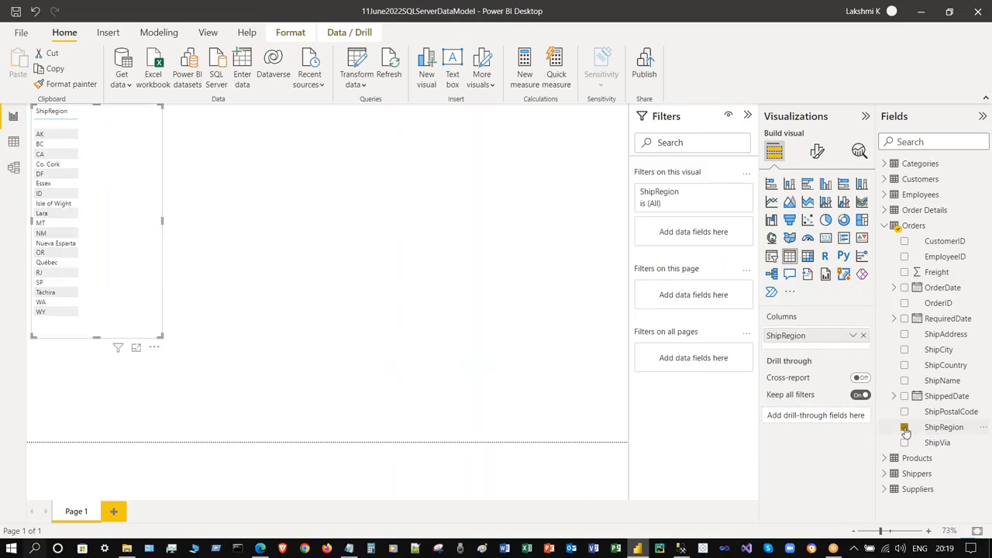
click(904, 427)
- Build the table from Categories' CategoryName plus Order Details' Quantity and UnitPrice
click(885, 458)
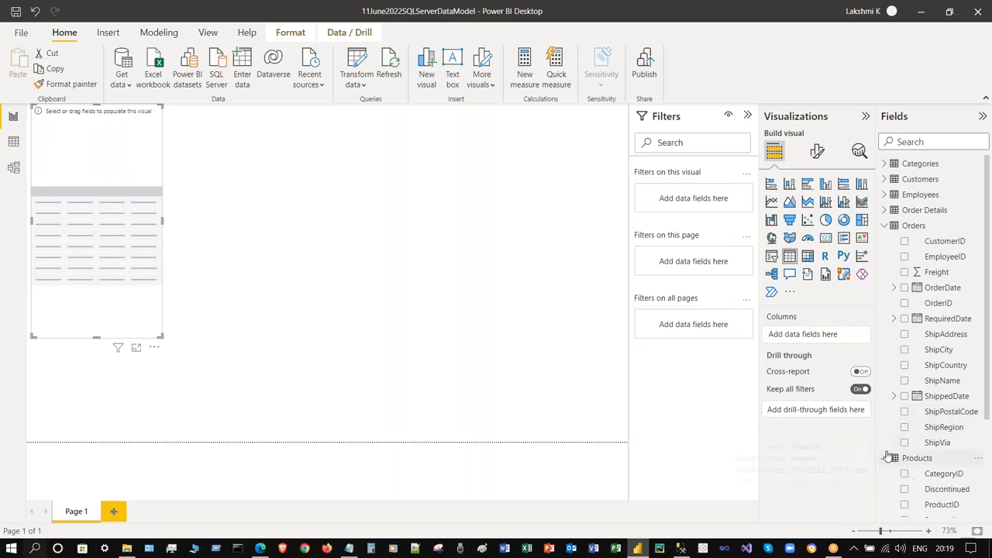
click(884, 163)
click(904, 195)
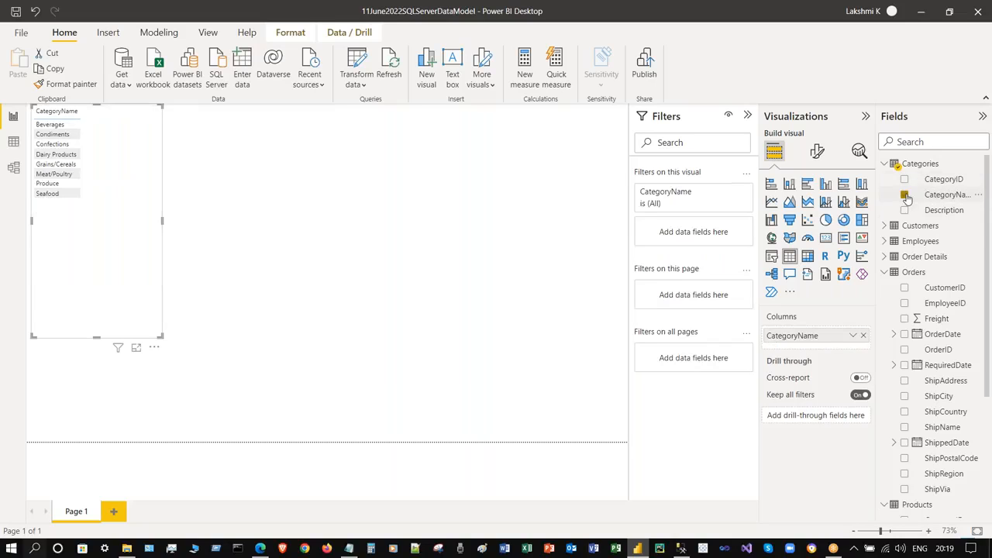
click(886, 257)
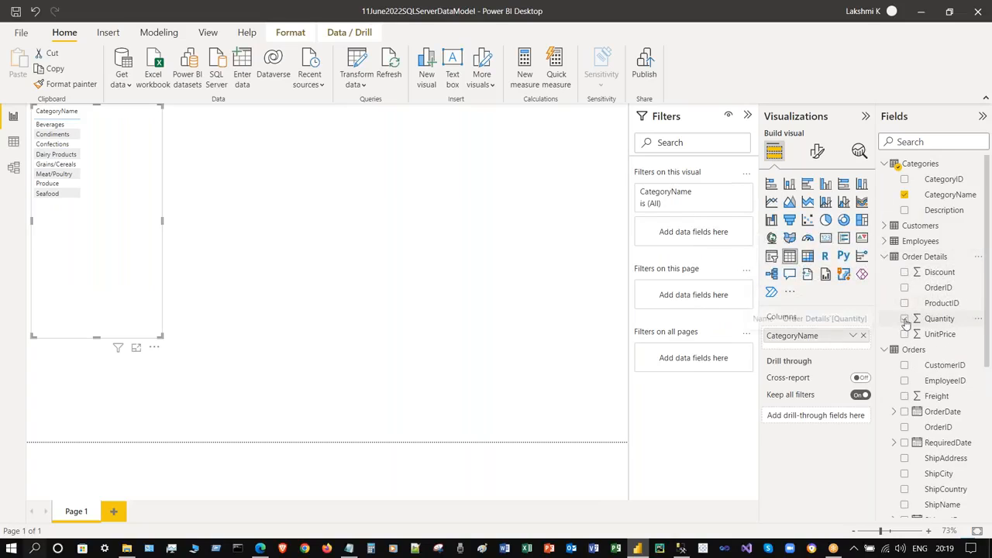
click(904, 319)
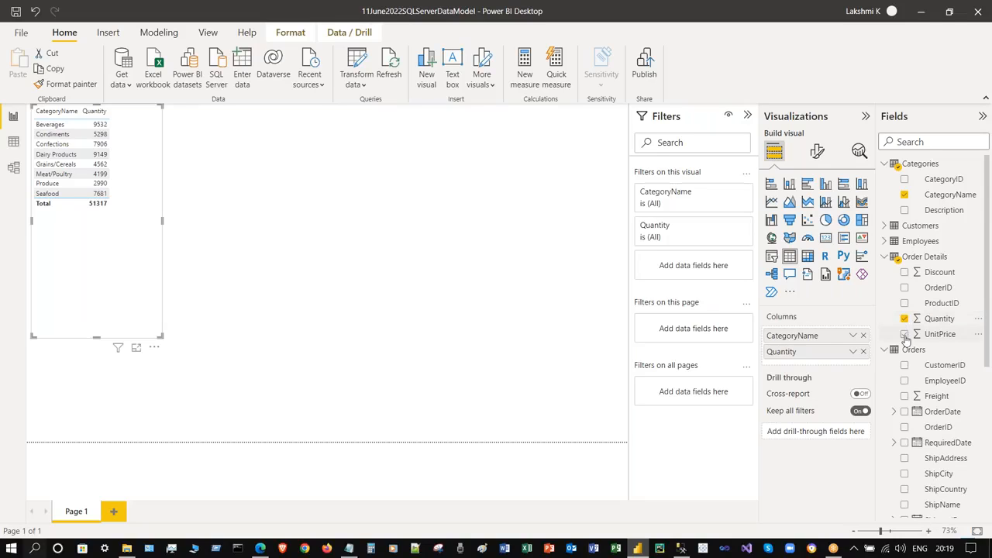
click(904, 334)
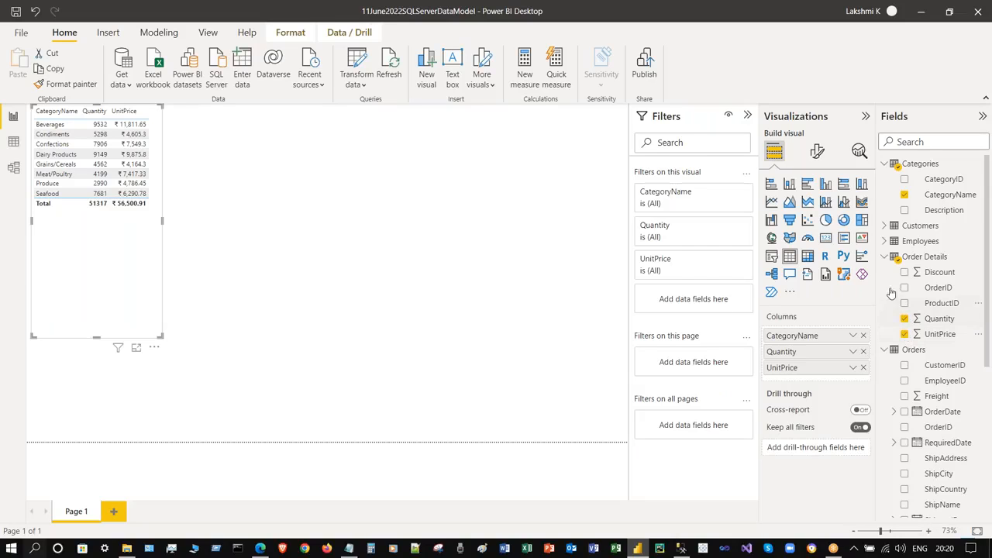
click(977, 257)
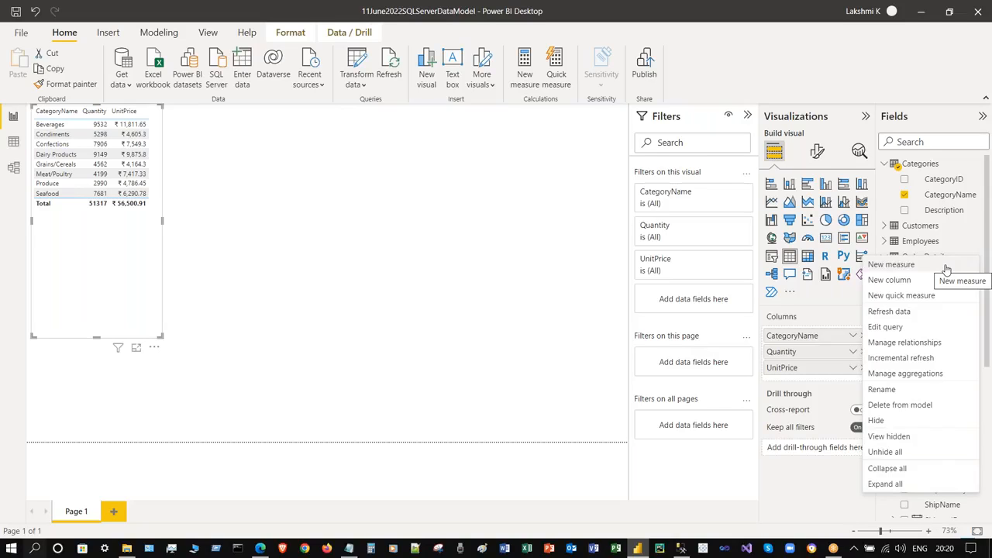
click(946, 269)
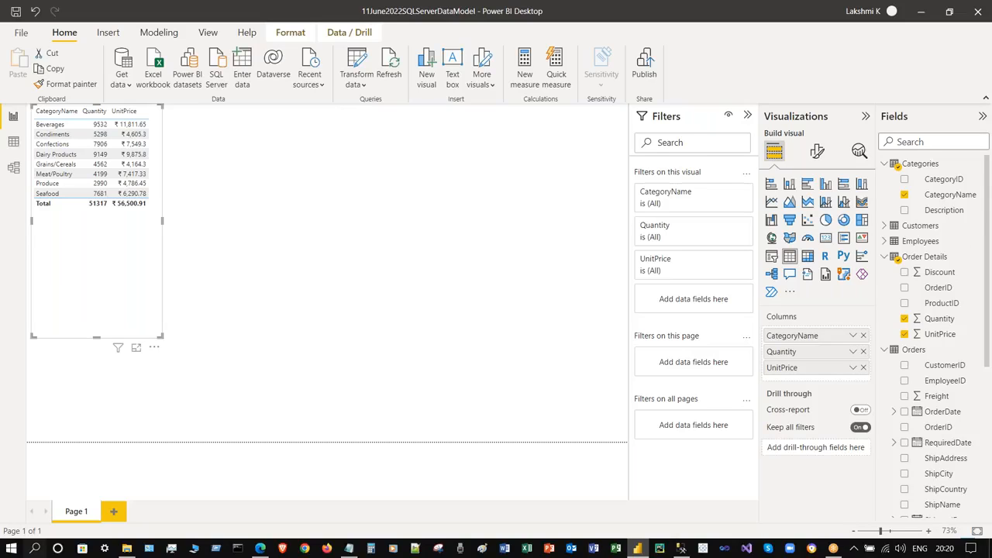
key(ctrl+s)
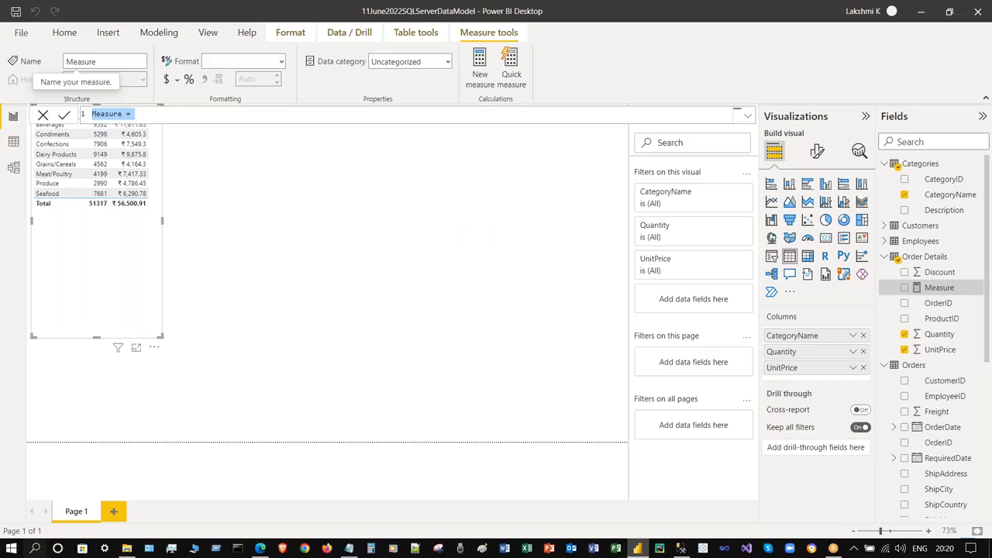
key(Escape)
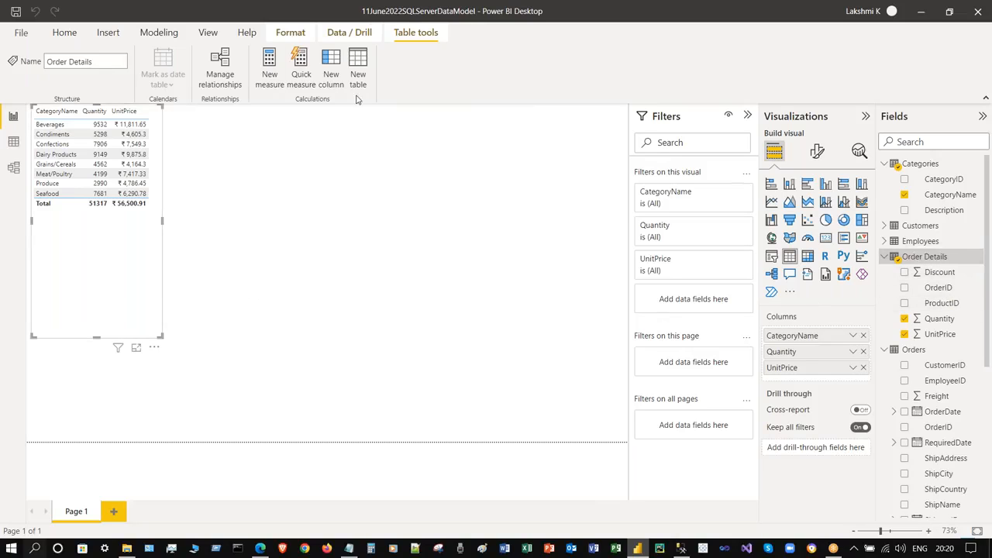
click(272, 72)
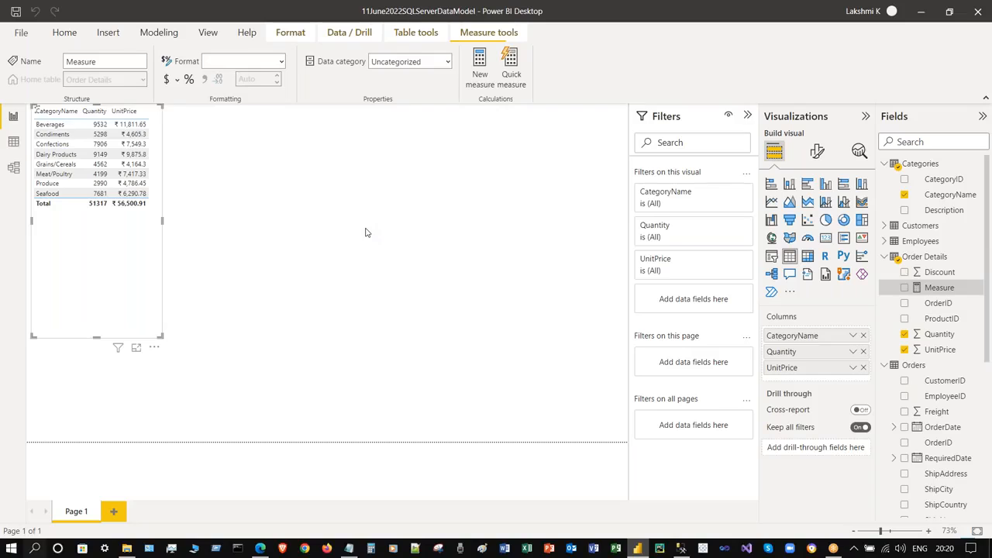
click(189, 115)
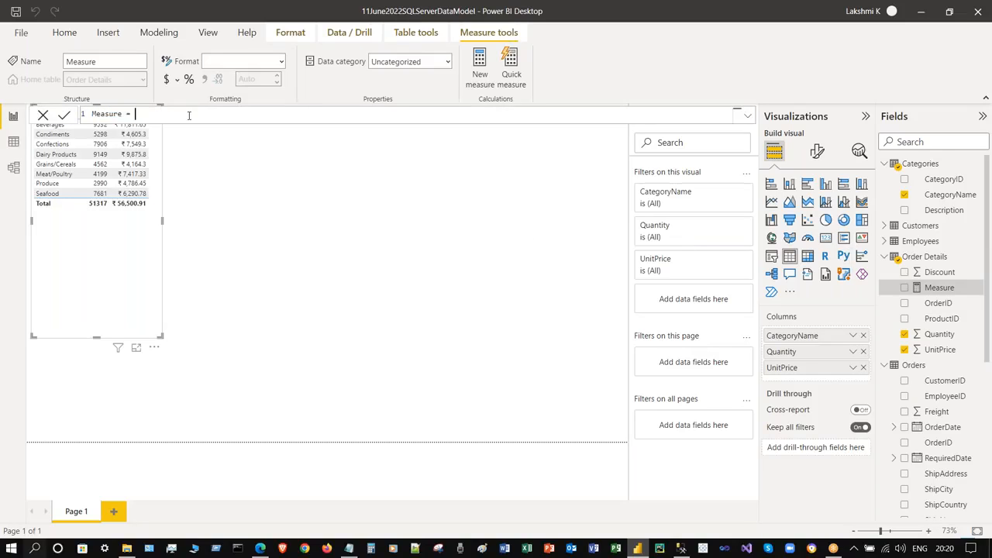
text(quant)
key(Escape)
text(it)
key(BackSpace)
key(BackSpace)
key(BackSpace)
key(BackSpace)
key(BackSpace)
key(BackSpace)
key(BackSpace)
text(Qu)
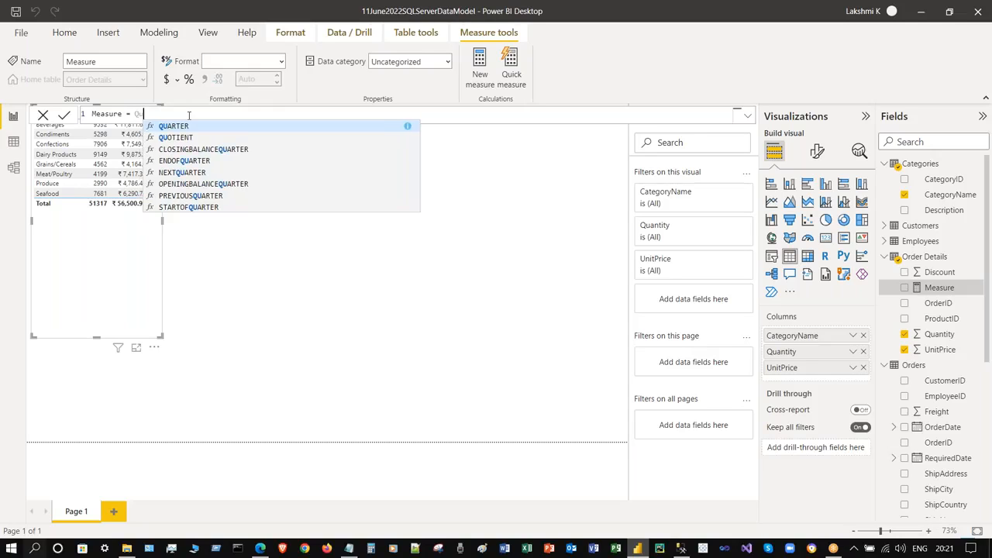
key(BackSpace)
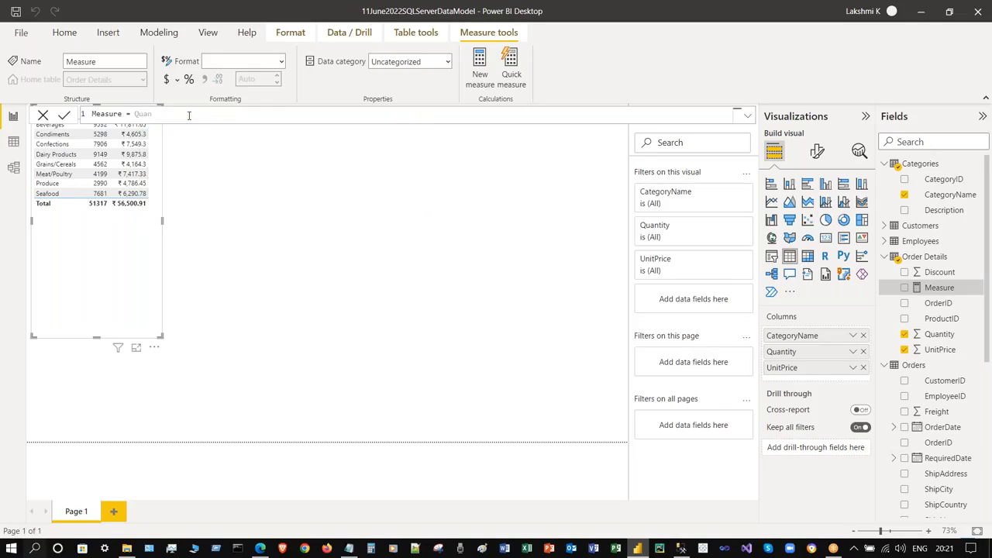
key(BackSpace)
text(Ord)
key(BackSpace)
key(BackSpace)
key(BackSpace)
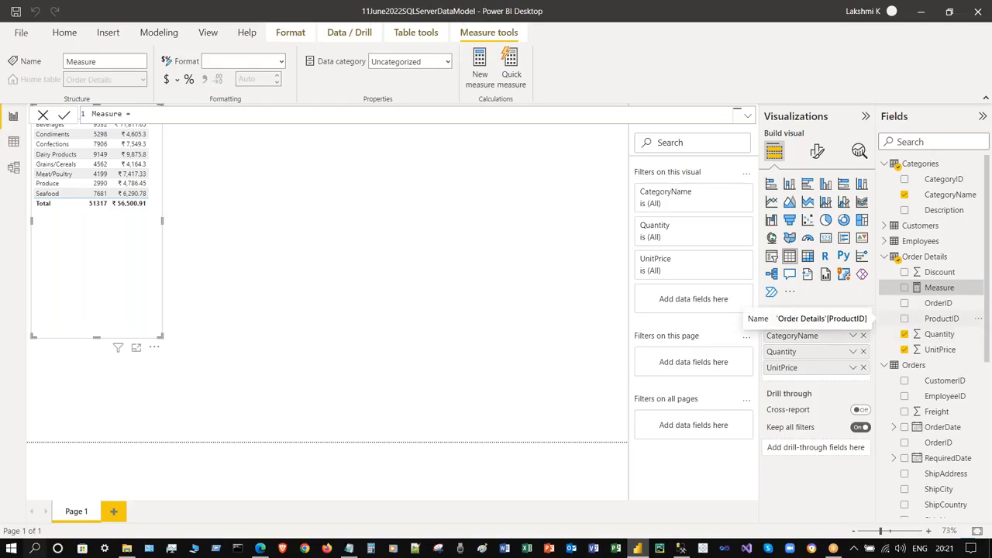
click(42, 114)
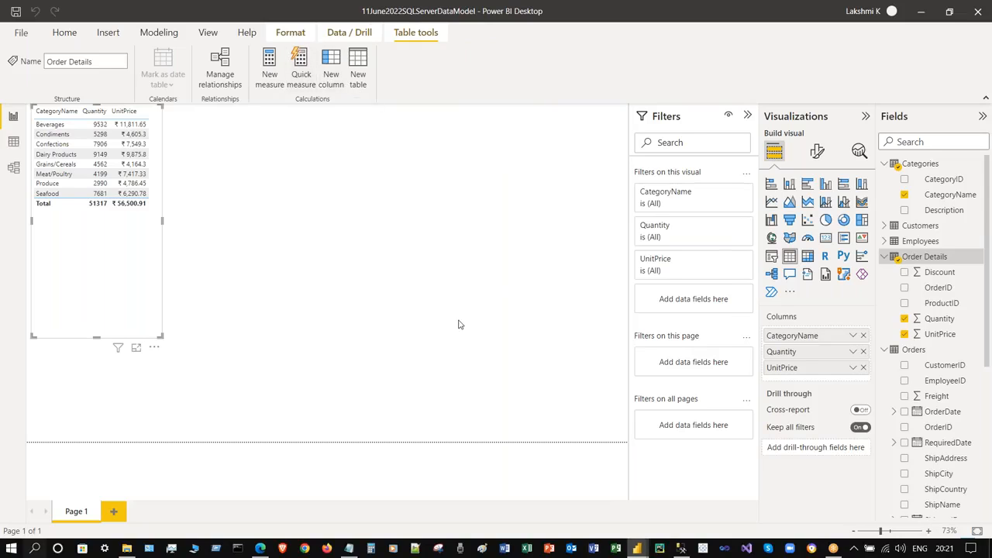
- Create a Multiplication quick measure with Quantity as base value and UnitPrice as multiplier
click(509, 170)
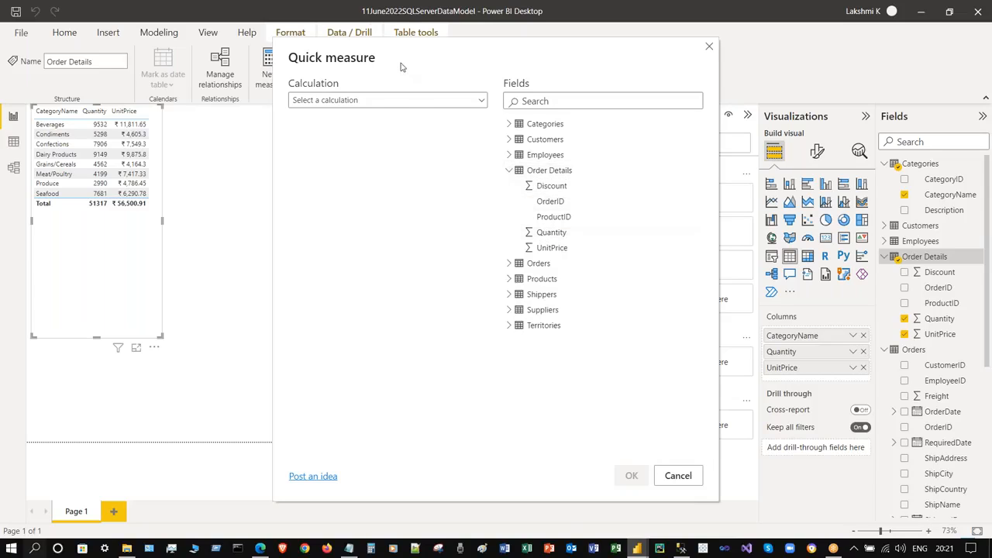
click(392, 104)
scroll(397, 225, down, 10)
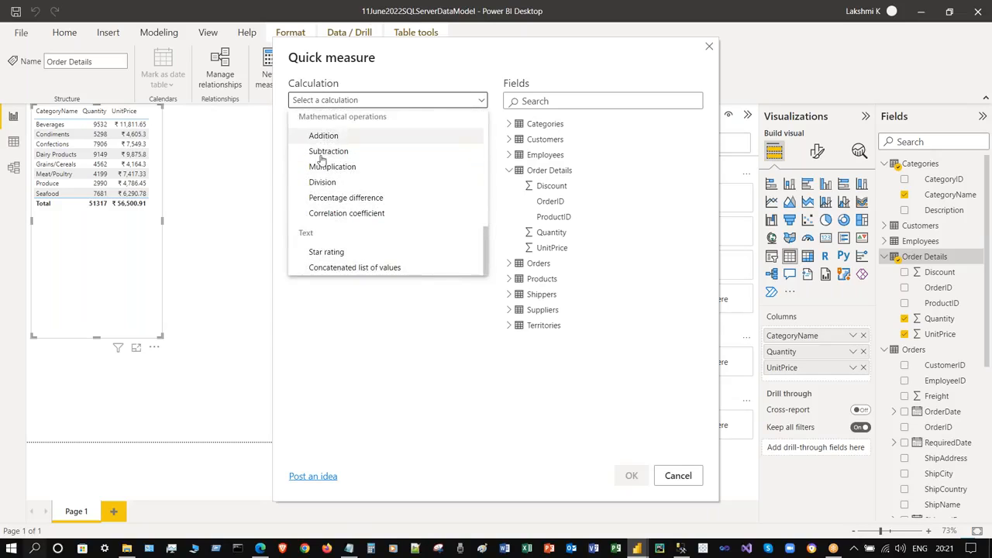
click(331, 169)
drag(550, 233, 387, 175)
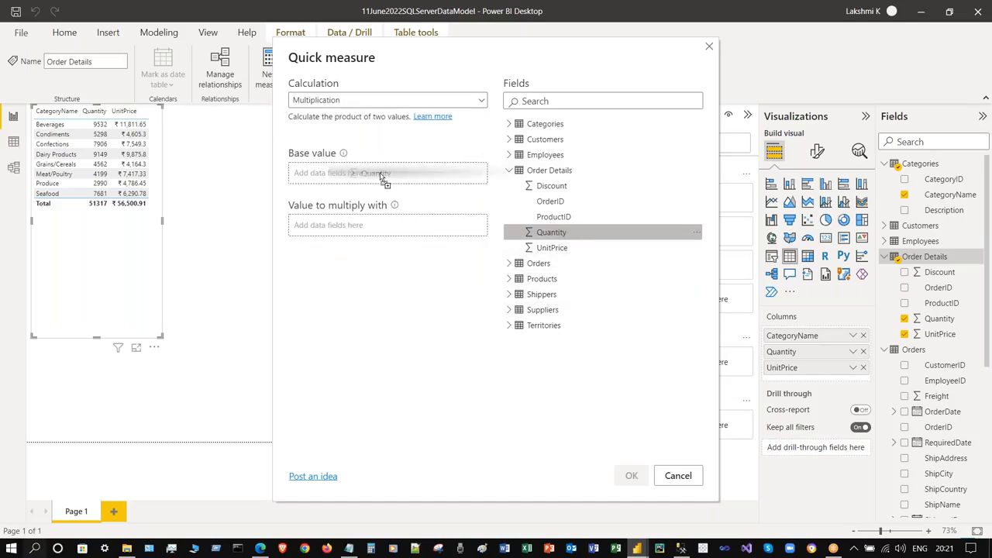
drag(505, 246, 382, 229)
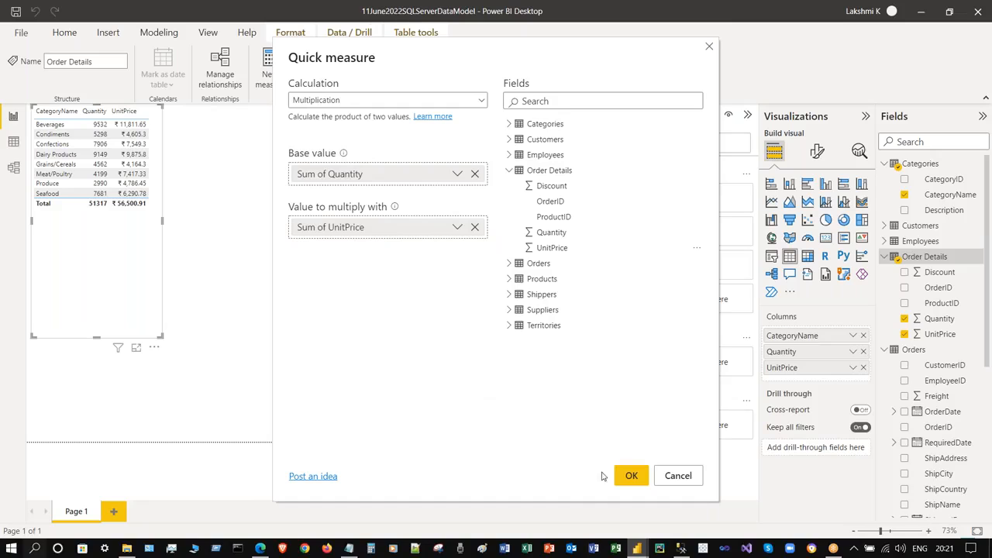
click(630, 475)
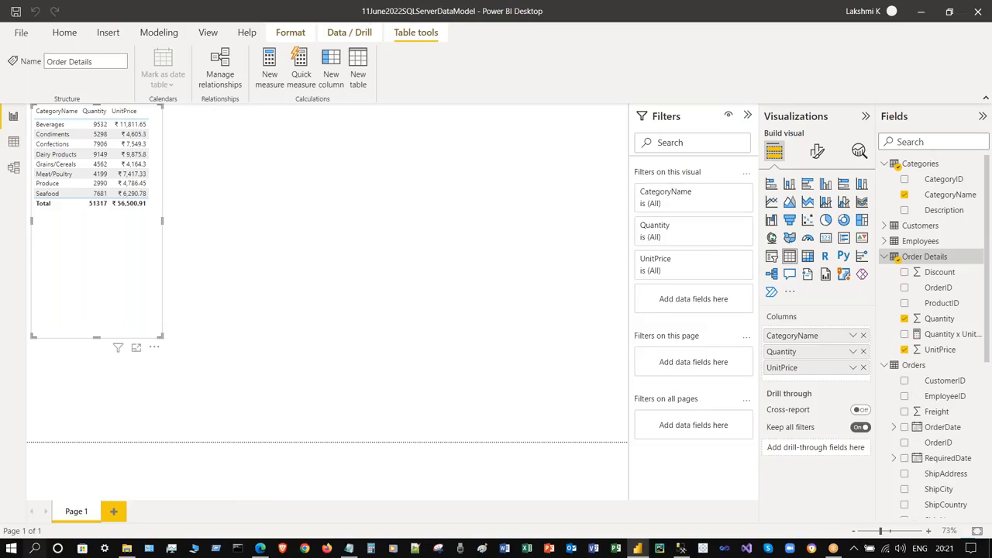
- Rename the Quantity x UnitPrice measure to Sales and add it to the table
click(953, 334)
right_click(973, 335)
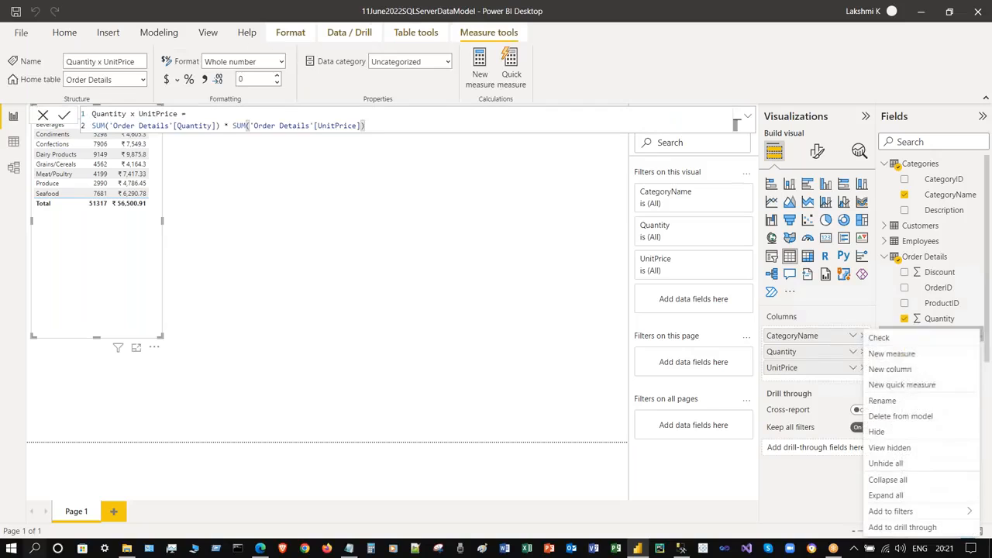
click(898, 401)
text(Sal)
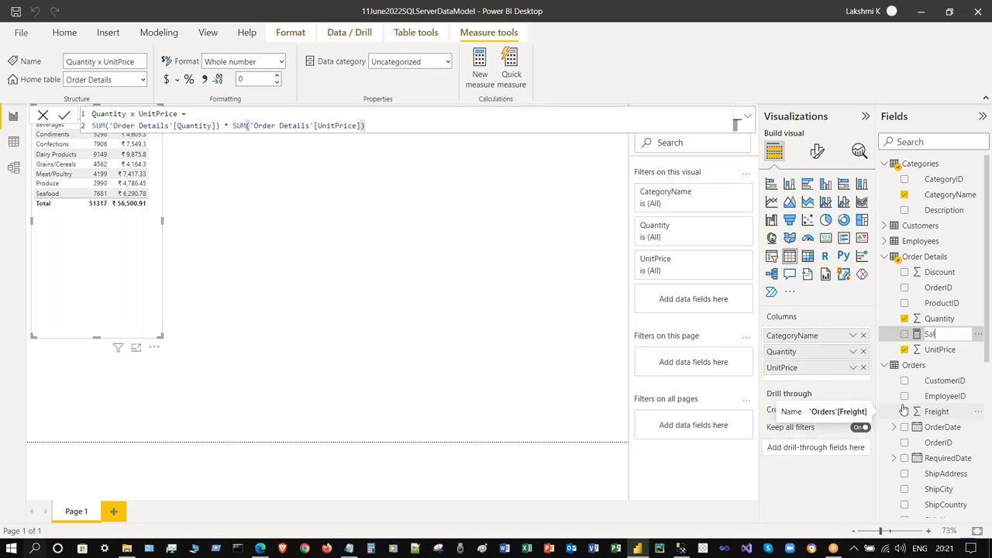
text(es)
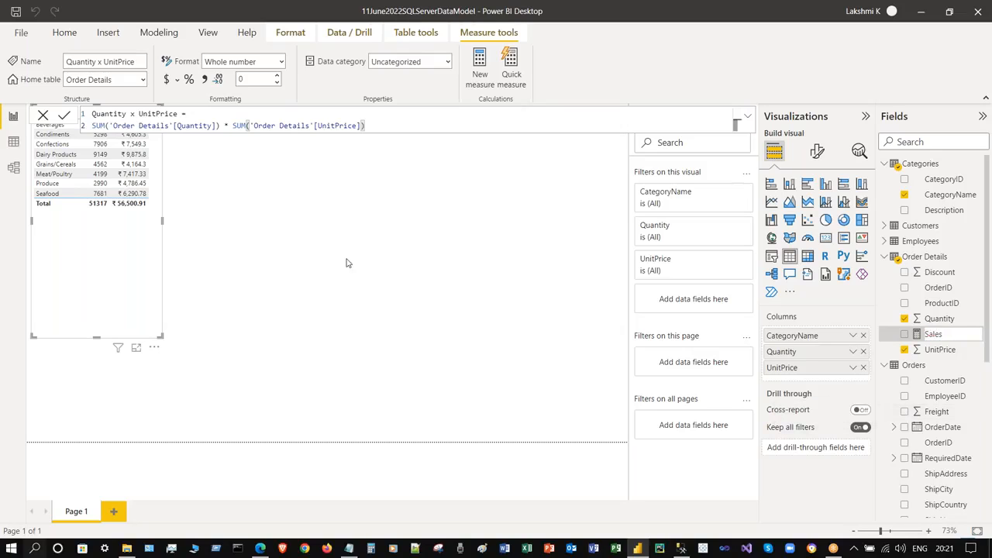
key(Return)
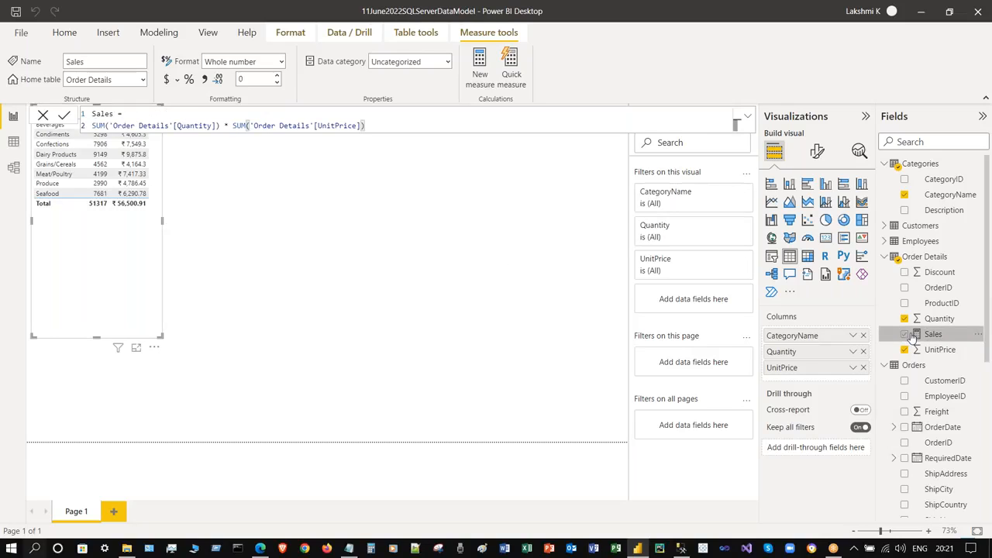
click(905, 335)
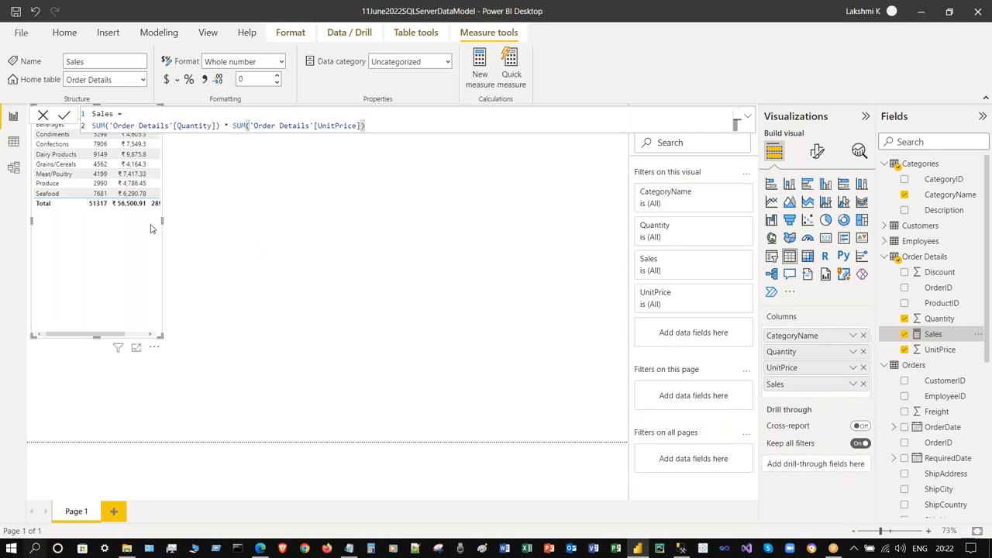
- Widen the table visual to reveal the Sales column and shorten it to fit its rows
drag(162, 223, 200, 233)
click(338, 204)
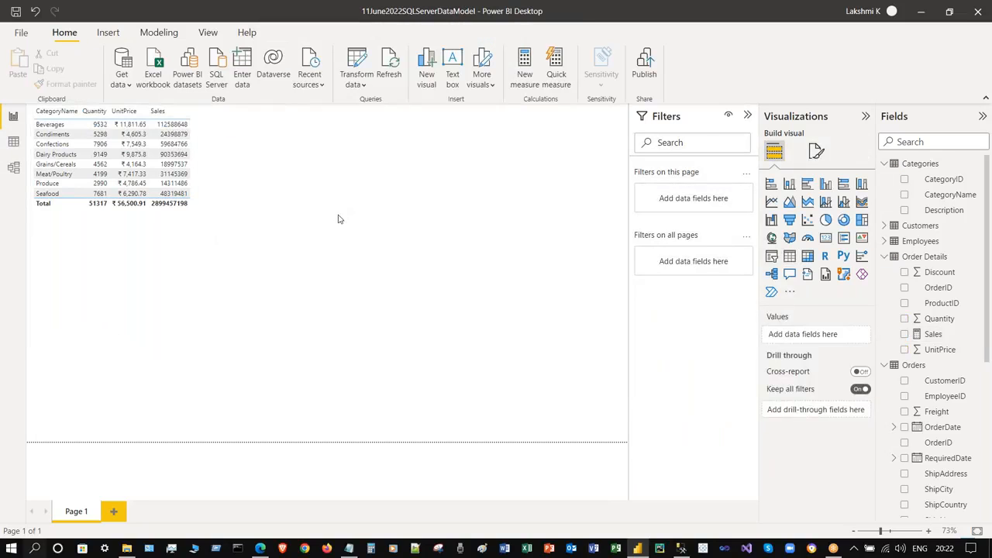
click(105, 297)
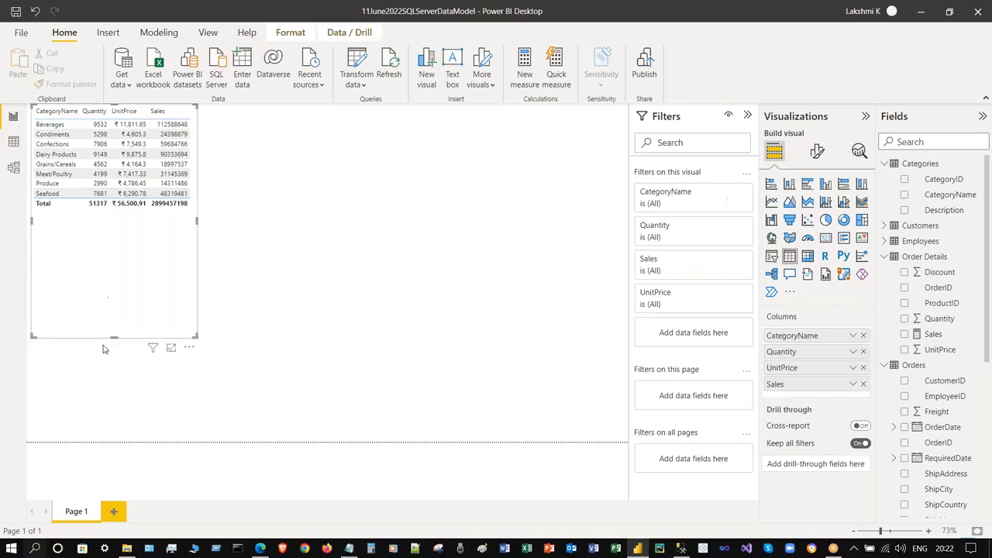
drag(114, 336, 135, 223)
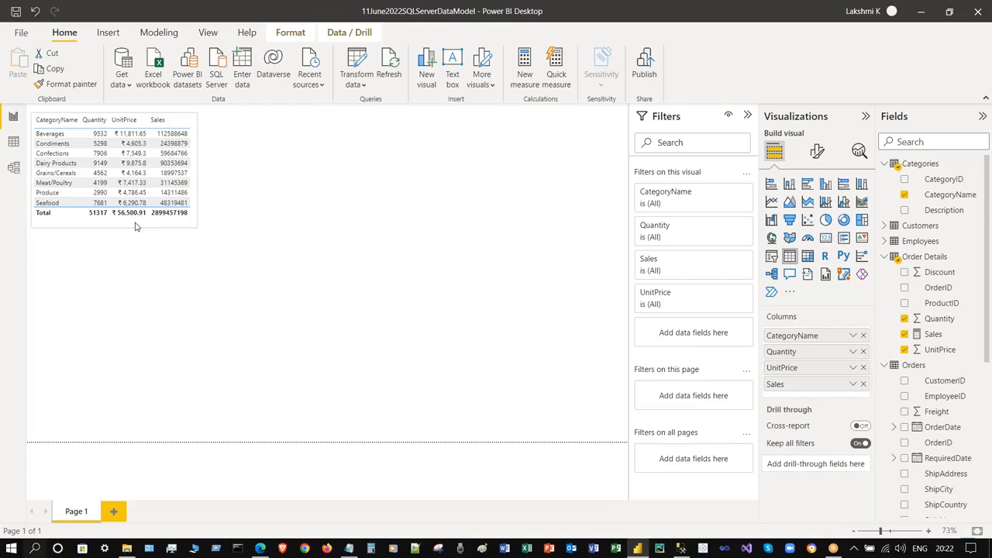
click(402, 244)
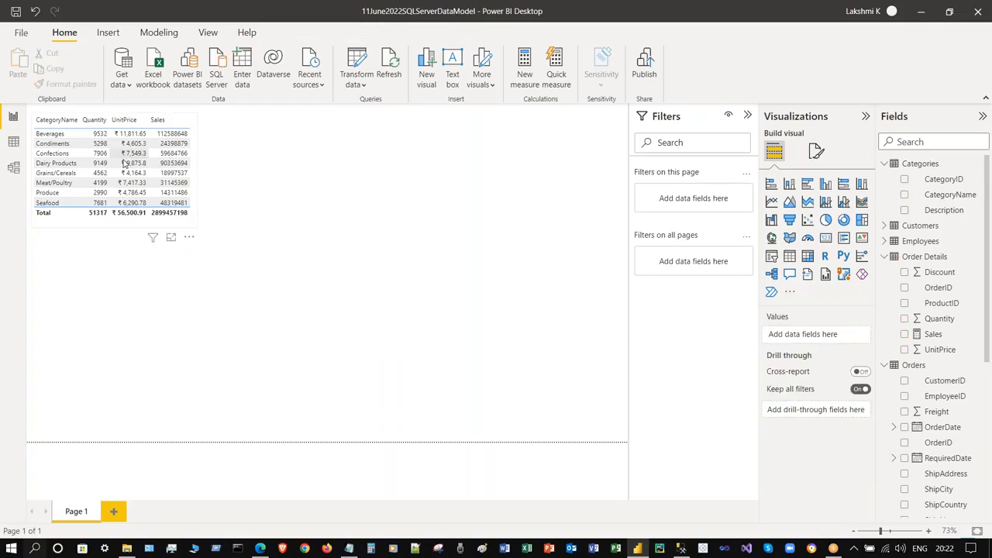
click(83, 224)
- Try adding CategoryName as a separate new table, then undo it
click(323, 188)
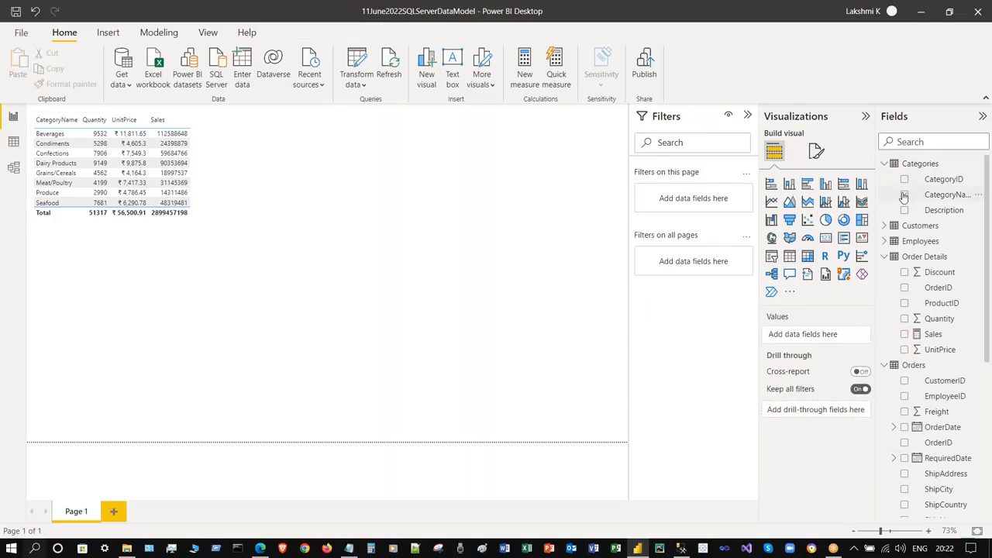
click(904, 195)
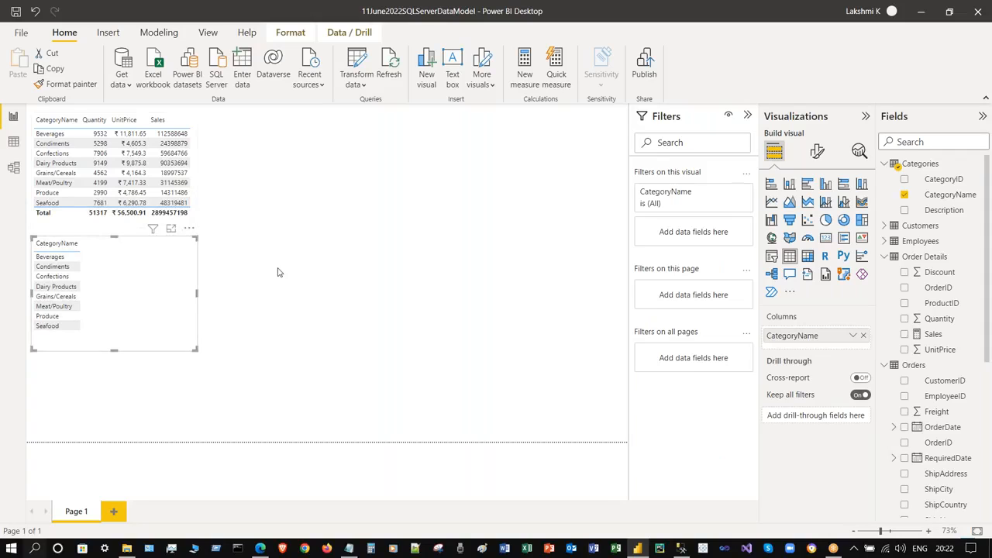
key(ctrl+z)
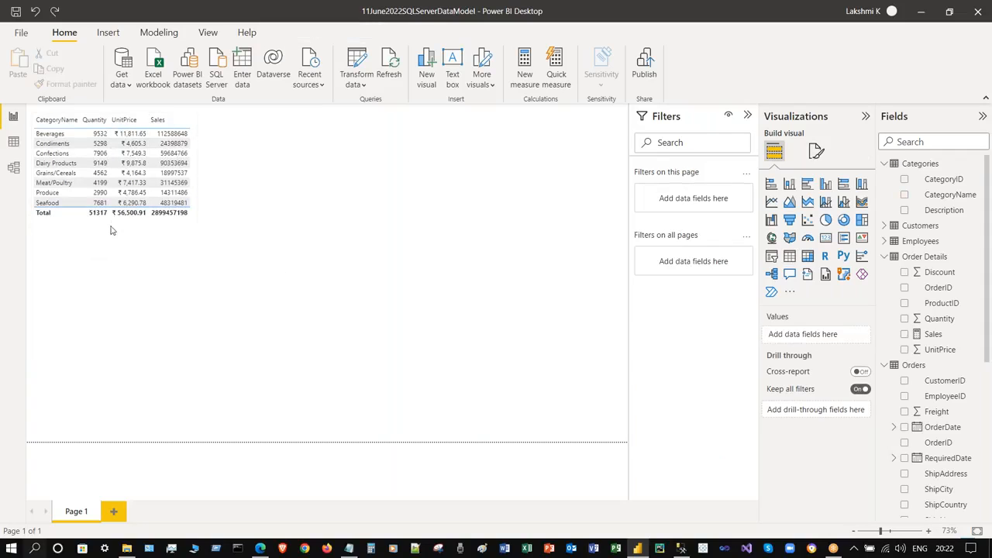
click(58, 213)
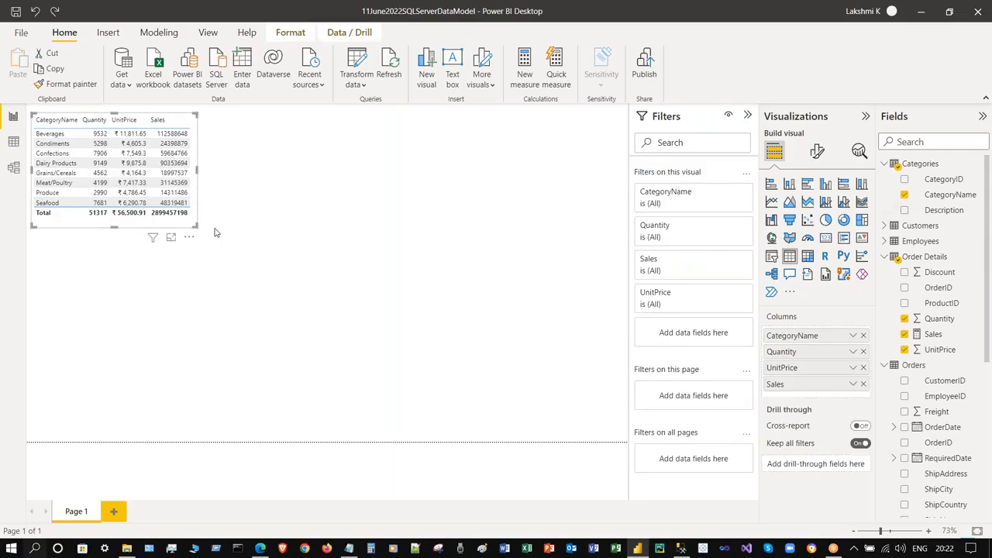
click(269, 219)
- Create a new visual with CategoryName and Sales and turn it into a stacked bar chart
click(903, 194)
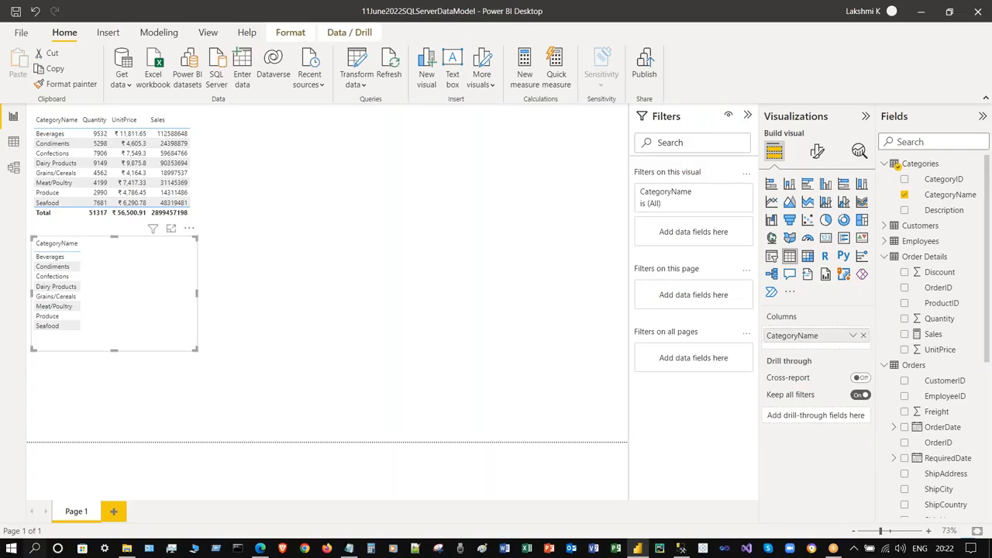
scroll(988, 295, down, 1)
click(903, 325)
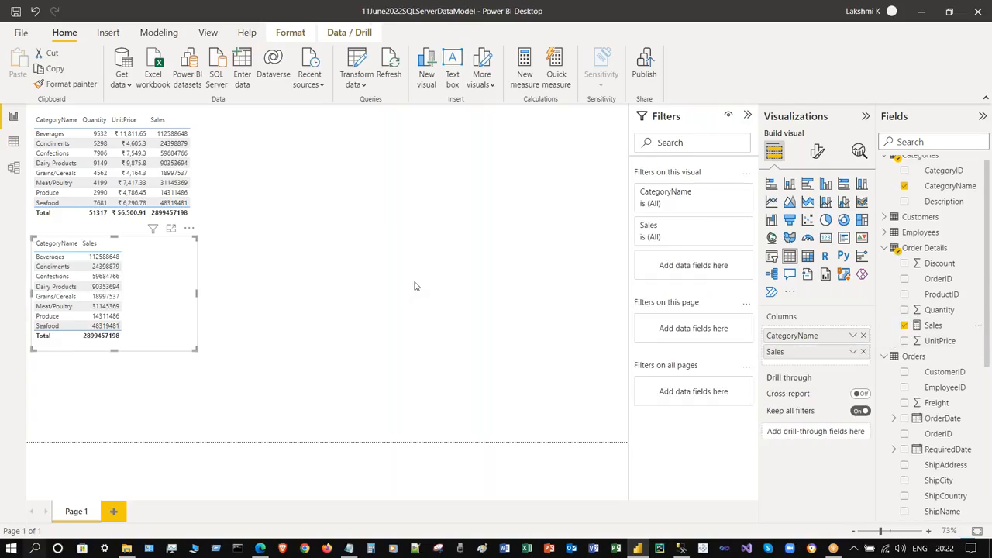
click(771, 185)
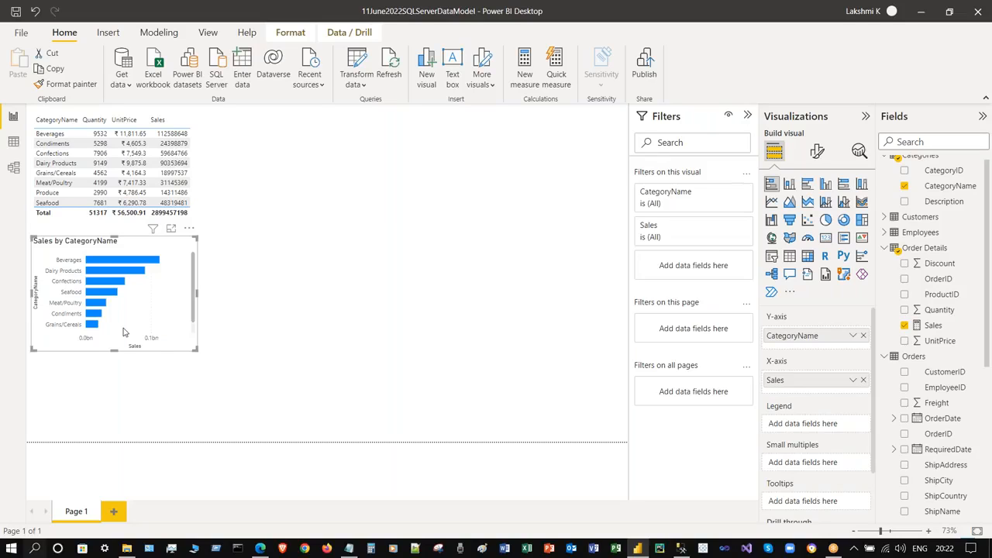
click(366, 298)
click(147, 301)
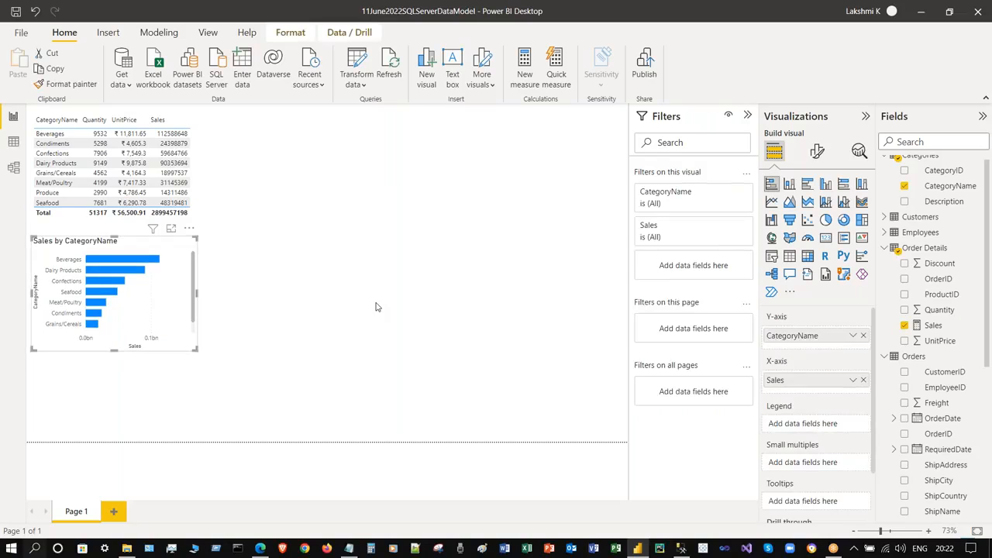
click(375, 307)
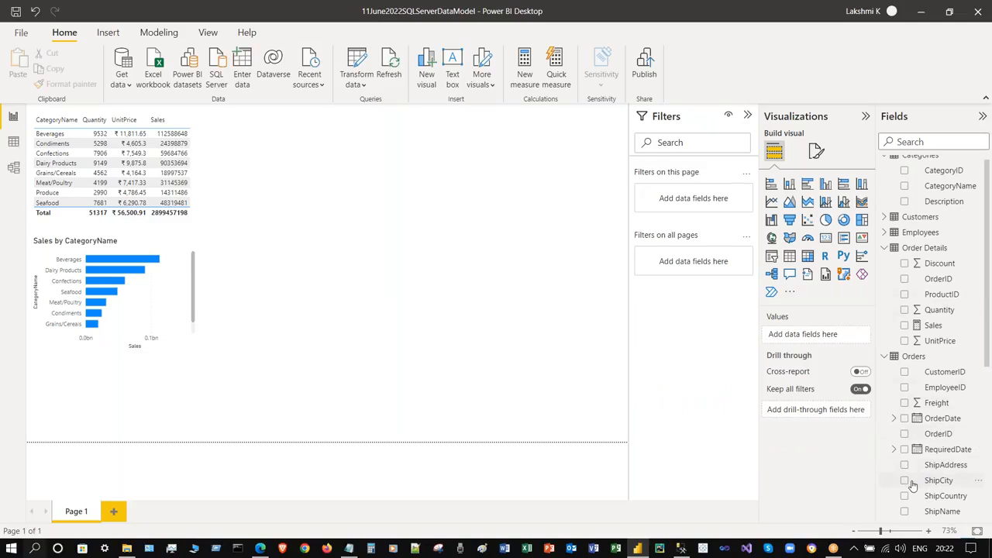
- Expand Shippers and Suppliers, briefly add supplier CompanyName to a new visual, then remove it
drag(987, 300, 990, 453)
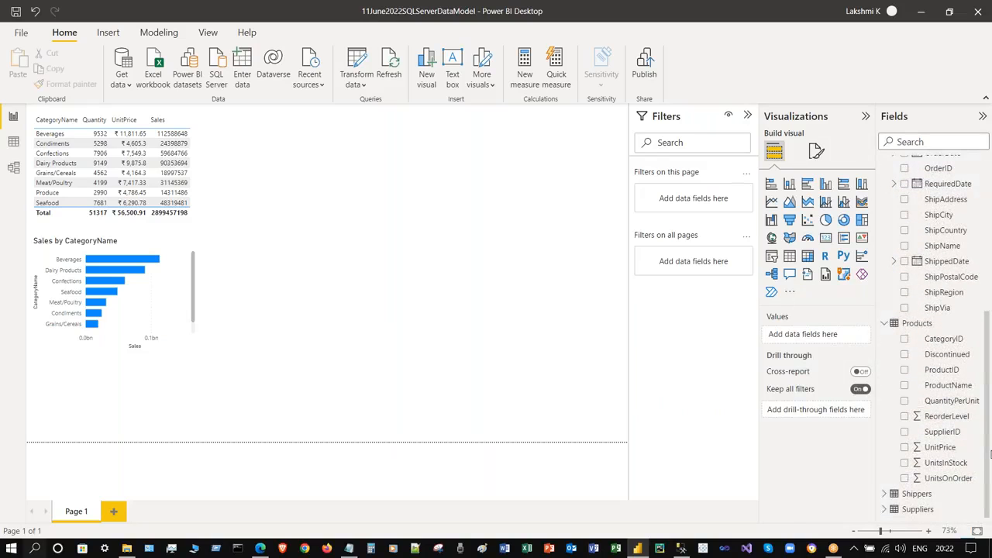
click(884, 493)
click(884, 509)
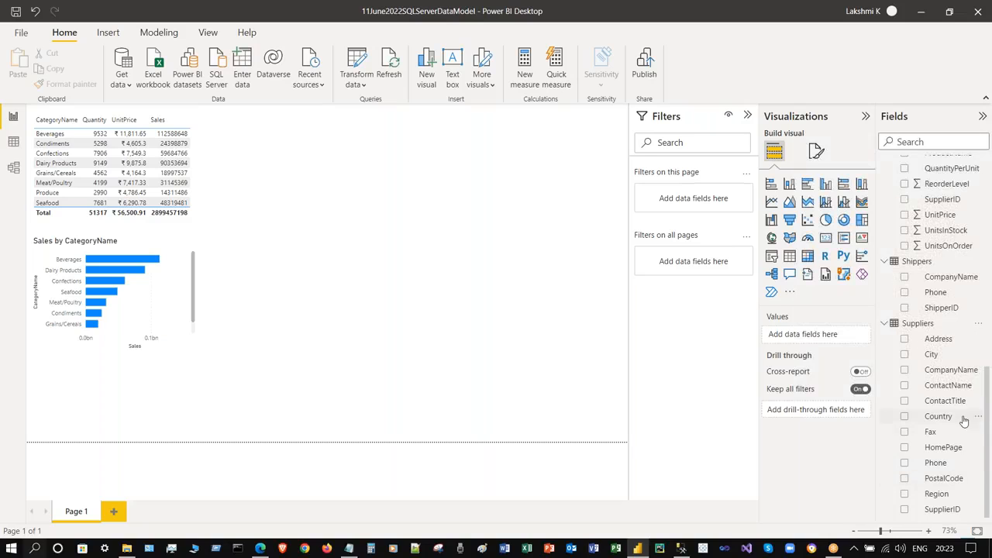
click(903, 372)
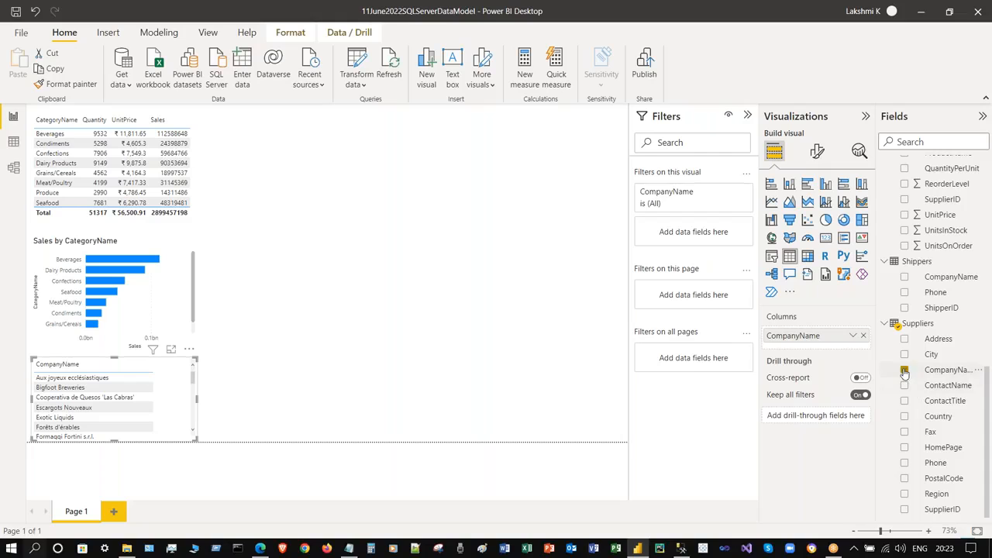
click(905, 371)
- Fill the new visual with Orders ShipCountry and move it beside the top table
scroll(977, 243, up, 5)
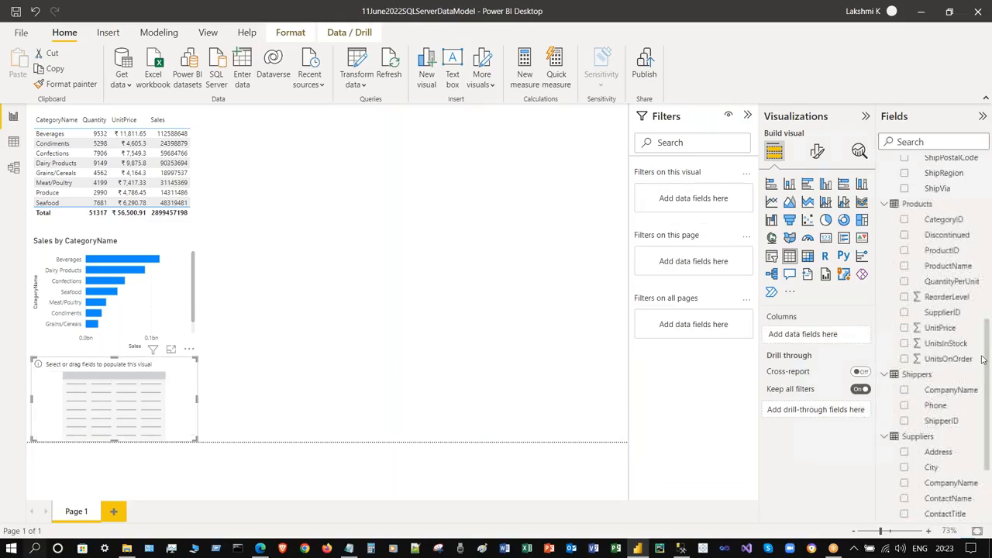
scroll(977, 243, up, 3)
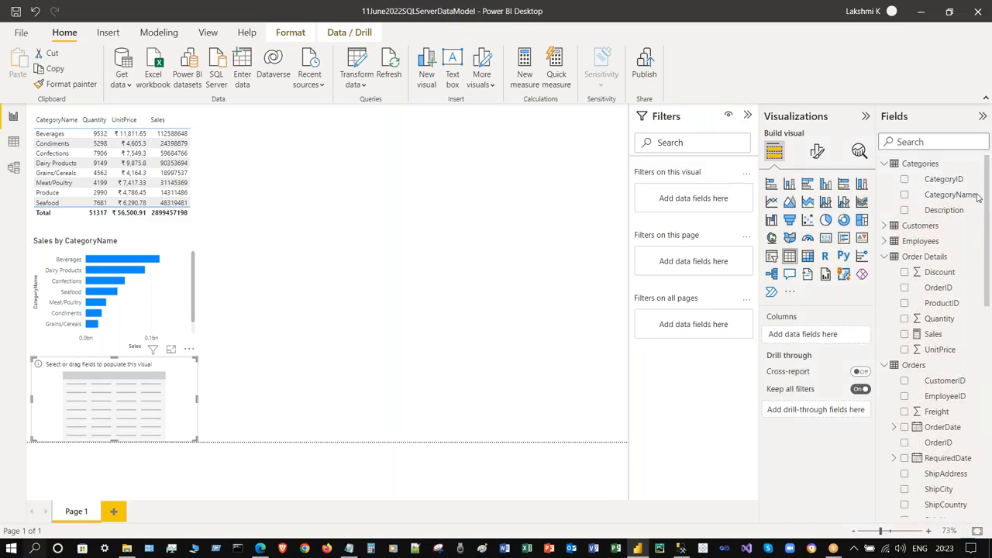
scroll(977, 217, down, 4)
scroll(977, 248, down, 2)
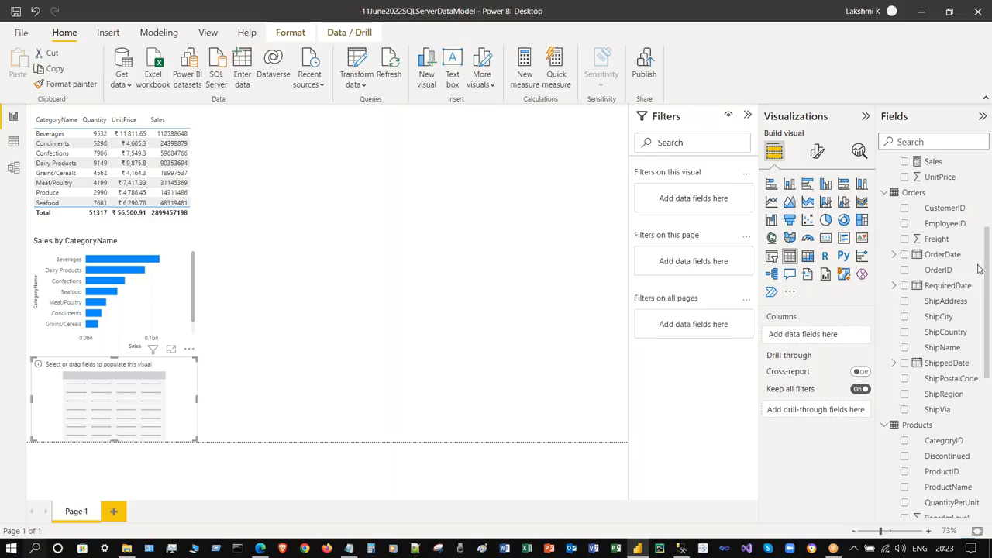
scroll(978, 272, down, 1)
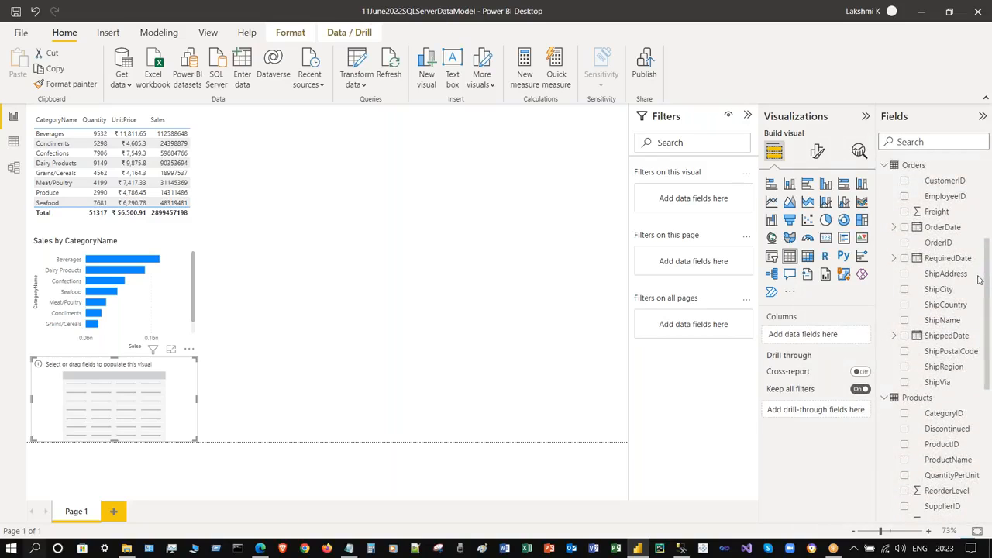
click(904, 305)
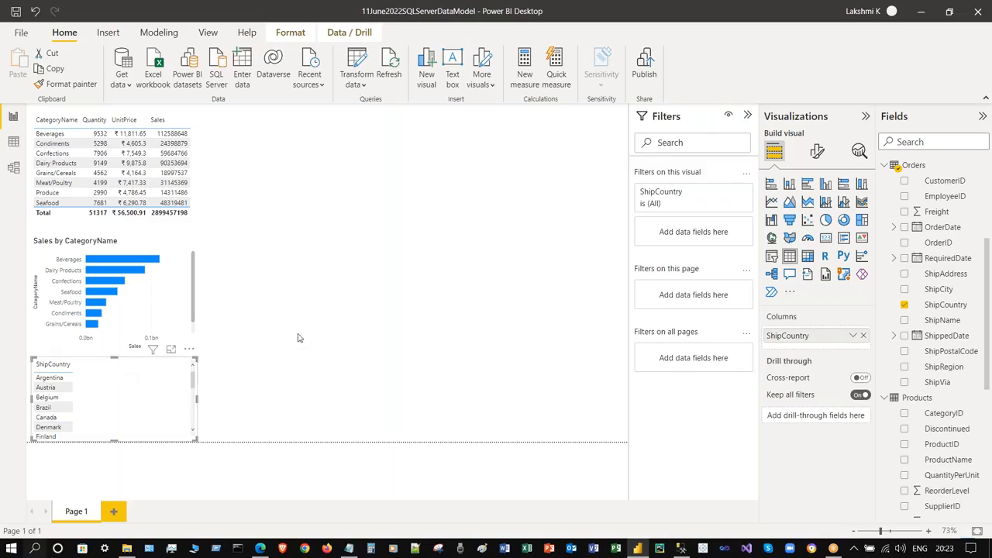
drag(193, 435, 355, 192)
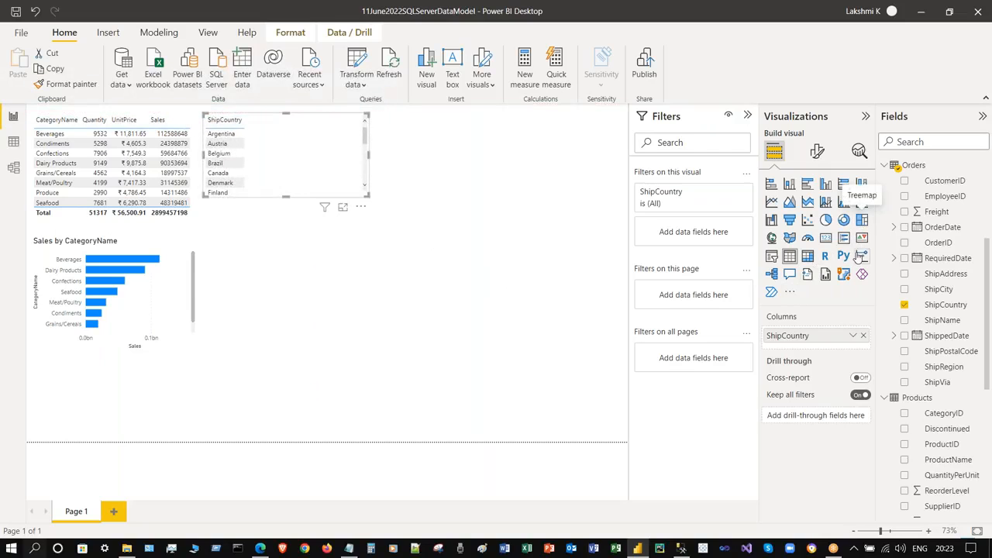
- Convert the ShipCountry visual to a treemap and enlarge it across the upper page
click(861, 219)
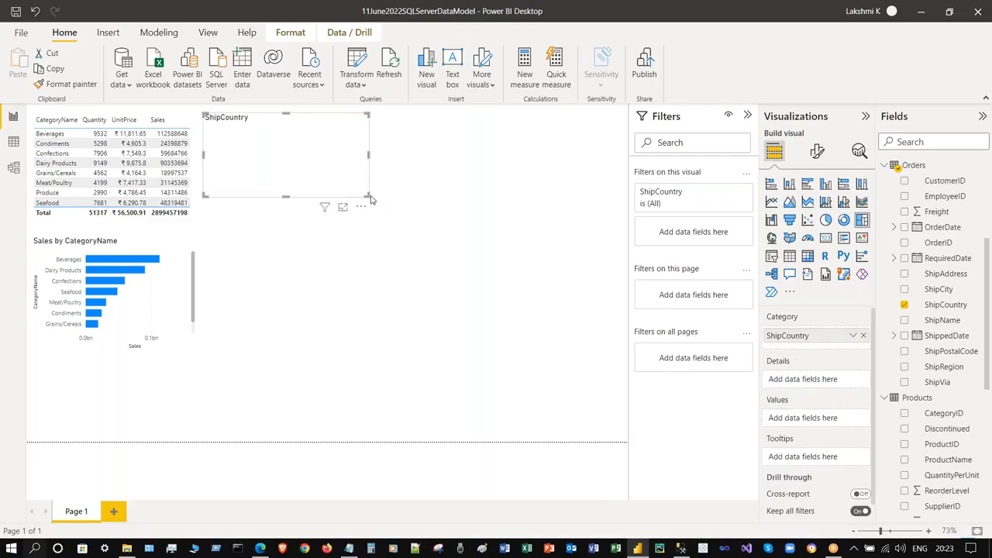
drag(367, 194, 619, 338)
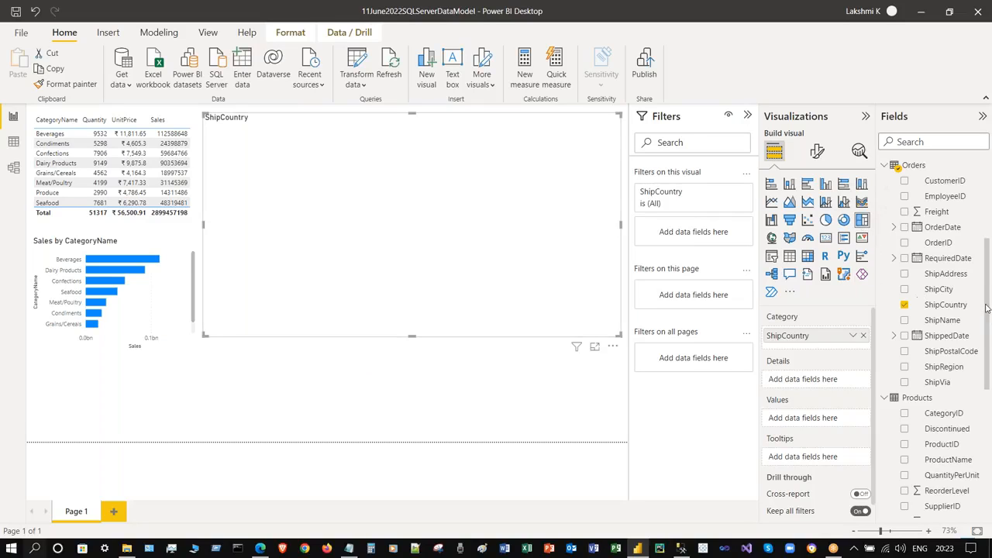
drag(987, 308, 987, 369)
scroll(987, 370, up, 6)
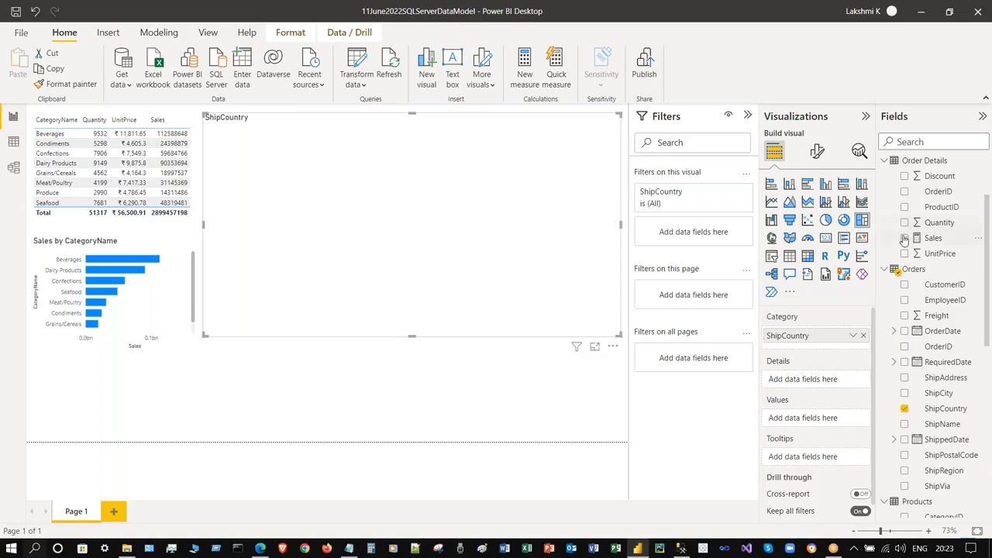
- Size the treemap by Order Details Quantity, keeping Quantity out of Details
click(904, 222)
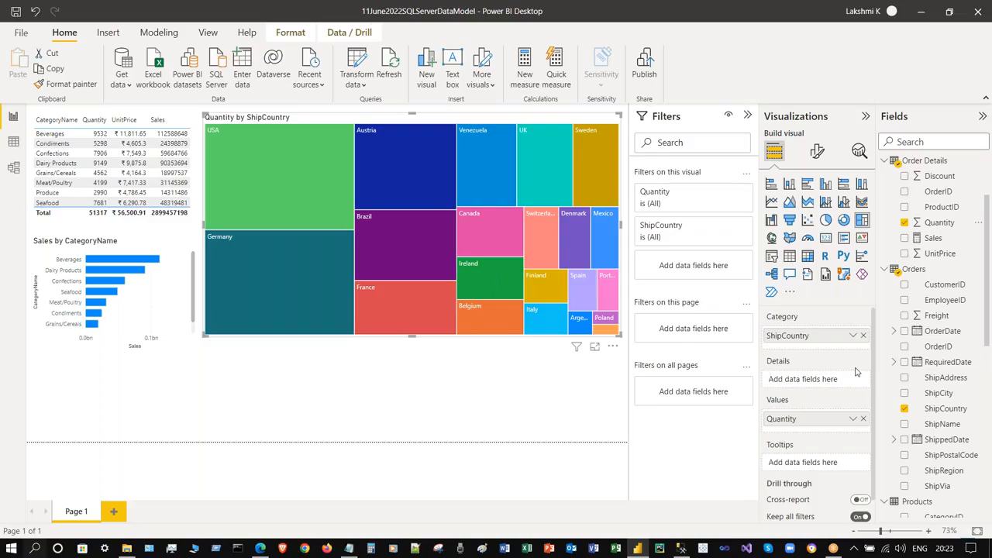
drag(930, 227, 810, 378)
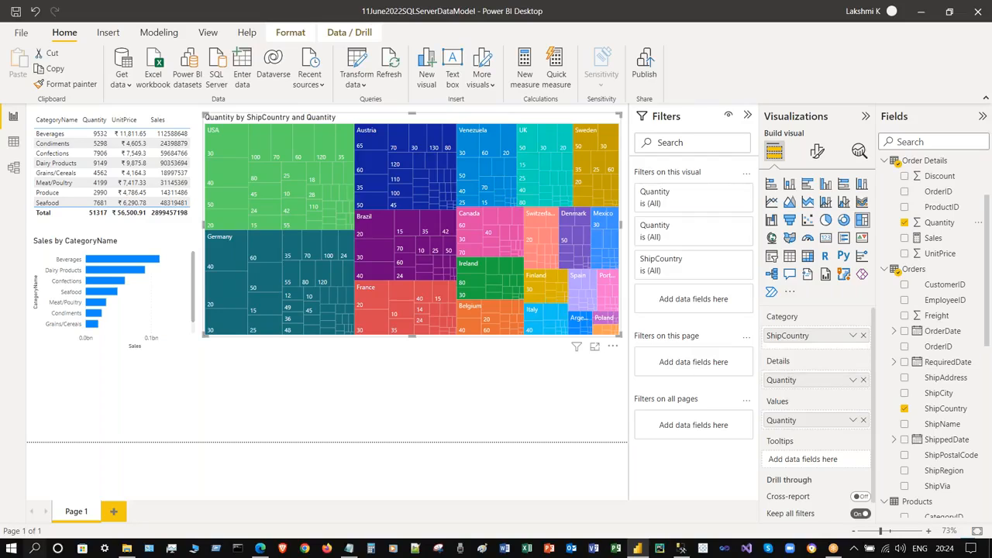
click(862, 379)
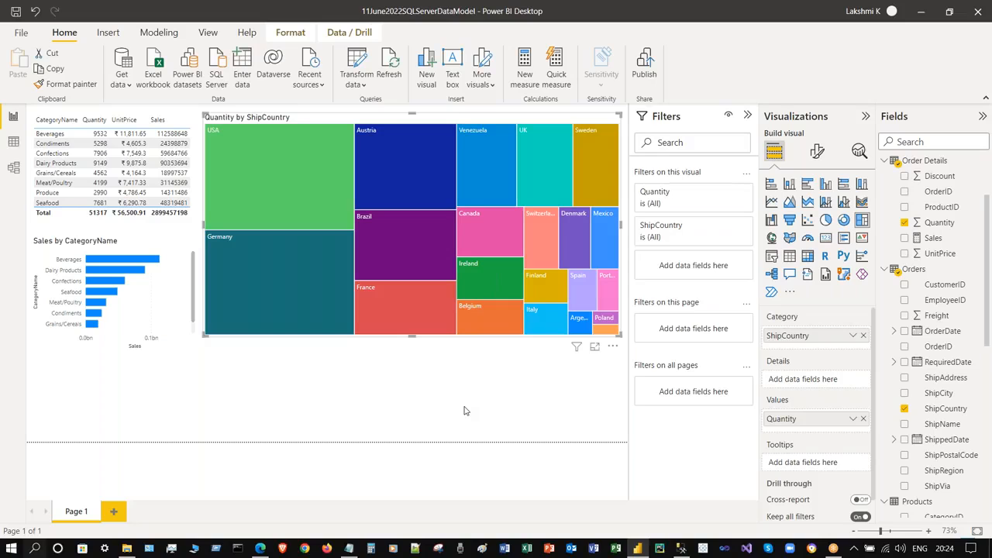
click(789, 291)
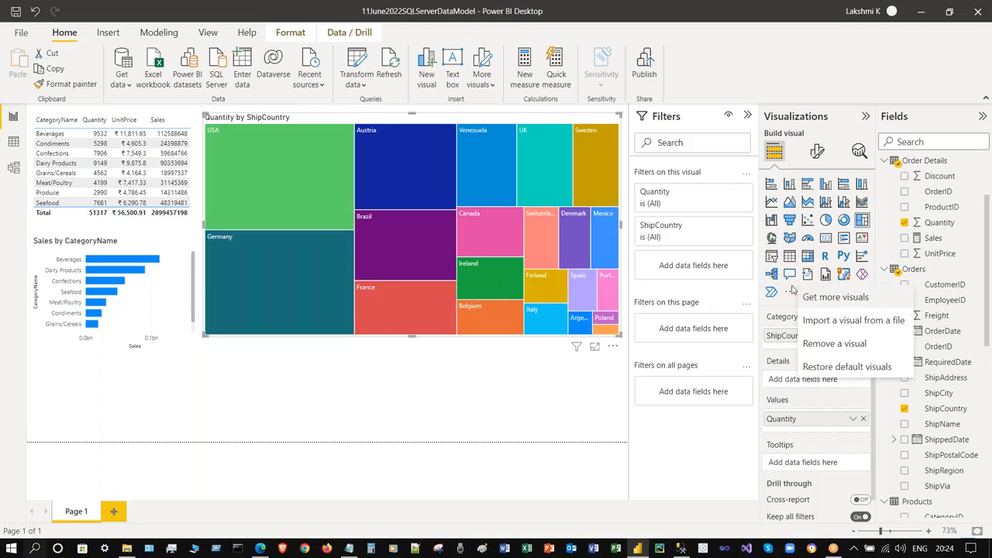
click(500, 388)
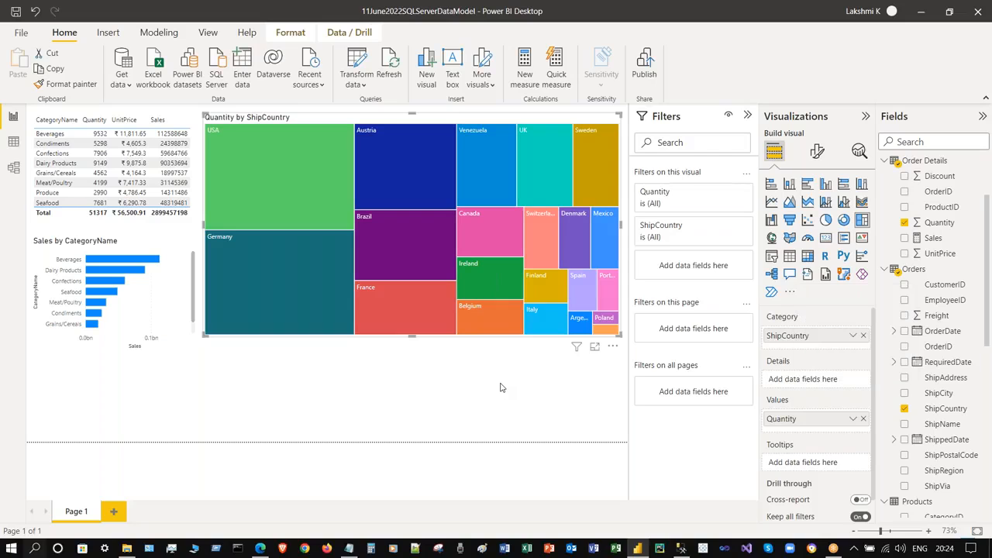